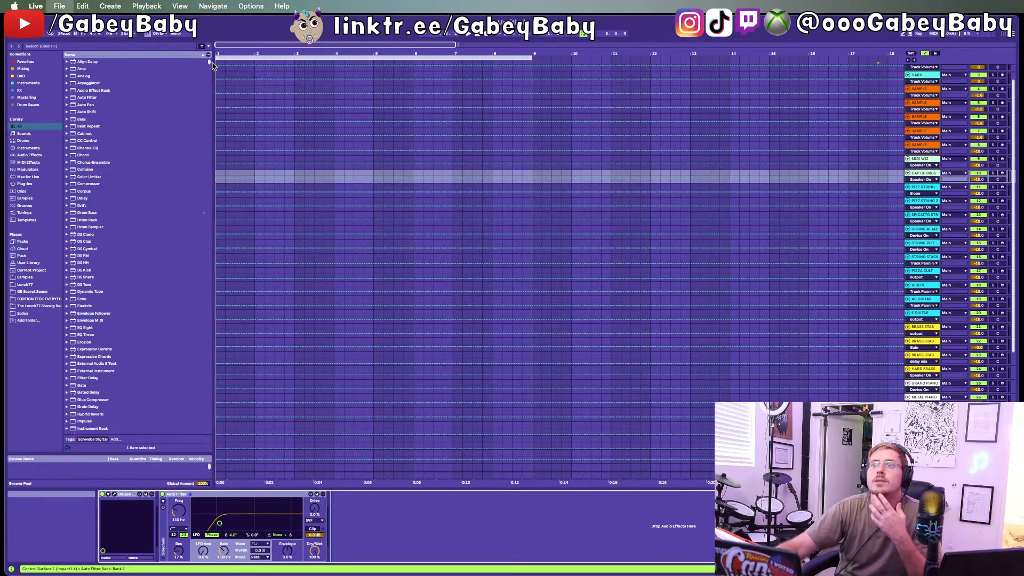
Step: Play the song arrangement from the beginning to hear the current mix
click(218, 103)
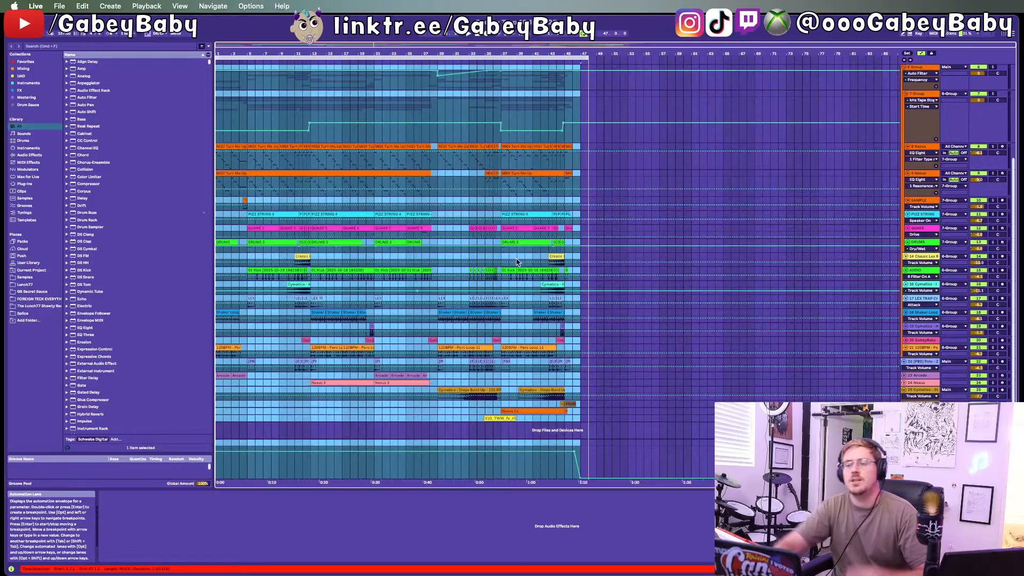
click(477, 35)
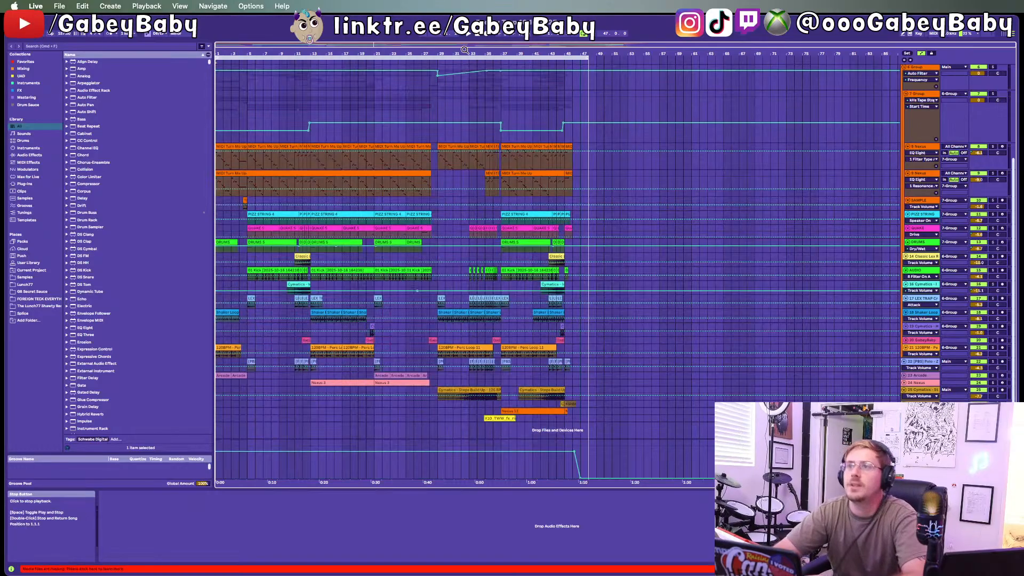
key(space)
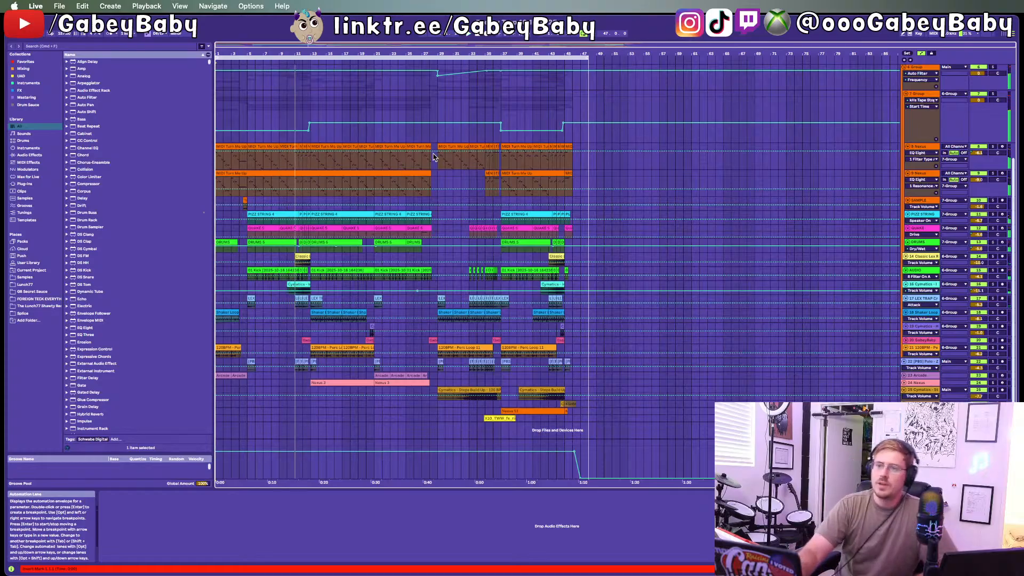
click(622, 271)
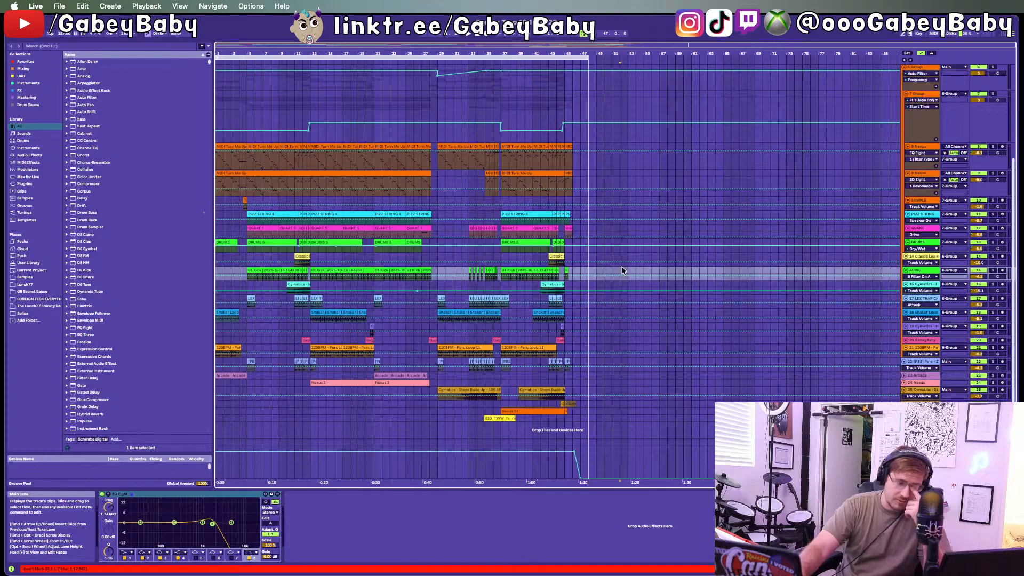
key(space)
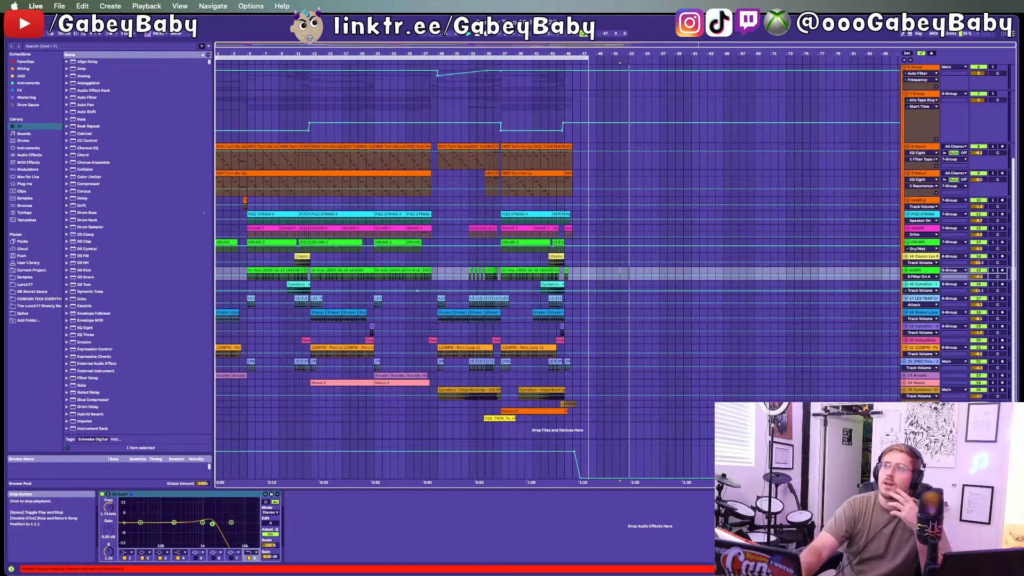
double_click(479, 34)
key(space)
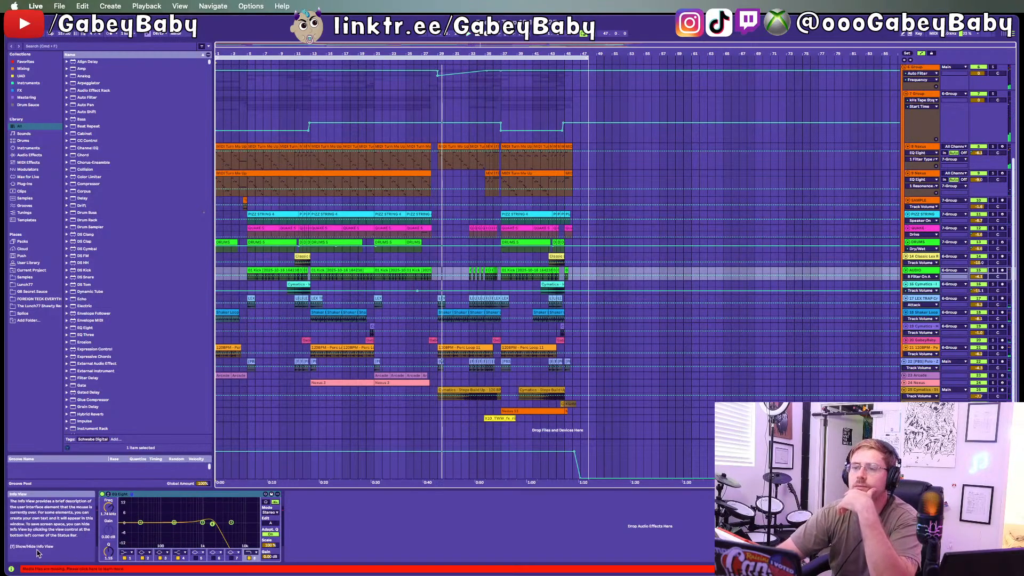
Step: Check the missing media files list and look over the offline Turn Me Up sample and the other tracks
click(48, 570)
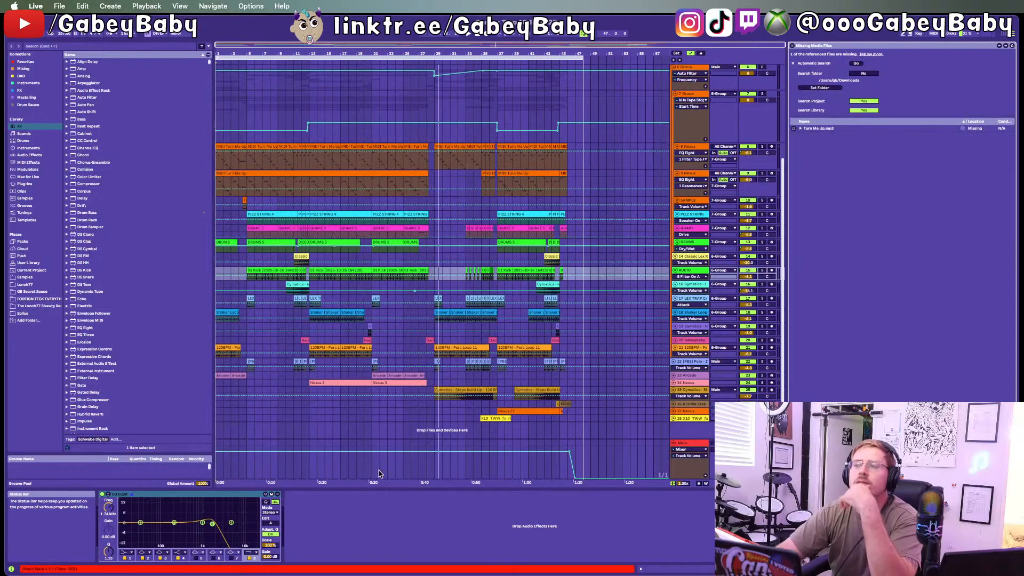
click(792, 46)
scroll(645, 160, up, 5)
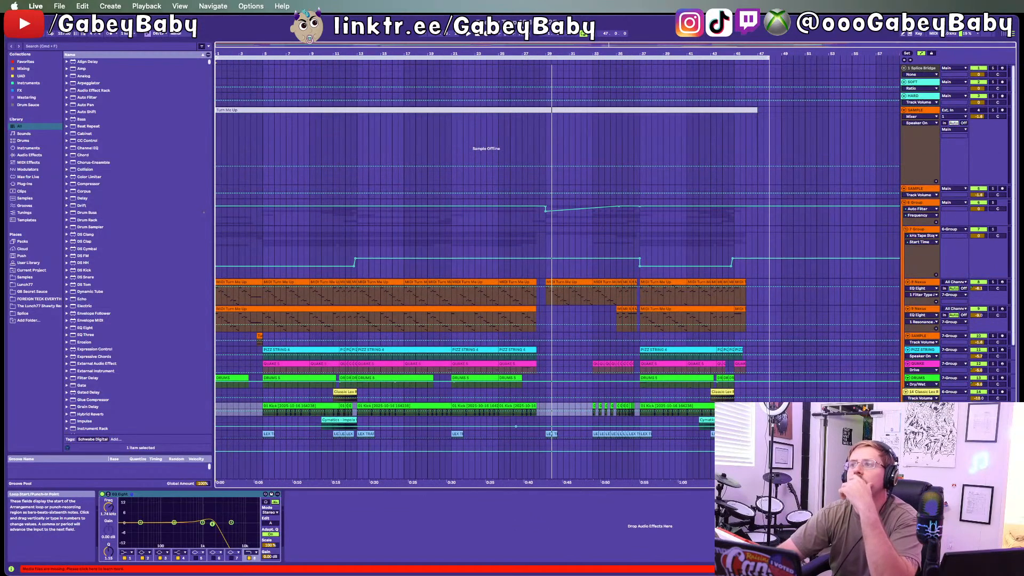
scroll(443, 165, down, 3)
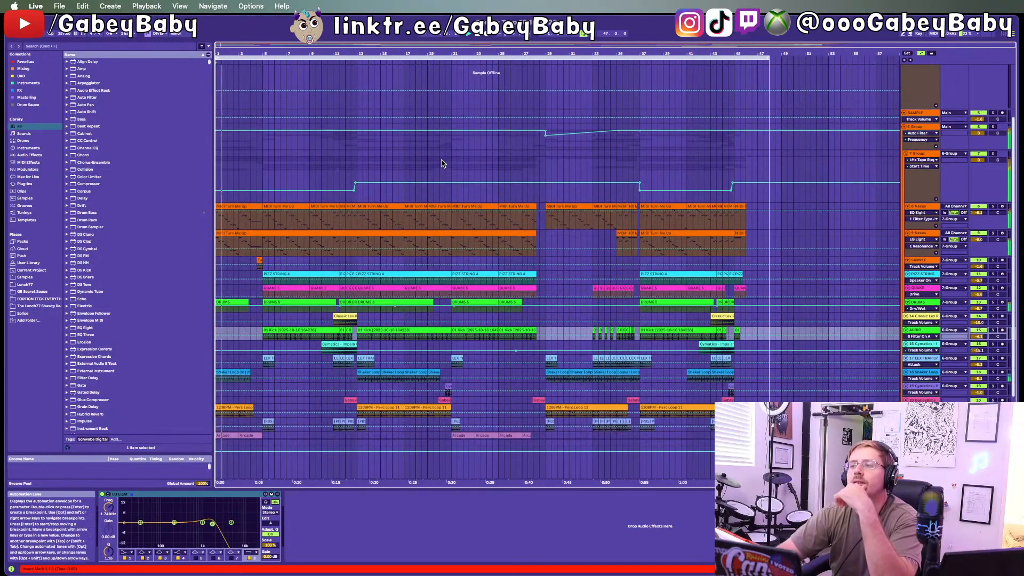
scroll(581, 344, down, 2)
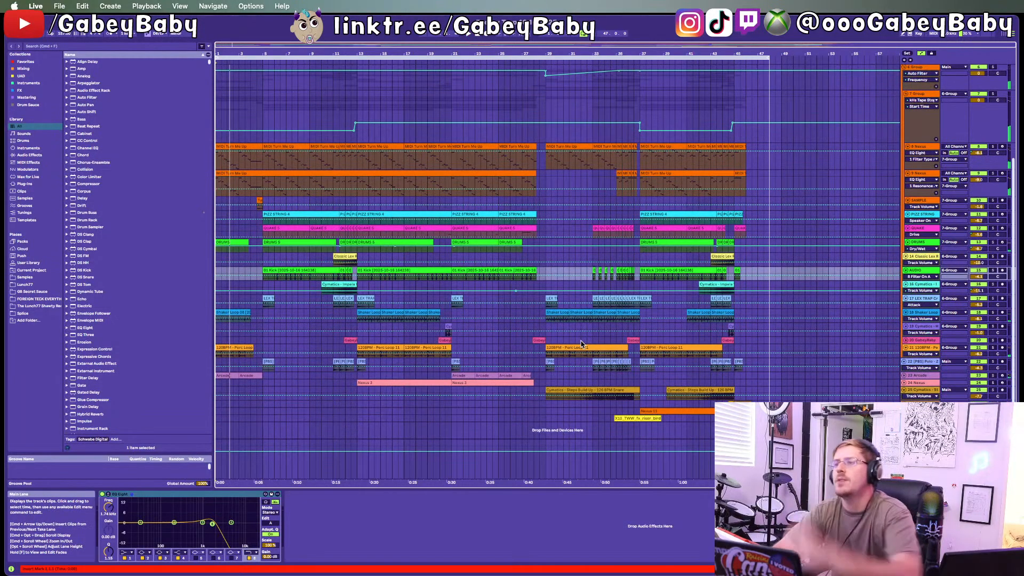
key(Tab)
key(Tab)
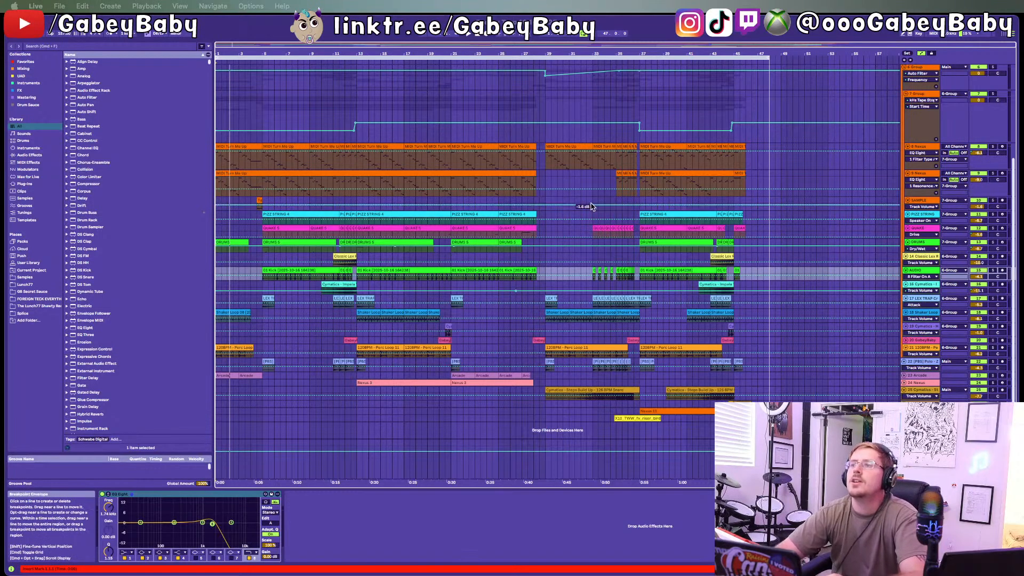
Step: Solo the QUAKE track and play its section from bar 37 to bar 45 as a loop
click(993, 229)
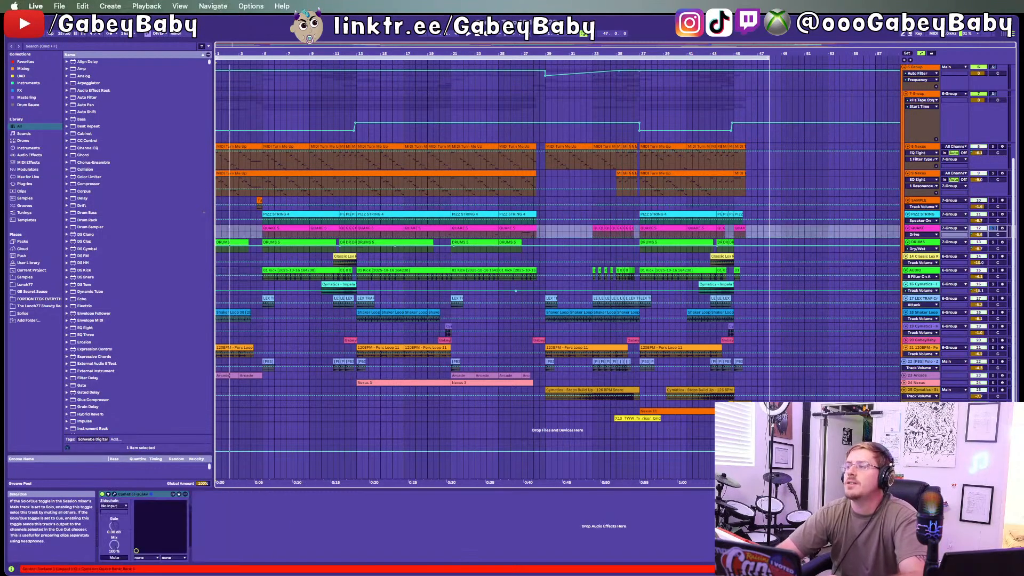
click(921, 443)
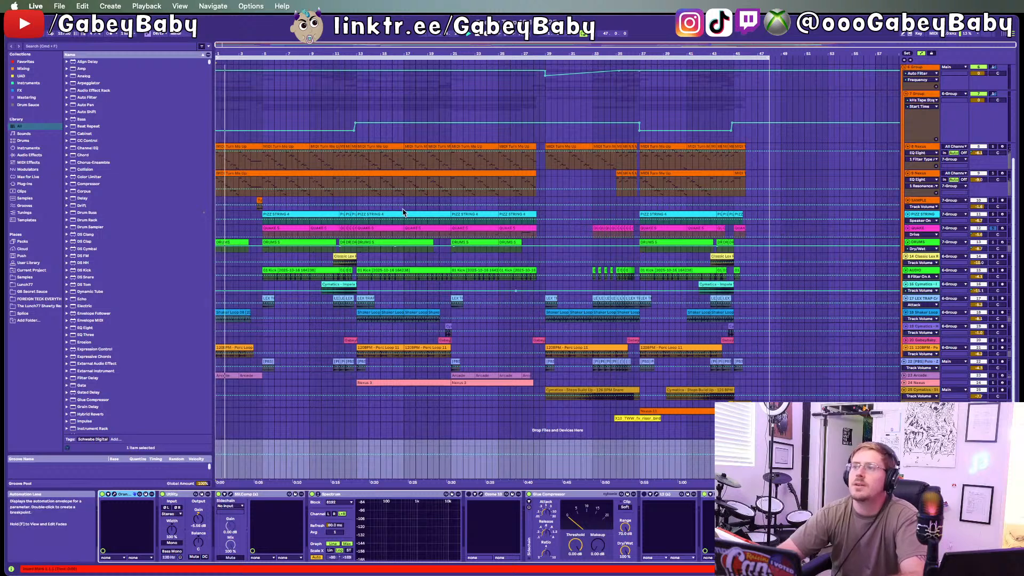
click(657, 231)
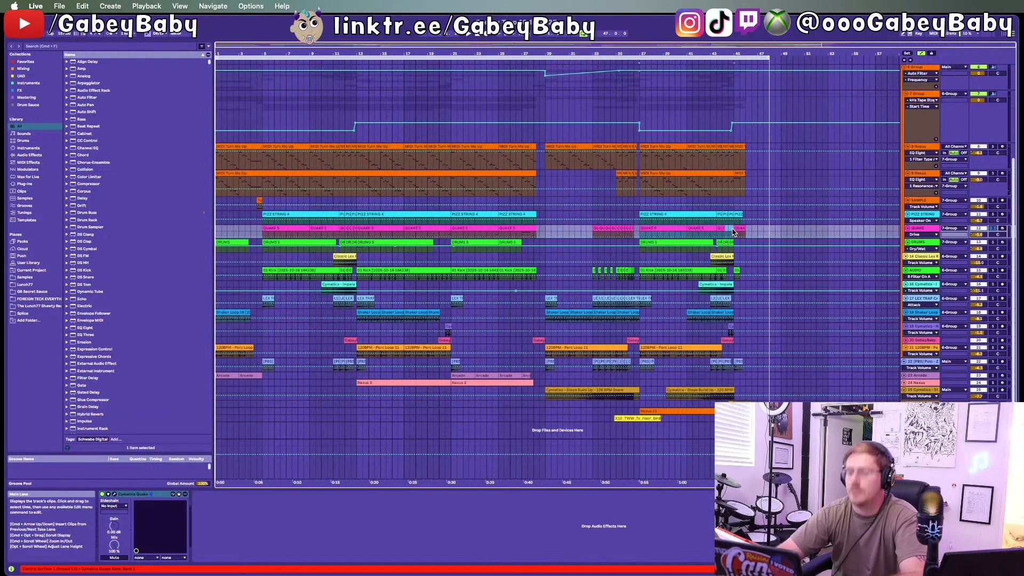
key(super+l)
key(space)
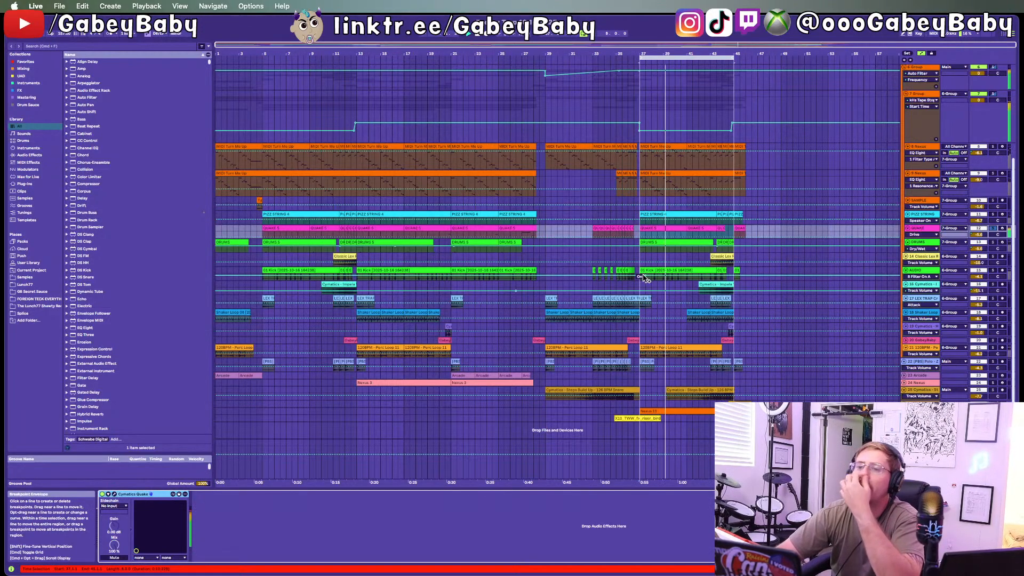
Step: Enlarge the QUAKE track with its Track Volume automation shown and extend the loop end to bar 47
scroll(776, 295, up, 3)
scroll(776, 294, down, 1)
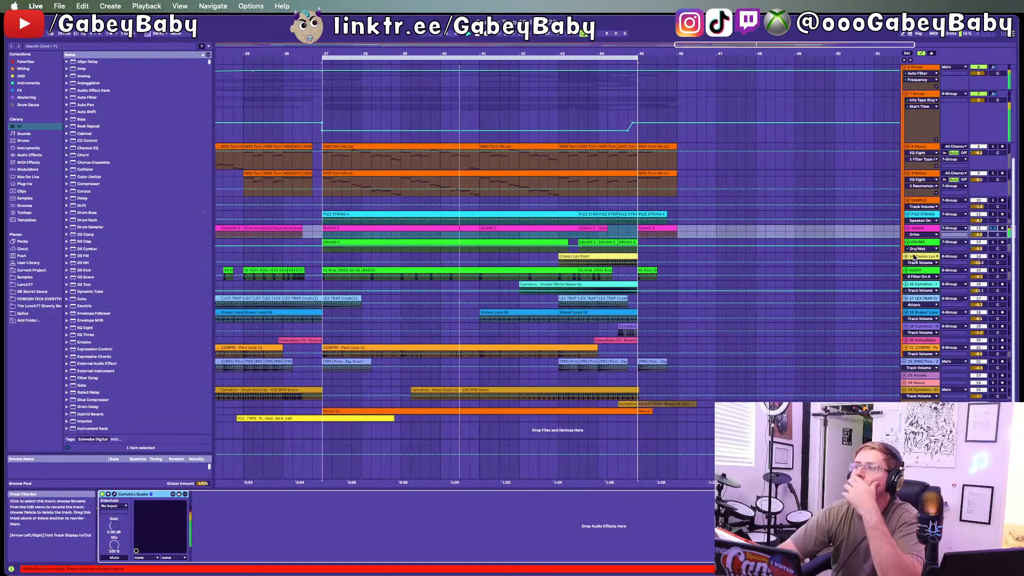
drag(917, 238, 917, 287)
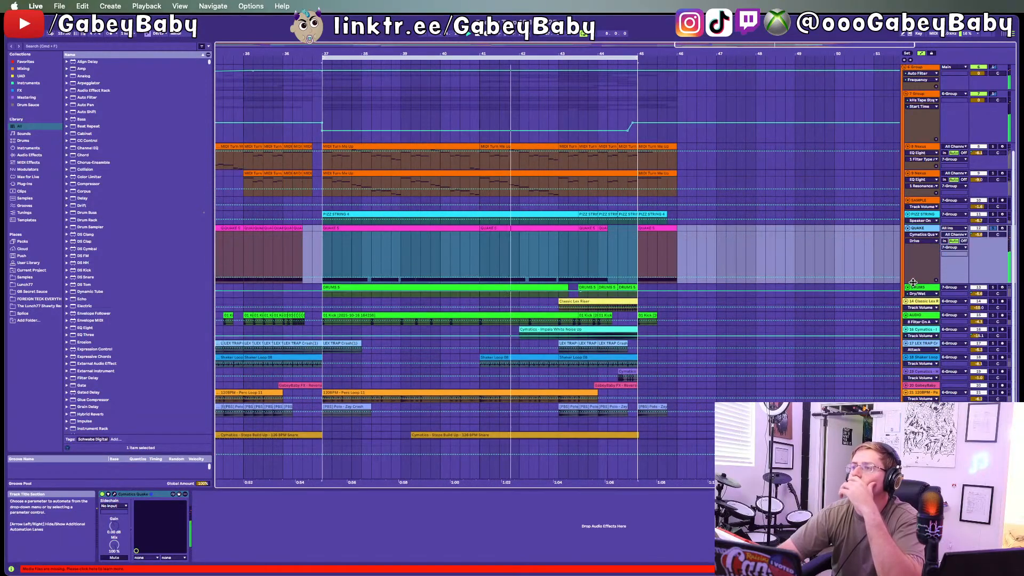
click(980, 235)
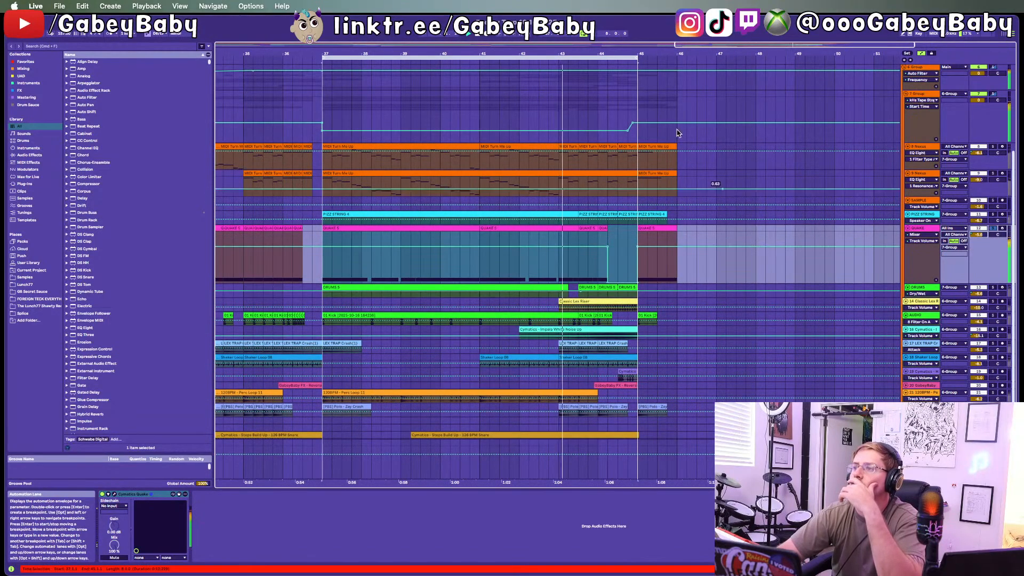
drag(637, 70, 712, 71)
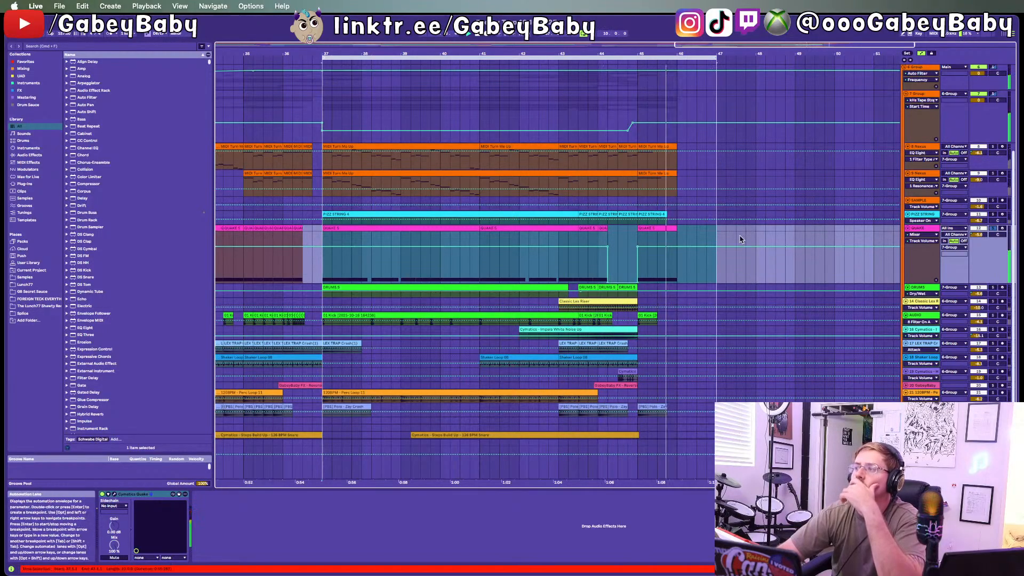
Step: Check the QUAKE track's level in the Session View mixer and return to the arrangement
key(Tab)
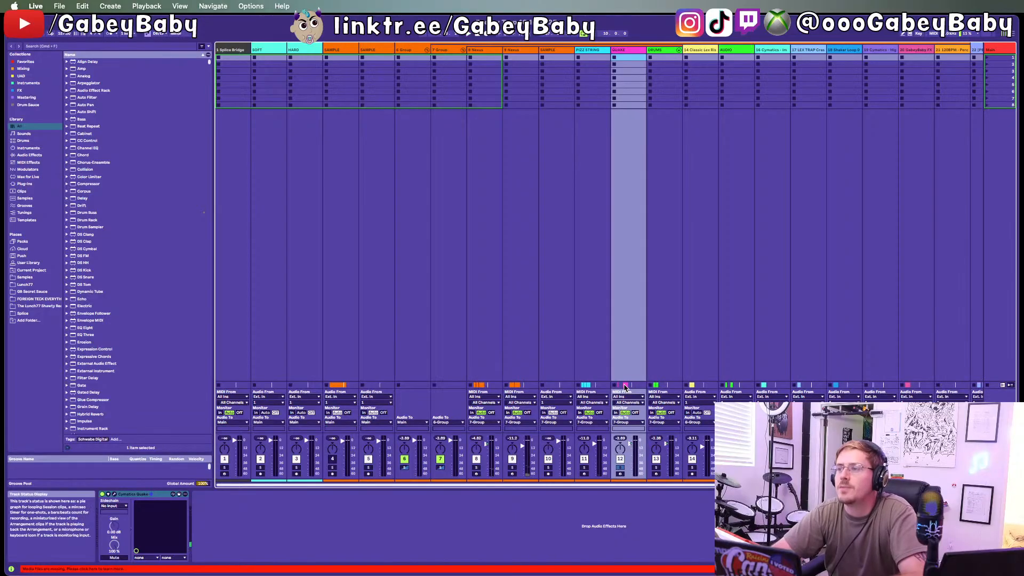
key(Tab)
key(Tab)
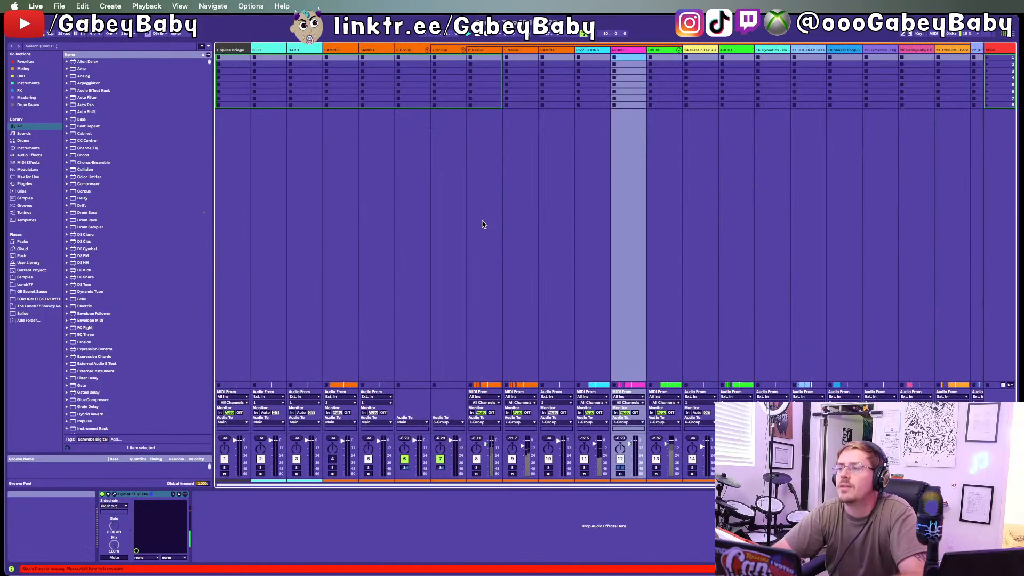
key(Tab)
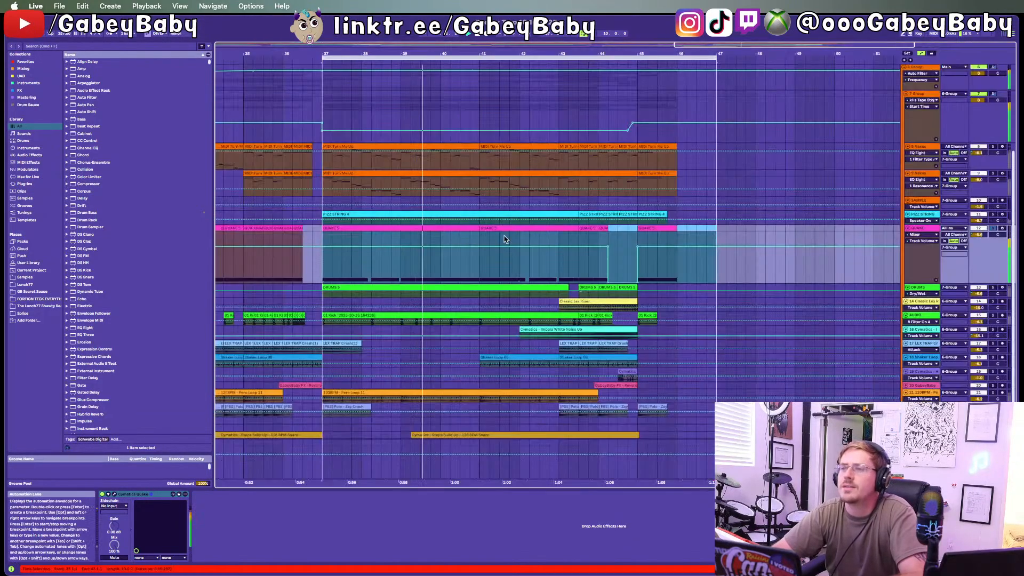
Step: Find the Utility effect in the browser and add it after Cymatics Quake on the QUAKE track
click(79, 46)
text(utulit)
key(BackSpace)
key(BackSpace)
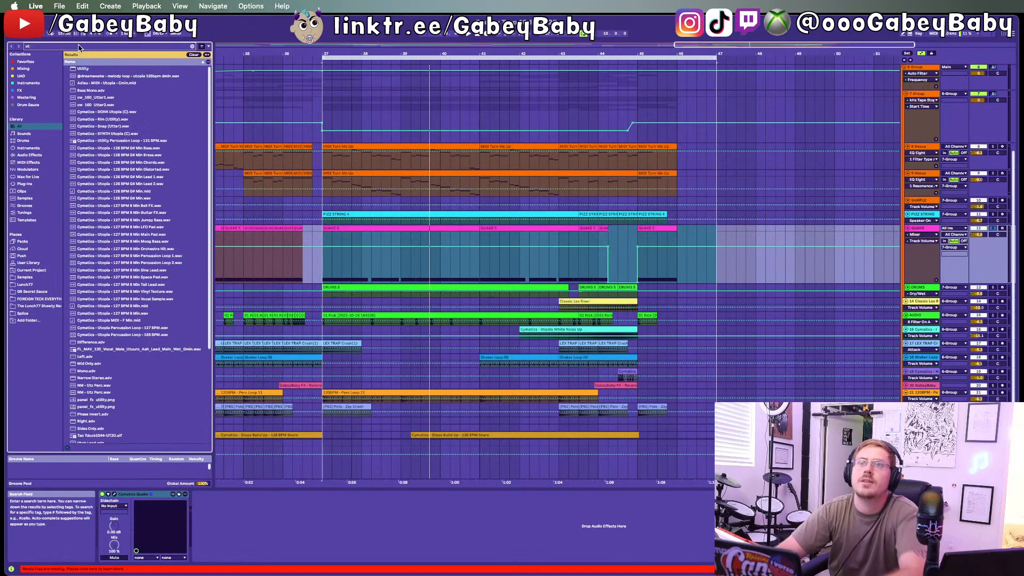
click(76, 69)
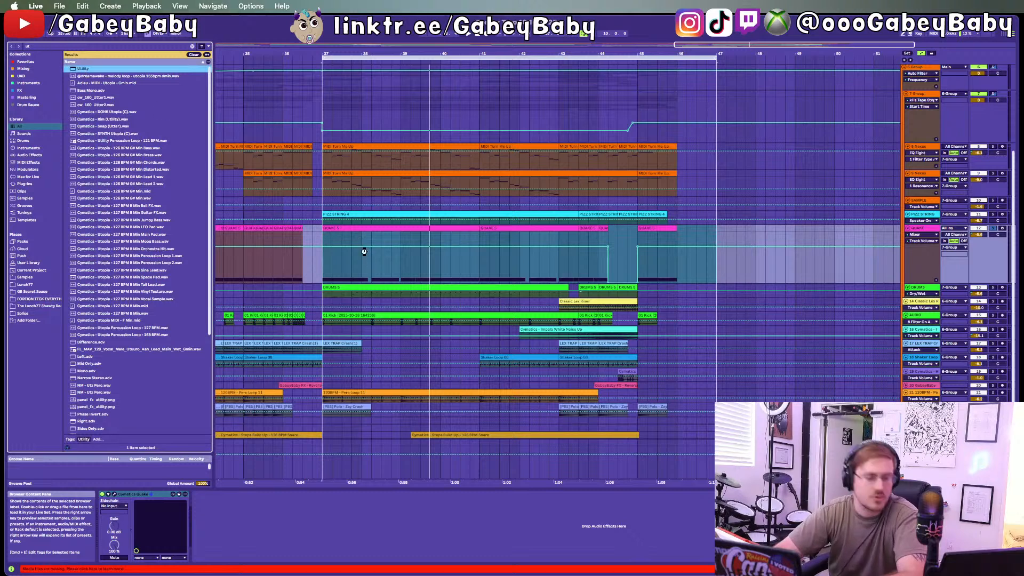
key(Return)
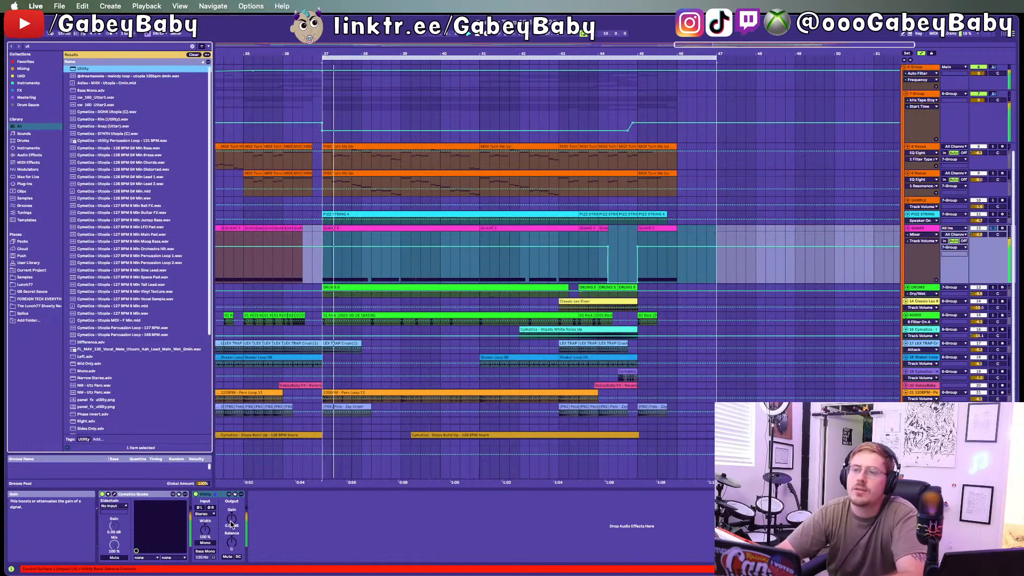
Step: Set the Utility gain on the QUAKE track to -1.00 dB and listen to the loop
drag(232, 525, 232, 526)
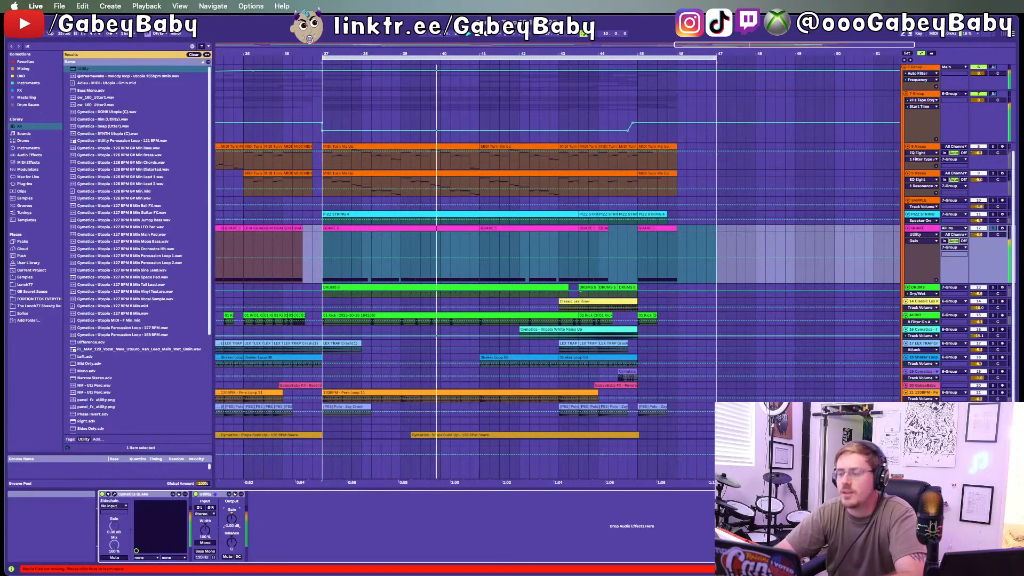
key(space)
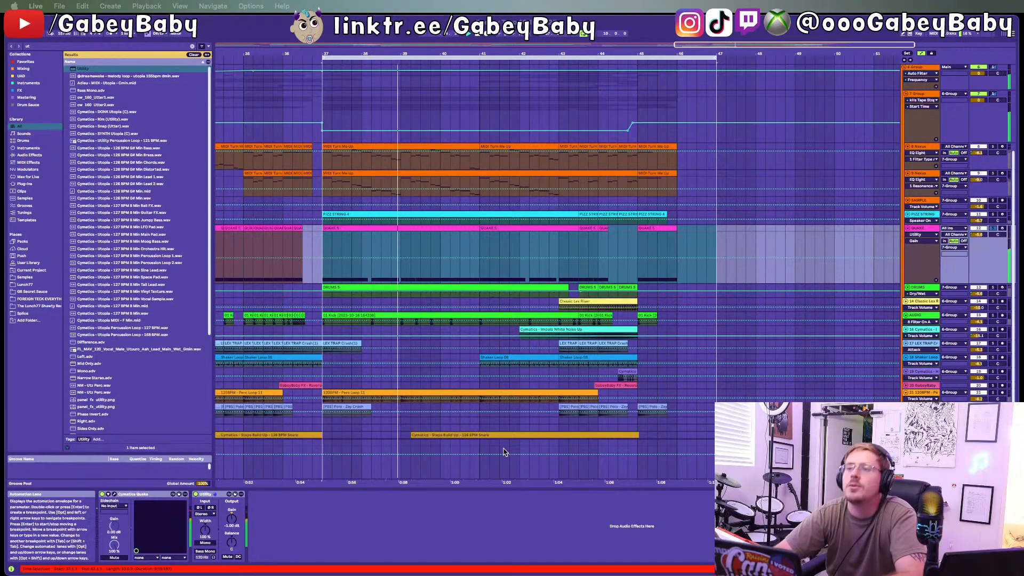
key(space)
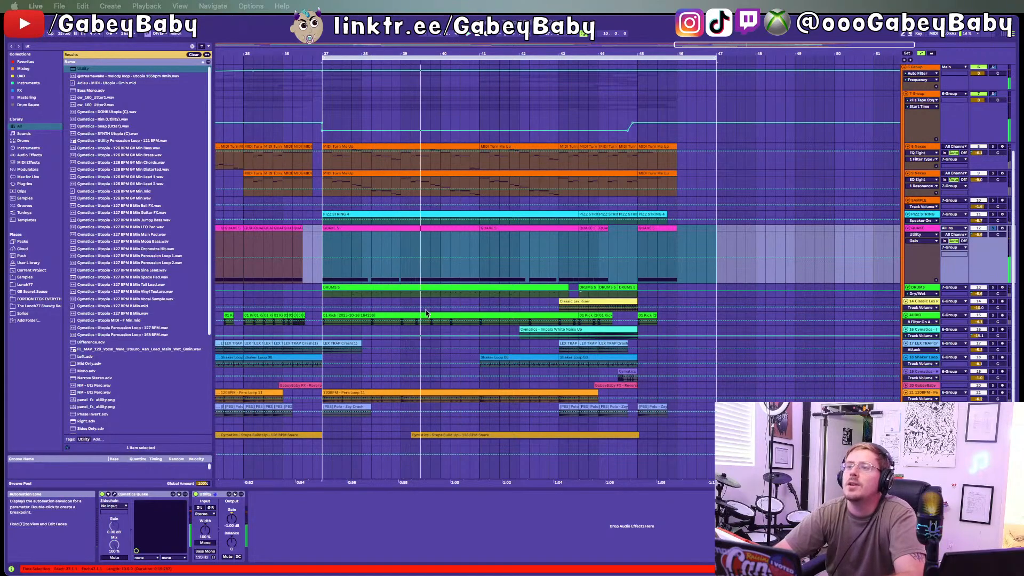
Step: Solo the kick AUDIO track and the DRUMS track alongside QUAKE while the loop plays
click(994, 303)
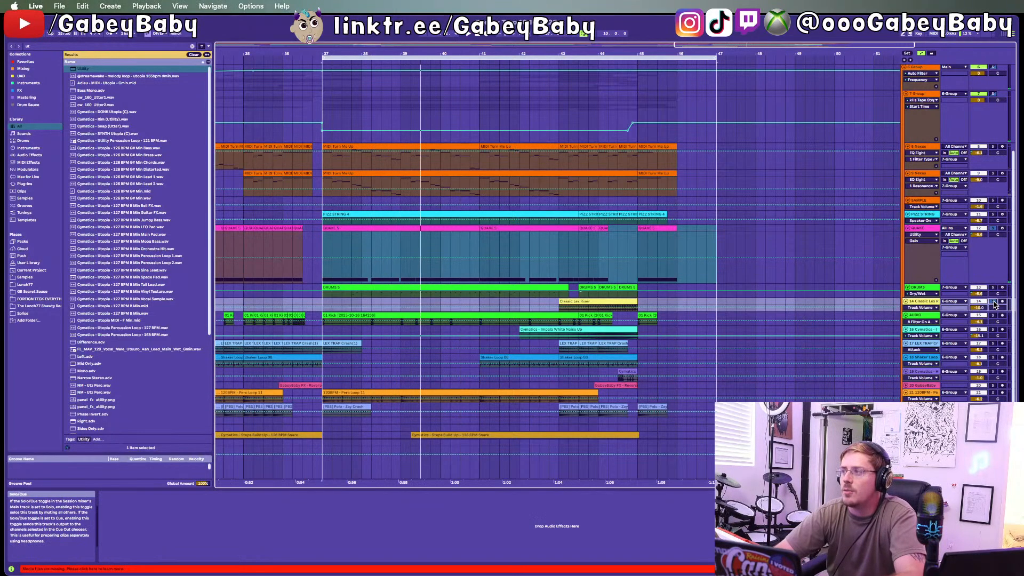
key(space)
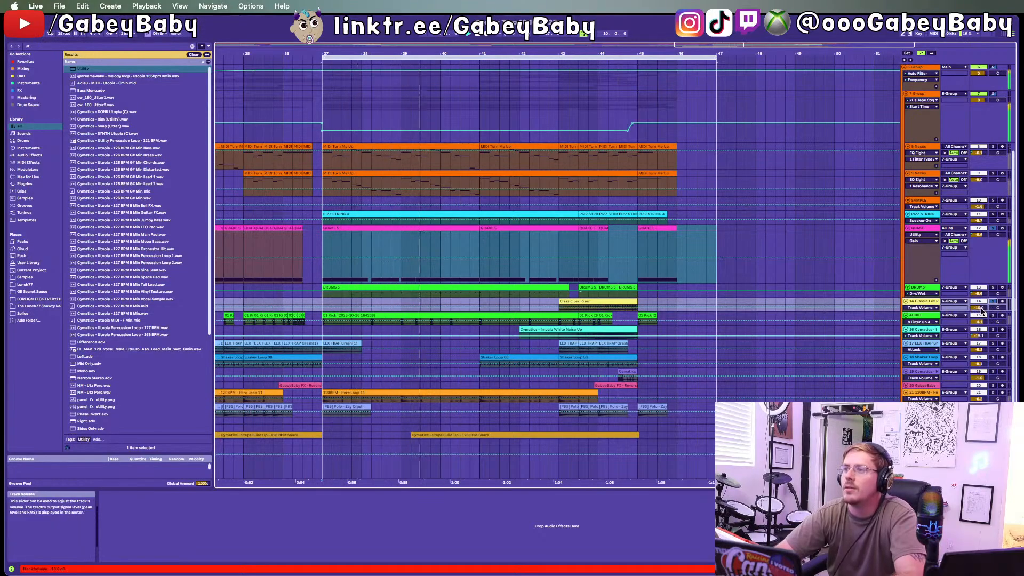
click(993, 316)
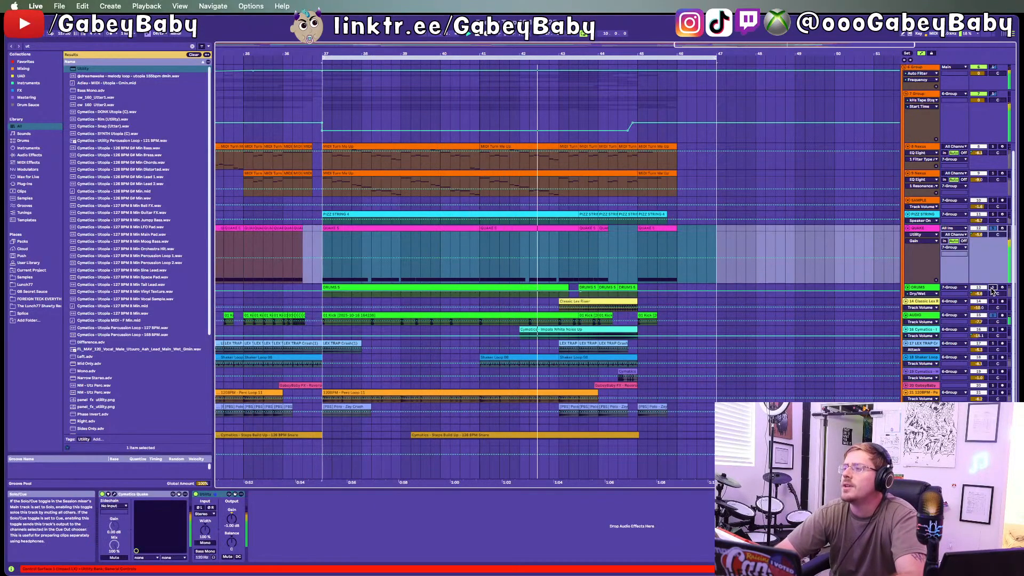
click(993, 288)
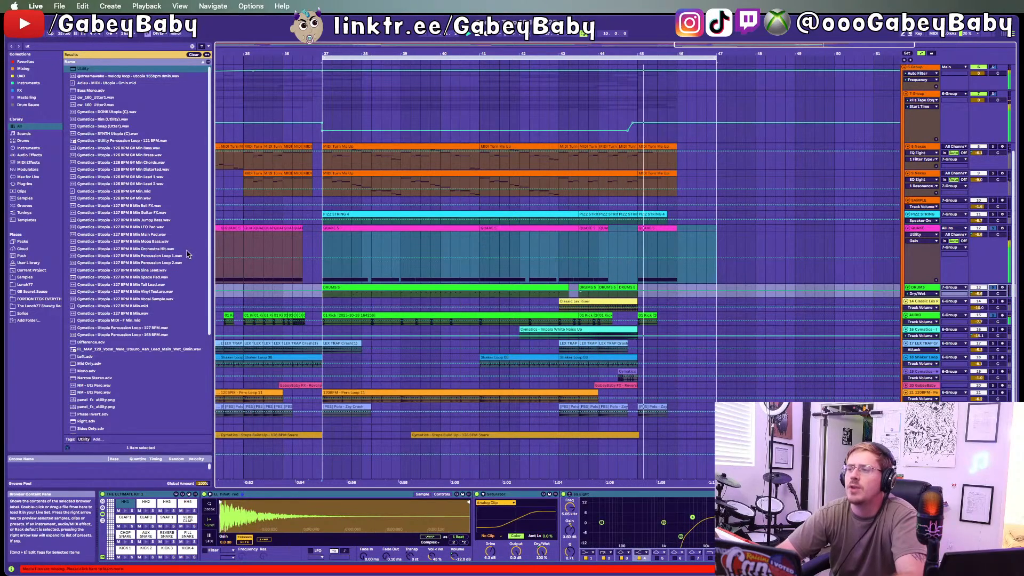
Step: Find EQ Eight among the browser's audio effects and add it to the DRUMS track
scroll(187, 255, down, 1)
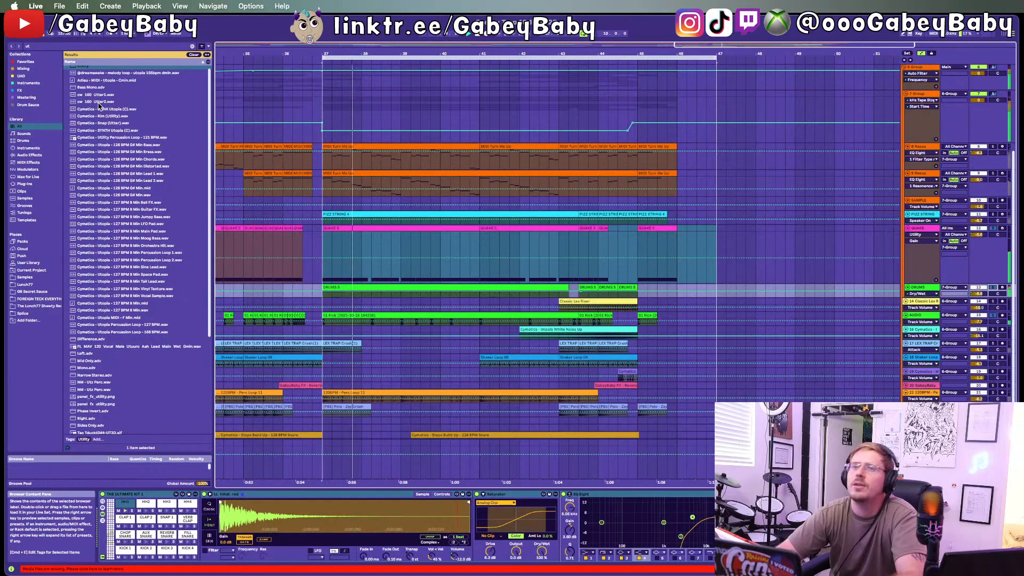
click(29, 154)
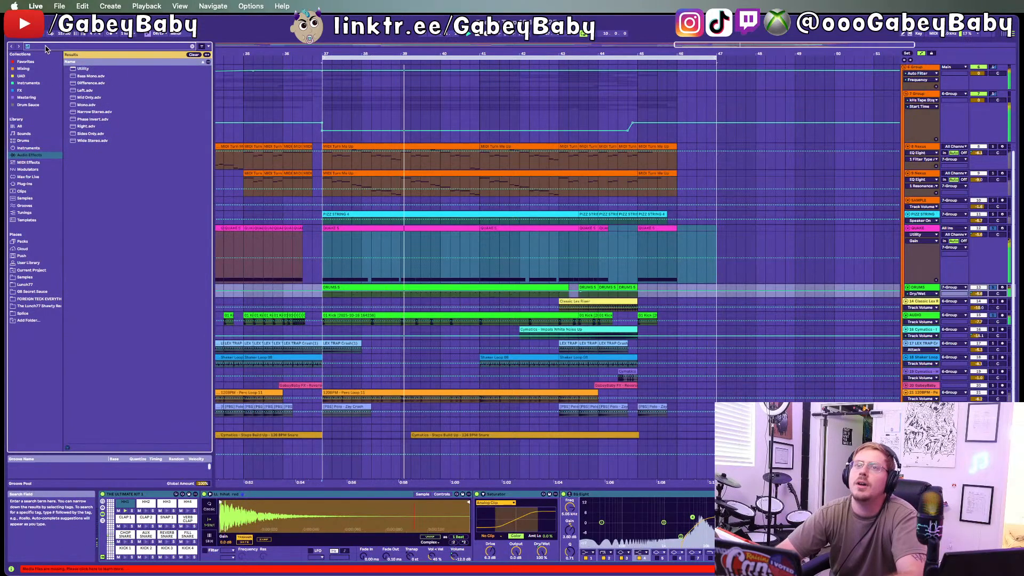
text(eq)
key(Down)
key(Down)
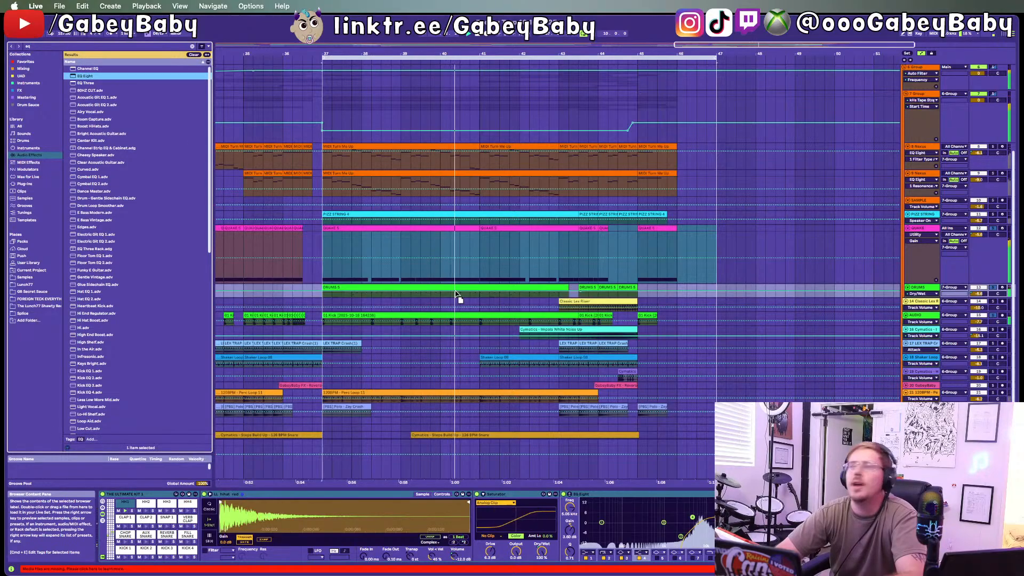
key(Return)
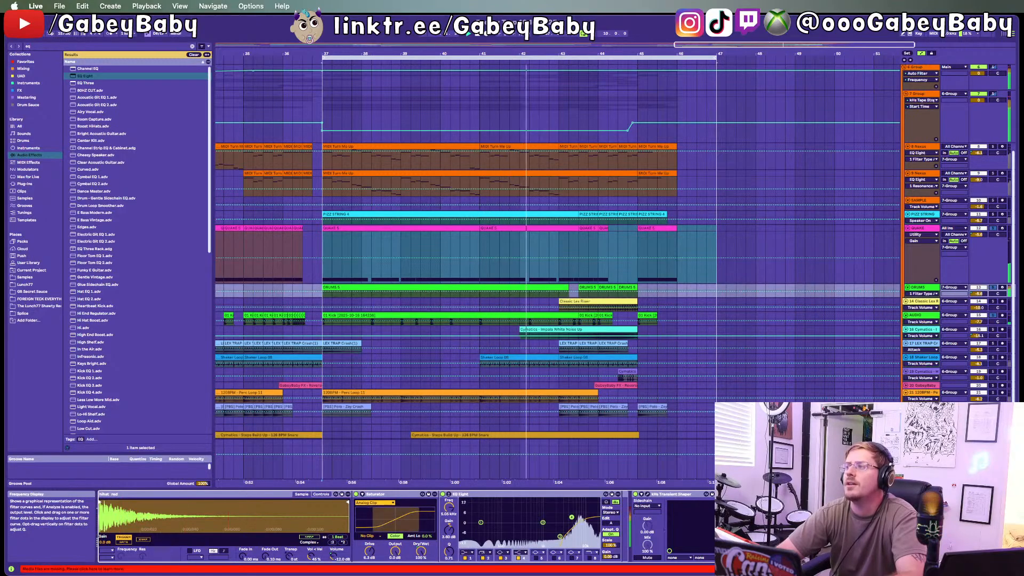
Step: Check the effects along the DRUMS track's device chain and restart the loop playback
scroll(570, 533, right, 3)
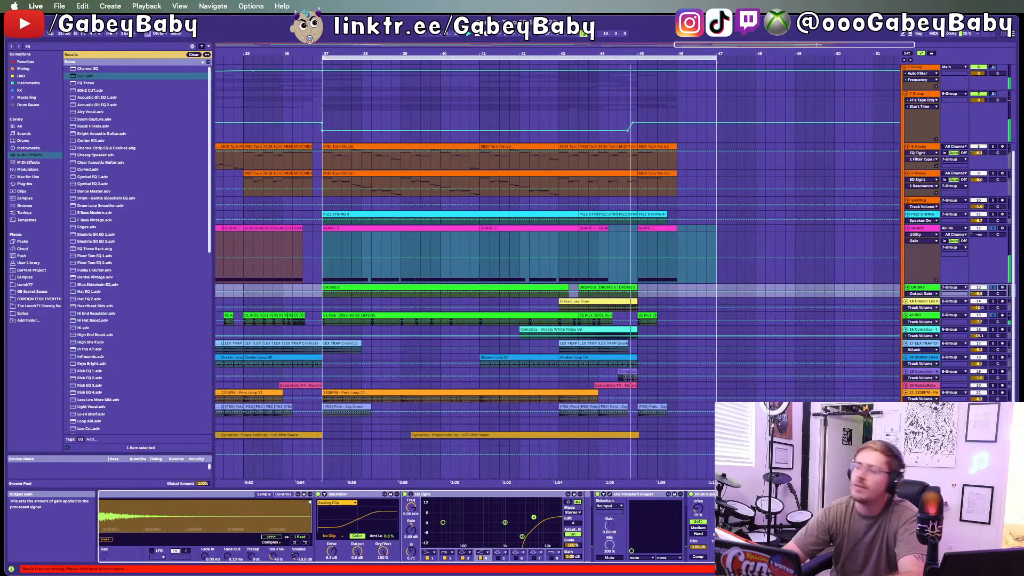
key(space)
key(space)
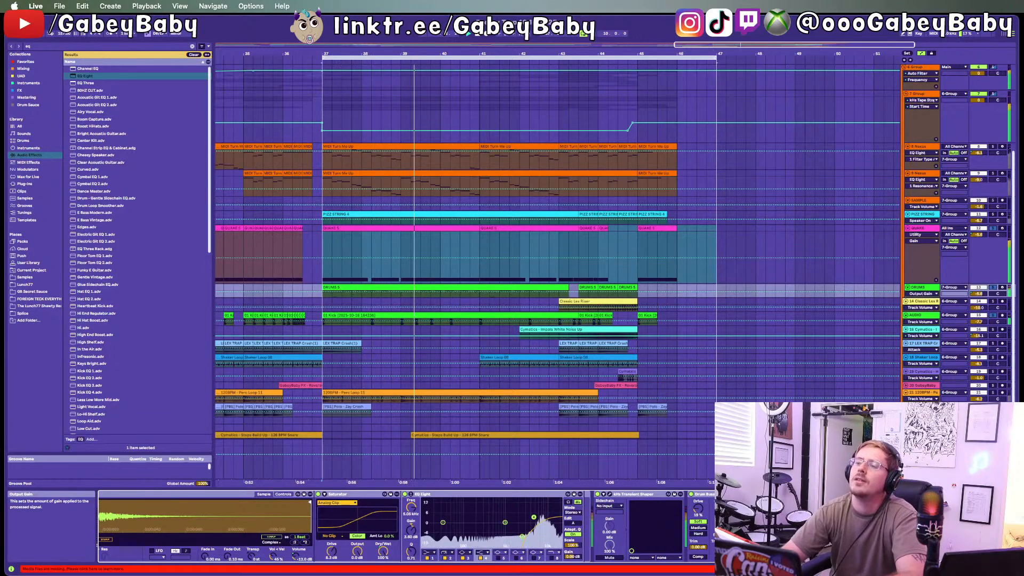
click(923, 288)
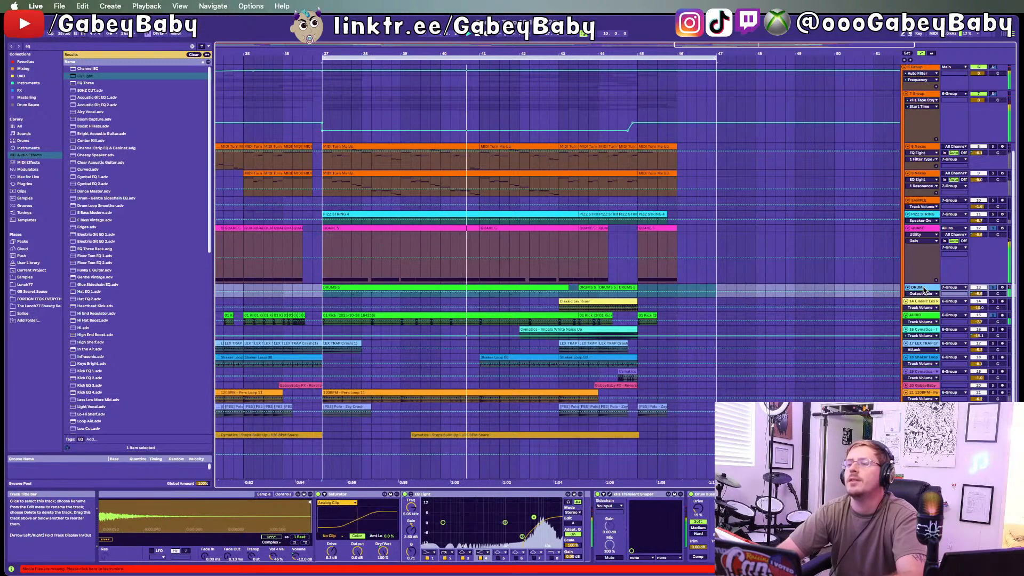
Step: Look through the drum rack's pads on the DRUMS track and slightly lower the output of its Saturator
scroll(160, 518, left, 5)
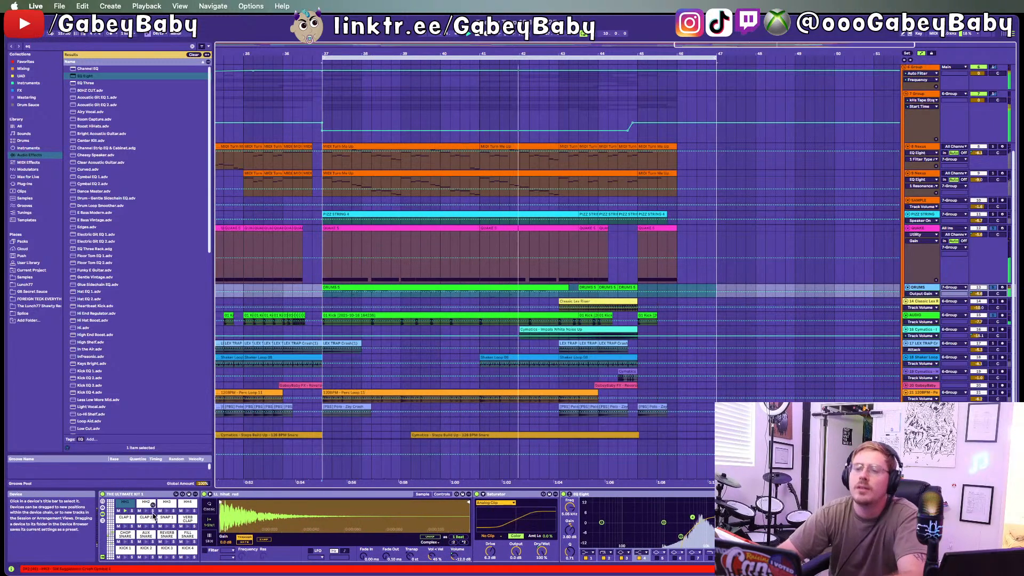
click(110, 530)
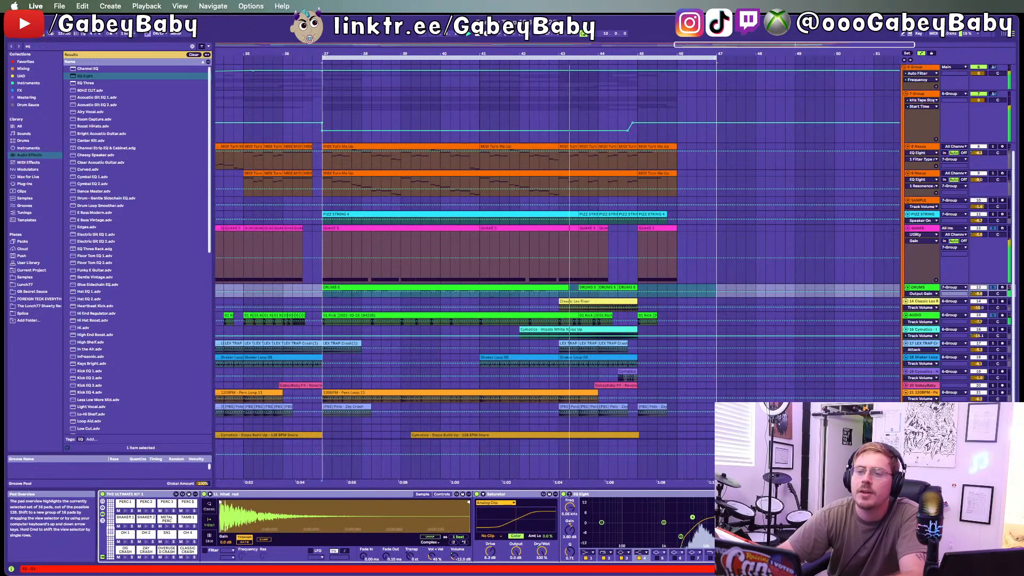
click(111, 543)
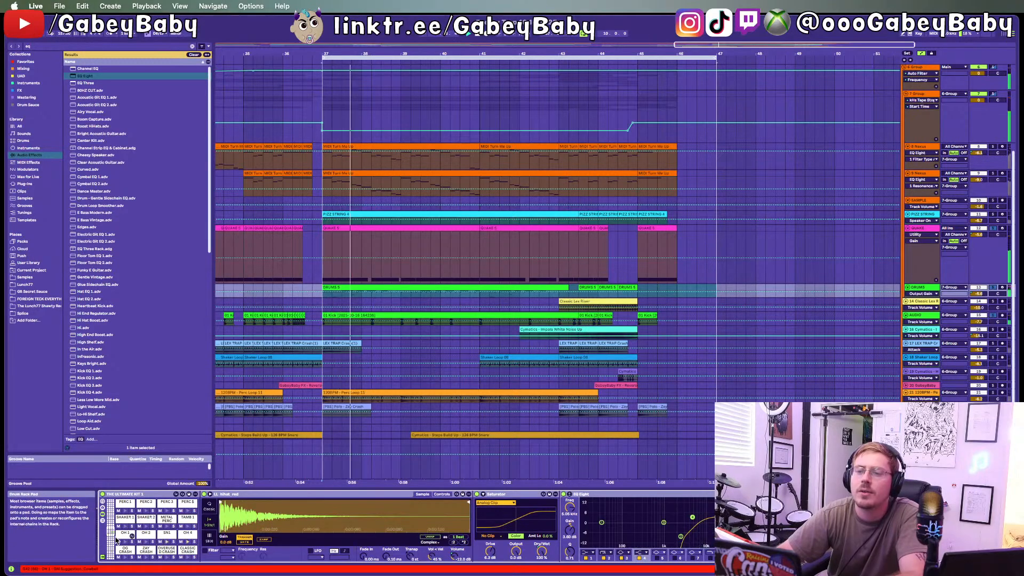
click(110, 529)
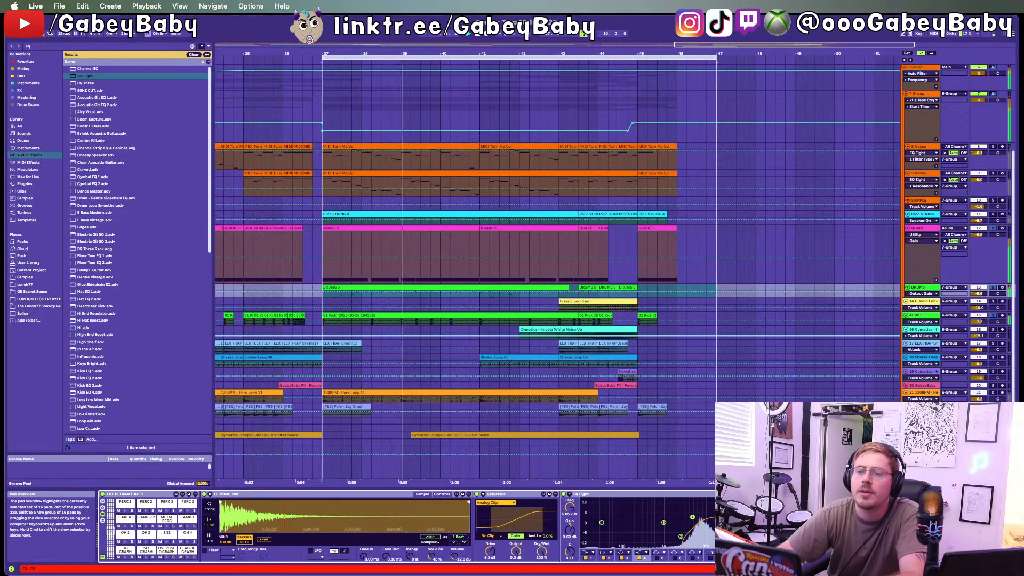
click(111, 541)
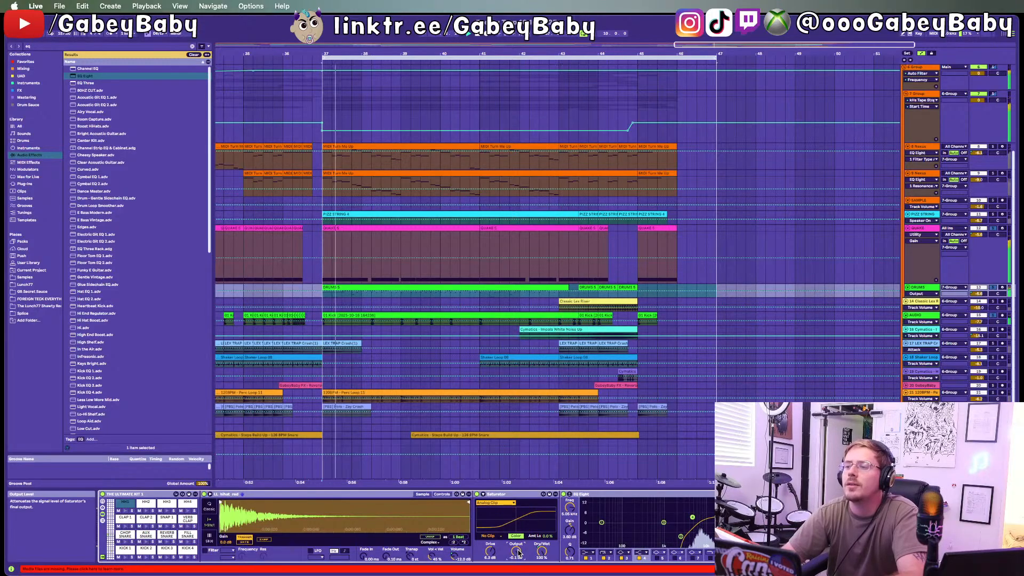
drag(518, 552, 518, 553)
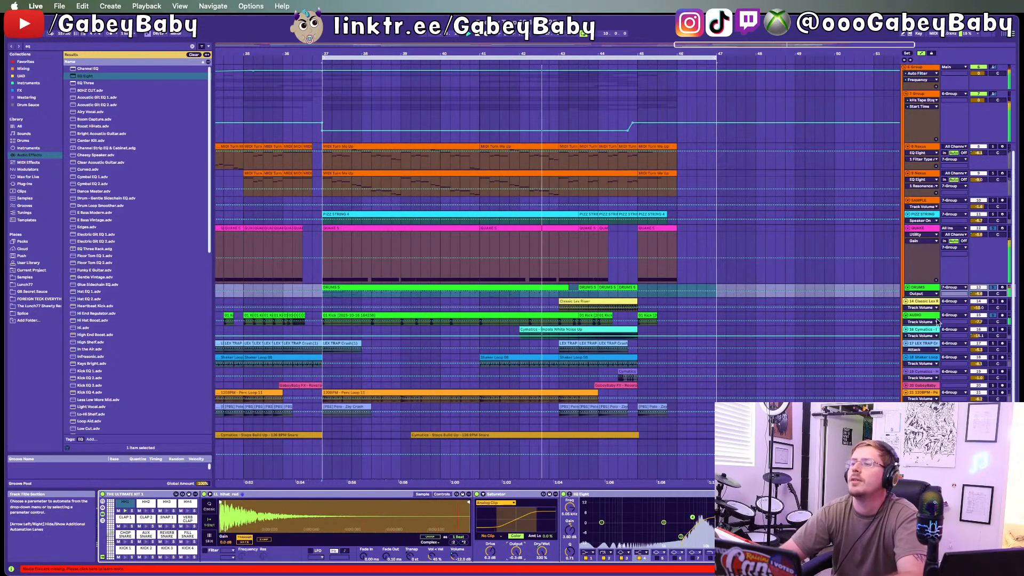
Step: Solo the 8 Nexus track with the loop playing and lower its Drum Buss output gain
scroll(982, 173, up, 2)
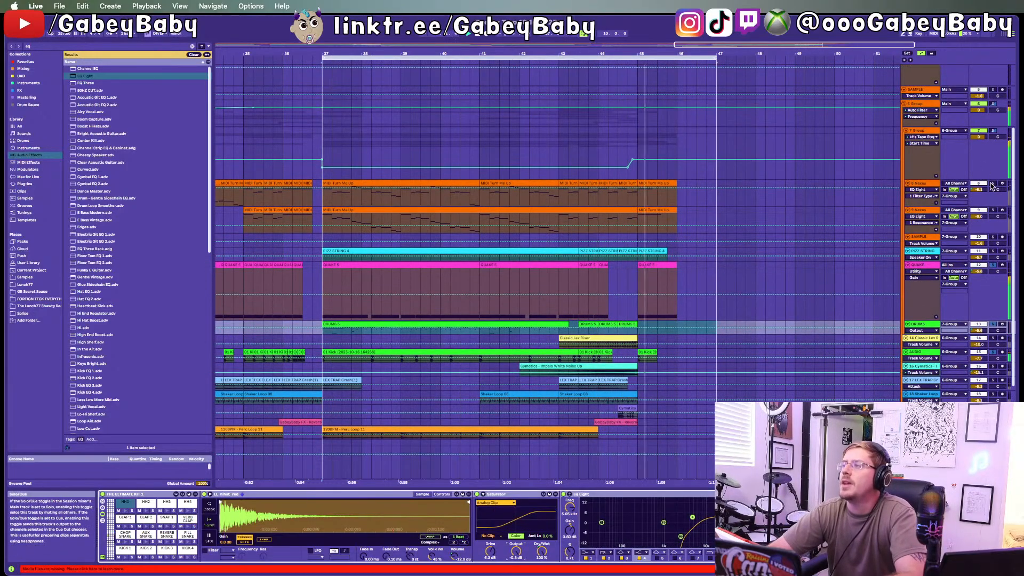
click(989, 204)
key(space)
key(space)
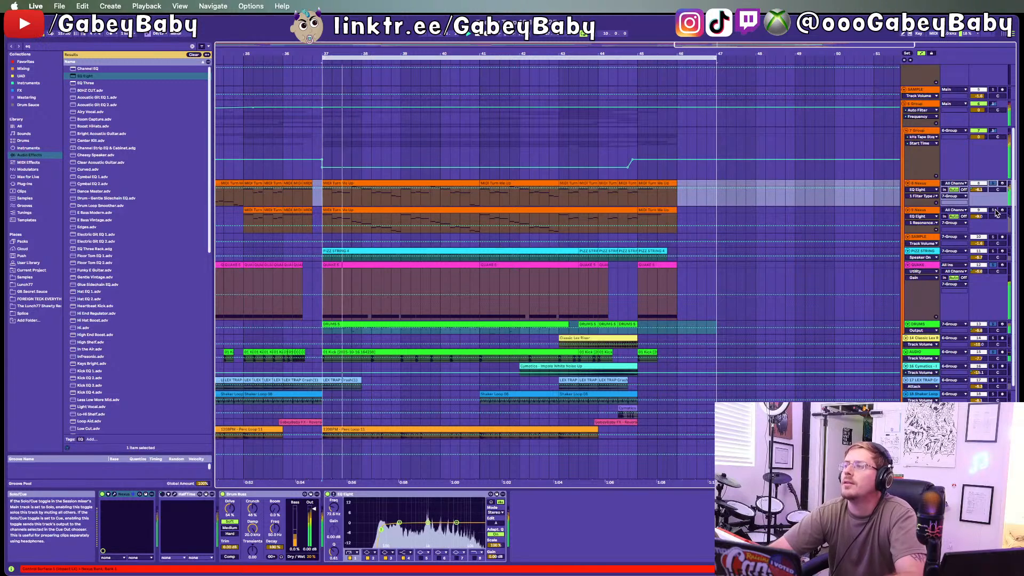
click(920, 187)
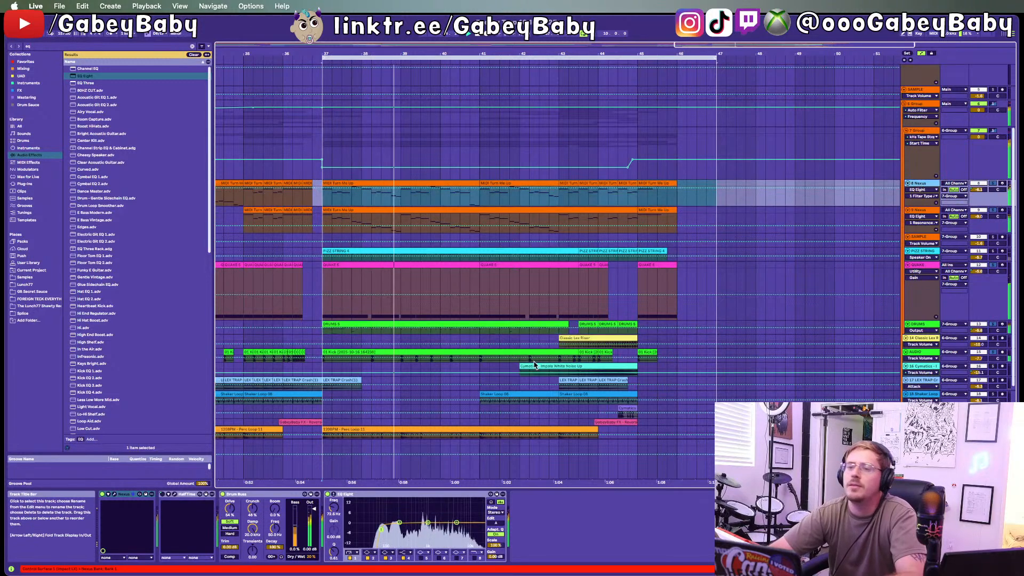
click(314, 512)
key(Down)
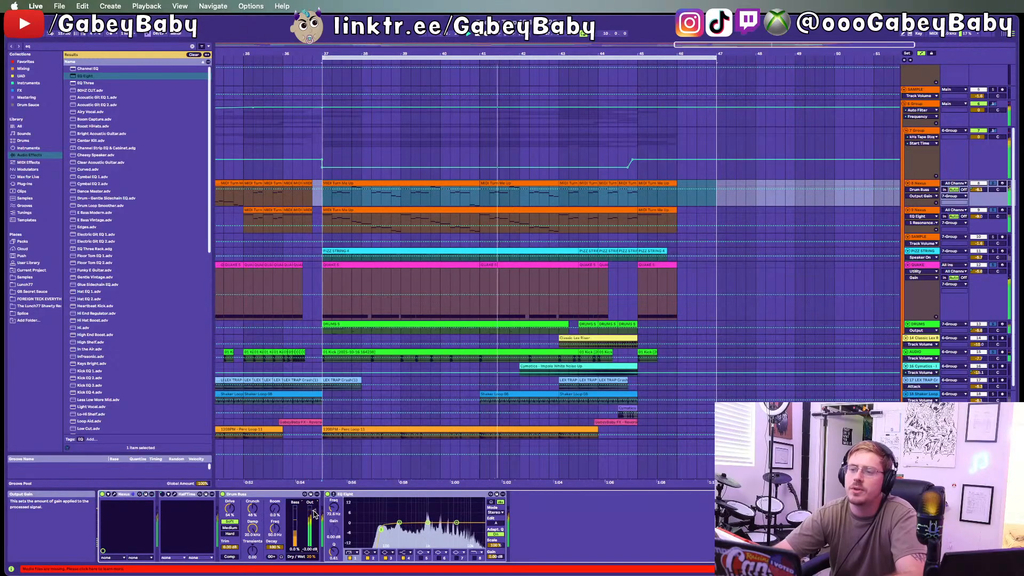
Step: Set the Drum Buss output gain on the 9 Nexus track to -3.00 dB
click(919, 210)
click(313, 510)
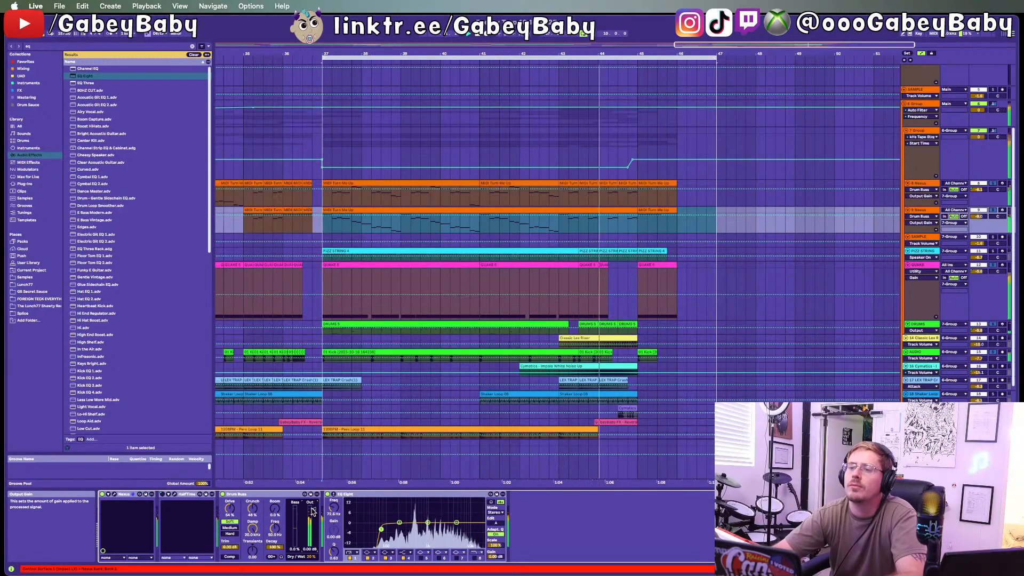
key(Down)
key(Down)
key(Down)
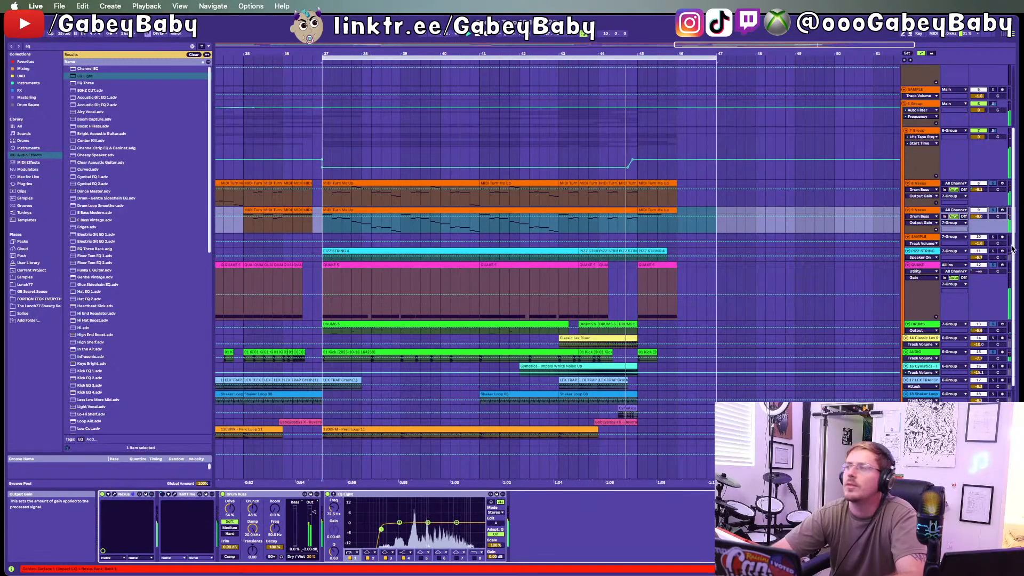
Step: Solo the 8 Nexus track again and reduce its Drum Buss output gain further
click(993, 185)
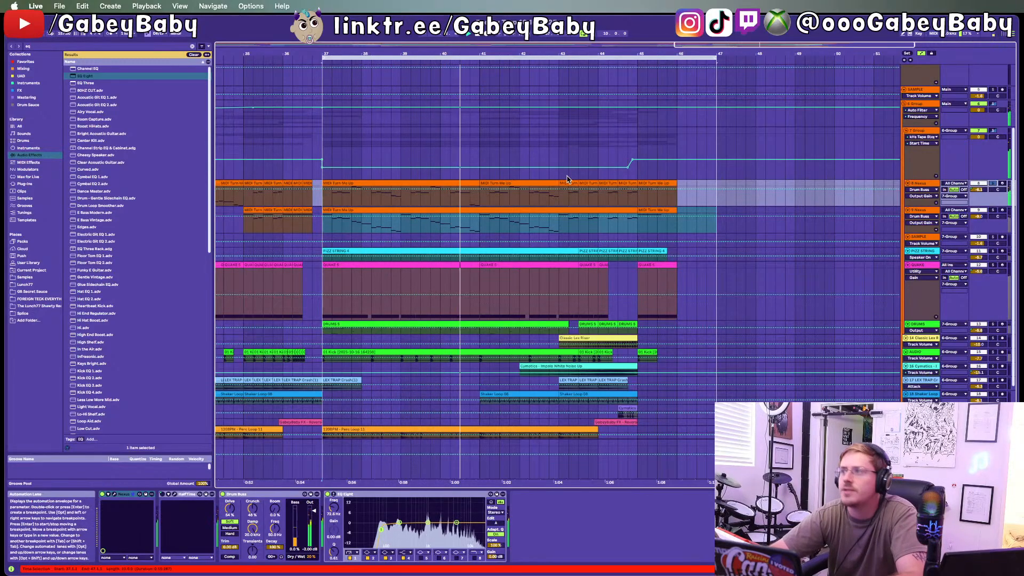
click(934, 192)
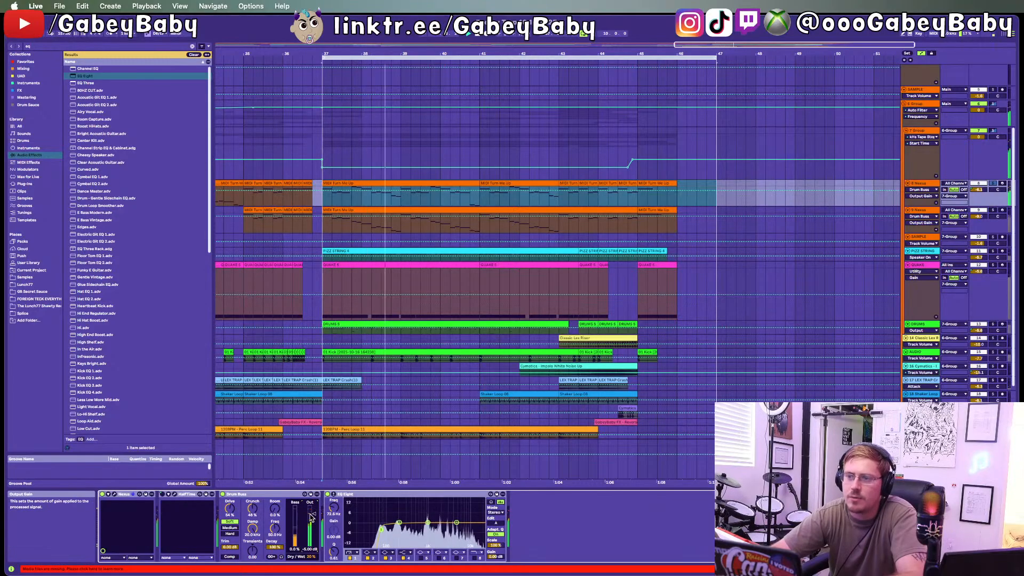
drag(310, 514, 311, 514)
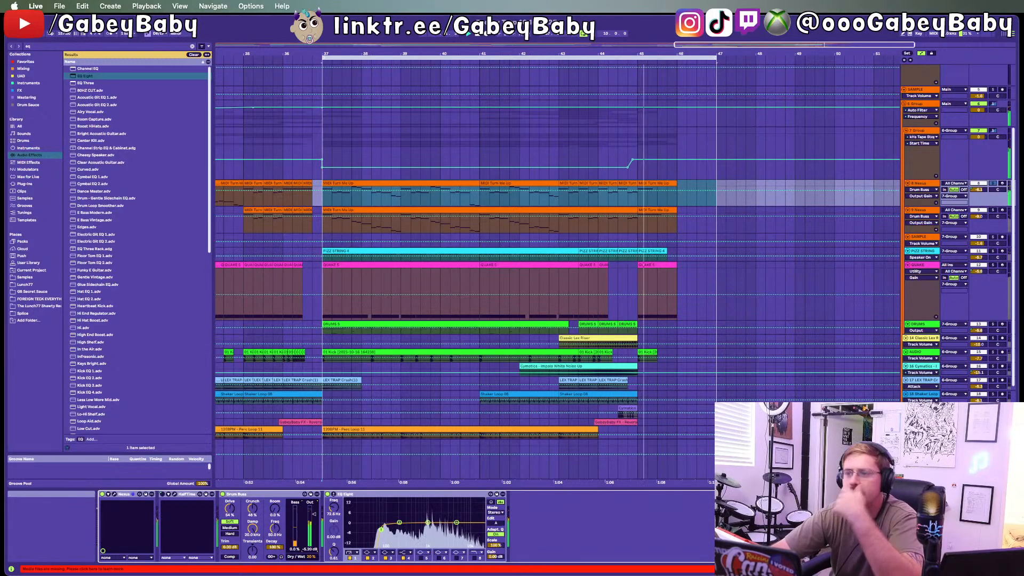
Step: Lower the mixer volume of the 9 Nexus track while the loop plays
click(977, 217)
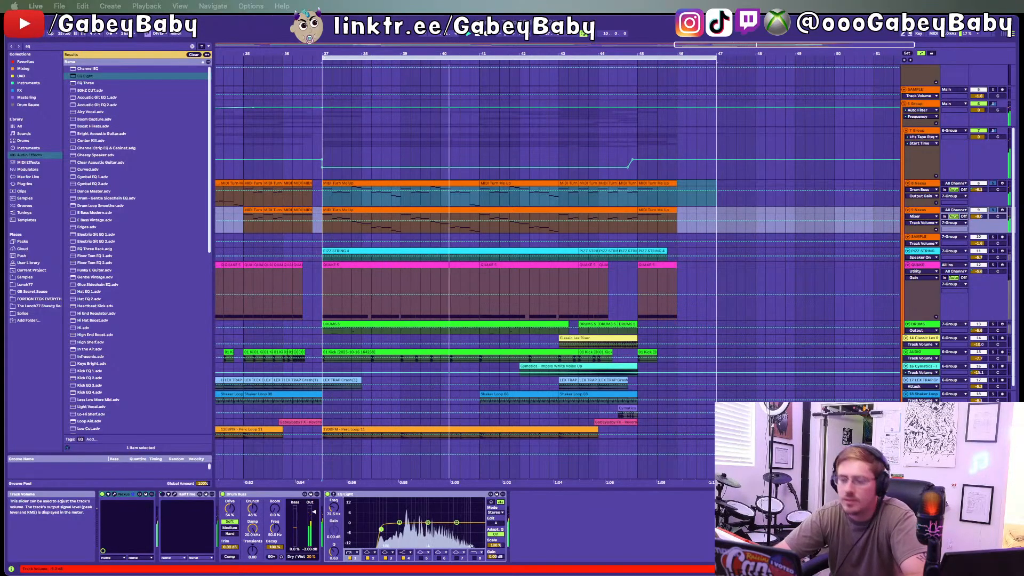
key(Down)
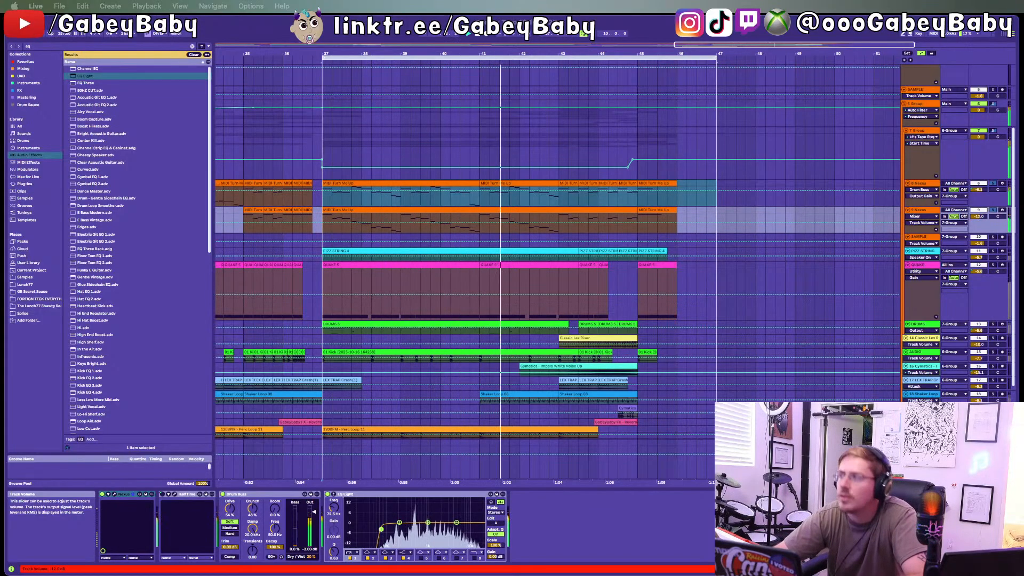
key(Down)
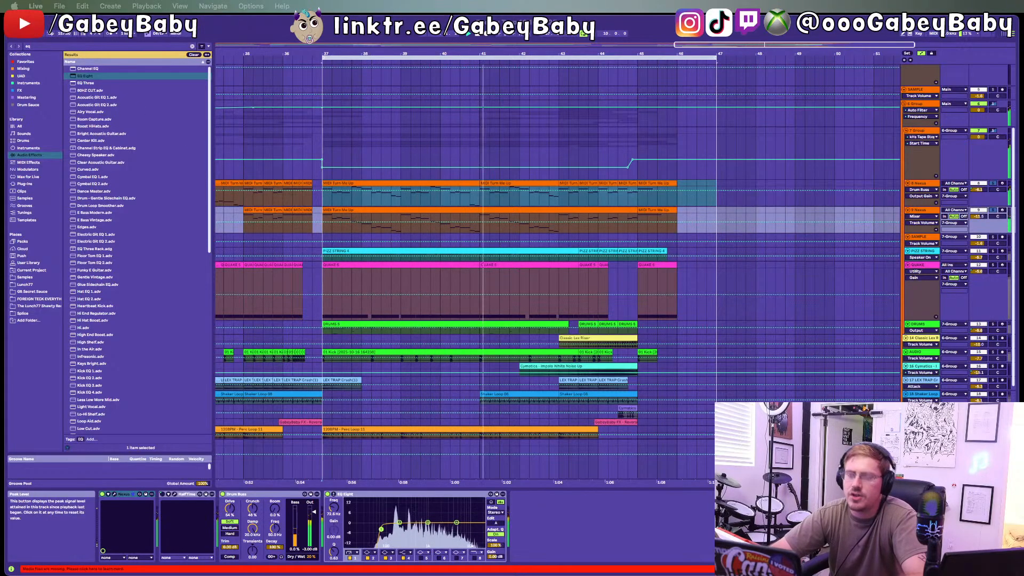
Step: Try the Transient Shaping Enhance preset between Drum Buss and EQ Eight on the 9 Nexus track with reduced Dry/Wet, and remove it
click(29, 47)
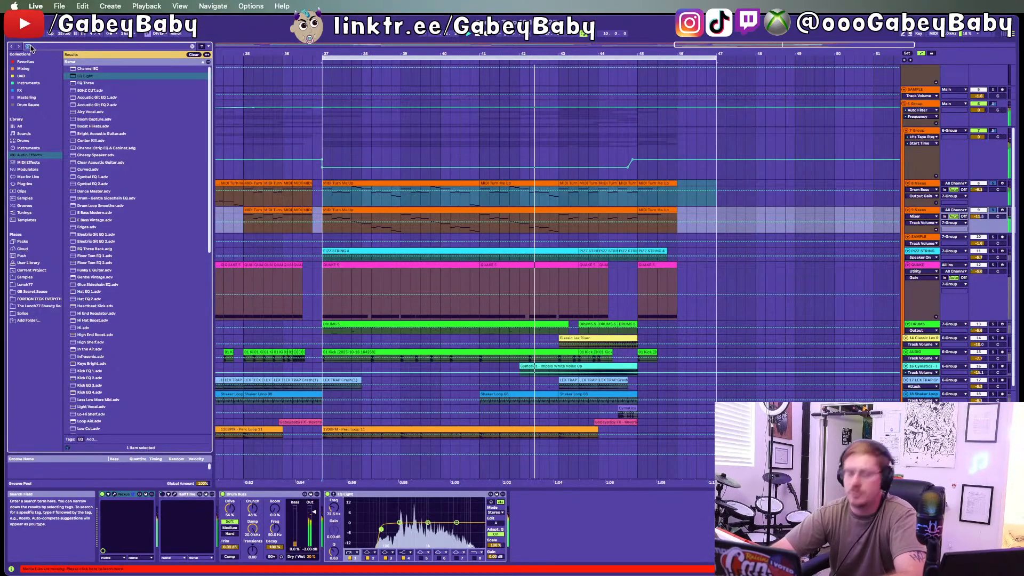
text(transient)
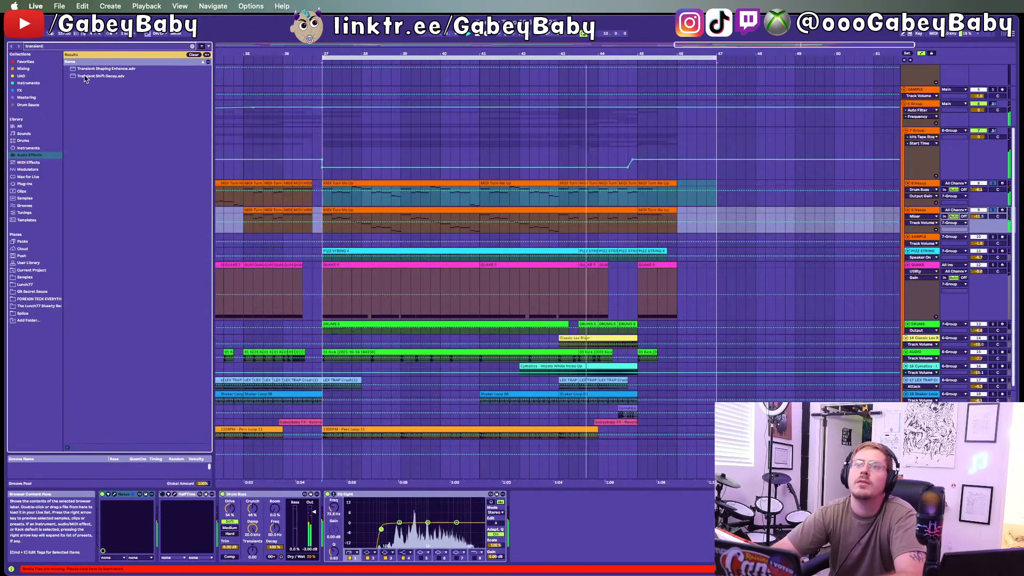
drag(89, 70, 234, 283)
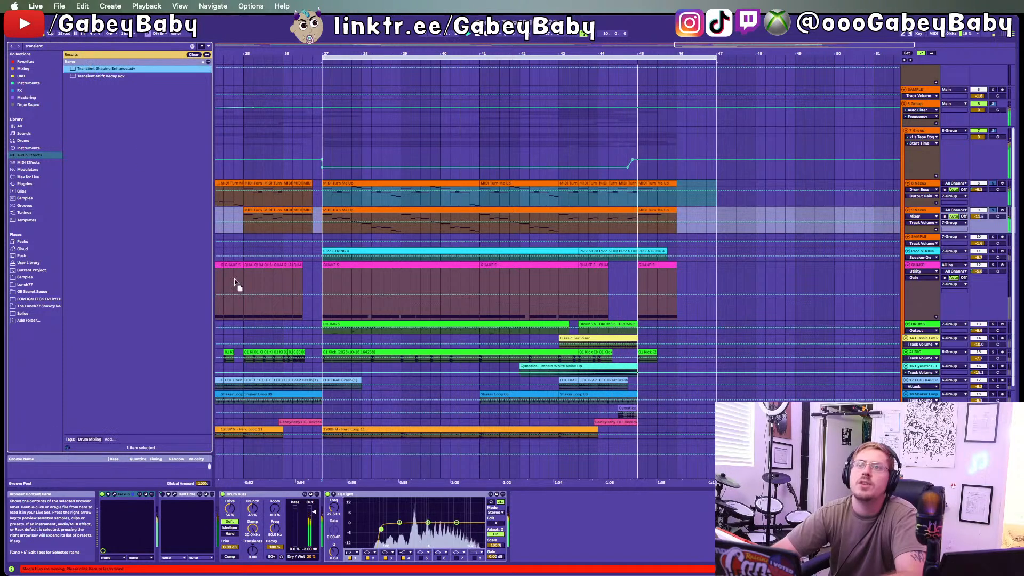
drag(293, 469, 324, 509)
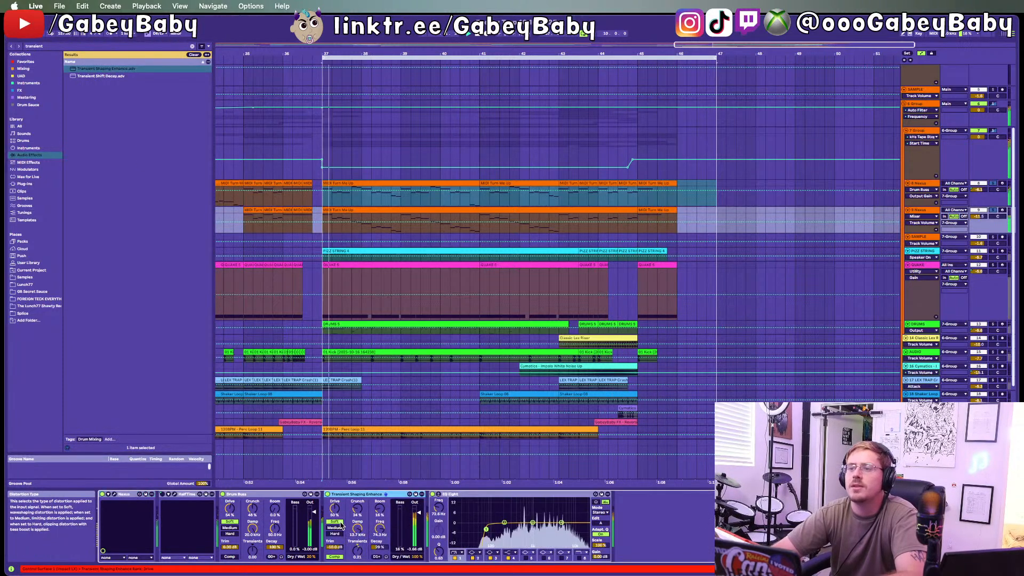
drag(417, 557, 417, 574)
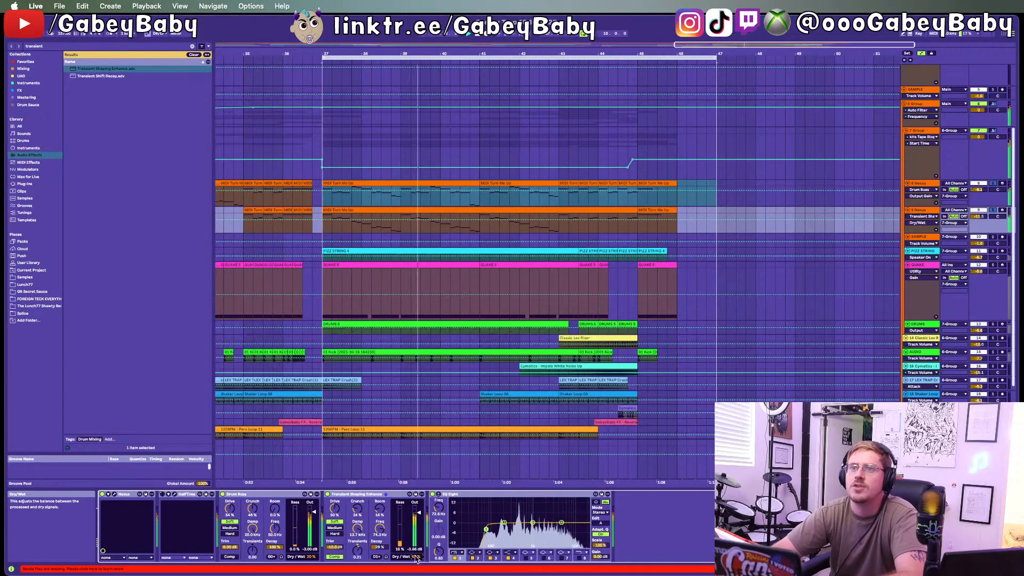
click(365, 496)
key(Delete)
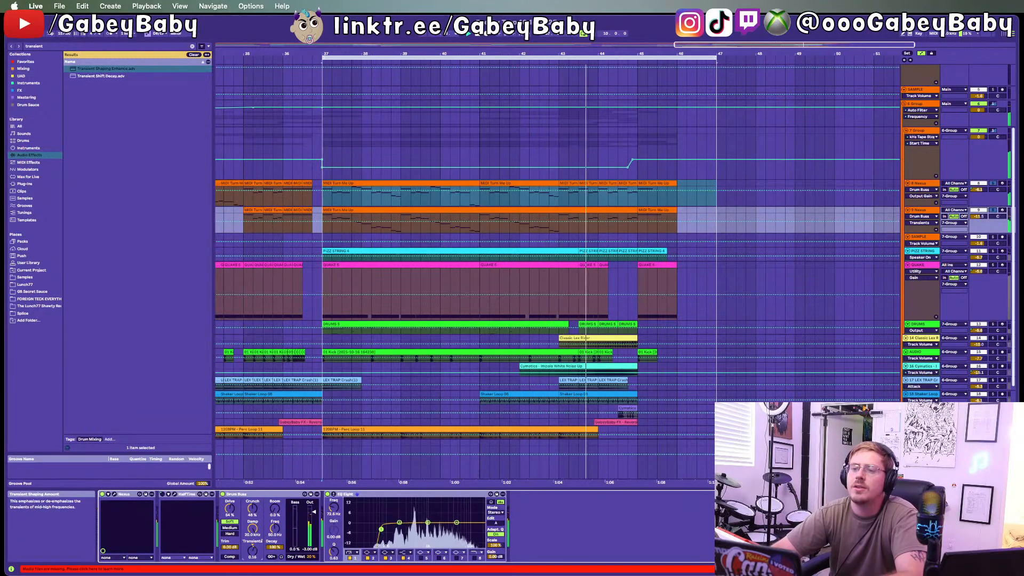
Step: Search the whole library for khs and insert kHs Transient Shaper between Drum Buss and EQ Eight on the 9 Nexus track
click(54, 46)
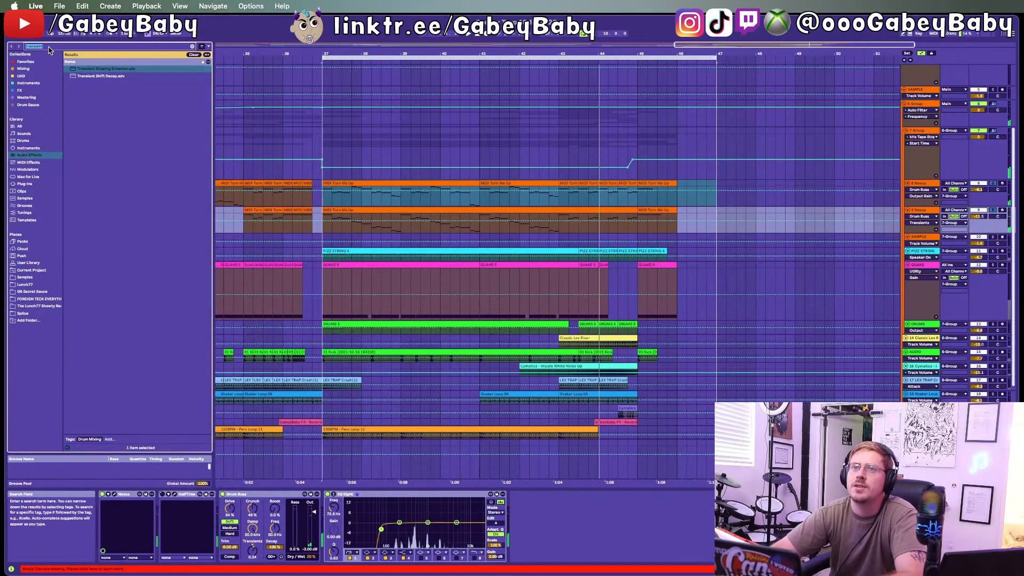
text(khs)
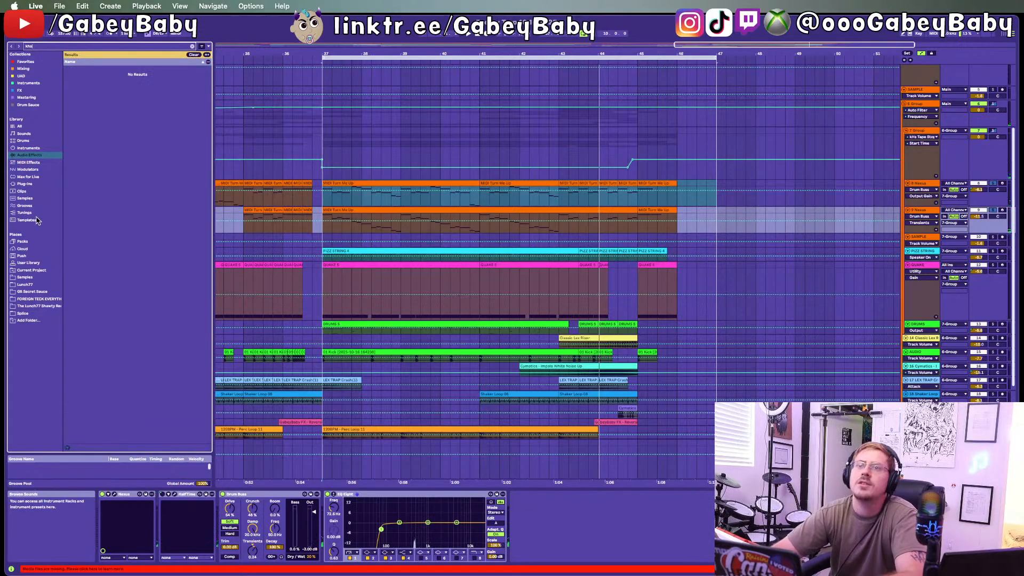
click(21, 127)
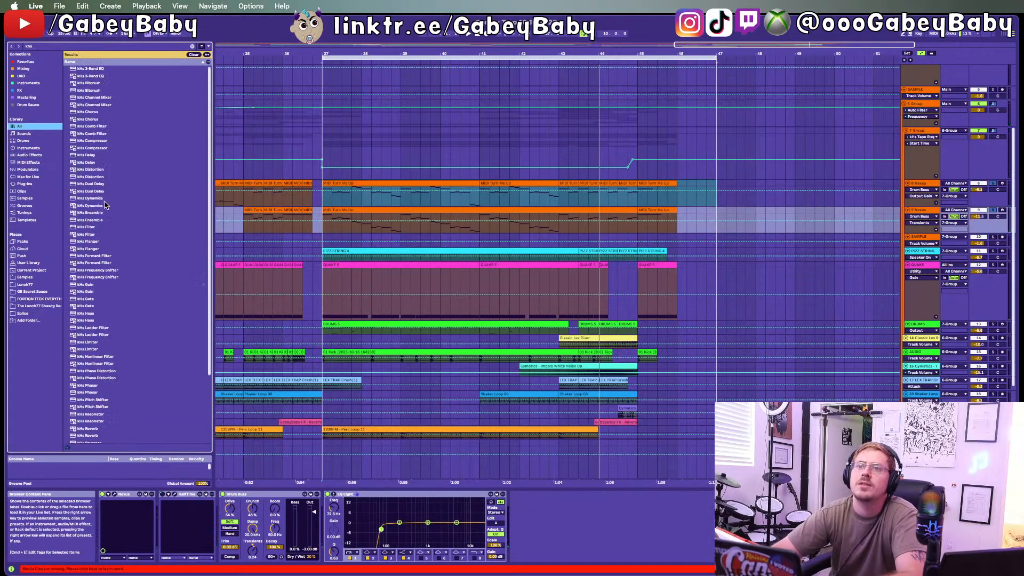
scroll(98, 182, down, 5)
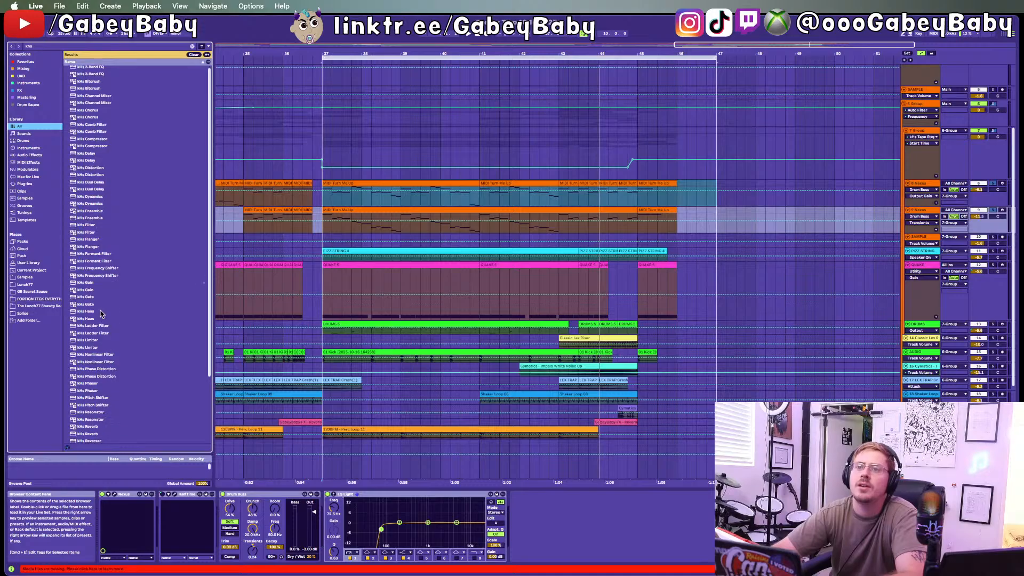
drag(96, 432, 331, 523)
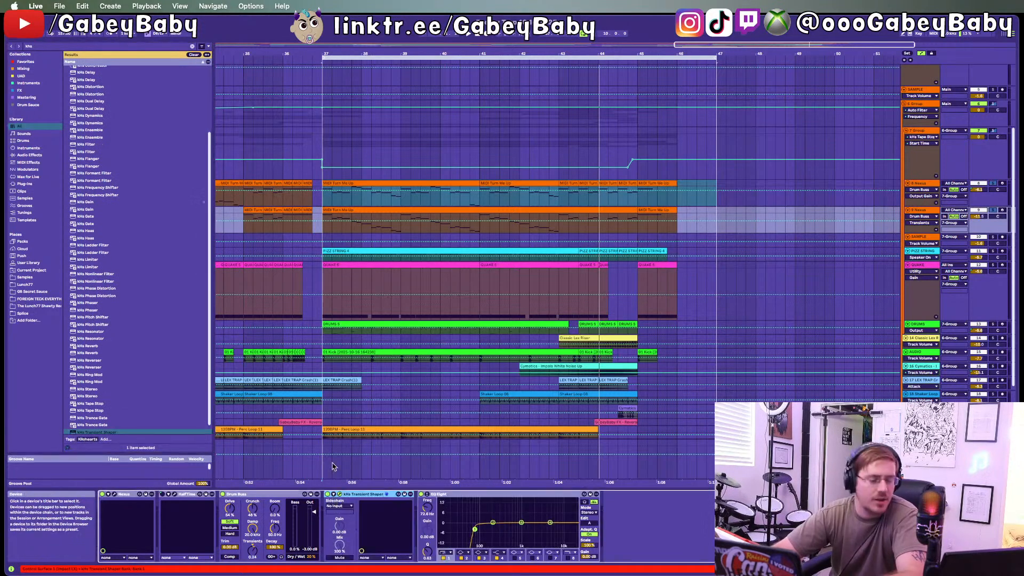
Step: Play the loop, compare kHs Transient Shaper bypassed and active, and adjust its Attack on the 9 Nexus track
key(space)
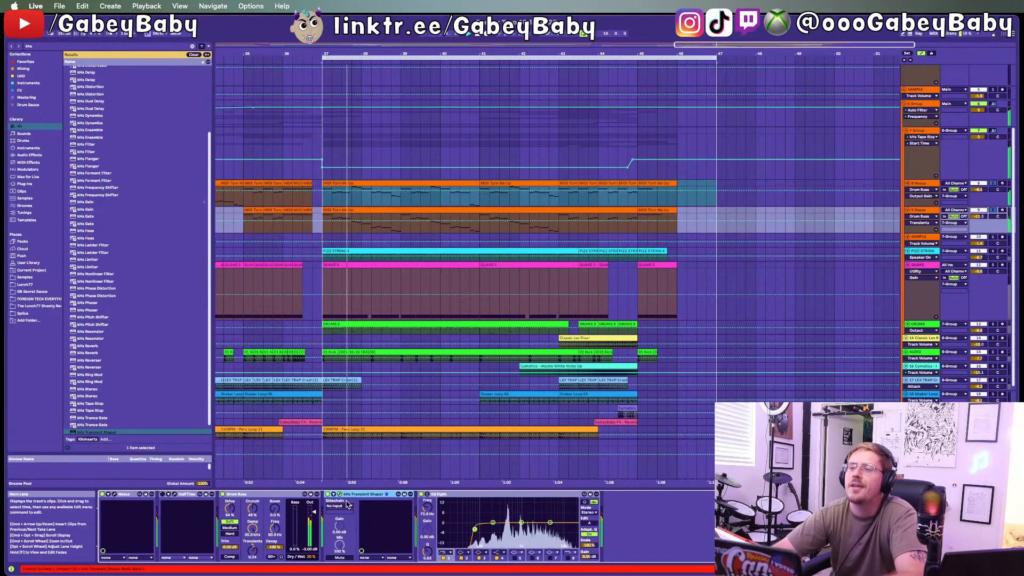
click(328, 495)
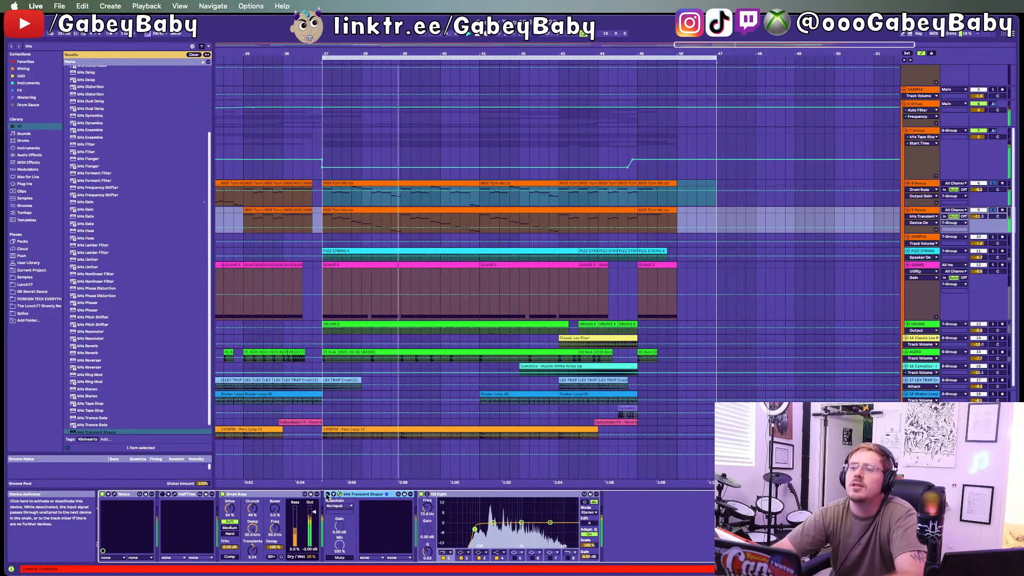
click(328, 495)
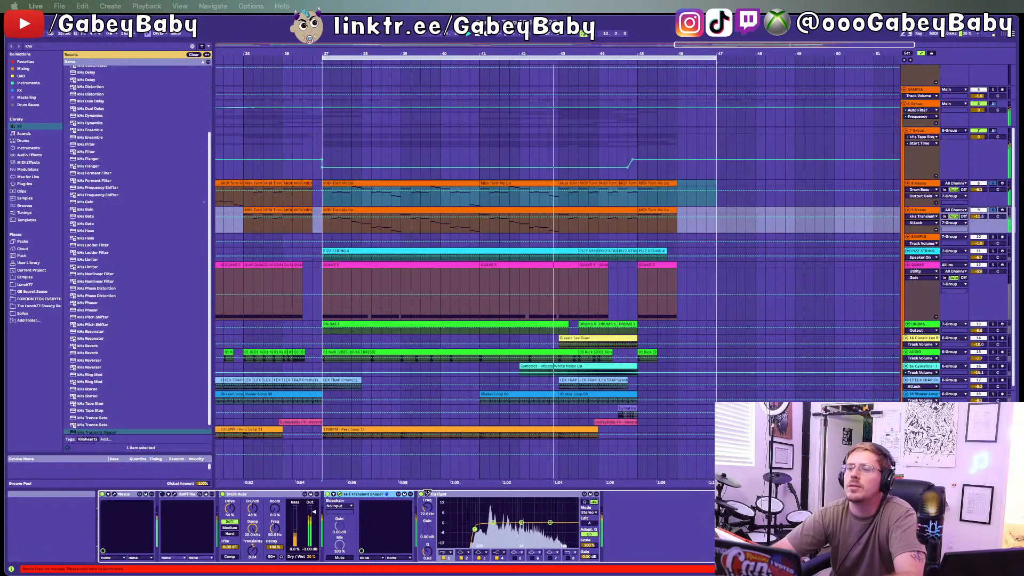
key(space)
key(space)
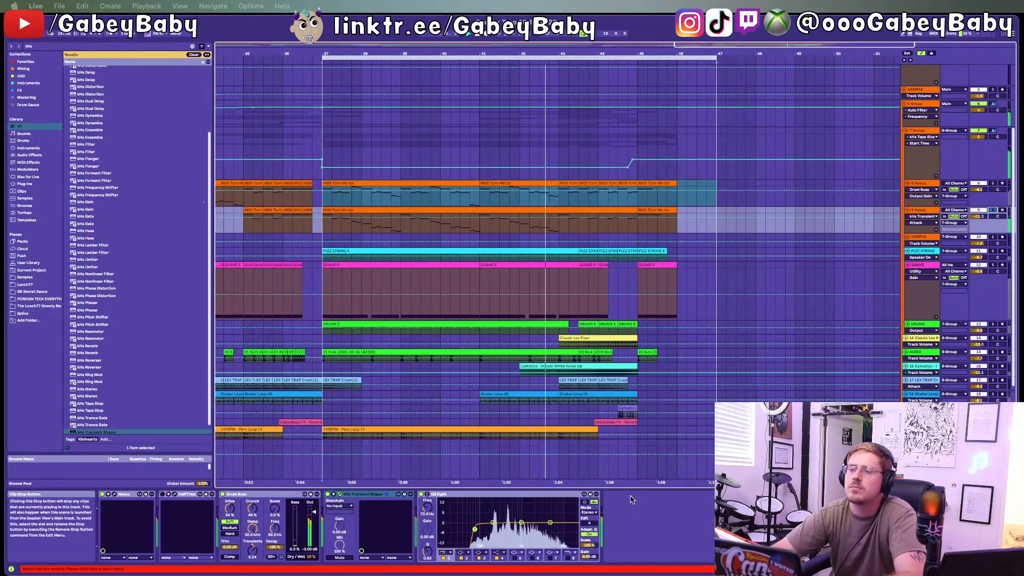
Step: Raise the EQ Eight low cut and boost the mid and high bands on the 9 Nexus track, adjusting Drum Buss Crunch
drag(474, 529, 489, 529)
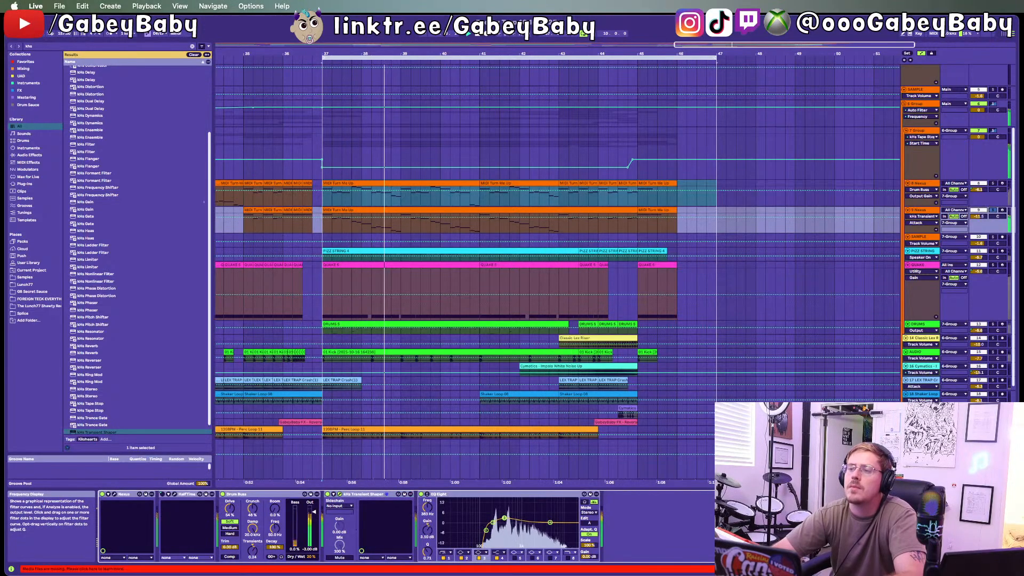
drag(504, 517, 528, 516)
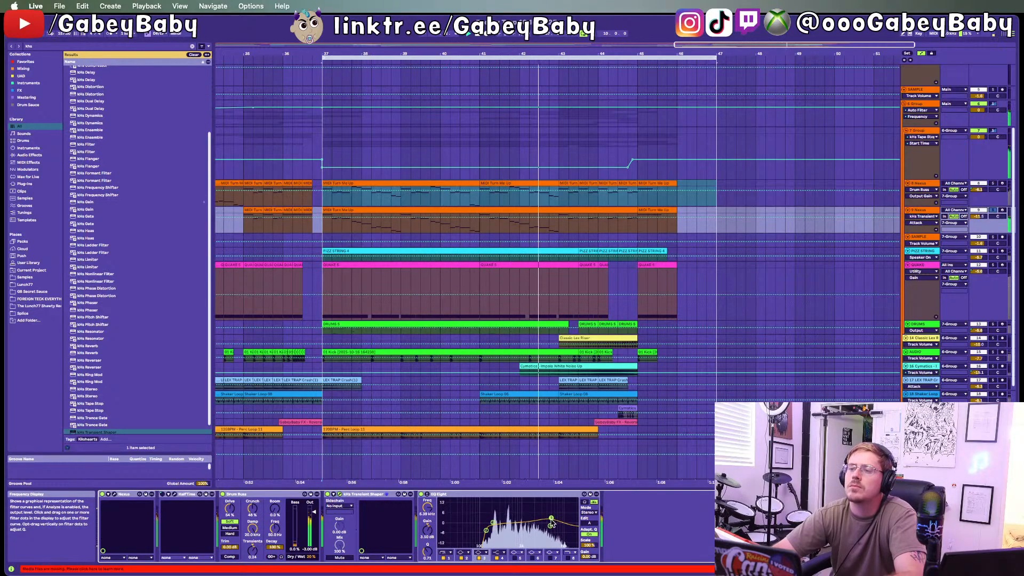
drag(252, 509, 252, 528)
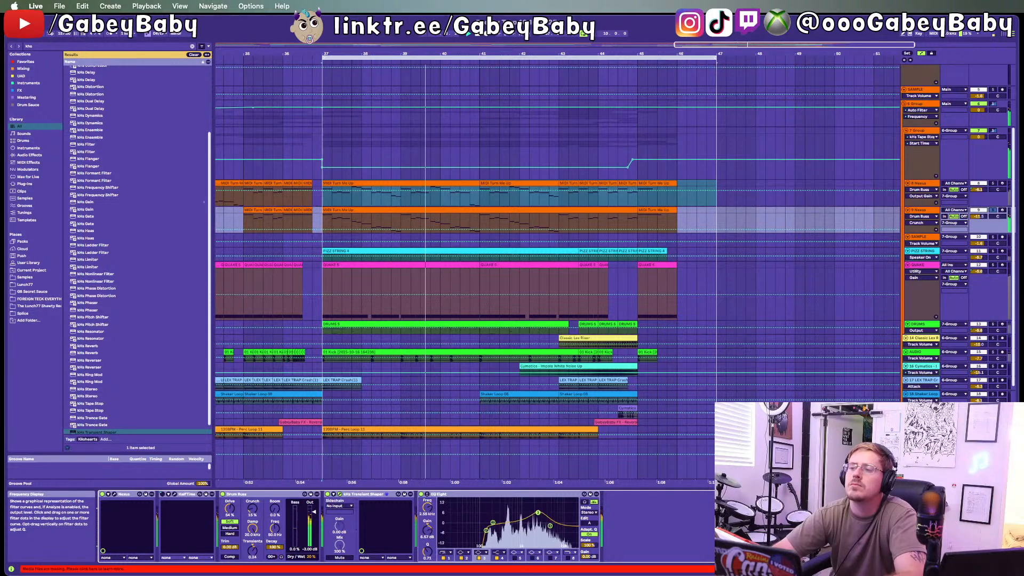
drag(537, 513, 553, 516)
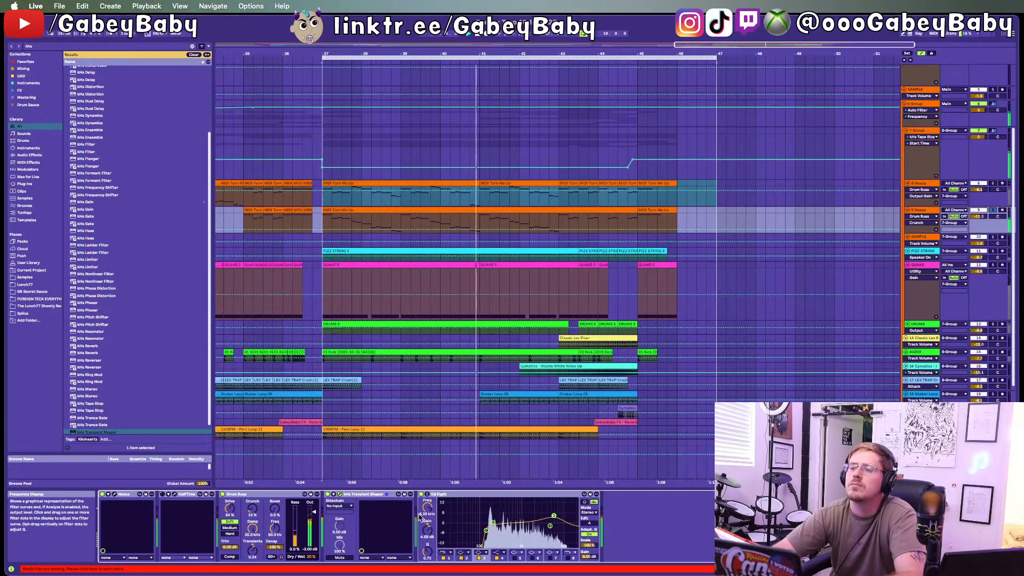
Step: Adjust the Drum Buss Dry/Wet balance on the 9 Nexus track while replaying the loop
drag(309, 556, 311, 511)
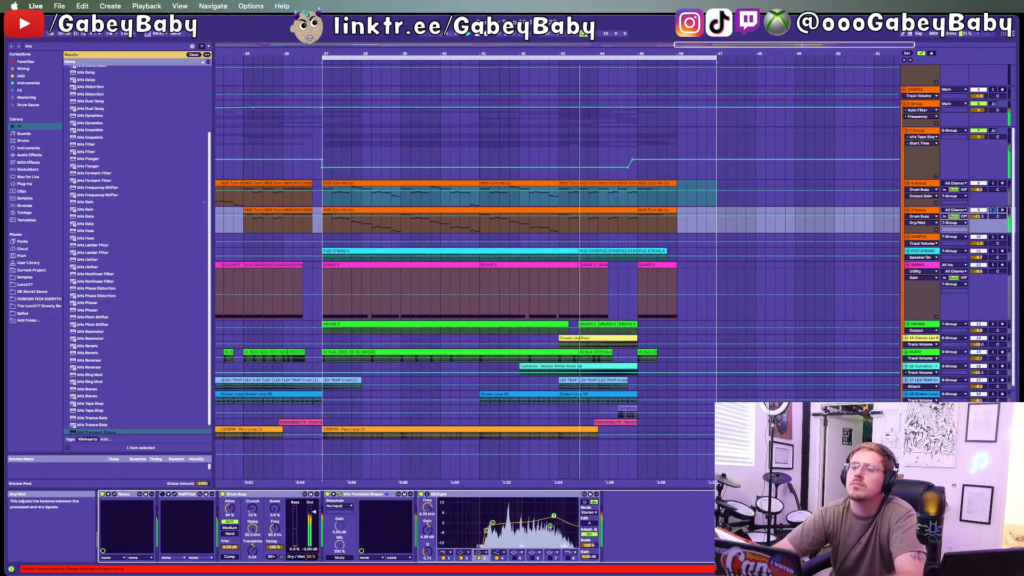
key(space)
key(space)
mouse_move(311, 556)
mouse_down()
mouse_move(311, 573)
mouse_move(312, 560)
mouse_up()
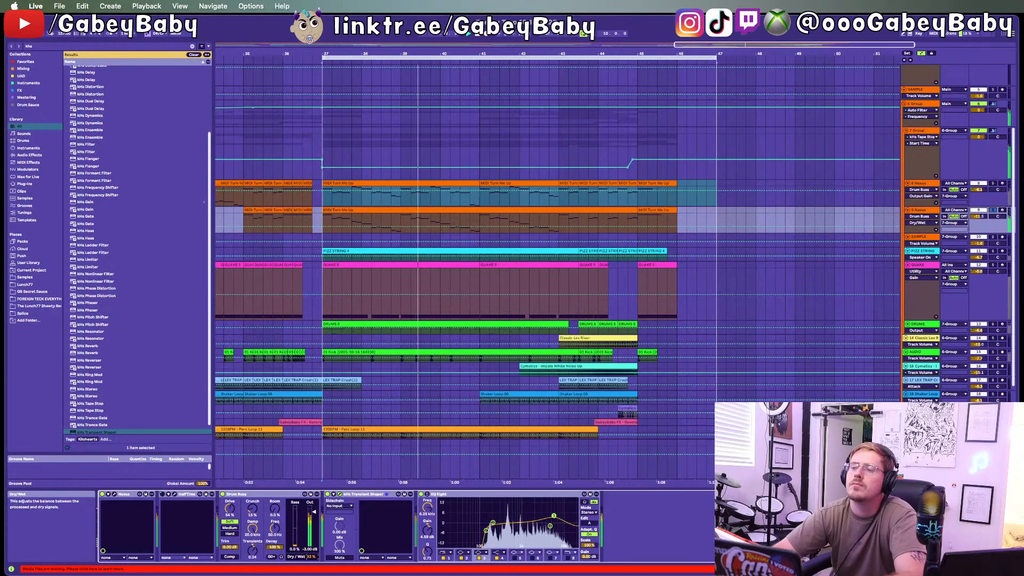
Step: Take the Nexus tracks out of solo and replay the looped section with the full mix
super+click(993, 183)
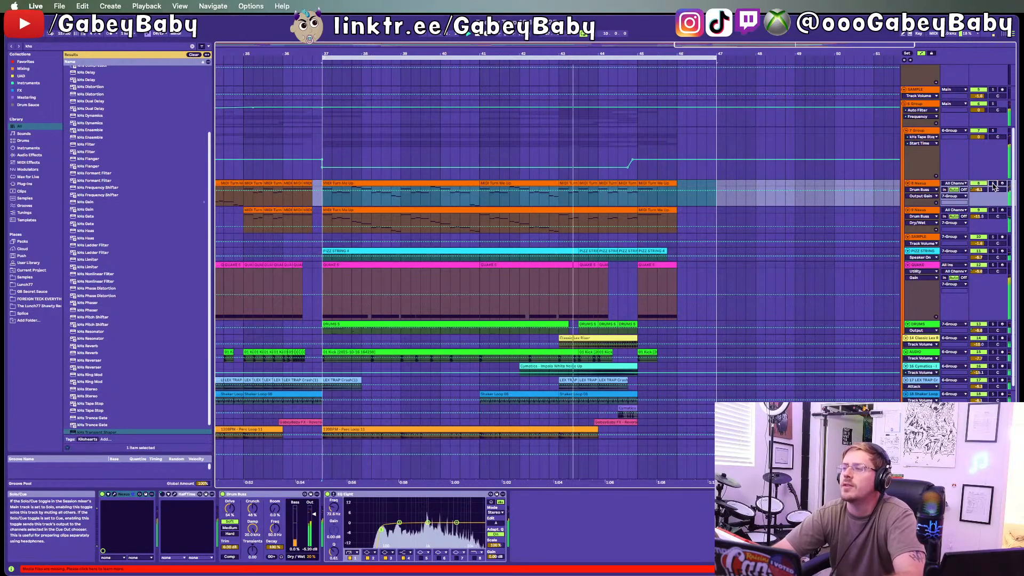
scroll(829, 315, down, 5)
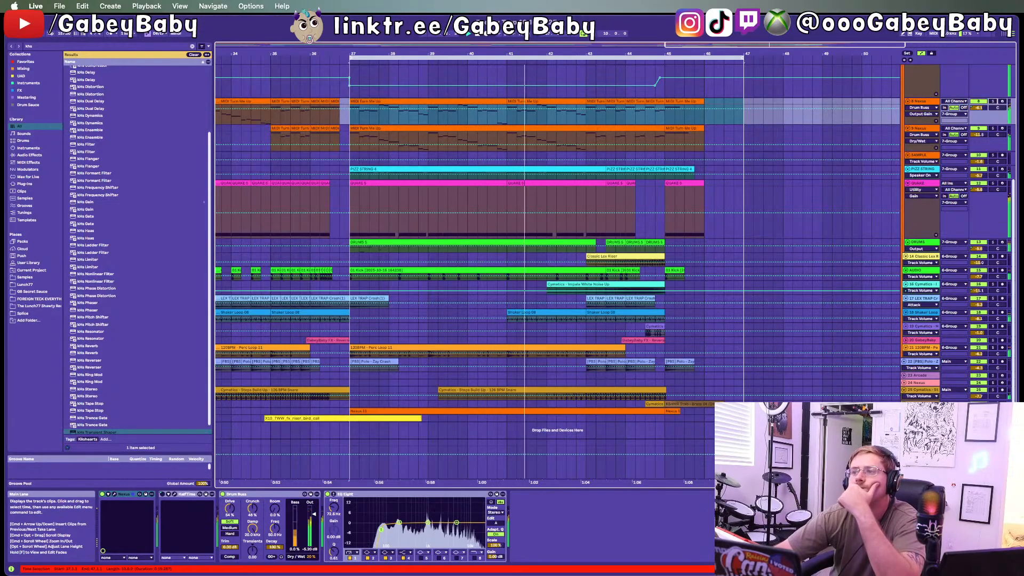
scroll(792, 400, up, 1)
scroll(792, 400, left, 1)
scroll(791, 400, down, 1)
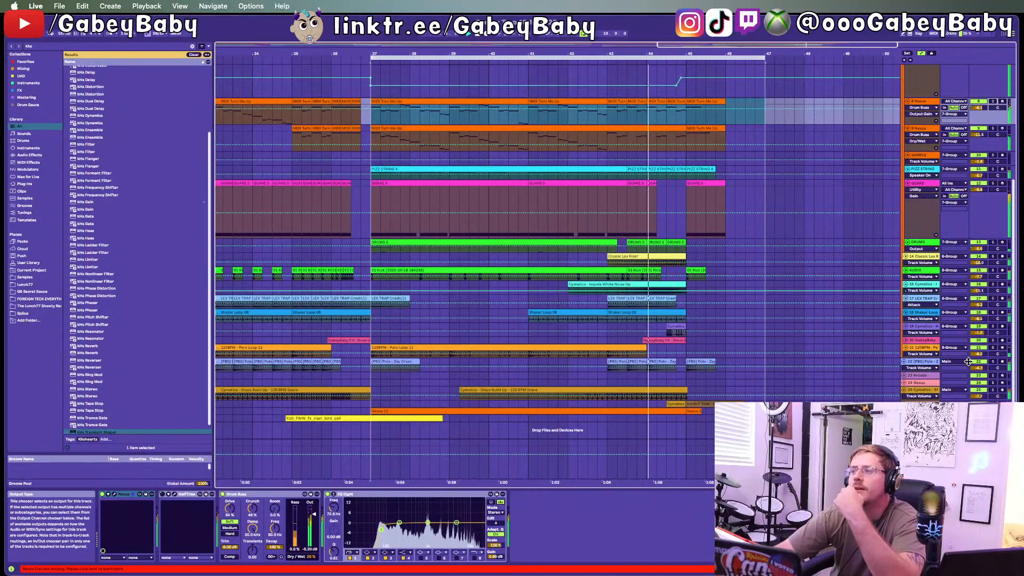
key(space)
key(space)
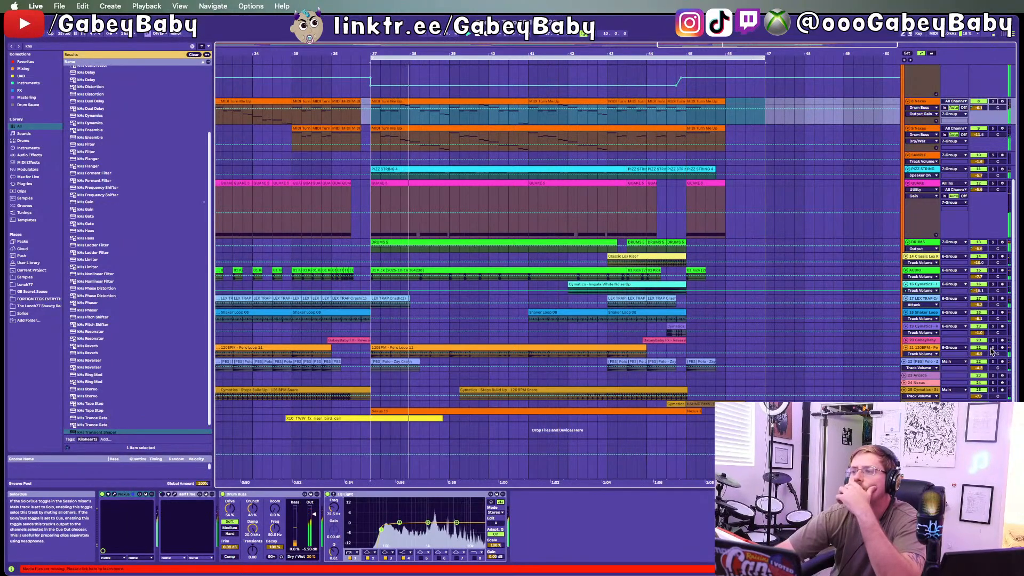
Step: Check the 120BPM Perc Loop track, adjust the 18 Shaker Loop track volume, and replay the section around the shaker clips
click(991, 348)
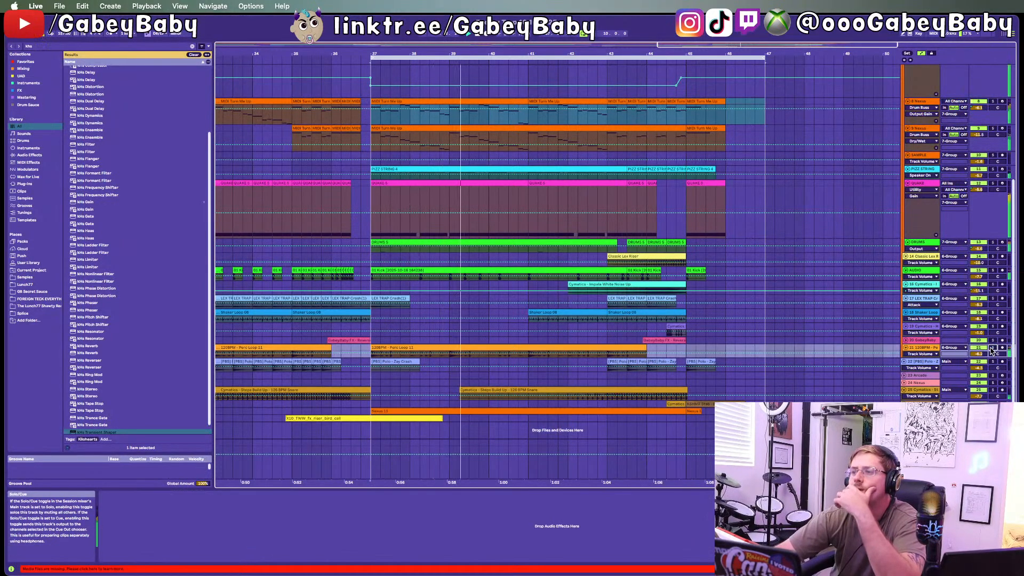
click(991, 318)
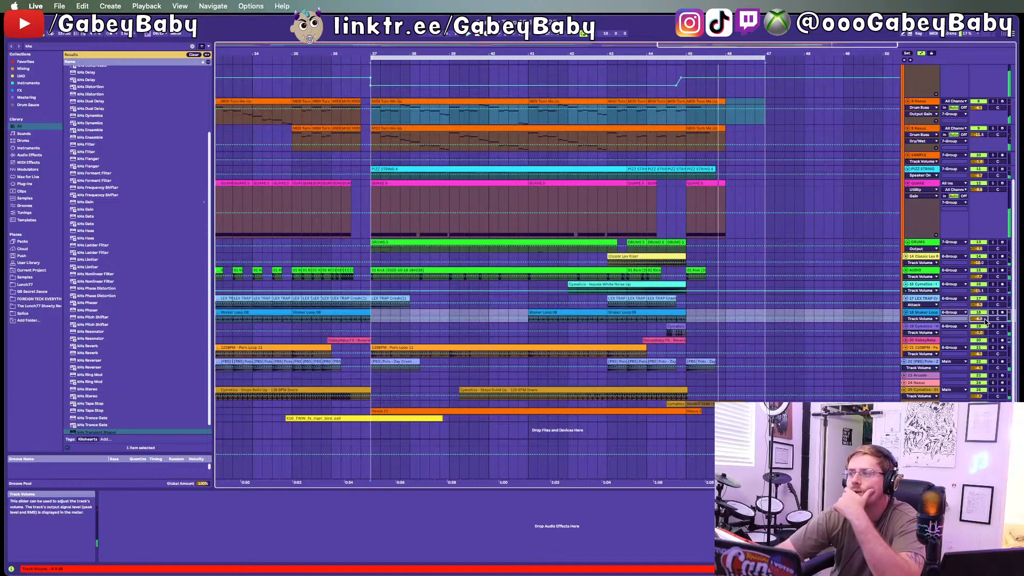
key(minus)
key(minus)
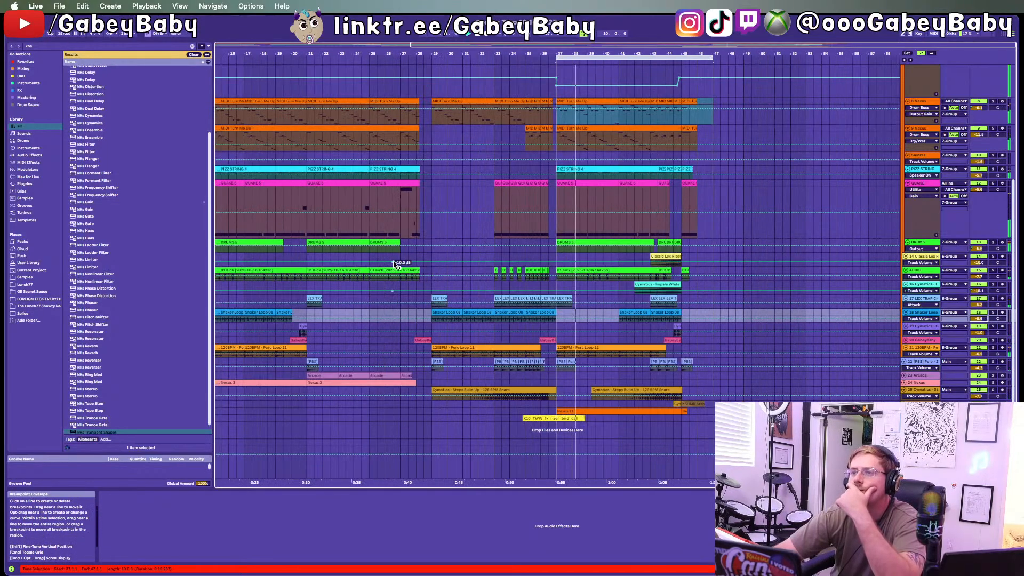
click(639, 312)
key(space)
key(space)
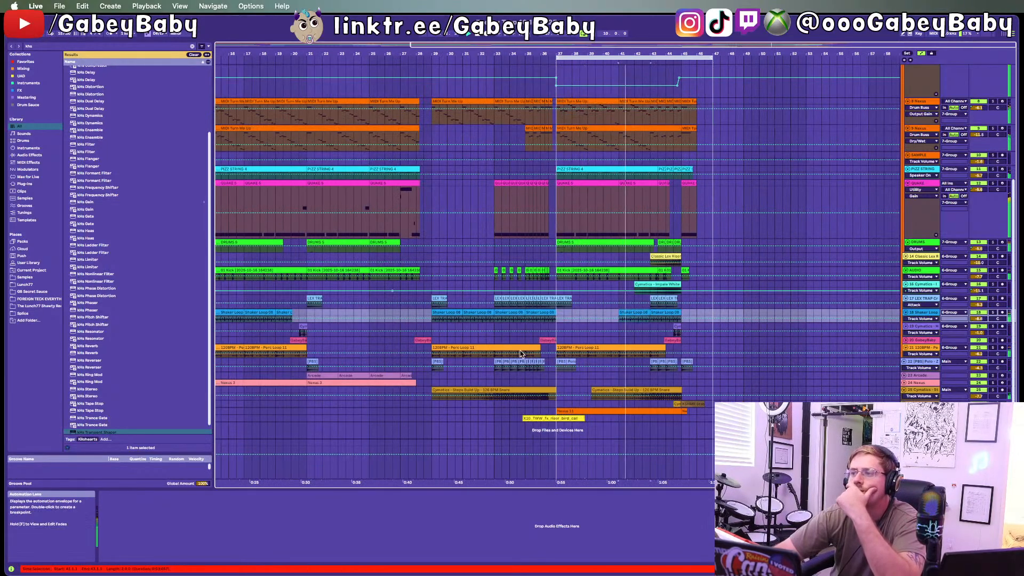
Step: Play from the perc loop's bar 29 entry and draw a rising volume ramp on the 18 Shaker Loop track from bar 29 to 33
click(435, 348)
key(space)
key(space)
scroll(435, 349, left, 8)
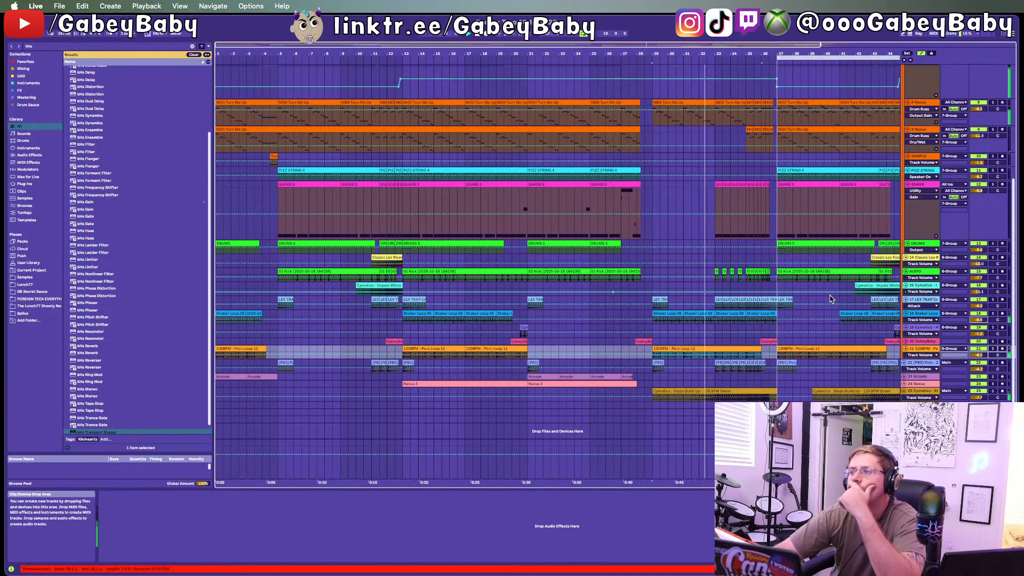
click(655, 322)
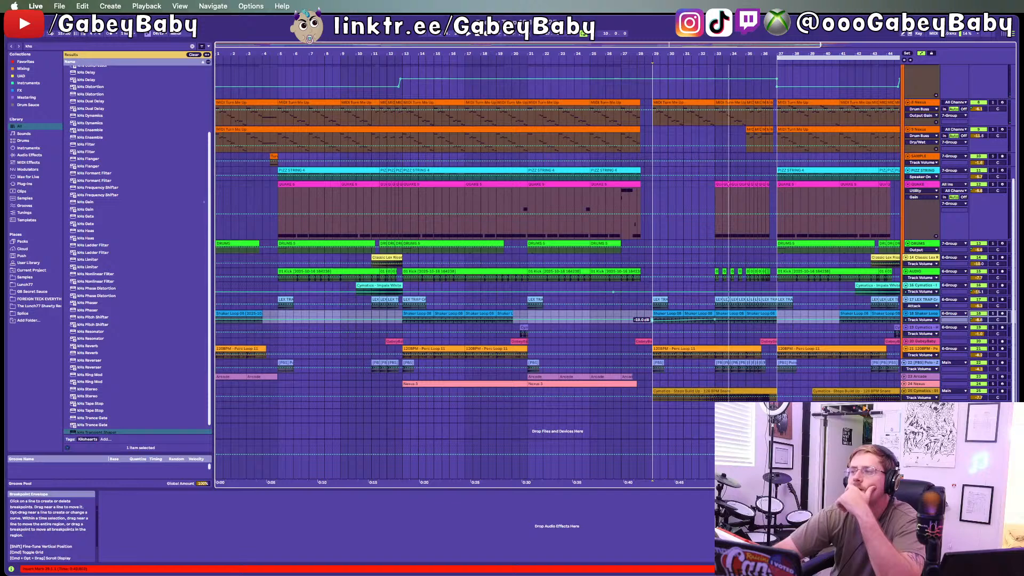
click(644, 328)
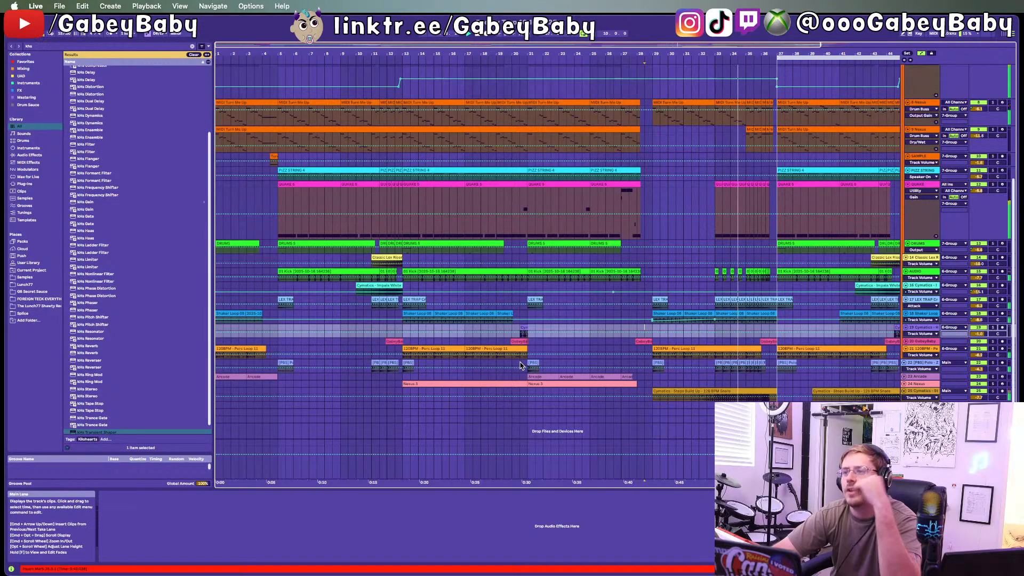
Step: Solo the PIZZ STRING track briefly, unsolo it, and adjust its track volume within the full mix
scroll(521, 366, down, 3)
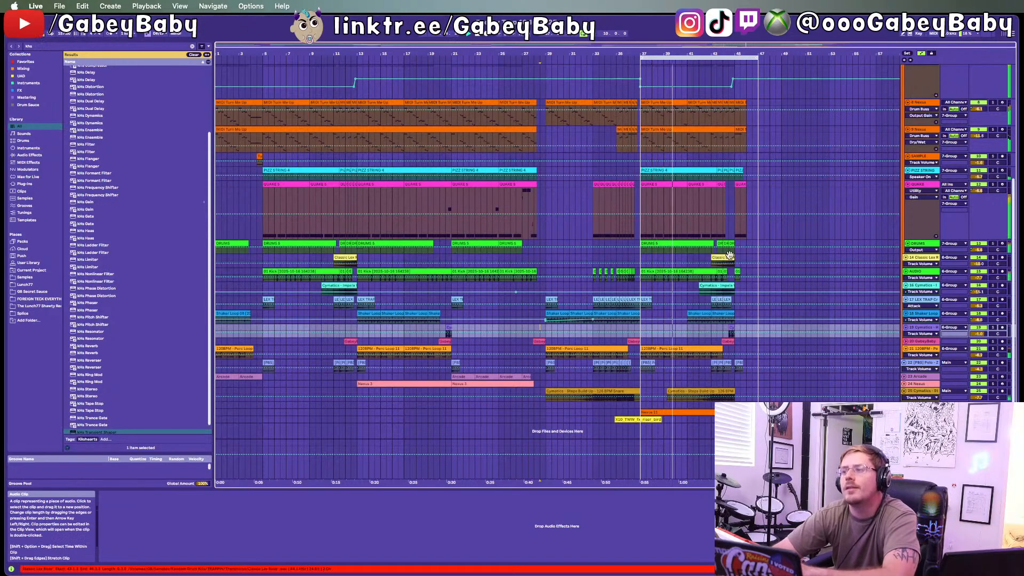
scroll(844, 337, up, 2)
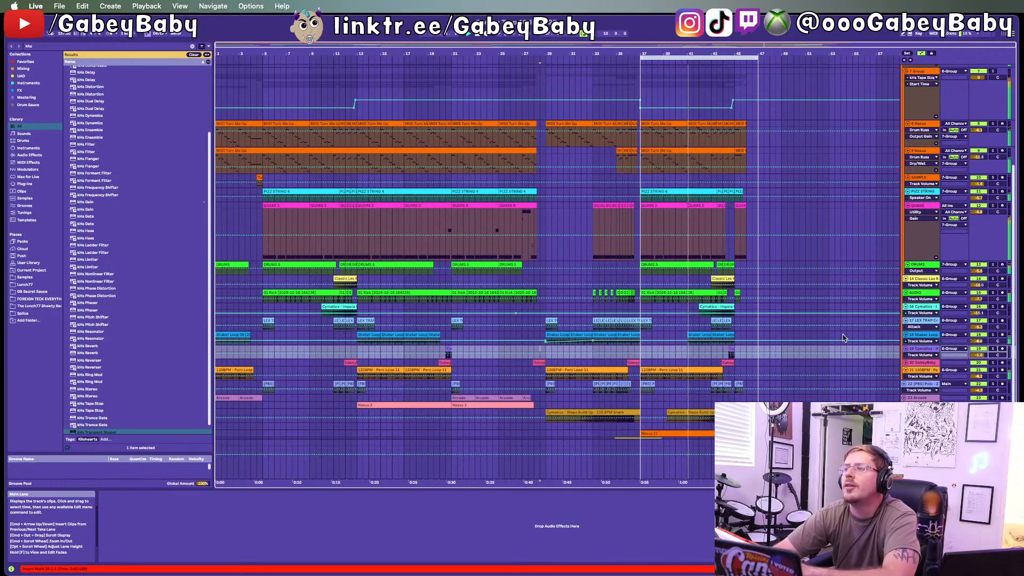
click(989, 194)
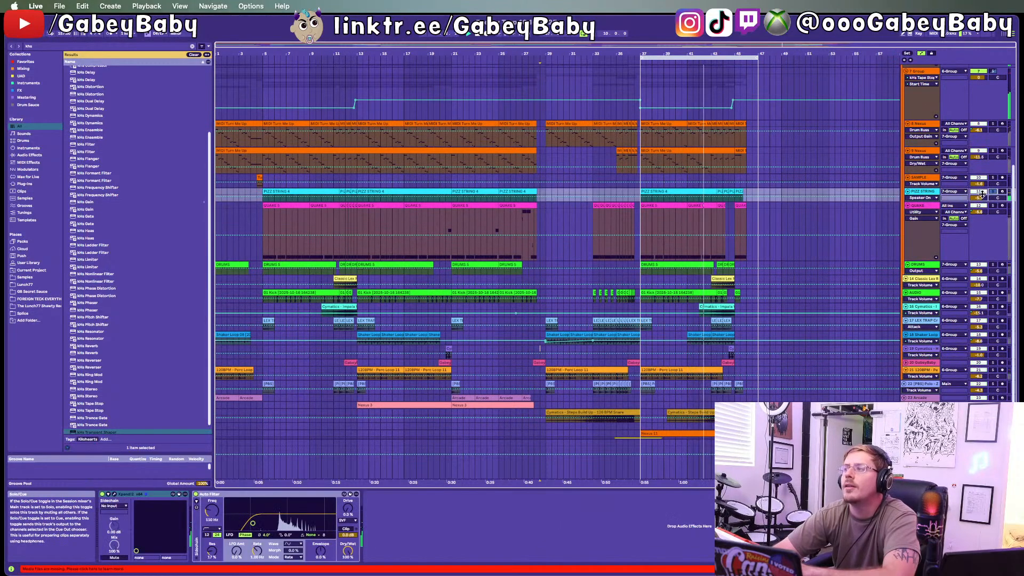
click(992, 192)
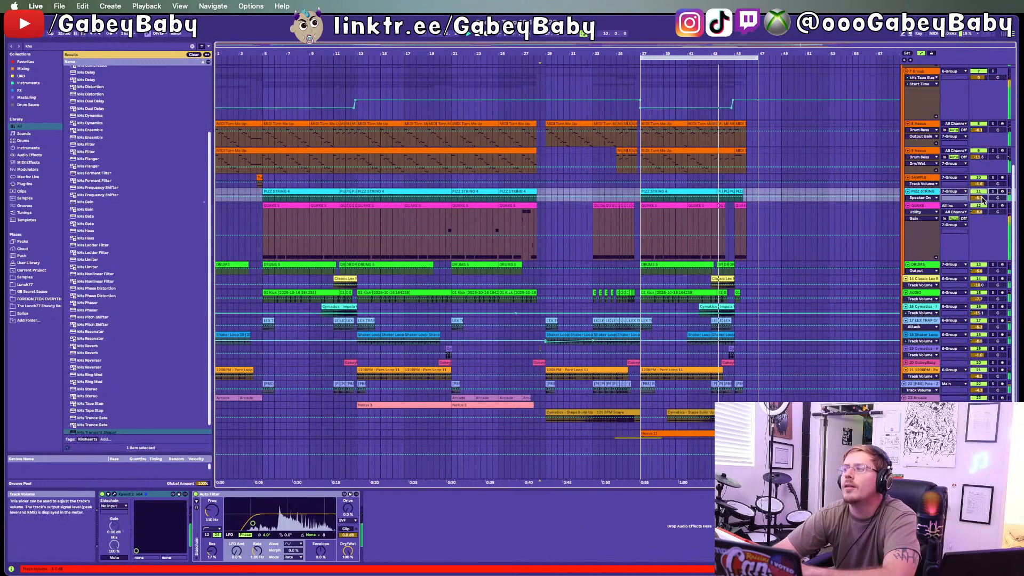
drag(979, 197, 979, 196)
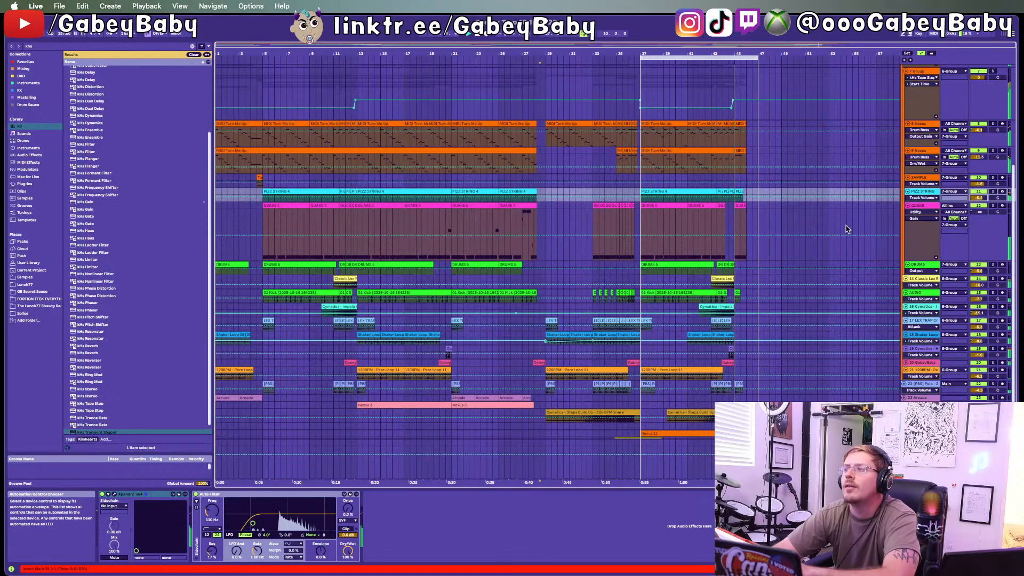
Step: Play from the first PIZZ STRING clip, enlarge its track lane, and fine-tune its track volume
key(space)
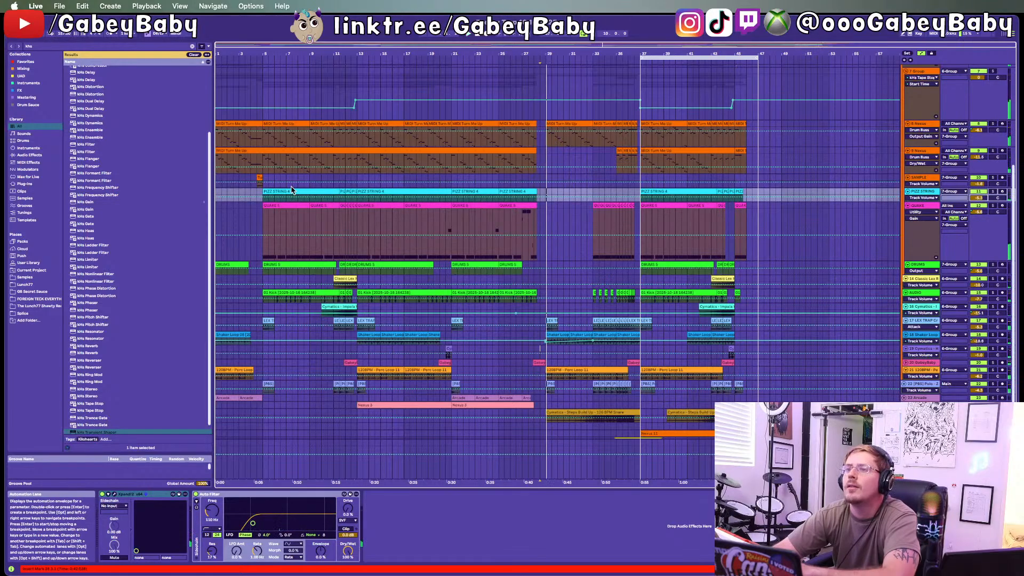
click(291, 190)
key(space)
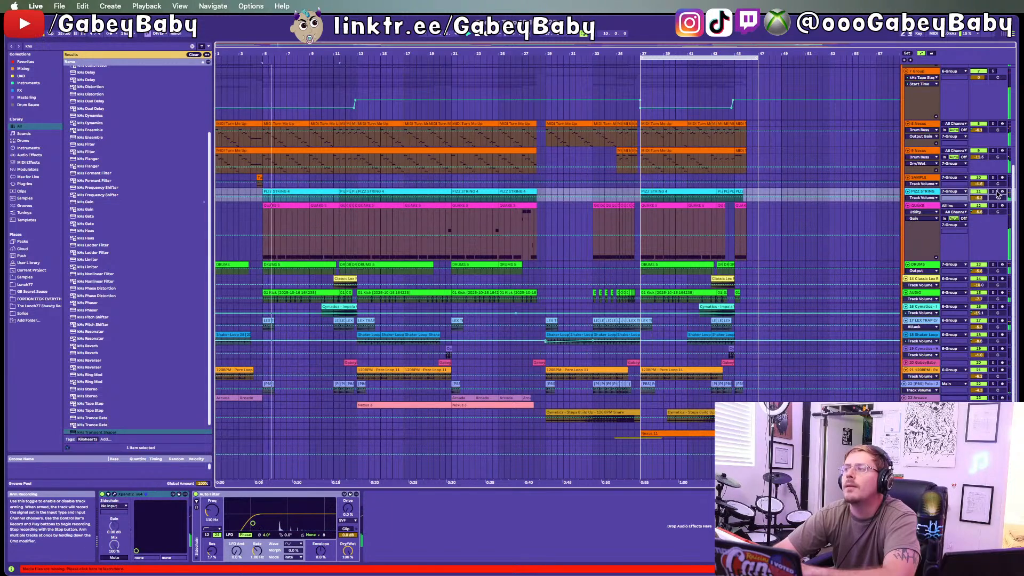
drag(985, 202, 985, 233)
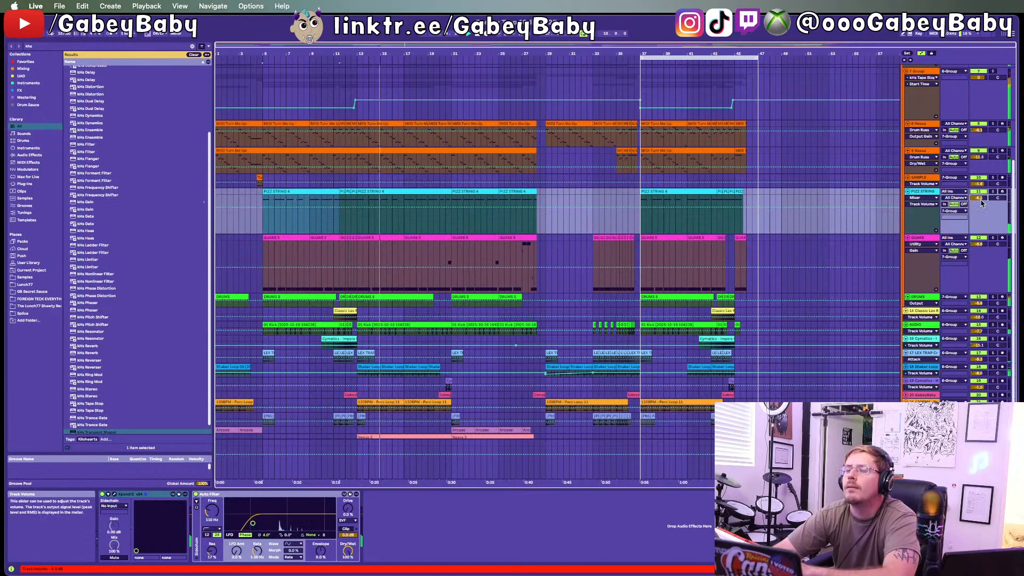
Step: Clear the browser search and add the Delay audio effect after Auto Filter on the PIZZ STRING track
click(29, 155)
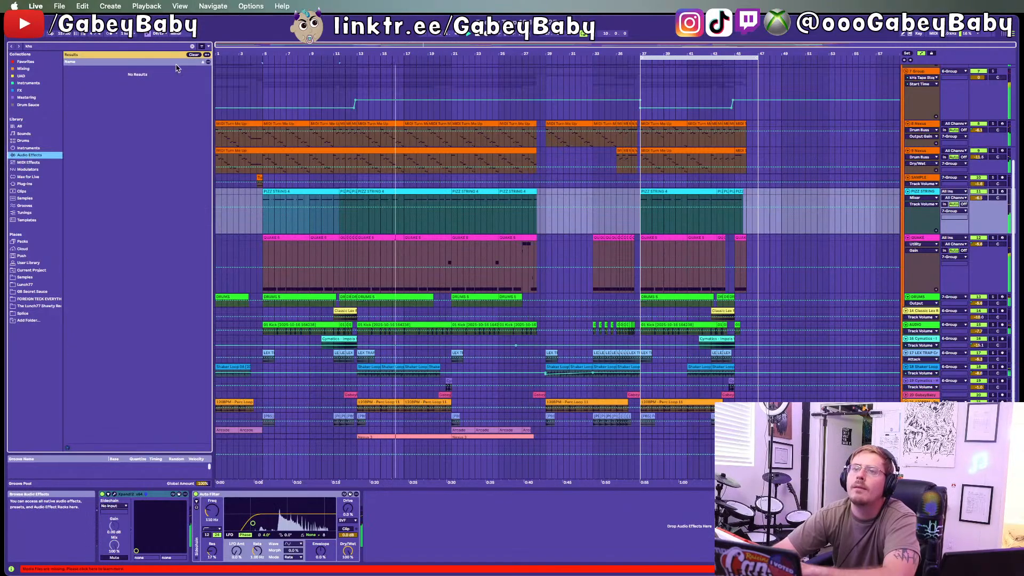
click(194, 54)
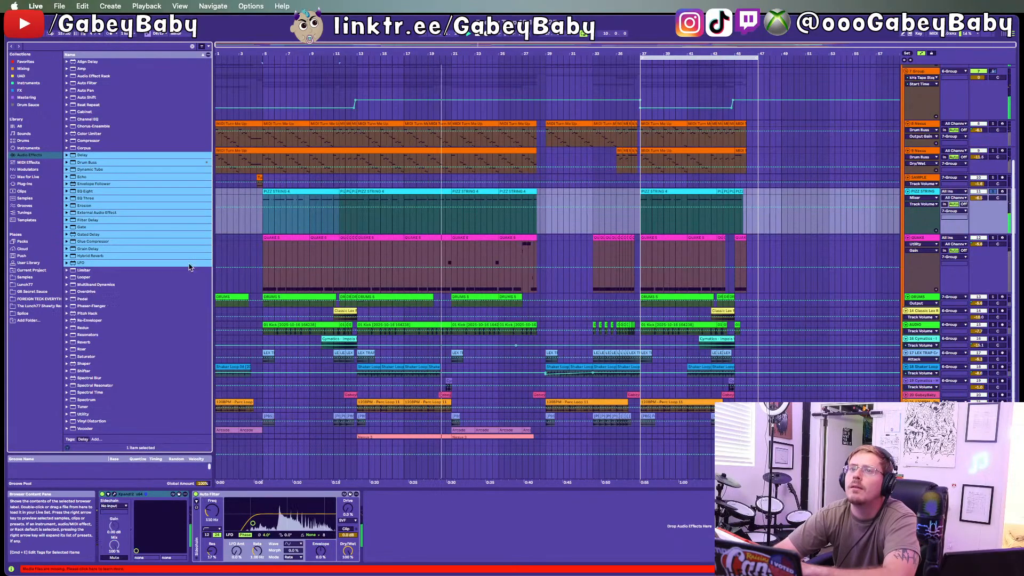
click(84, 155)
drag(84, 155, 417, 524)
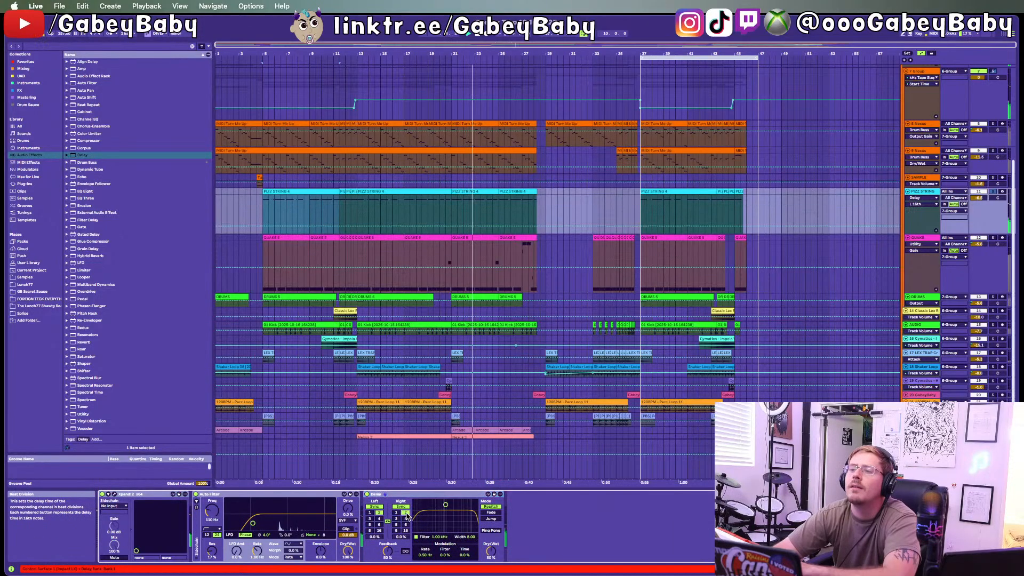
Step: Narrow the Delay's filter band, enable Ping Pong, and adjust its dry/wet and feedback amounts
drag(460, 512, 491, 568)
click(491, 531)
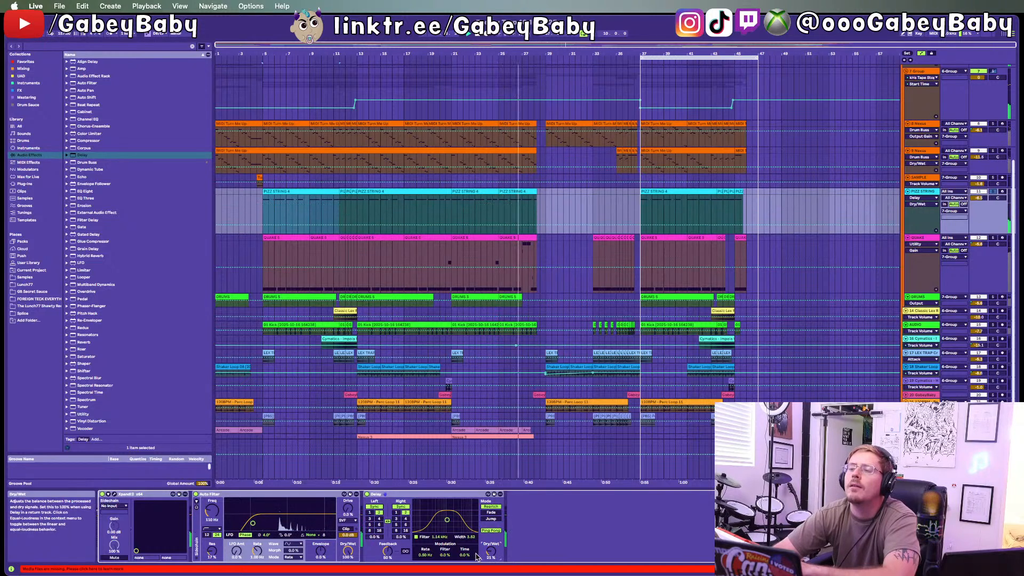
drag(388, 550, 388, 554)
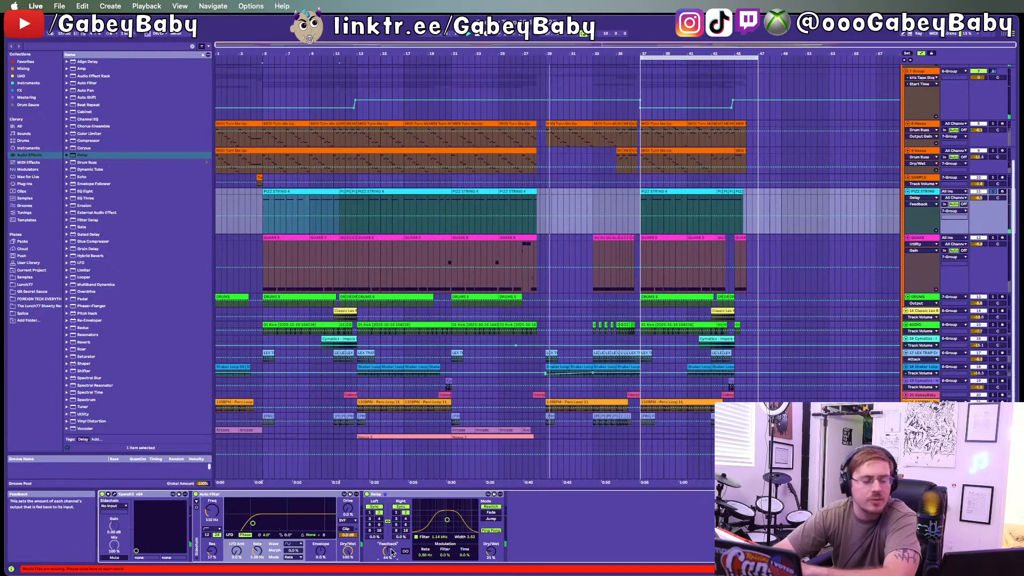
Step: Replay the section, fine-tune the PIZZ STRING Delay with Dry/Wet at 27%, and adjust the track volume
key(space)
key(space)
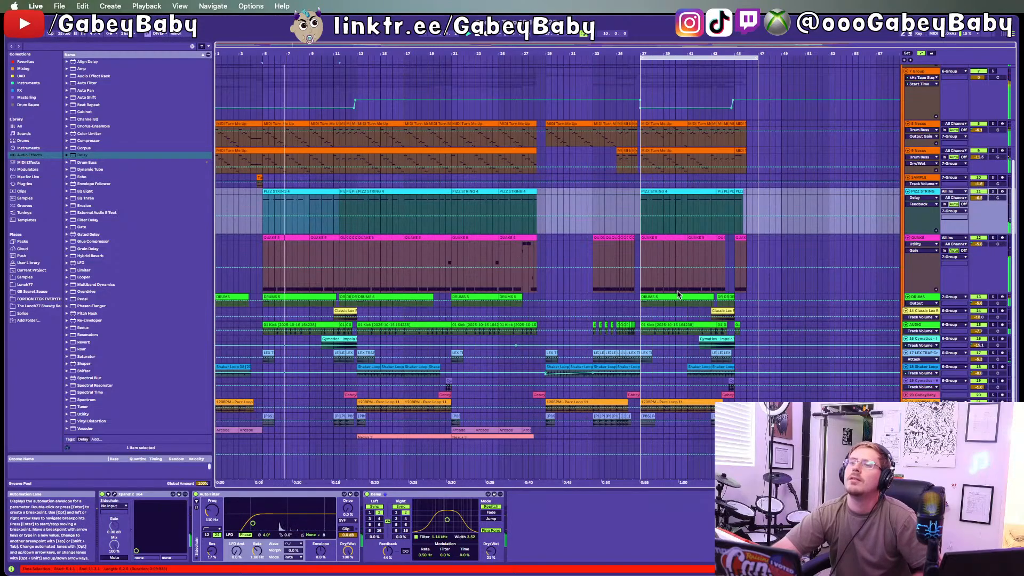
click(405, 518)
drag(487, 553, 487, 550)
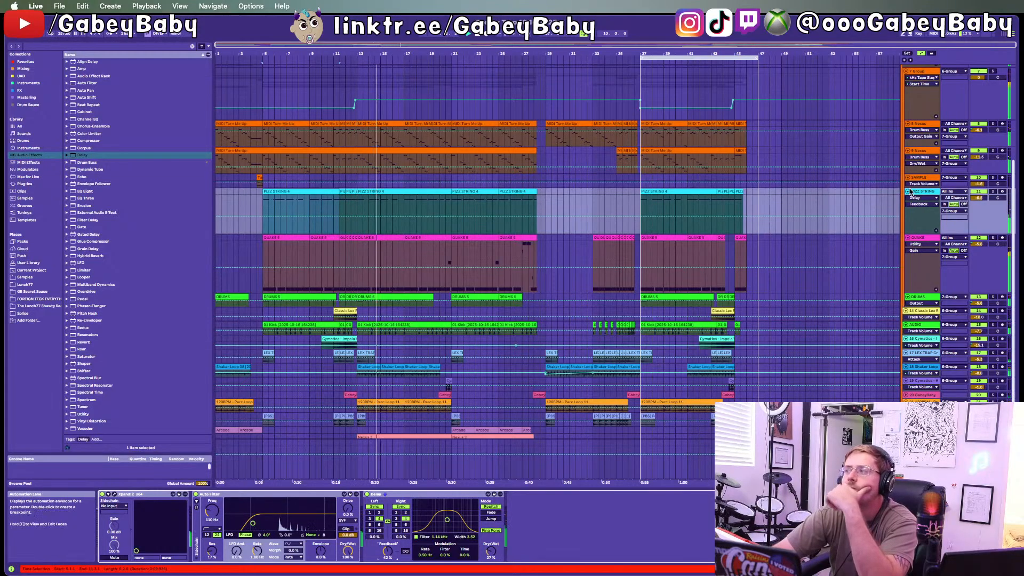
click(978, 198)
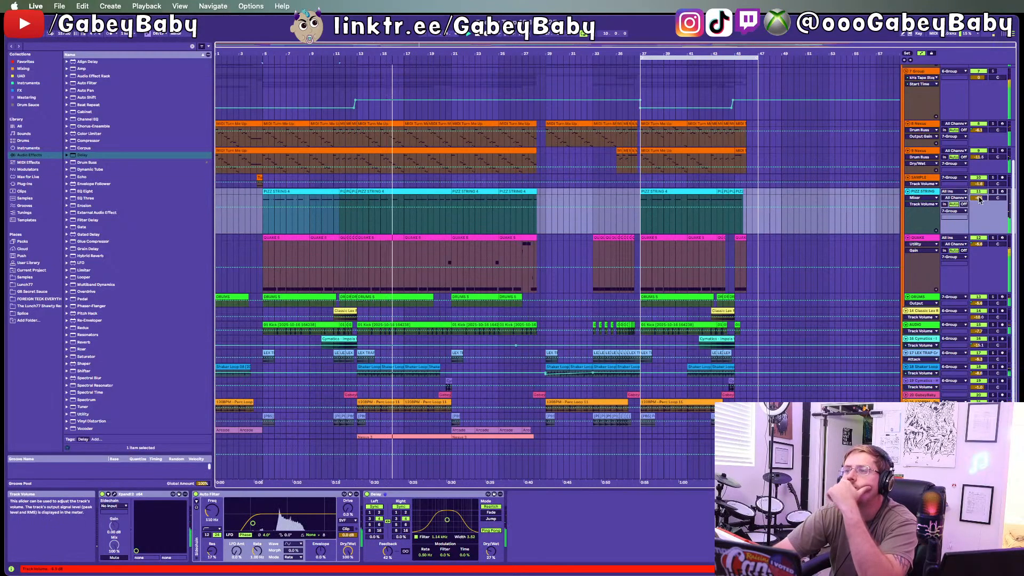
Step: Unfold the 23 Arcade track, solo it briefly, and adjust its track volume
scroll(817, 248, down, 3)
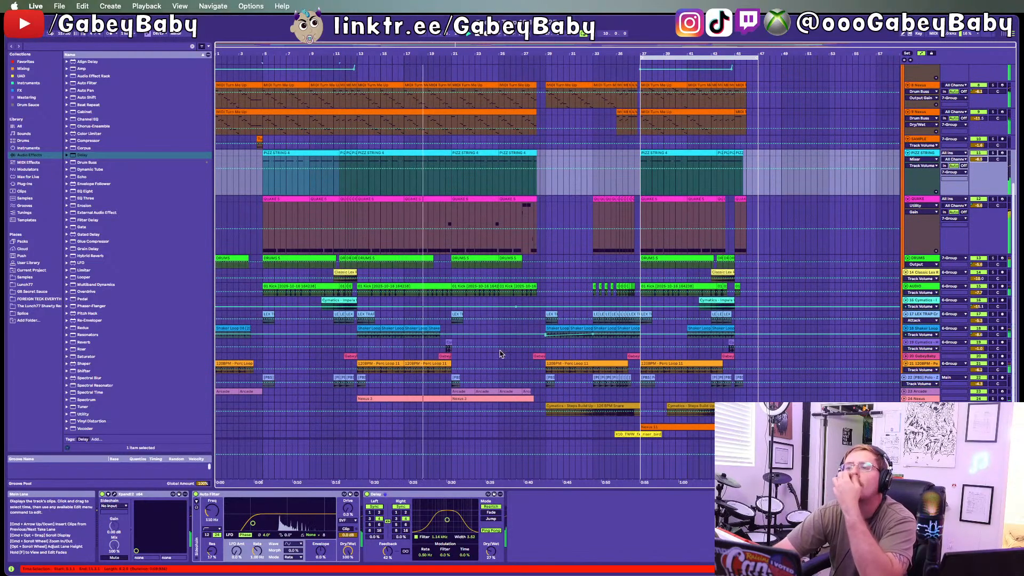
scroll(500, 353, down, 1)
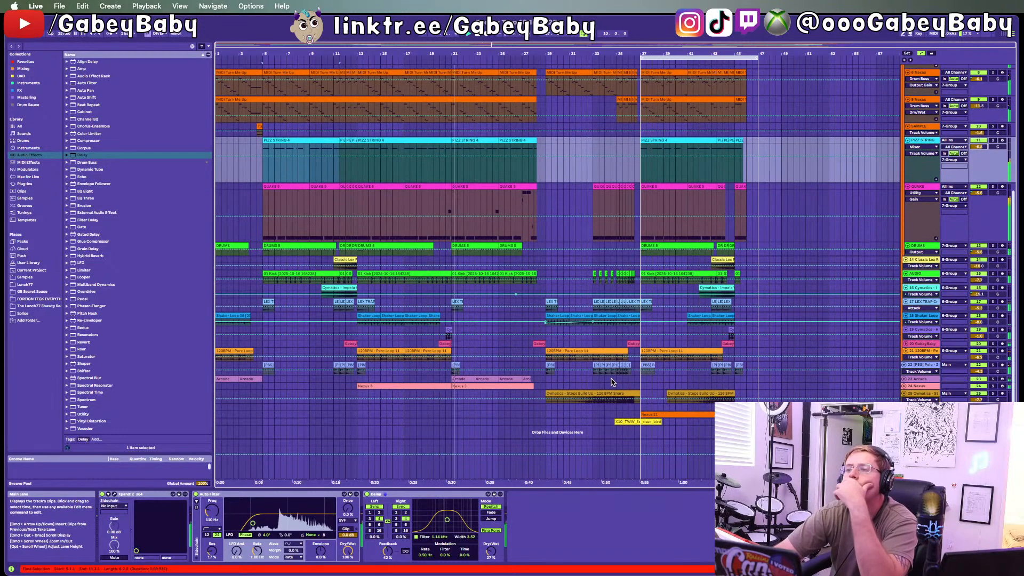
click(904, 378)
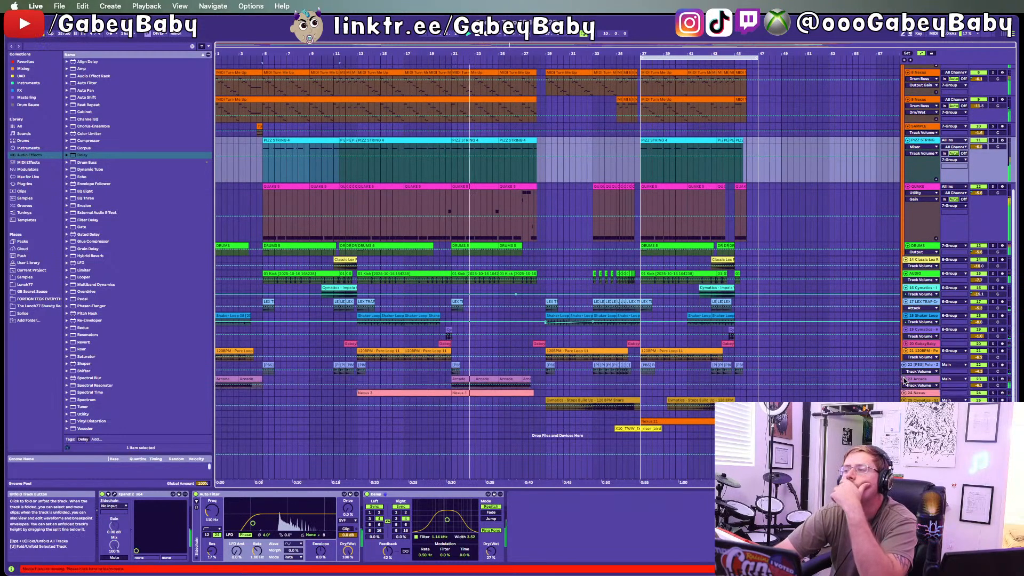
click(994, 382)
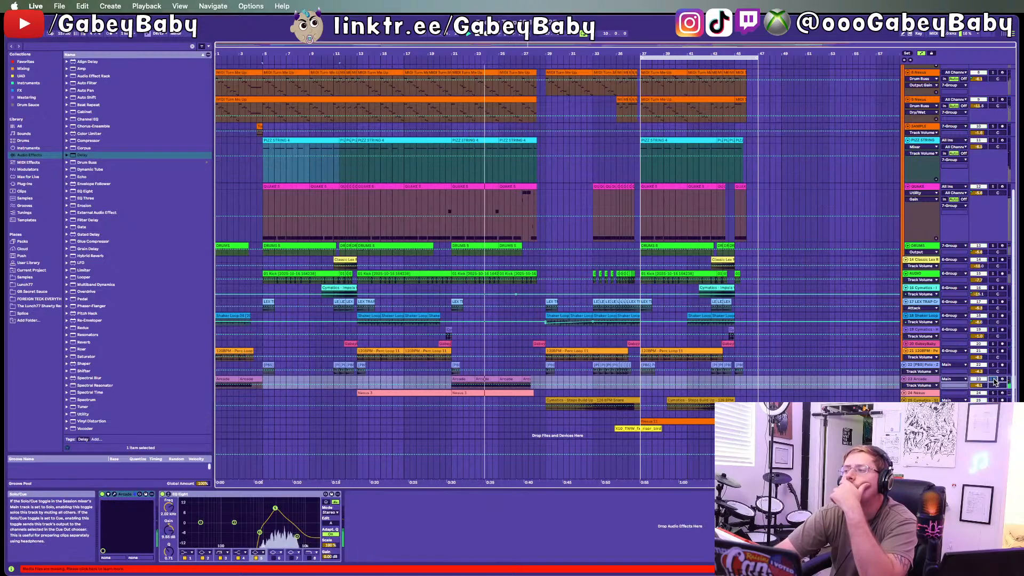
drag(979, 386, 979, 390)
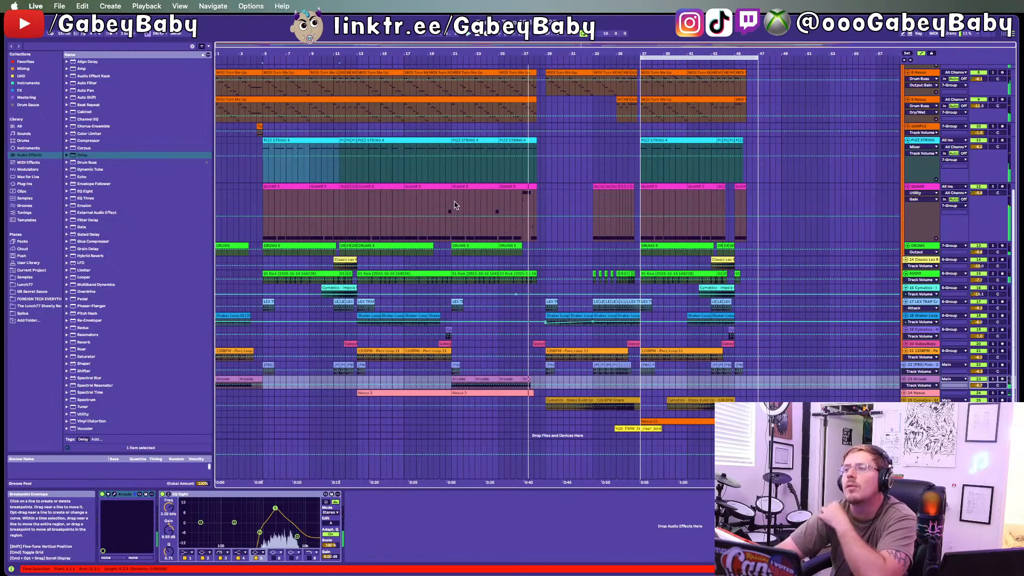
Step: Replay from the later QUAKE clips, check the 24 Nexus track in solo, and unfold its lane
click(447, 206)
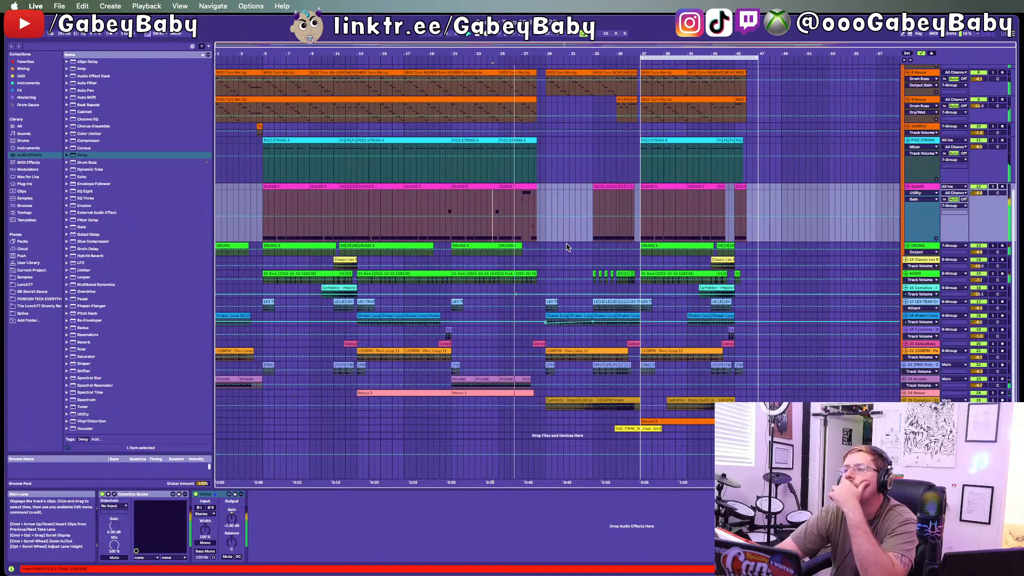
click(991, 396)
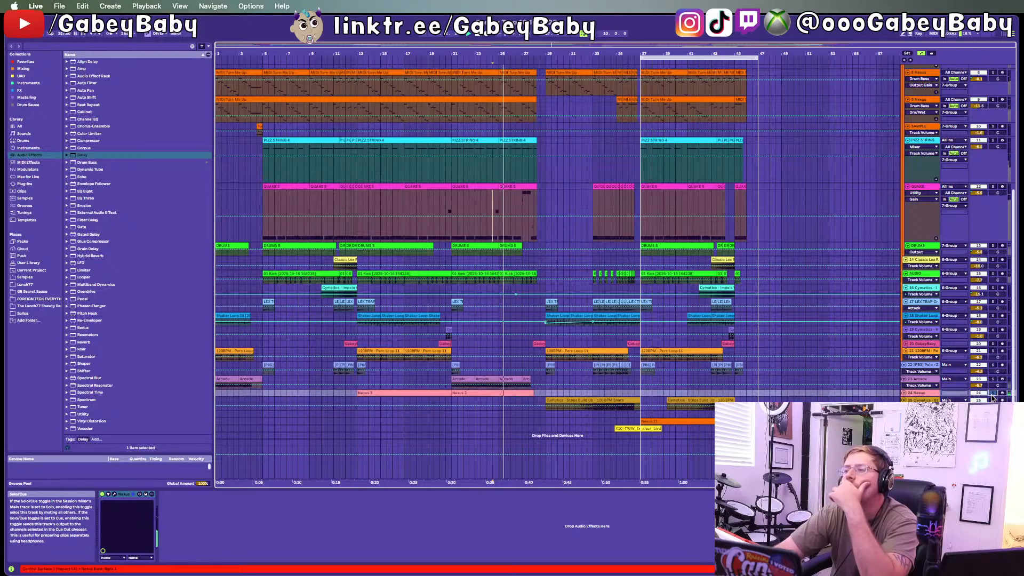
click(903, 394)
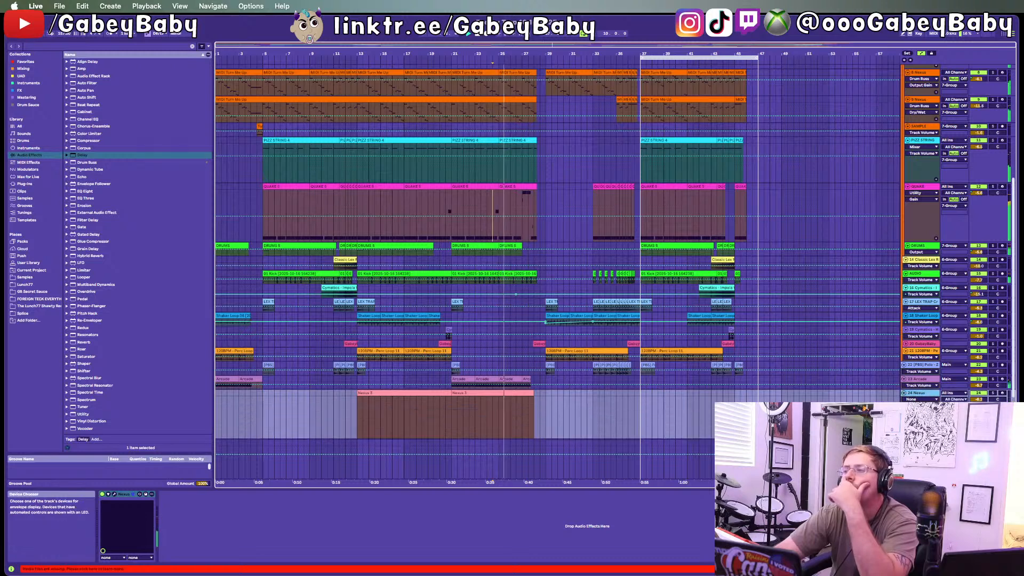
scroll(835, 390, down, 3)
key(space)
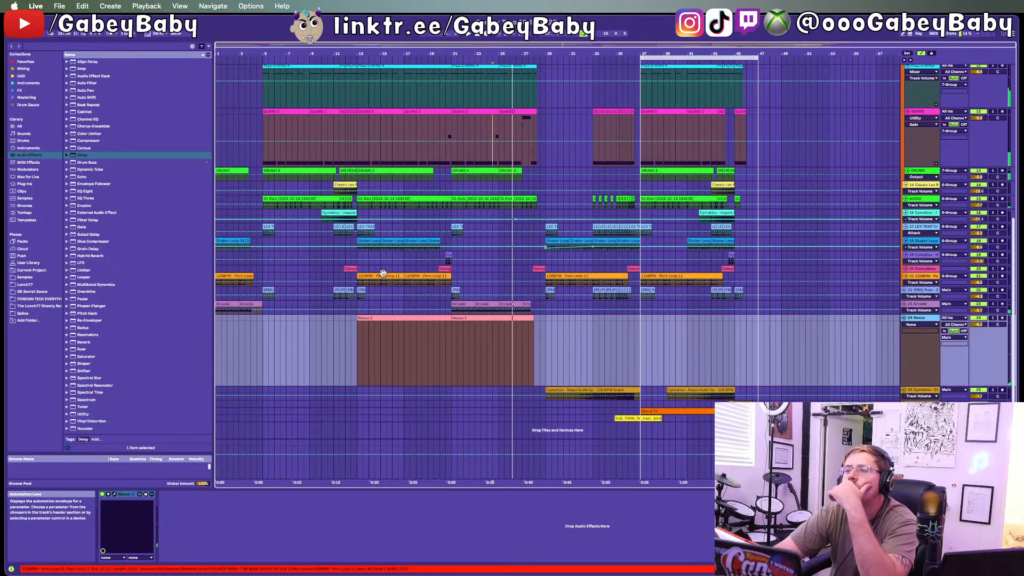
Step: Audition the 24 Nexus track in solo from its first clip, midway through it, and from bar 21
click(415, 318)
key(space)
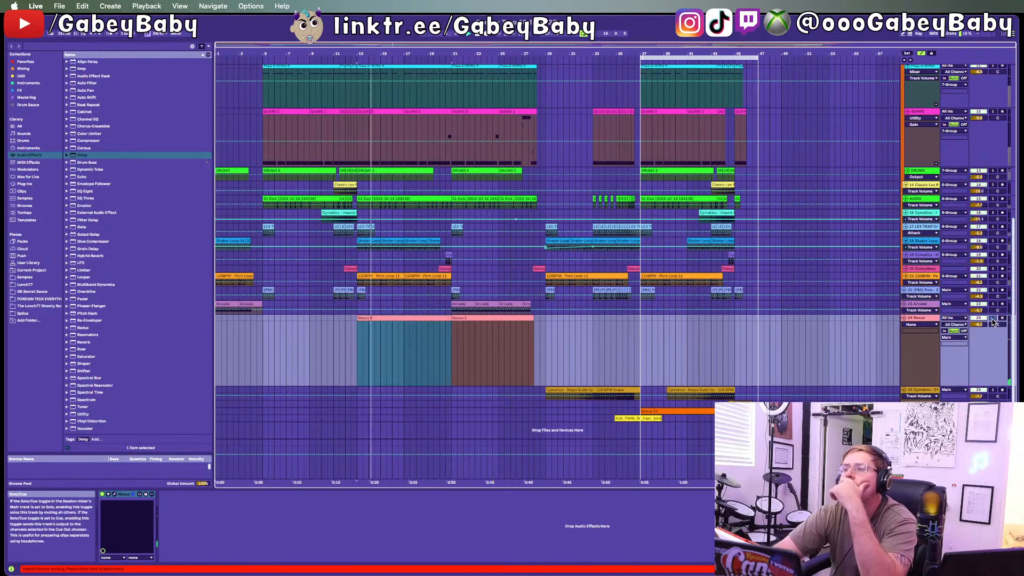
click(398, 355)
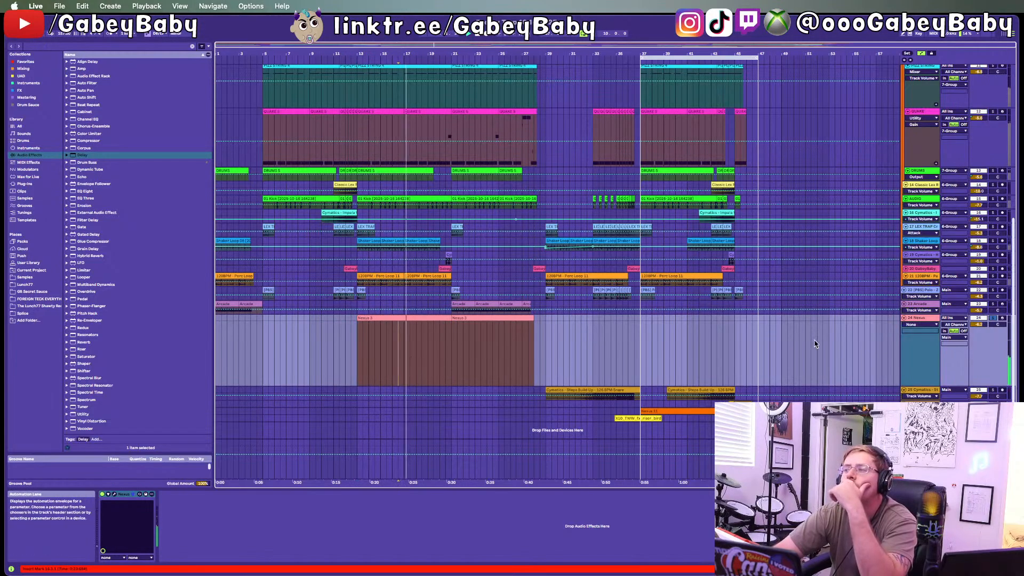
click(451, 347)
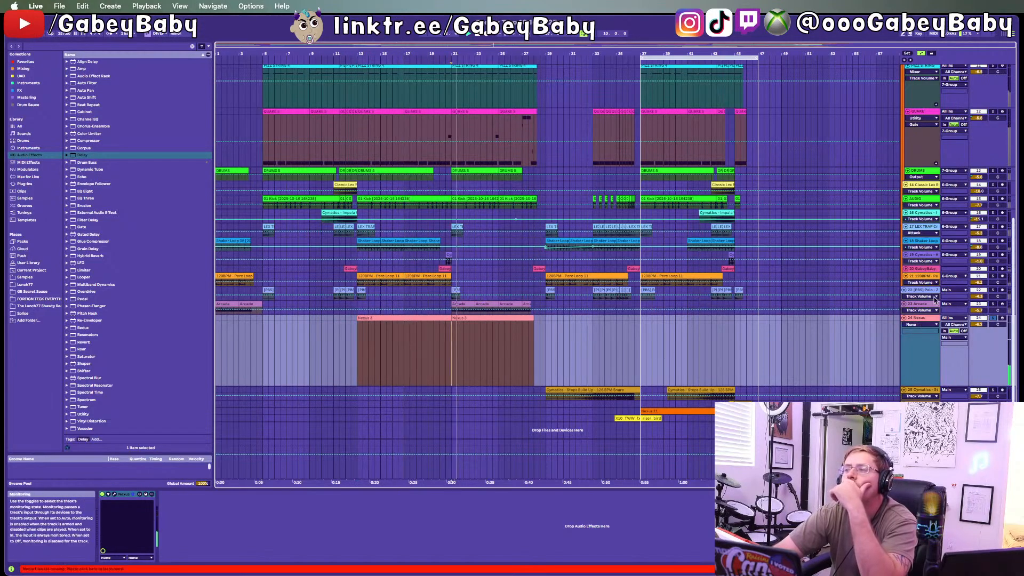
Step: Delete both Nexus clips on the 24 Nexus track, replay the section without them, and delete the empty track
click(491, 319)
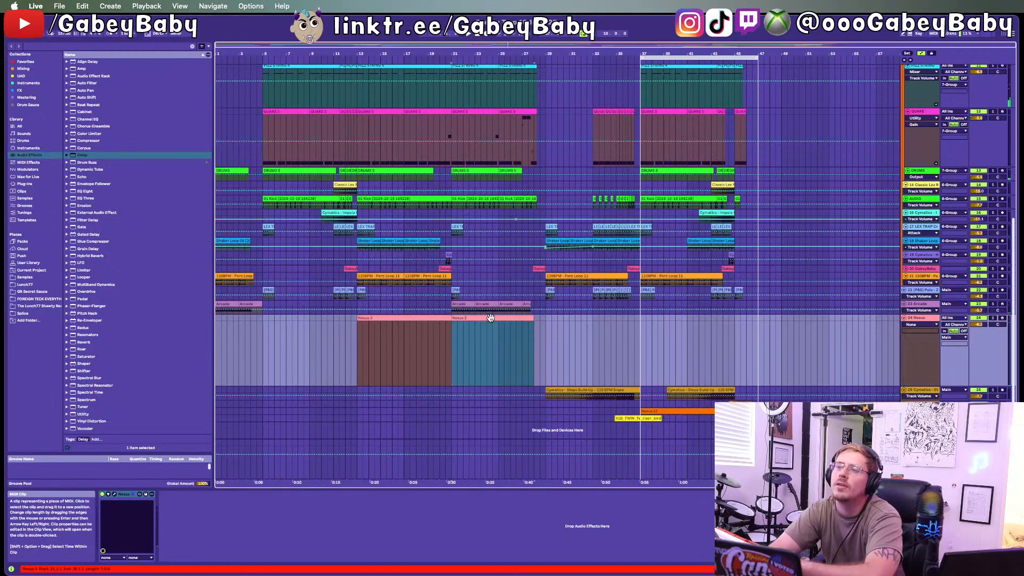
shift+click(436, 329)
key(Delete)
click(435, 348)
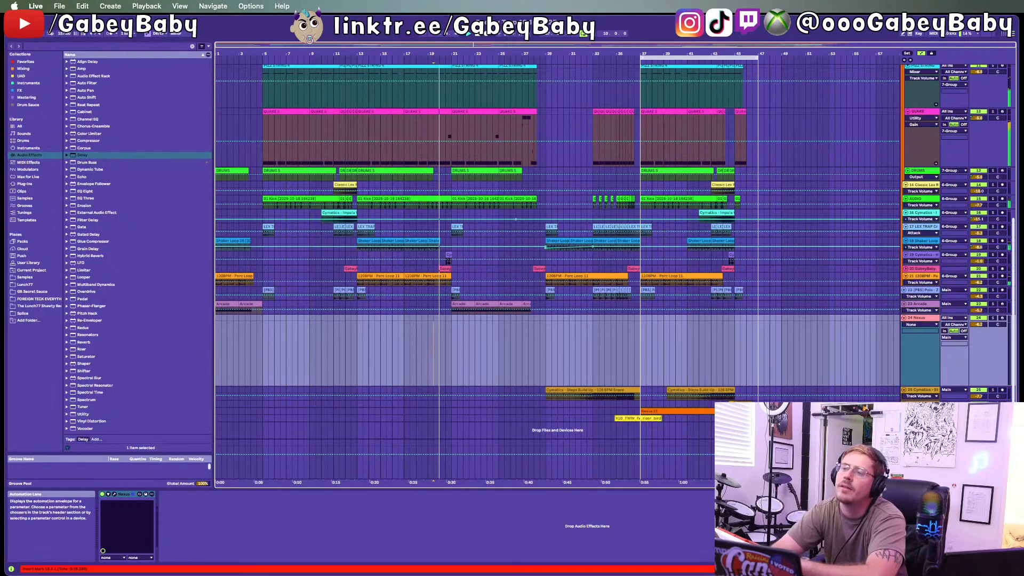
click(923, 318)
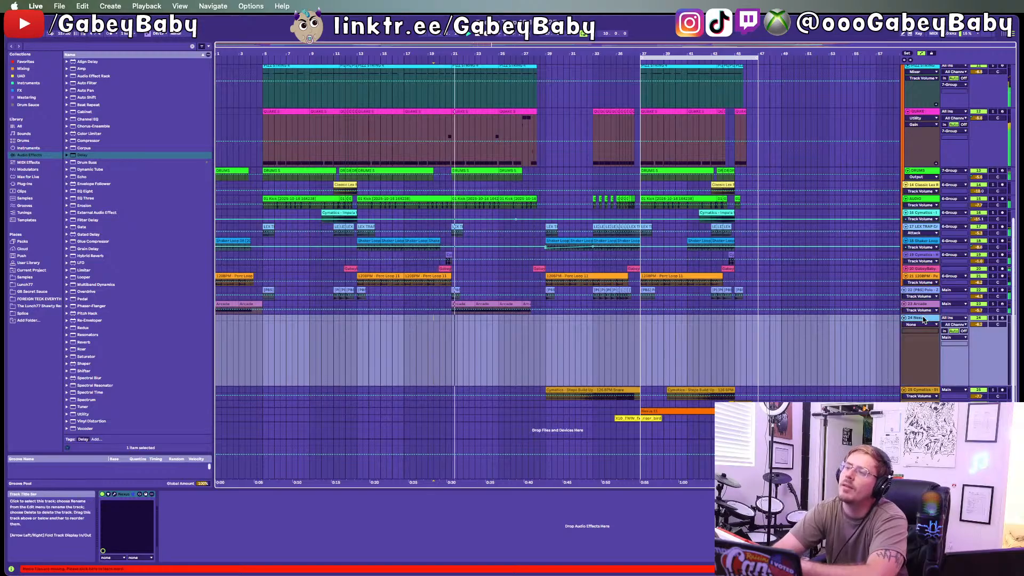
key(Delete)
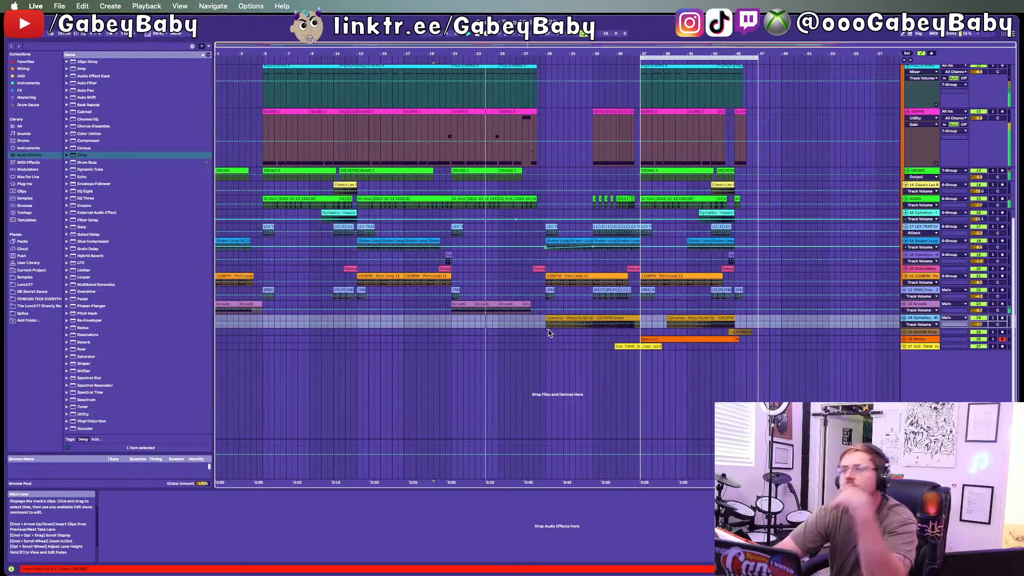
Step: Unfold the 24 Cymatics build-up track and adjust the volume automation over its first clip
scroll(549, 333, up, 3)
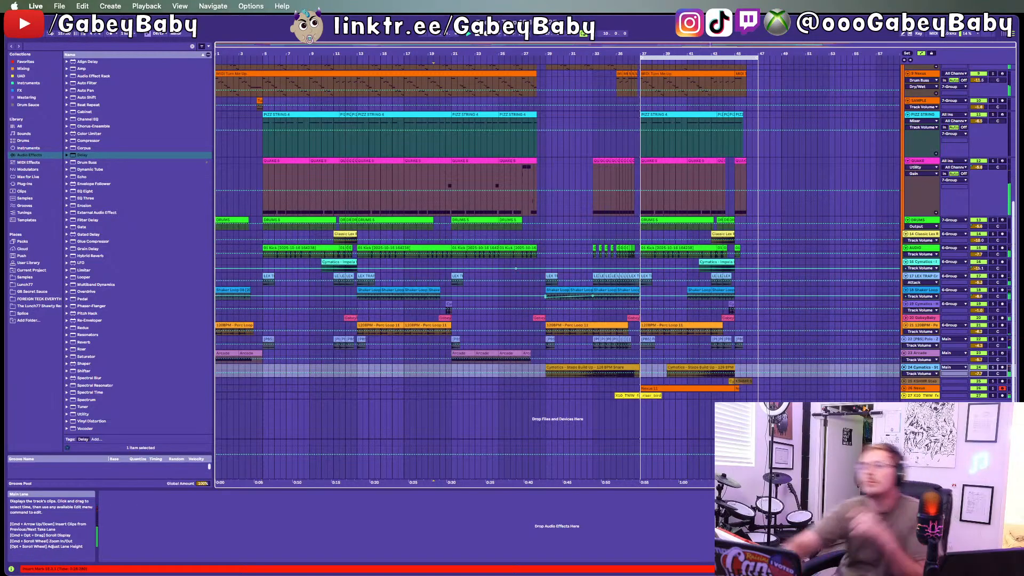
click(903, 367)
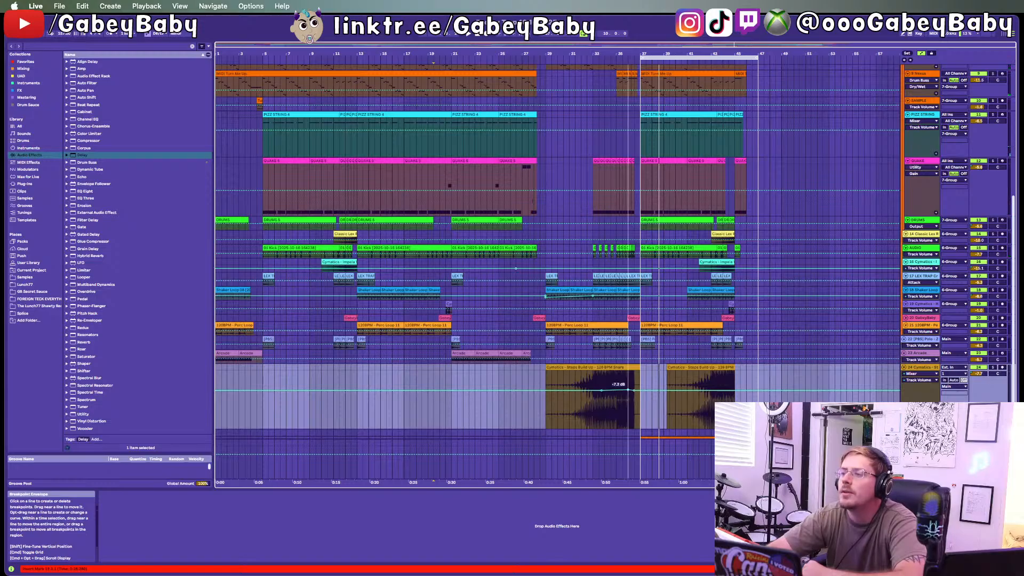
click(604, 405)
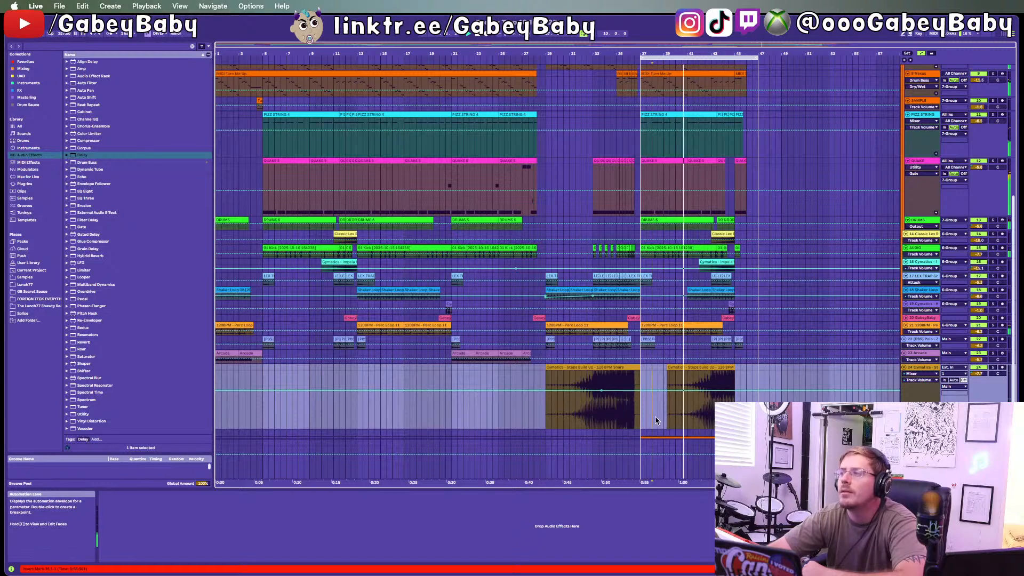
Step: Solo and replay the LEX TRAP and PBS percussion clips in the final section to compare them
scroll(656, 420, up, 3)
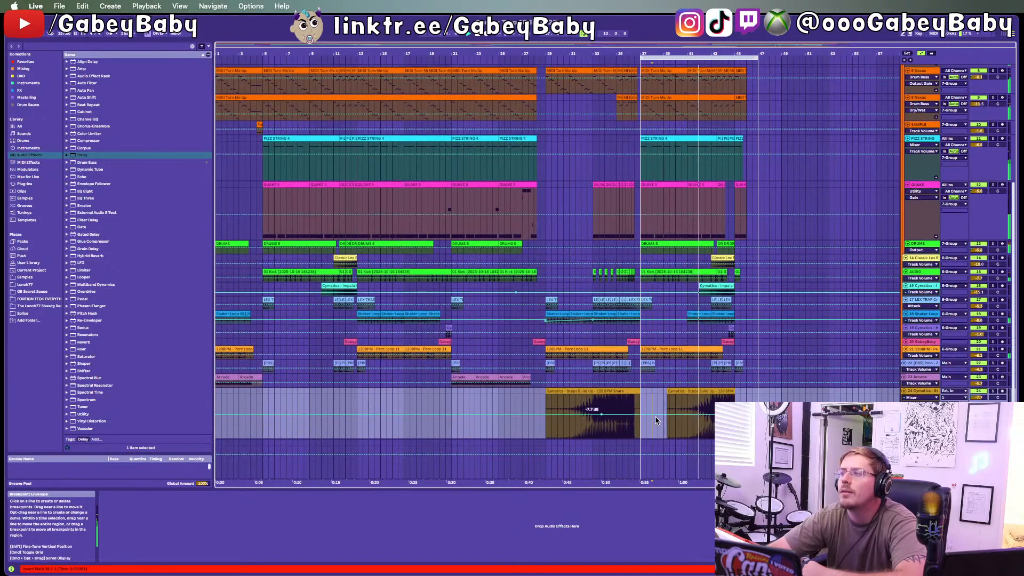
scroll(746, 376, up, 5)
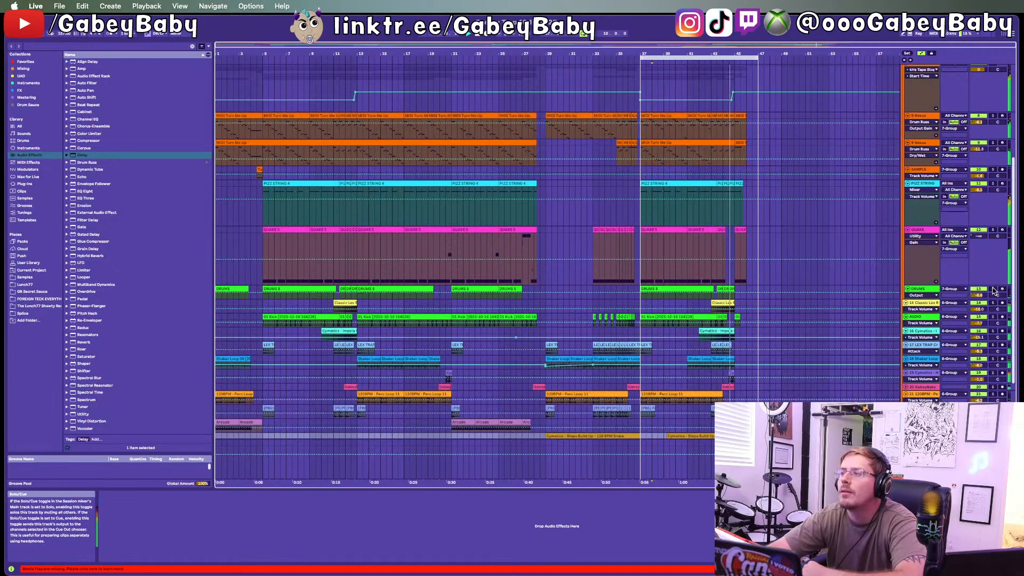
click(647, 347)
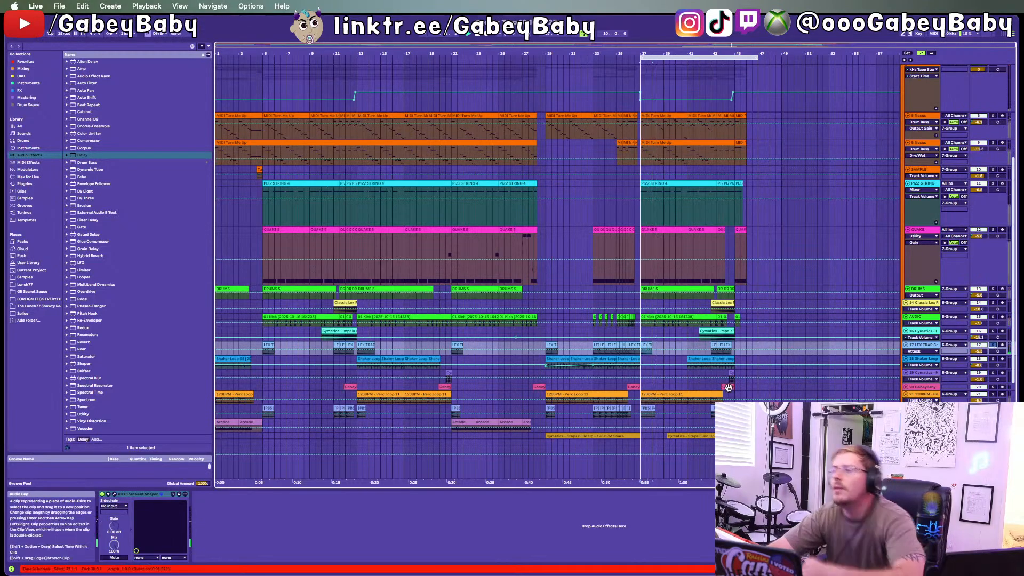
click(711, 409)
key(space)
key(space)
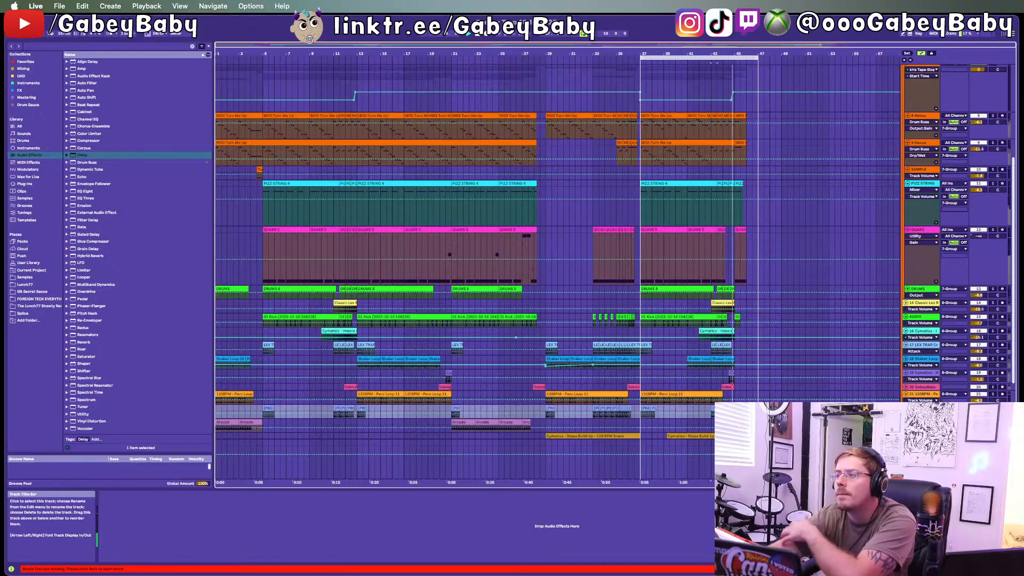
Step: Move the PBS percussion track into the group directly below 17 LEX TRAP and review the arrangement during playback
click(934, 358)
drag(934, 355, 934, 355)
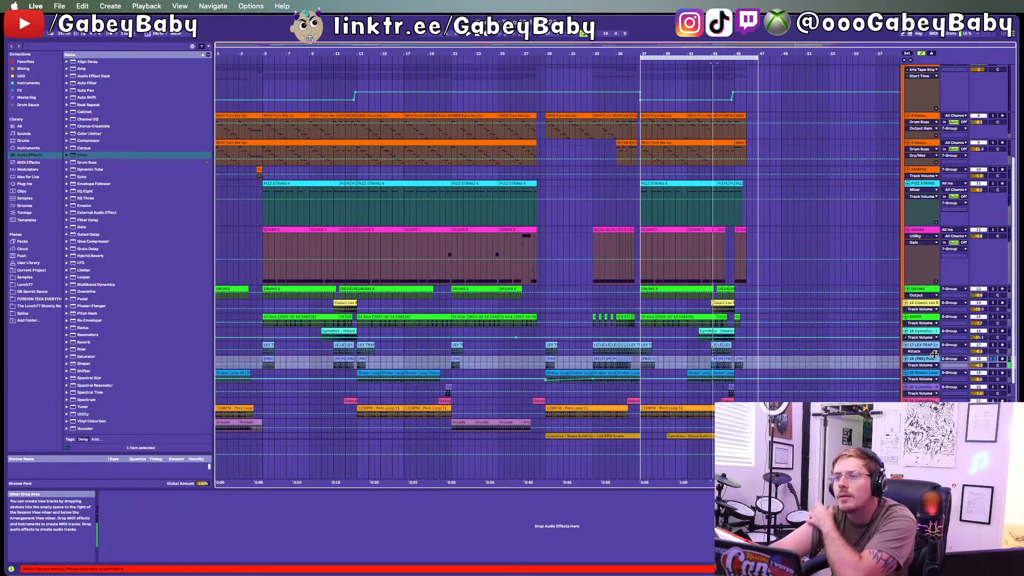
scroll(824, 318, down, 5)
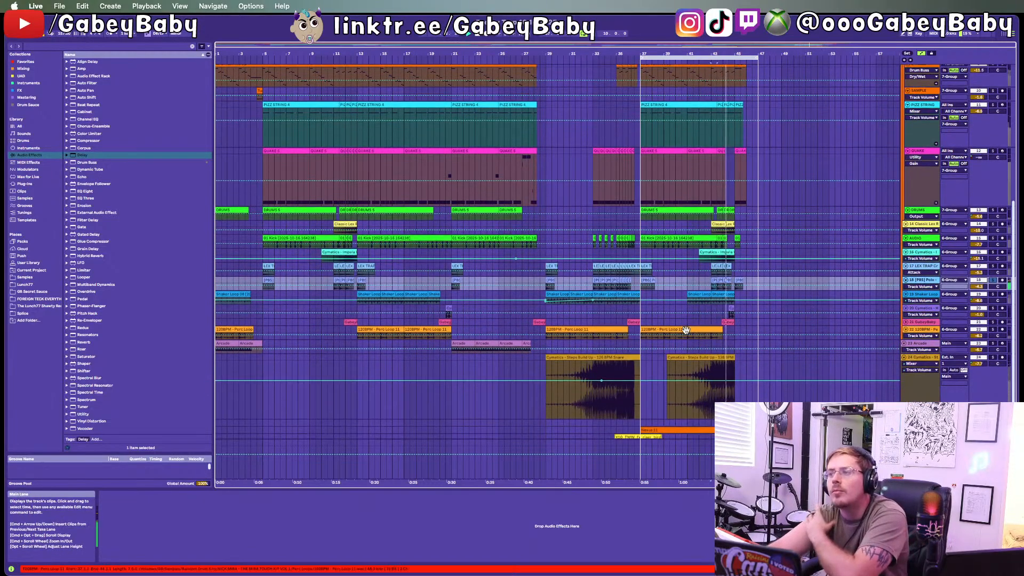
scroll(666, 299, up, 6)
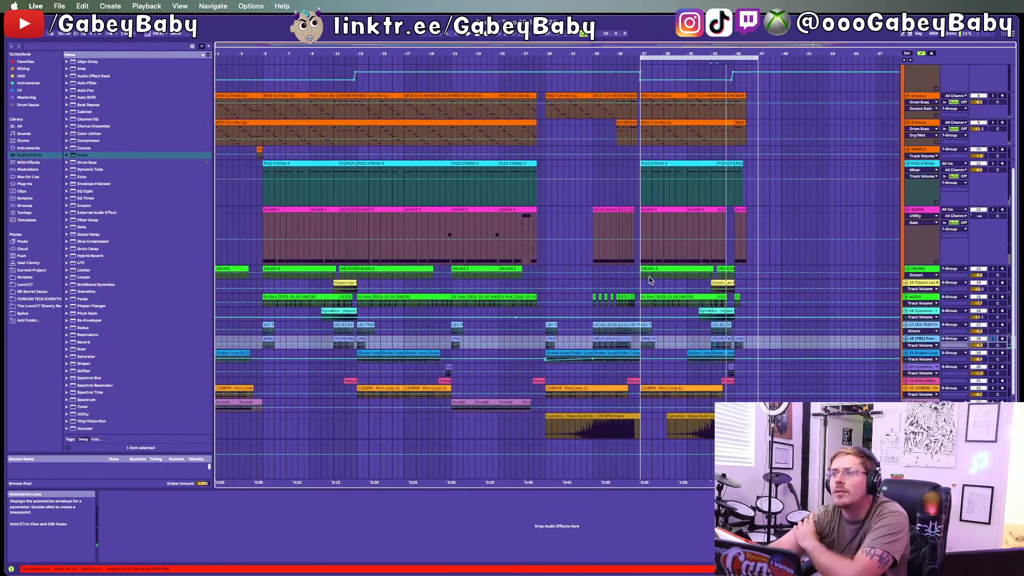
scroll(649, 280, up, 2)
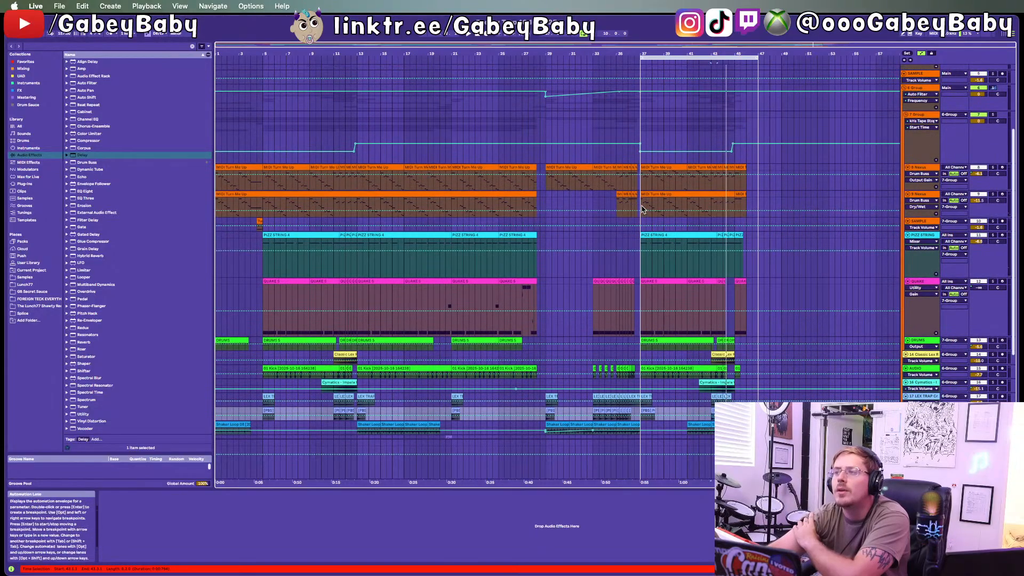
Step: Solo the two upper Nexus tracks and the PIZZ STRING track in turn to audition each during playback
click(646, 271)
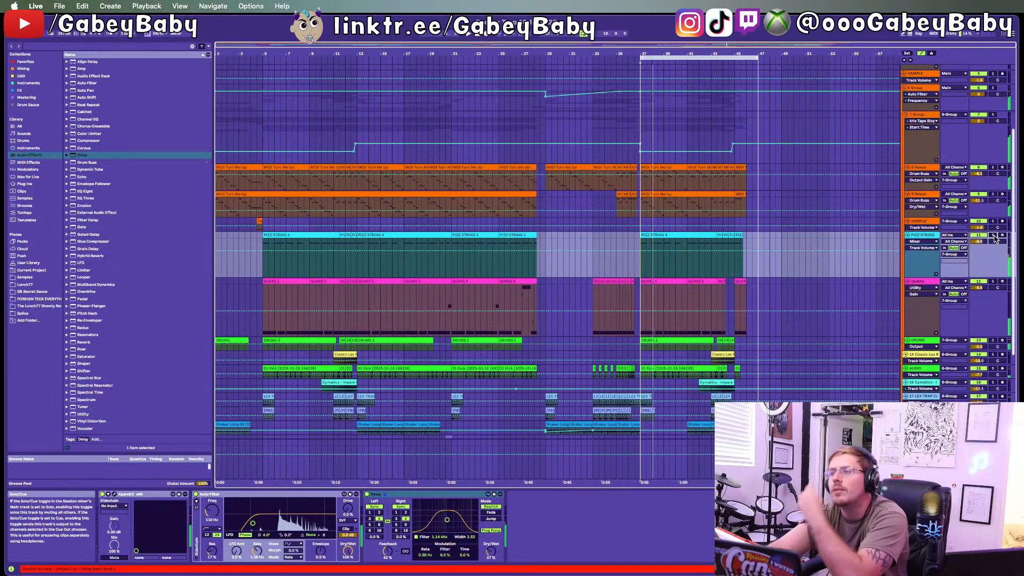
scroll(915, 256, down, 8)
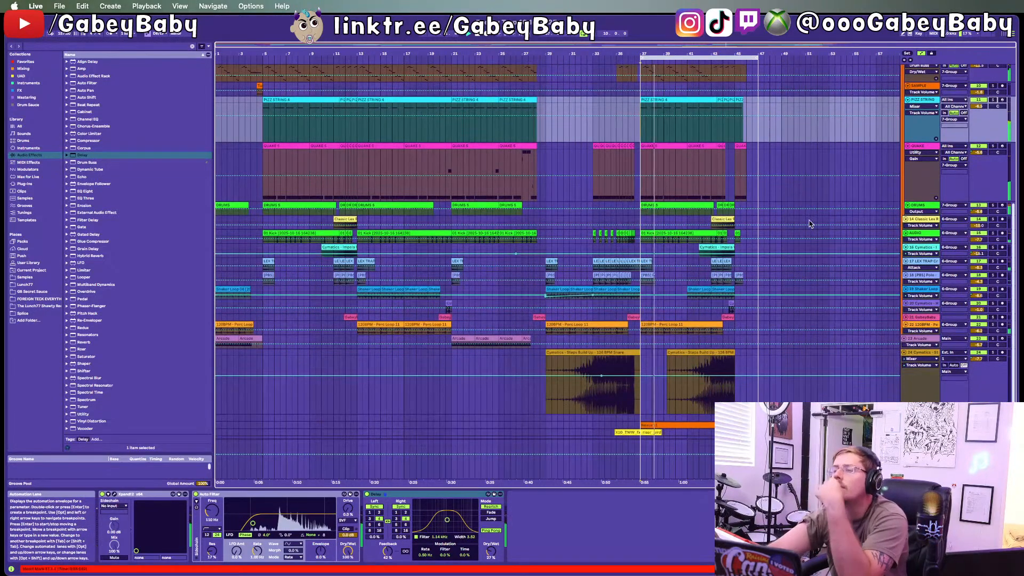
scroll(809, 224, up, 12)
click(995, 285)
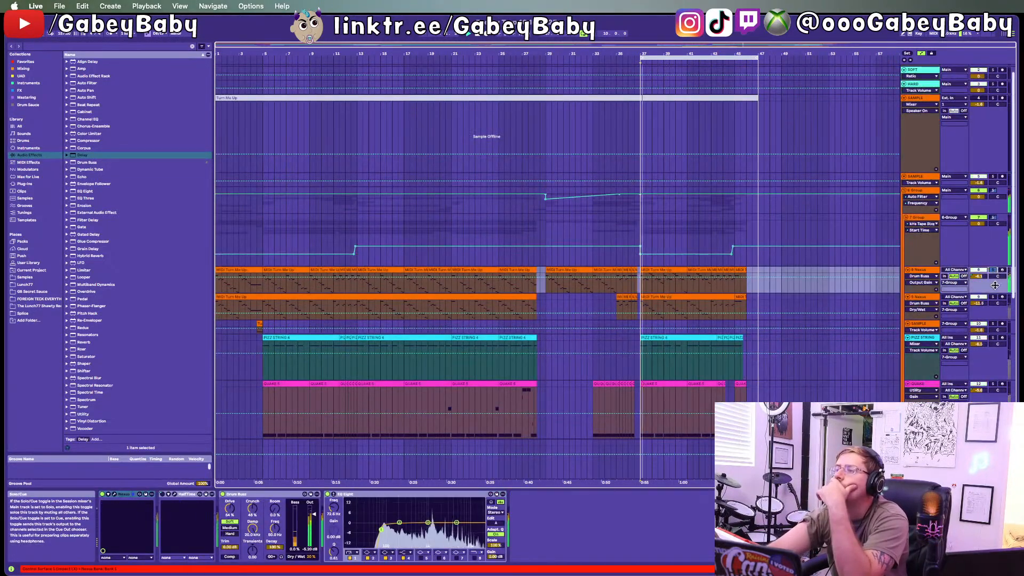
click(992, 299)
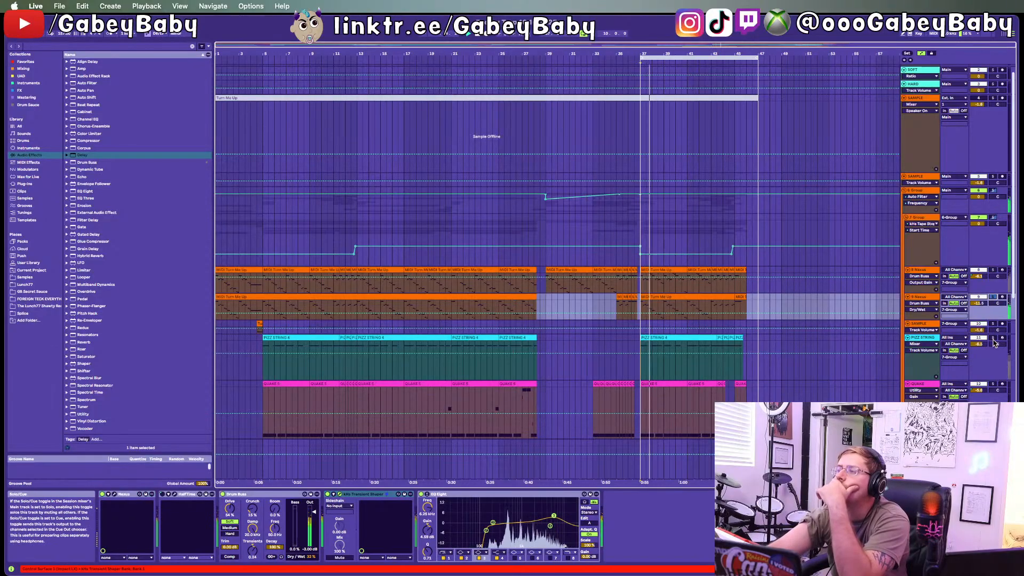
click(993, 344)
Step: Solo the DRUMS, kick AUDIO and lowest Nexus tracks in turn and replay the looped final section
scroll(993, 331, down, 6)
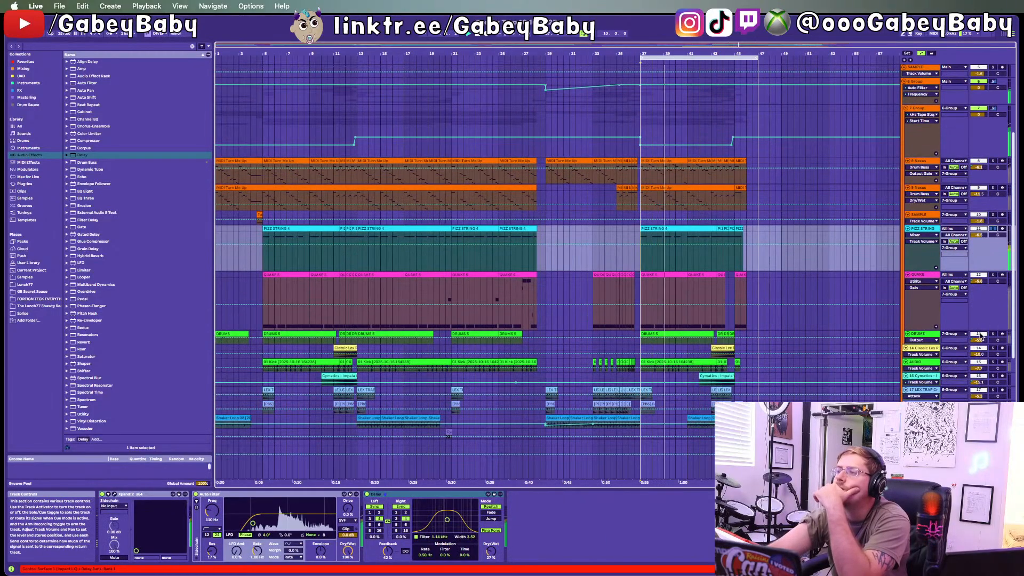
click(980, 336)
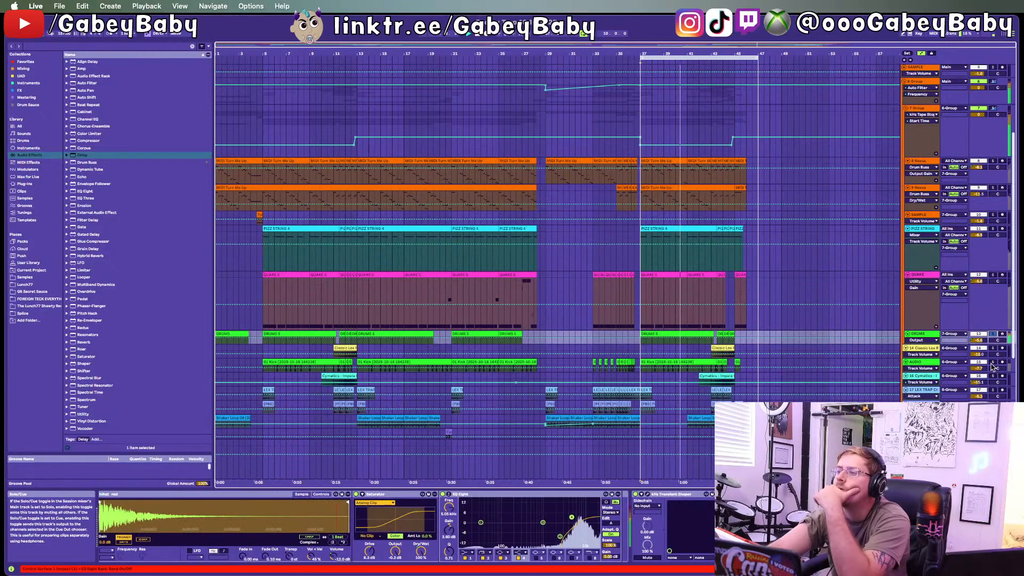
click(992, 366)
scroll(994, 360, down, 5)
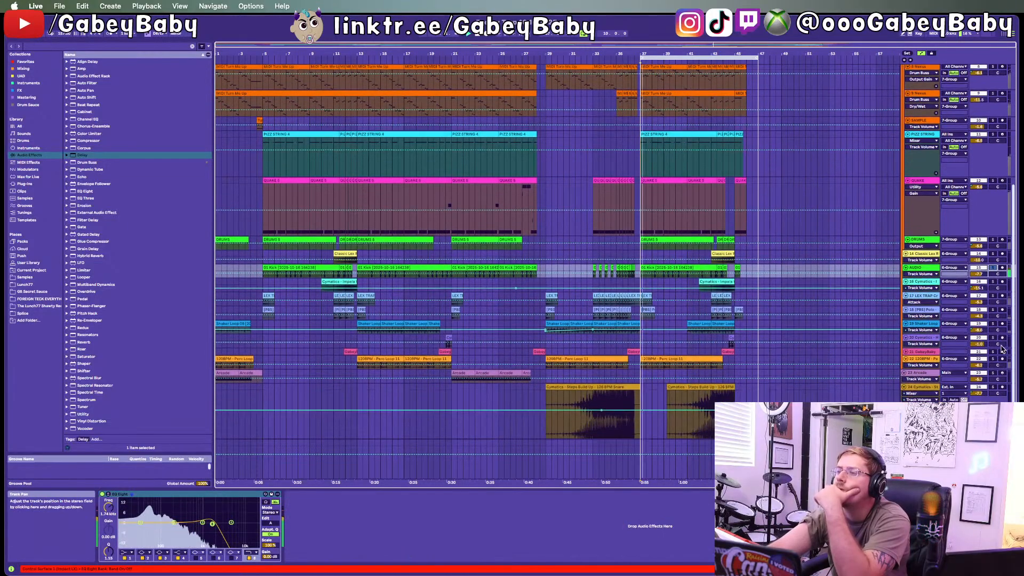
scroll(1001, 349, down, 3)
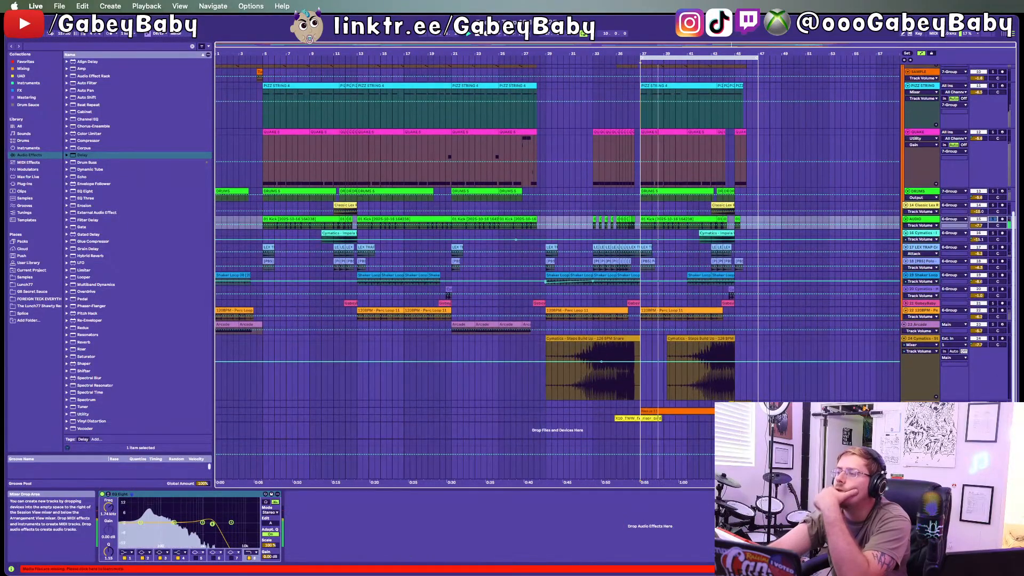
click(992, 411)
key(space)
key(space)
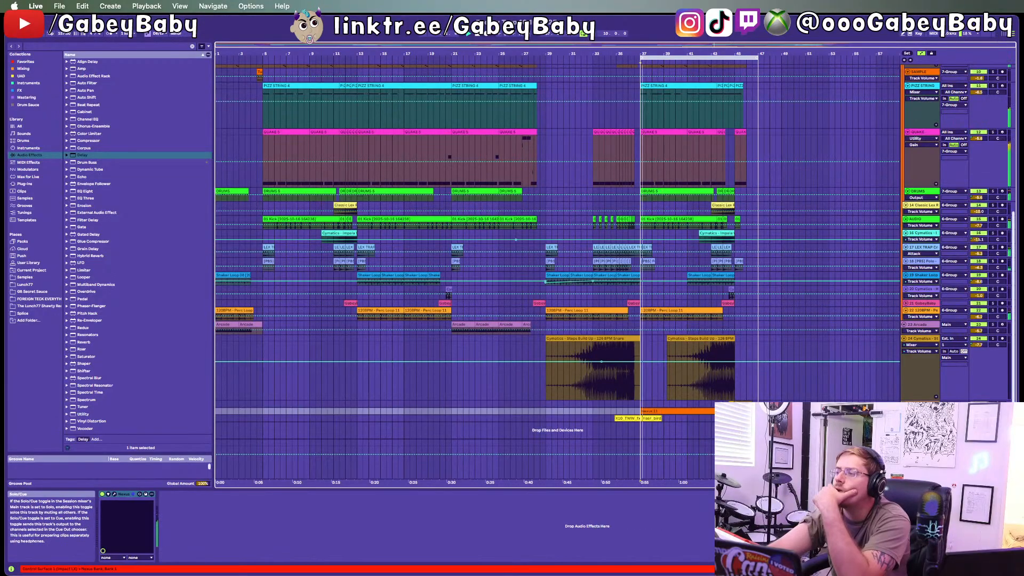
Step: Unfold the lowest Nexus track and add an EQ Eight to it
click(903, 411)
scroll(874, 421, down, 2)
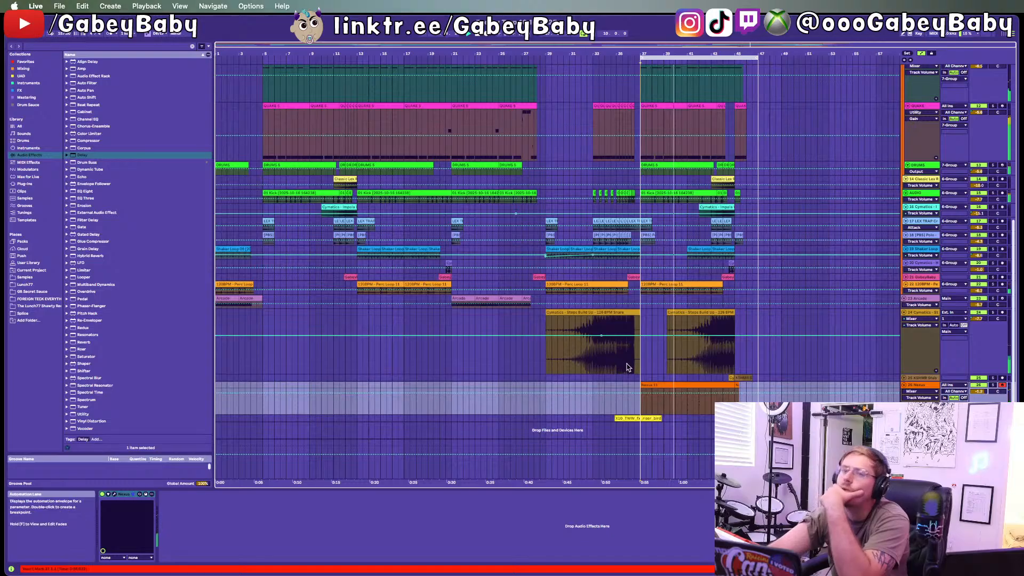
click(80, 192)
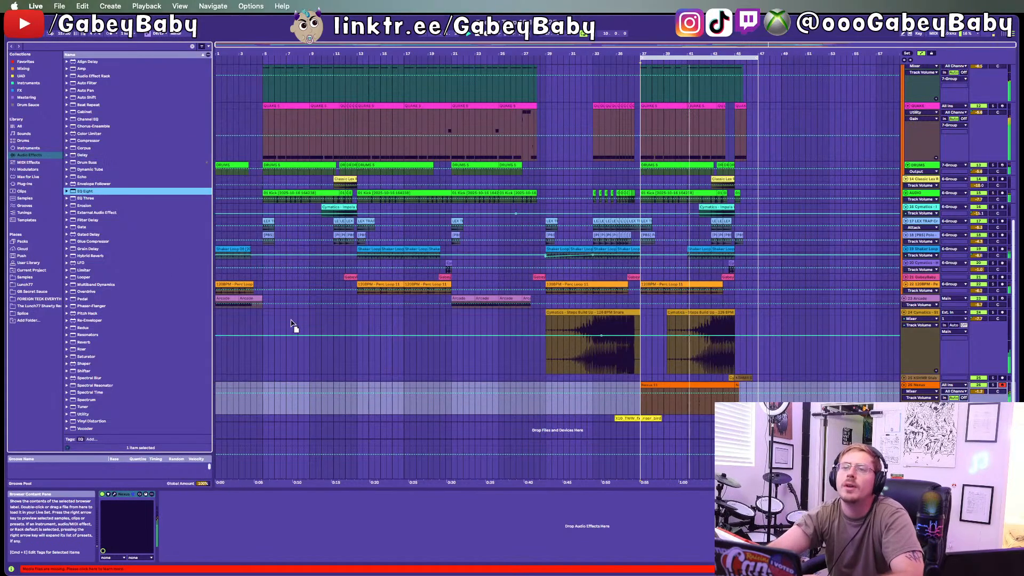
key(Return)
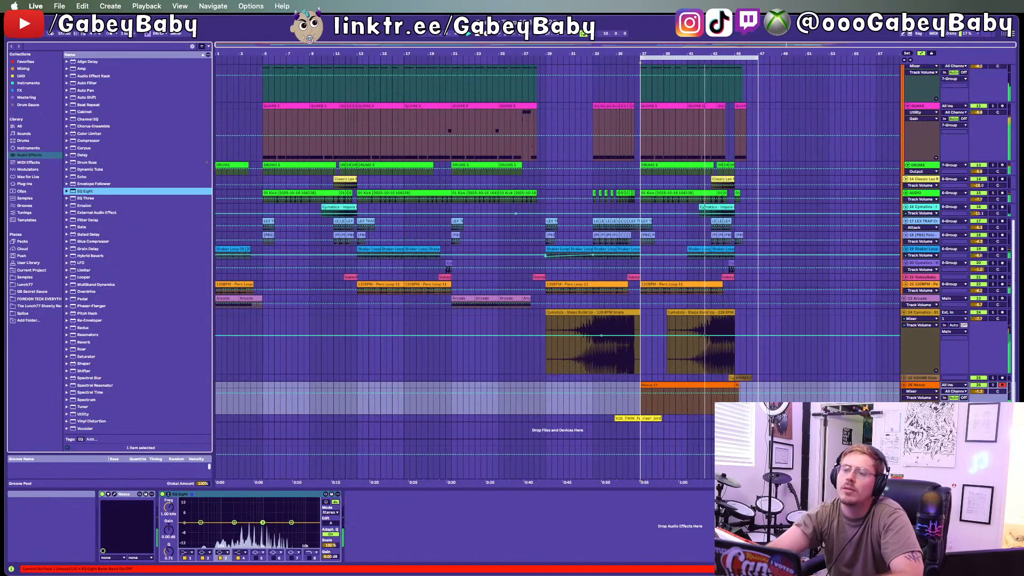
Step: Shape the Nexus EQ Eight with a low cut on band 2 and a high-mid boost with adjusted resonance on band 3
click(203, 552)
click(208, 515)
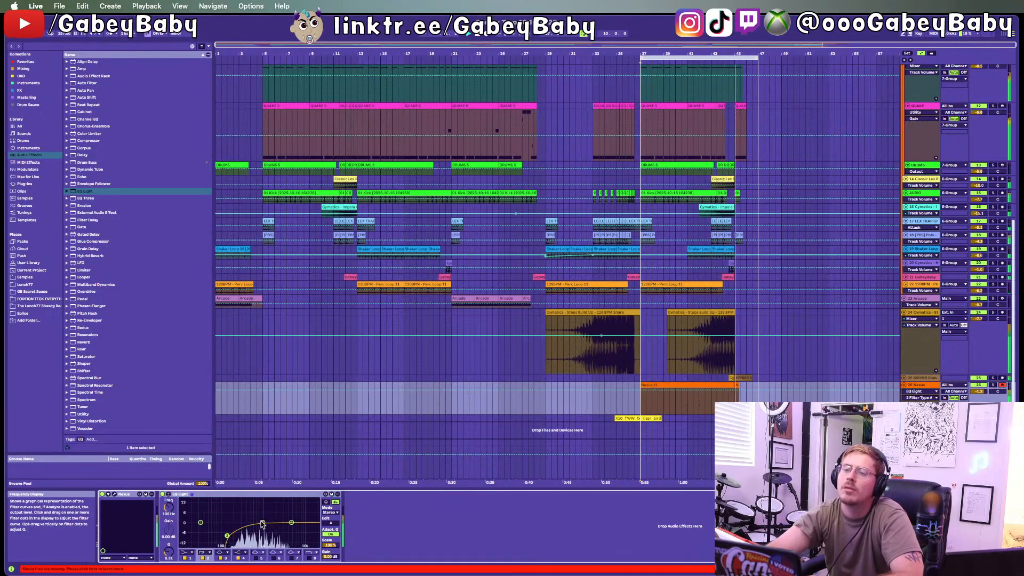
drag(286, 515, 286, 508)
drag(168, 546, 168, 539)
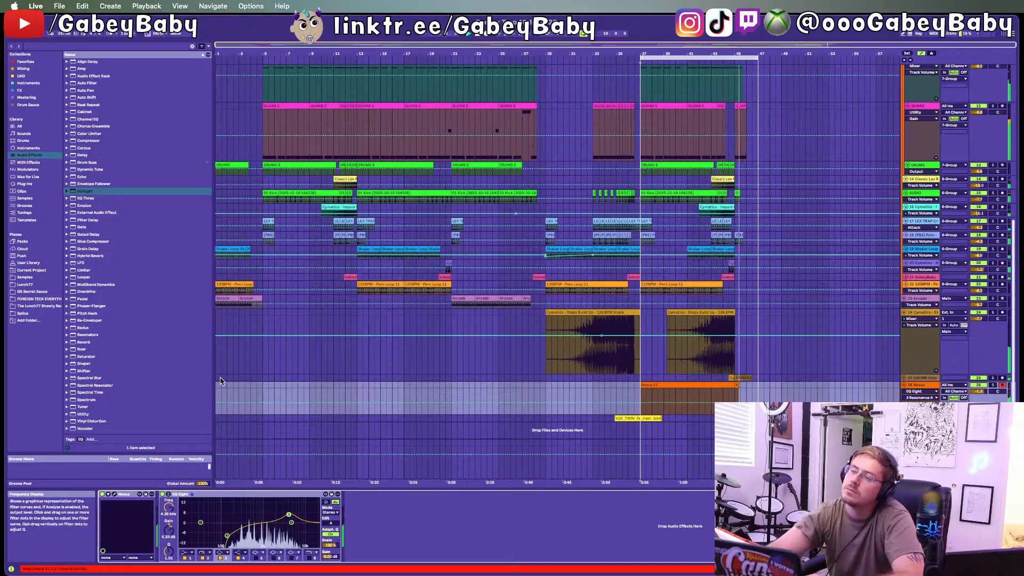
Step: Extend the end of the loop to about bar 52 and replay the final section through its ending
click(386, 418)
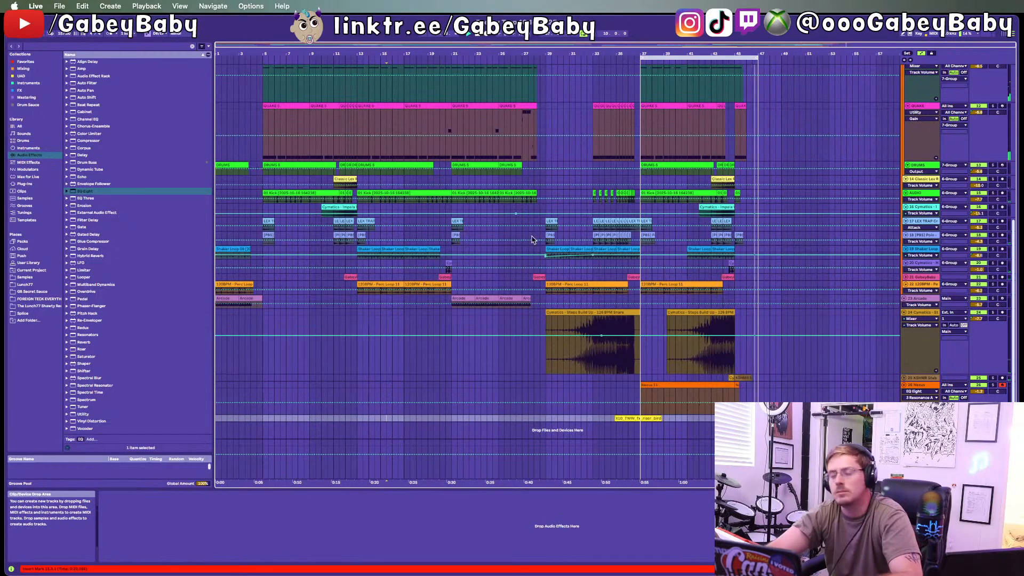
drag(756, 57, 817, 58)
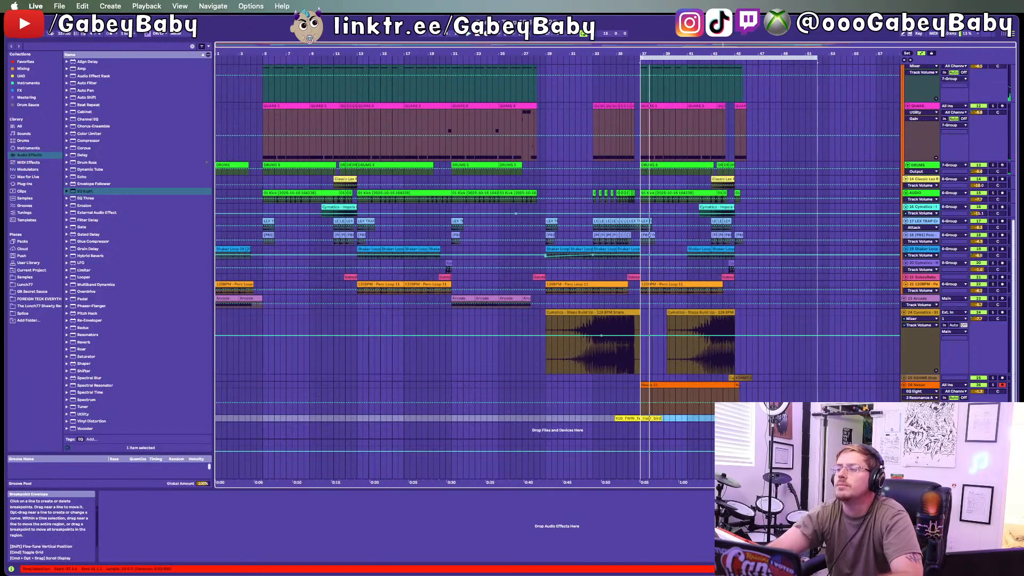
click(740, 461)
key(space)
key(space)
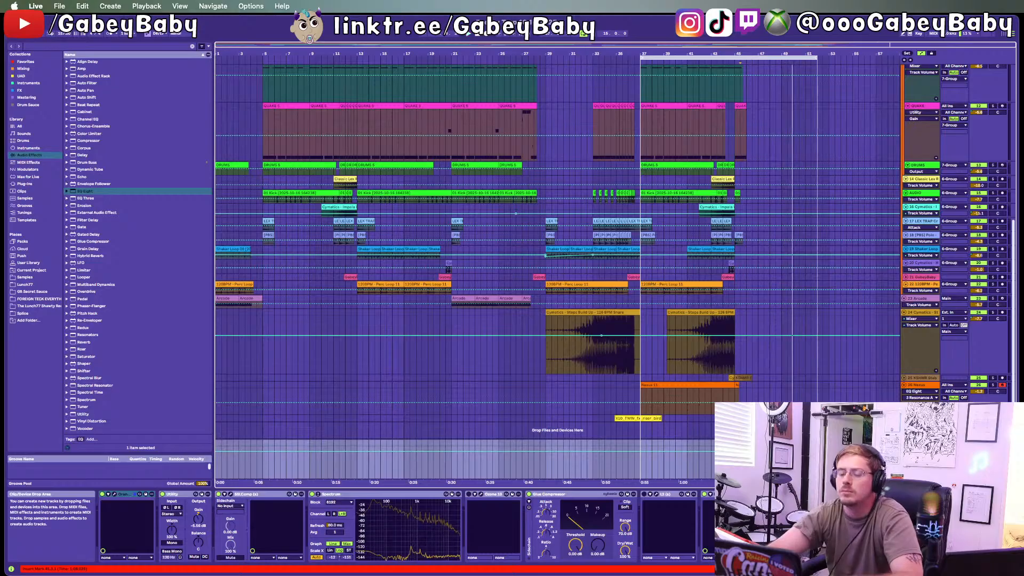
Step: Play the arrangement from the beginning and place a short MIDI clip on the 23 Arcade track at bar 37
key(super+a)
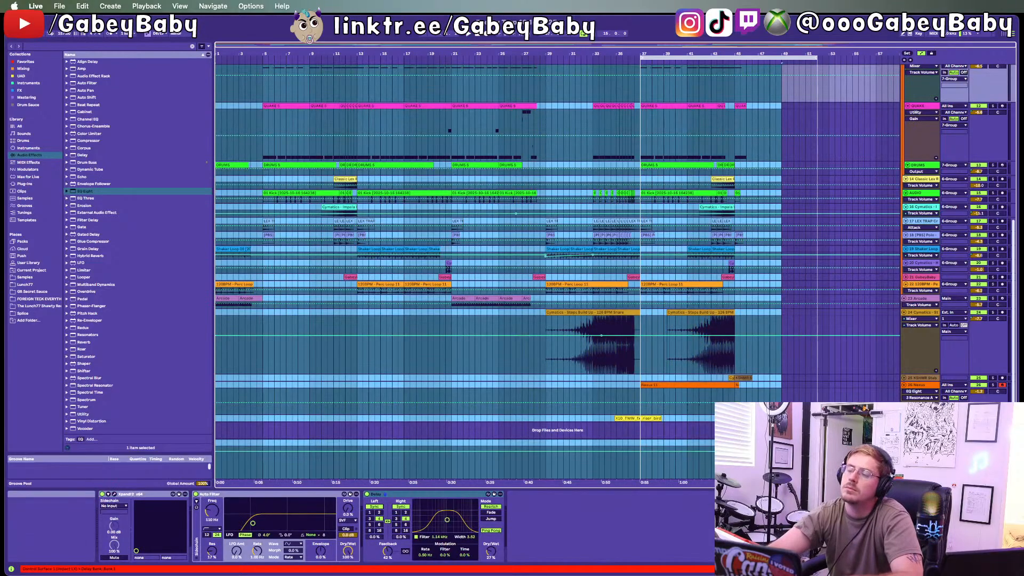
click(478, 34)
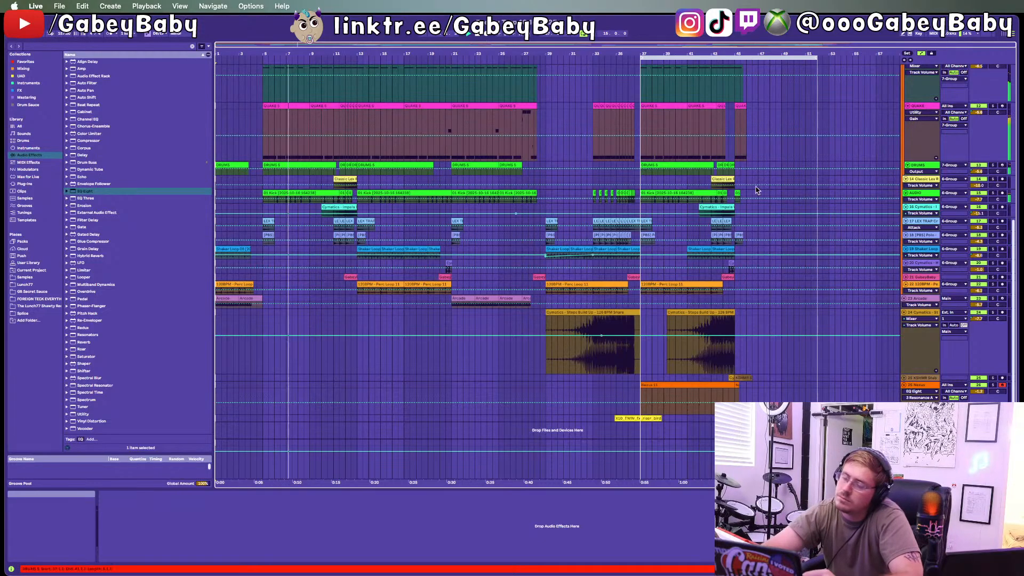
click(921, 443)
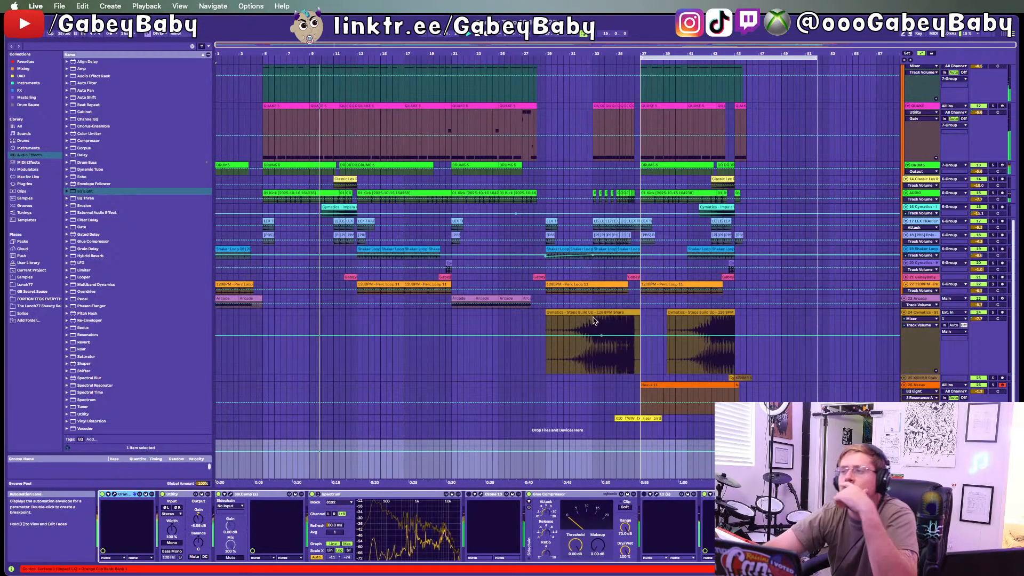
click(640, 296)
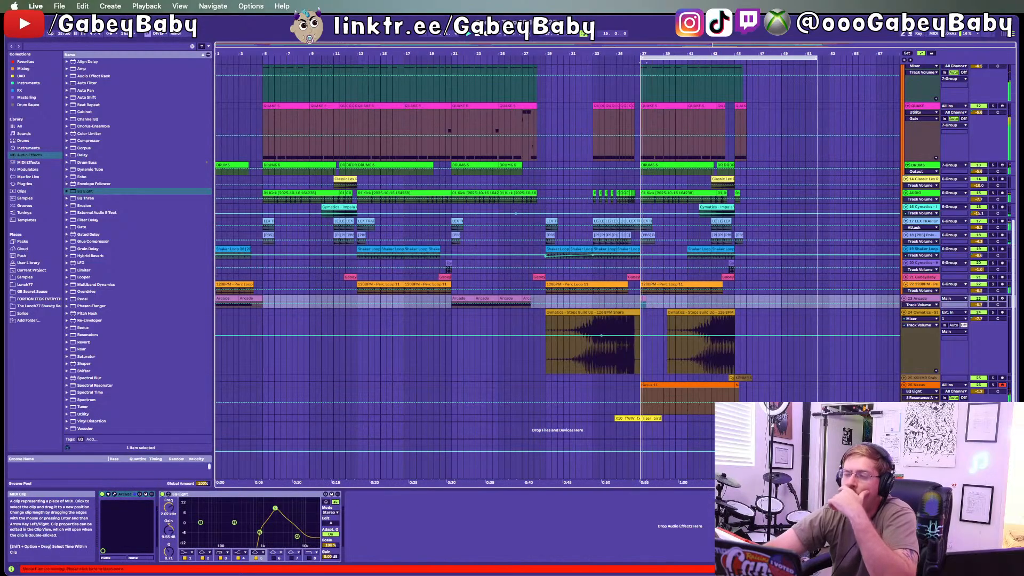
Step: Open Ozone 10 on the Main track and relearn its mastering chain from the playing audio
click(921, 442)
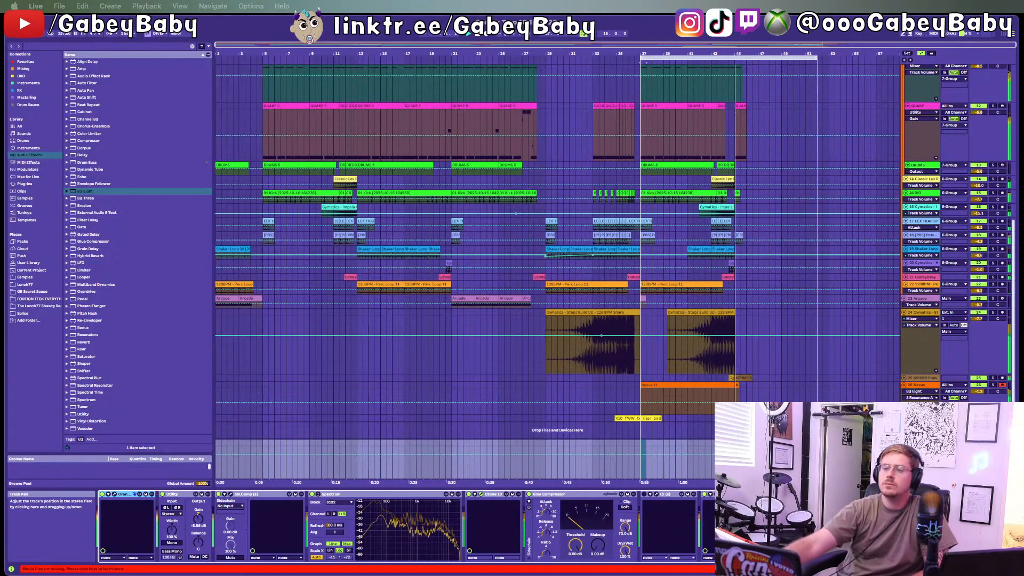
drag(540, 2, 451, 86)
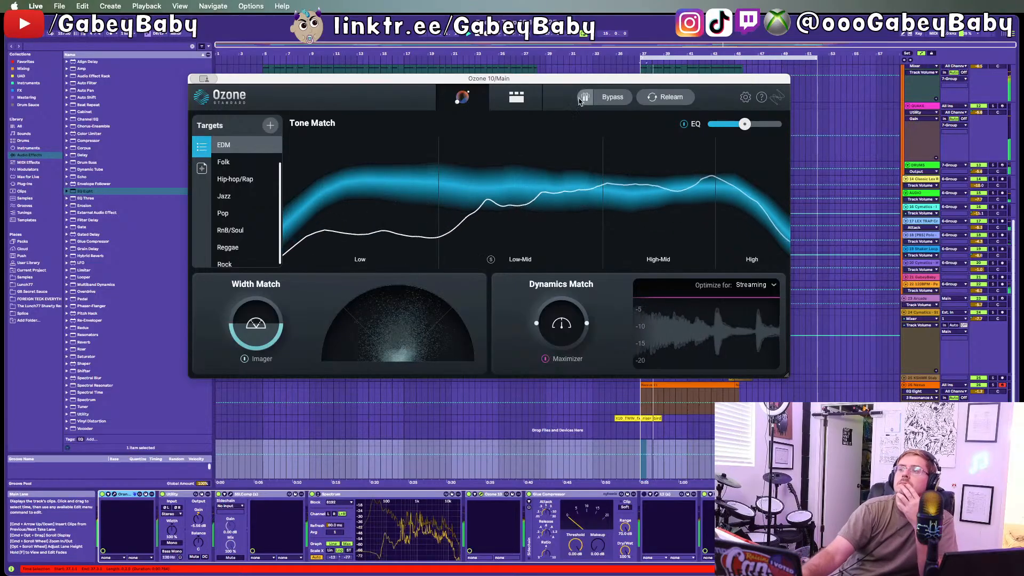
click(660, 98)
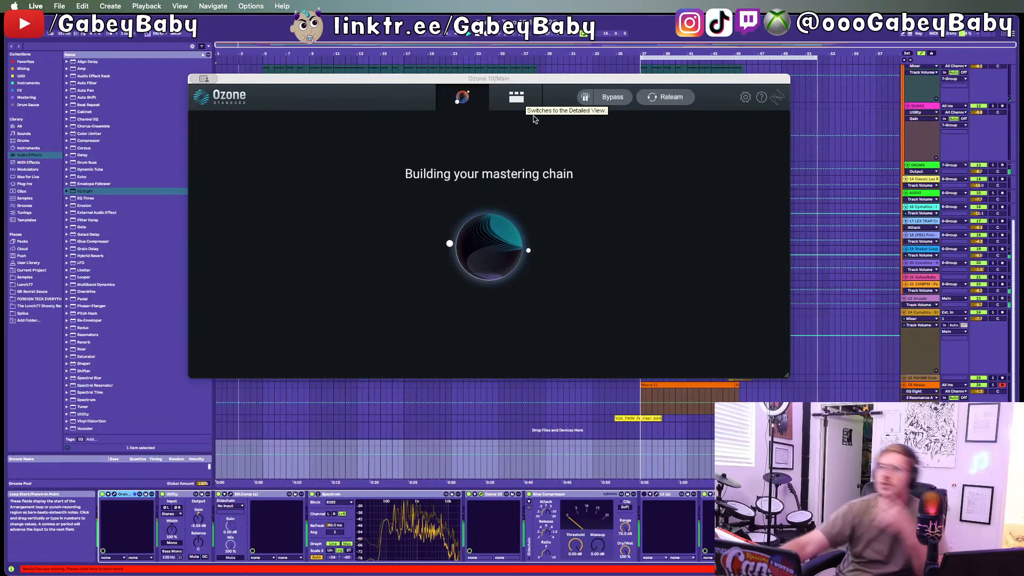
Step: Set Ozone's Maximizer to a -2.9 dB threshold and a -2.0 dB ceiling, and close the plug-in window
click(518, 98)
click(438, 140)
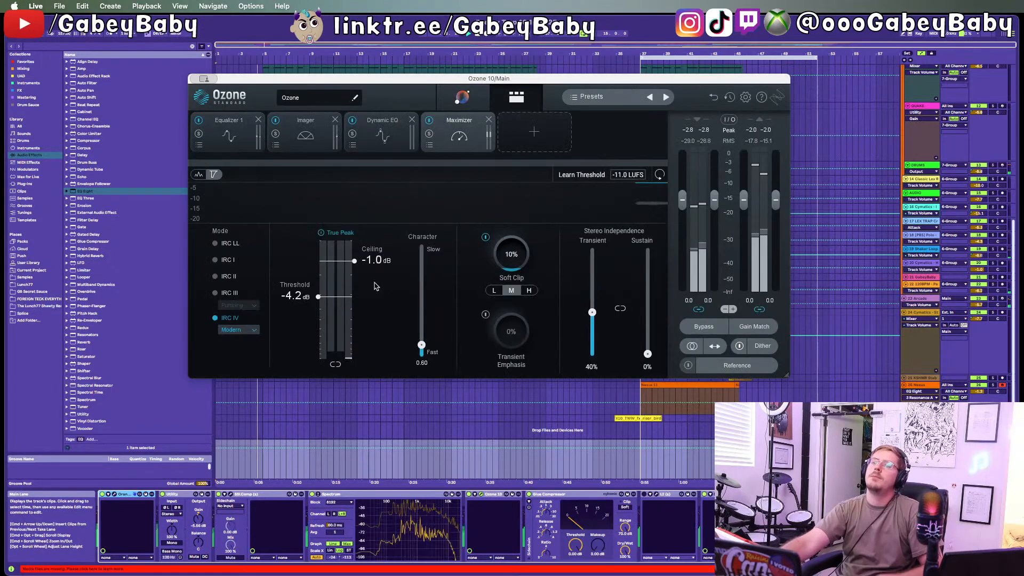
drag(350, 266, 340, 287)
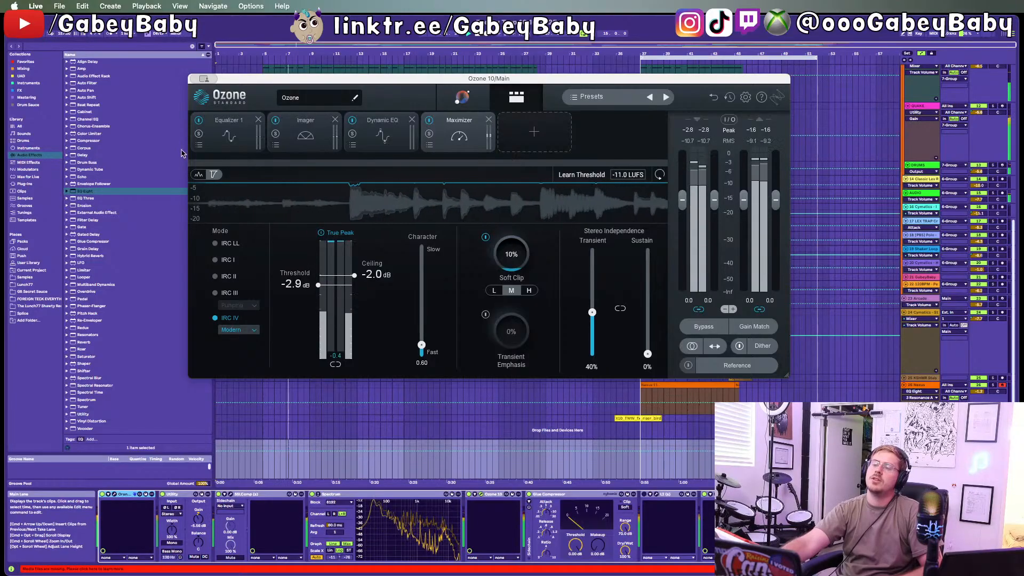
click(195, 79)
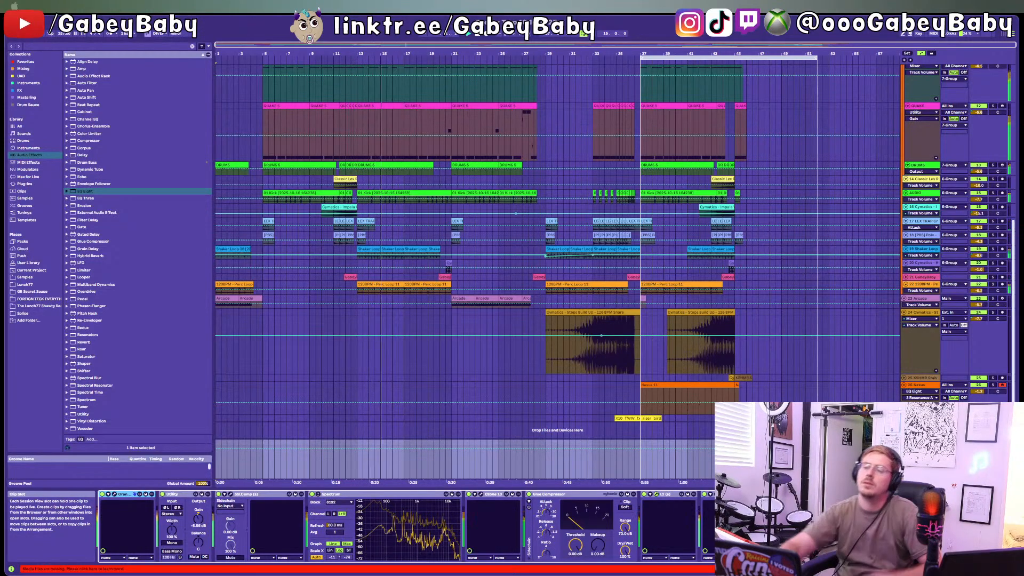
Step: Play the arrangement through to its end and replay the last section from just before bar 37
key(space)
key(space)
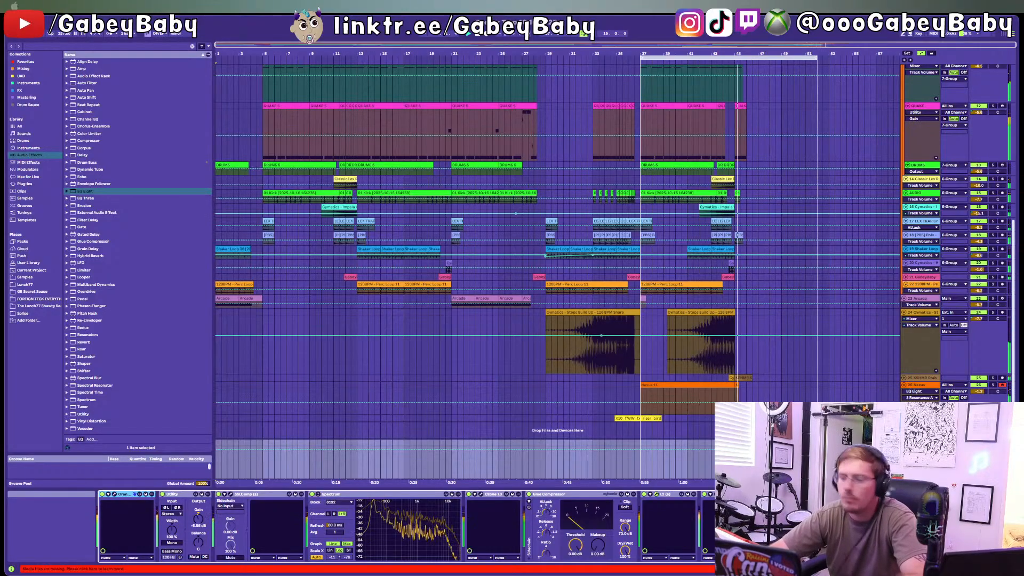
click(769, 372)
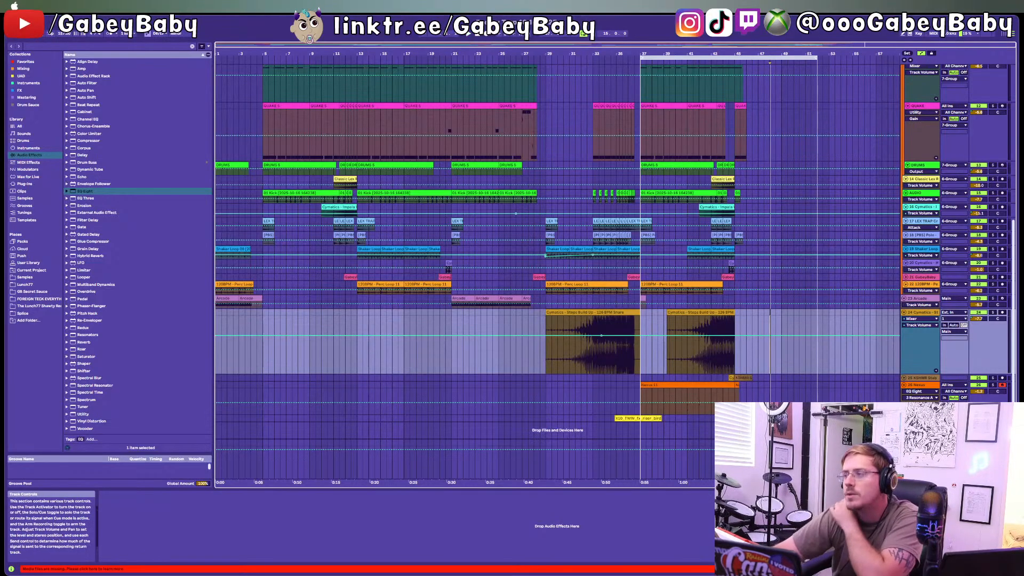
click(921, 443)
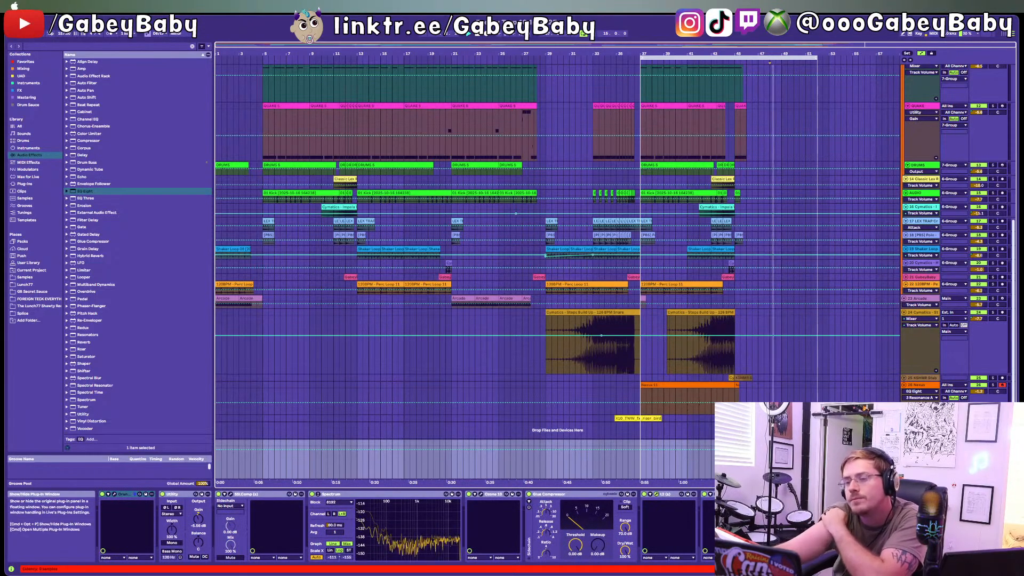
click(634, 384)
key(space)
key(space)
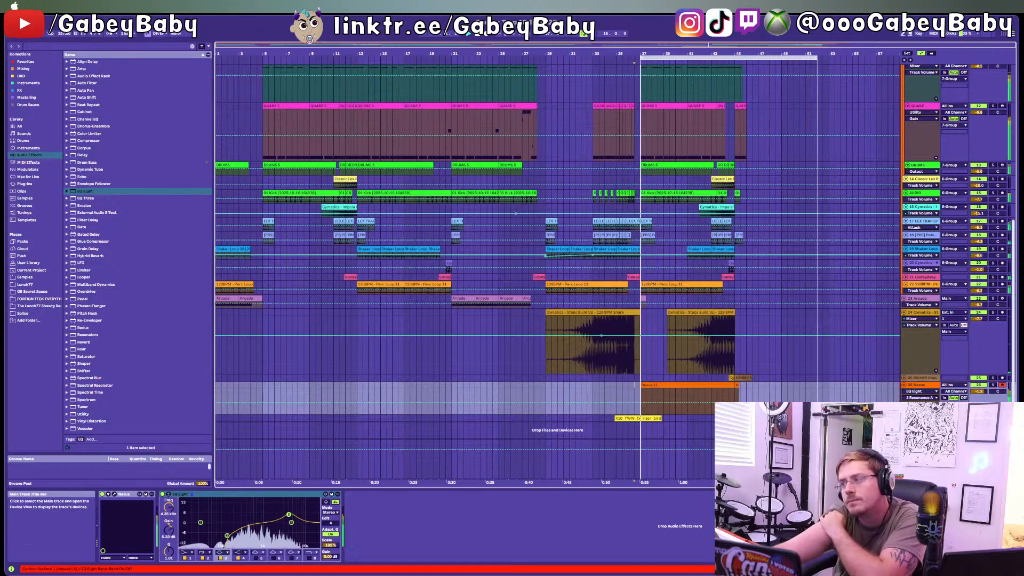
Step: Open both L2 Ultramaximizers and the WLM loudness meter on the Main track, with their windows spread apart for level checking
click(922, 442)
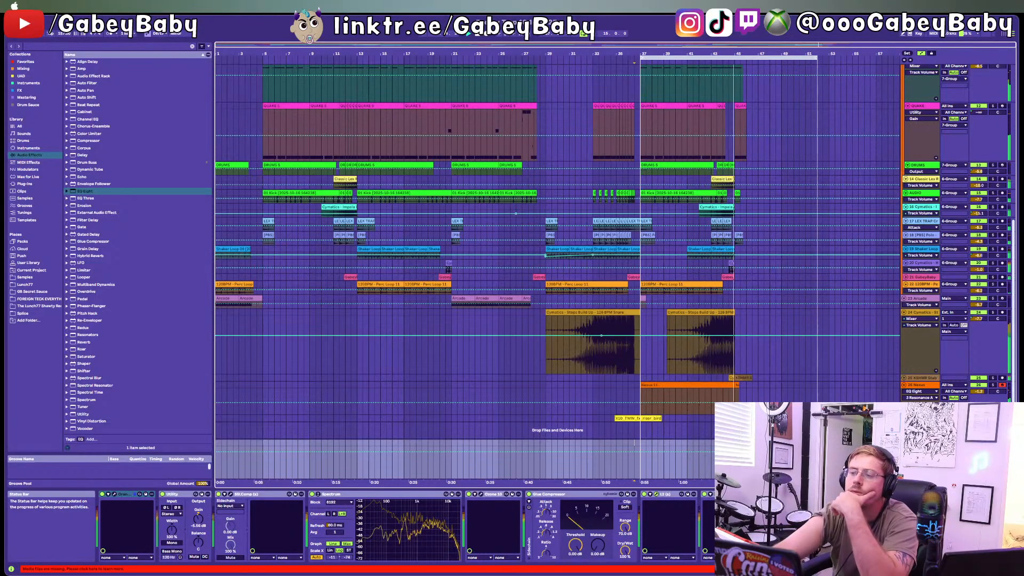
drag(458, 575, 352, 212)
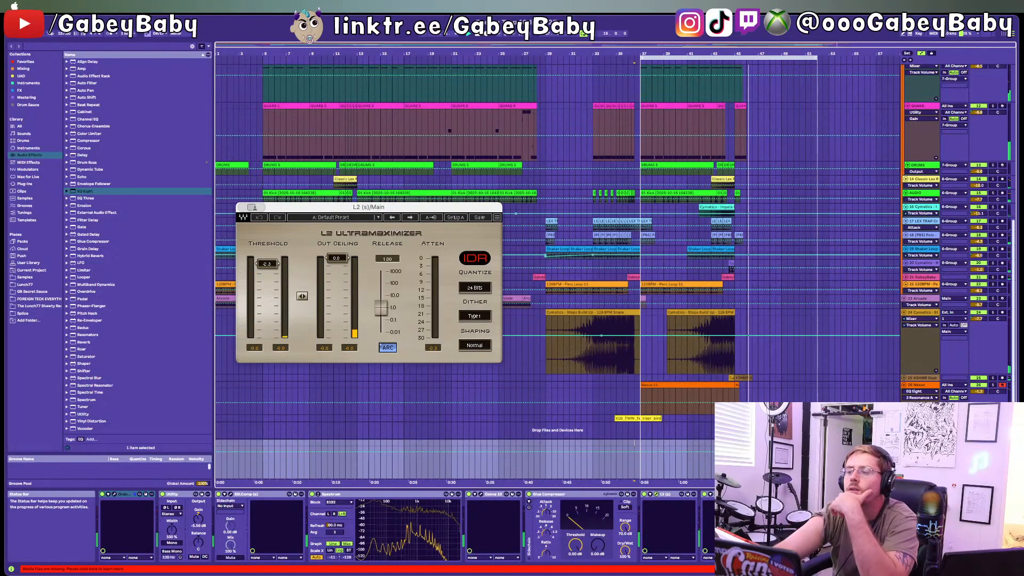
drag(662, 575, 670, 241)
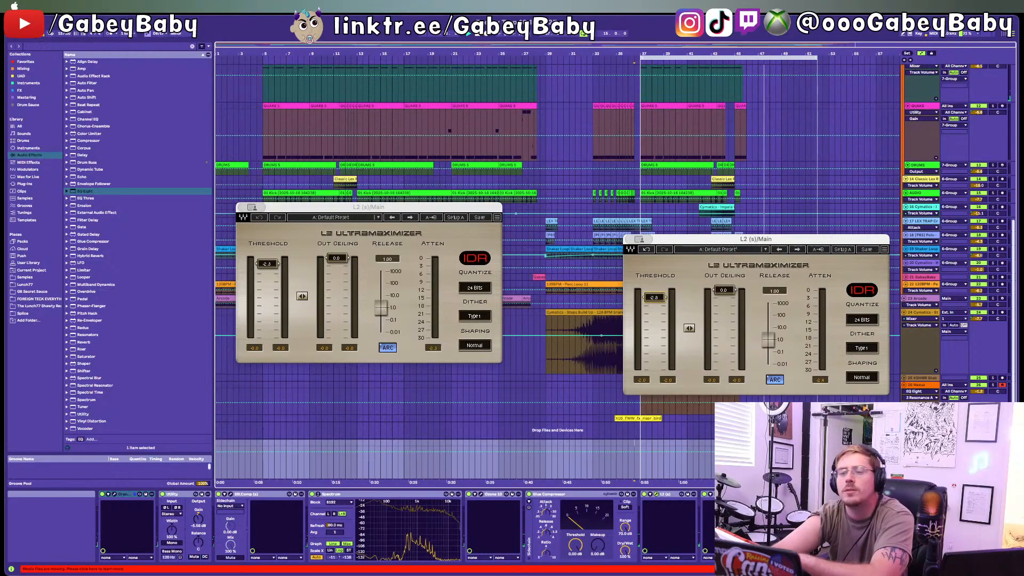
drag(395, 575, 216, 198)
drag(374, 207, 478, 114)
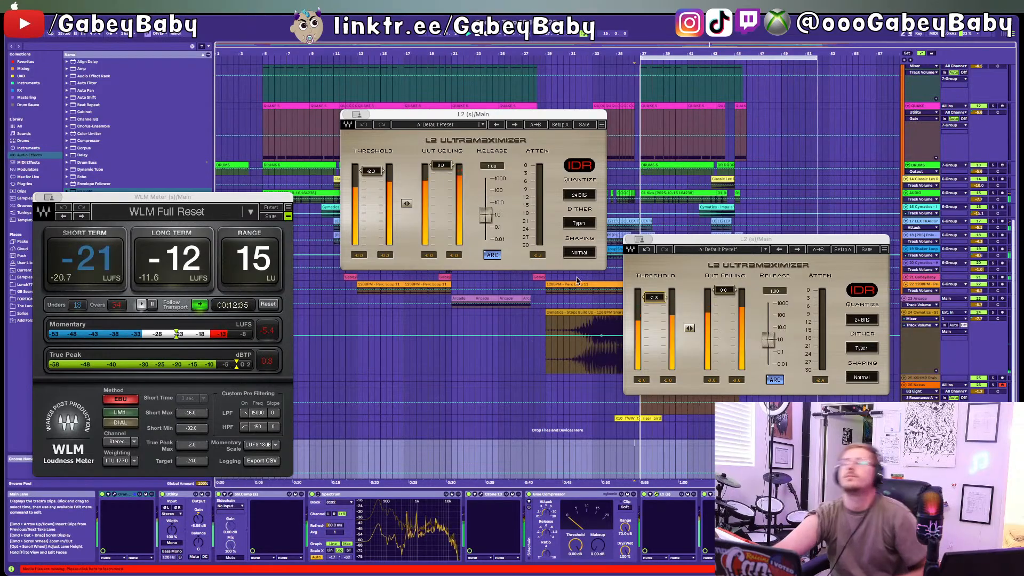
Step: Lower the second L2 Ultramaximizer's threshold to about -4.3 dB, and hide all plug-in windows
click(673, 300)
drag(654, 298, 654, 299)
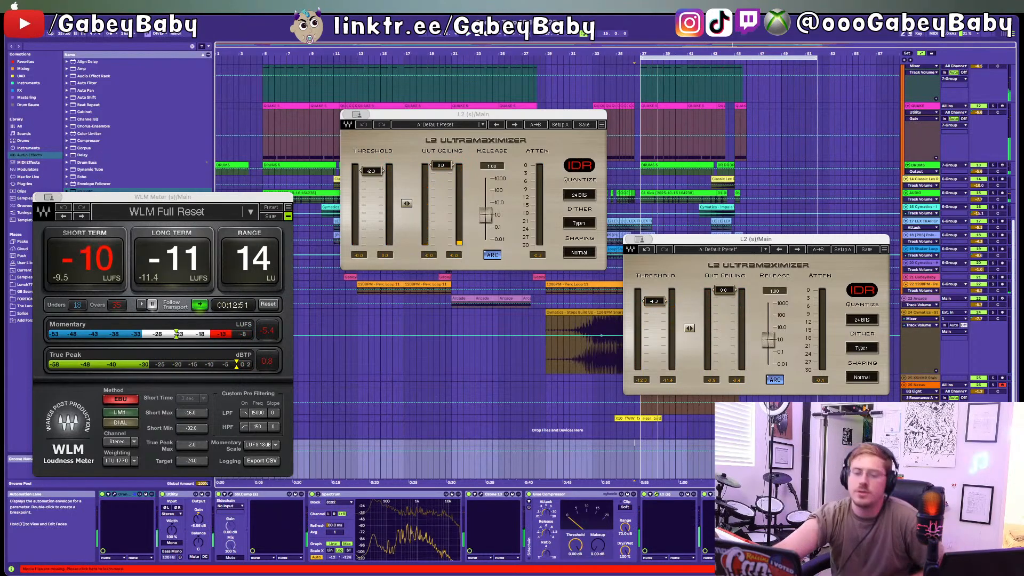
key(super+alt+p)
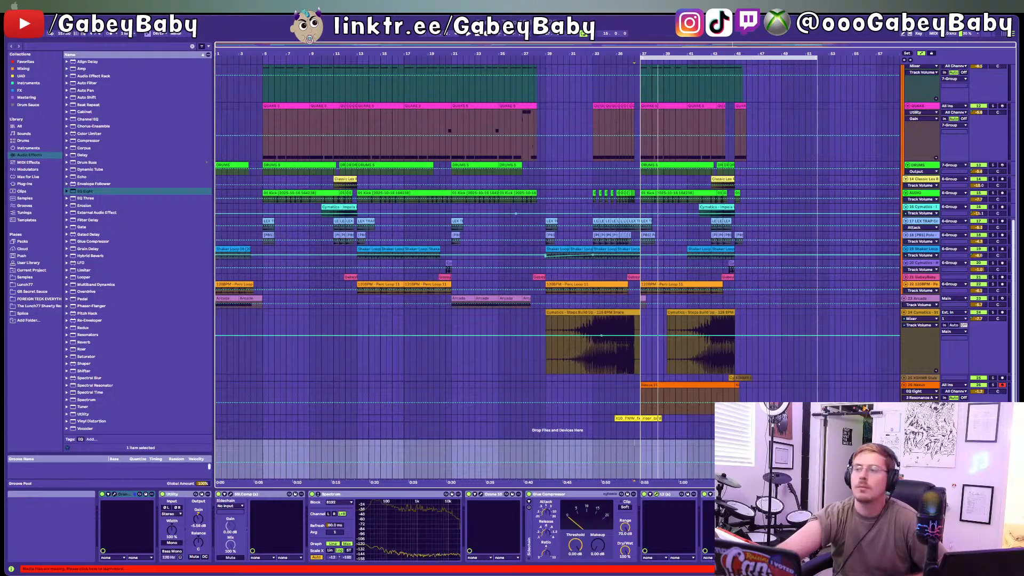
Step: Add the RPM_Another Level Up_155bpm_Ebm reference file as a new audio track below the arrangement, and play it soloed
drag(127, 468, 253, 410)
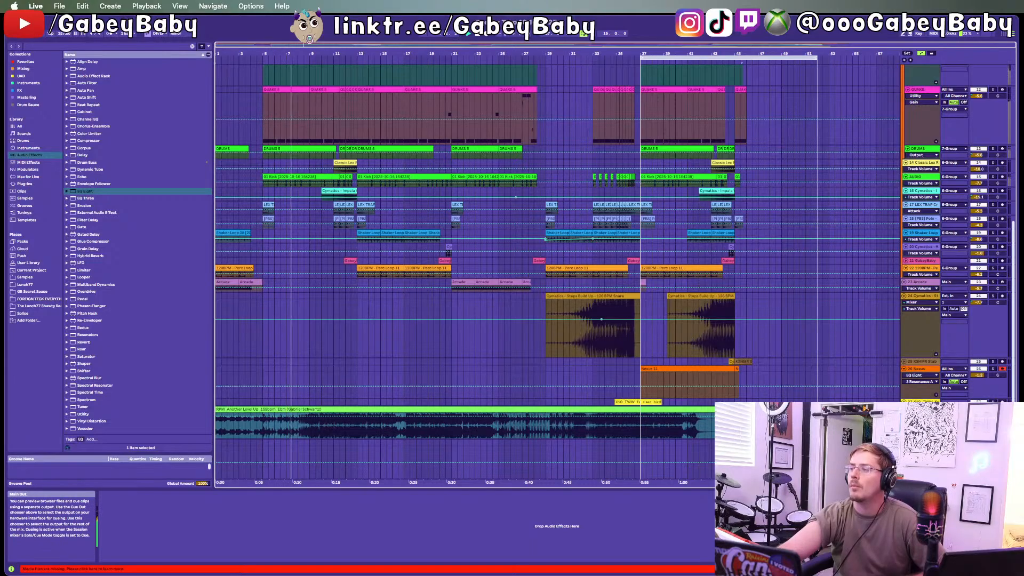
scroll(960, 394, down, 1)
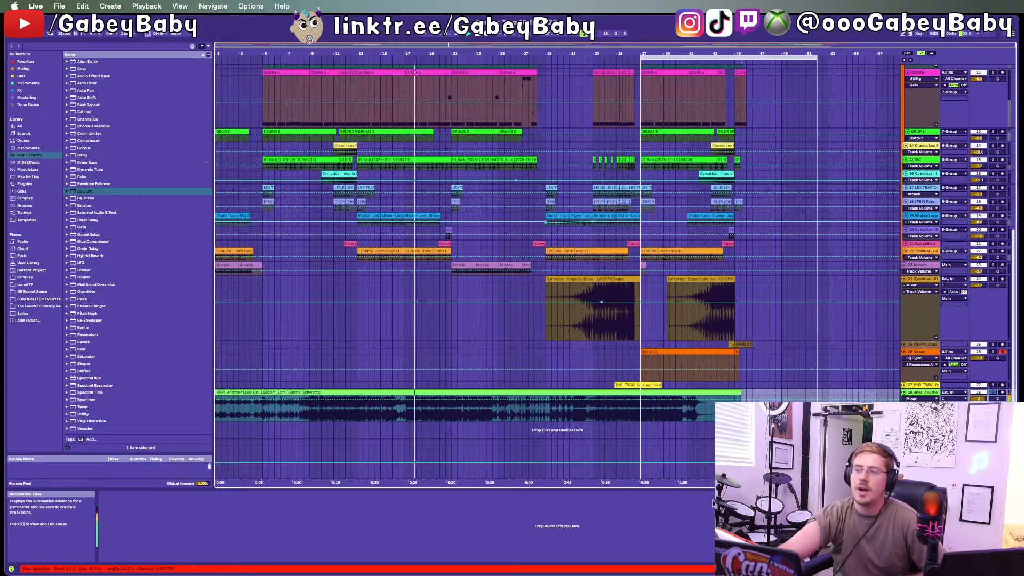
click(995, 392)
key(space)
key(space)
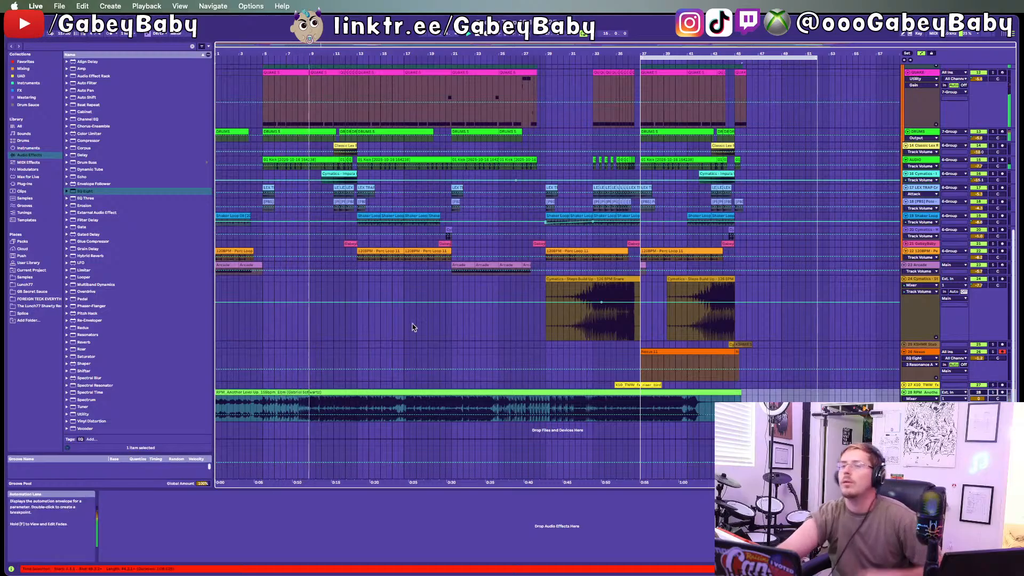
Step: Find the plug-in WLM Meter (s) by searching for wlm, and load it on the reference track
click(48, 46)
text(wlm)
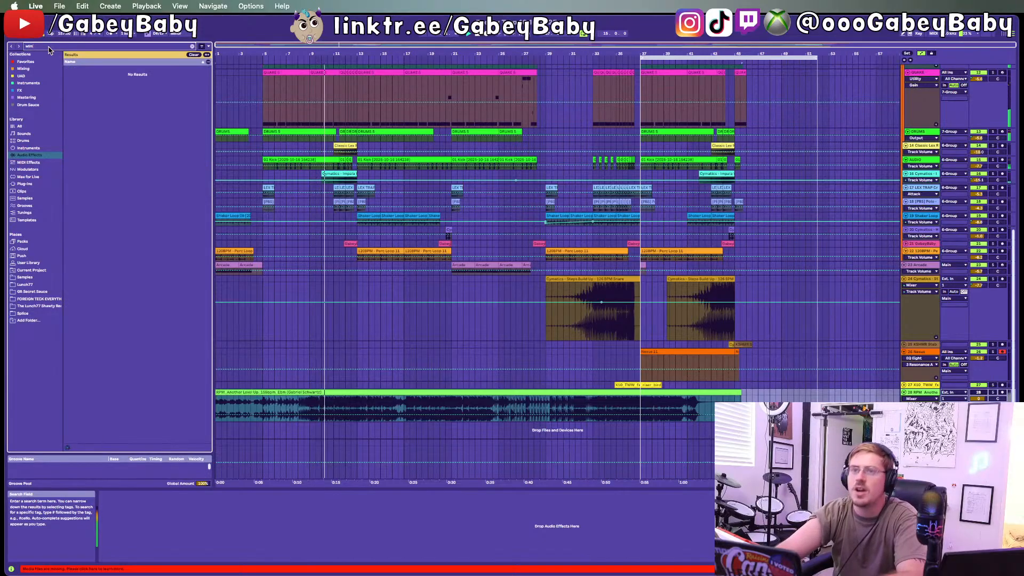
click(33, 185)
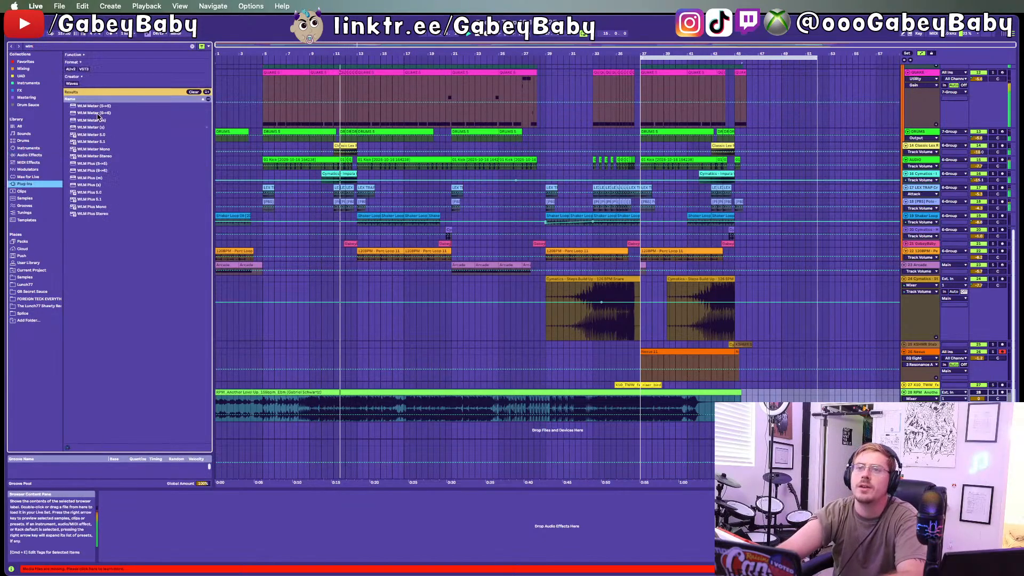
click(89, 127)
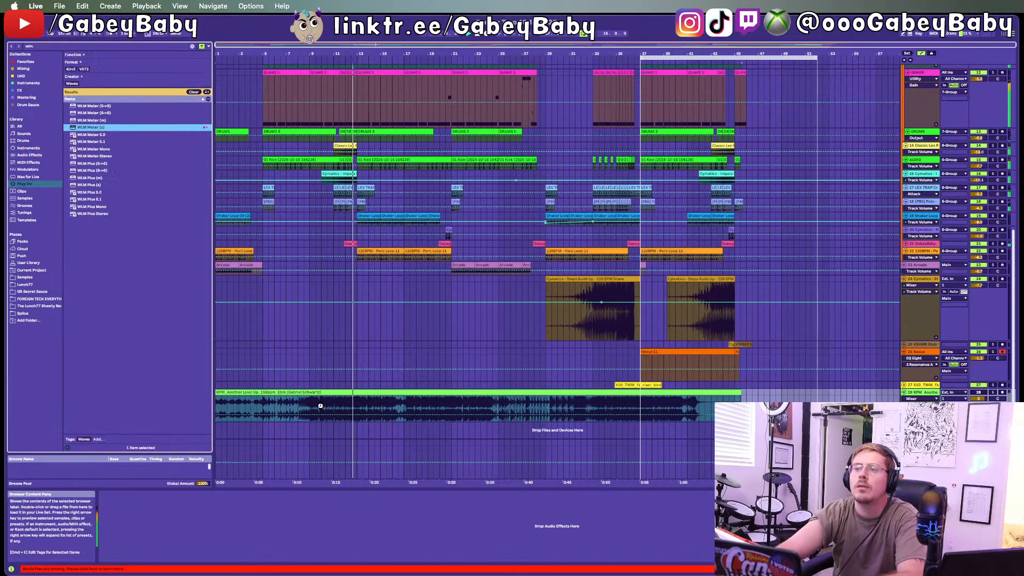
key(Return)
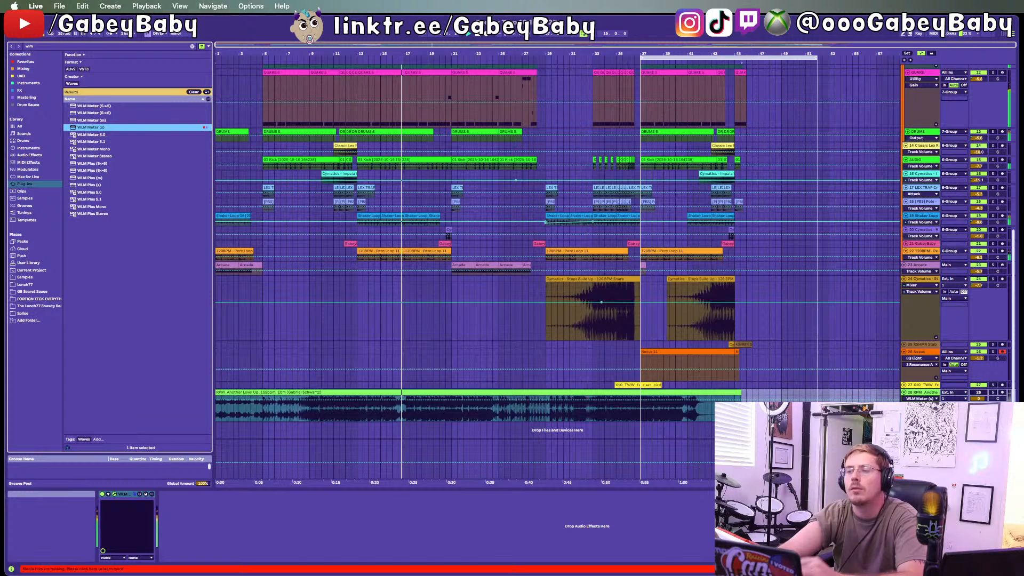
Step: On the Main track, set the first L2 Ultramaximizer's threshold to -1.2 dB and the second one's to -3.3 dB
click(921, 443)
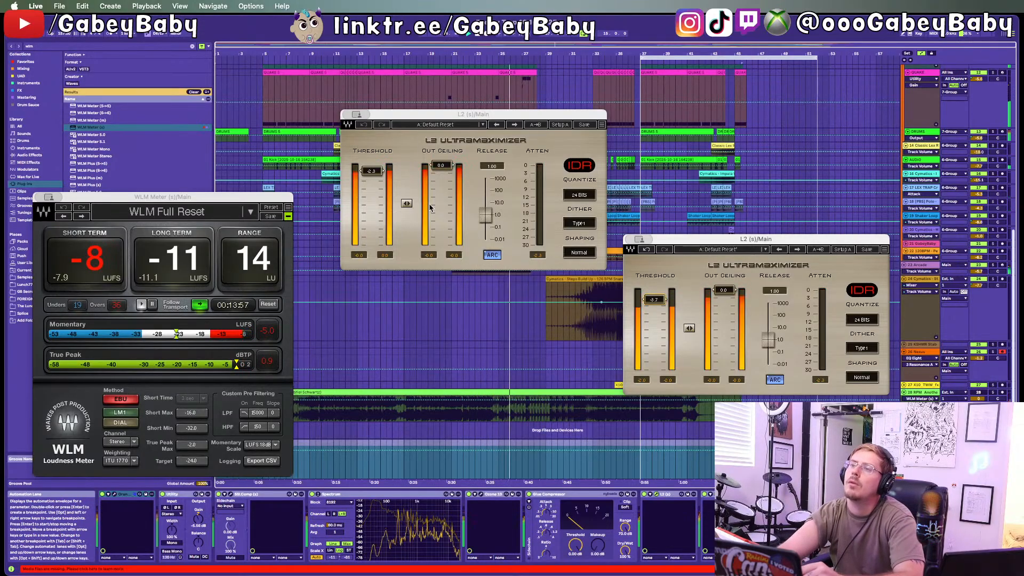
click(377, 171)
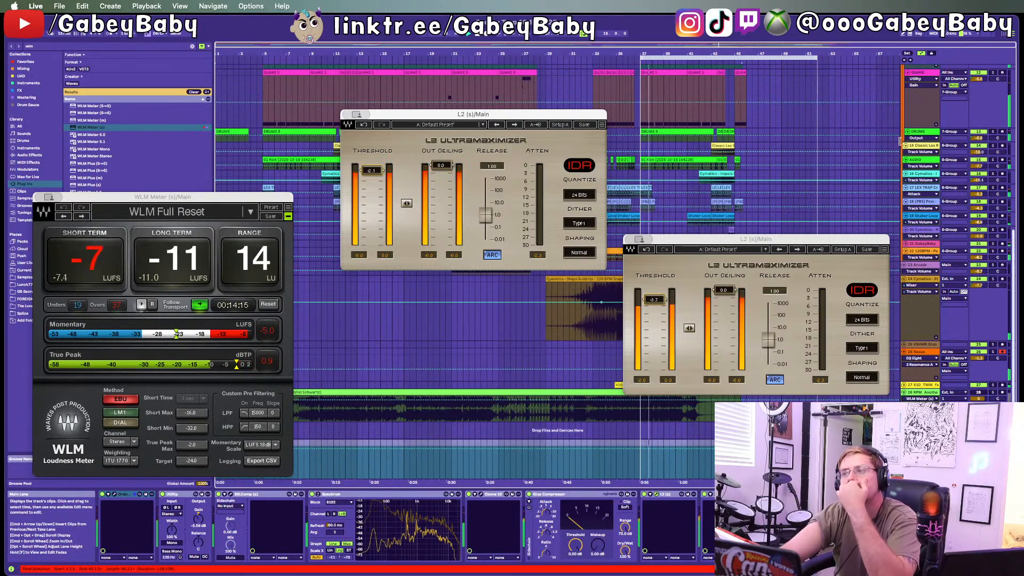
click(650, 298)
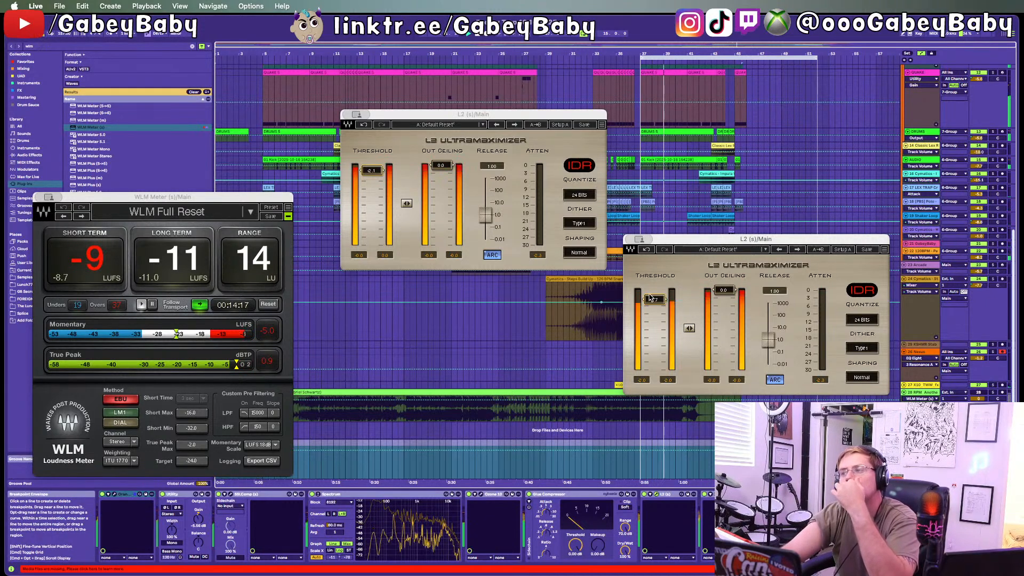
drag(651, 297, 650, 296)
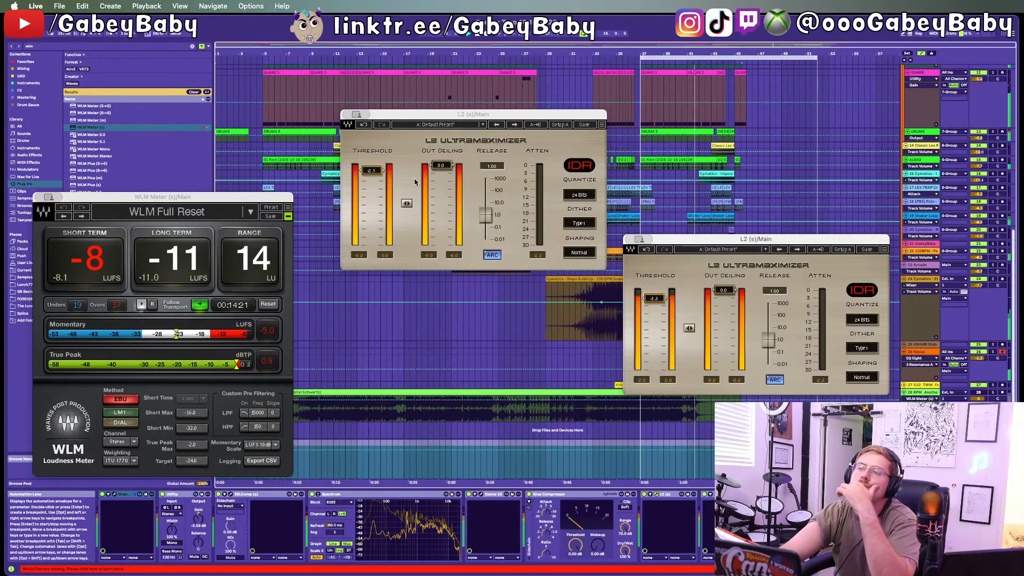
drag(374, 178, 375, 178)
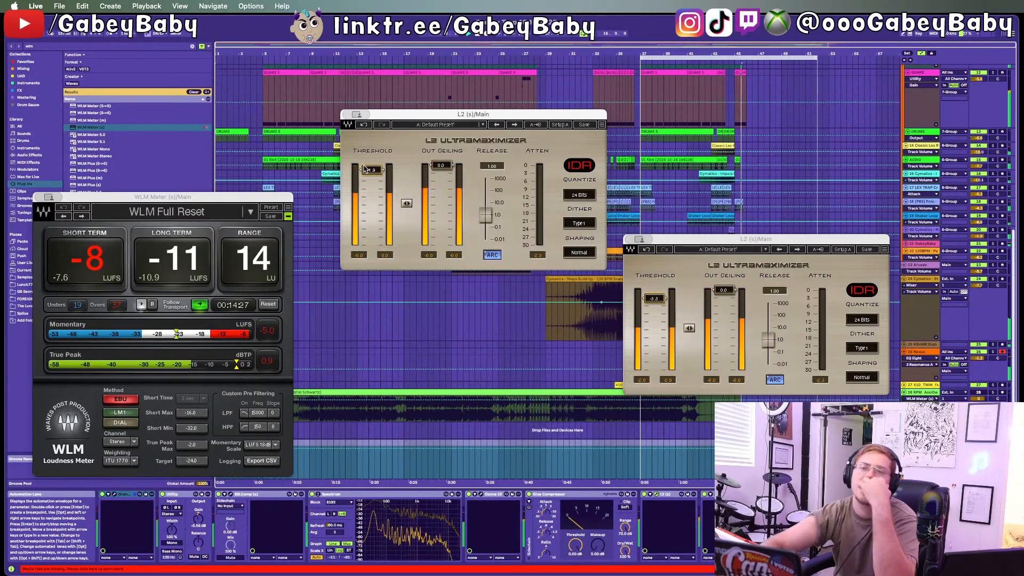
drag(365, 167, 365, 166)
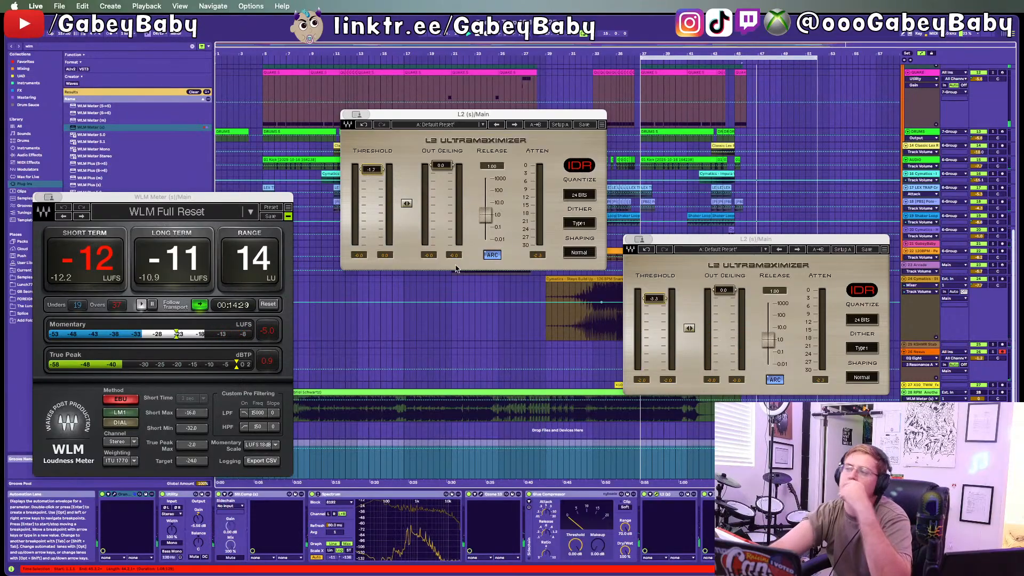
Step: Close the WLM meter and both L2 windows, and fold the Cymatics build-up track
click(40, 191)
click(40, 198)
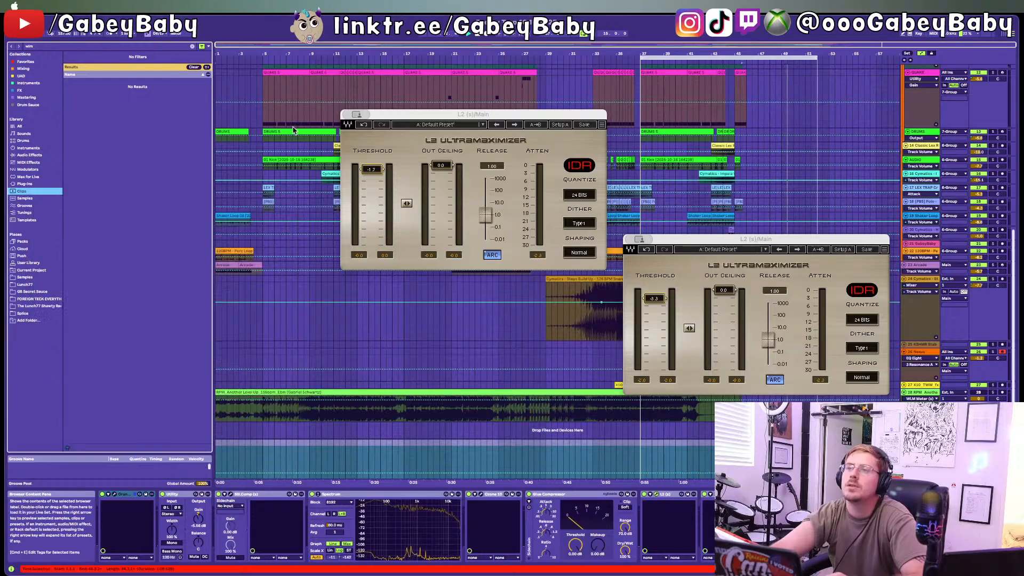
click(348, 114)
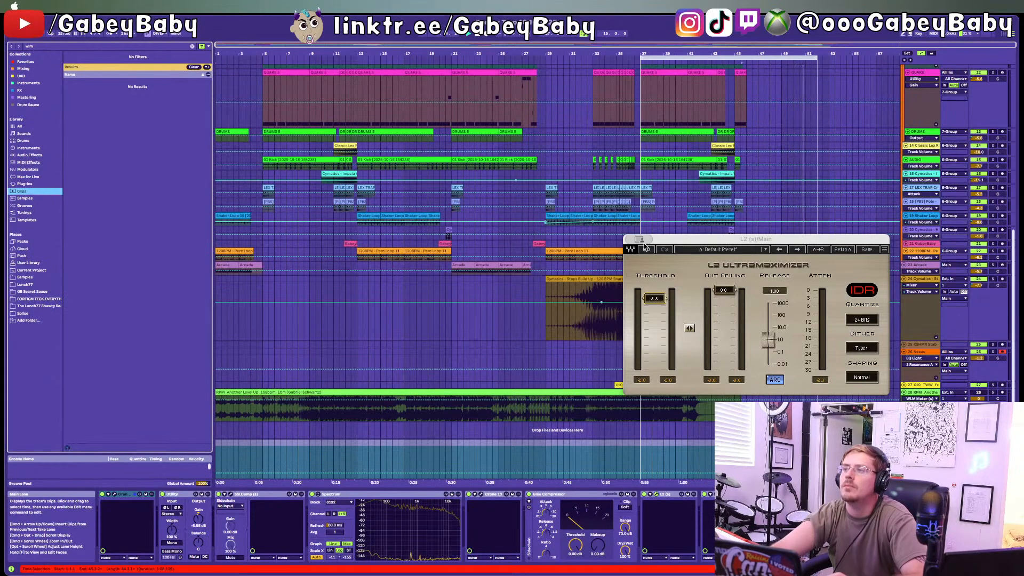
click(631, 239)
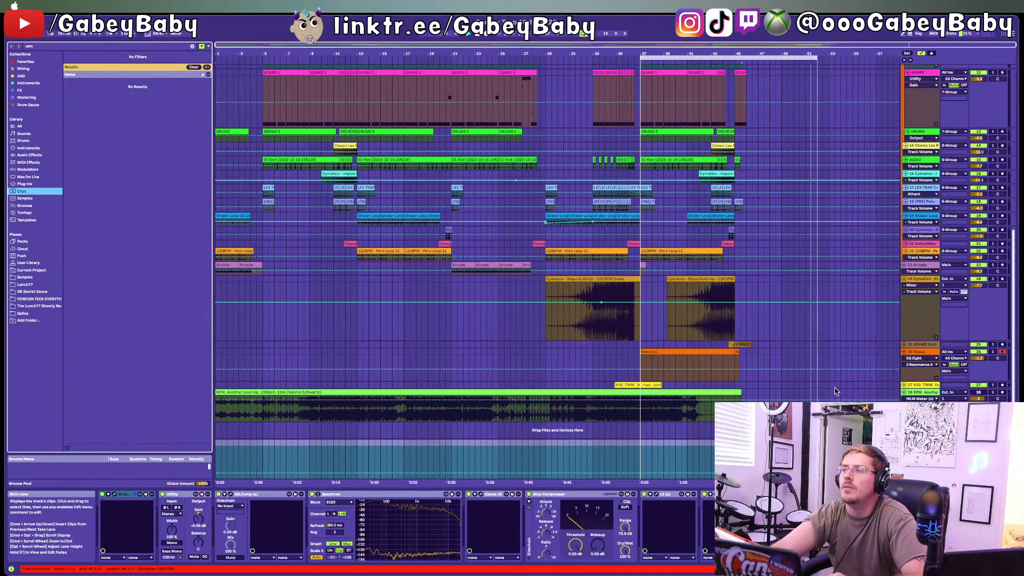
click(903, 279)
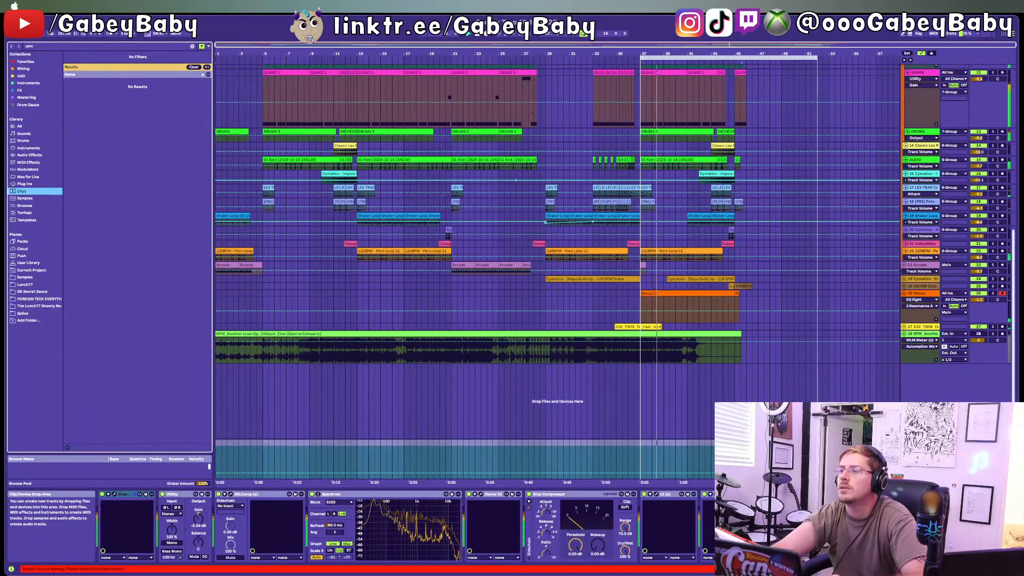
Step: Stop playback, select the whole arrangement up to bar 49, and start exporting the Main track with the existing settings
click(978, 449)
key(space)
click(920, 335)
click(780, 270)
key(super+a)
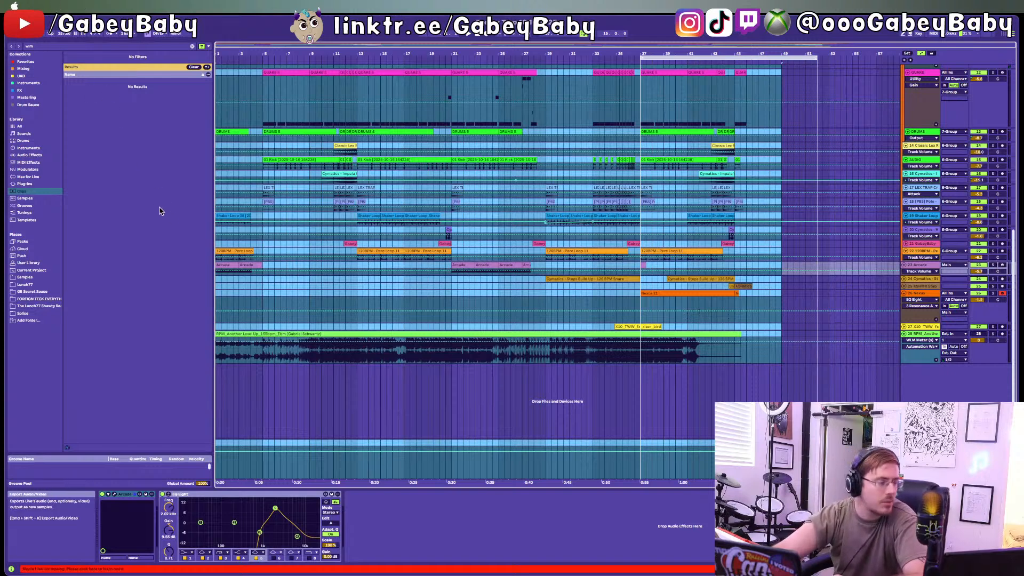
key(super+shift+r)
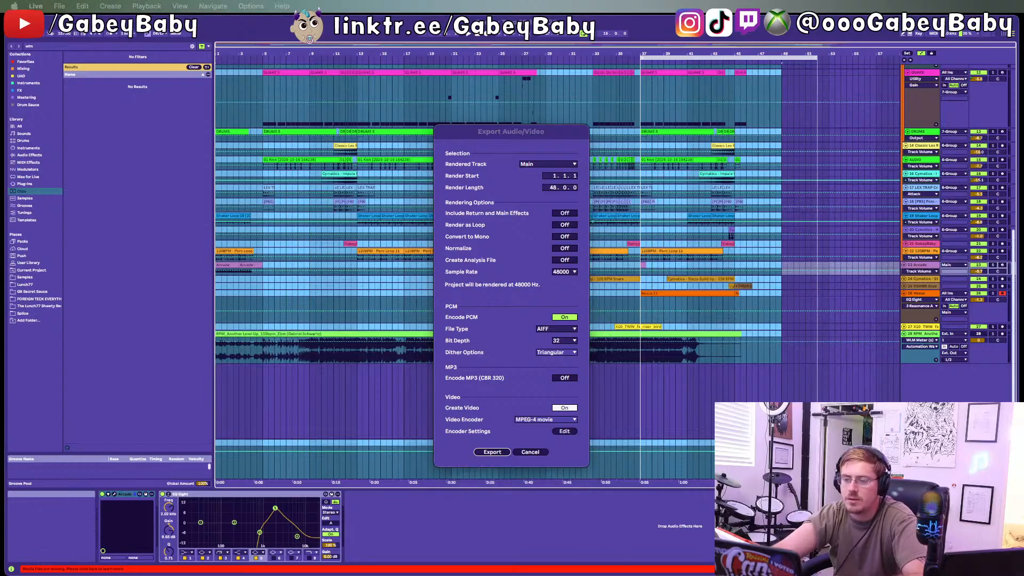
click(493, 450)
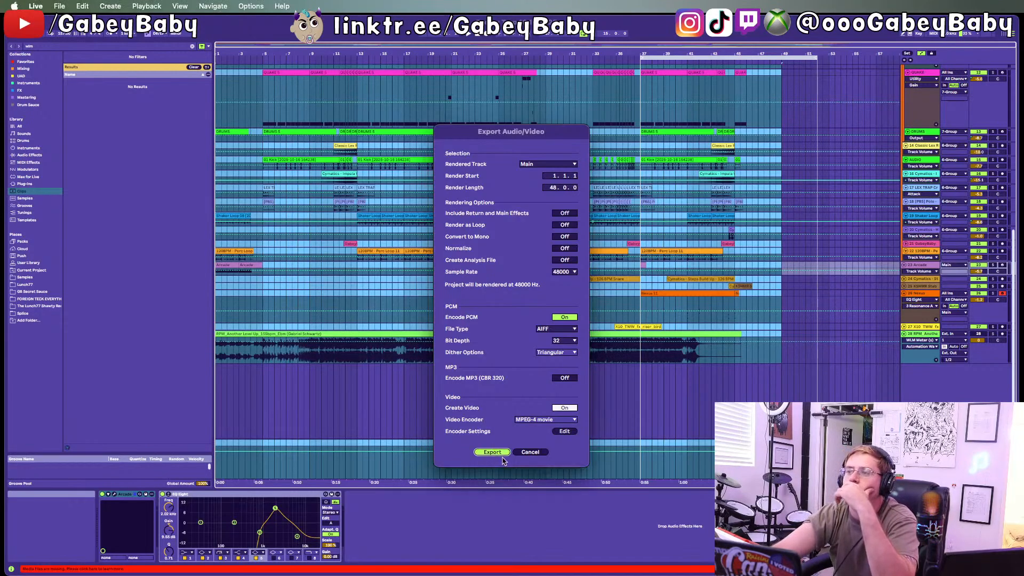
click(502, 454)
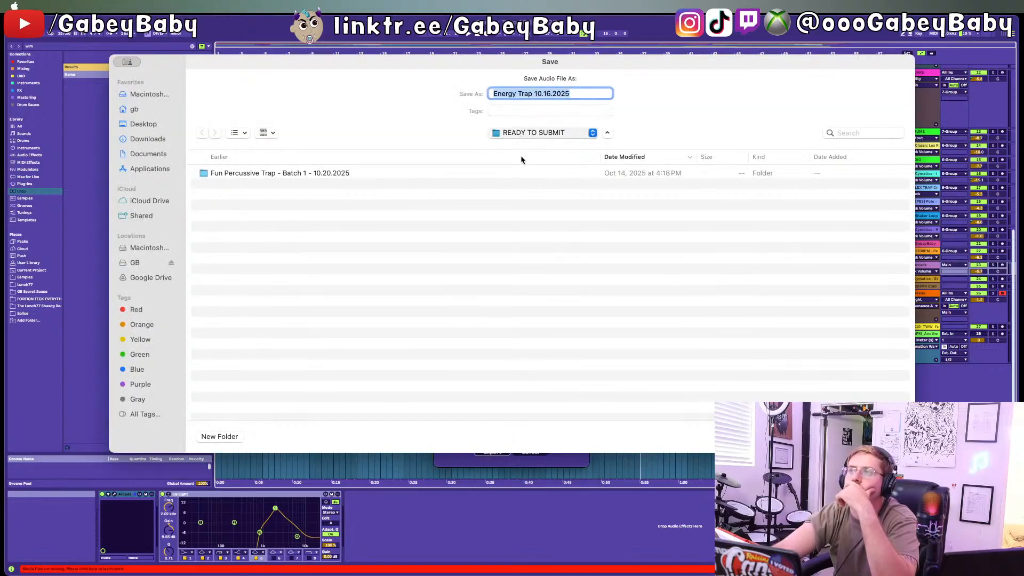
Step: Look through the REVISIONS and READY TO SUBMIT folders for a place to save the export
double_click(238, 204)
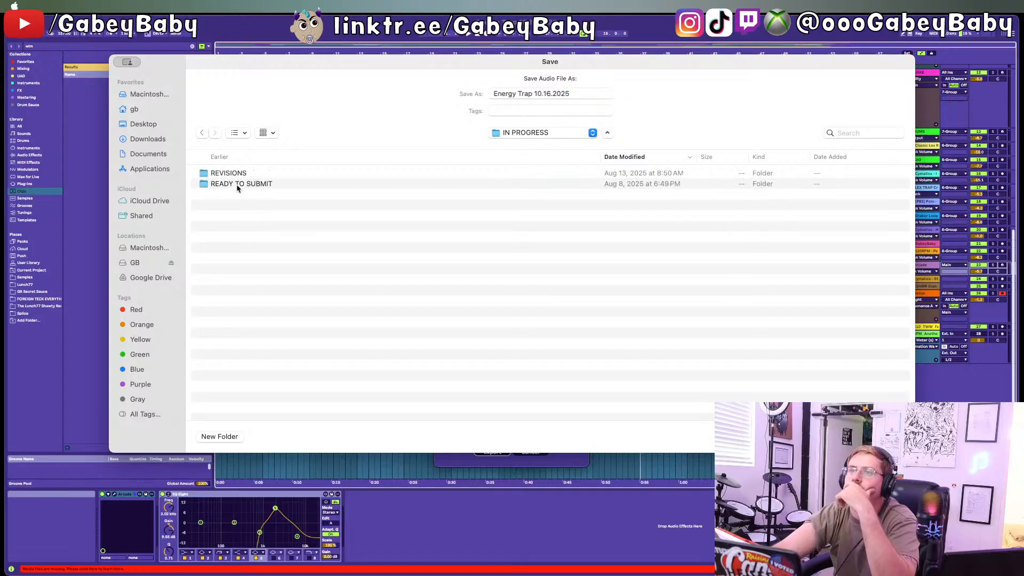
double_click(238, 184)
double_click(269, 176)
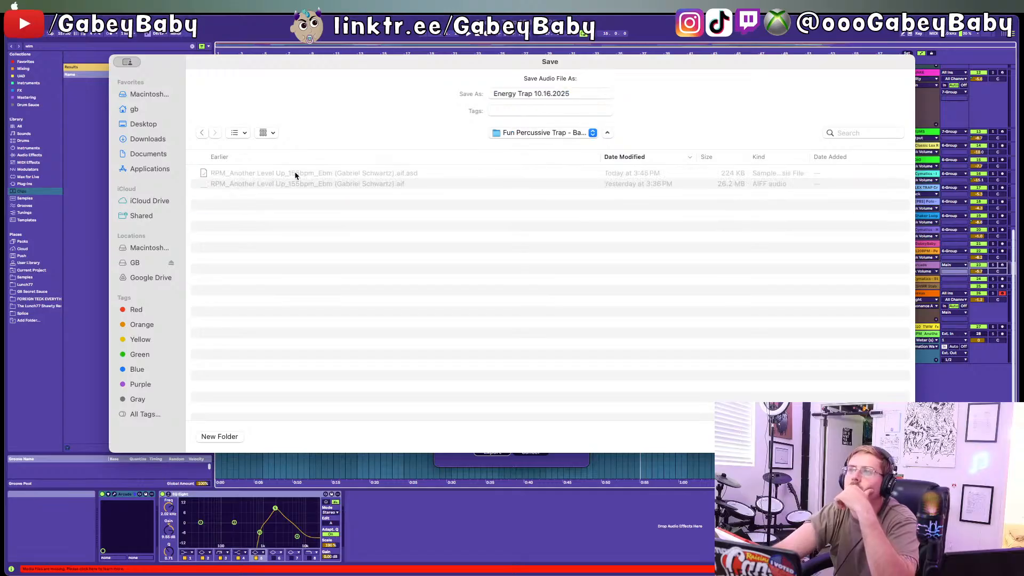
click(202, 132)
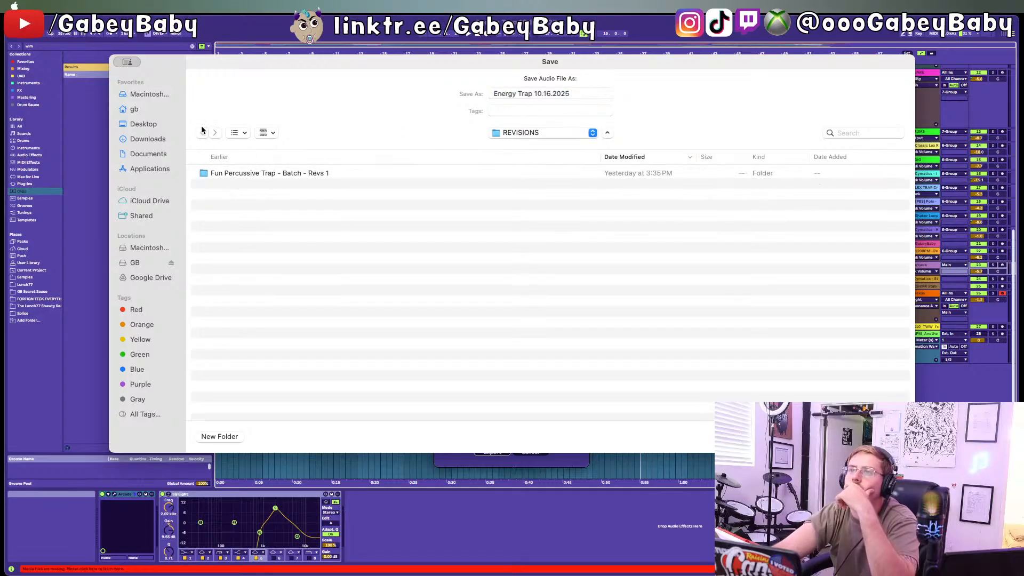
click(202, 132)
double_click(235, 173)
click(202, 134)
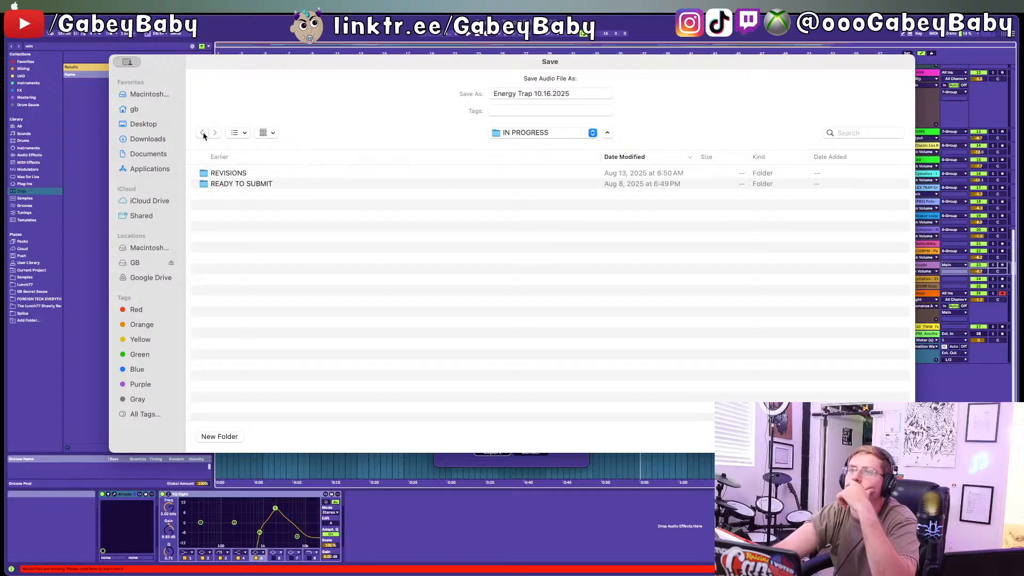
Step: Reuse the name of the existing RPM_Chop It Up_157bpm_Ebm file from the READY TO SUBMIT batch folder for the export
click(224, 178)
double_click(222, 184)
double_click(234, 174)
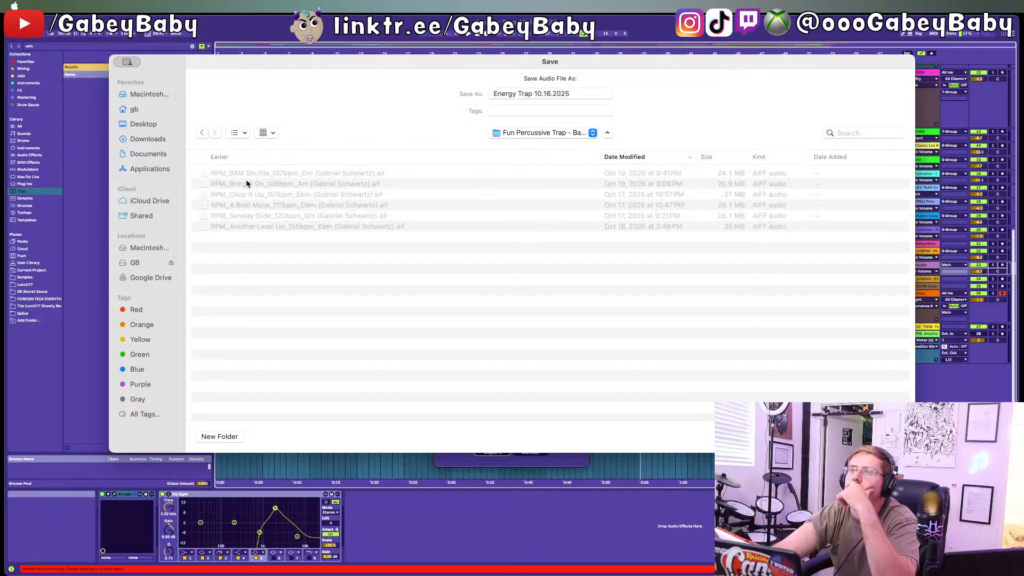
Step: Save the export in REVISIONS under Fun Percussive Trap - Batch - Revs 1, adding v1.2 after Ebm in its name, and clear the selection
click(202, 133)
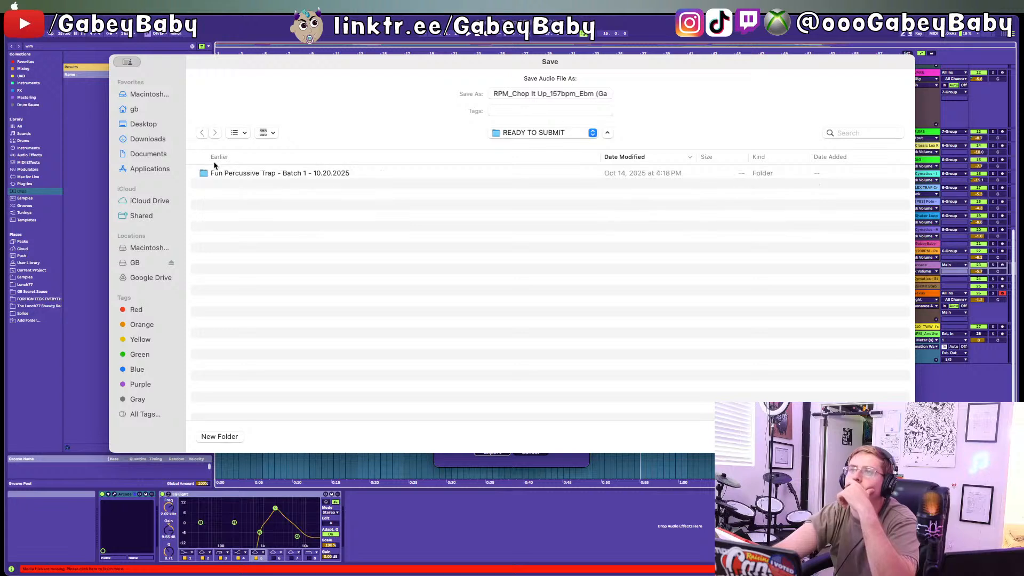
click(203, 133)
click(218, 173)
double_click(218, 173)
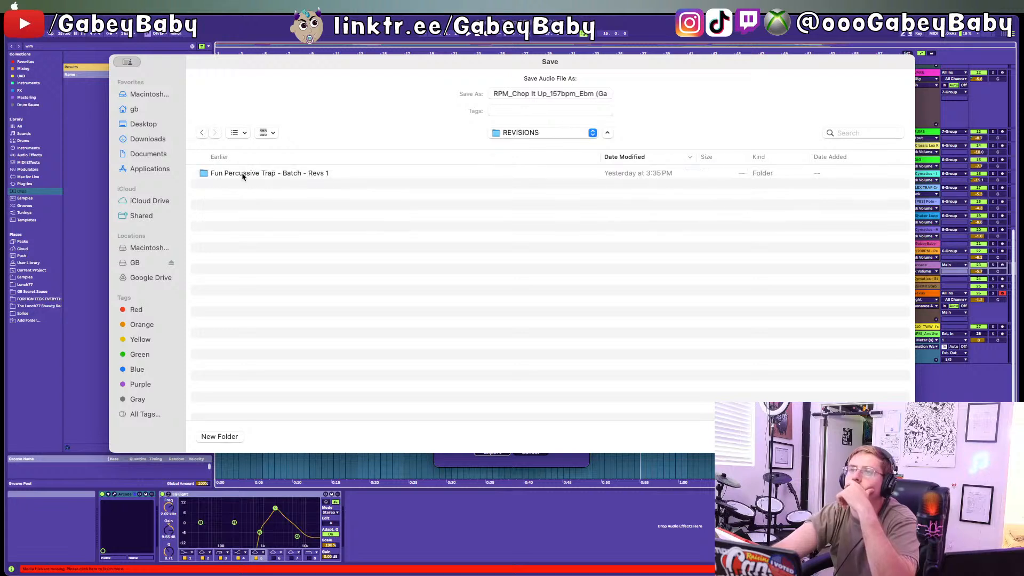
double_click(263, 176)
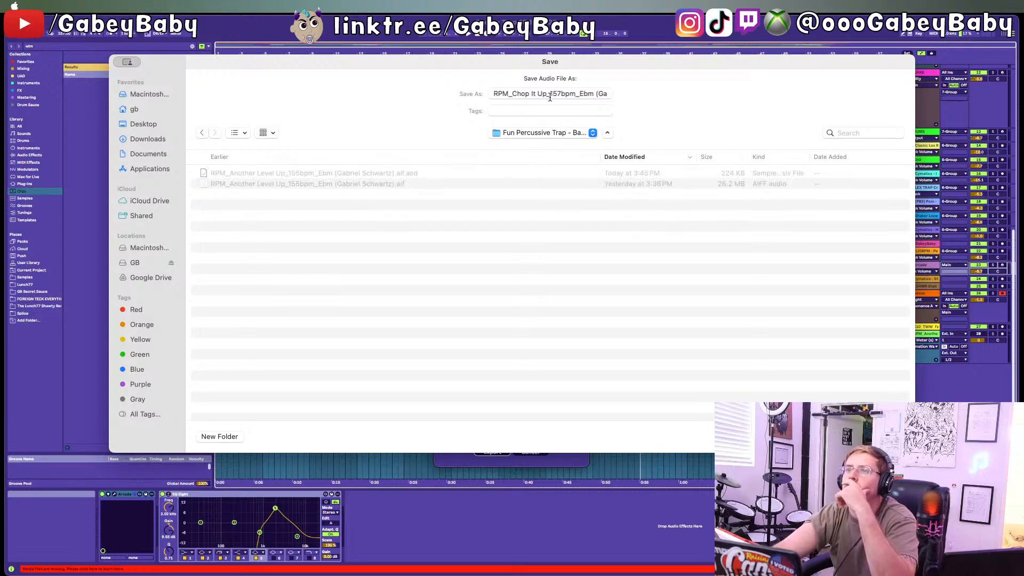
drag(549, 96, 567, 98)
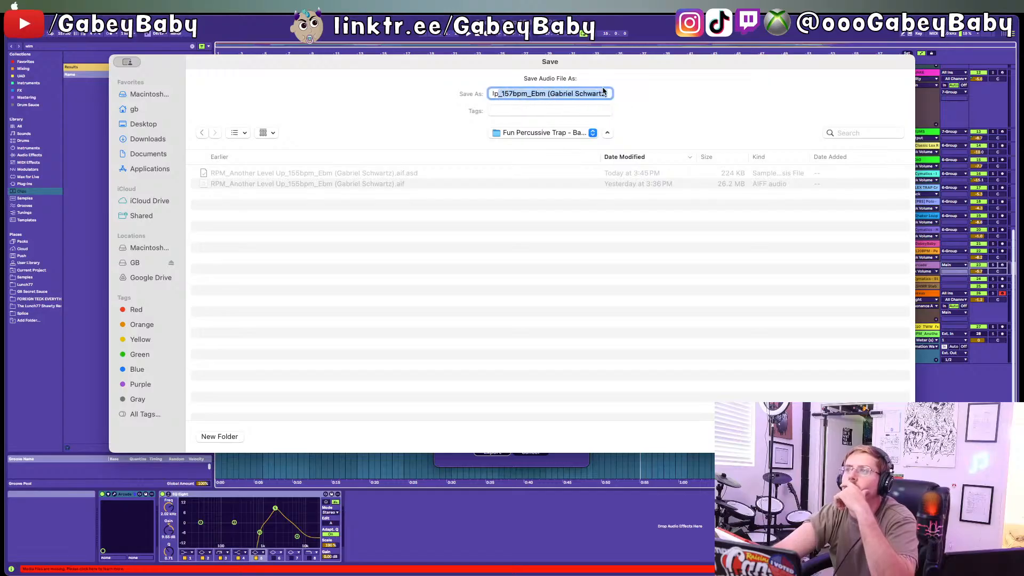
click(592, 97)
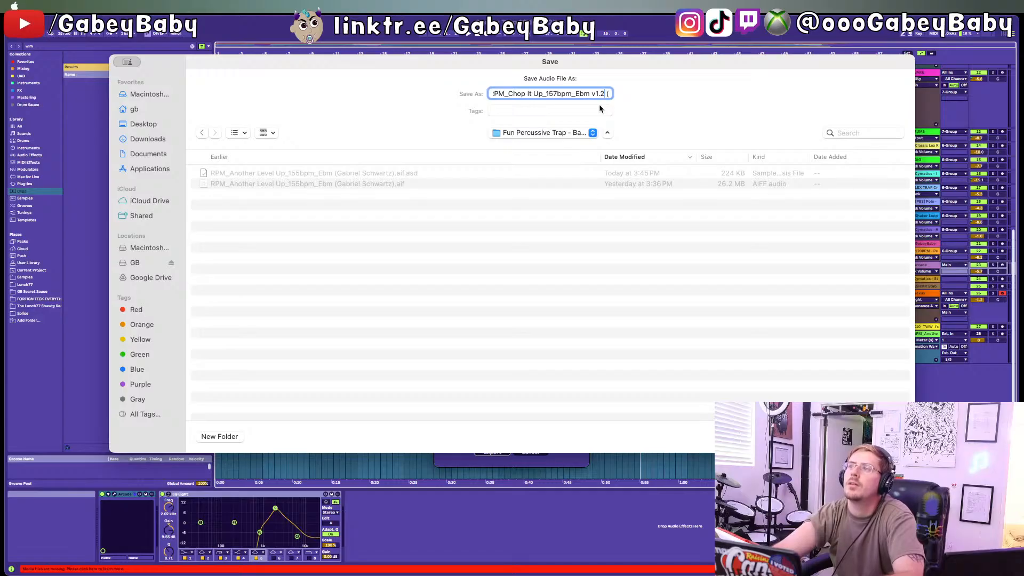
key(Return)
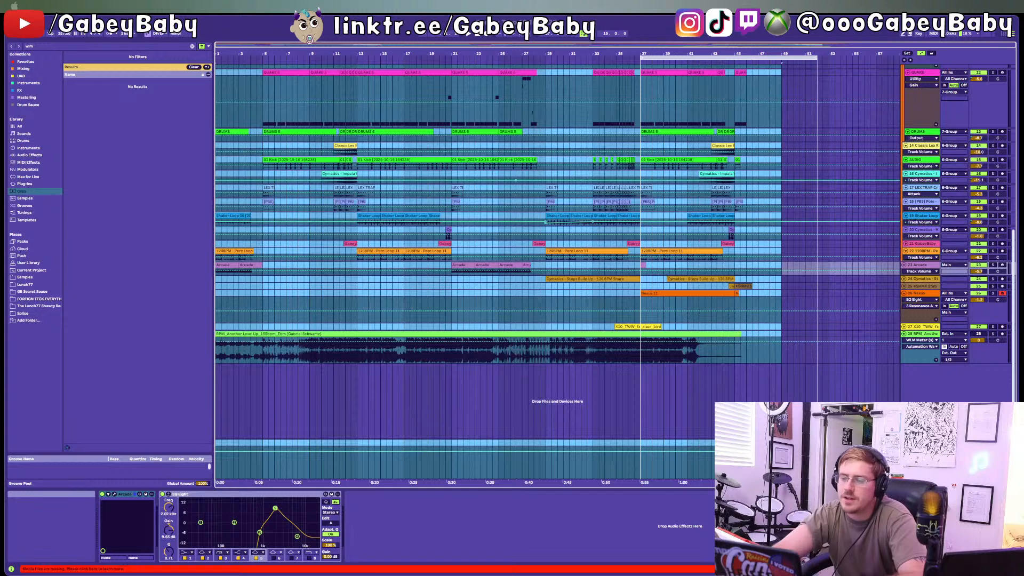
click(509, 402)
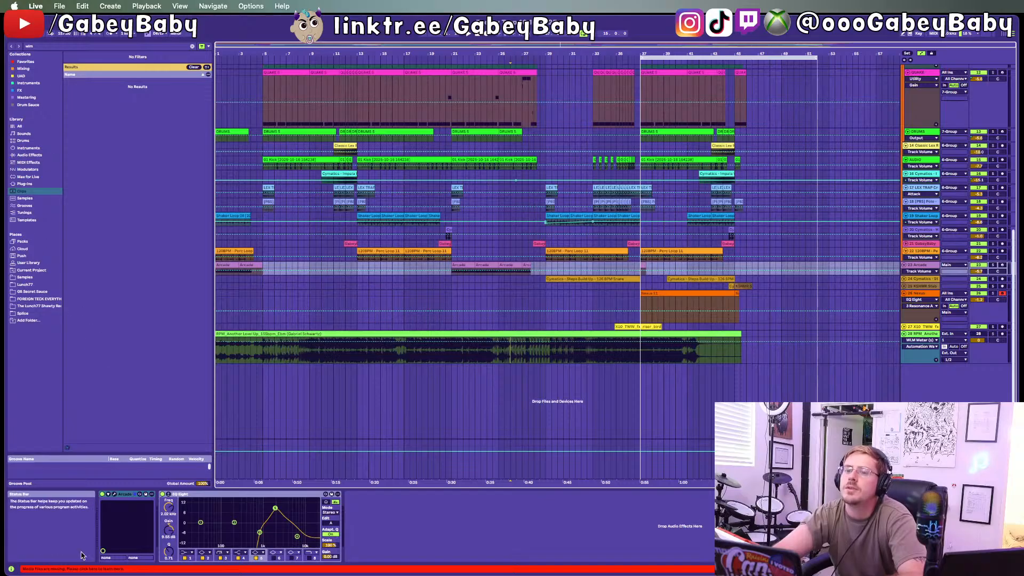
Step: Open the next beat's recent set and play it from the beginning while looking over its tracks
click(59, 6)
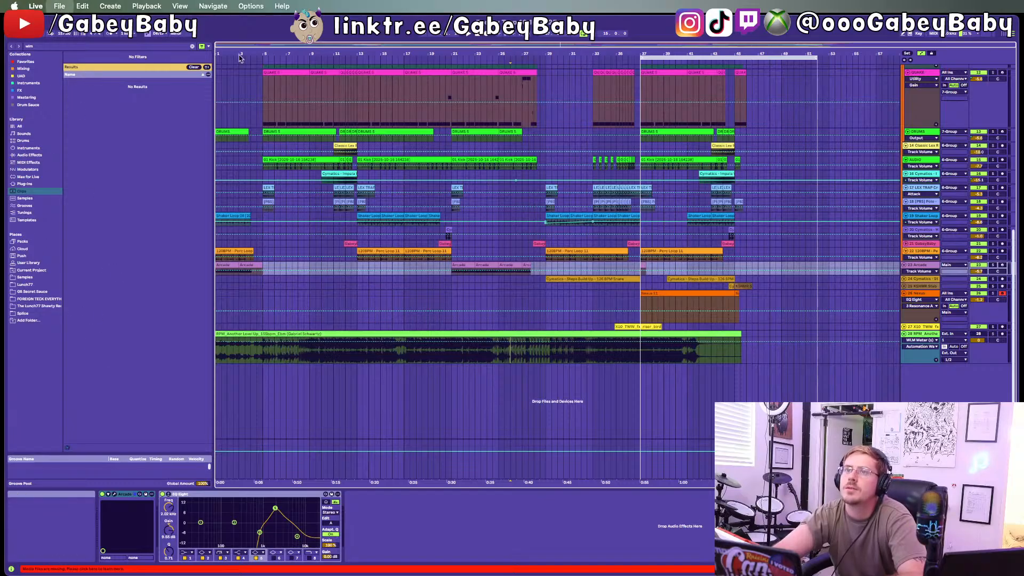
click(236, 133)
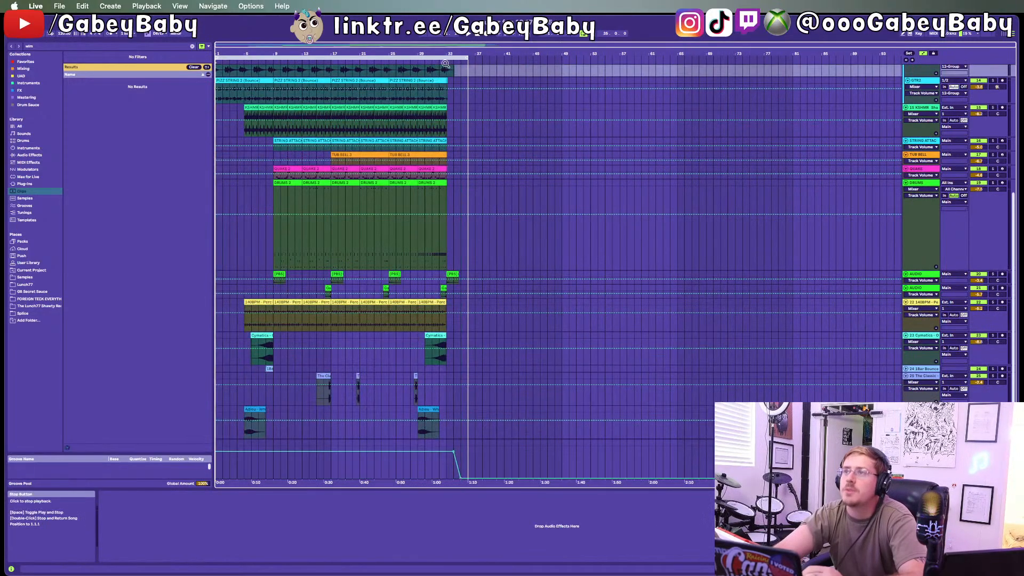
scroll(307, 312, up, 10)
scroll(305, 312, down, 4)
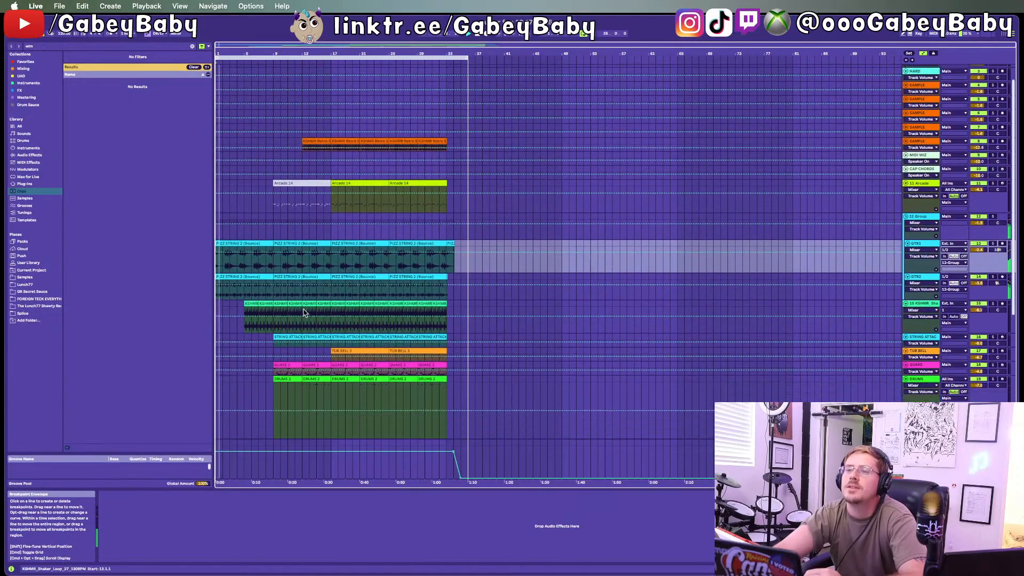
scroll(305, 312, up, 5)
scroll(304, 313, down, 7)
scroll(304, 312, left, 4)
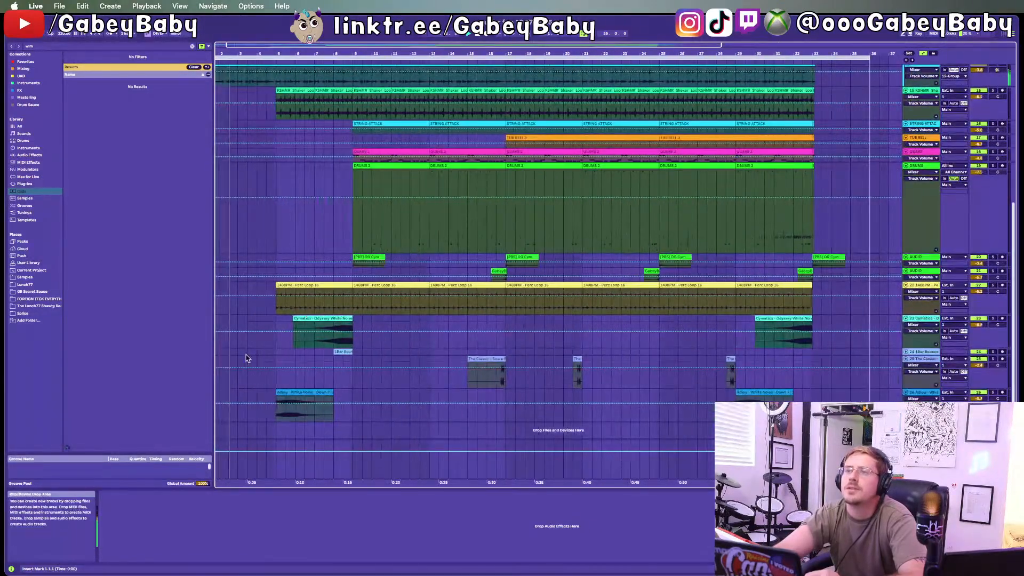
scroll(247, 358, up, 8)
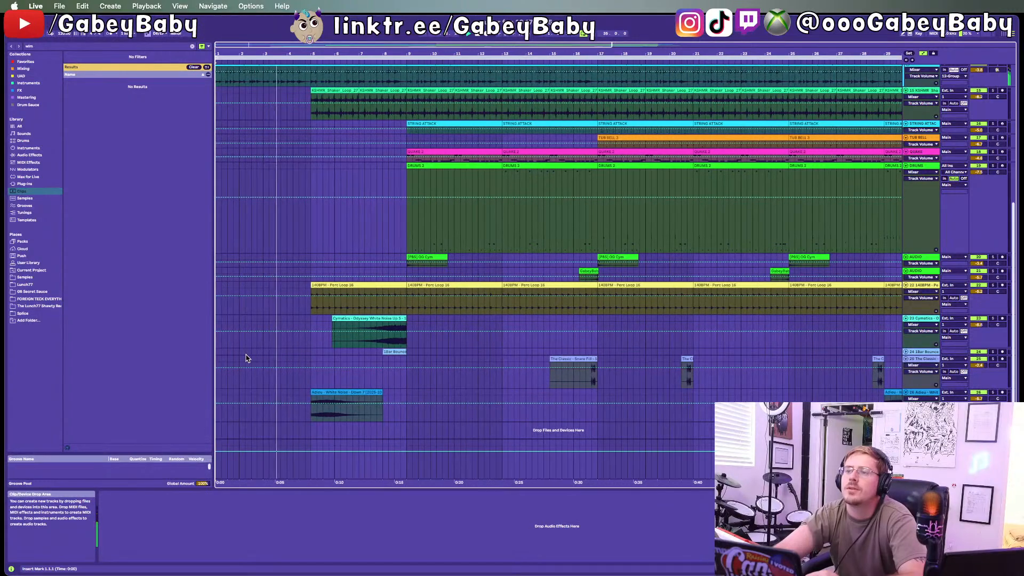
scroll(299, 320, up, 2)
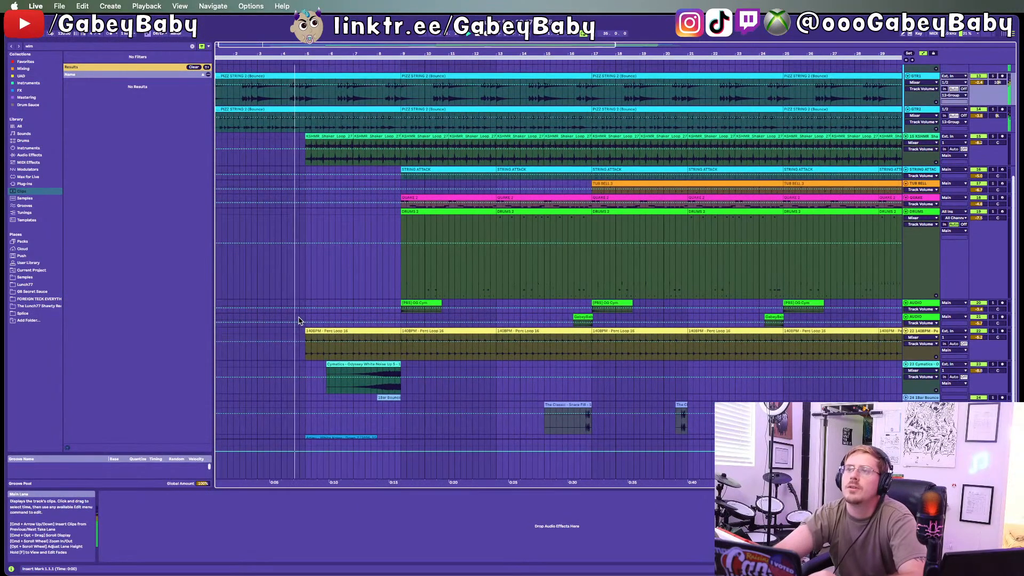
scroll(299, 320, down, 1)
scroll(299, 320, left, 1)
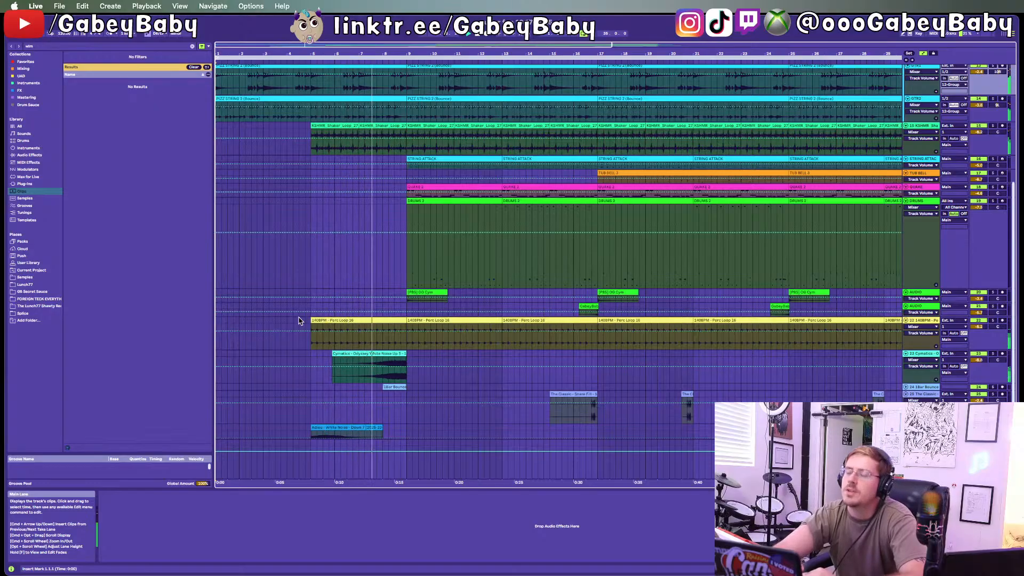
Step: Fold the last two effect tracks and add the RPM_Another Level Up file at bar 1 on a new audio track as the reference
click(905, 394)
click(906, 401)
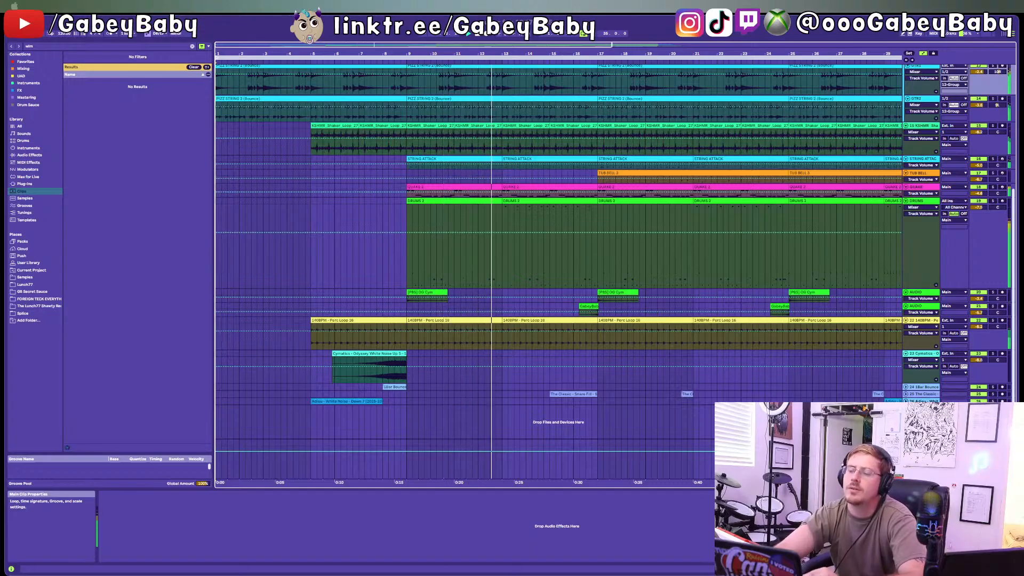
drag(397, 484, 218, 416)
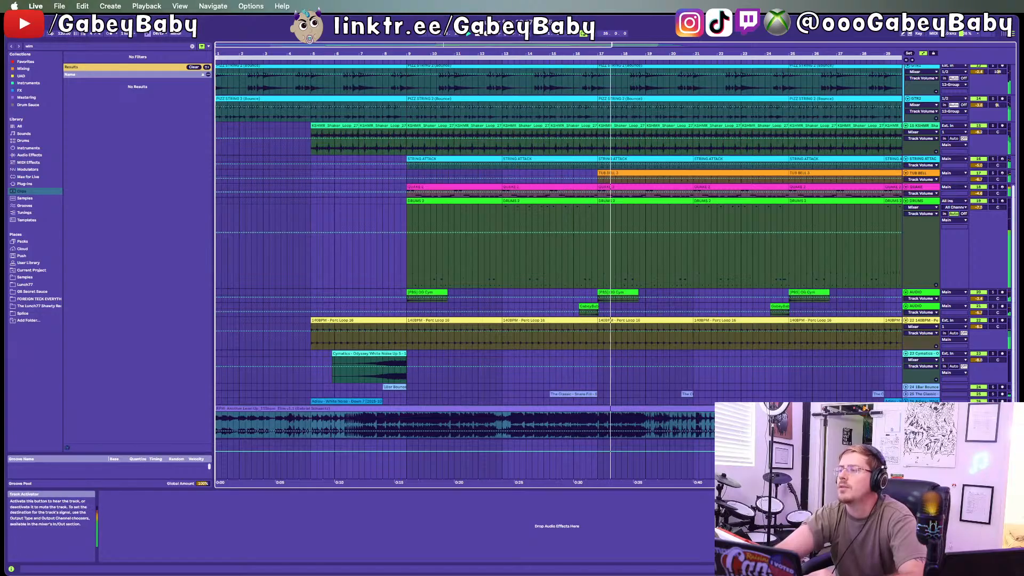
key(minus)
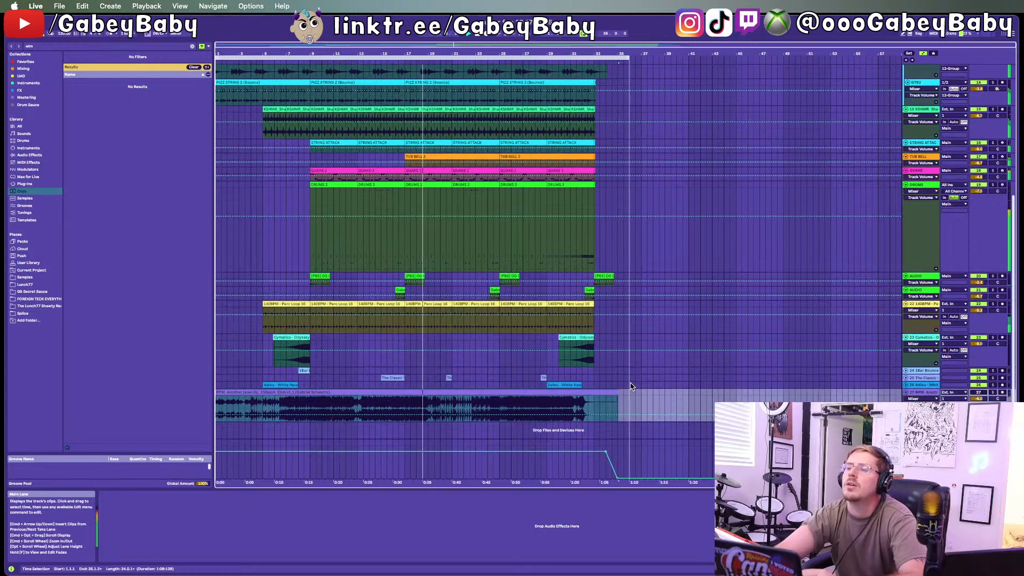
scroll(598, 385, down, 1)
click(597, 385)
scroll(596, 379, up, 5)
scroll(595, 373, down, 5)
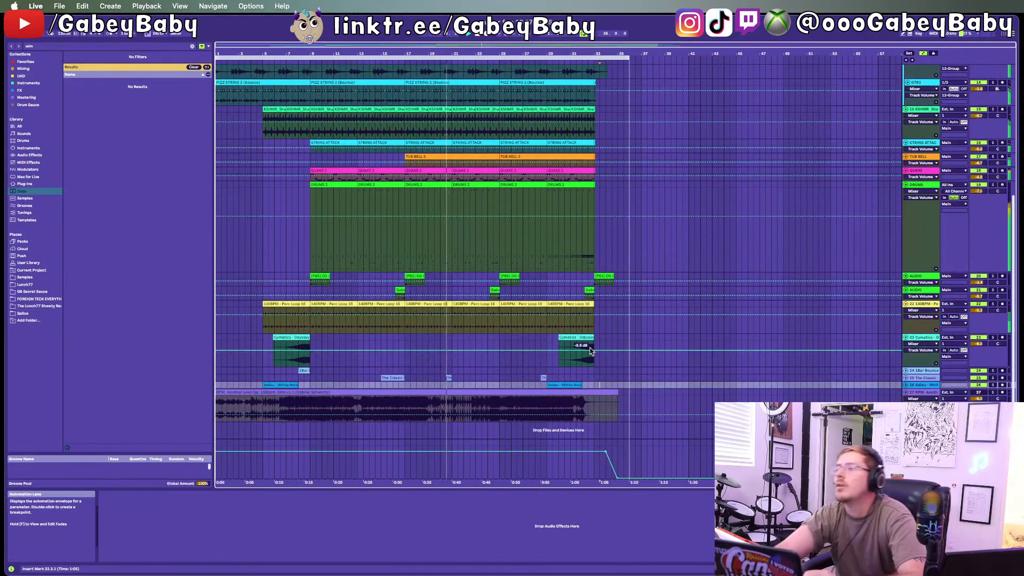
Step: Collapse all arrangement tracks to compact height
scroll(590, 348, up, 3)
click(659, 322)
key(alt+u)
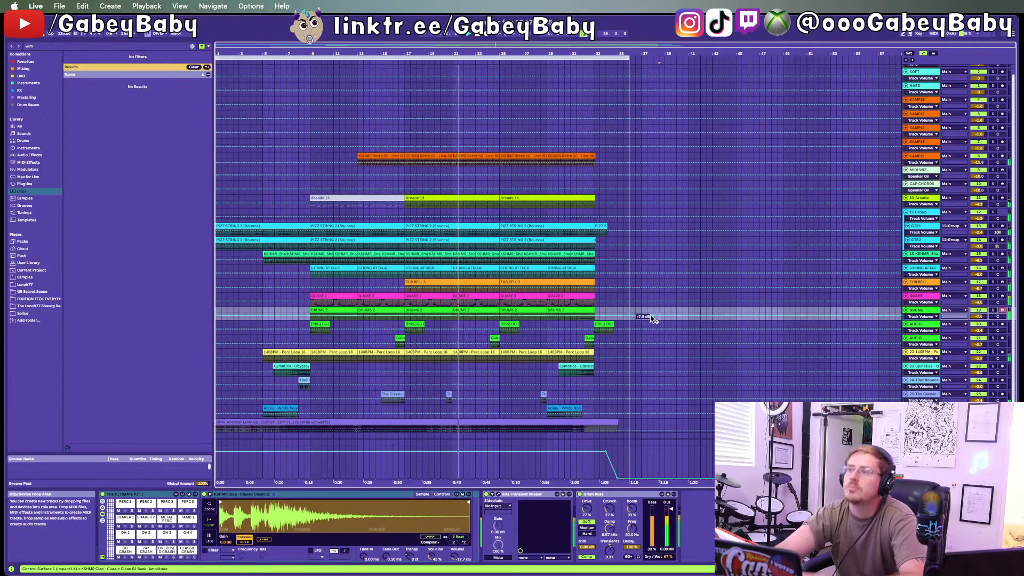
Step: Delete the four empty SAMPLE tracks and the unused MIDI WIZ and CAP CHORDS tracks
scroll(652, 319, down, 1)
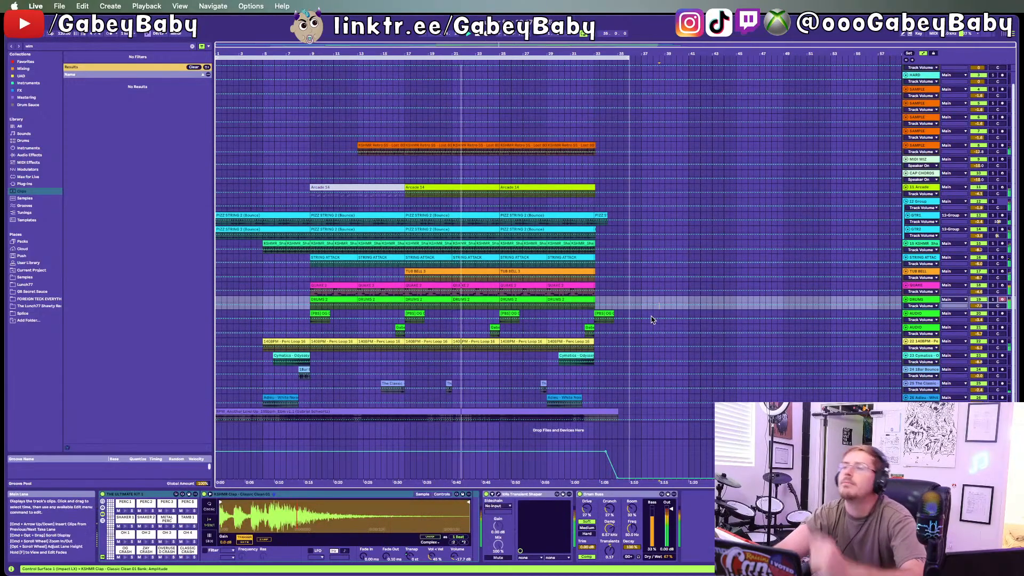
click(919, 89)
key(shift+Down)
key(shift+Down)
key(shift+Down)
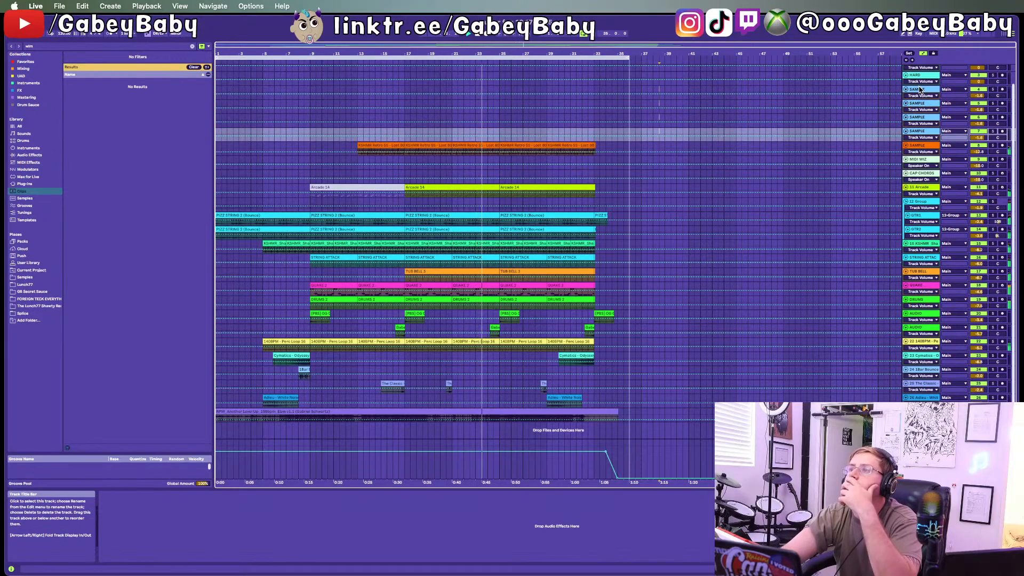
key(Delete)
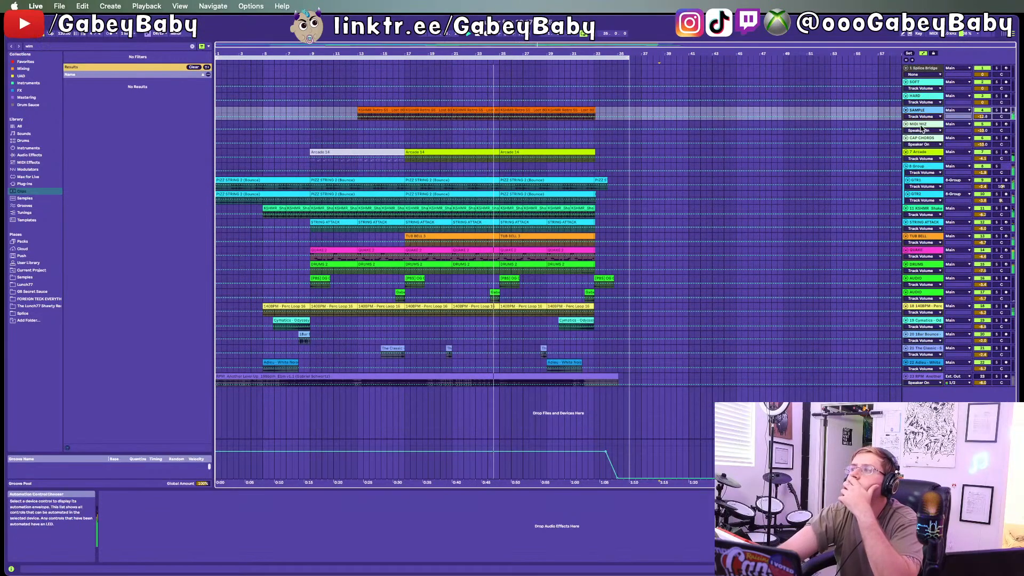
click(921, 128)
key(Delete)
key(Delete)
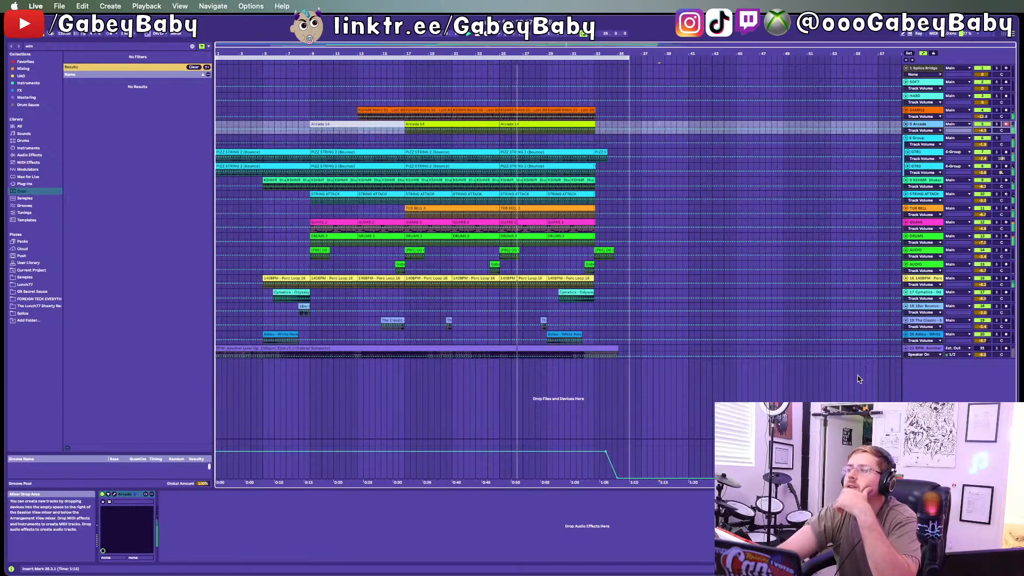
click(853, 352)
click(884, 413)
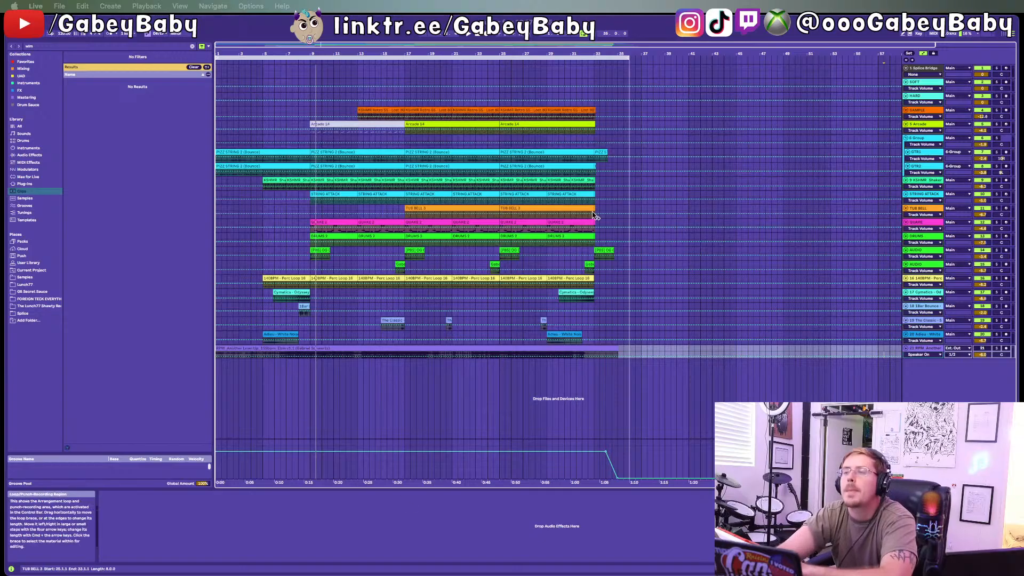
Step: Loop playback over the last Arcade clip, from bar 25 to bar 33, and solo the QUAKE track
click(532, 123)
click(533, 123)
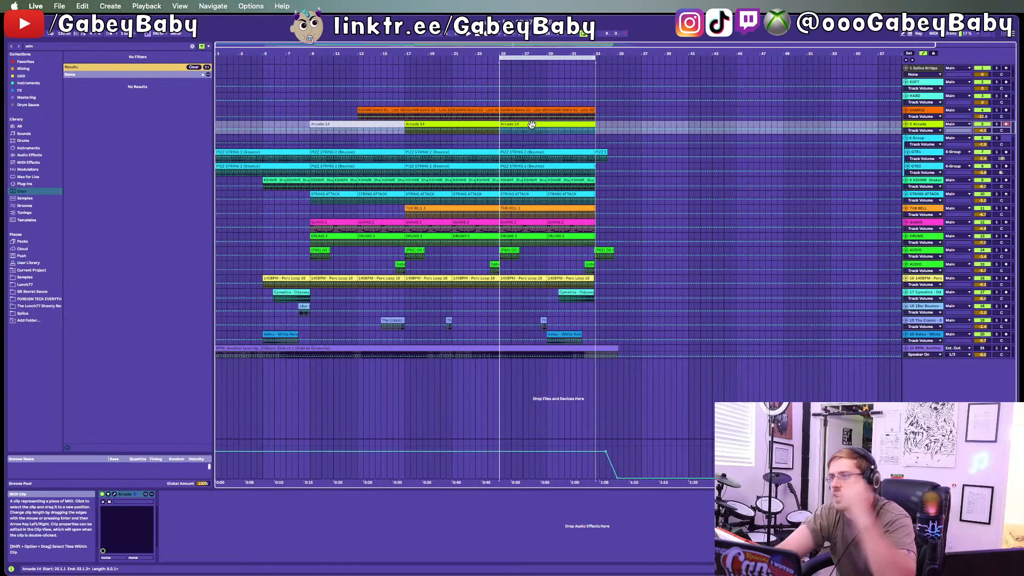
key(space)
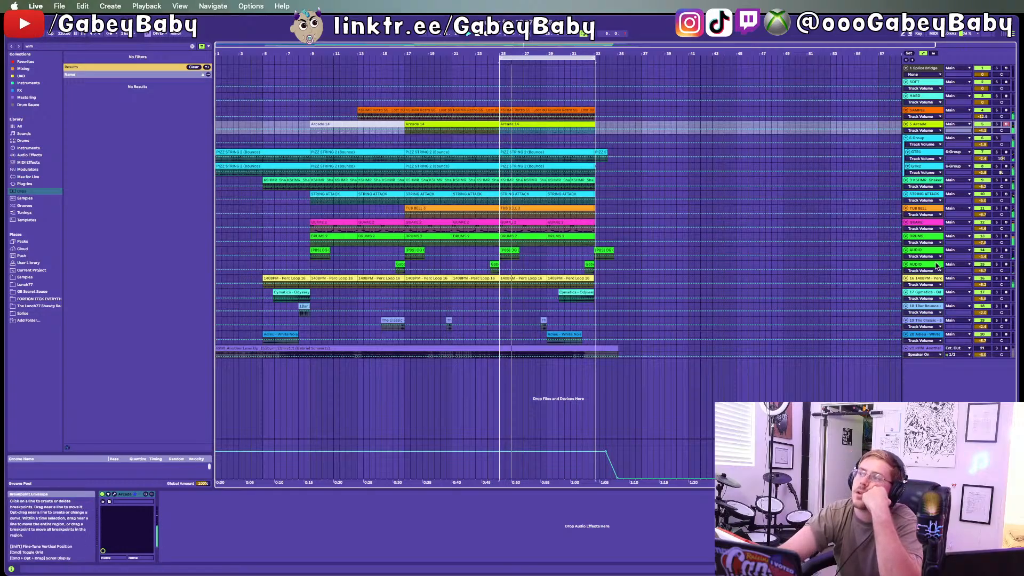
click(996, 222)
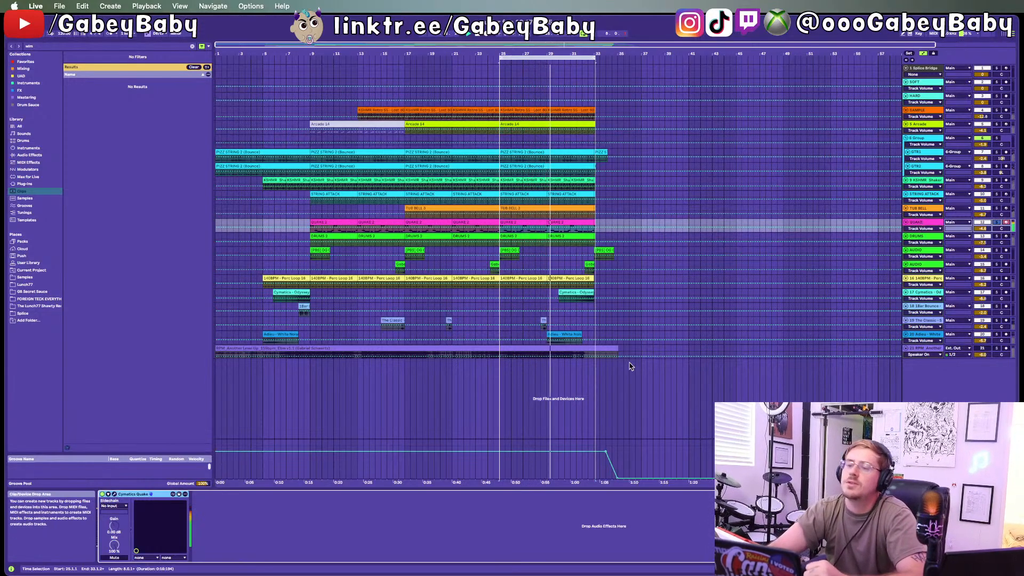
Step: Lower the QUAKE track's volume to -14.0 dB and turn off the L2 plug-in on the Main track, resetting QUAKE's peak level
key(Tab)
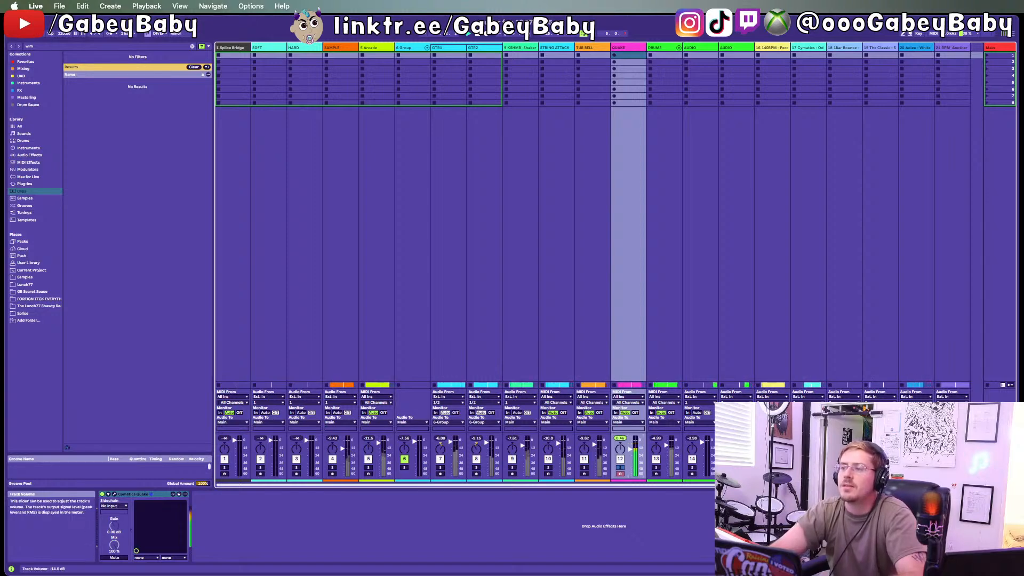
key(Tab)
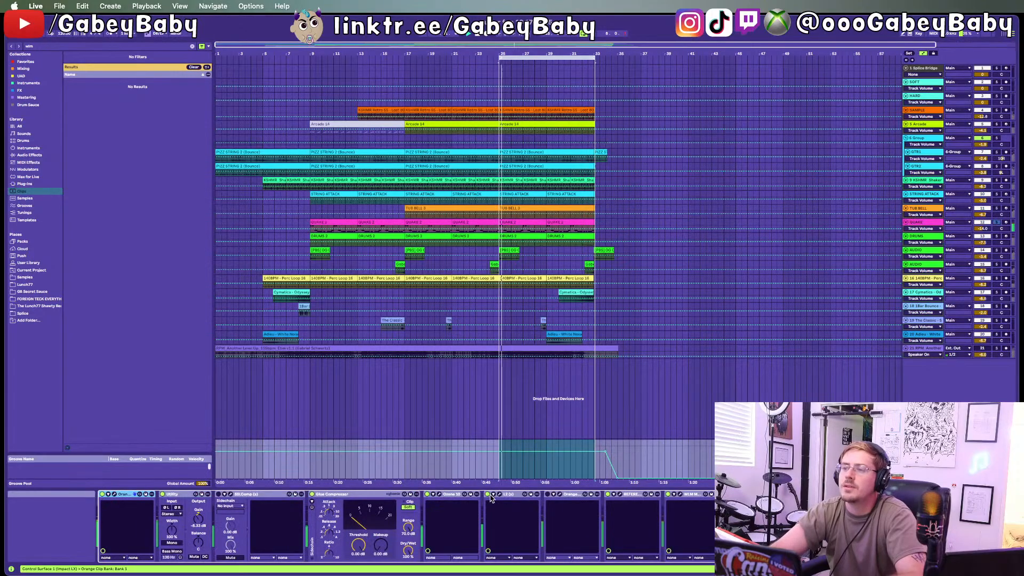
click(486, 495)
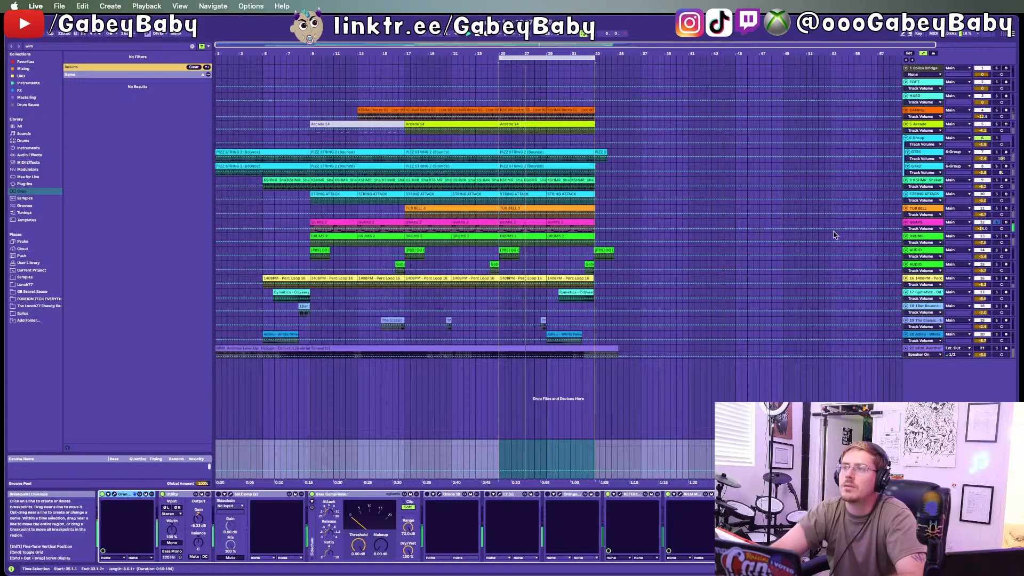
key(Tab)
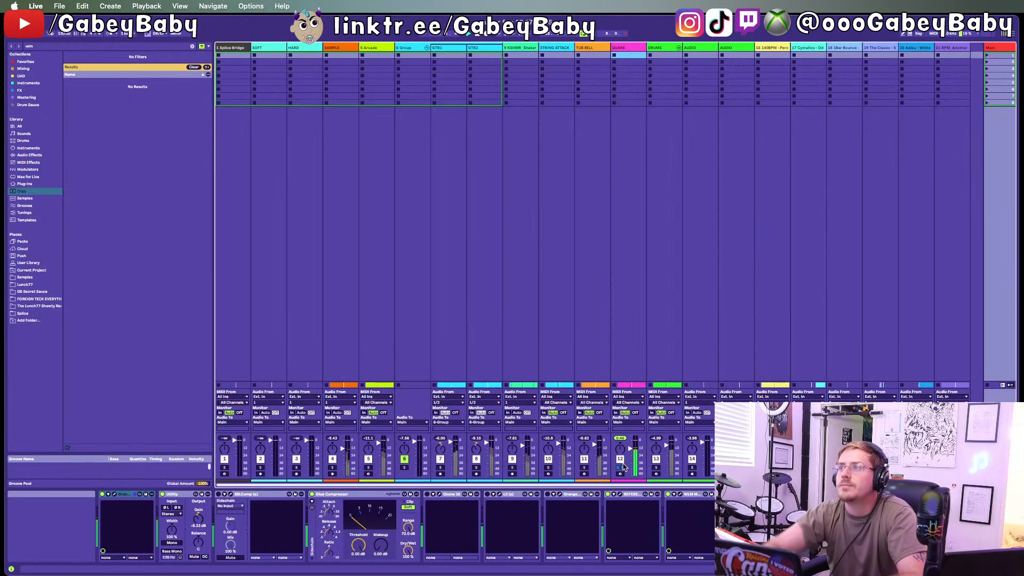
click(621, 439)
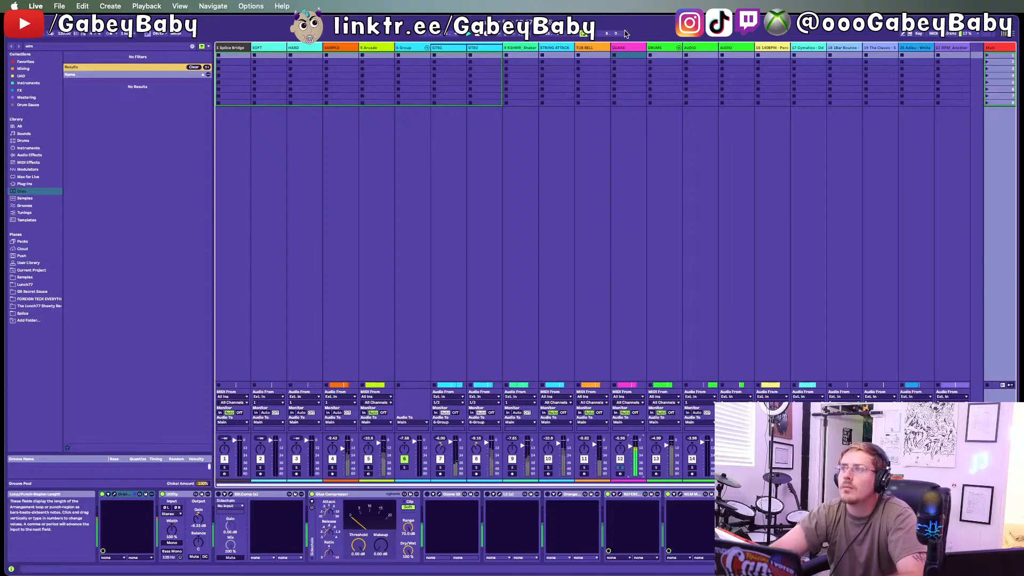
Step: Add a Saturator to the QUAKE track with Dry/Wet at 50%, and set the track's volume to -6.0 dB
double_click(619, 48)
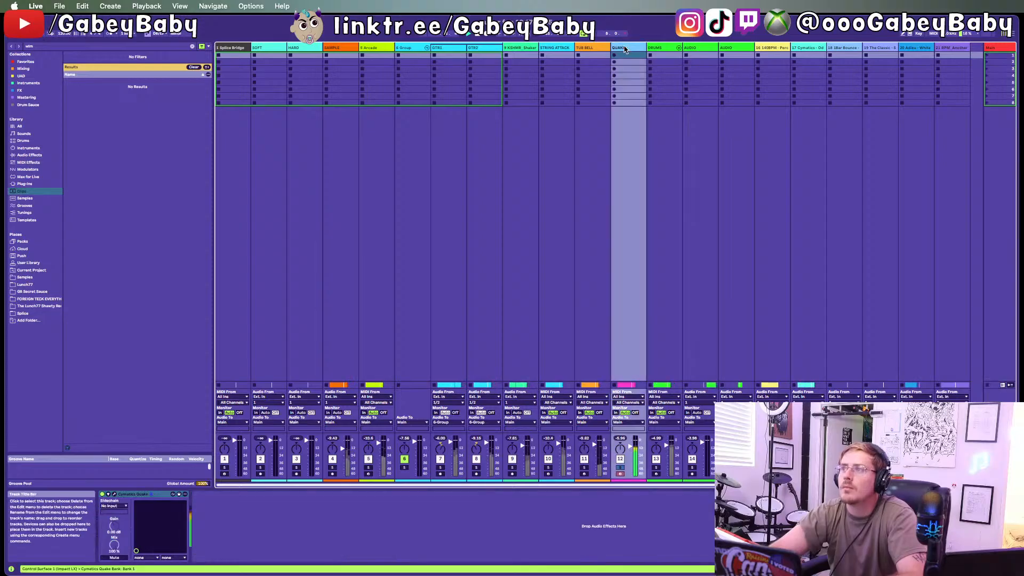
click(38, 156)
click(192, 47)
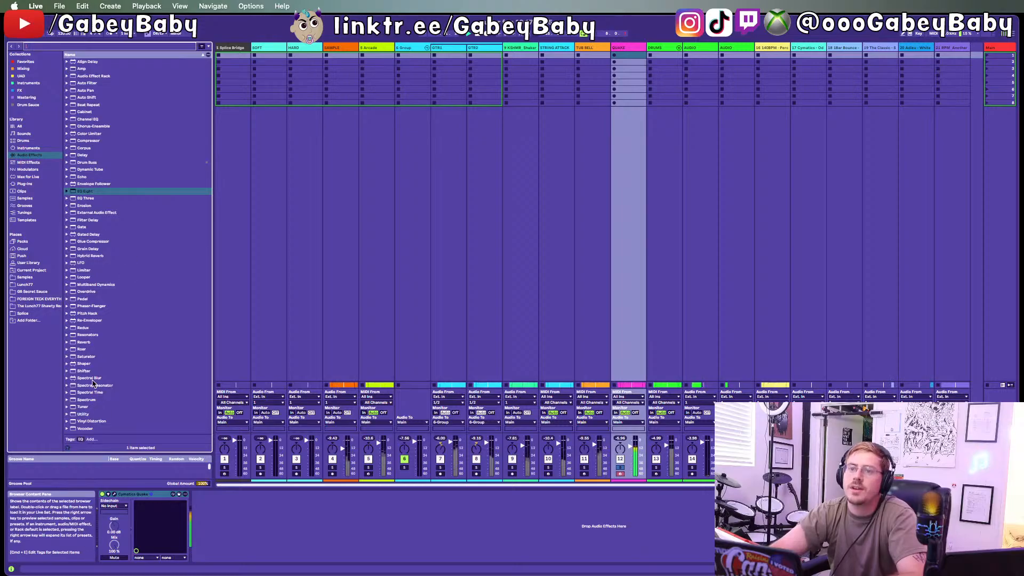
click(86, 356)
drag(281, 557, 256, 552)
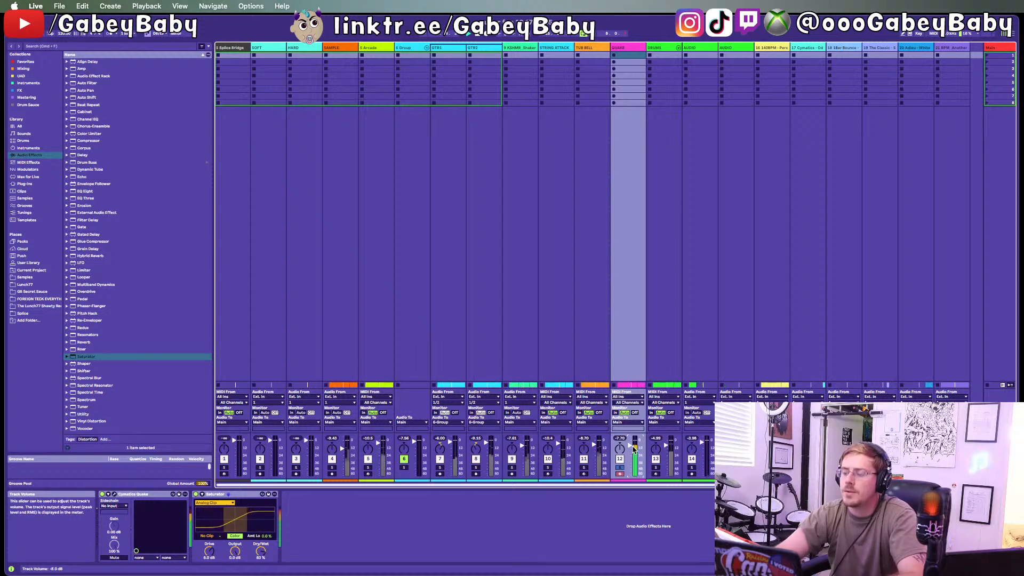
Step: Set the Dry/Wet of QUAKE's Saturator to 67% and solo the DRUMS track
key(Tab)
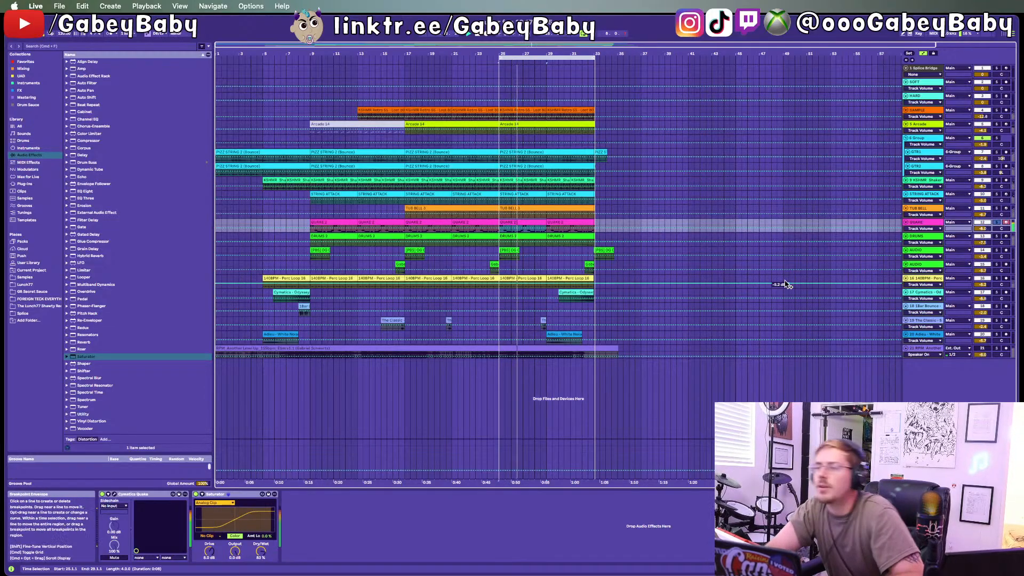
key(Tab)
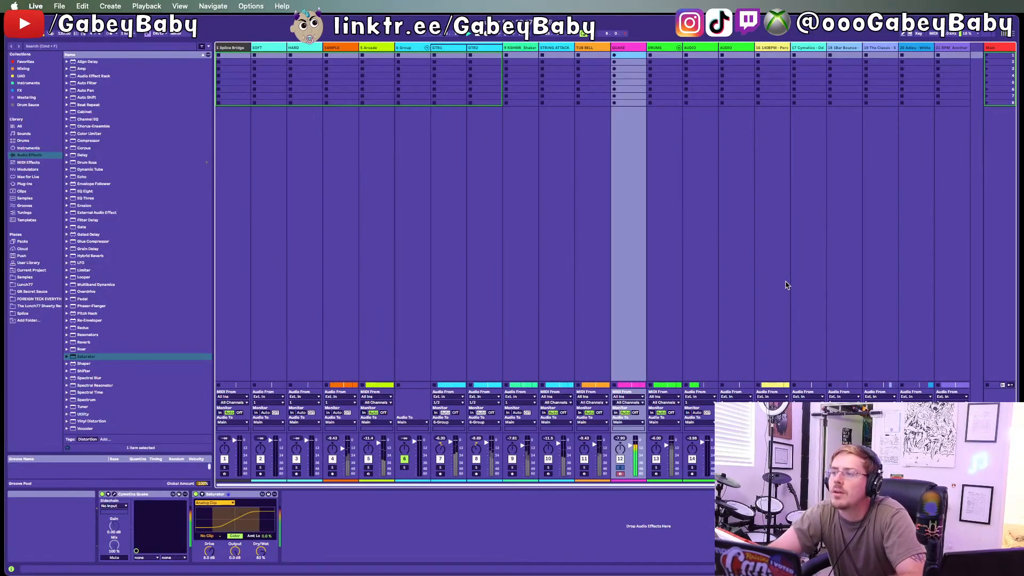
key(Tab)
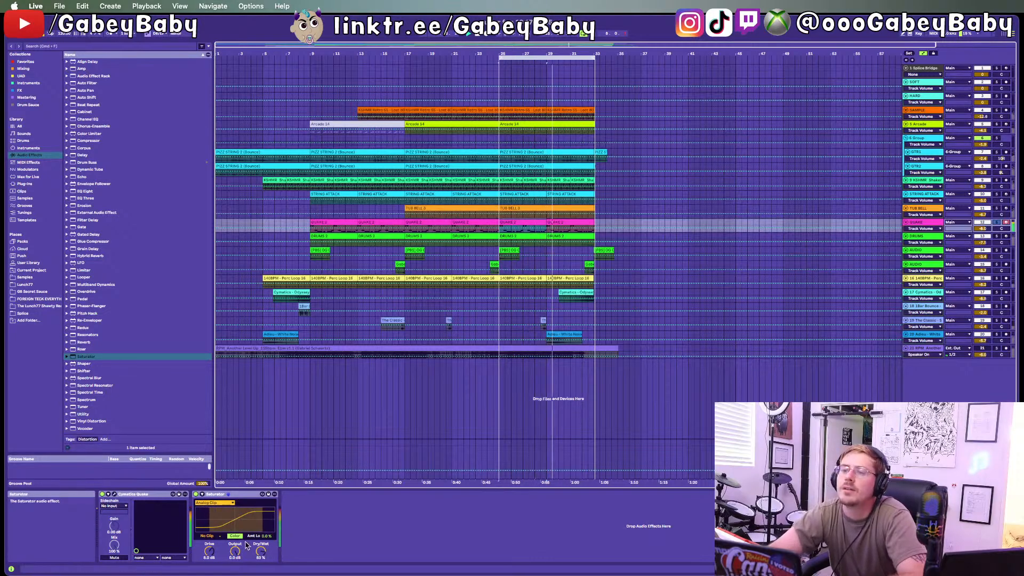
mouse_move(261, 551)
mouse_down()
mouse_move(261, 567)
mouse_move(260, 554)
mouse_up()
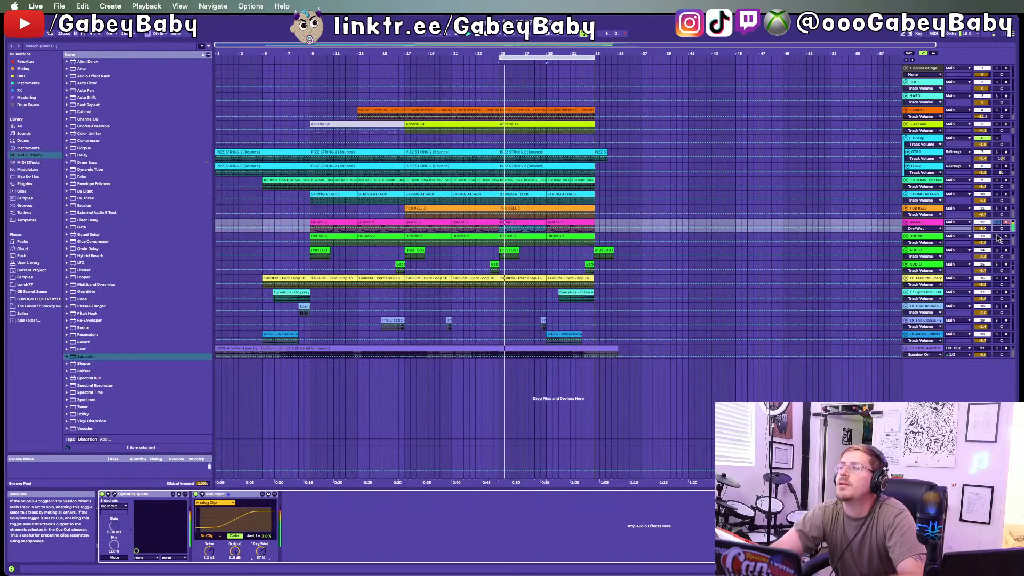
click(998, 237)
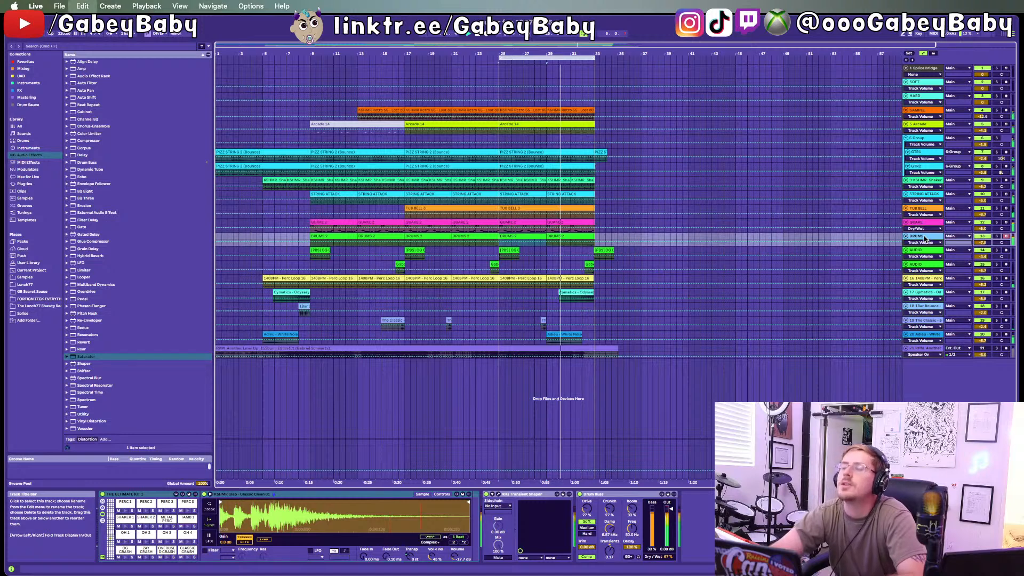
Step: Duplicate the DRUMS track, mute the kick pad in the original drum kit, and isolate the kick pad in the copy
key(super+d)
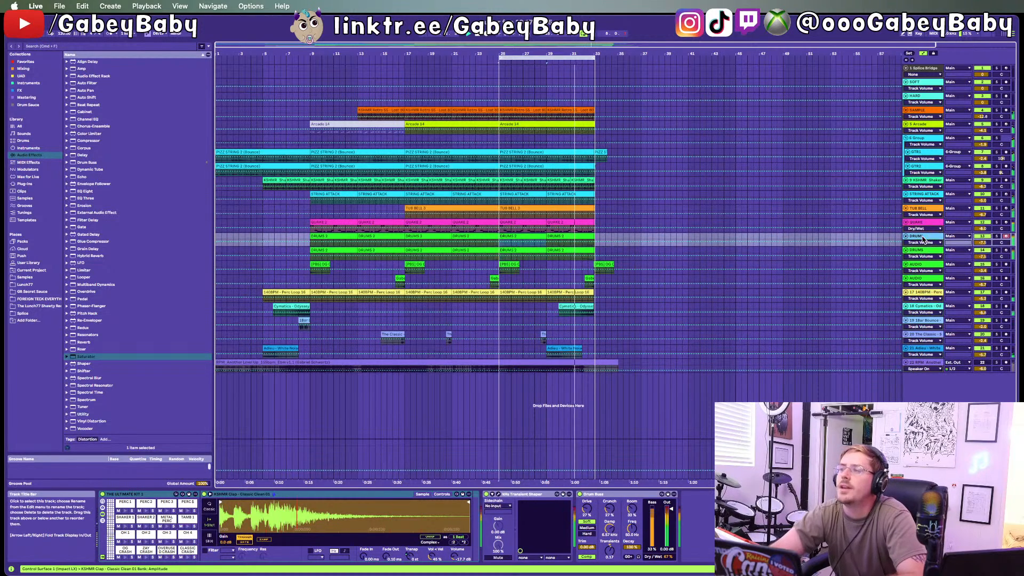
click(111, 539)
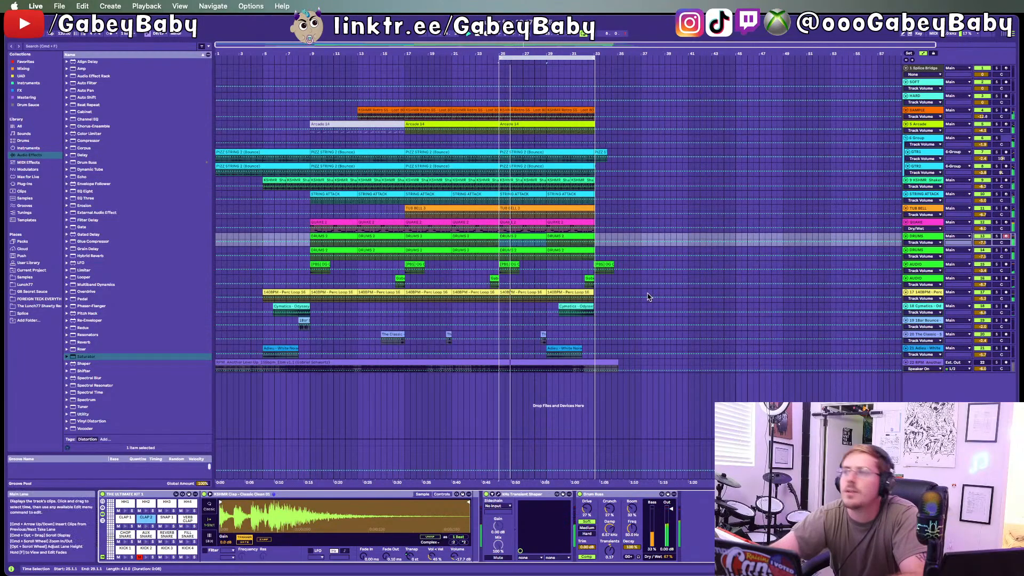
click(912, 256)
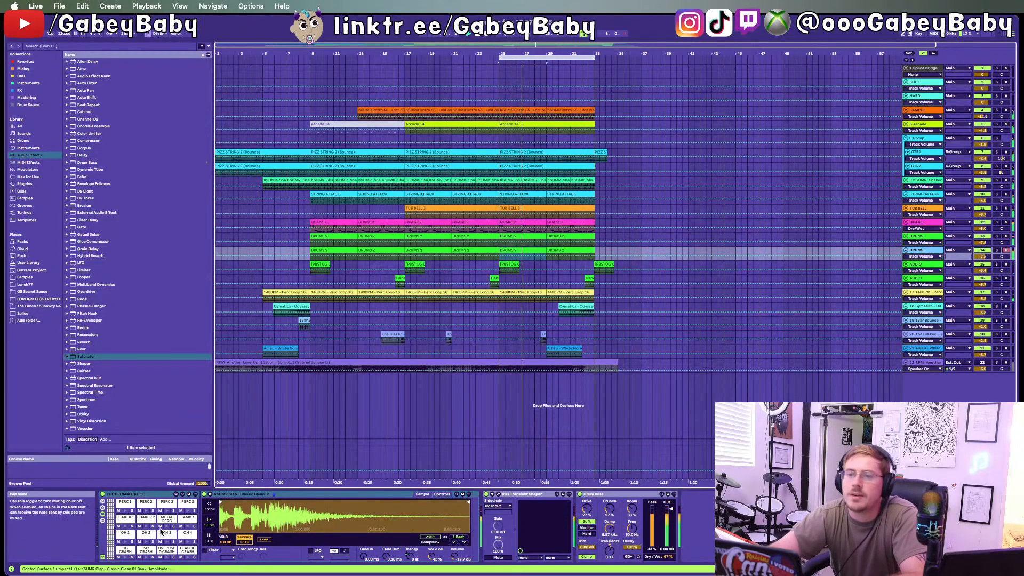
click(109, 540)
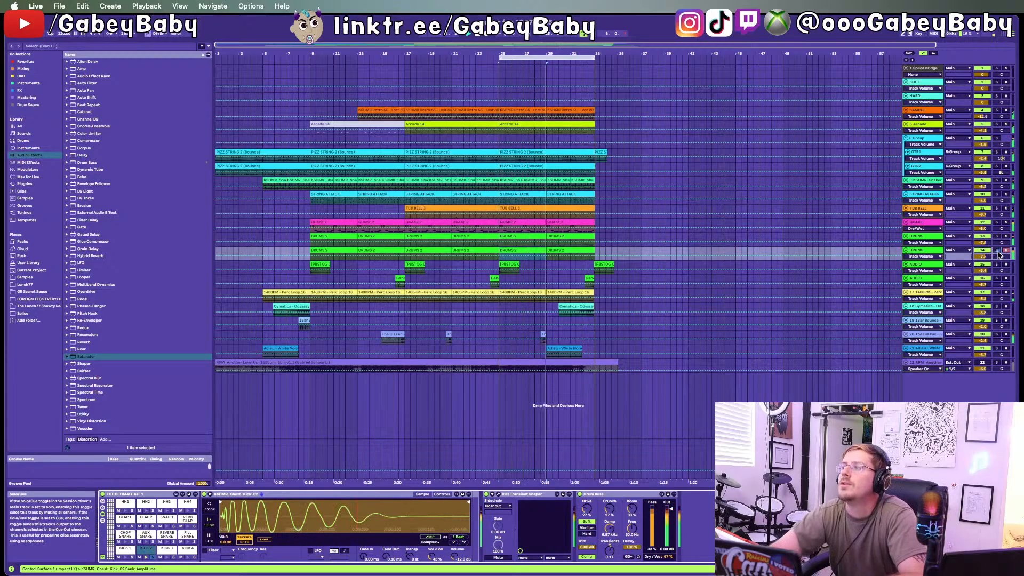
Step: Rename the duplicated drum track KICK and move it above the DRUMS track
click(929, 251)
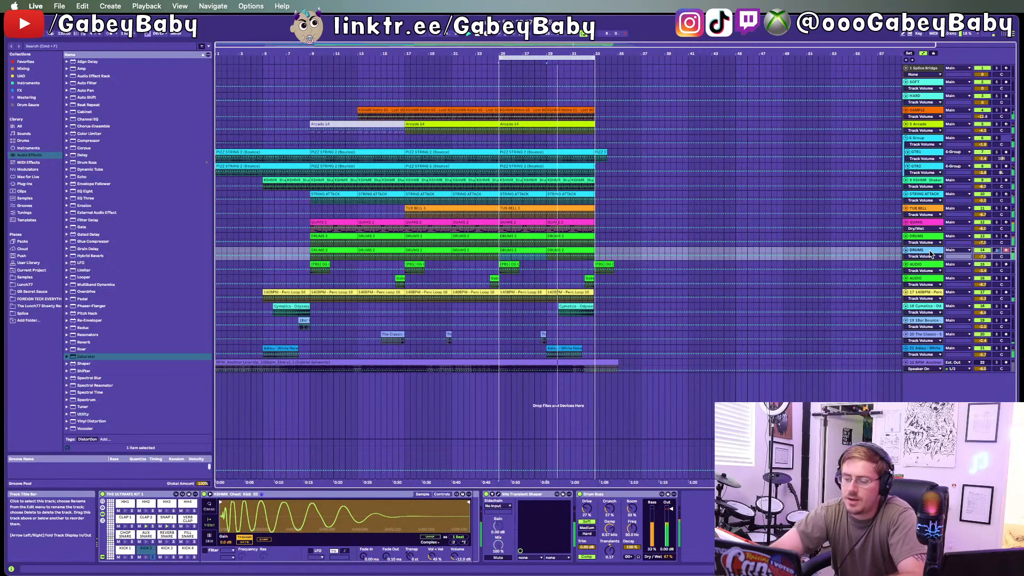
key(super+r)
text(KICK)
key(Return)
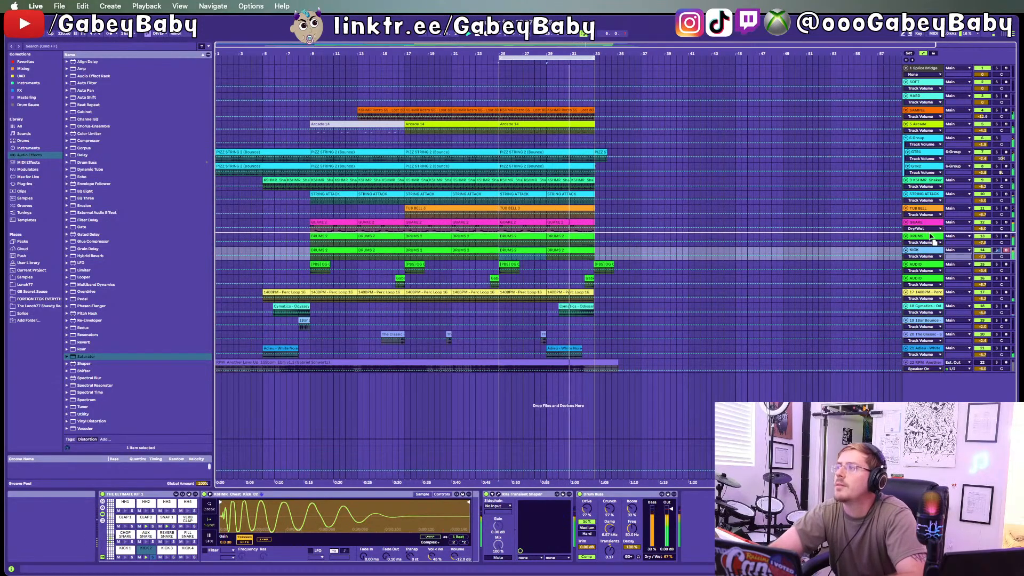
drag(1000, 233, 1001, 233)
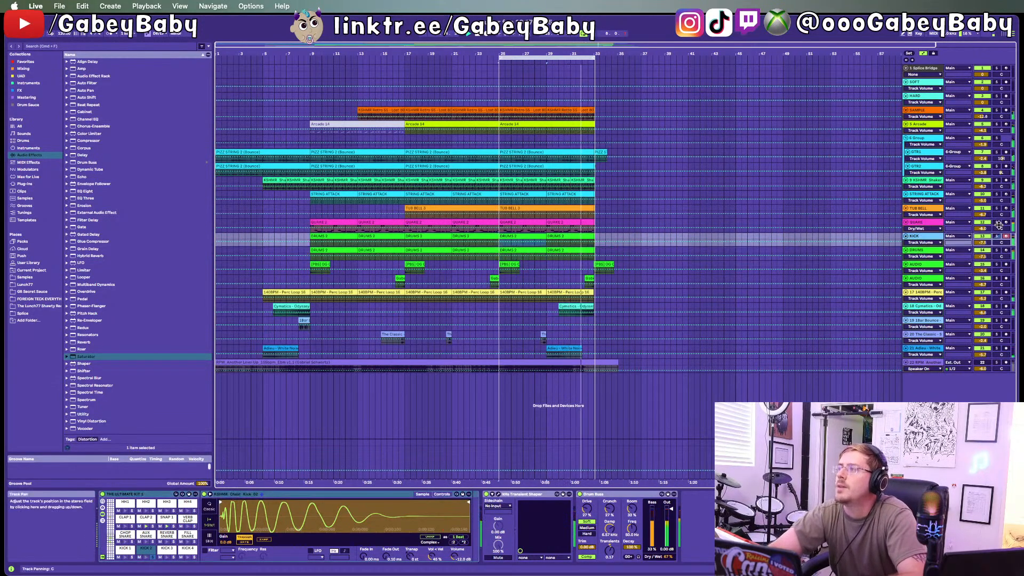
Step: Solo the QUAKE and KICK tracks and balance KICK's volume, checking its peak level in the mixer
click(996, 223)
click(996, 236)
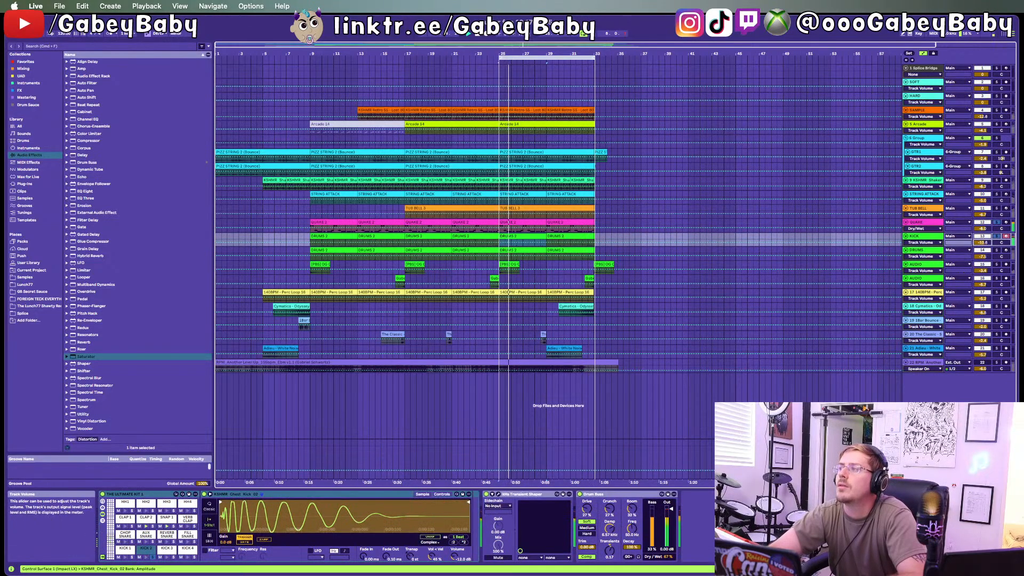
drag(983, 243, 983, 277)
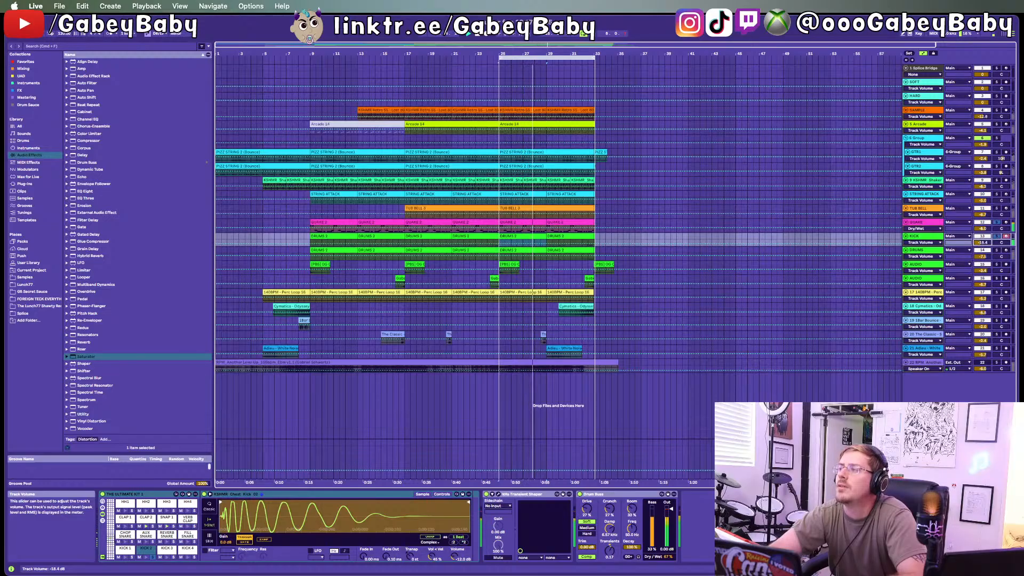
drag(983, 243, 983, 241)
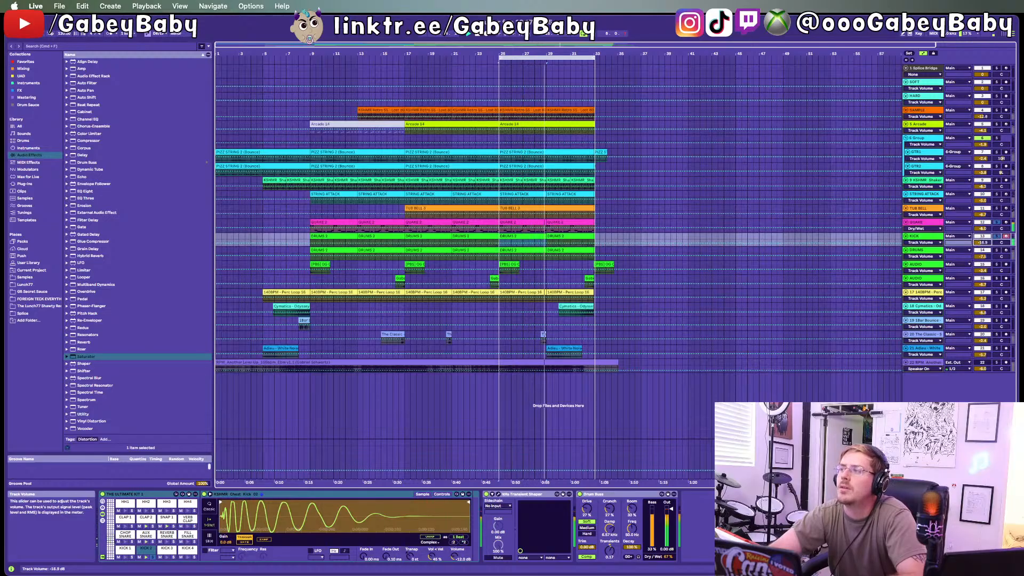
key(Tab)
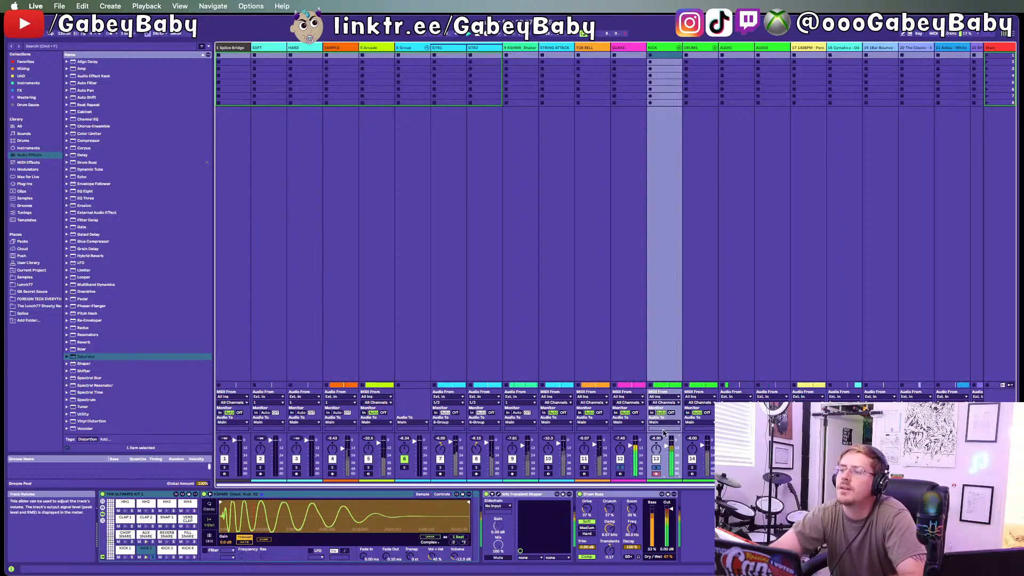
key(Tab)
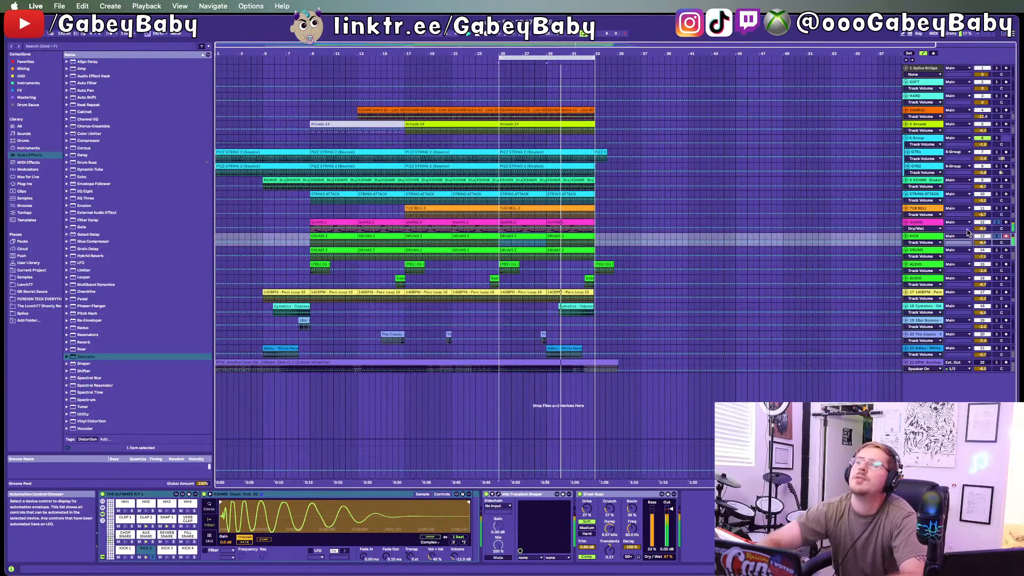
Step: Add an EQ Eight to the DRUMS track, adjusting a low band and lifting a high band
click(984, 258)
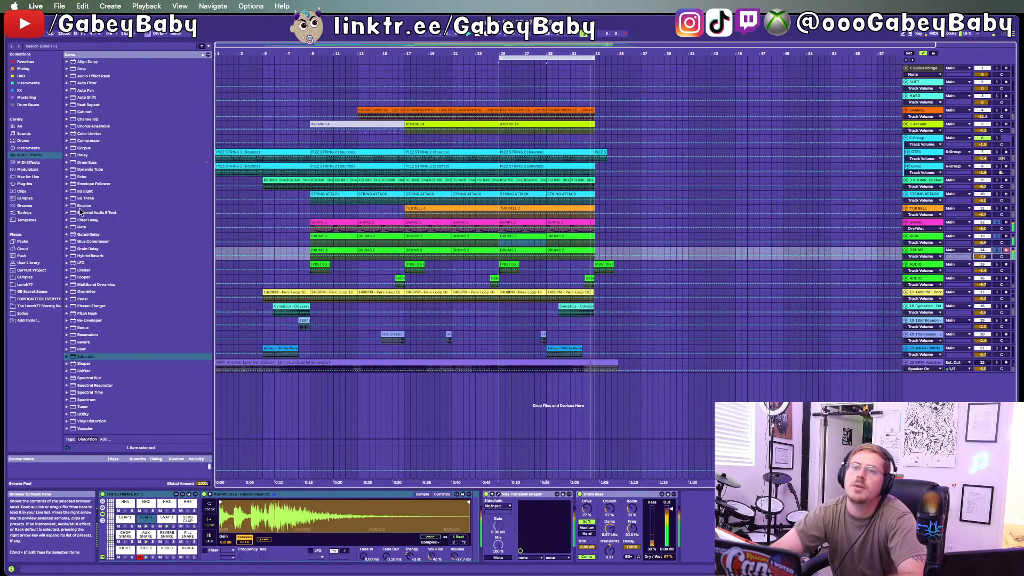
drag(86, 192, 699, 533)
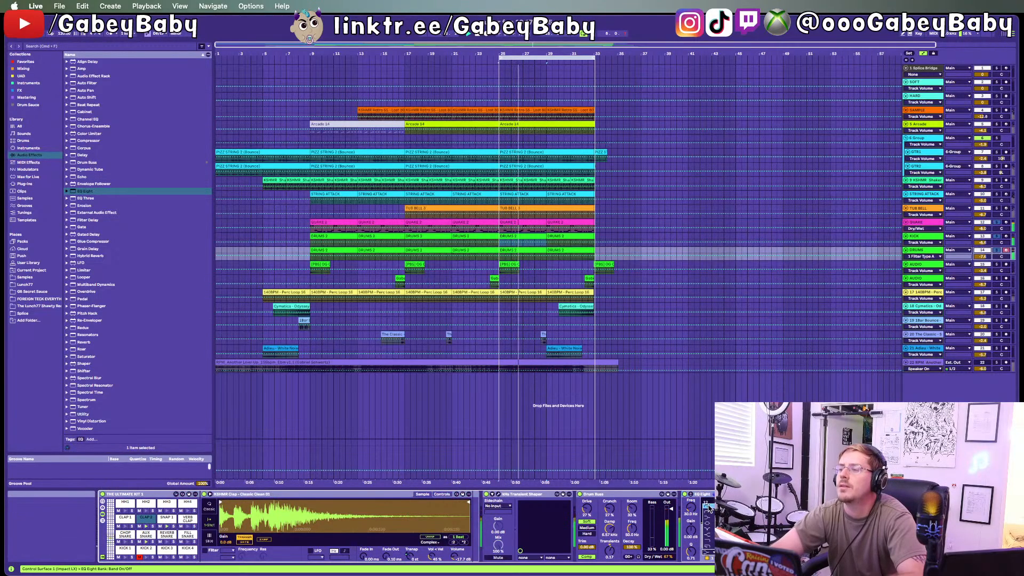
drag(733, 523, 758, 527)
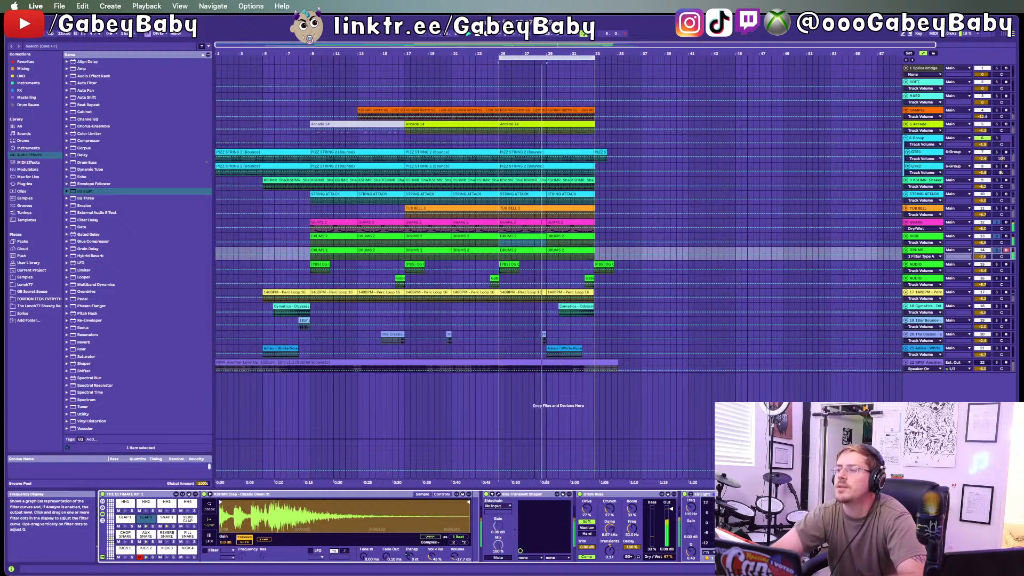
drag(802, 523, 800, 513)
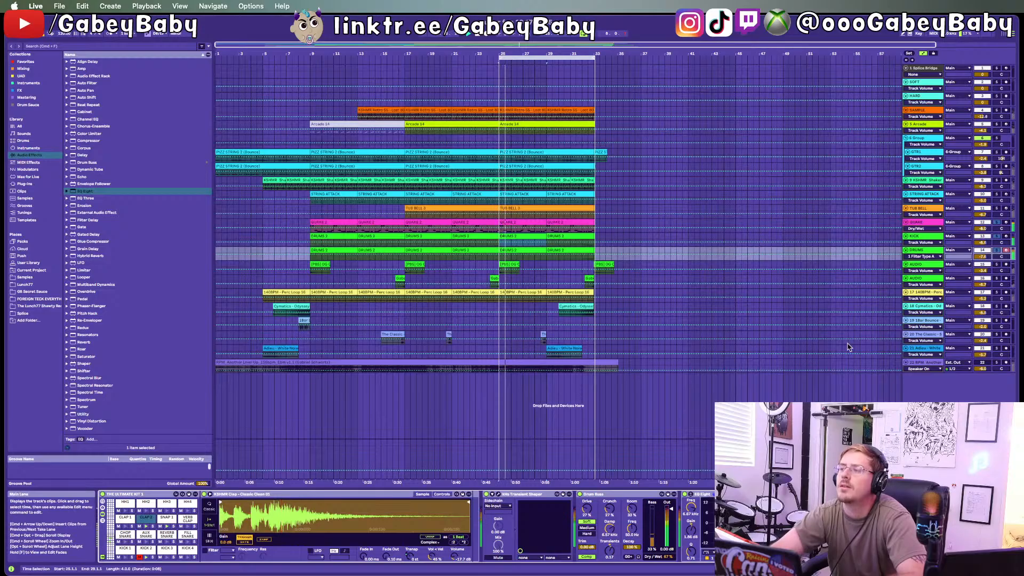
Step: Add a Saturator to the KICK track after its Drum Buss and raise its Drive
drag(600, 53, 606, 54)
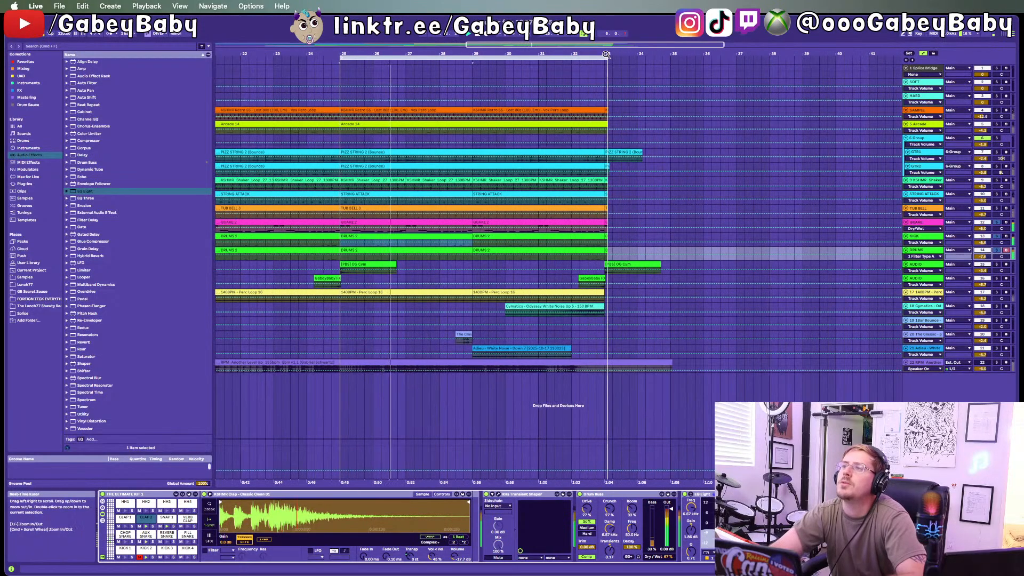
key(minus)
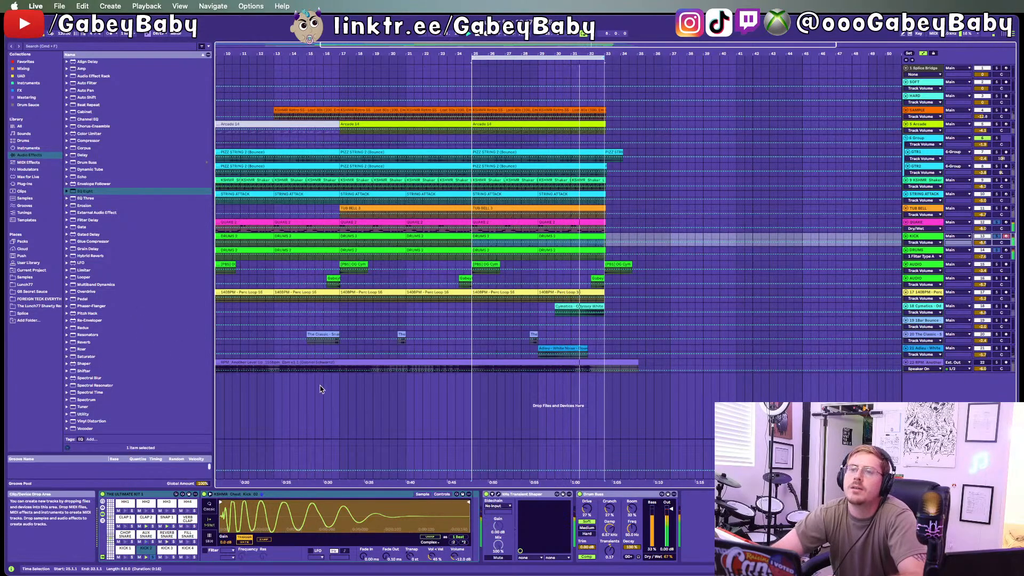
drag(86, 356, 710, 531)
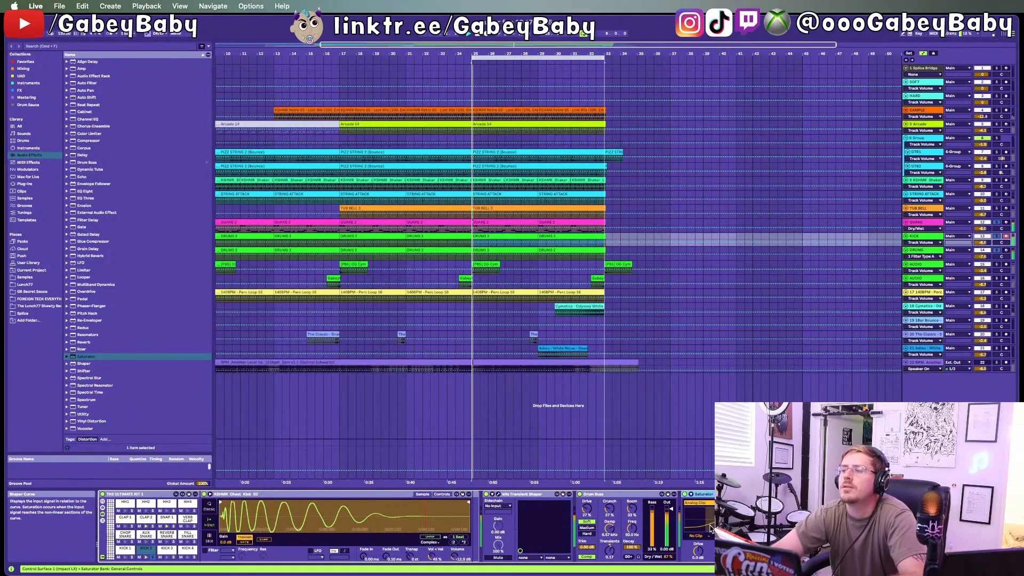
drag(698, 551, 698, 551)
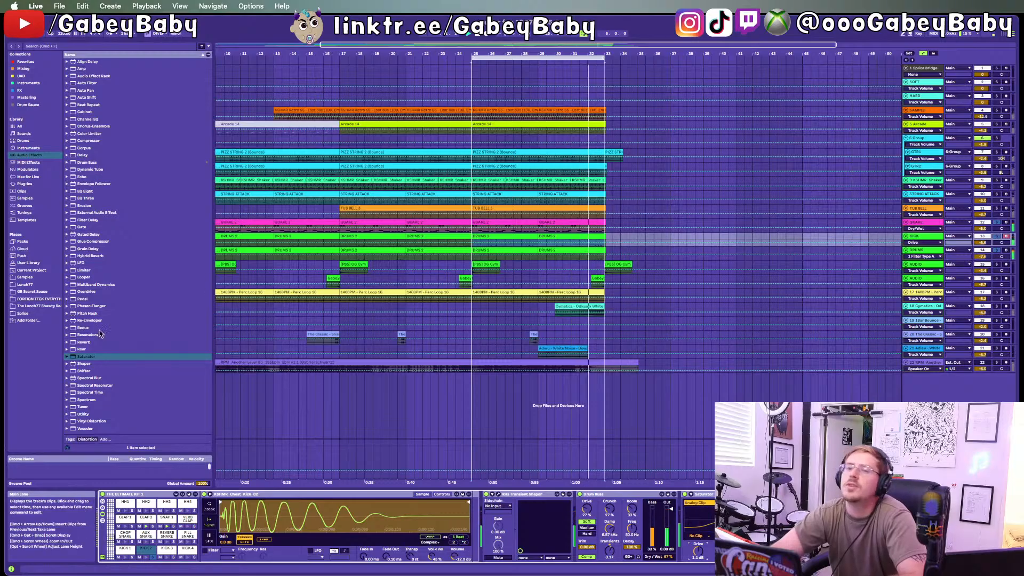
Step: Add a Saturator to the DRUMS track and adjust its Dry/Wet and Drive
click(922, 250)
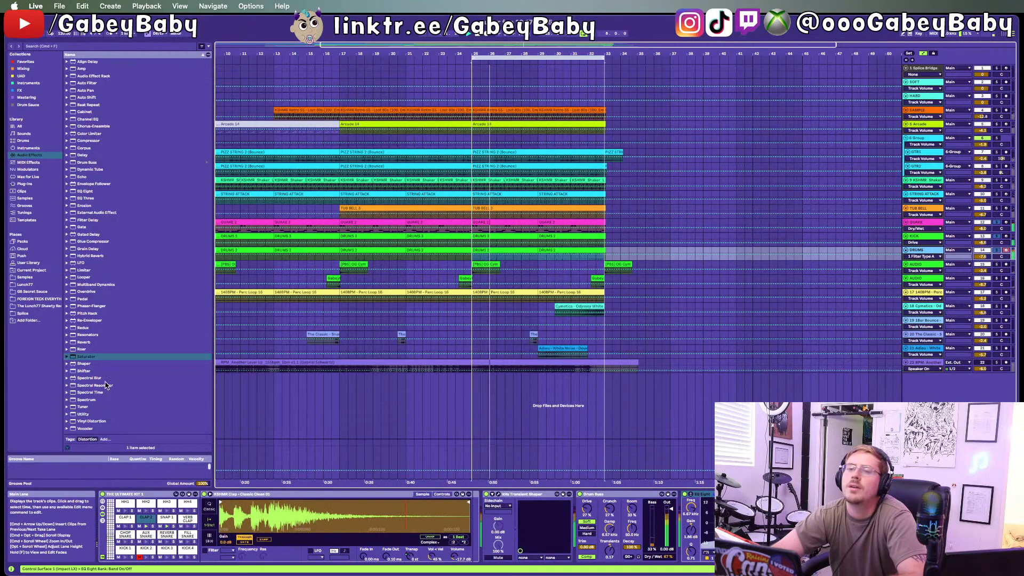
drag(88, 357, 564, 251)
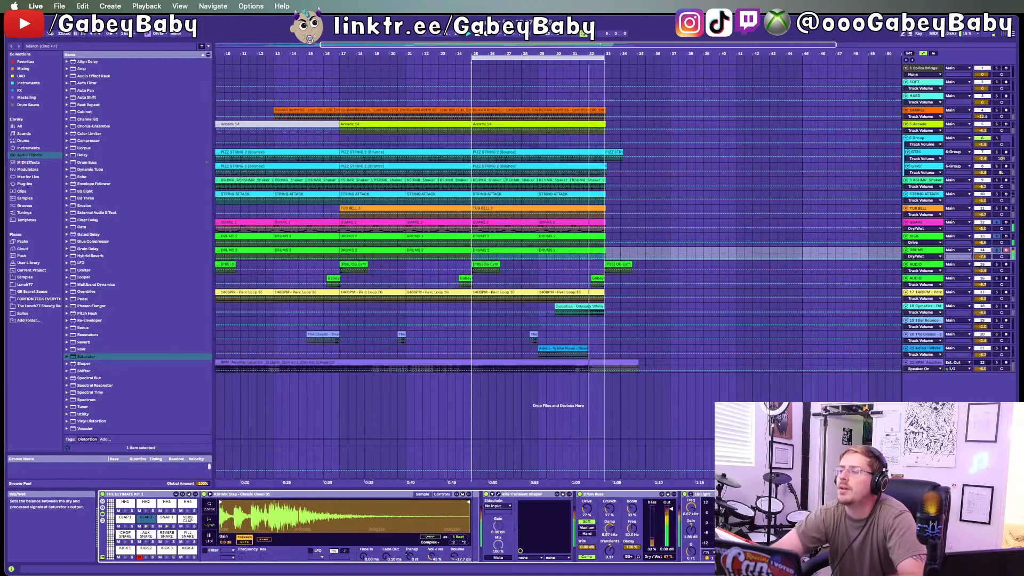
click(936, 512)
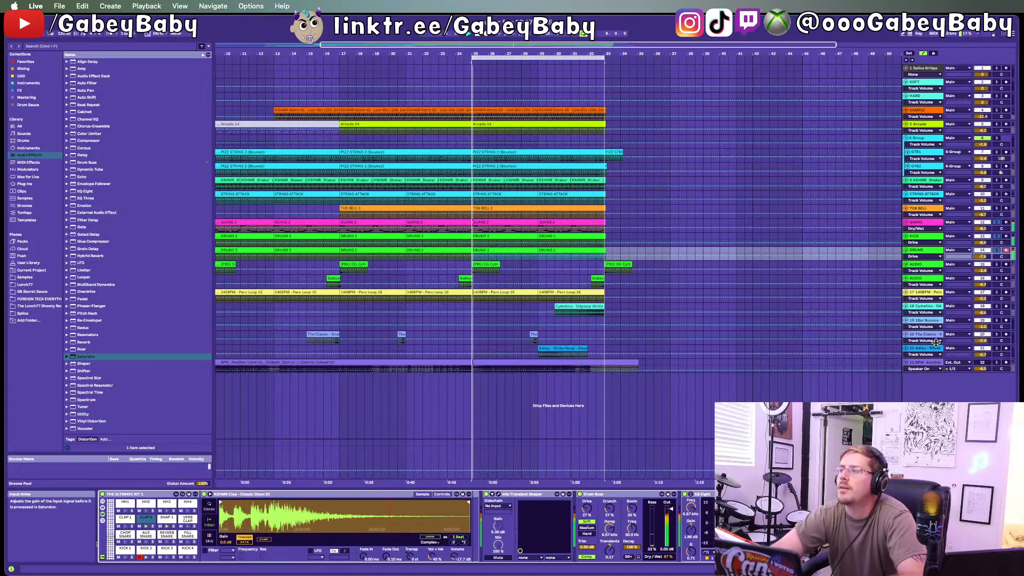
Step: Adjust the DRUMS track's volume and reset its peak level in the mixer to check it
click(983, 257)
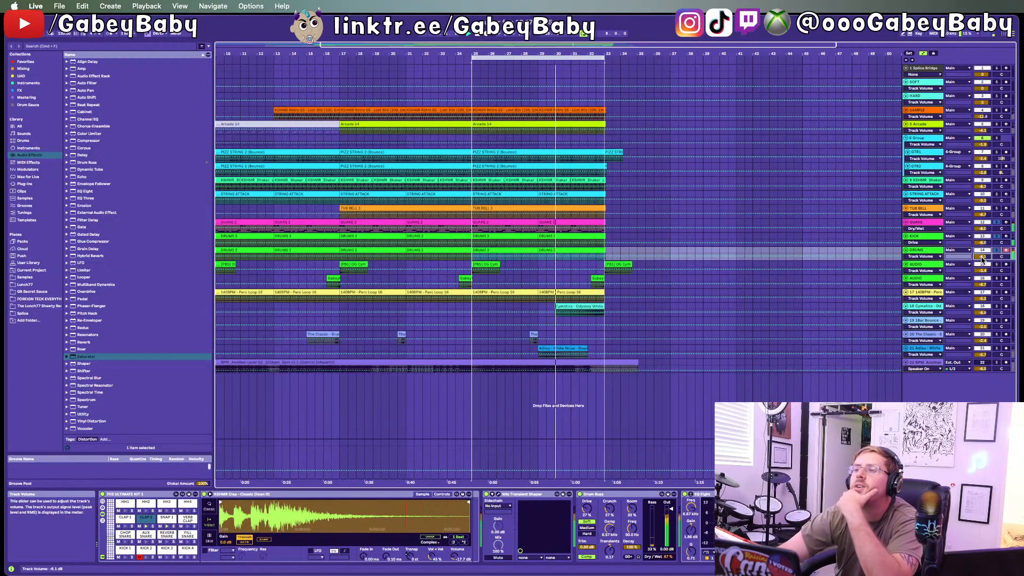
key(Tab)
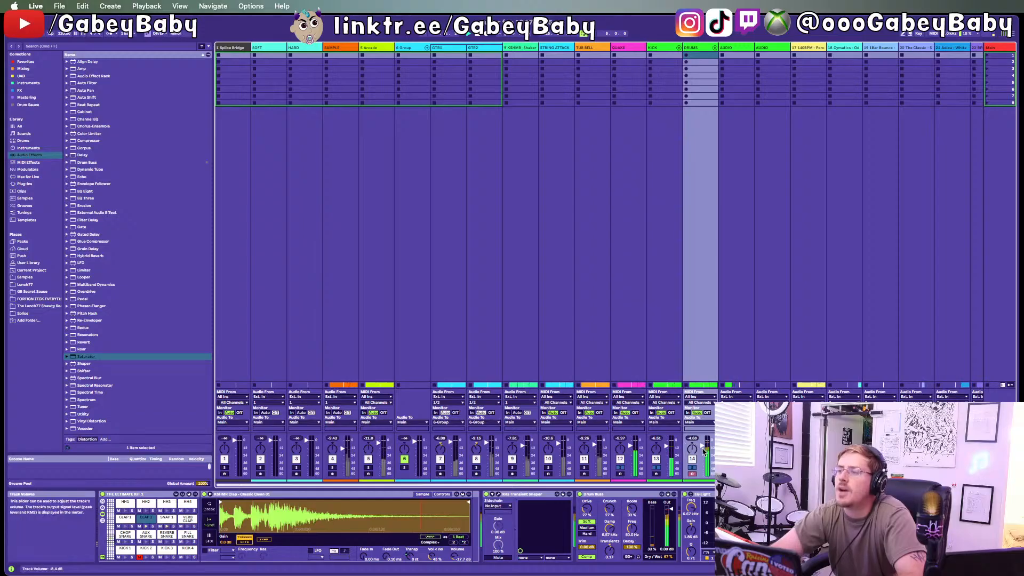
click(694, 439)
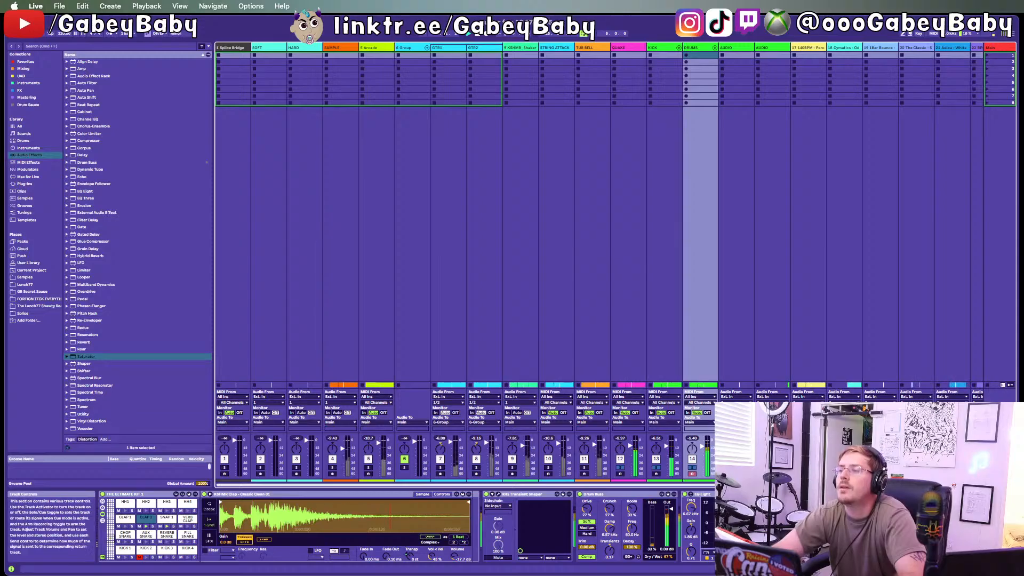
key(Tab)
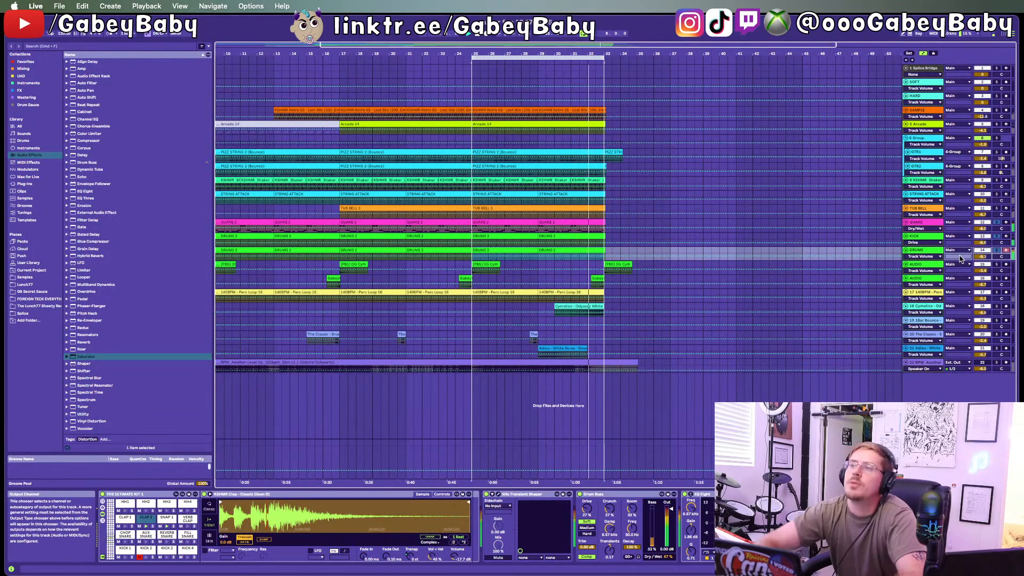
Step: Add the SAMPLE track and both guitar tracks, GTR1 and GTR2, to the soloed tracks
click(997, 112)
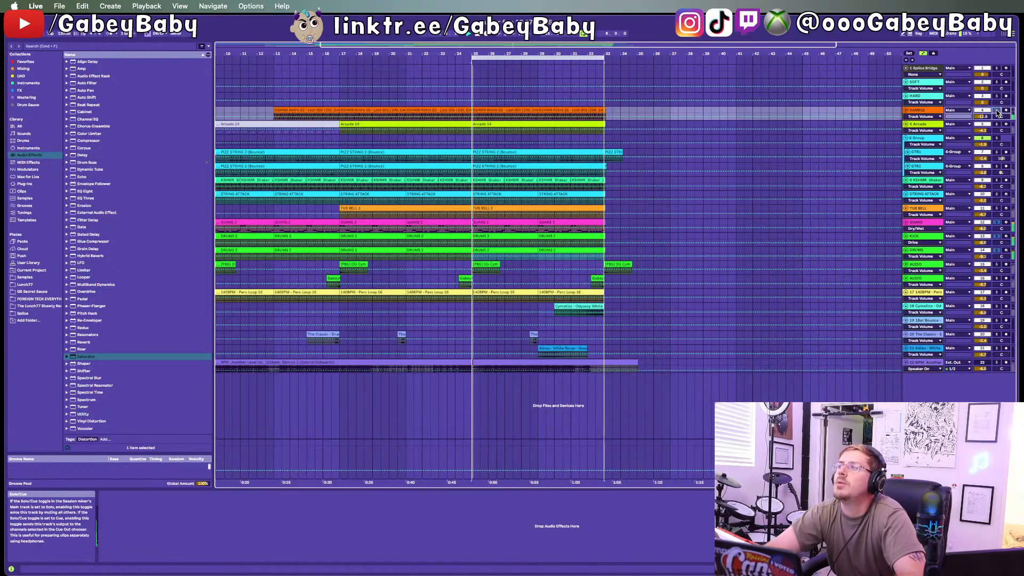
scroll(880, 136, left, 5)
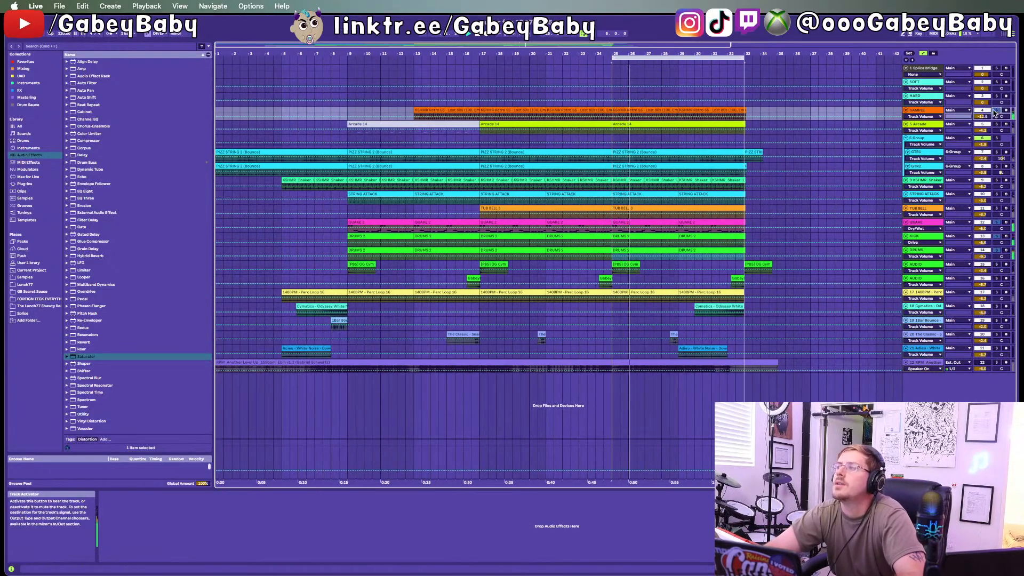
click(997, 155)
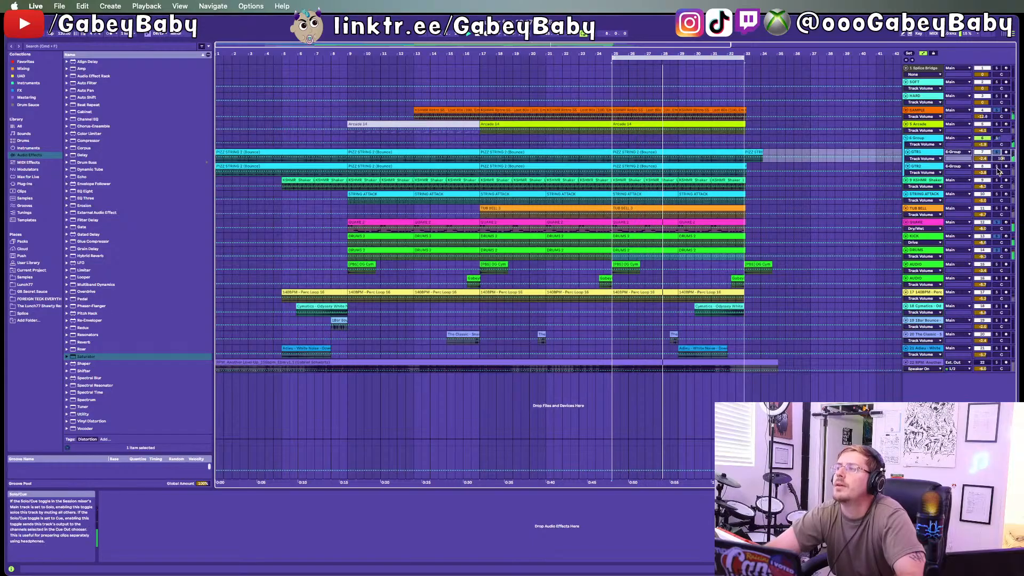
click(997, 168)
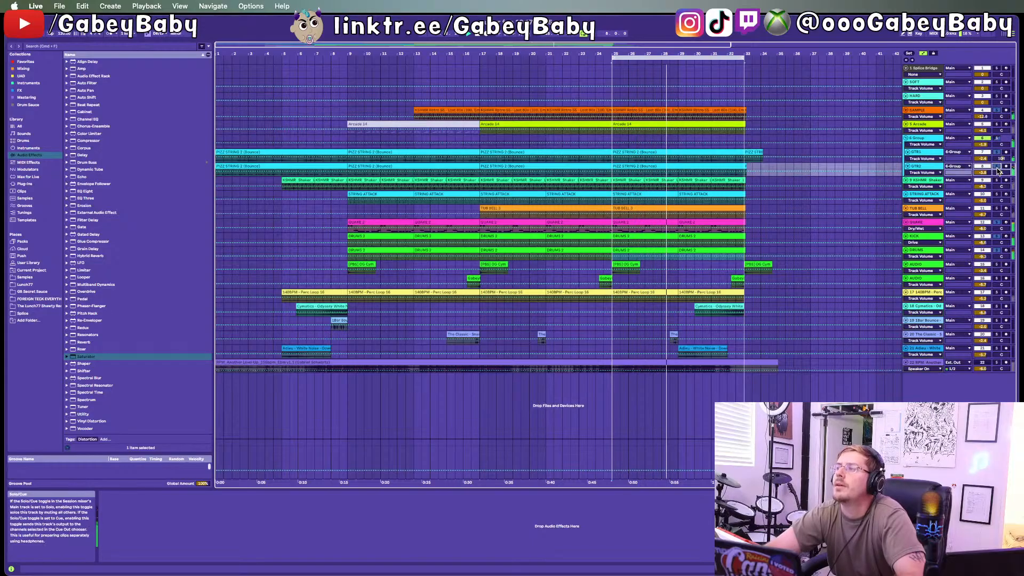
Step: Add a Saturator after the Drum Buss on the guitar group track and raise its Drive
click(923, 138)
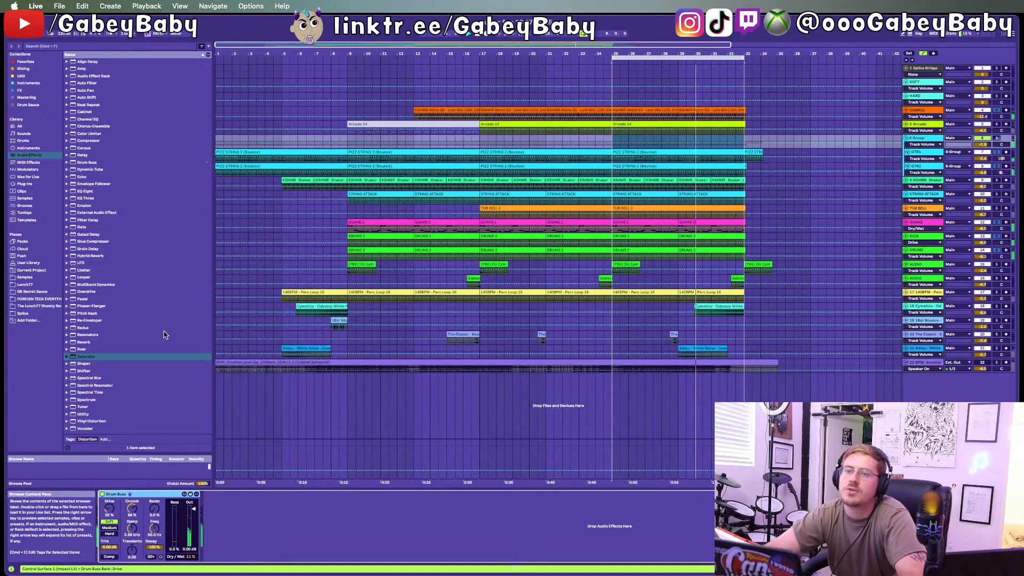
drag(138, 356, 718, 151)
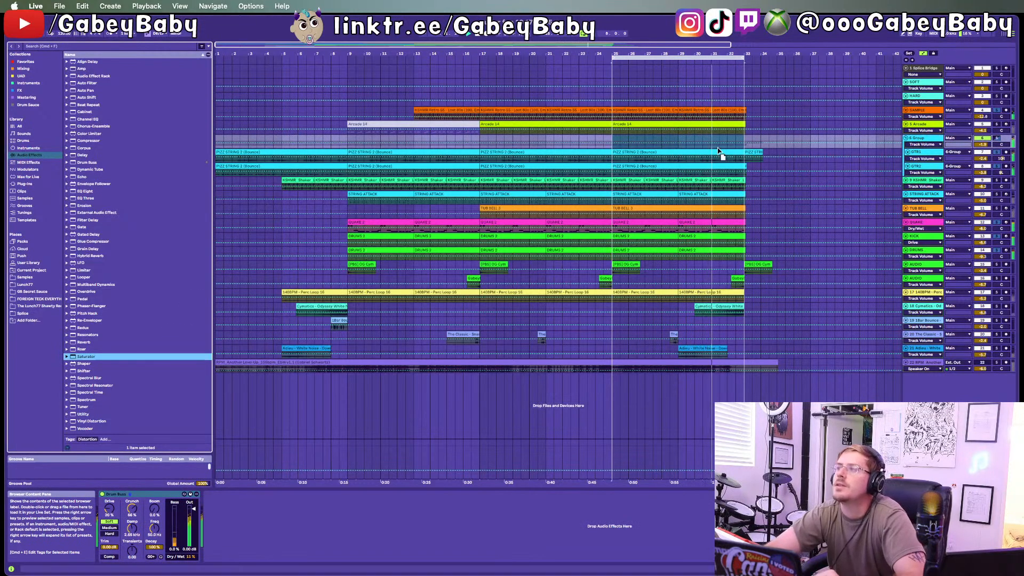
drag(285, 483, 245, 522)
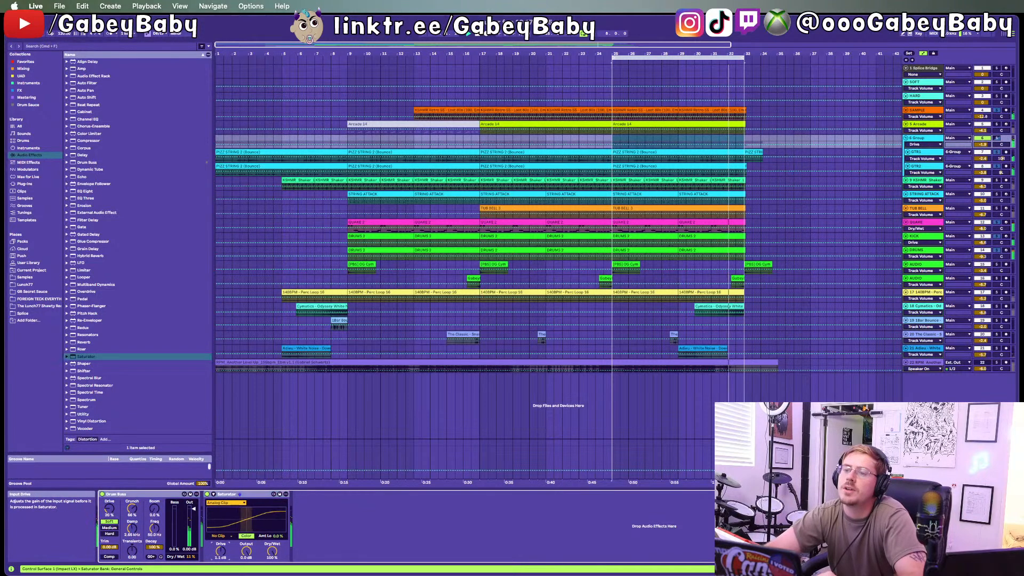
Step: Add a kHs Transient Shaper before the Drum Buss on the guitar group track and raise its Attack to 47%
click(48, 47)
text(kh)
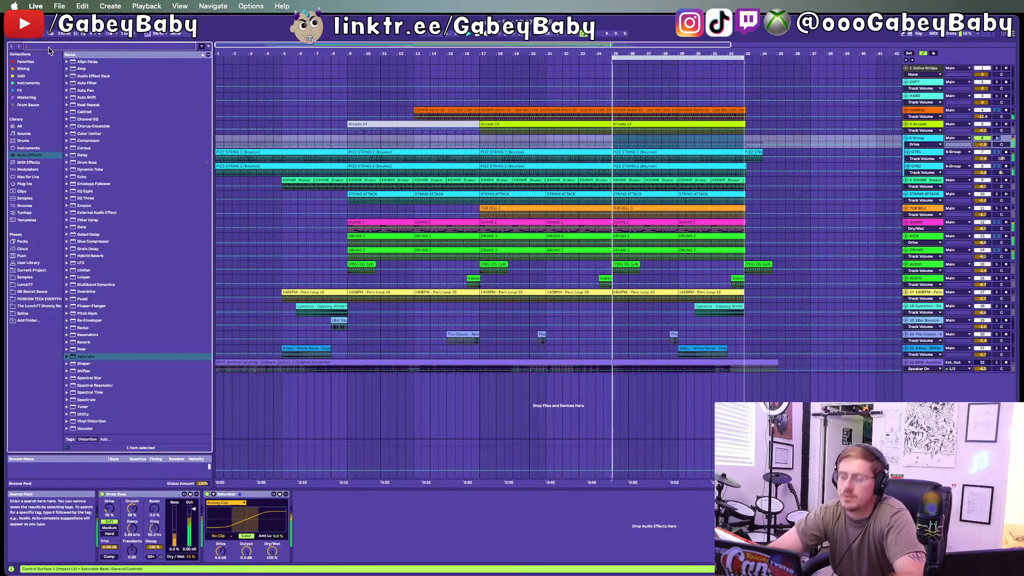
text(s)
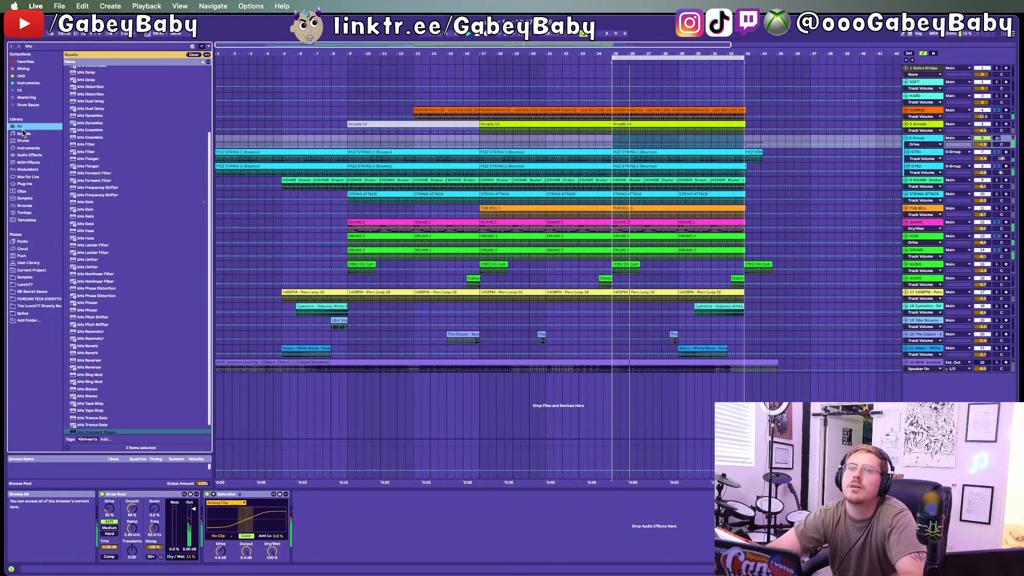
scroll(115, 373, down, 1)
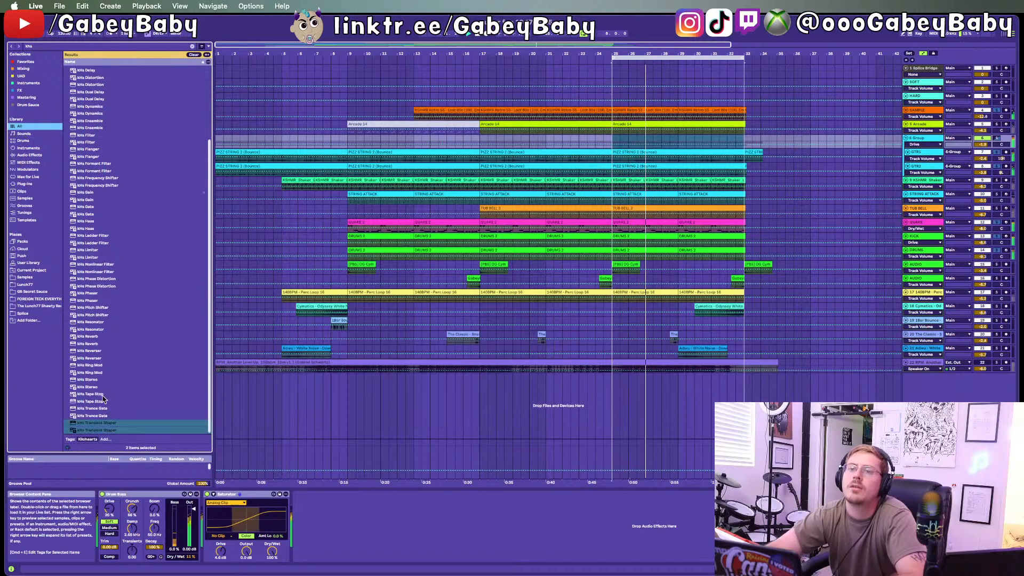
click(114, 416)
click(114, 423)
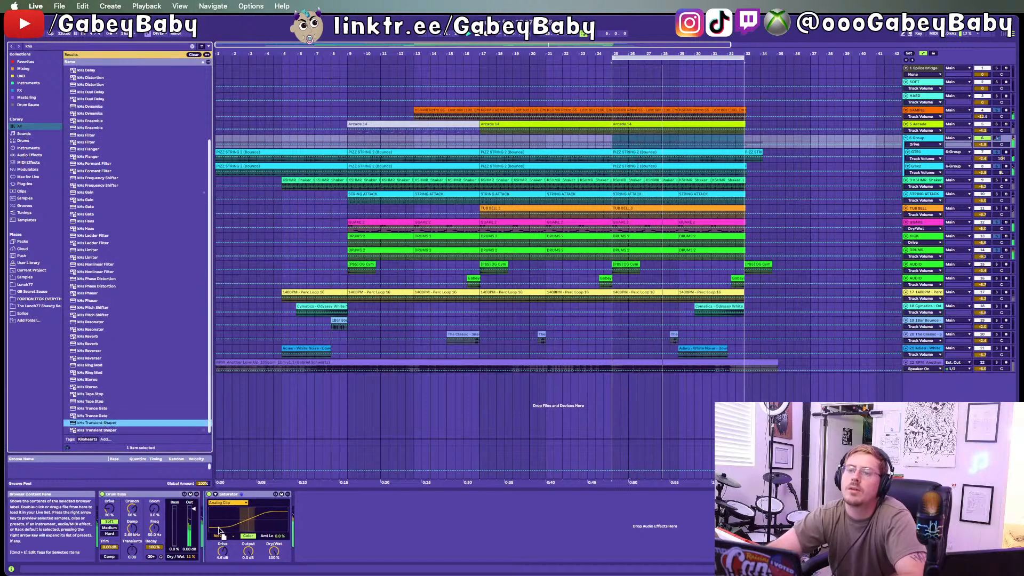
key(Return)
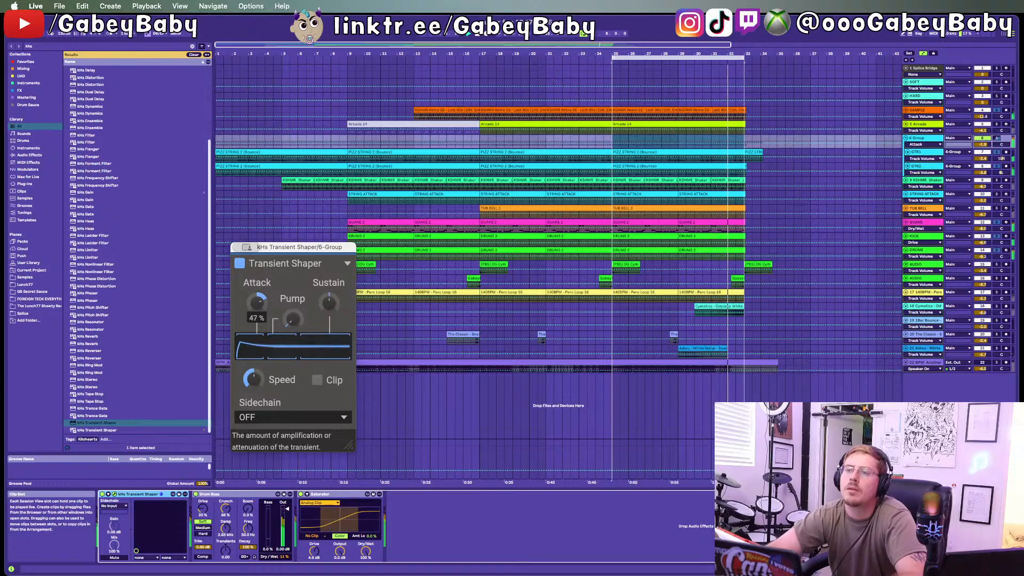
Step: Add an EQ Eight after the guitar group's Saturator with band 1 as a low cut at about 65 Hz, then close the Transient Shaper window
click(37, 156)
click(193, 47)
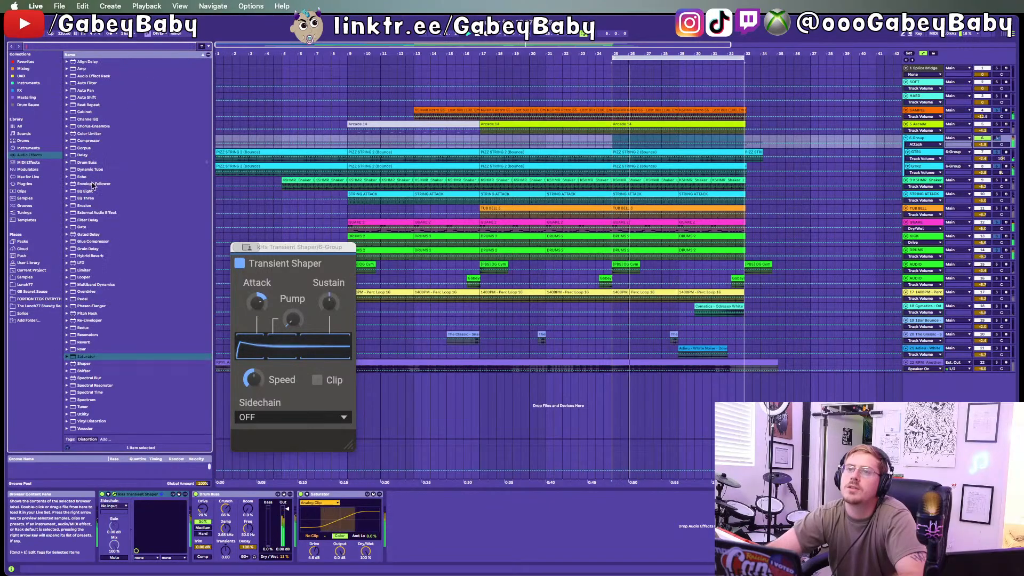
click(86, 190)
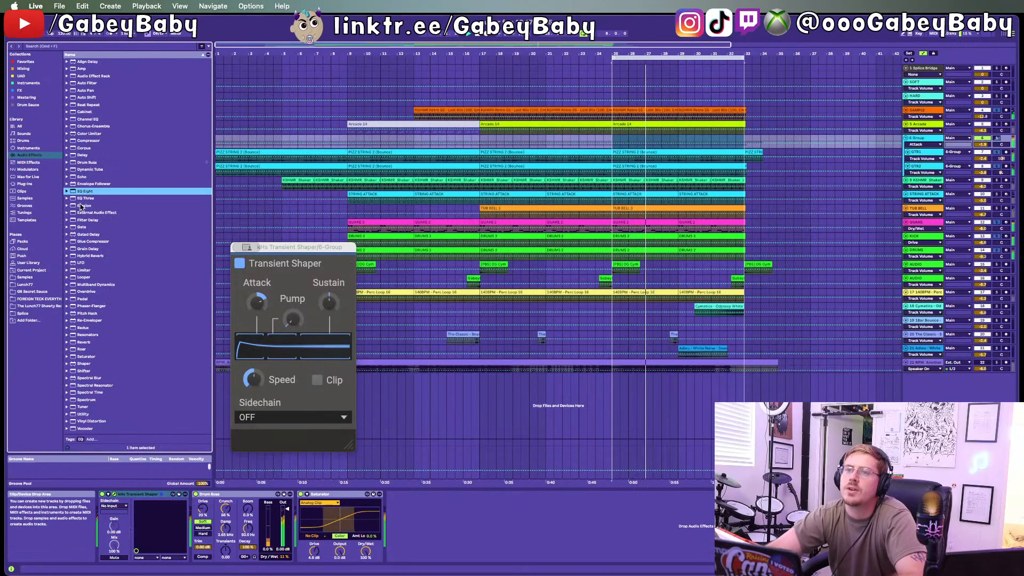
drag(85, 191, 427, 544)
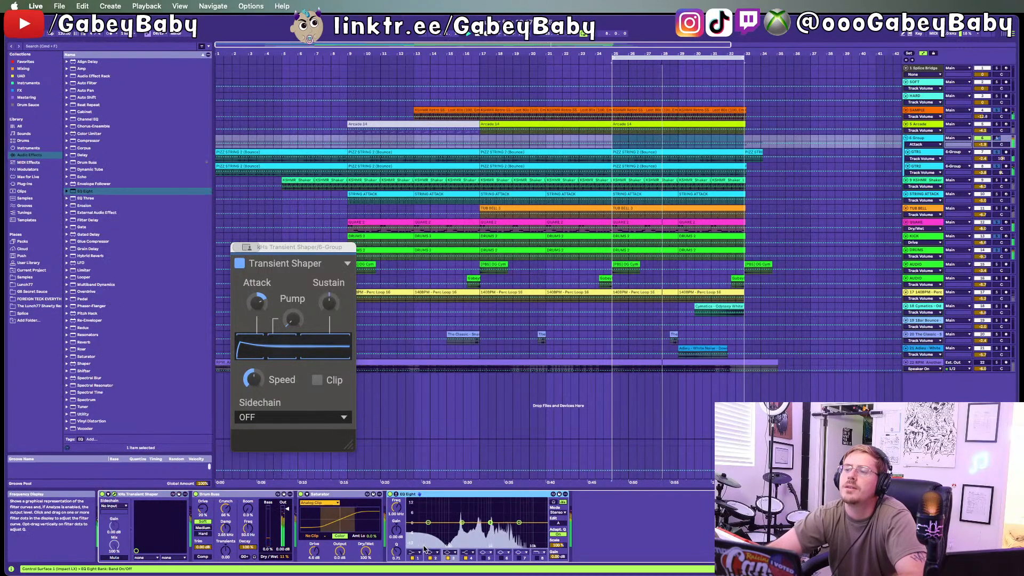
click(415, 552)
click(411, 506)
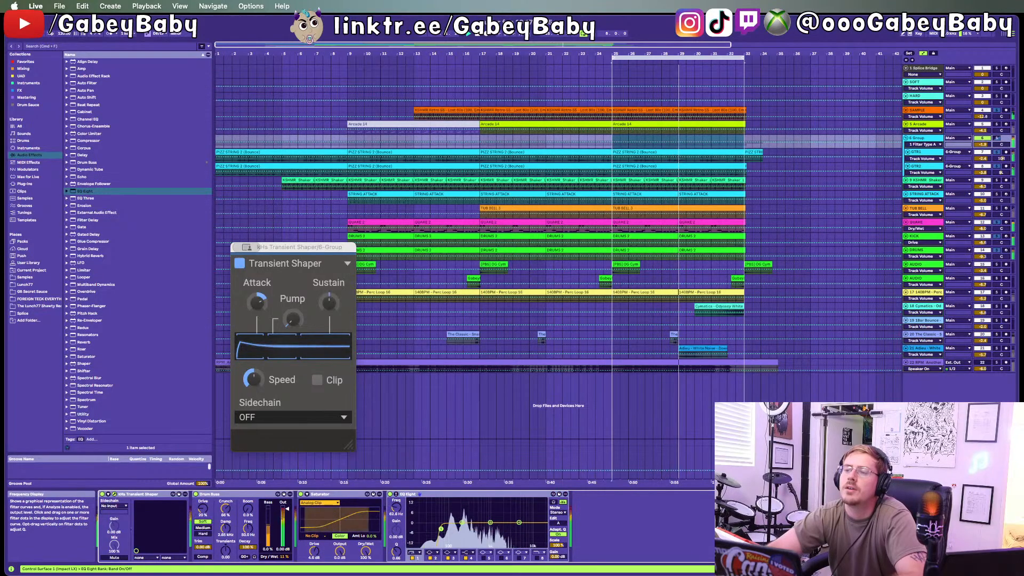
drag(442, 529, 443, 530)
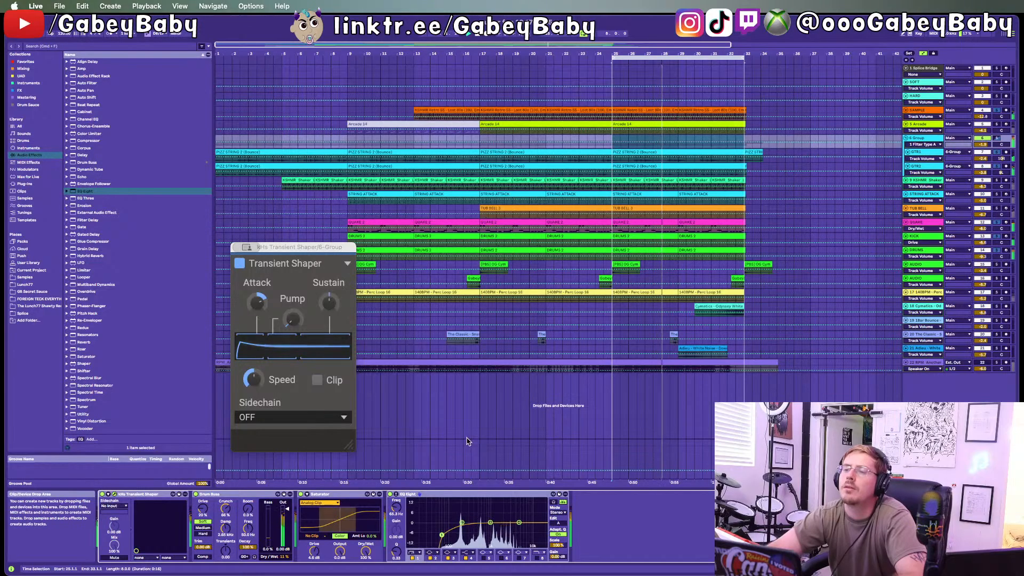
click(246, 247)
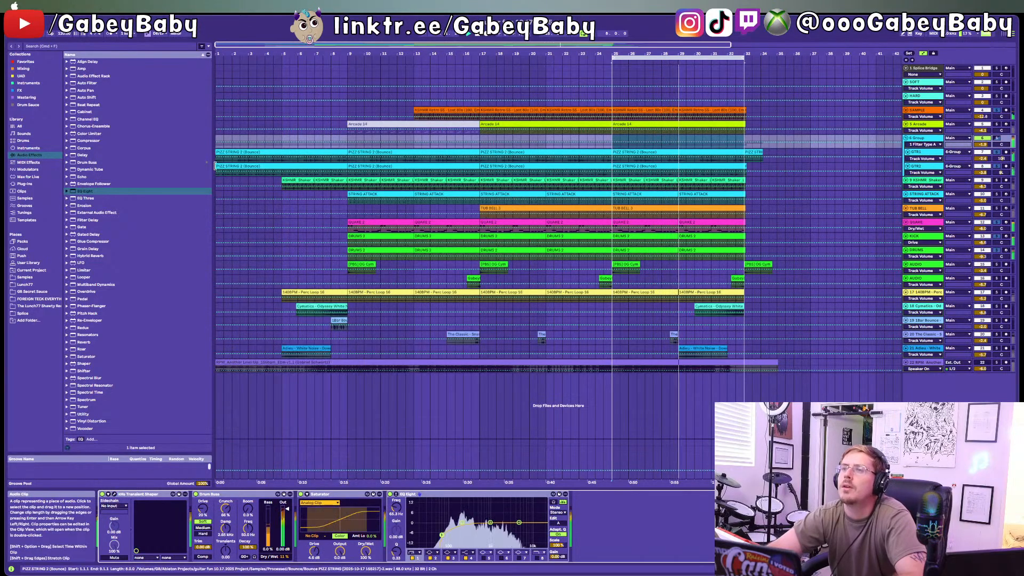
Step: Add an EQ Eight to the SAMPLE track and make band 1 a low cut at about 200 Hz
click(586, 110)
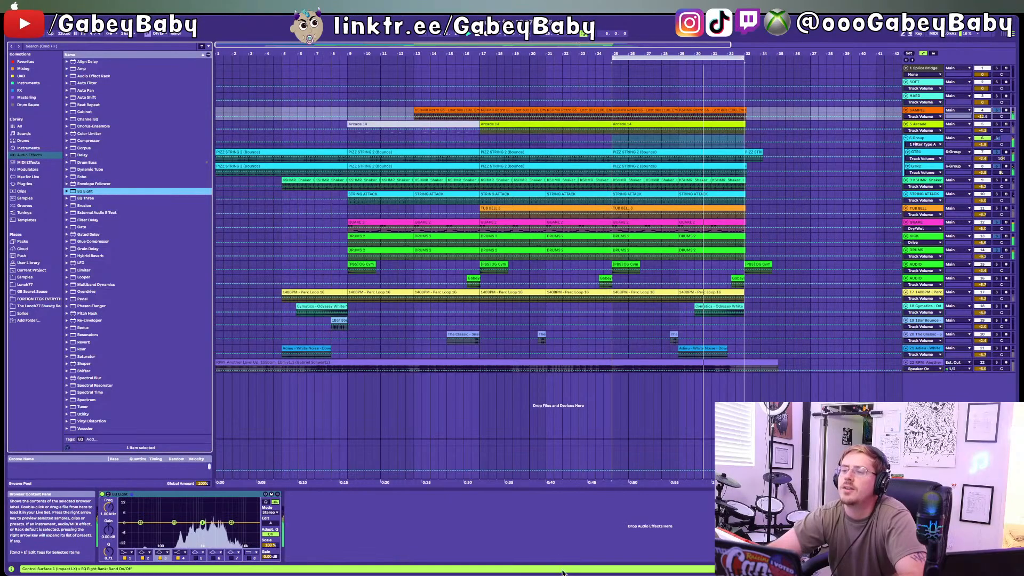
click(127, 553)
click(124, 511)
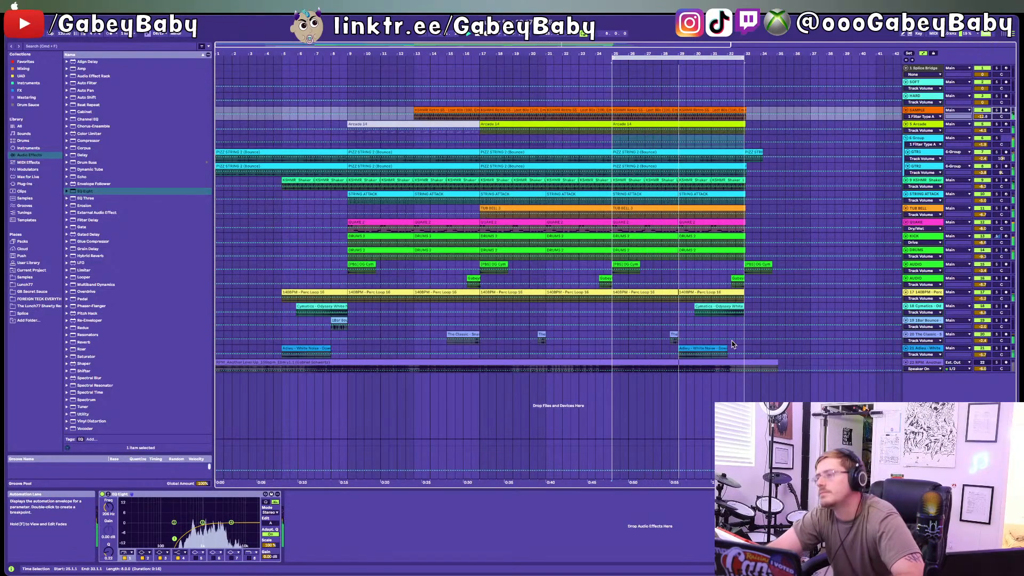
Step: Add an Auto Pan to the KSHMR Shaker track with its Amount at about 34%, and play the arrangement from bar 5
click(995, 181)
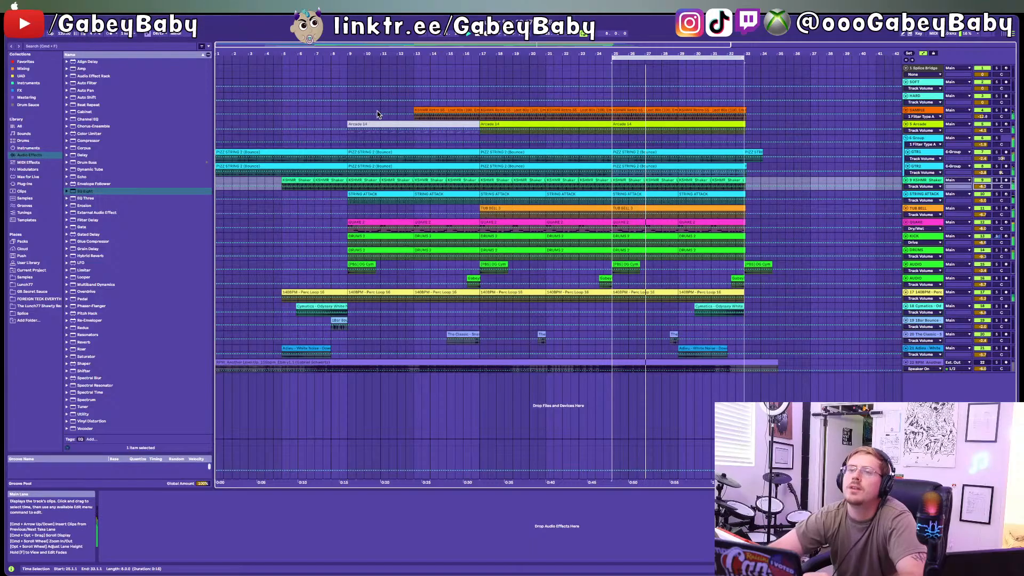
drag(87, 90, 473, 143)
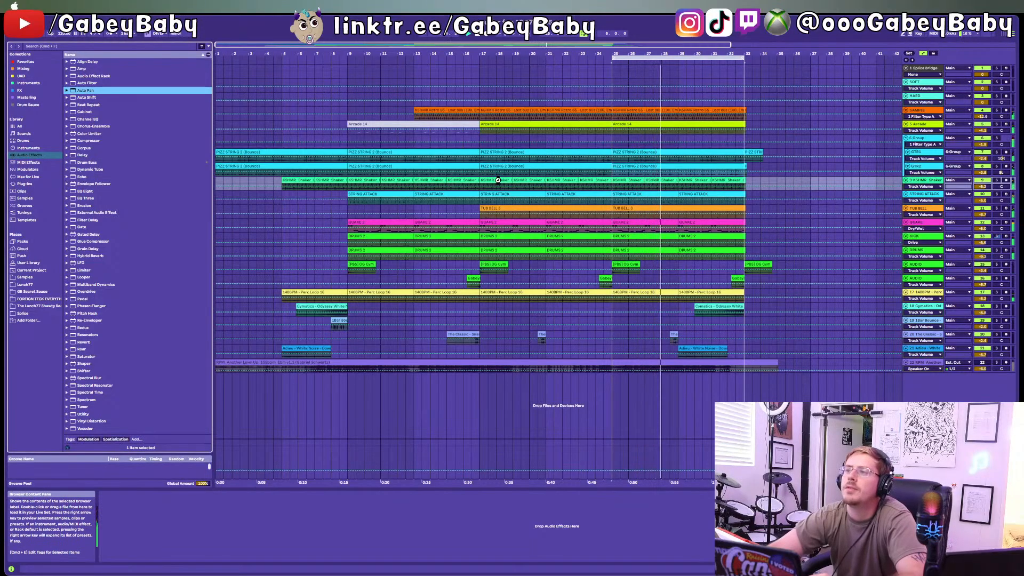
drag(498, 181, 498, 180)
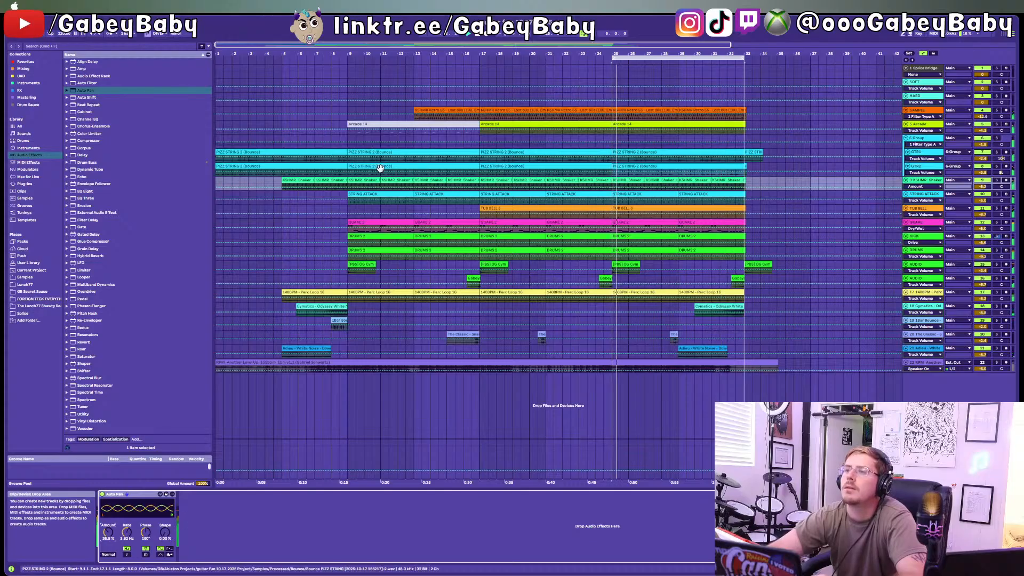
click(284, 181)
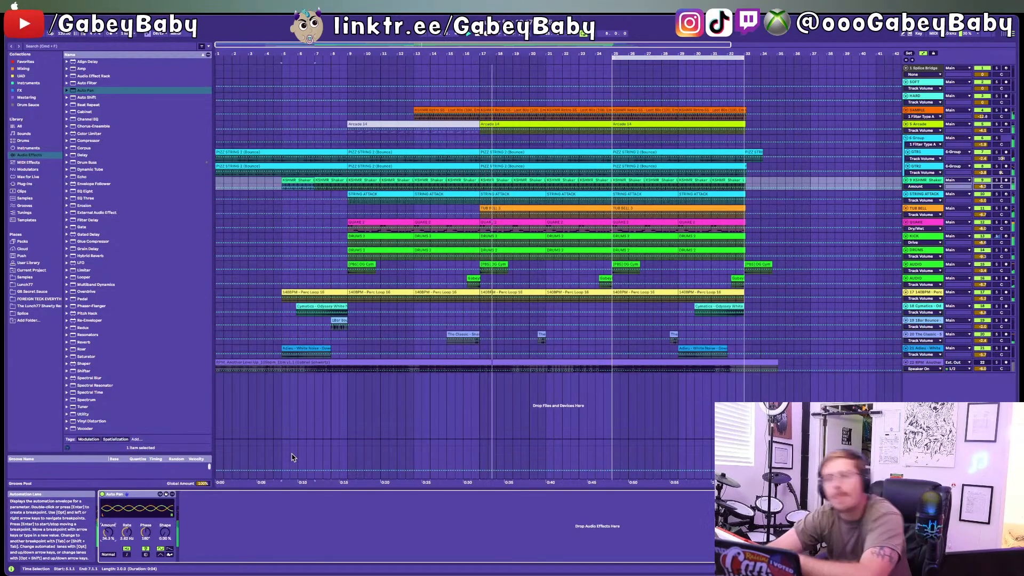
scroll(322, 399, right, 10)
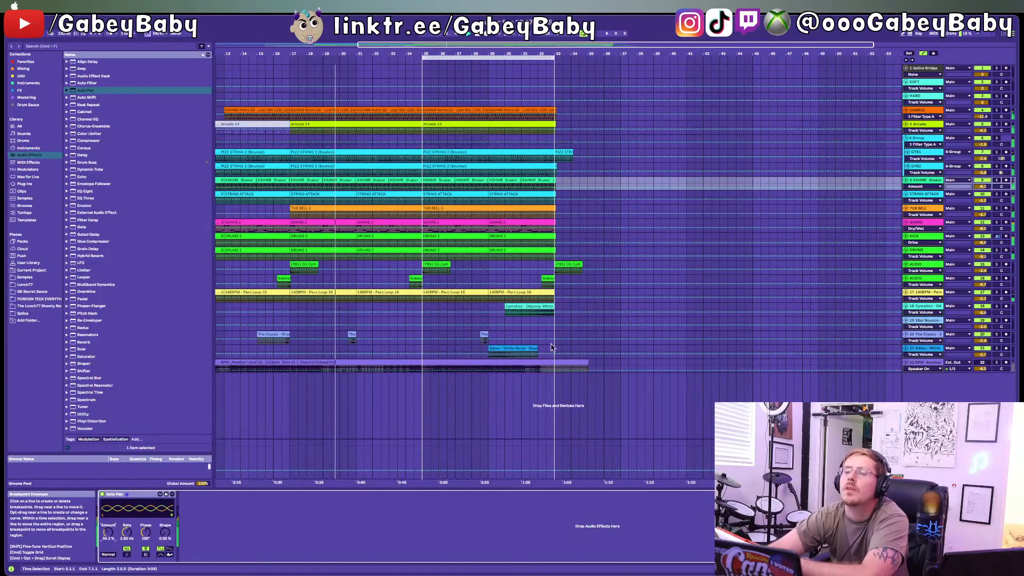
Step: Duplicate the L2 limiter in the Main track's device chain
click(601, 442)
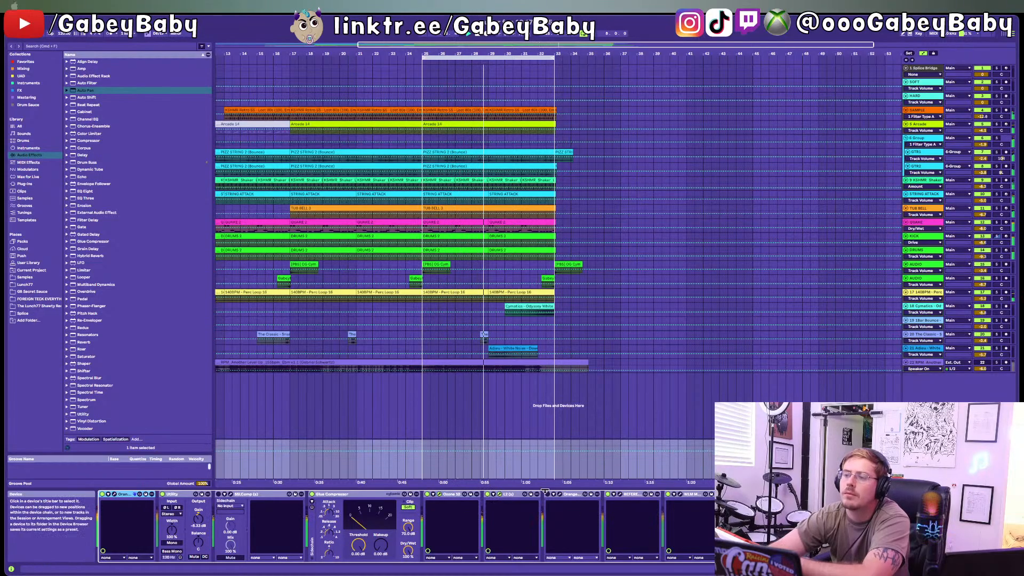
click(511, 496)
key(super+d)
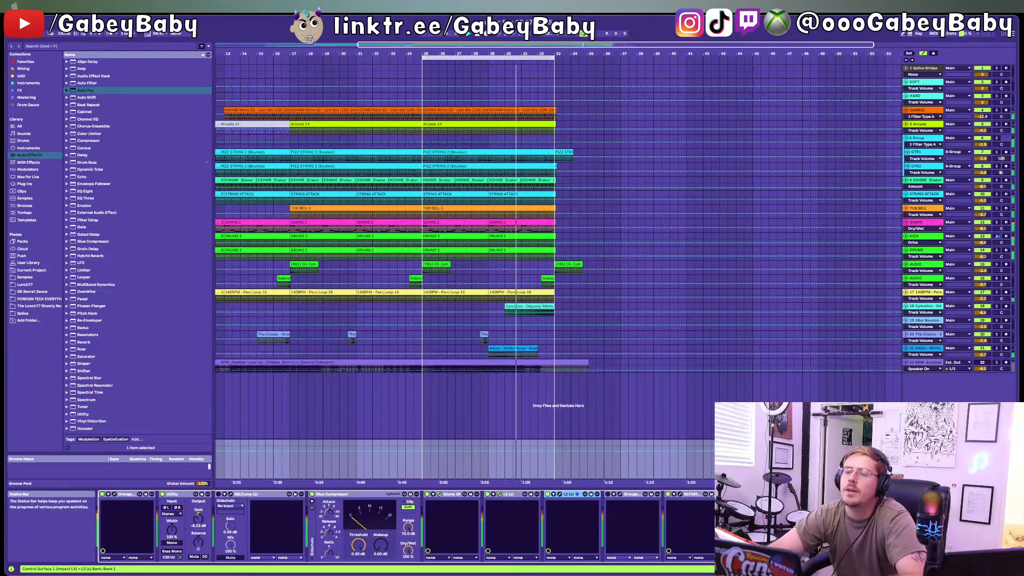
Step: Open the windows of both L2 limiters on the Main track and arrange them side by side
click(559, 495)
drag(253, 456, 179, 254)
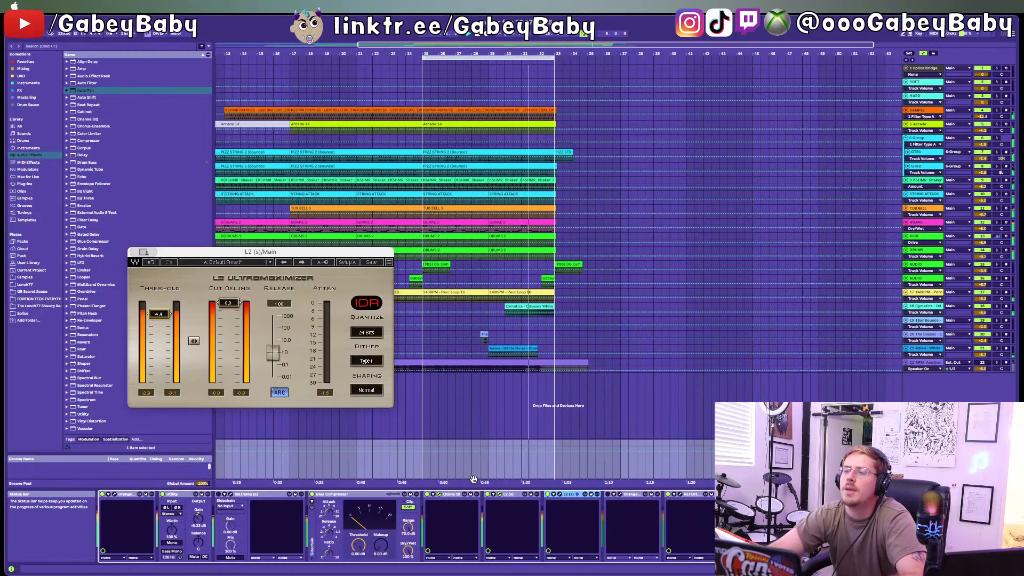
click(500, 496)
click(500, 496)
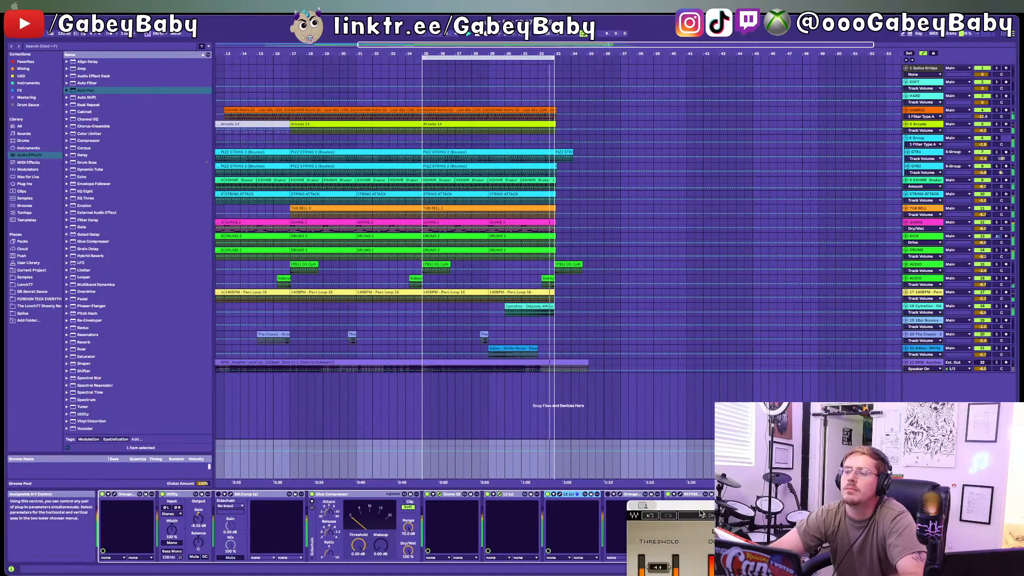
drag(408, 253, 269, 193)
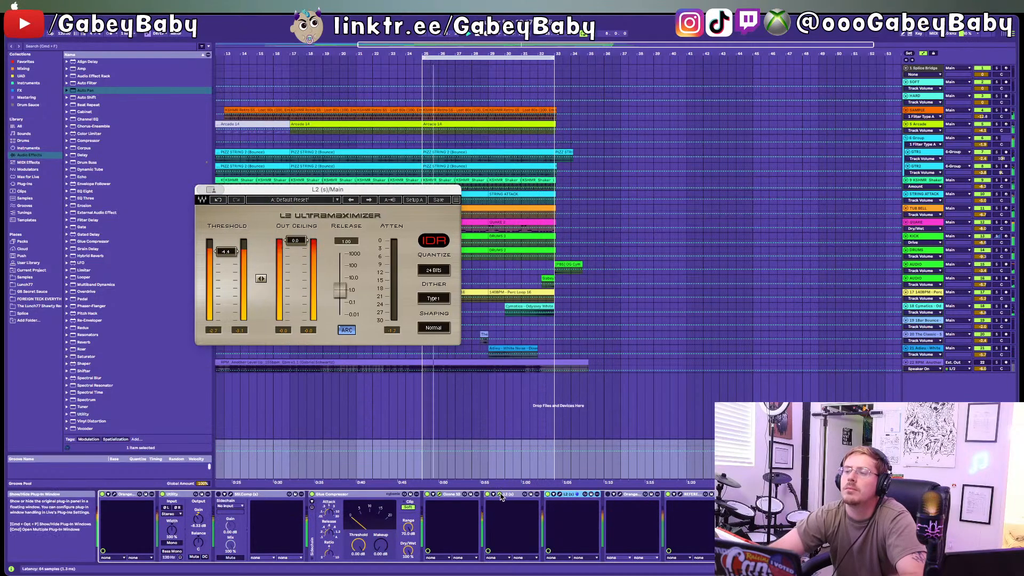
click(500, 496)
click(499, 496)
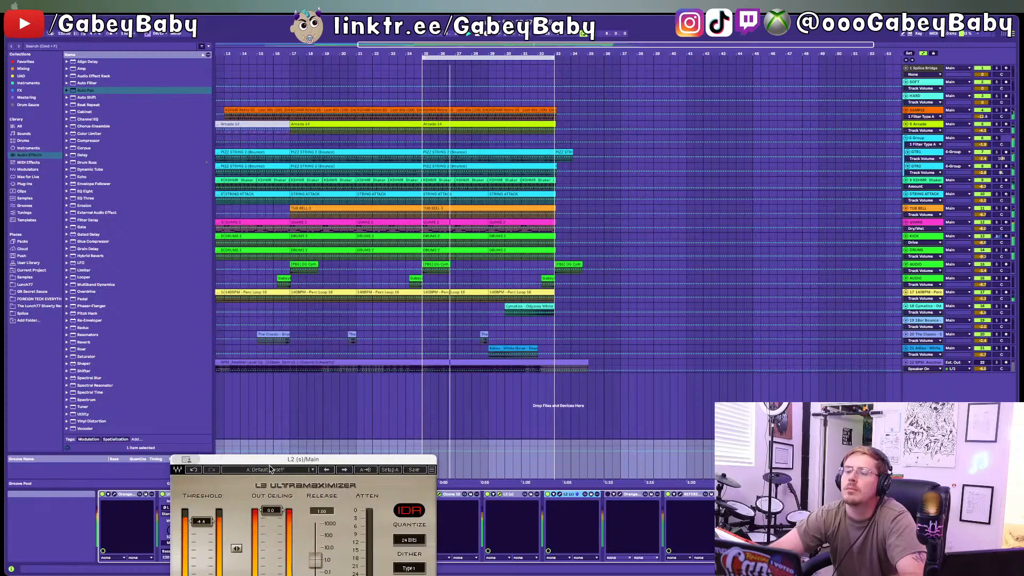
drag(266, 467, 145, 95)
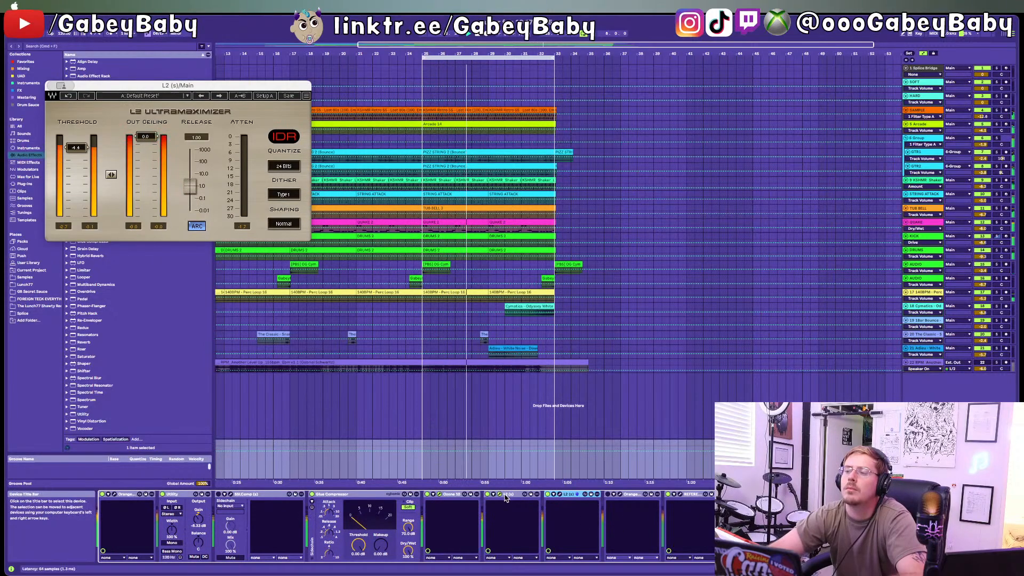
click(556, 495)
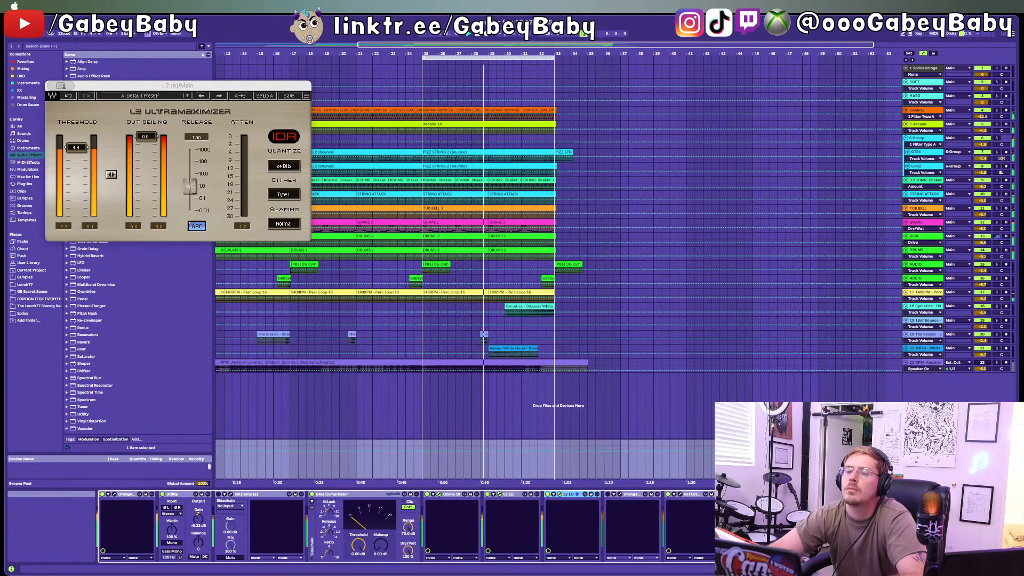
drag(299, 474, 363, 61)
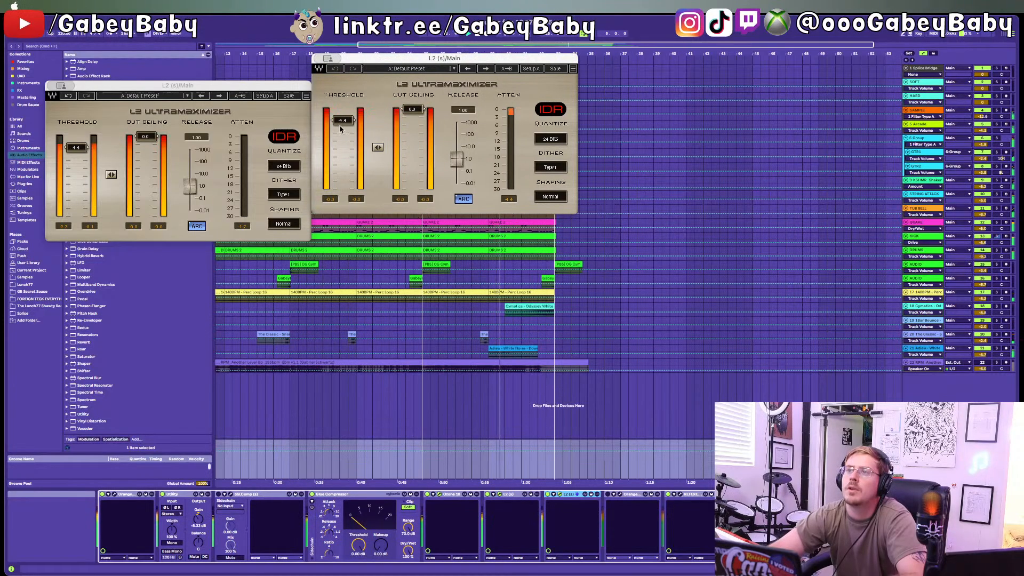
Step: Set the duplicate L2's Threshold to -2.1 and lower the guitar group's track volume
drag(341, 129, 342, 114)
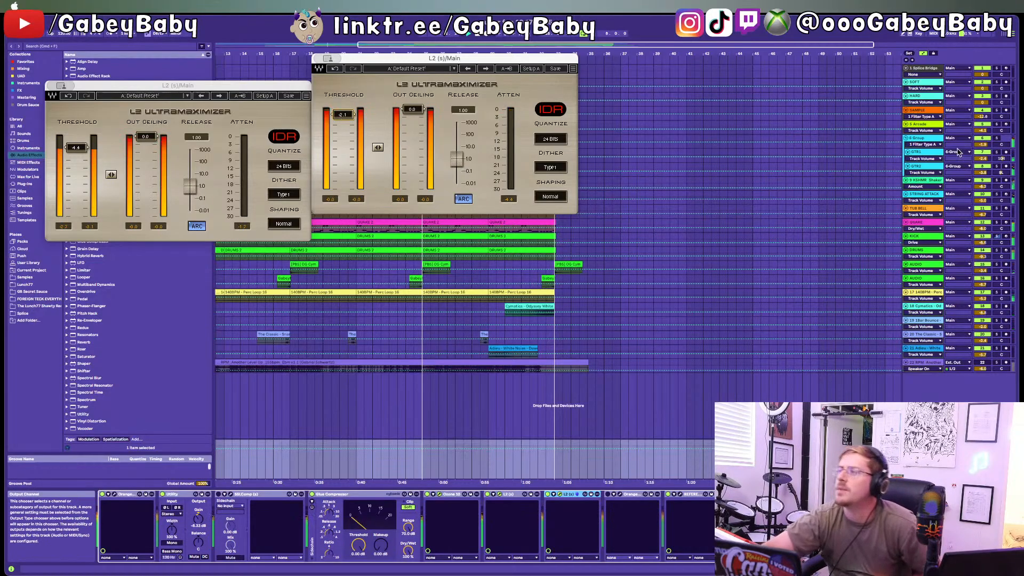
click(981, 144)
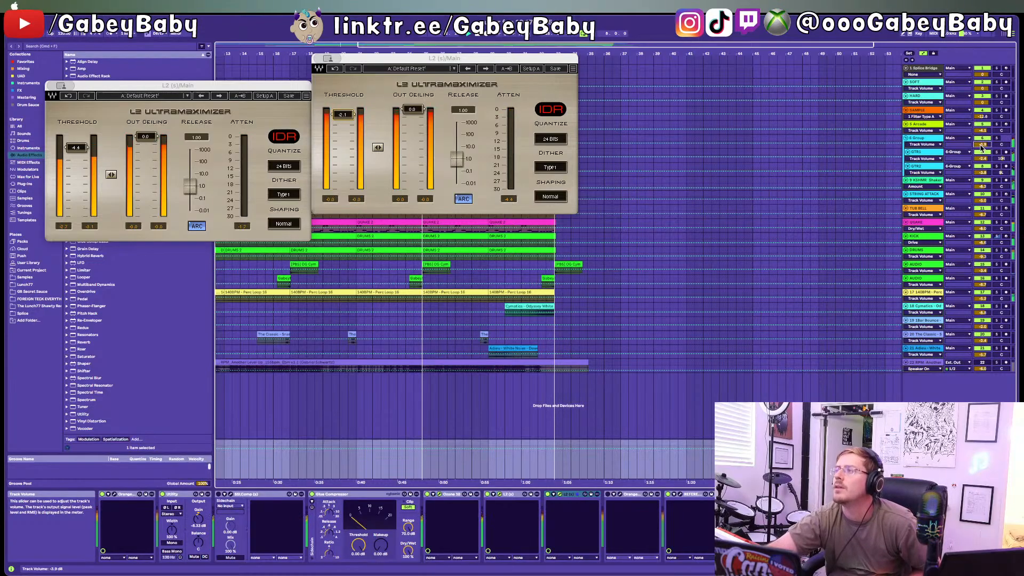
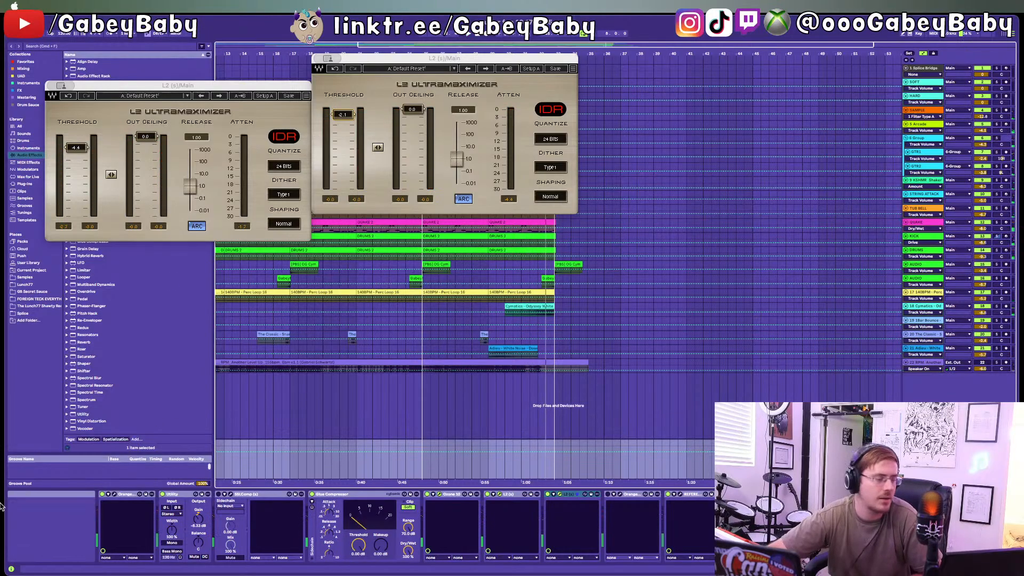
Step: Solo the reference track, reset its volume to 0.0 dB, unsolo it after comparing, and return to the Main track's devices
key(space)
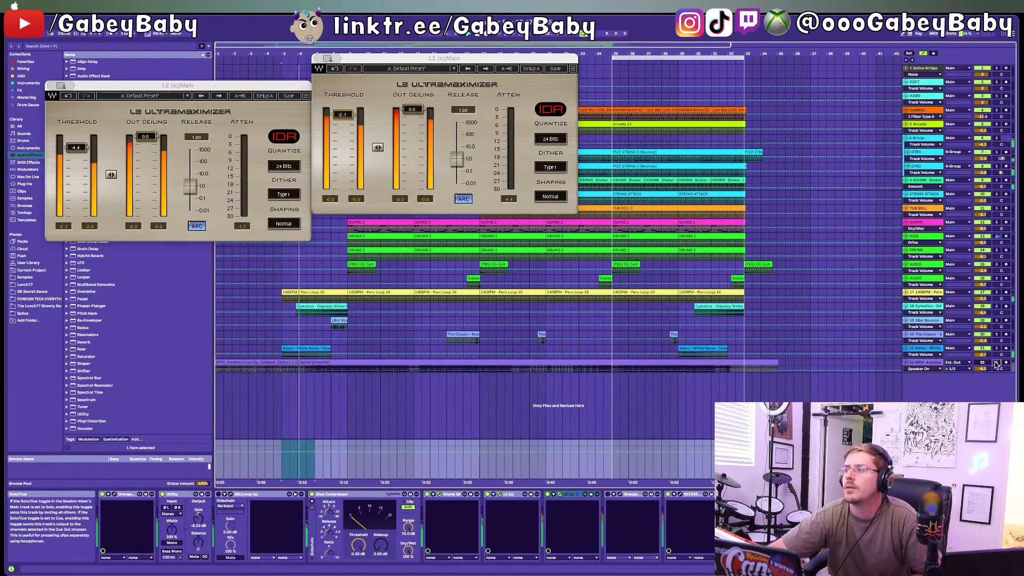
click(832, 367)
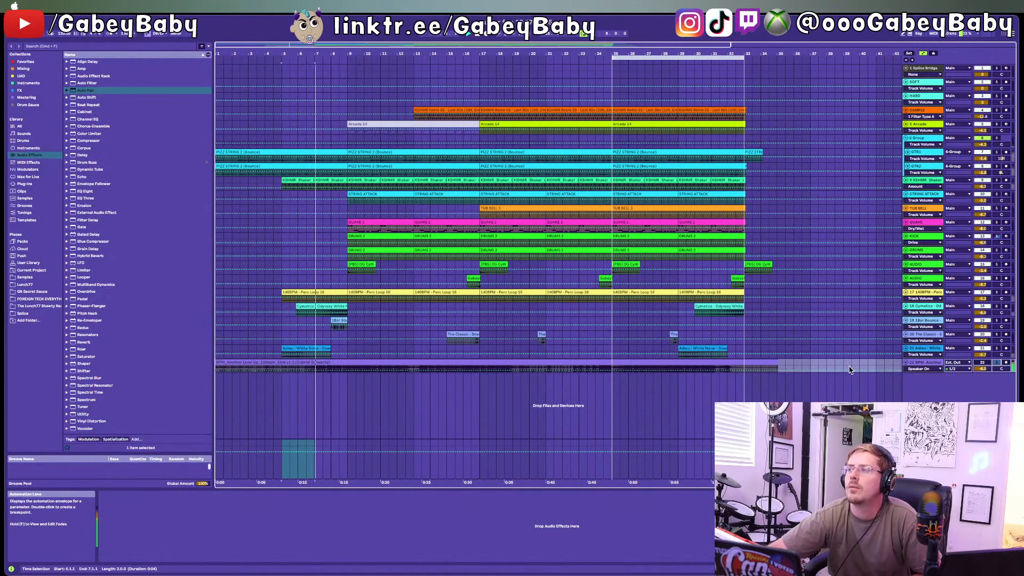
double_click(982, 369)
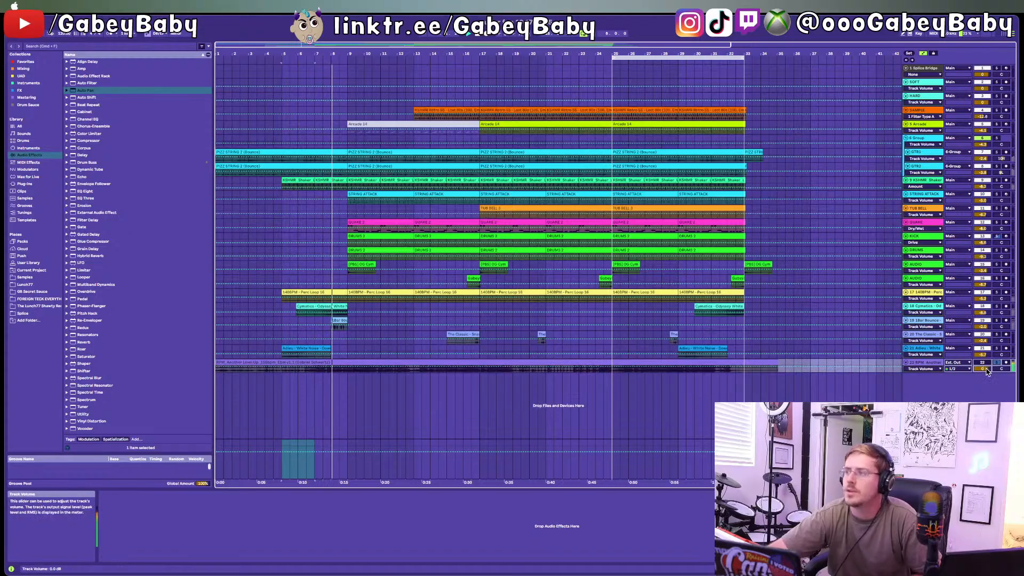
click(997, 365)
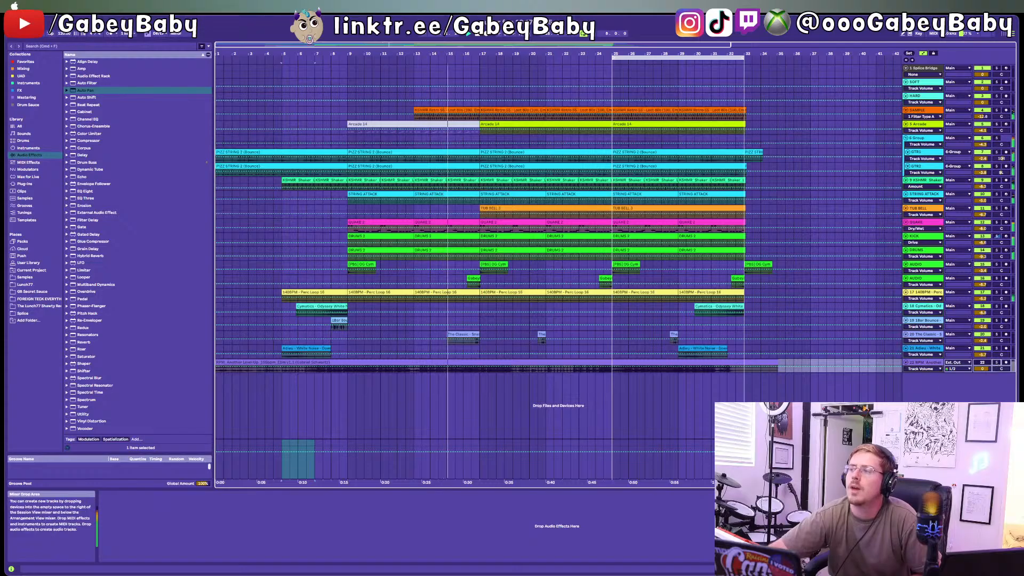
click(490, 326)
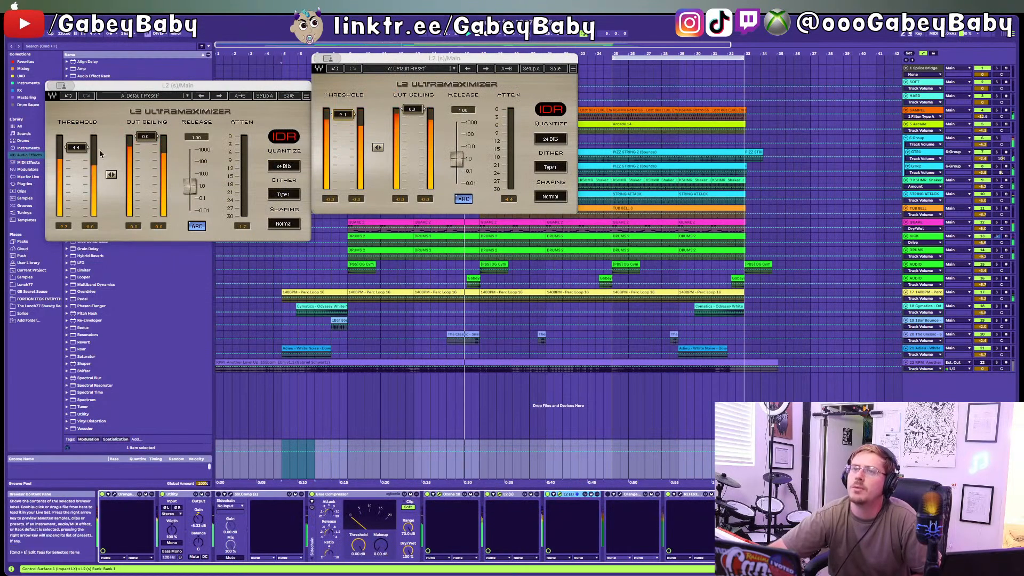
Step: Set the first L2's Threshold to -4.2 and the duplicate L2's to -1.8, and slightly lower the guitar group's track volume
drag(77, 146, 77, 145)
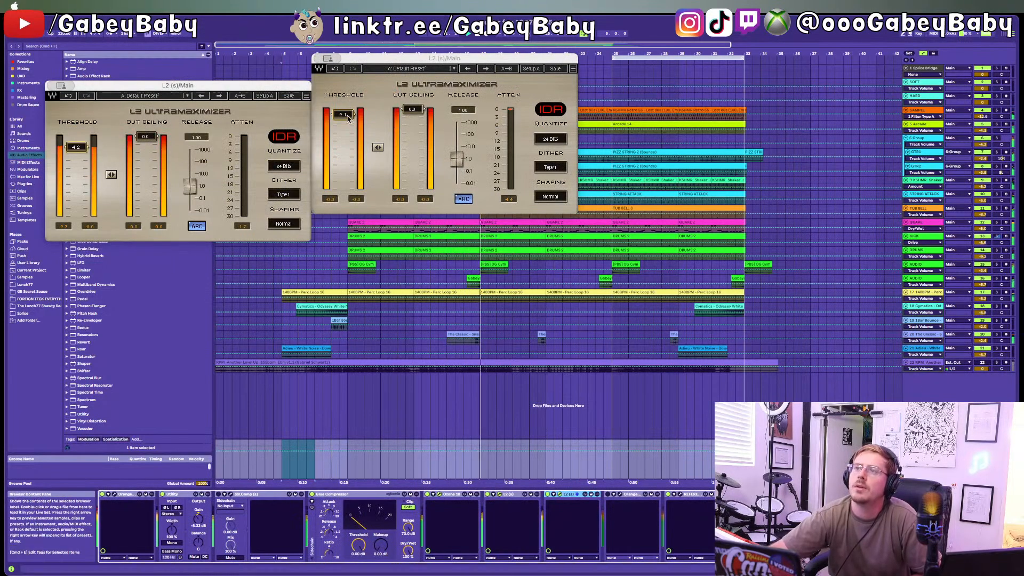
drag(347, 115, 349, 117)
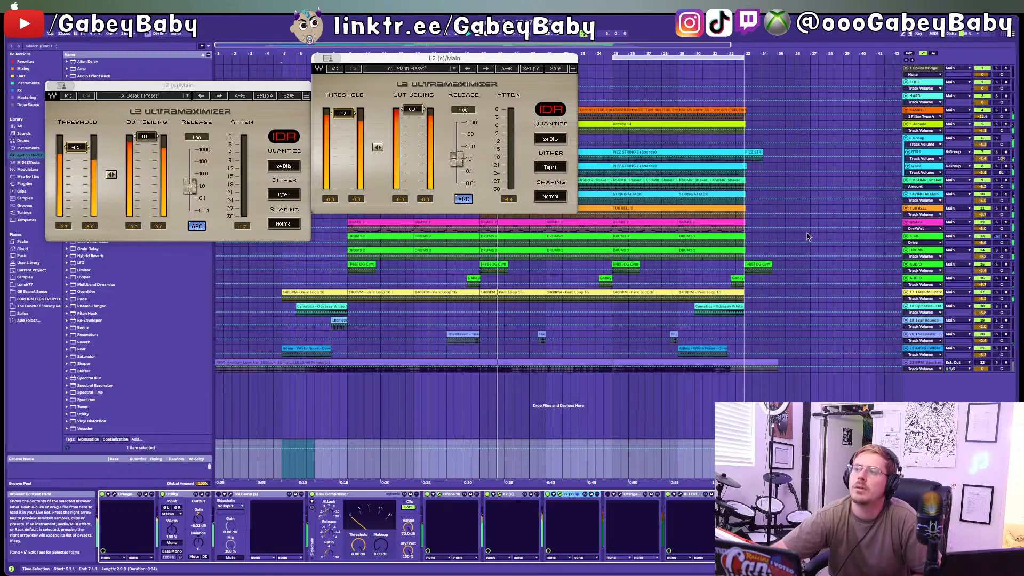
drag(986, 144, 986, 146)
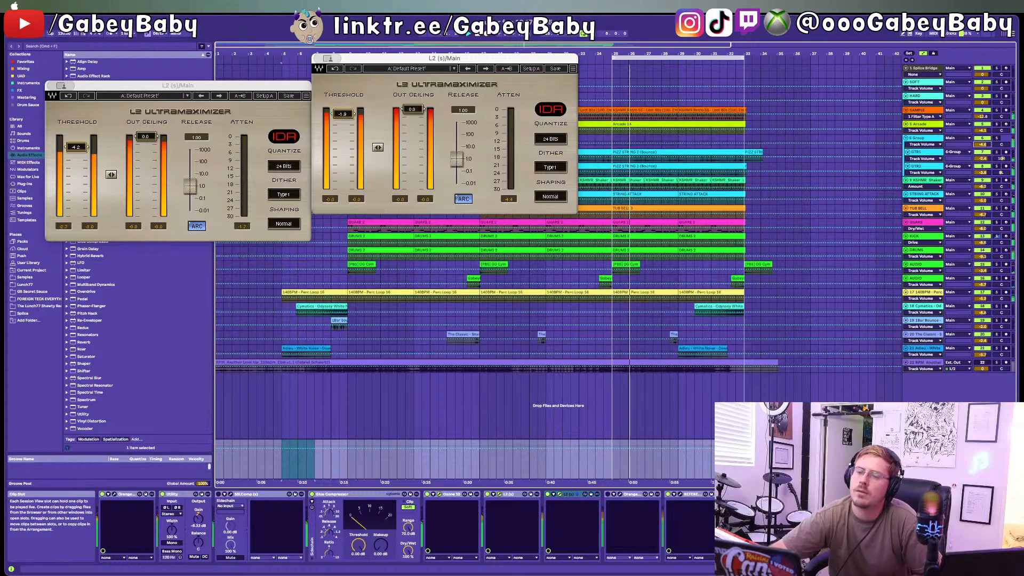
Step: Open the WLM Meter and Ozone 10 windows, and set the L2 Thresholds to -4.1 on the first and -1.5 on the duplicate
drag(293, 574, 669, 129)
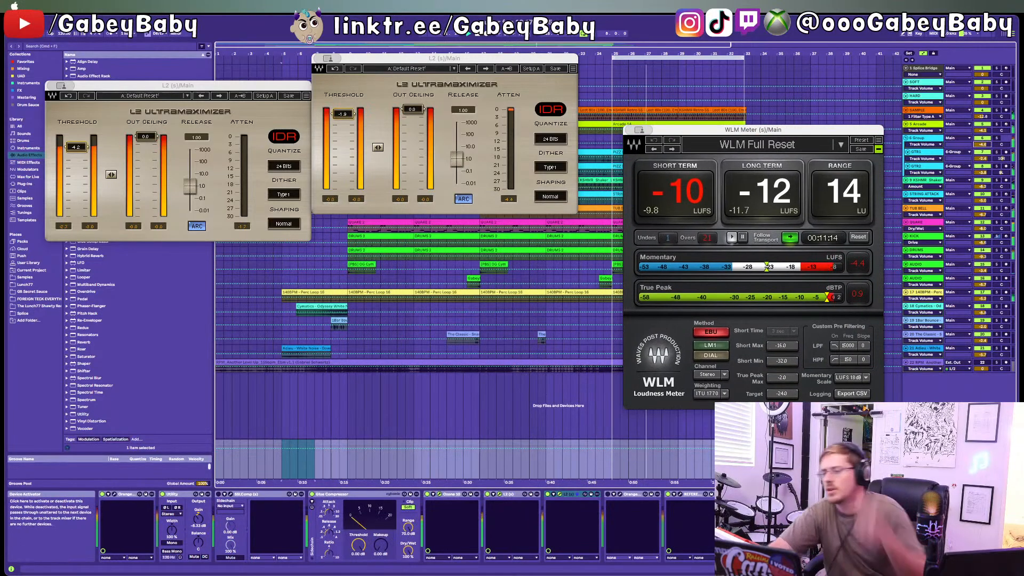
drag(457, 573, 212, 225)
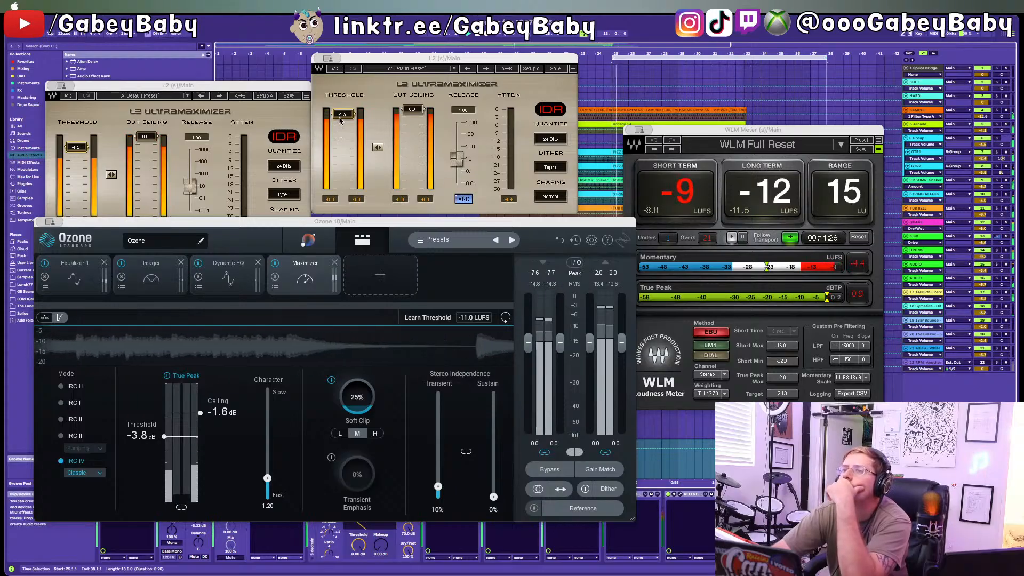
drag(339, 117, 339, 116)
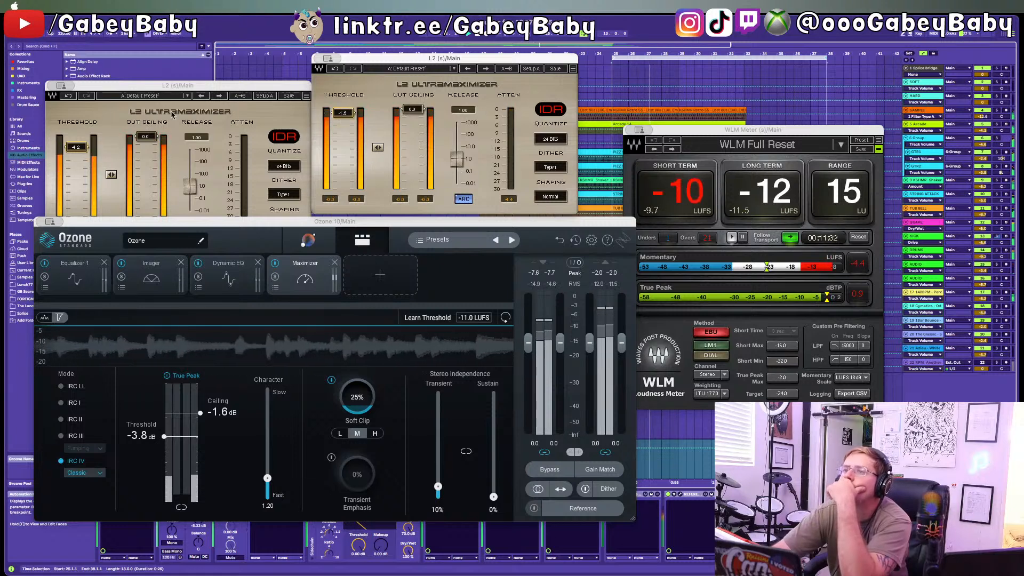
drag(76, 148, 76, 147)
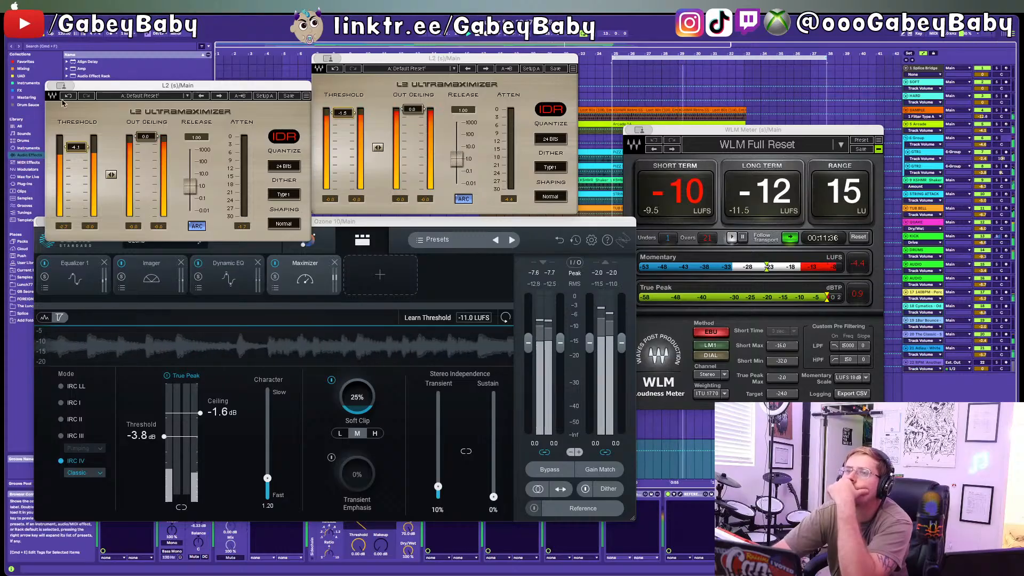
Step: Close both L2 windows, the WLM Meter and the Ozone 10 window
click(61, 85)
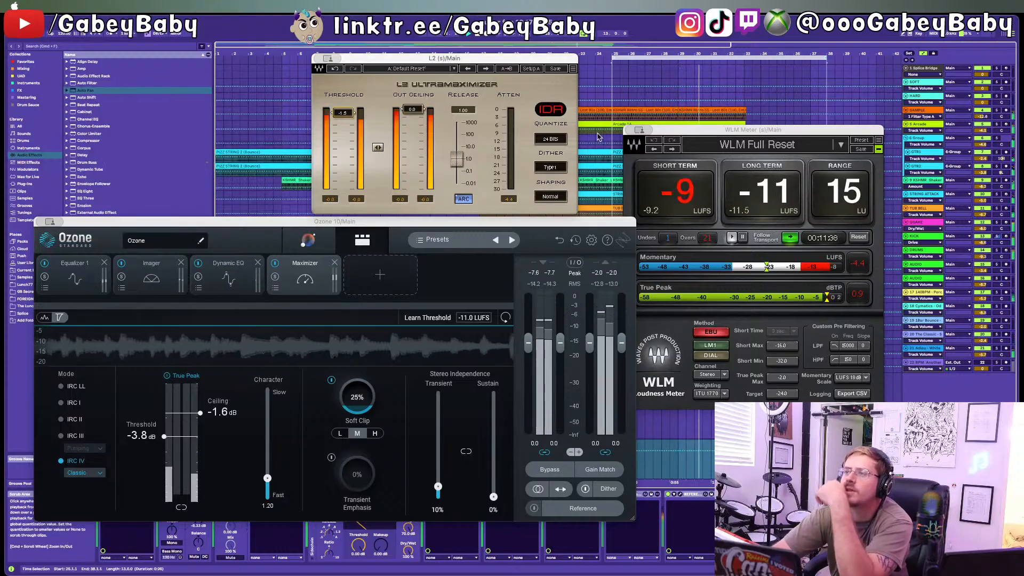
click(318, 58)
click(641, 130)
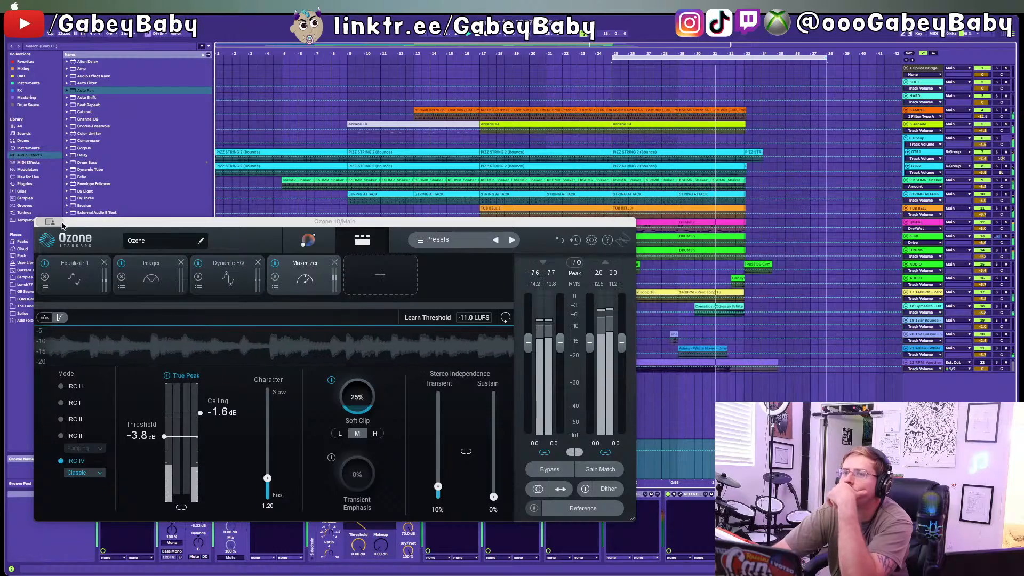
click(43, 221)
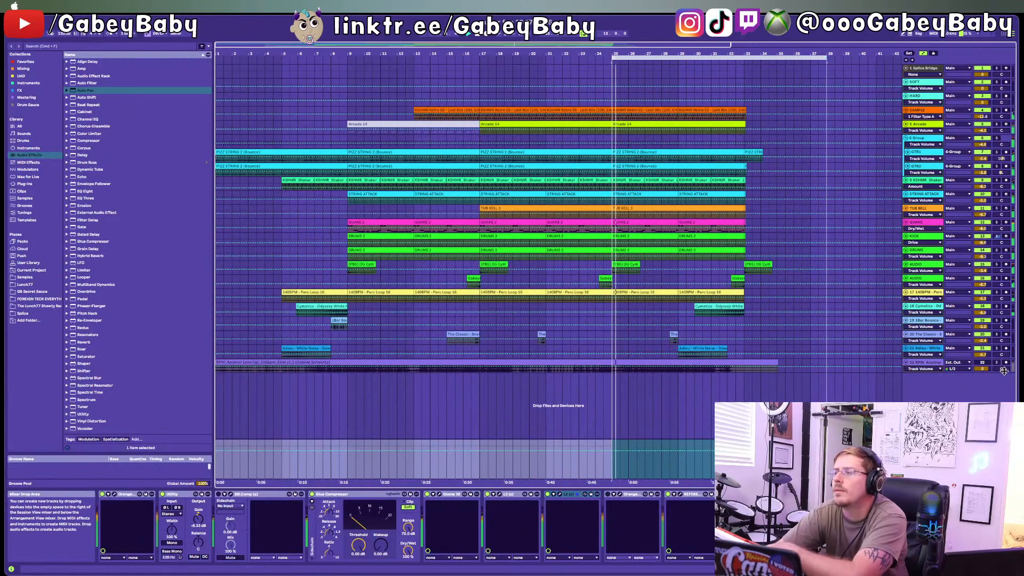
Step: Solo the reference track, shorten the loop's end to where the main clips finish, and unsolo the reference
click(996, 363)
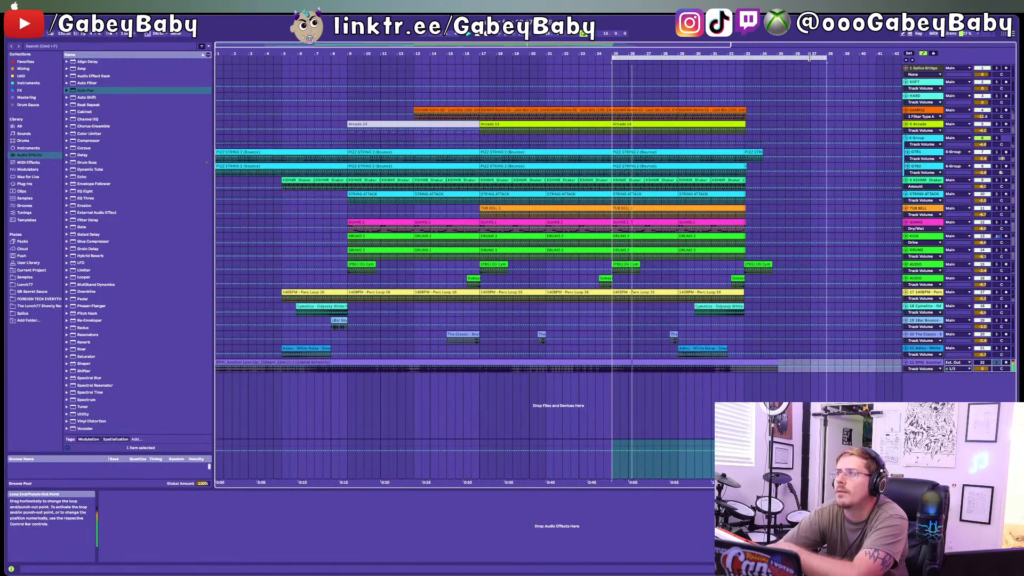
drag(823, 62, 744, 61)
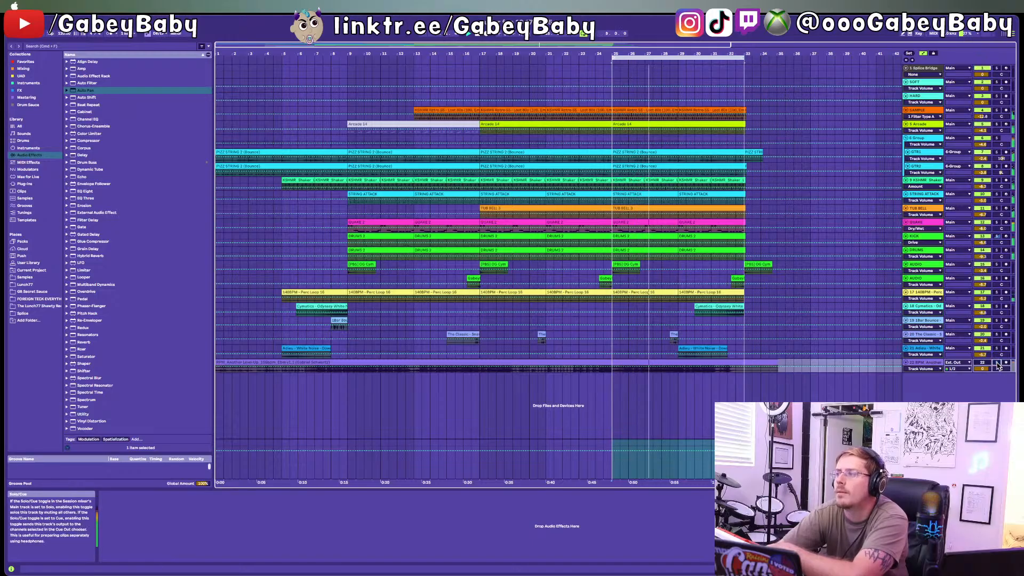
click(997, 365)
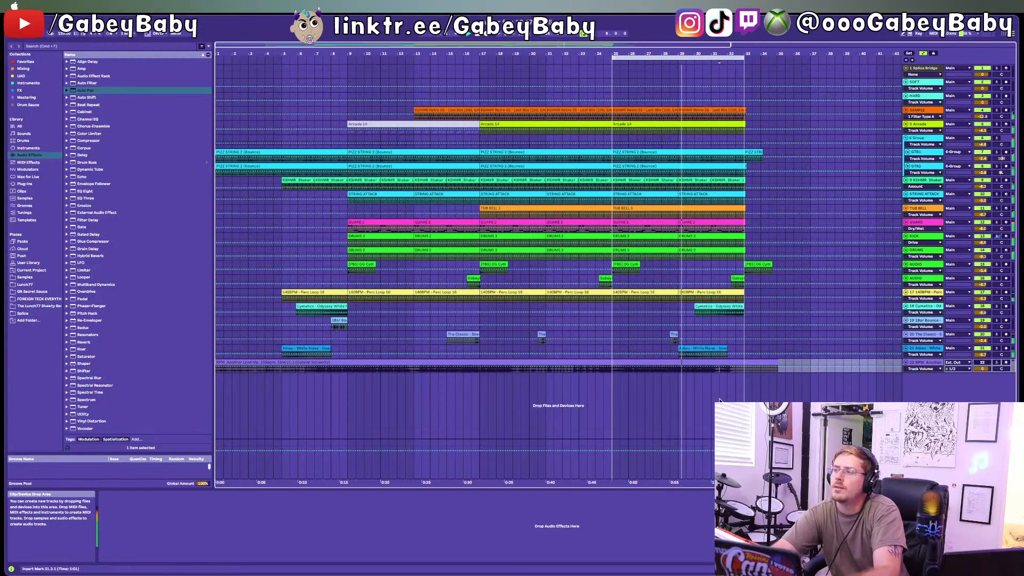
Step: Select the whole arrangement on all tracks through the closing fade-out and start exporting it as an audio file
key(super+a)
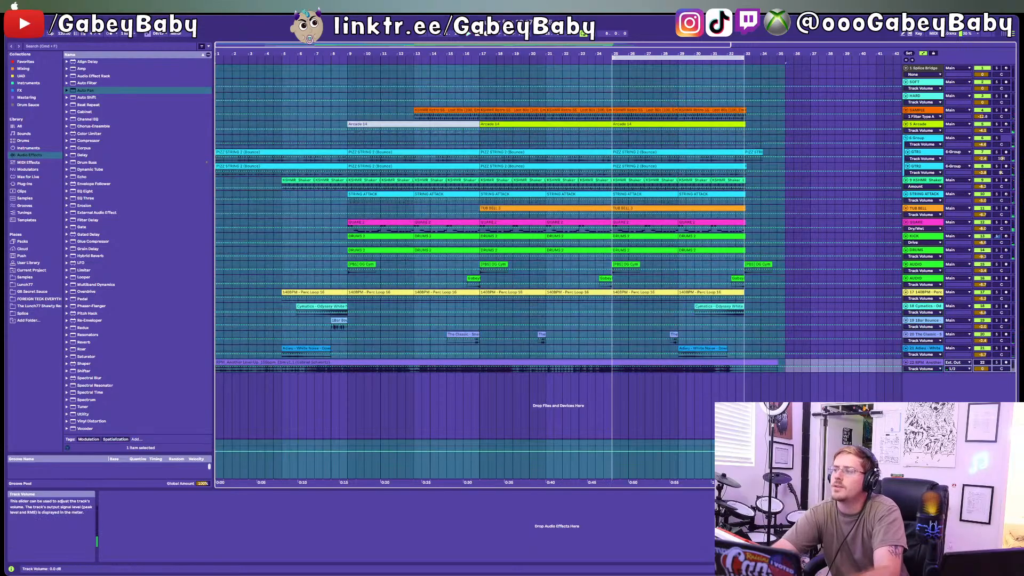
shift+click(772, 266)
drag(772, 267, 785, 266)
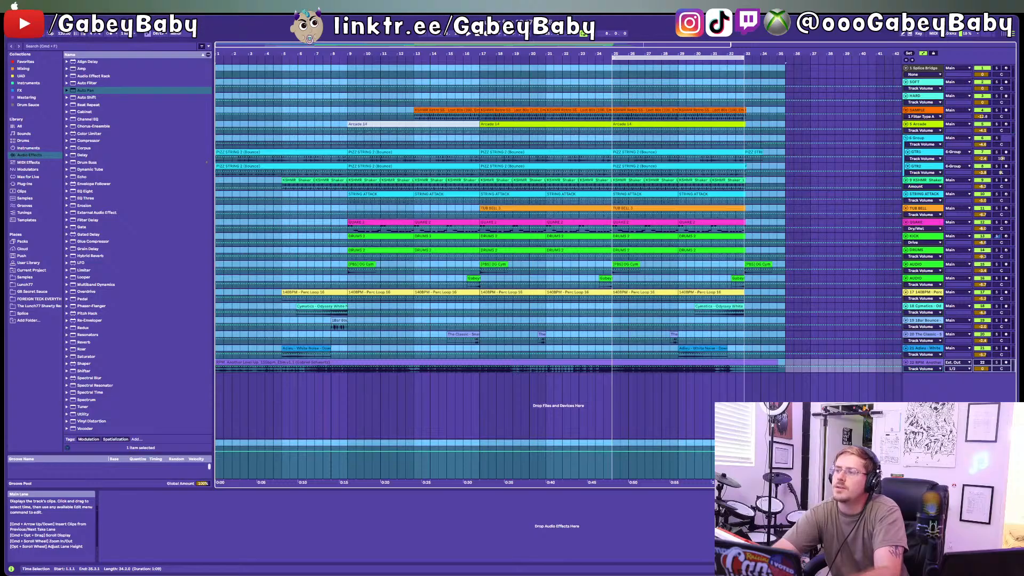
key(minus)
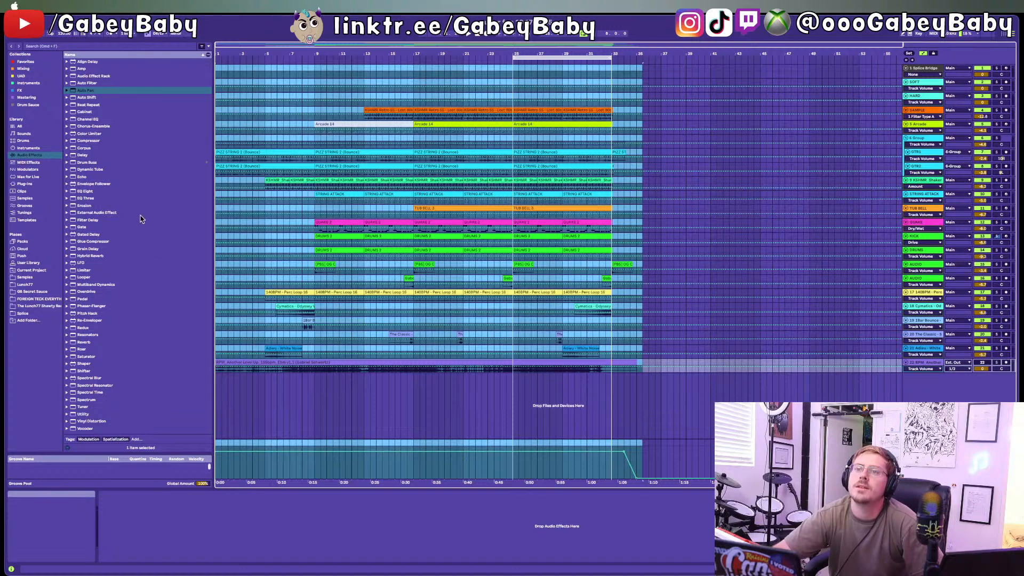
key(super+shift+r)
key(Return)
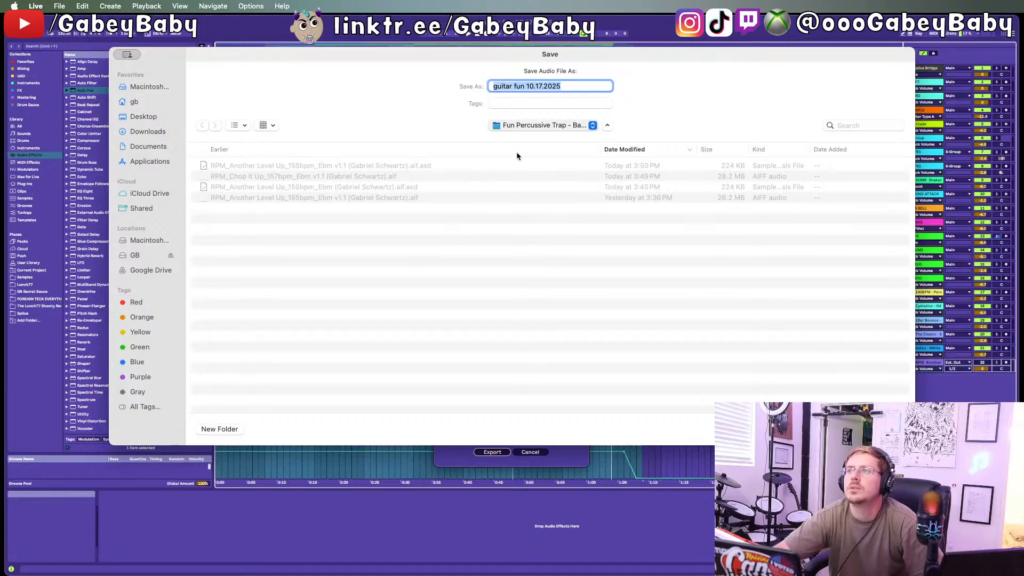
Step: Reuse the RPM_Sunday Slide_120bpm_Gm file name from READY TO SUBMIT's Fun Percussive Trap - Batch 1 - 10.20.2025 folder for the export
double_click(252, 175)
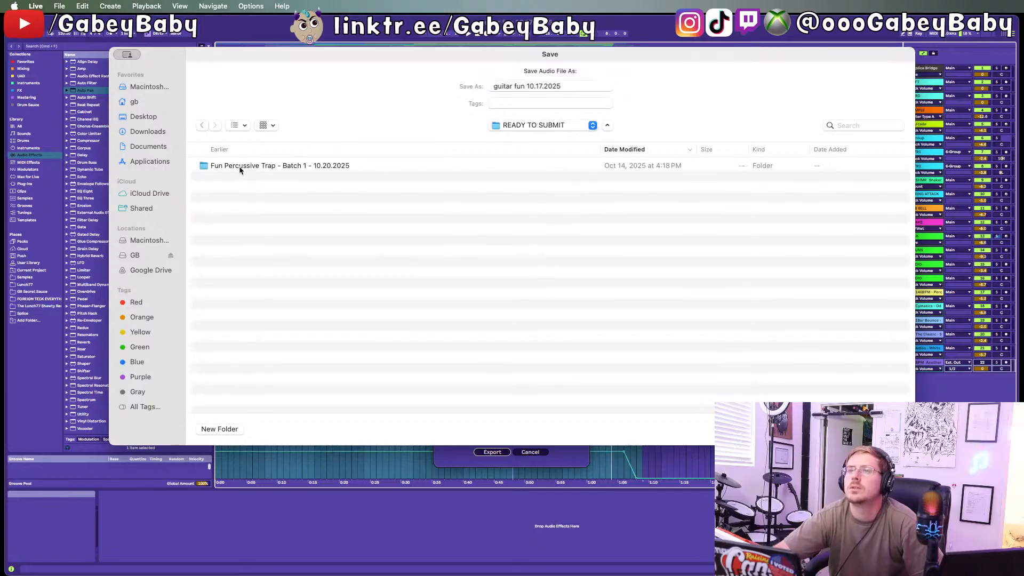
double_click(246, 167)
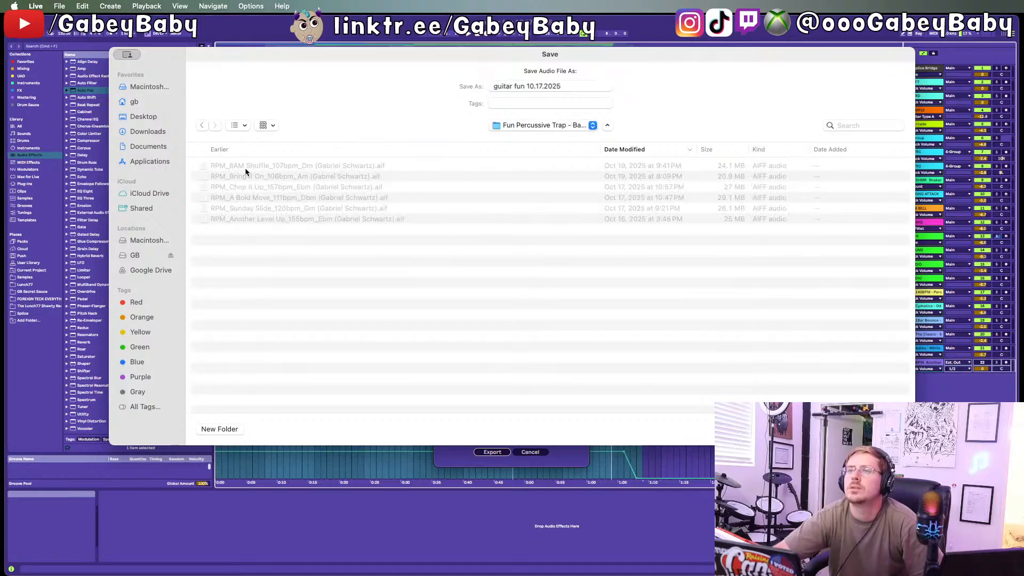
click(274, 209)
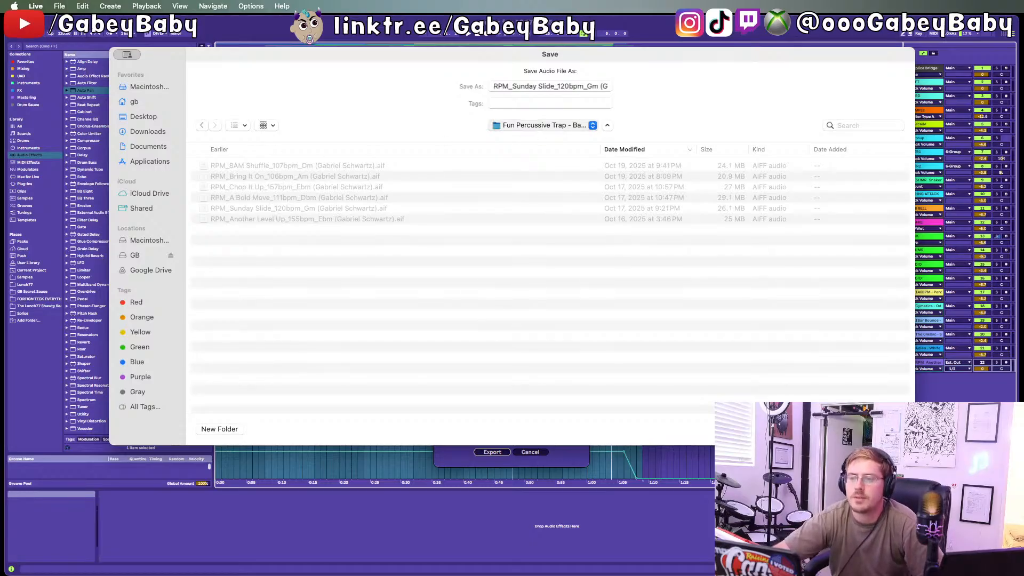
key(Return)
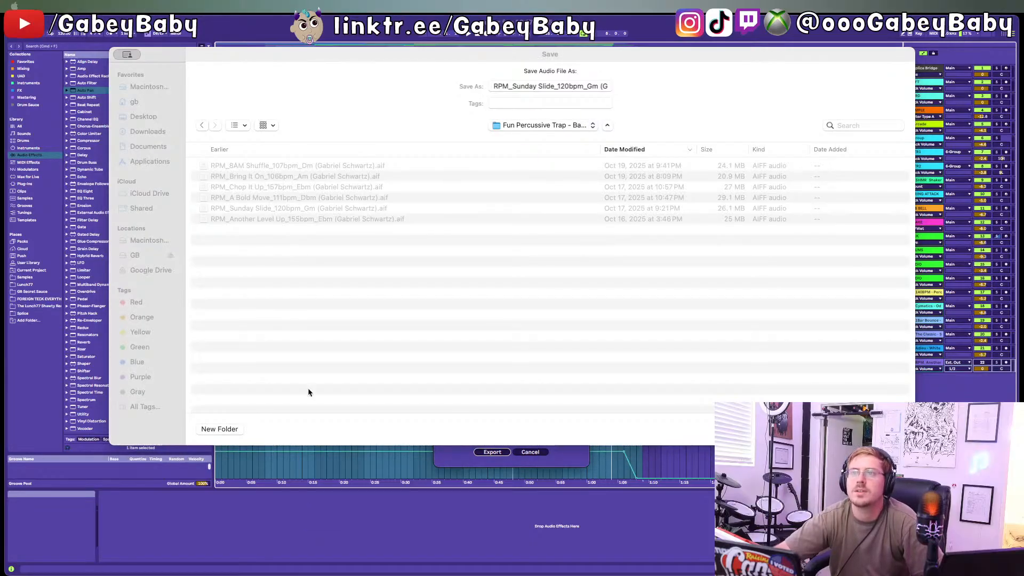
Step: Switch the export destination to the Fun Percussive Trap batch folder under REVISIONS, edit the Sunday Slide file name and save the audio file
click(522, 127)
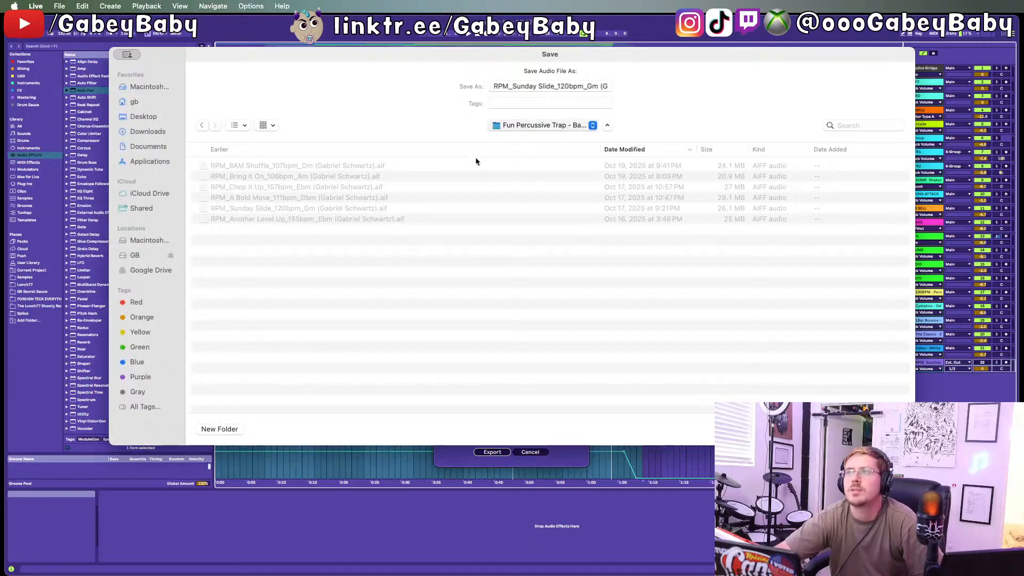
click(201, 126)
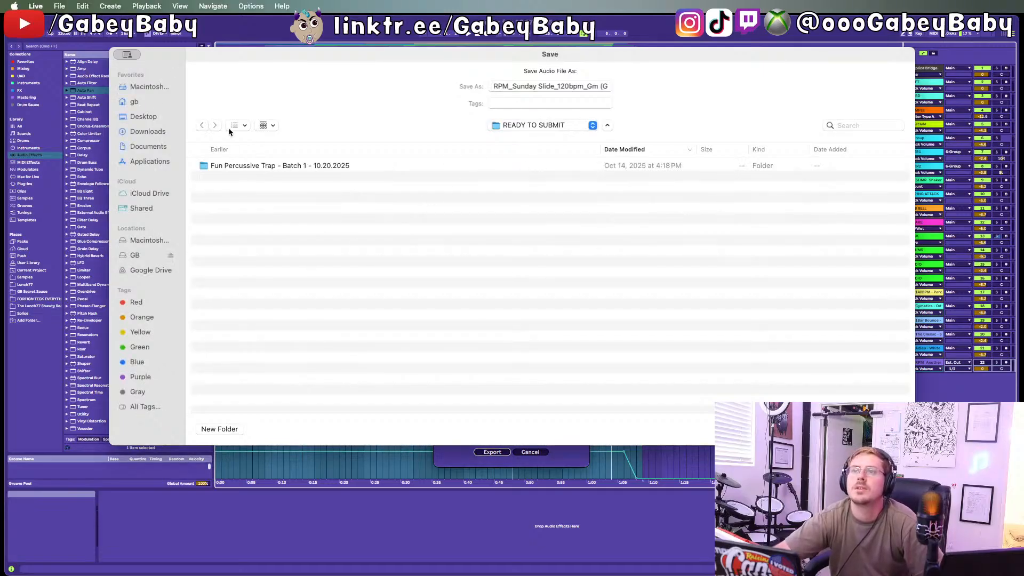
click(204, 127)
click(228, 175)
double_click(229, 167)
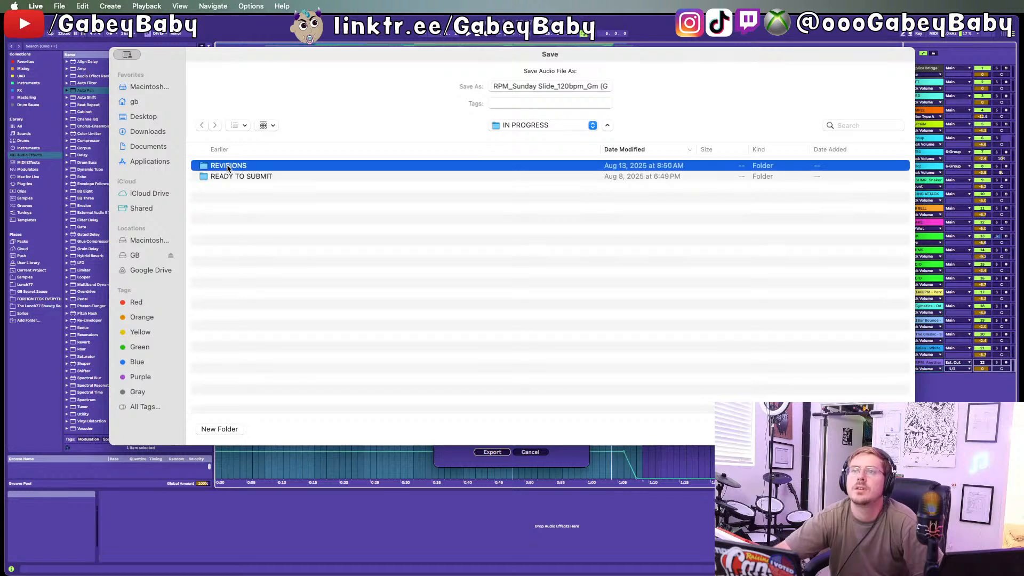
click(240, 168)
double_click(239, 168)
click(523, 87)
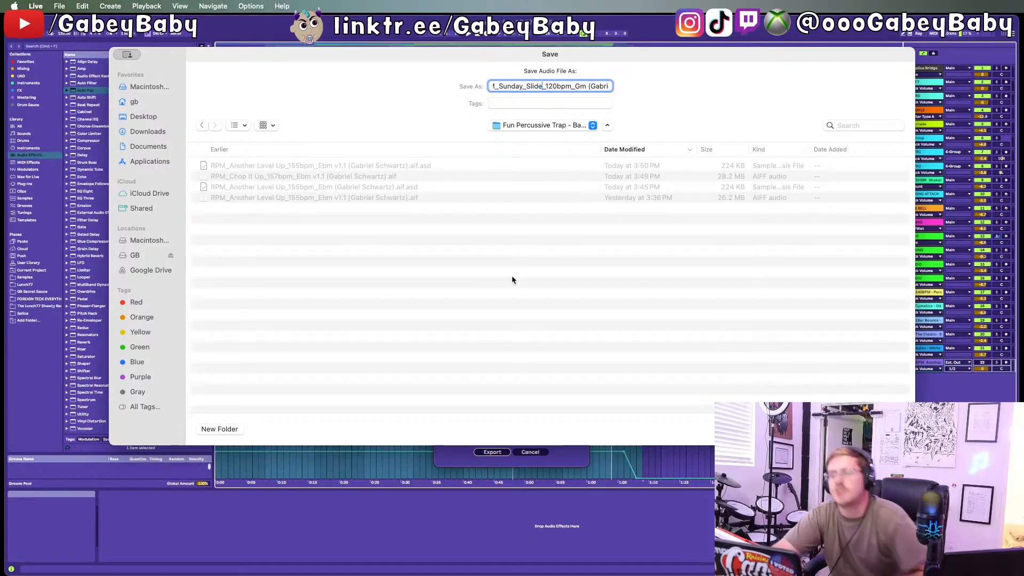
key(Return)
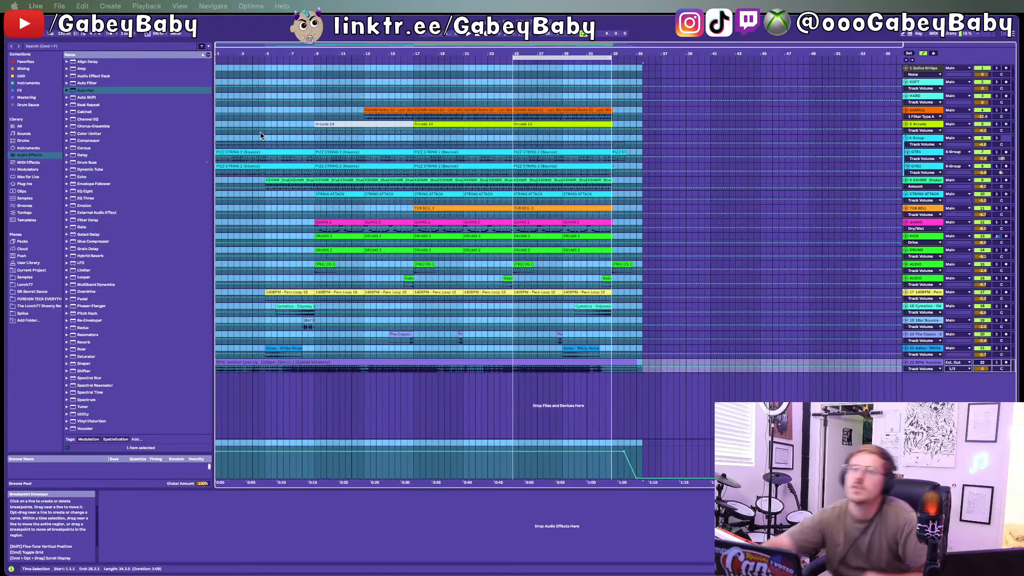
Step: Play the beat from the start, solo the guitar group and adjust the Dry/Wet of its Drum Buss
click(256, 153)
key(space)
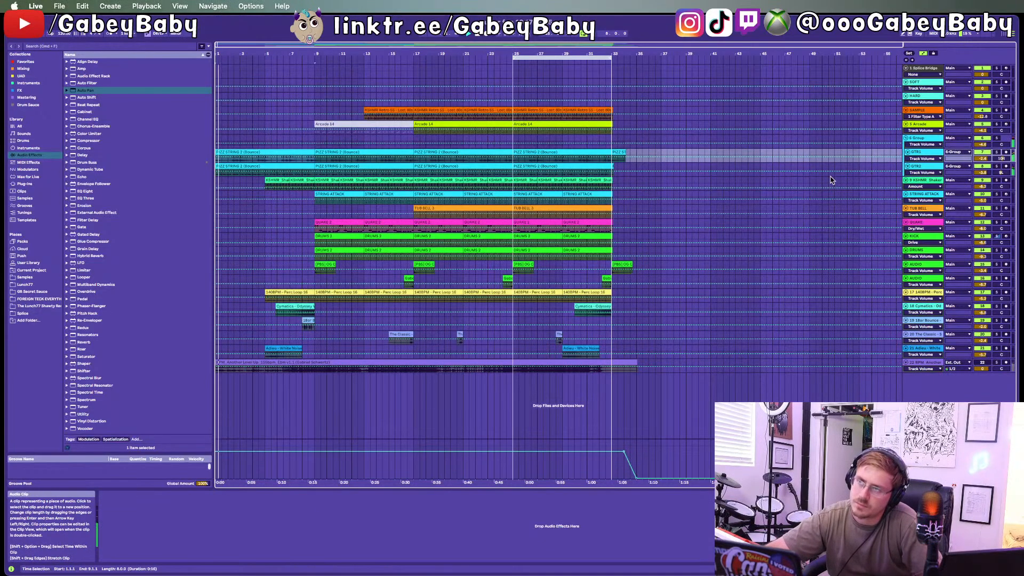
click(1000, 142)
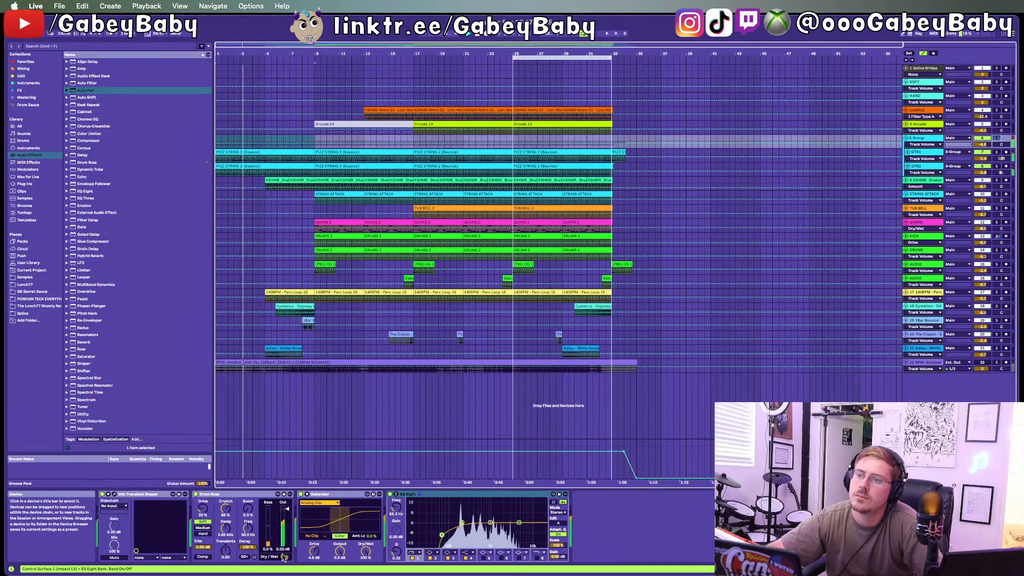
key(space)
key(space)
drag(284, 557, 284, 558)
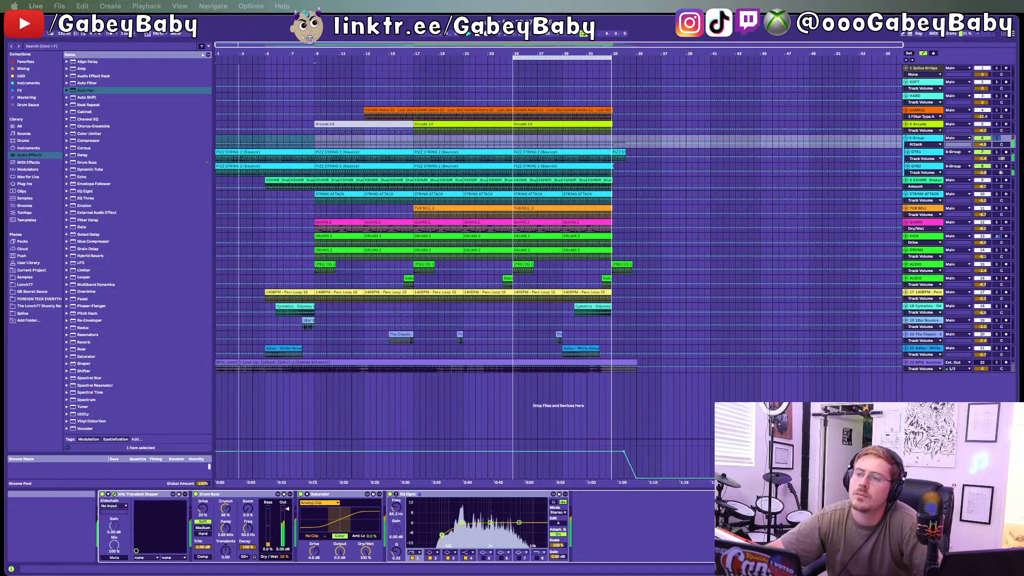
Step: Adjust the Dry/Wet of the guitar group's Saturator while replaying the opening
key(space)
key(space)
drag(365, 550, 365, 568)
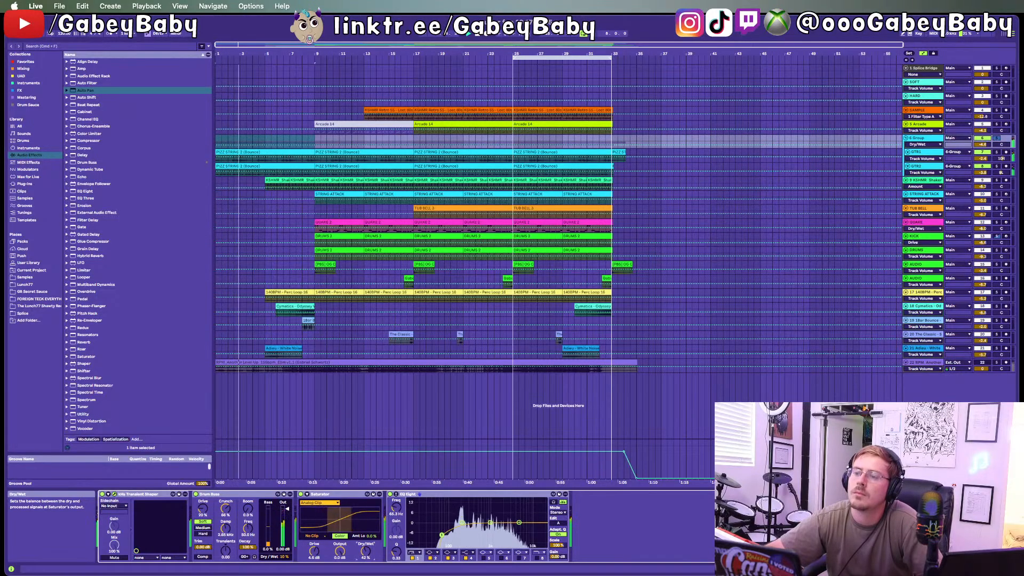
key(space)
key(space)
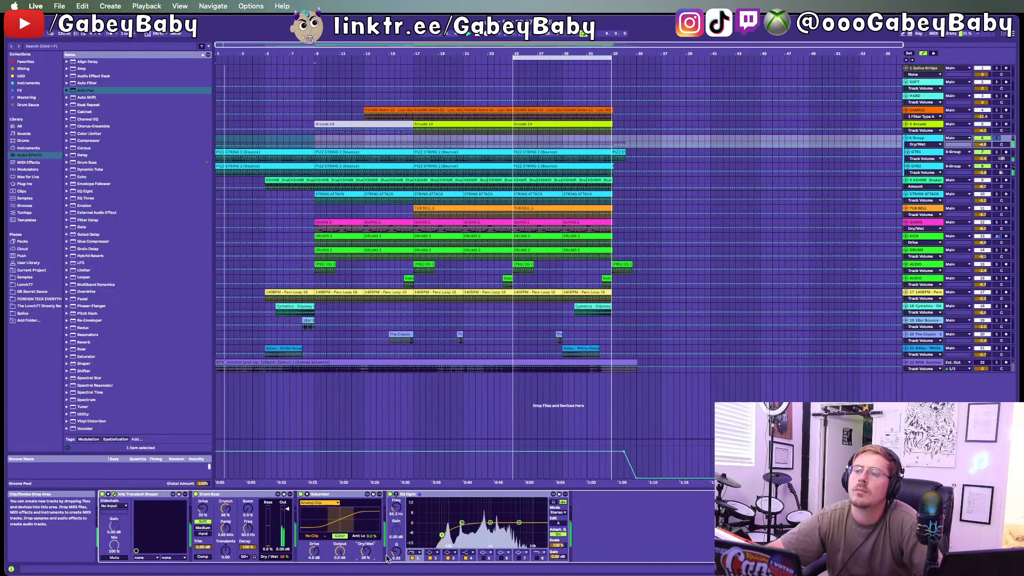
drag(365, 550, 366, 542)
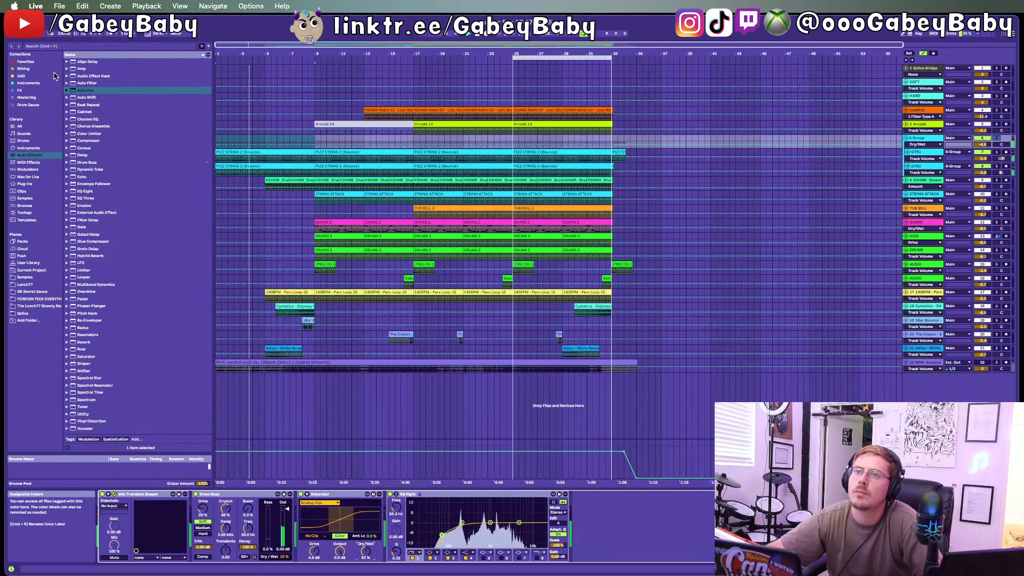
Step: Search the audio effects for a de-esser with "de-es", look at the De-esser preset and clear the search
click(52, 47)
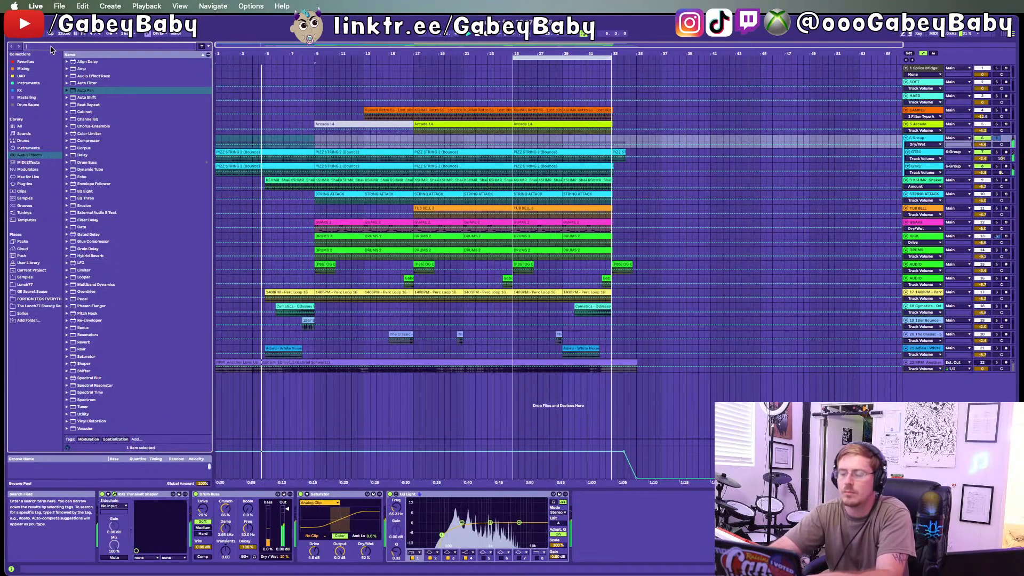
text(und)
key(BackSpace)
key(BackSpace)
key(BackSpace)
text(de)
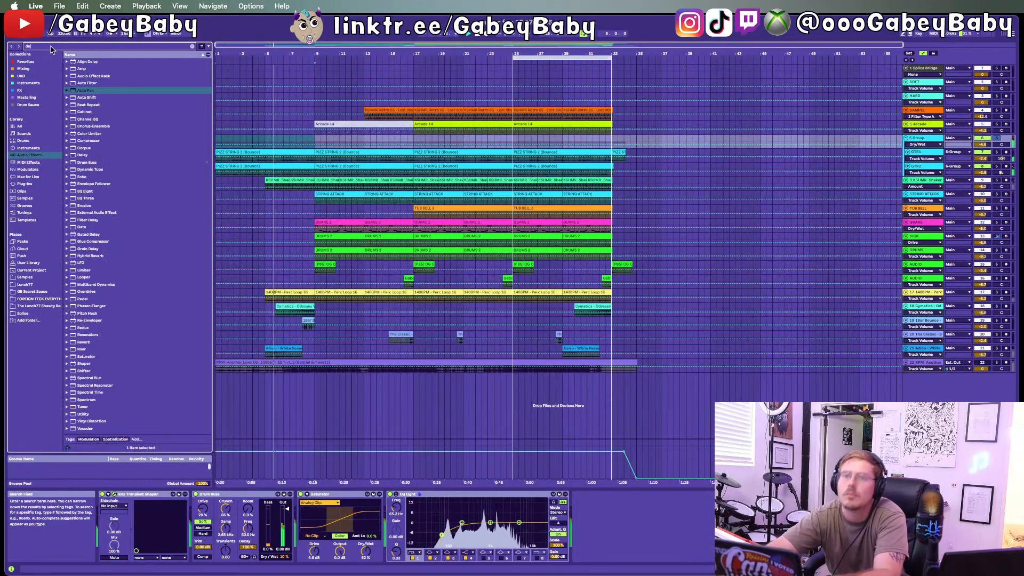
key(BackSpace)
key(BackSpace)
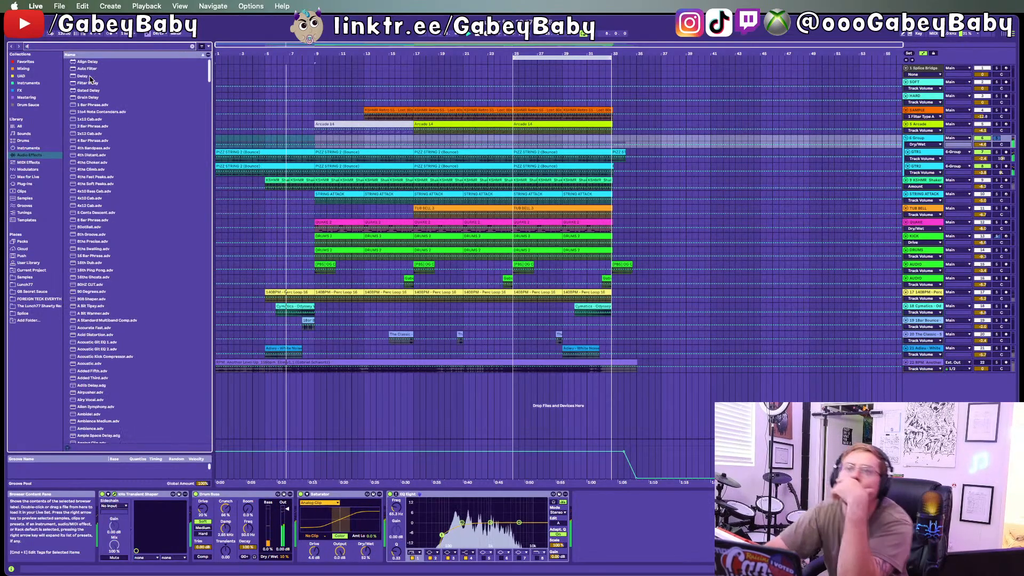
text(de)
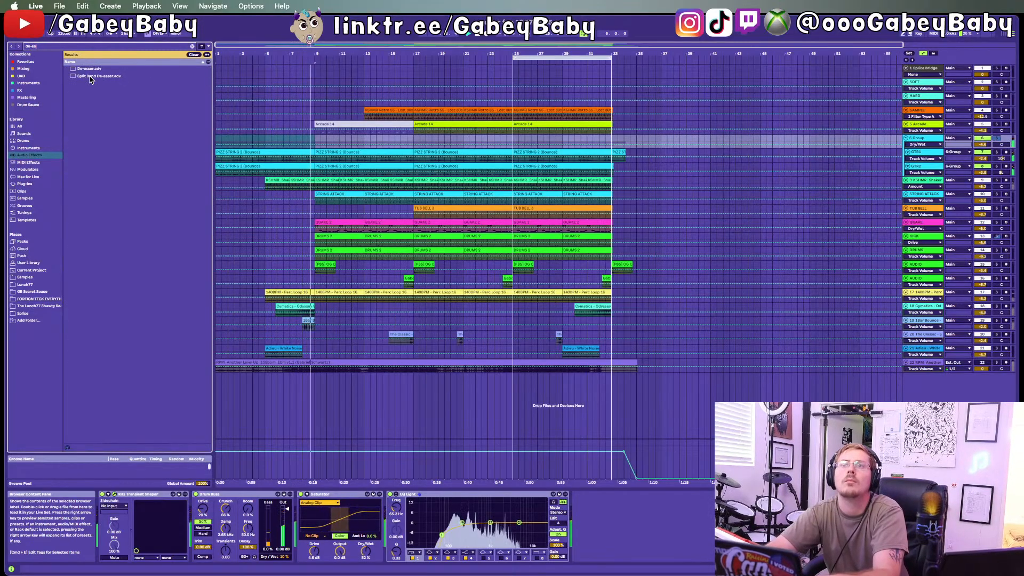
text(-es)
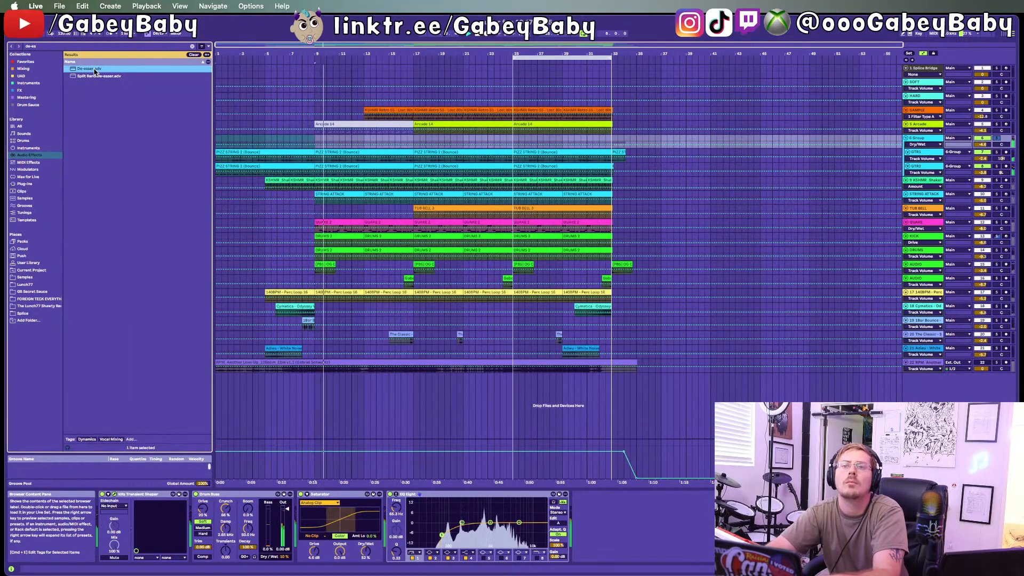
click(41, 49)
key(BackSpace)
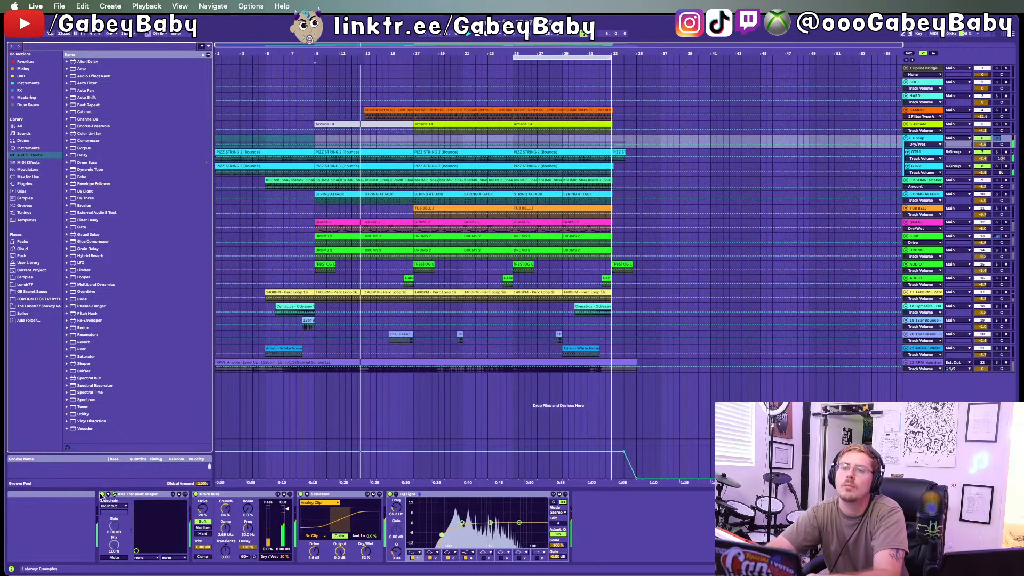
Step: Bypass and re-enable the guitar group's effects during playback to compare the processed and dry sound
click(199, 495)
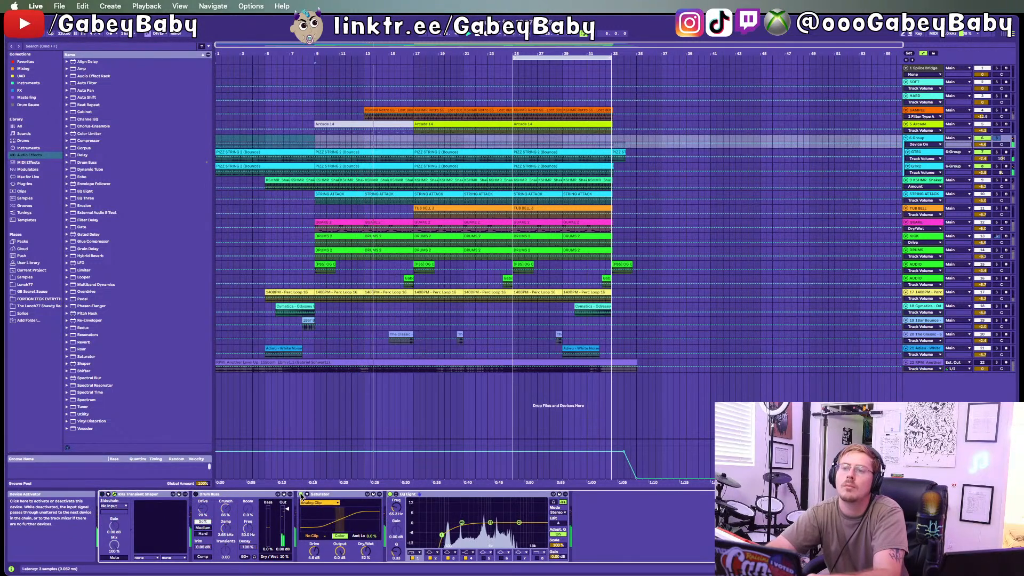
click(391, 494)
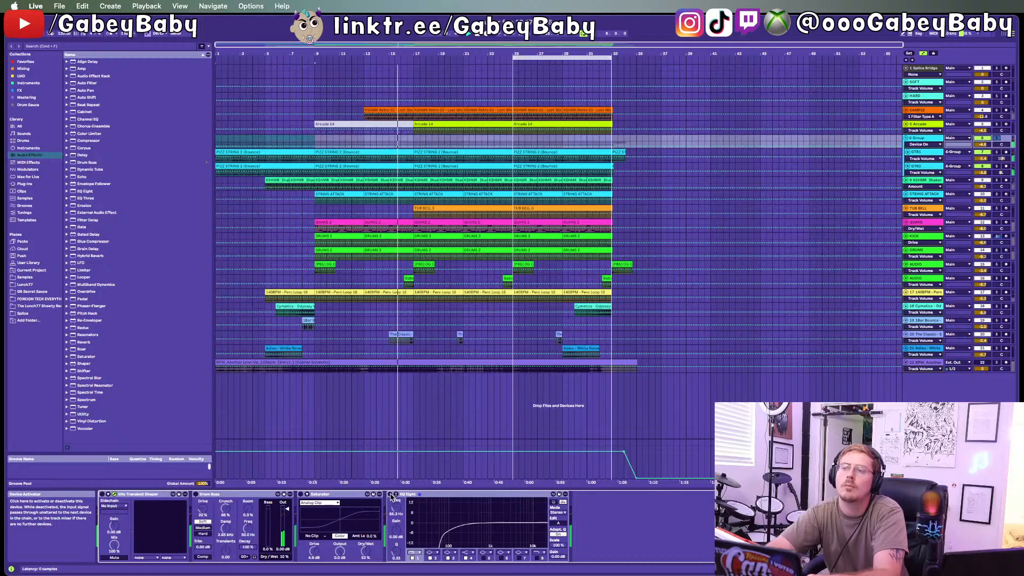
click(391, 494)
click(302, 495)
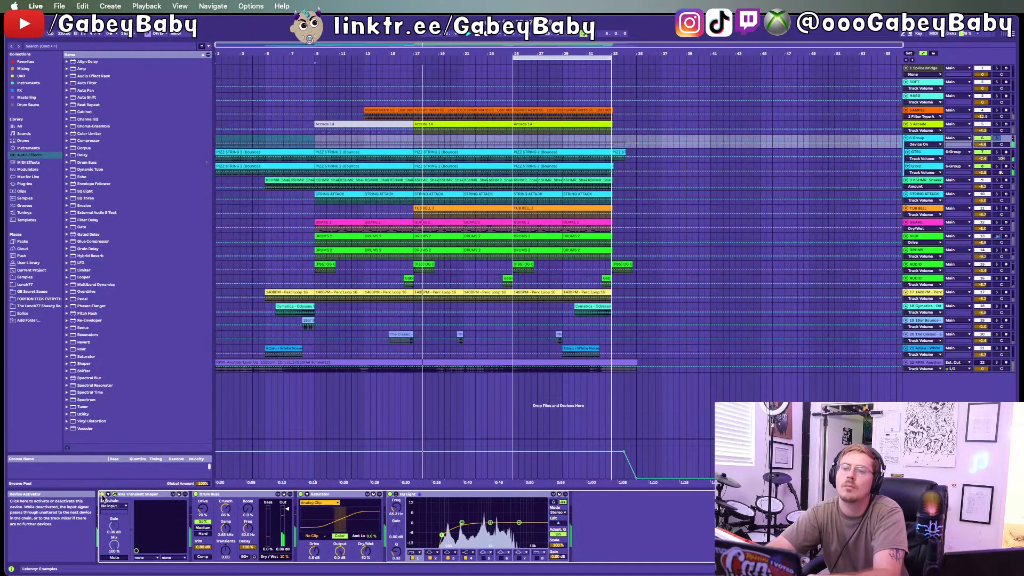
Step: Adjust the guitar group's Saturator Dry/Wet and boost its third EQ Eight band by about 1.1 dB near 1.6 kHz
click(362, 551)
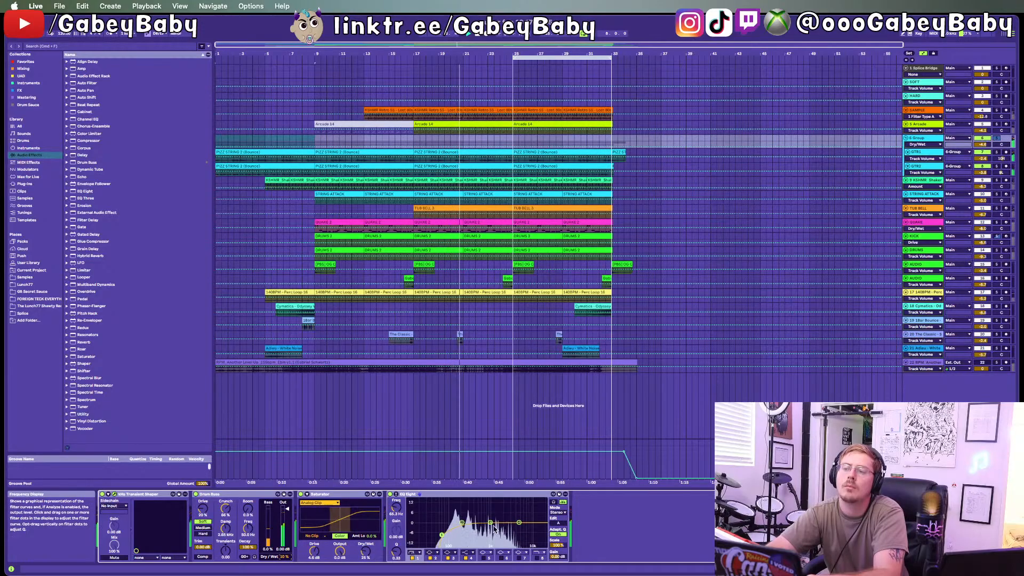
mouse_move(490, 524)
mouse_down()
mouse_move(499, 535)
mouse_move(461, 522)
mouse_move(462, 530)
mouse_move(498, 520)
mouse_up()
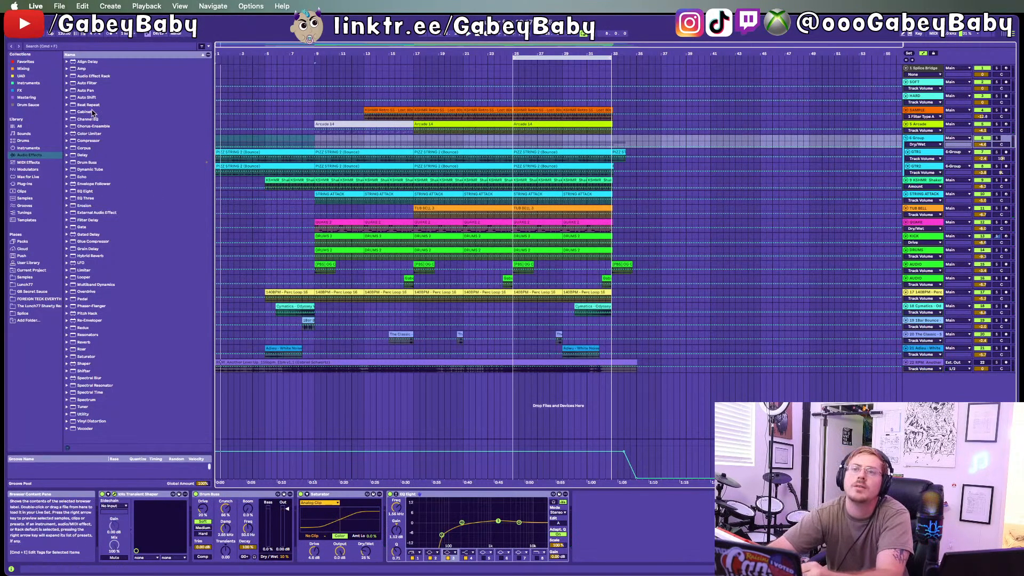
Step: Add an Auto Filter after the guitar group's EQ Eight and set its low-pass cutoff to about 8 kHz while replaying the beat
drag(87, 84, 295, 161)
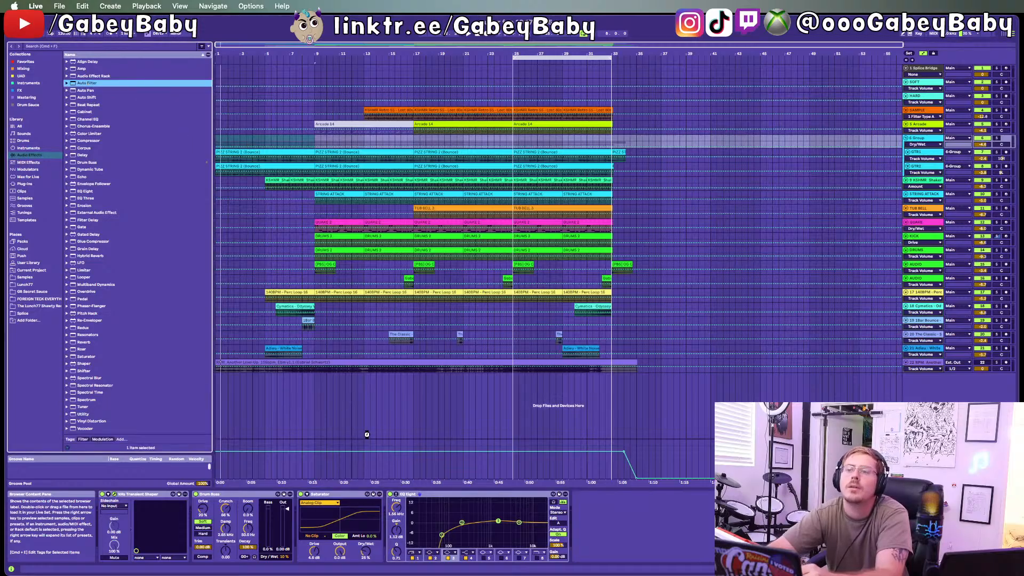
drag(366, 434, 688, 520)
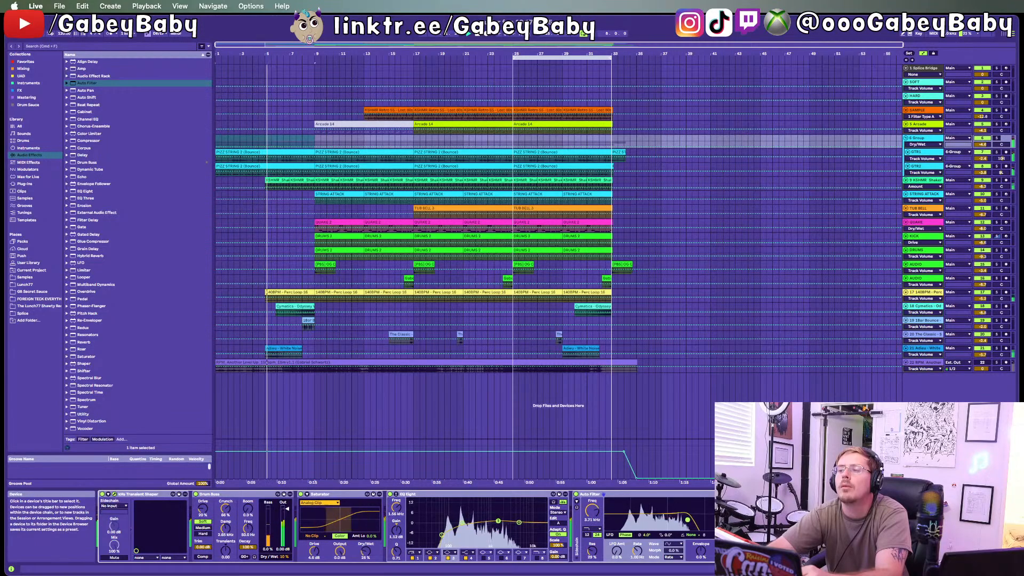
key(space)
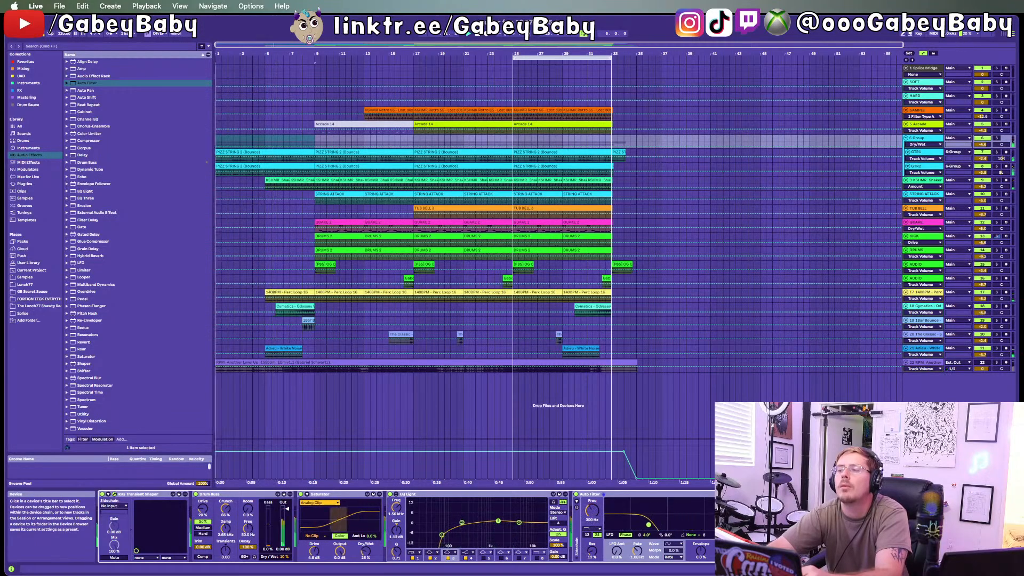
key(space)
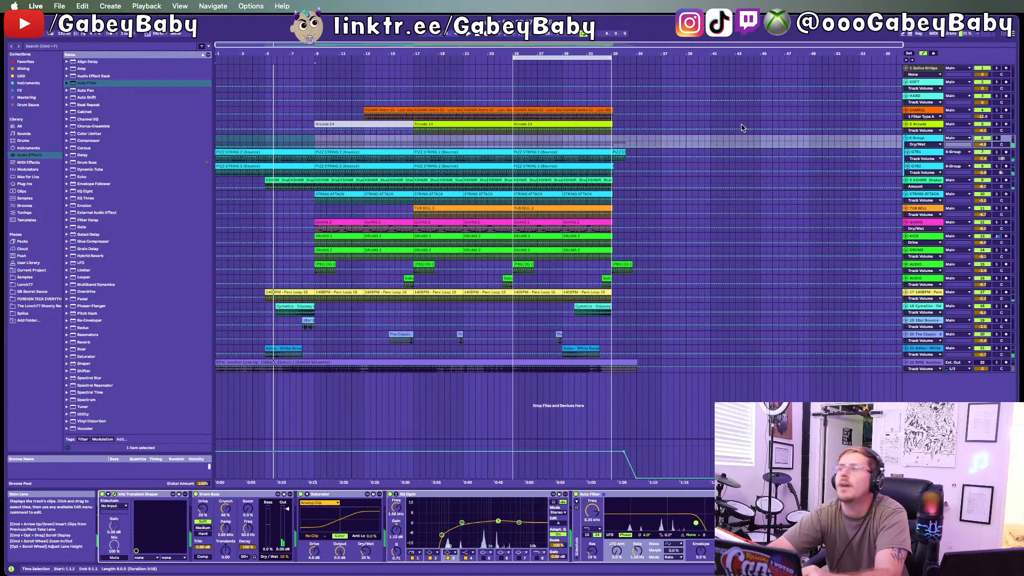
Step: Enlarge the 6-Group track and automate its Auto Filter frequency to rise from about 818 Hz at bar 1 to bar 9
click(924, 144)
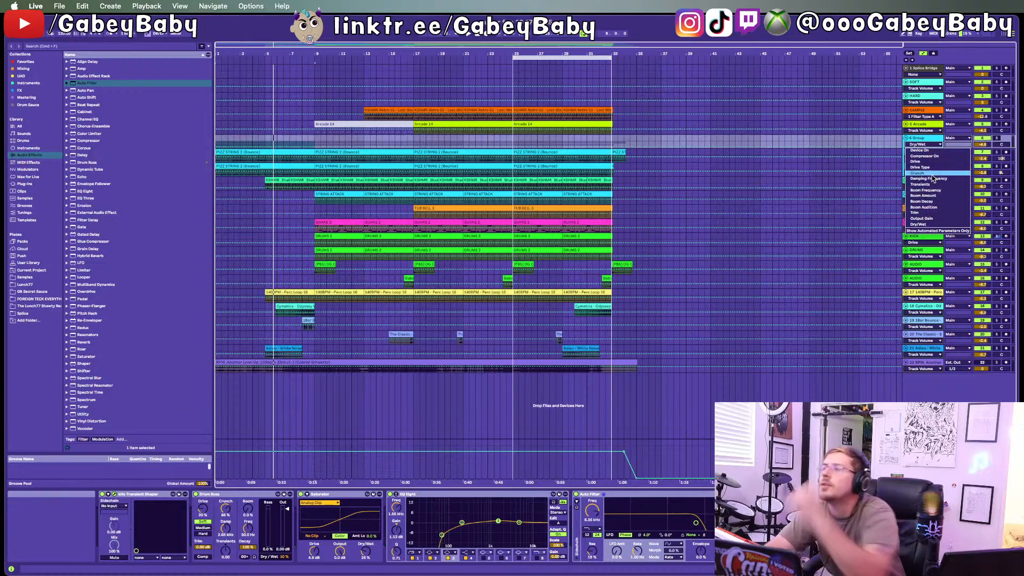
click(886, 163)
drag(924, 148, 923, 180)
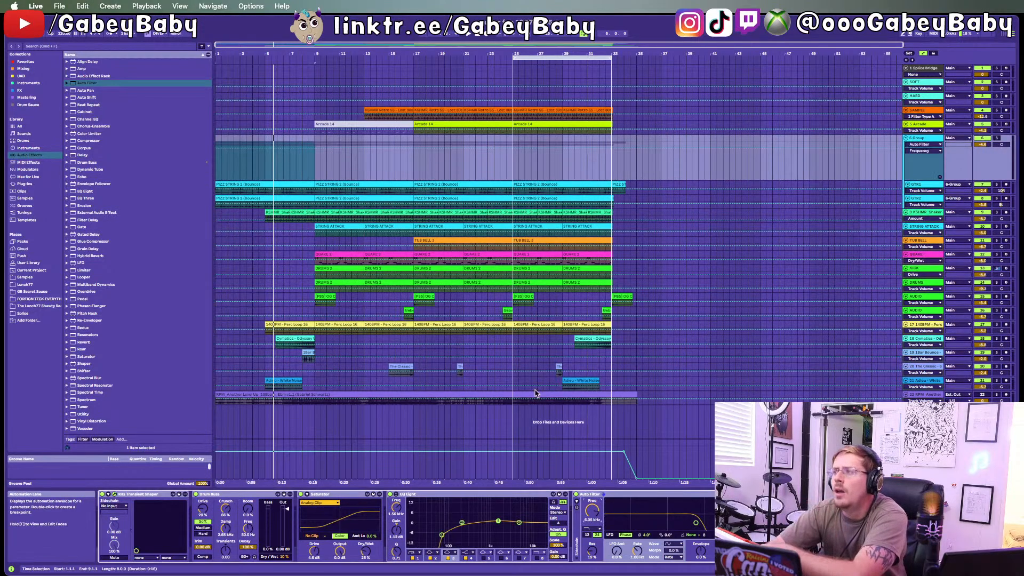
click(315, 148)
drag(240, 148, 214, 160)
key(space)
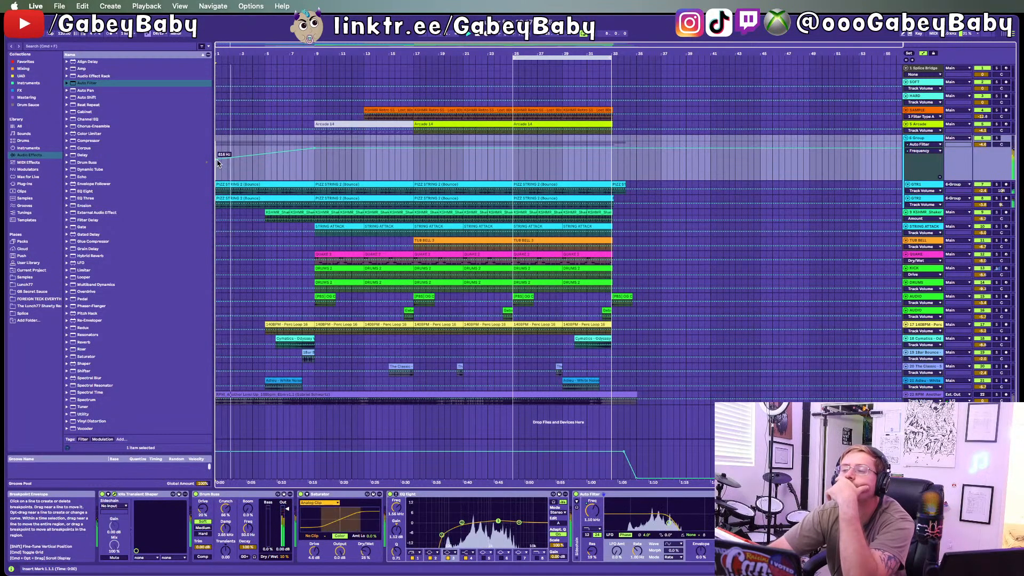
Step: Raise the low-cut band in the group's EQ Eight and automate its frequency to fall over the opening bars
key(space)
drag(442, 535, 464, 532)
key(space)
key(space)
click(396, 509)
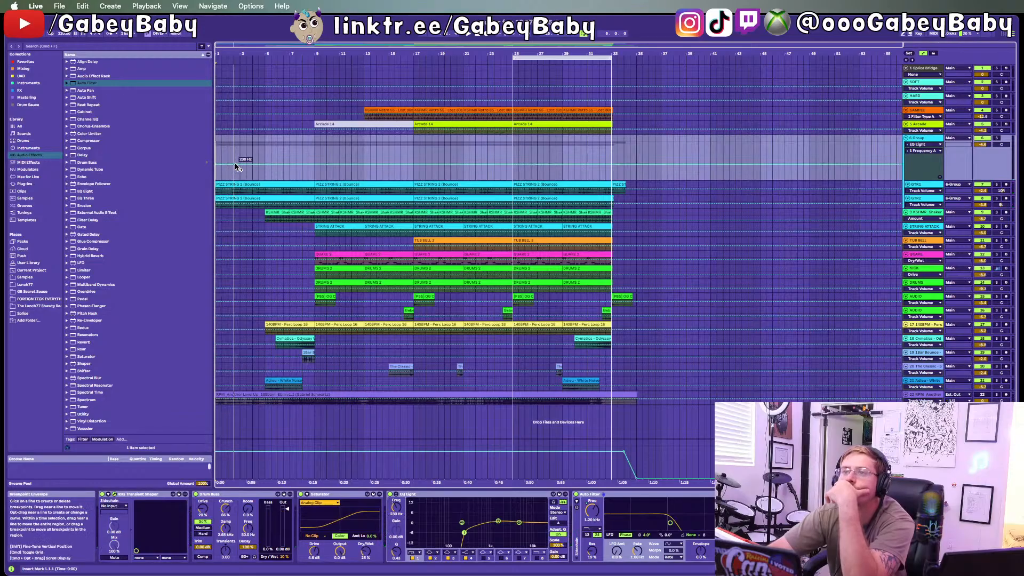
drag(235, 164, 236, 168)
key(space)
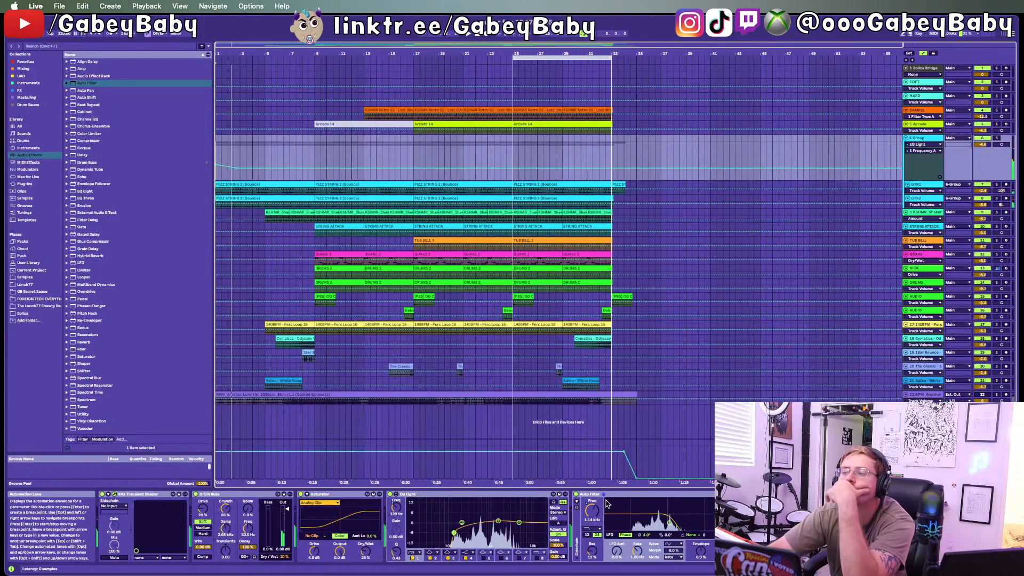
Step: Bend the group's Auto Filter frequency ramp between bars 1 and 9 into a curve and play it back
click(592, 511)
key(space)
key(space)
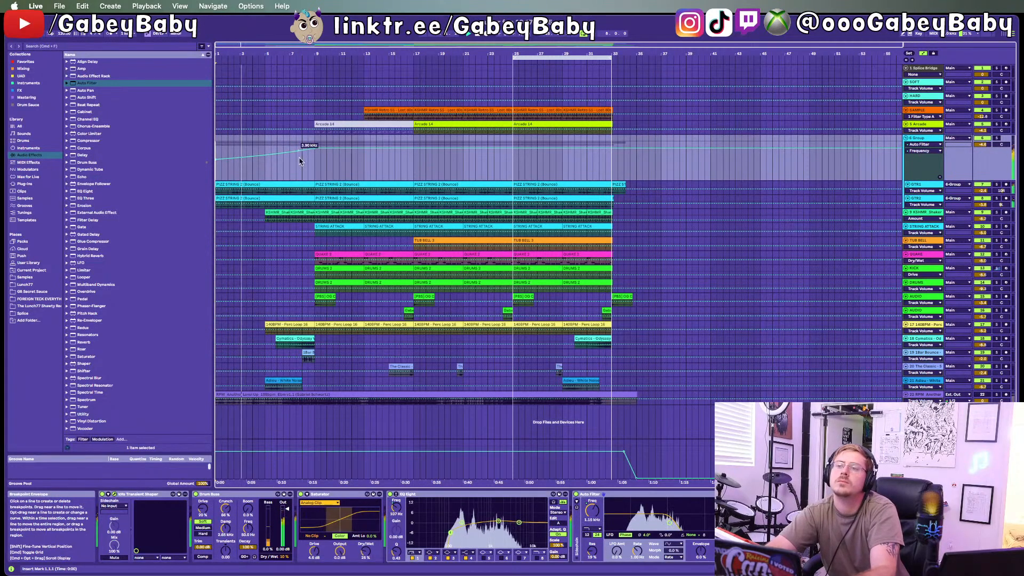
Step: Try a copy of the Cymatics Odyssey white noise clip at bar 1, then delete that copy
click(281, 337)
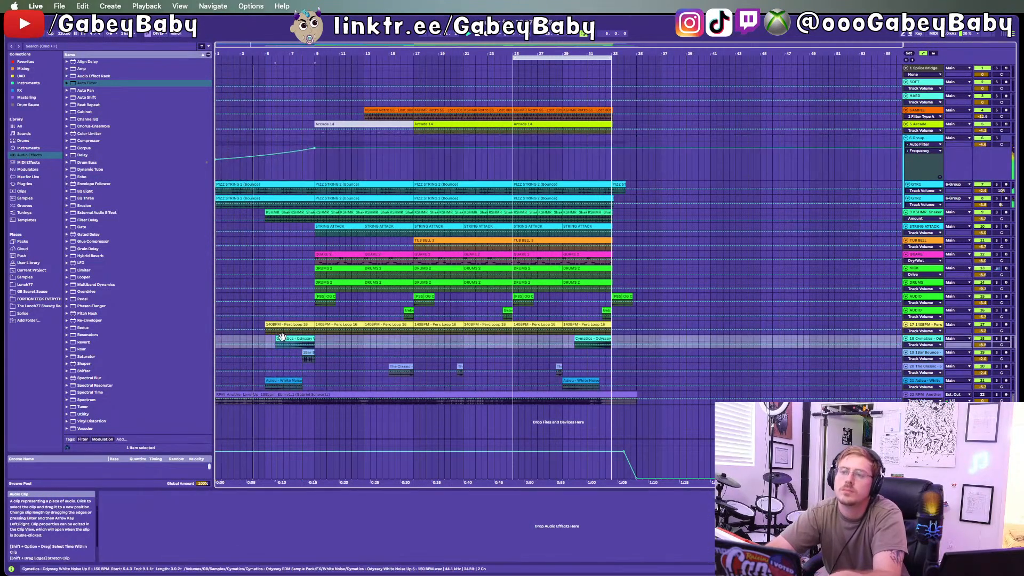
key(super+c)
click(217, 339)
key(super+v)
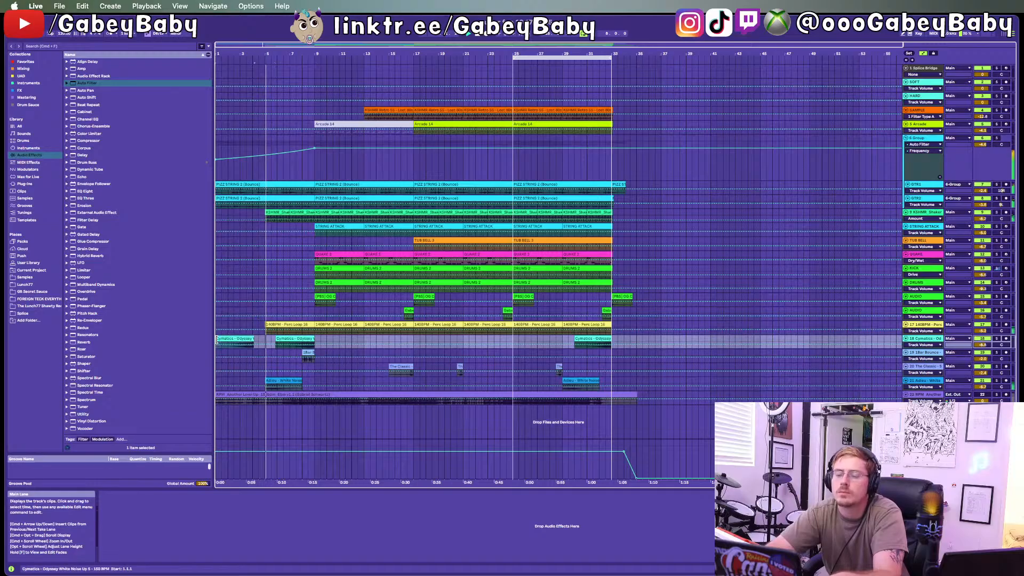
key(space)
key(space)
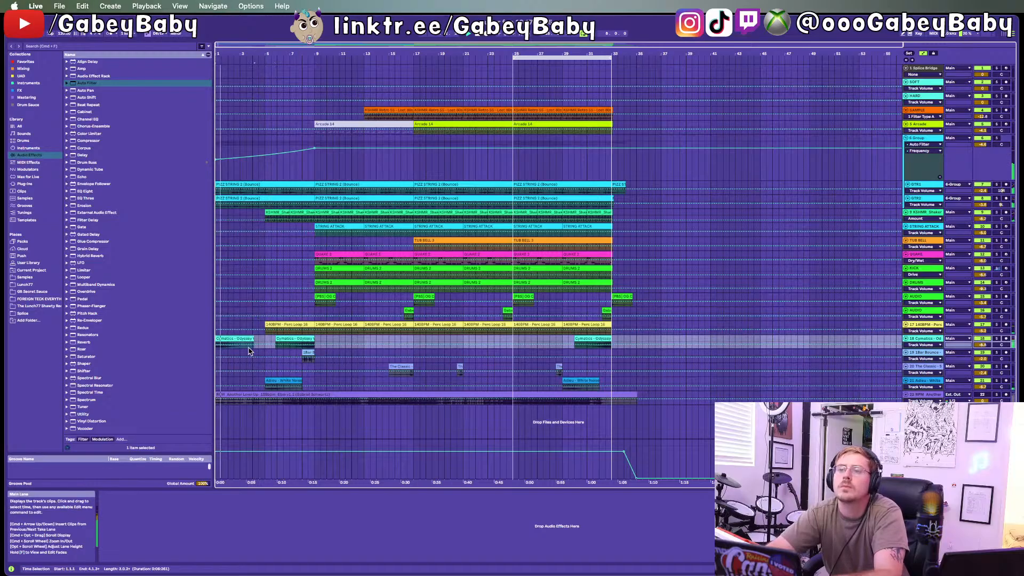
key(Delete)
Step: Try a copy of the [PBS] OG cymbal clip from bar 9 at bar 1, then delete that copy
click(330, 294)
key(super+c)
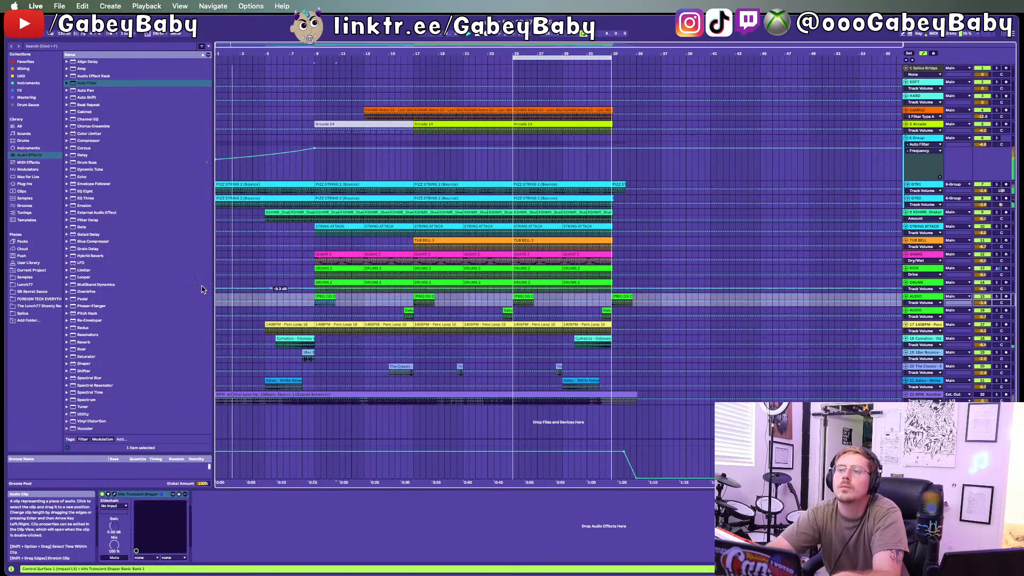
click(217, 295)
key(super+v)
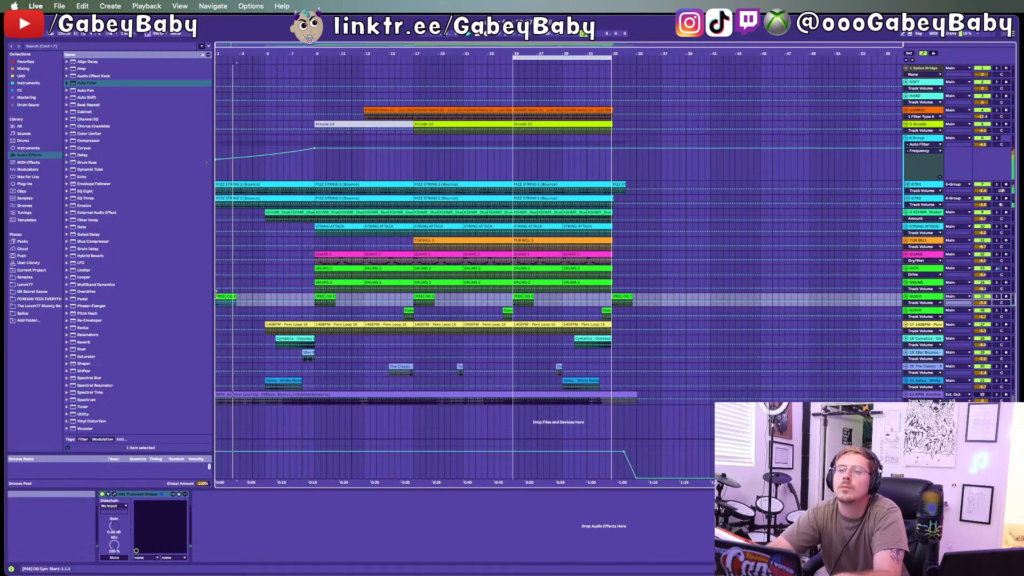
key(space)
key(space)
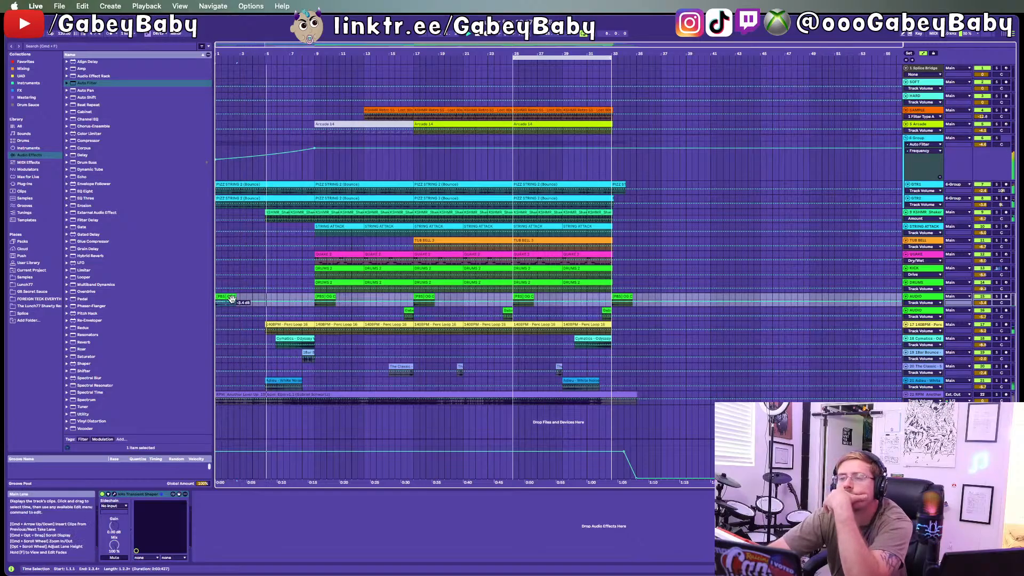
key(Delete)
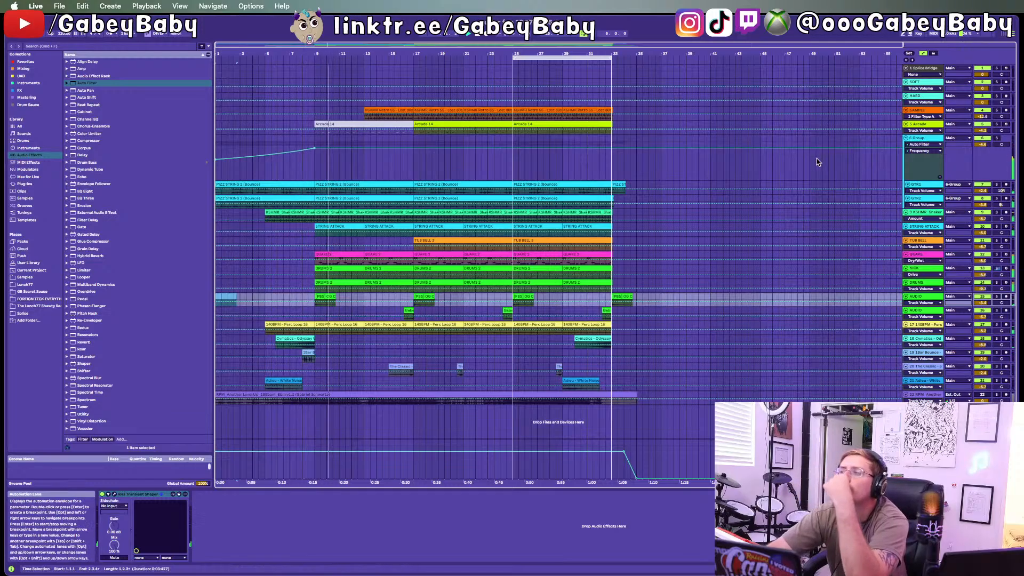
Step: Automate the group's track volume to drop slightly from bar 9 onward
click(985, 144)
click(985, 145)
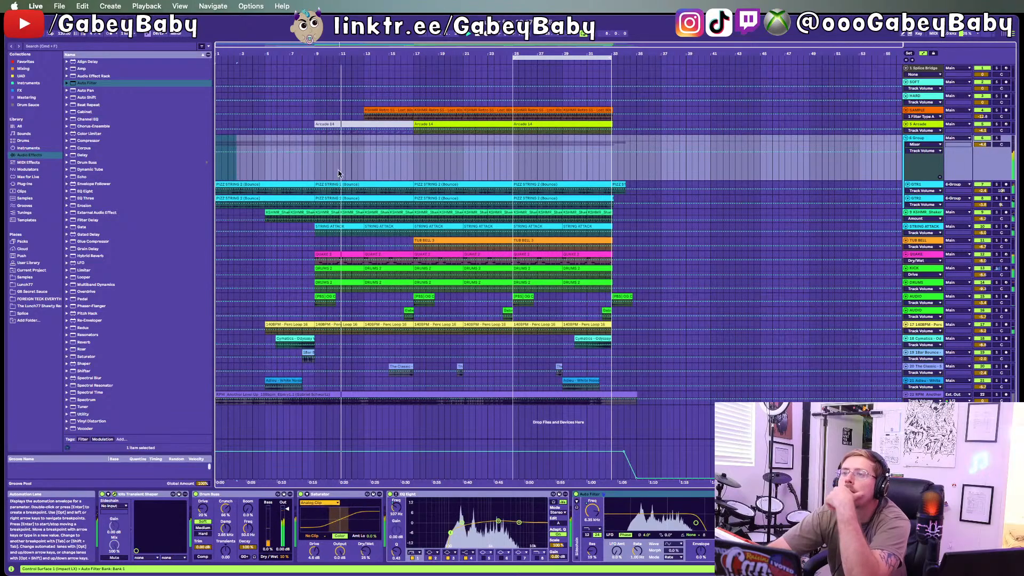
click(315, 155)
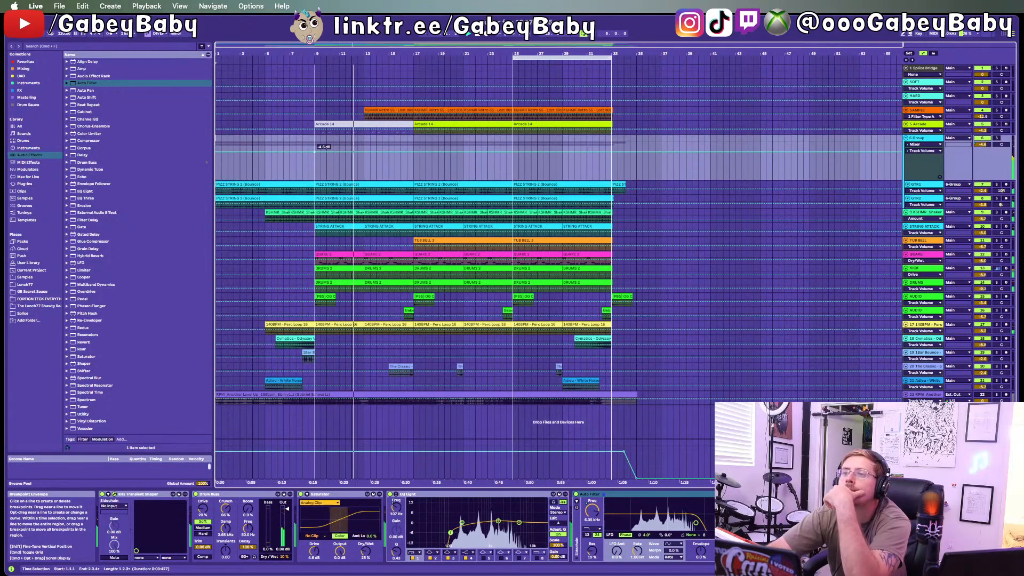
drag(314, 153, 313, 156)
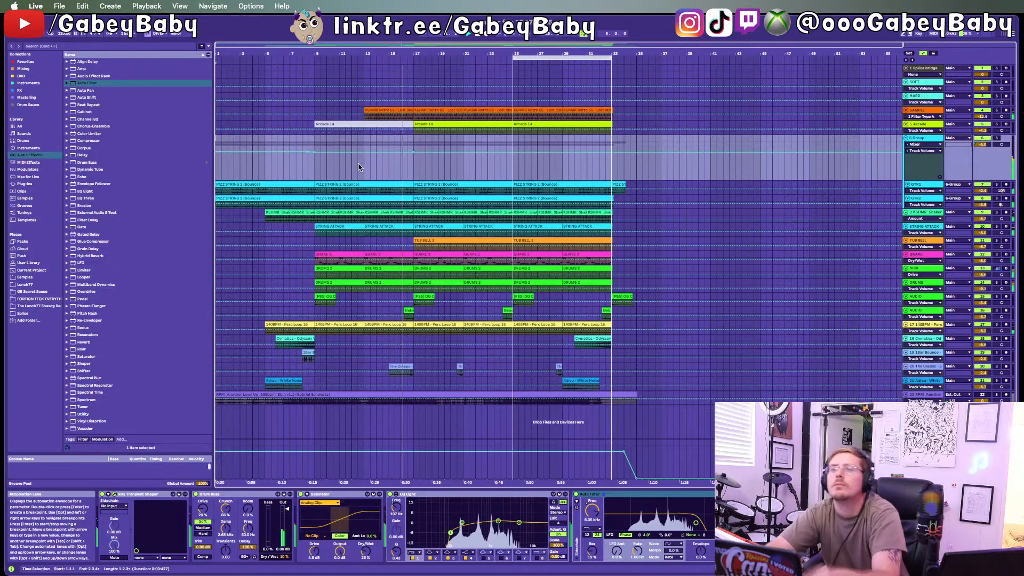
drag(301, 172, 284, 172)
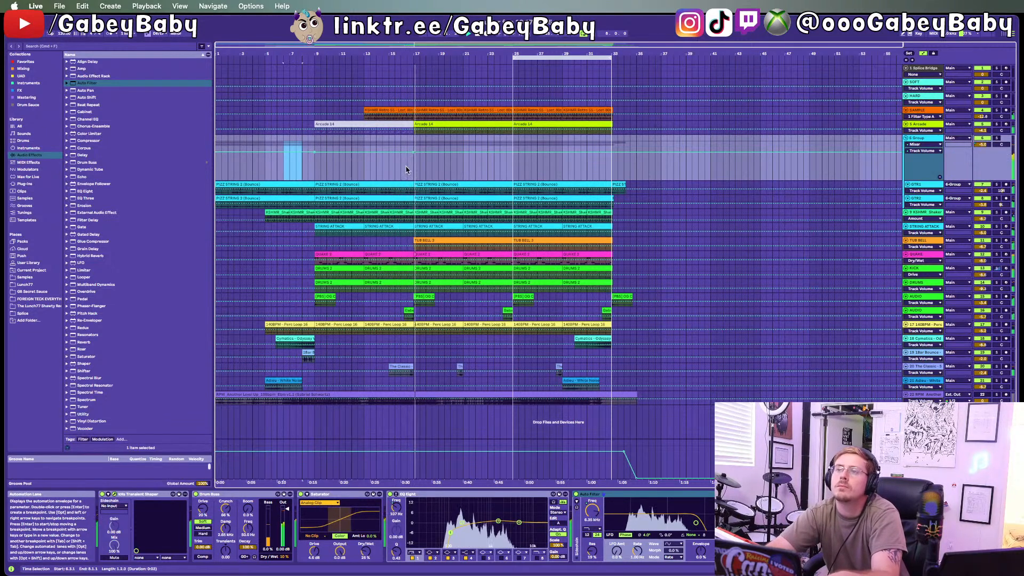
key(Delete)
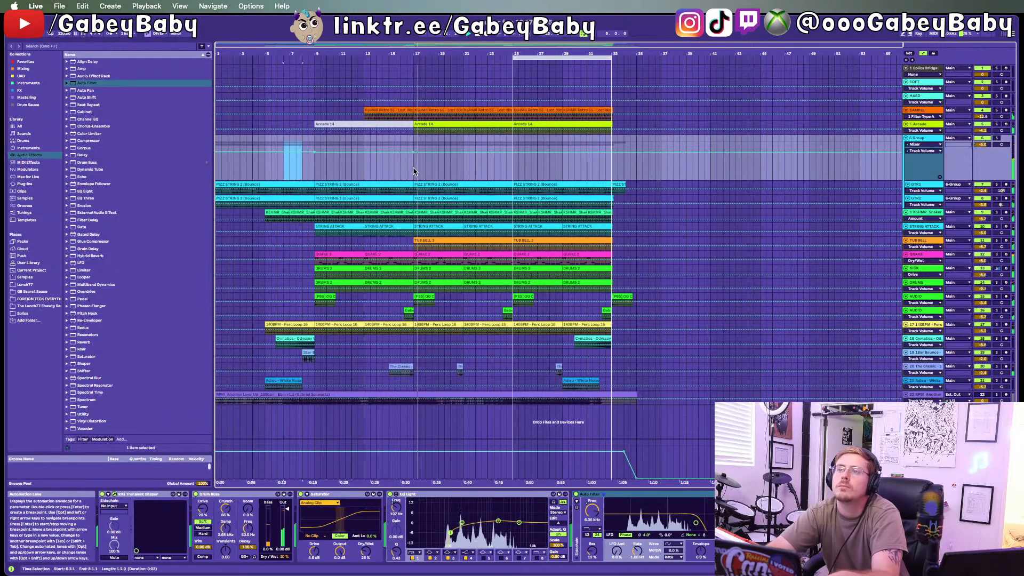
click(531, 171)
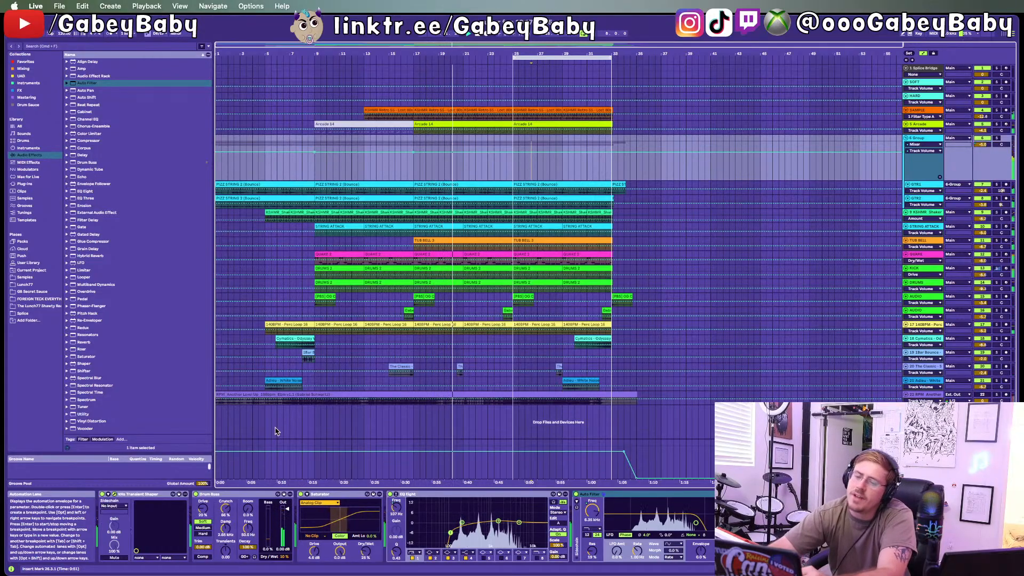
Step: Open the group's kHs Transient Shaper window and reduce the Auto Filter resonance to about 12 %
drag(309, 575, 686, 246)
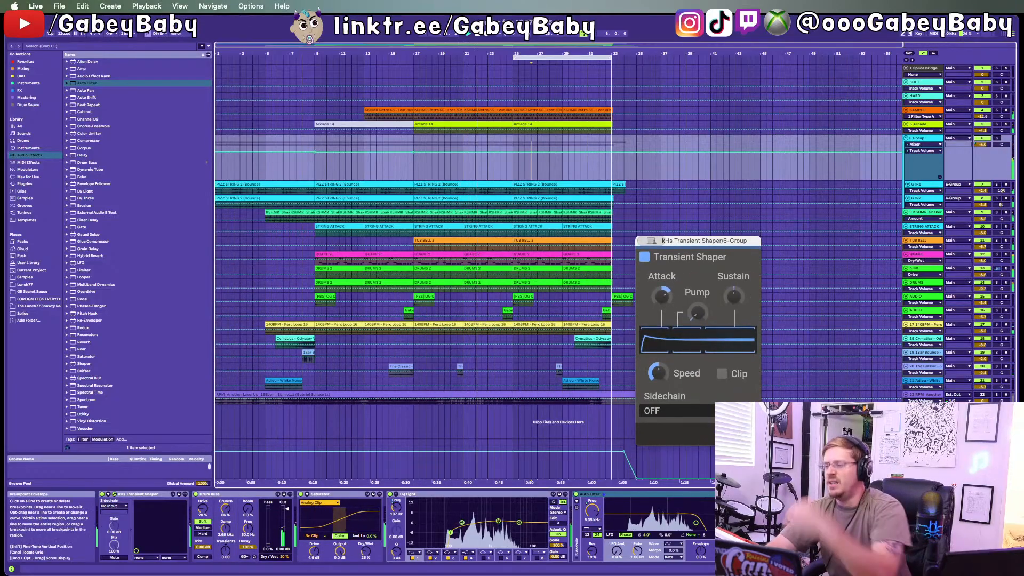
click(595, 528)
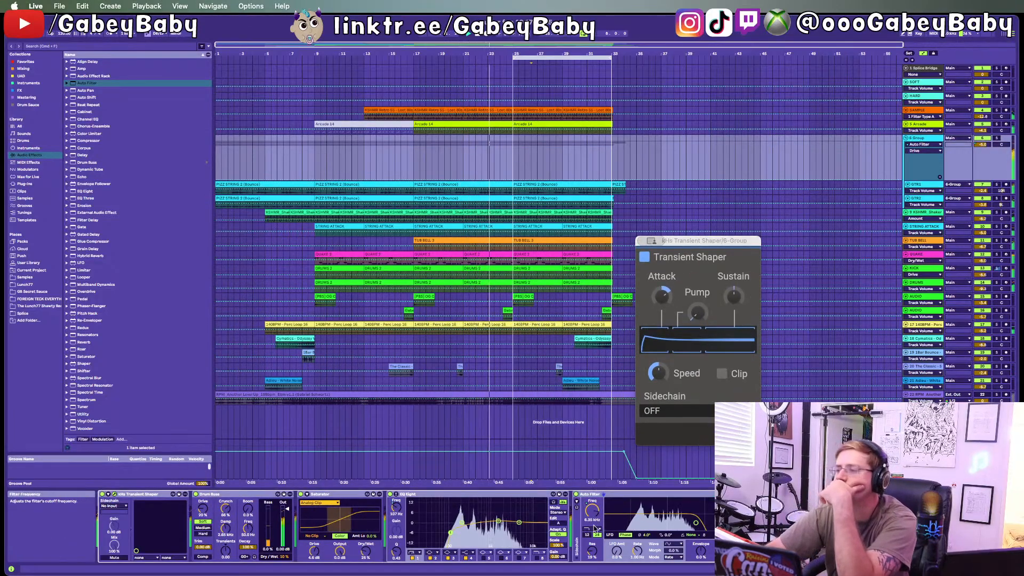
drag(592, 551, 591, 554)
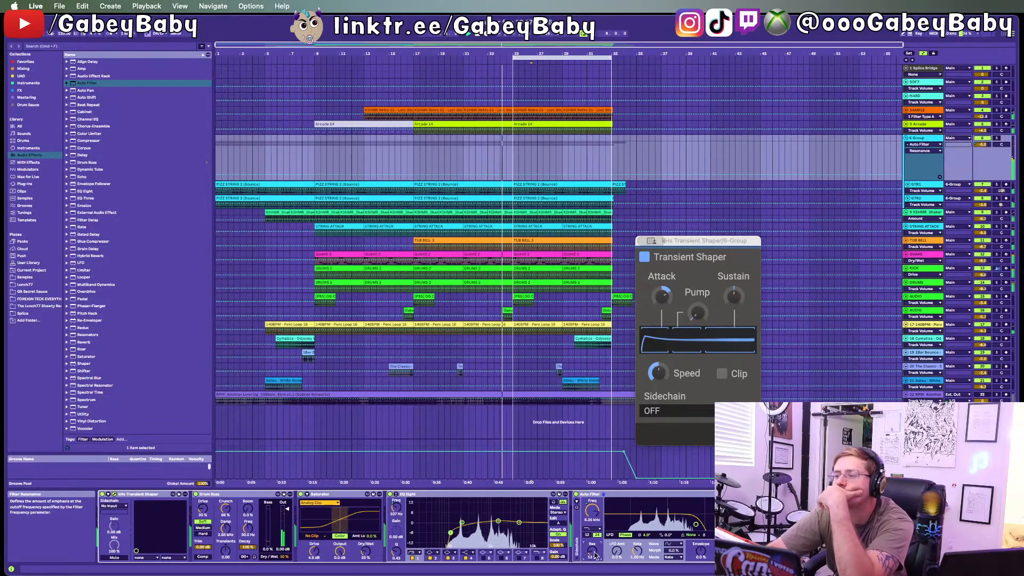
Step: Solo the group to compare it with the Auto Filter off and on, then unsolo it and close the Transient Shaper window
click(929, 151)
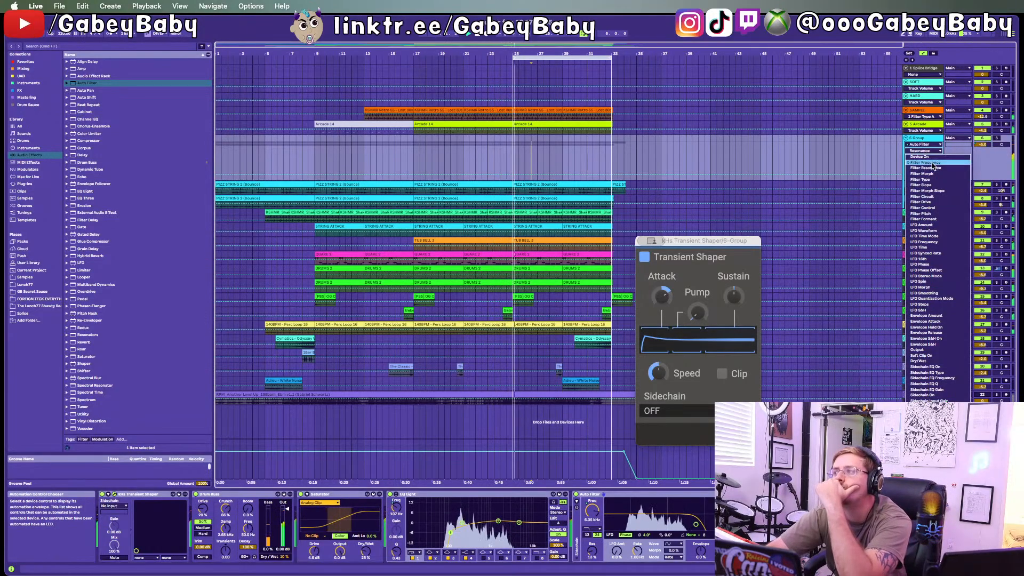
click(930, 157)
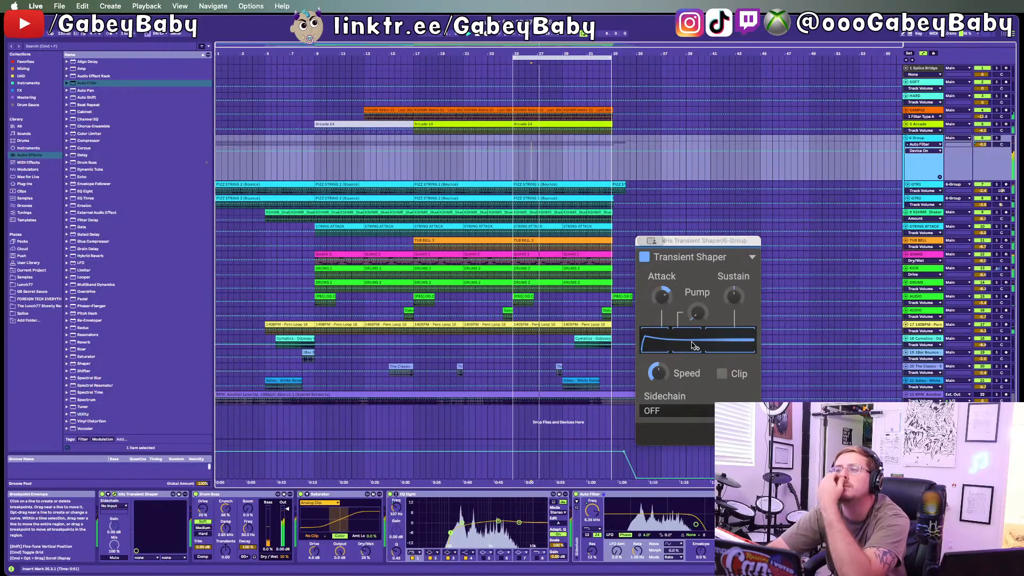
key(s)
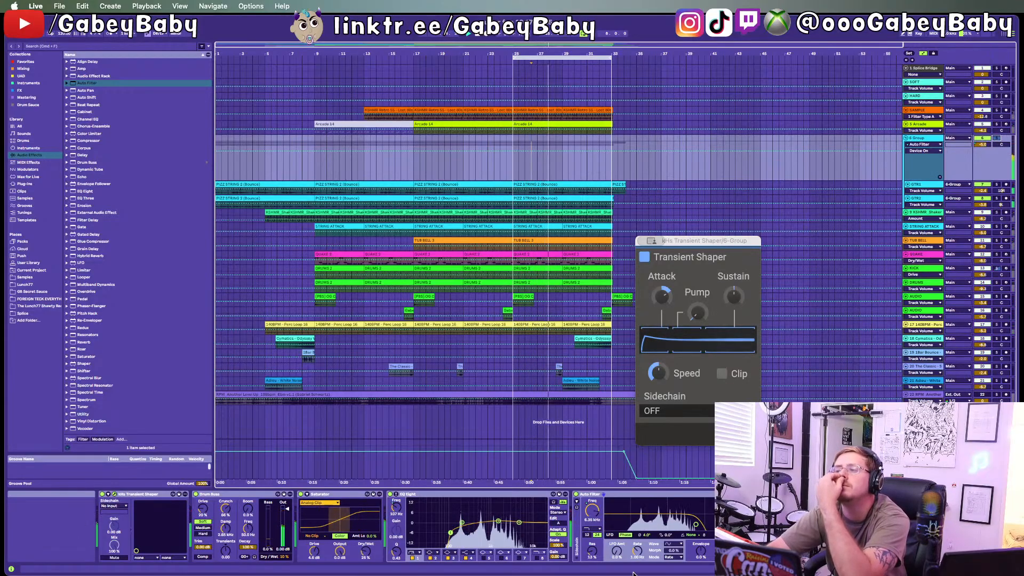
click(575, 494)
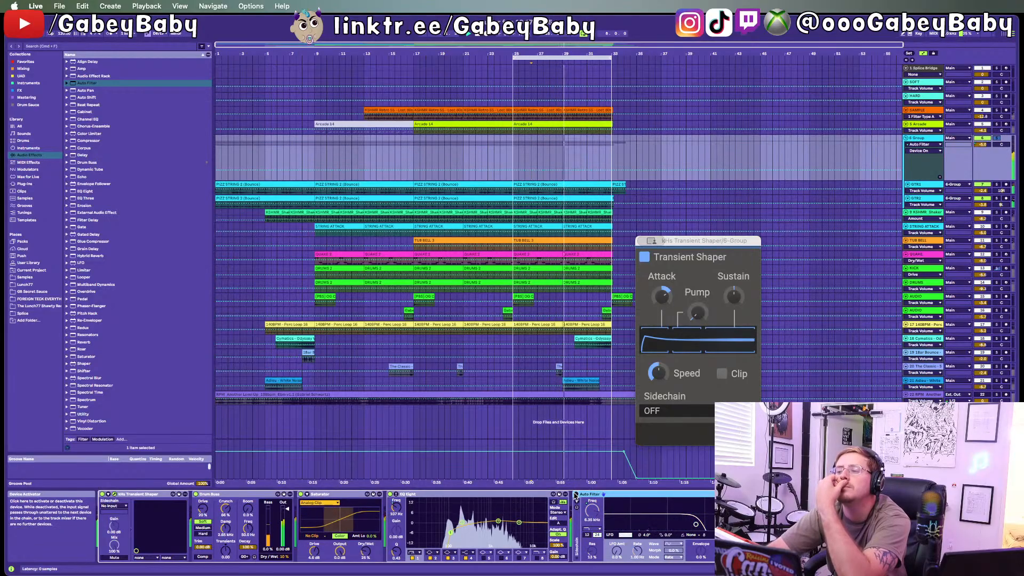
click(576, 494)
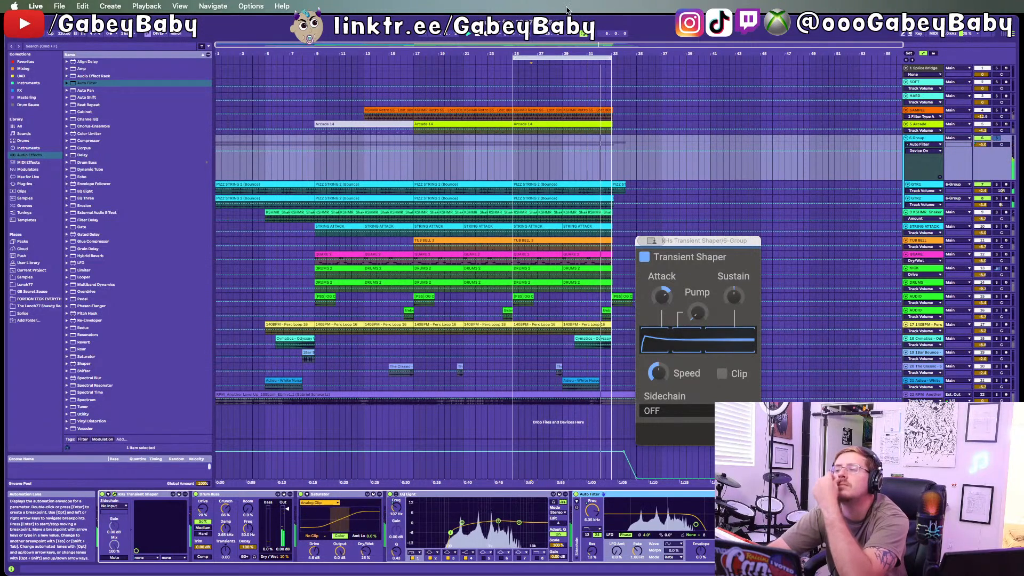
click(1001, 145)
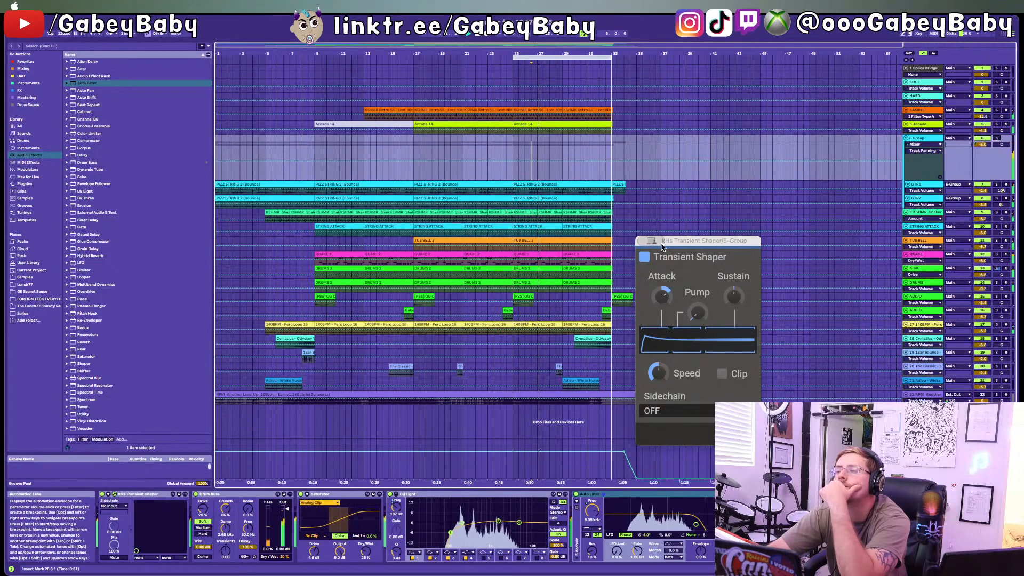
key(super+w)
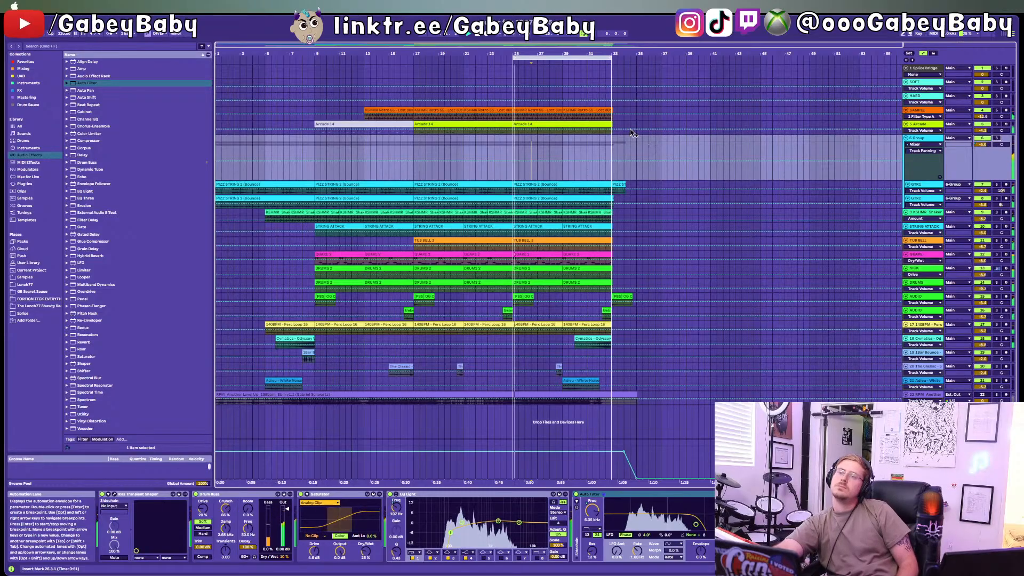
Step: Play from the start and place a copy of the 140BPM - Perc Loop 16 clip at bar 1 on its track
click(480, 37)
key(space)
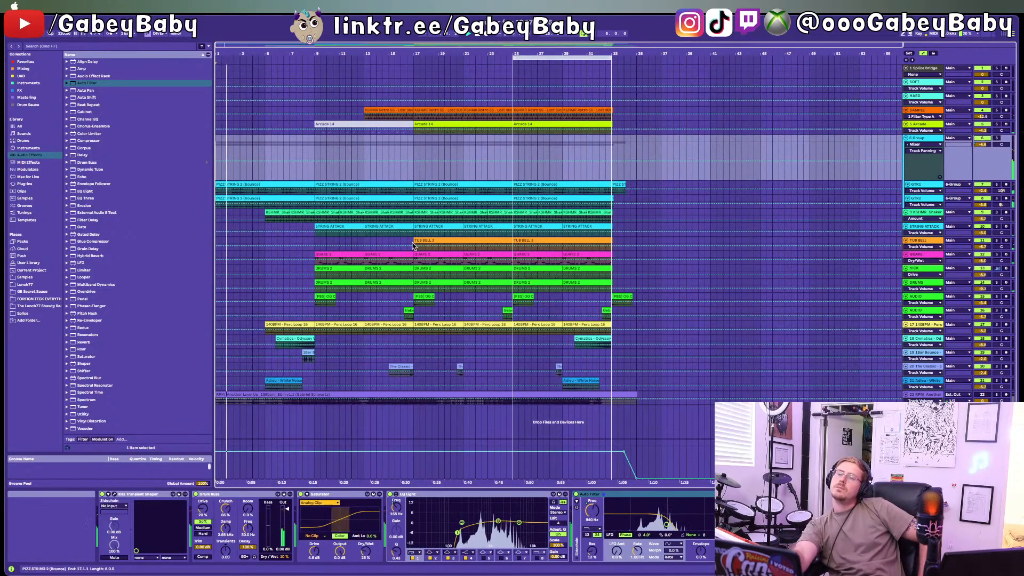
click(344, 322)
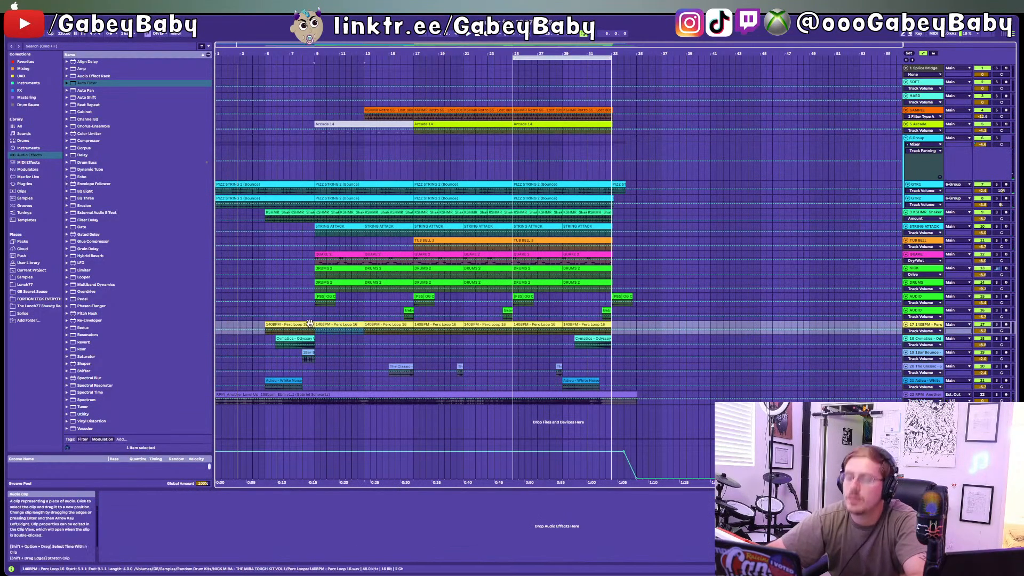
click(218, 327)
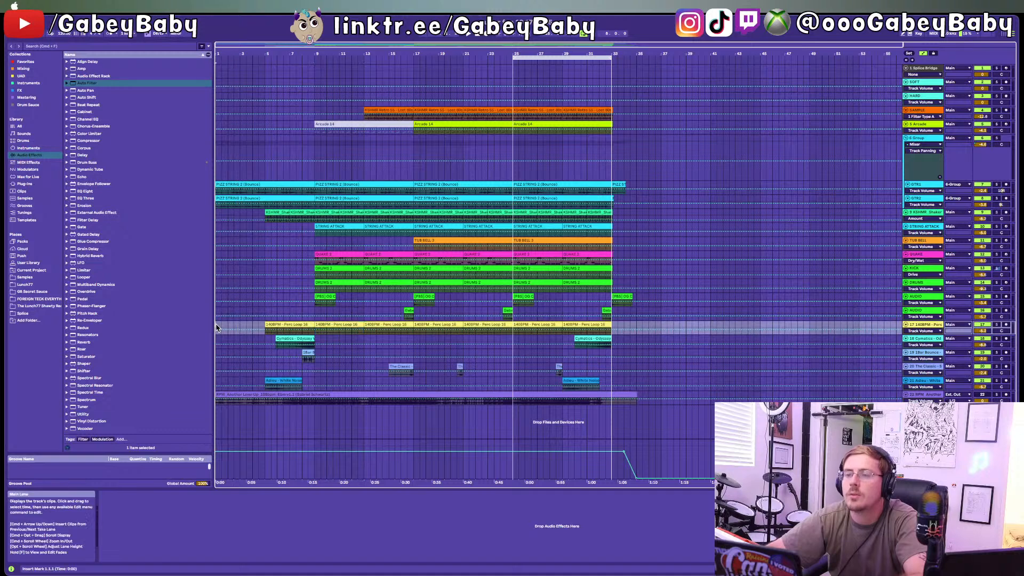
key(super+v)
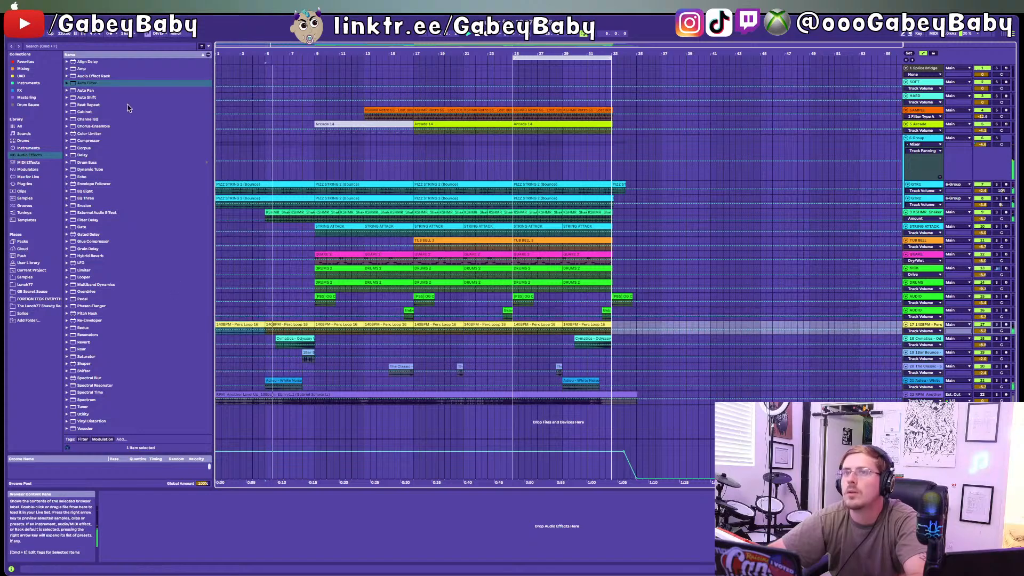
Step: Add an Auto Filter to the 140BPM - Perc Loop track and try it as a high-pass with its cutoff swept down
click(85, 83)
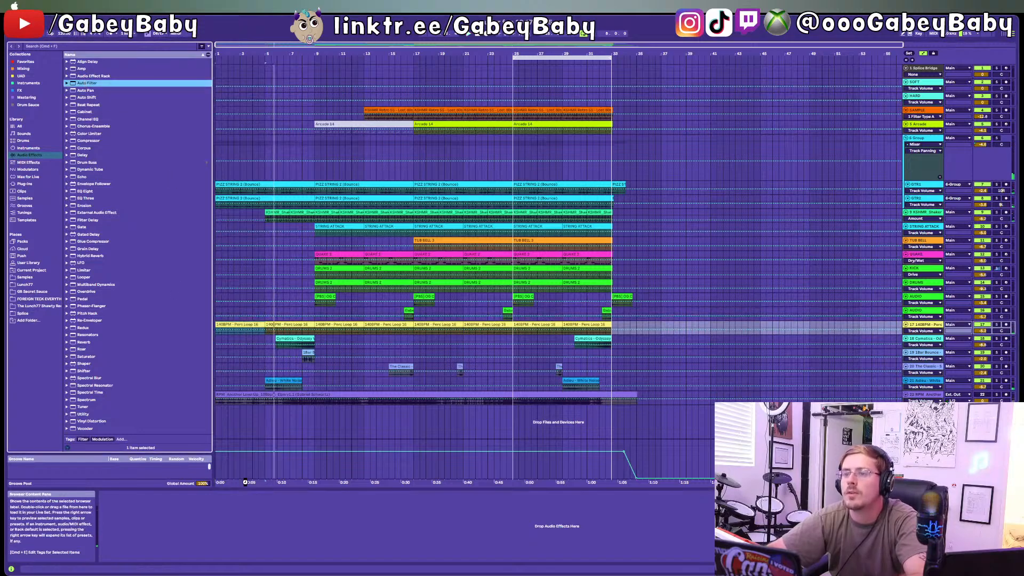
key(Return)
click(120, 528)
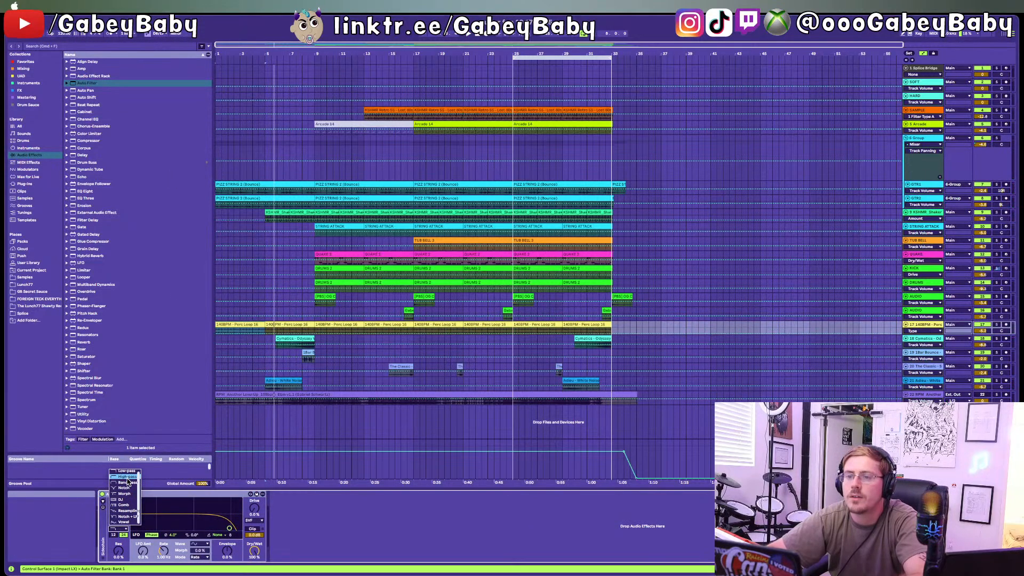
click(127, 477)
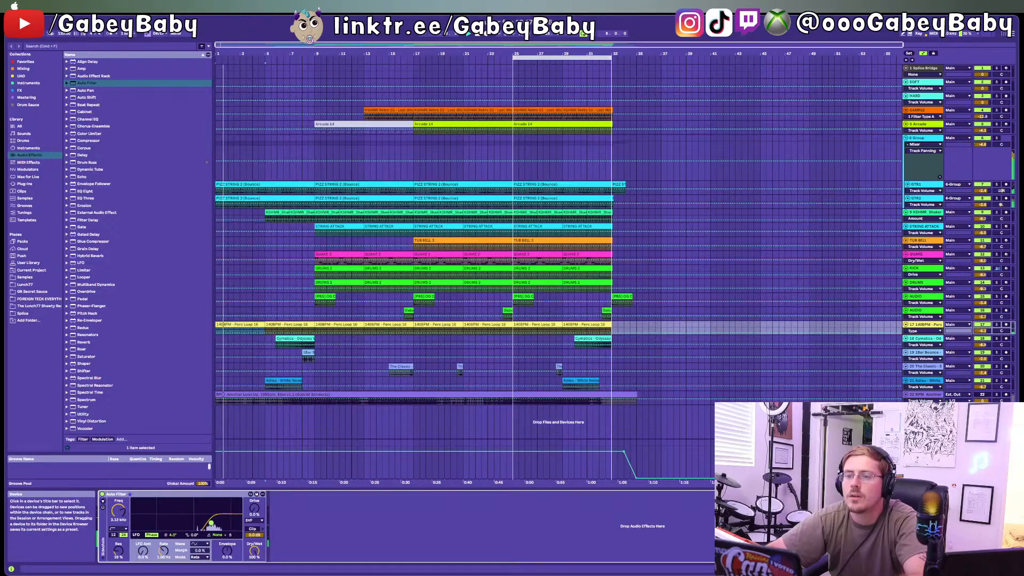
drag(211, 523, 147, 525)
Step: Switch the Perc Loop track's Auto Filter to low-pass and lower its cutoff to 1.18 kHz while replaying the intro
click(120, 529)
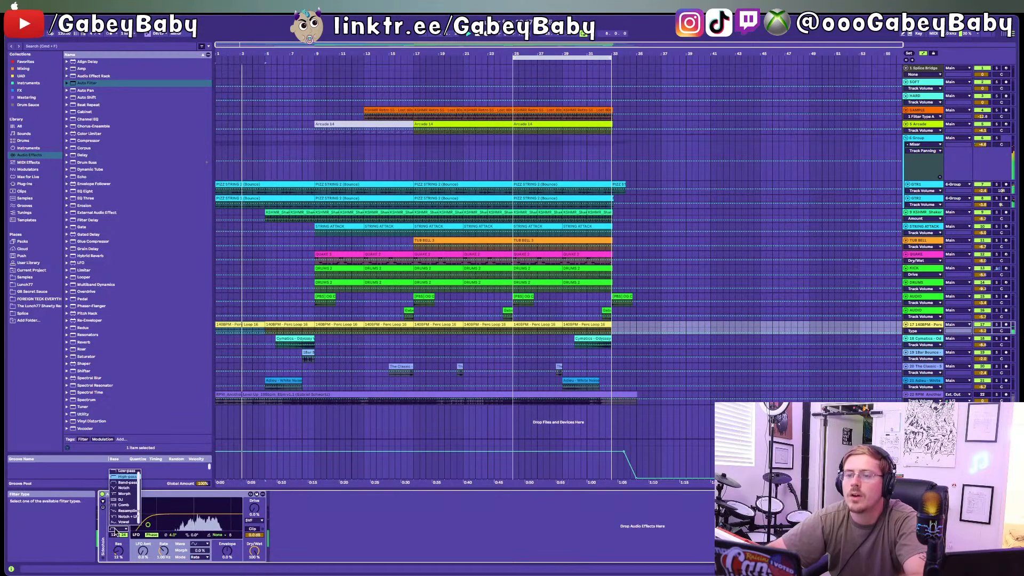
click(126, 472)
key(space)
key(space)
drag(174, 521, 169, 522)
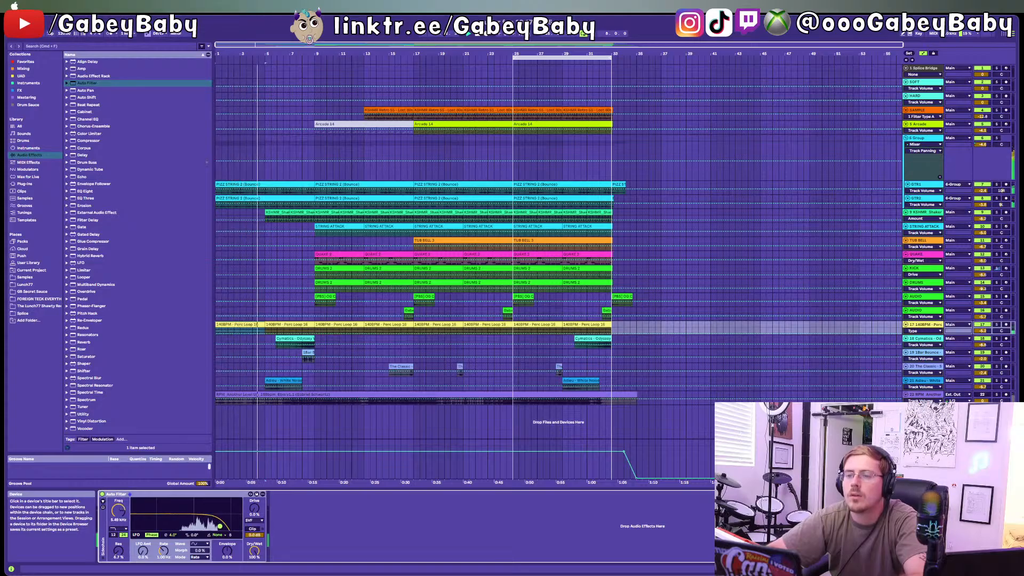
drag(231, 524, 196, 521)
key(space)
key(space)
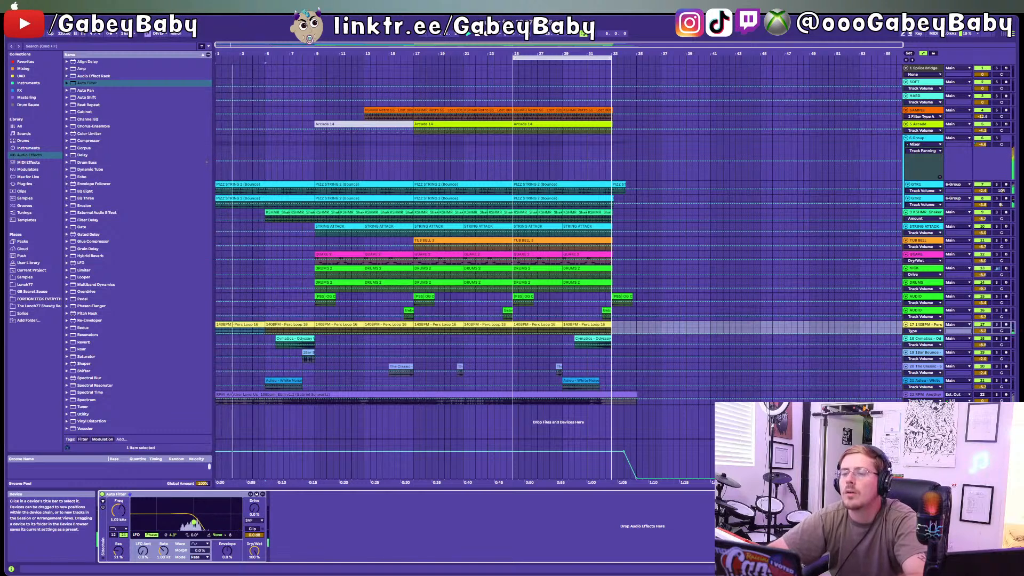
drag(195, 522, 196, 522)
key(space)
key(space)
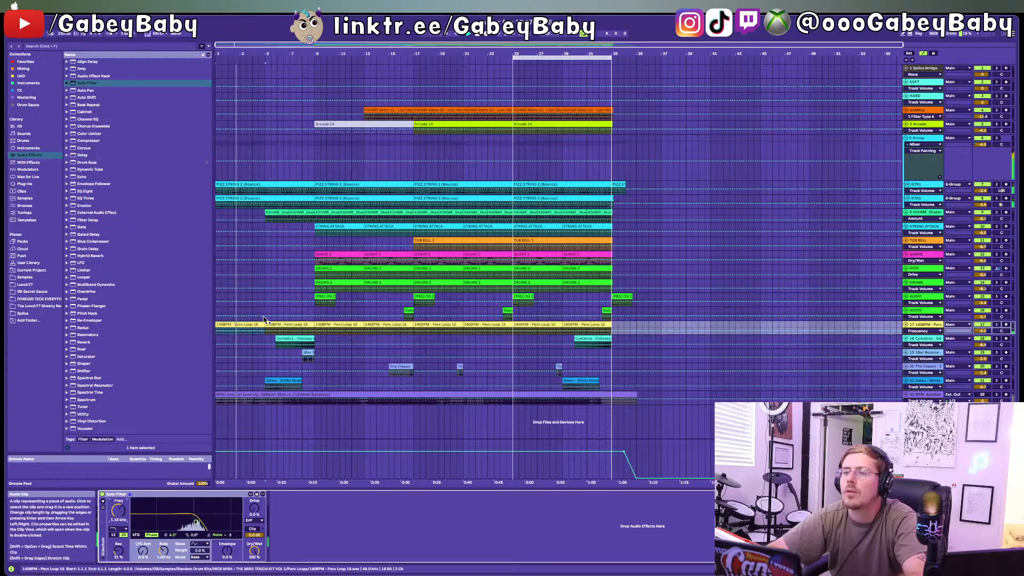
Step: Enlarge the Perc Loop track and automate the filter frequency to rise from 1.18 kHz at bar 3 to 20 kHz at bar 5
drag(921, 334, 921, 399)
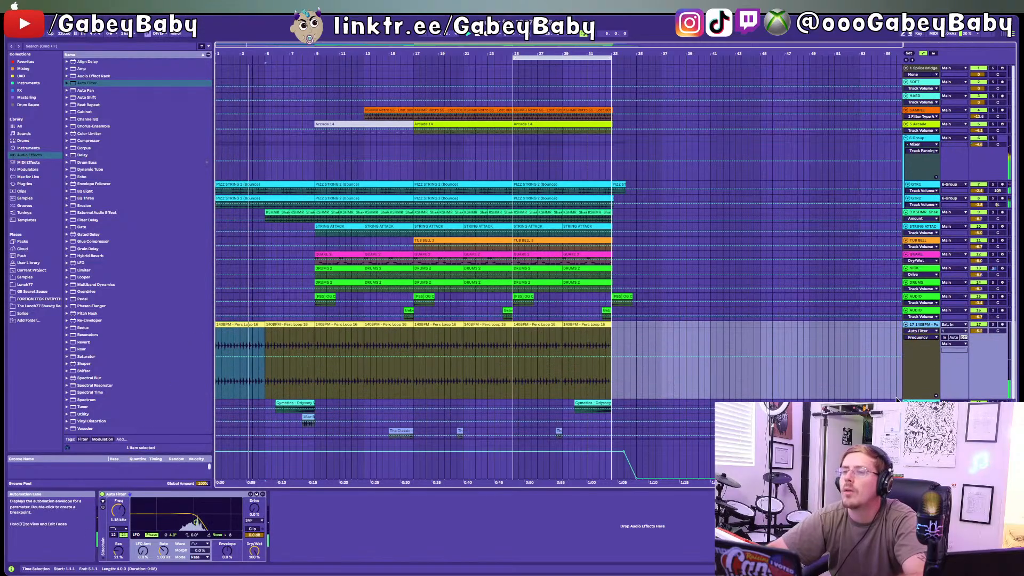
click(240, 357)
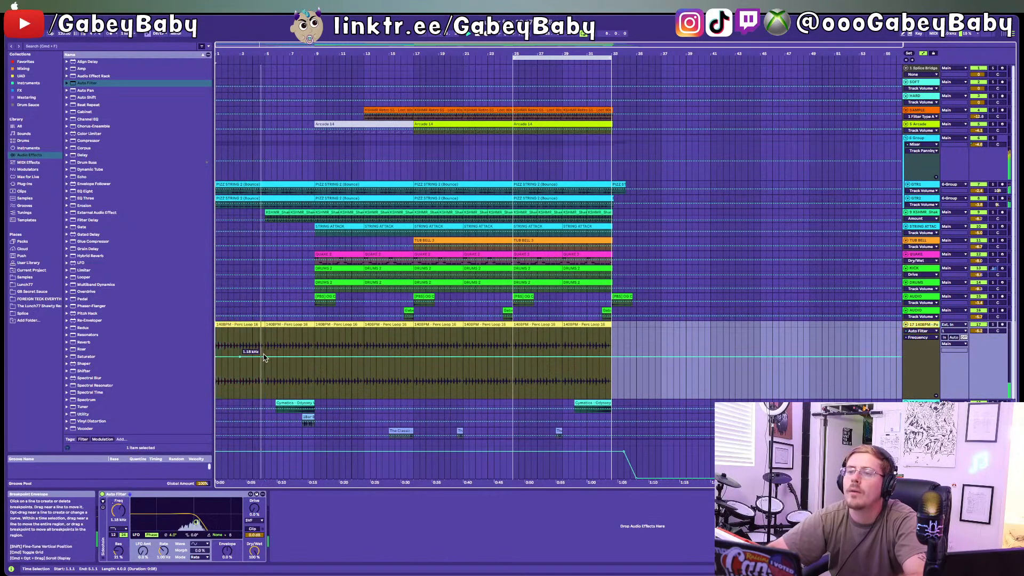
drag(265, 356, 265, 328)
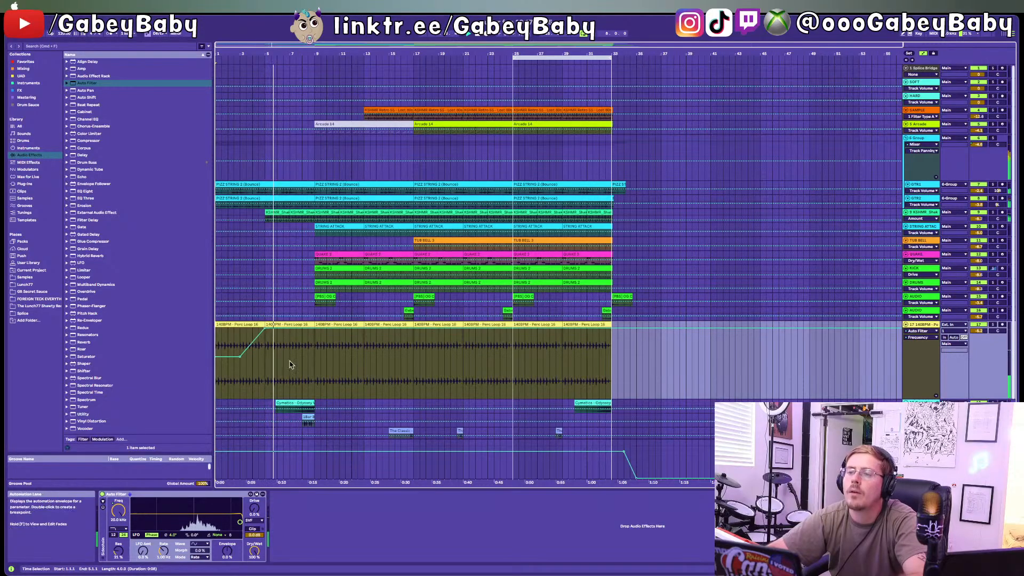
Step: Automate the Auto Filter's Device On parameter to switch off at bar 5 on the Perc Loop track and play the intro
click(923, 337)
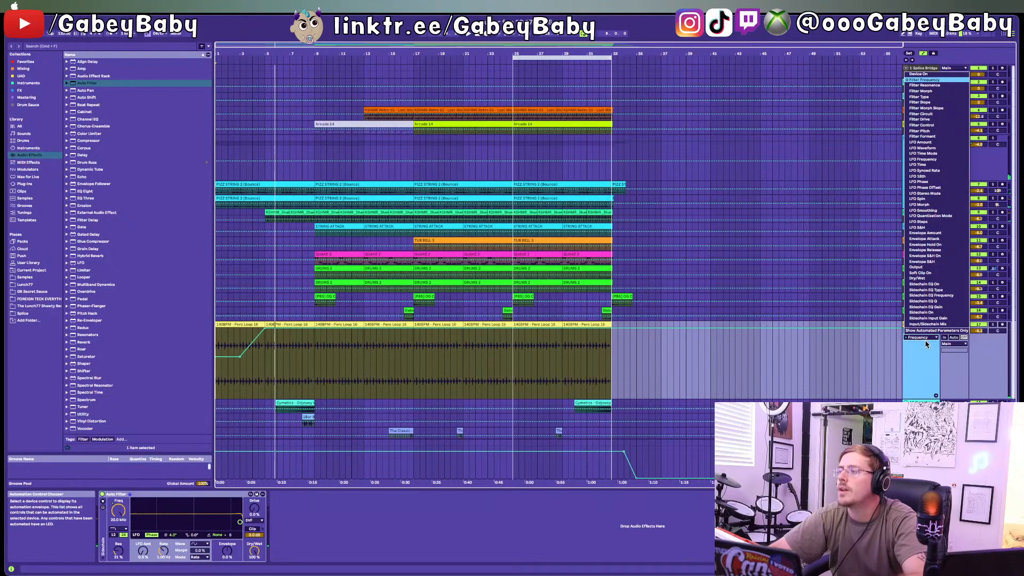
click(925, 74)
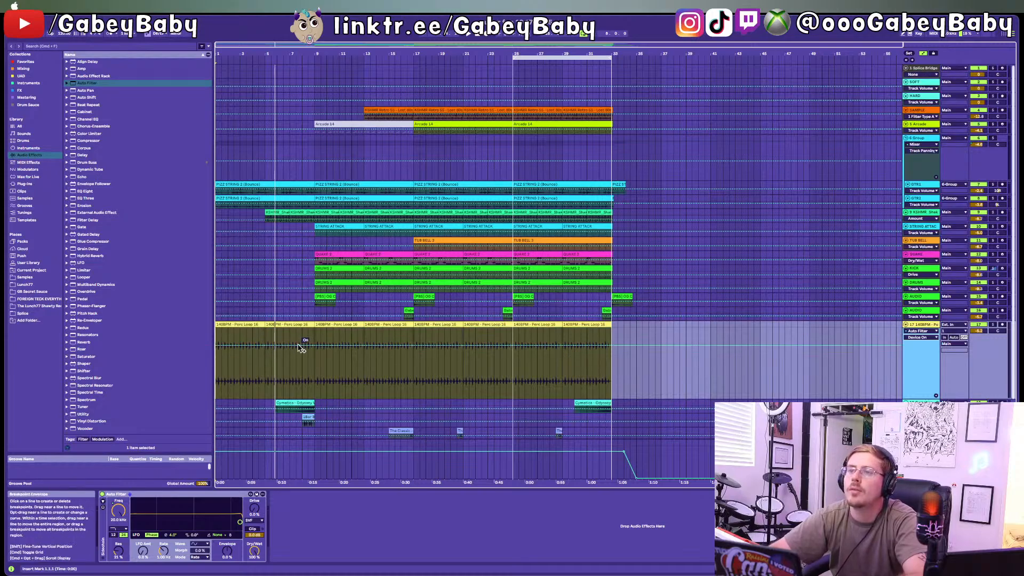
click(265, 346)
drag(278, 346, 233, 381)
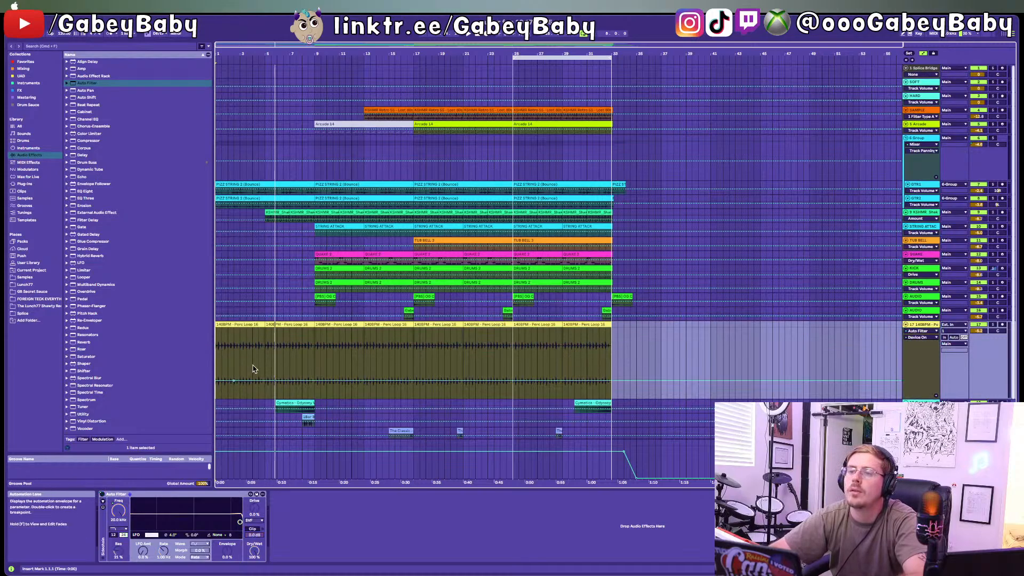
key(super+z)
drag(279, 345, 273, 376)
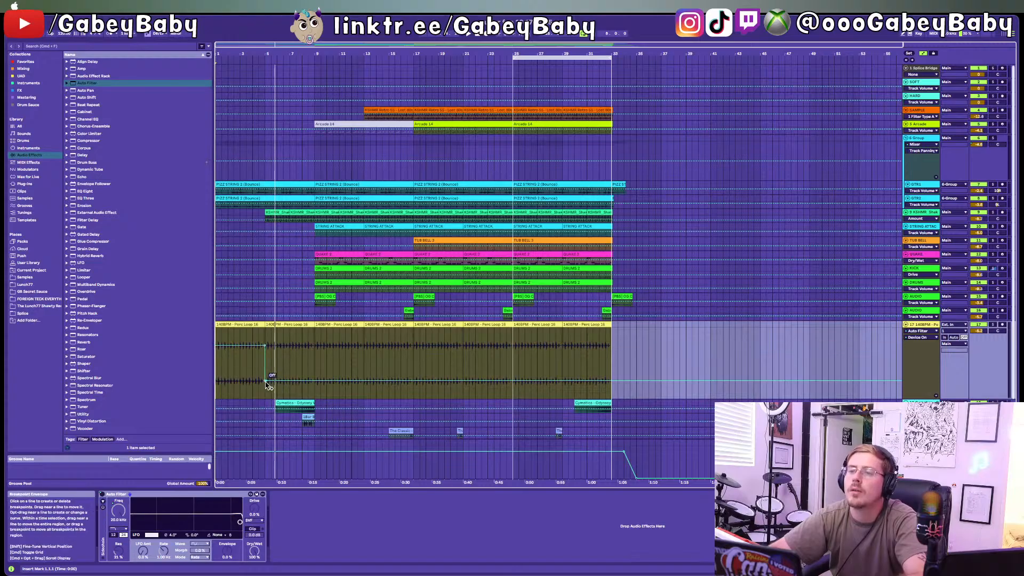
click(476, 34)
key(space)
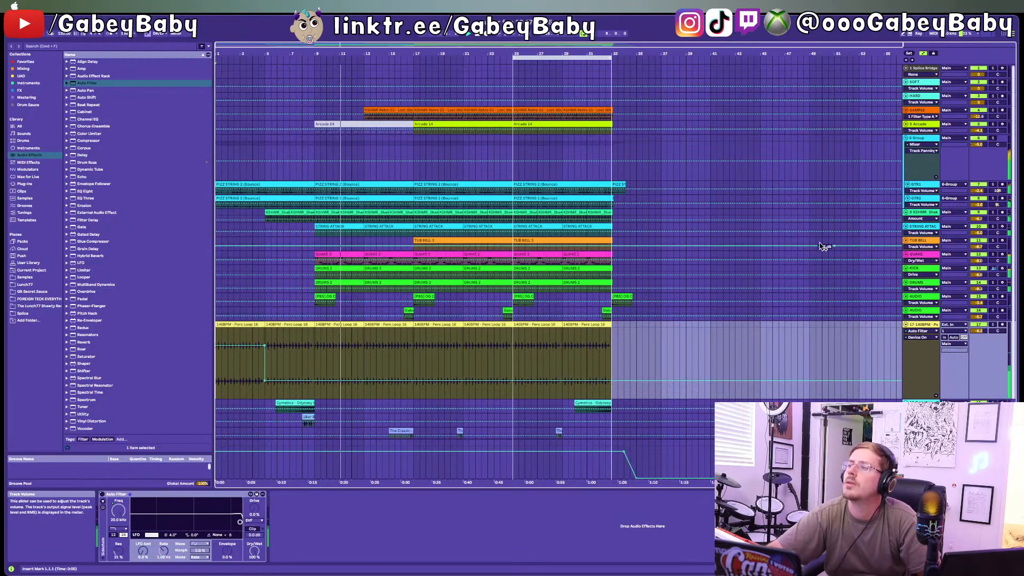
Step: Export the whole arrangement as an audio file named RPM_Sunday_Slide_120bpm_Gm in the Fun Percussive Trap folder
scroll(671, 433, down, 3)
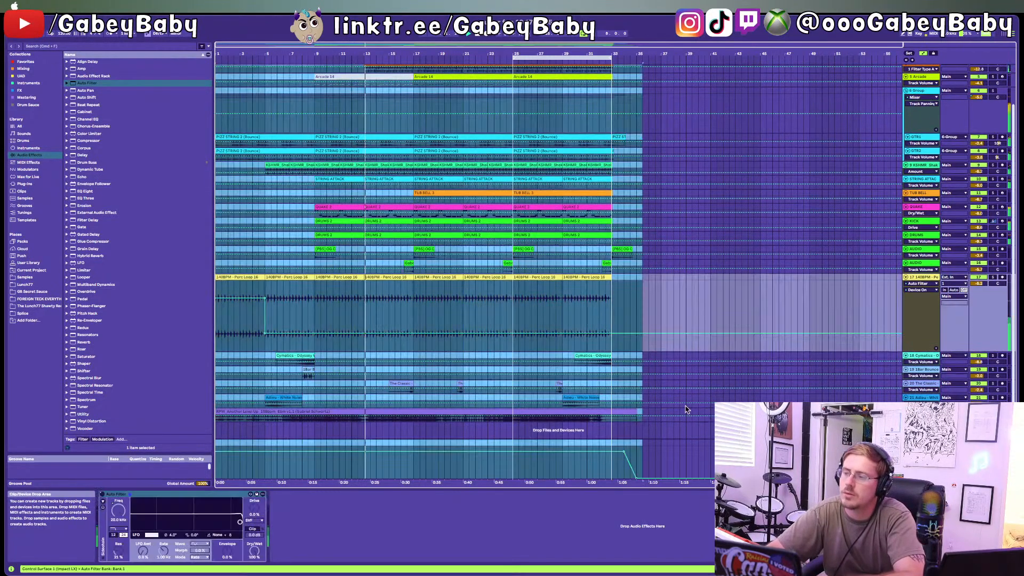
key(super+a)
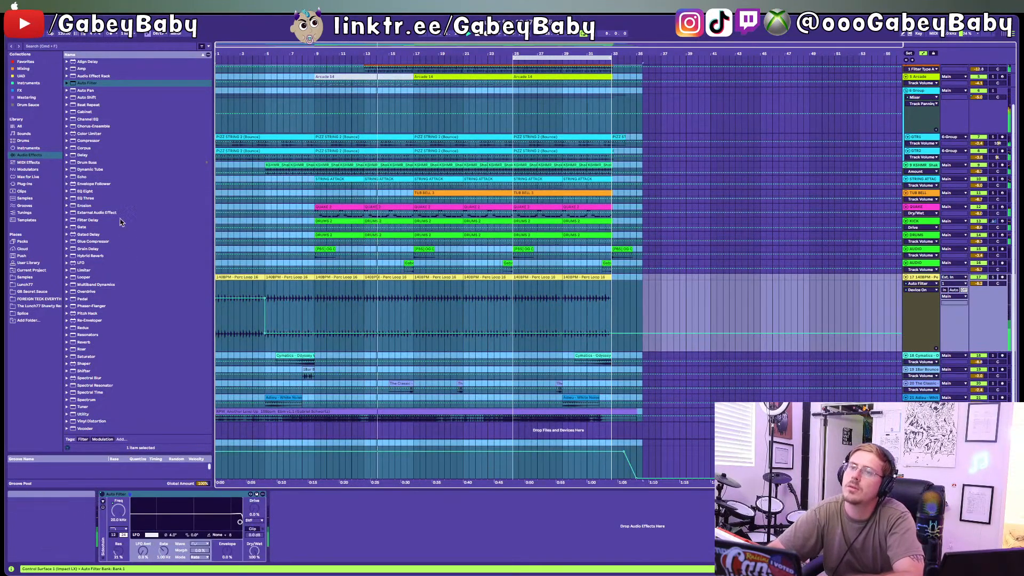
key(super+shift+r)
key(Return)
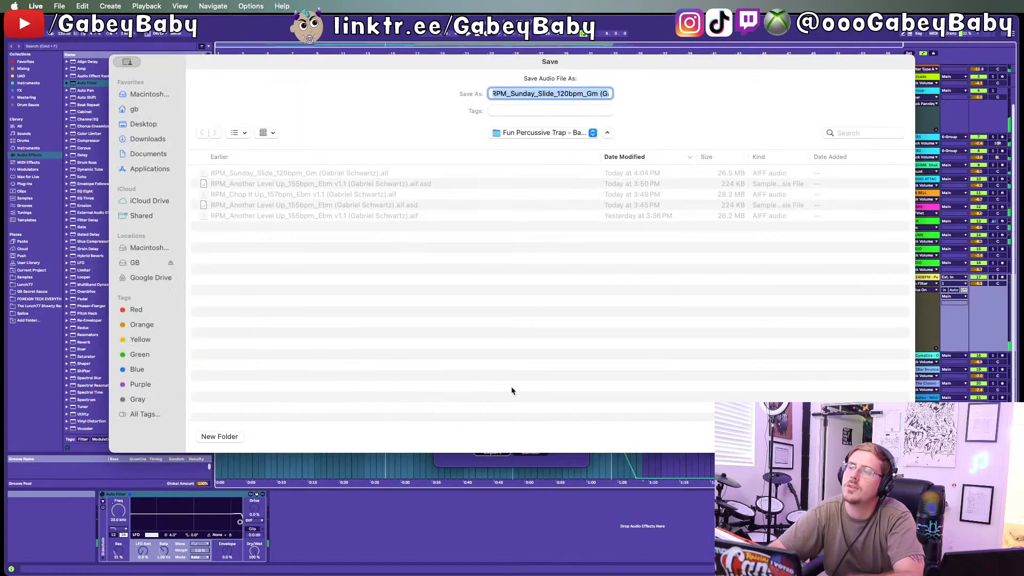
key(Return)
click(553, 316)
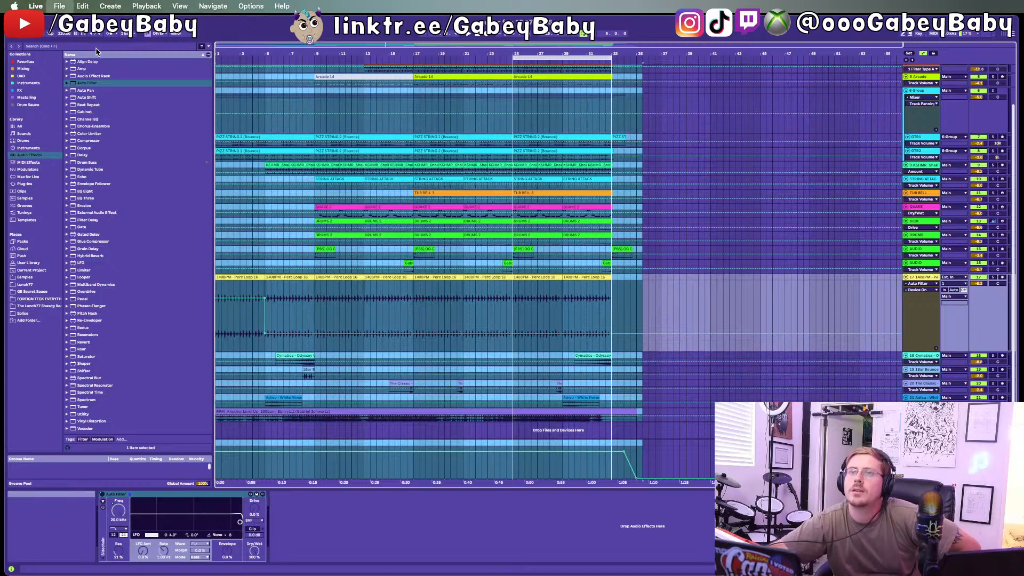
Step: Open the other beat's Live set and add the RPM_Another Level Up_155bpm_Ebm v1.1 audio file as a new track below the existing ones
click(249, 128)
key(Return)
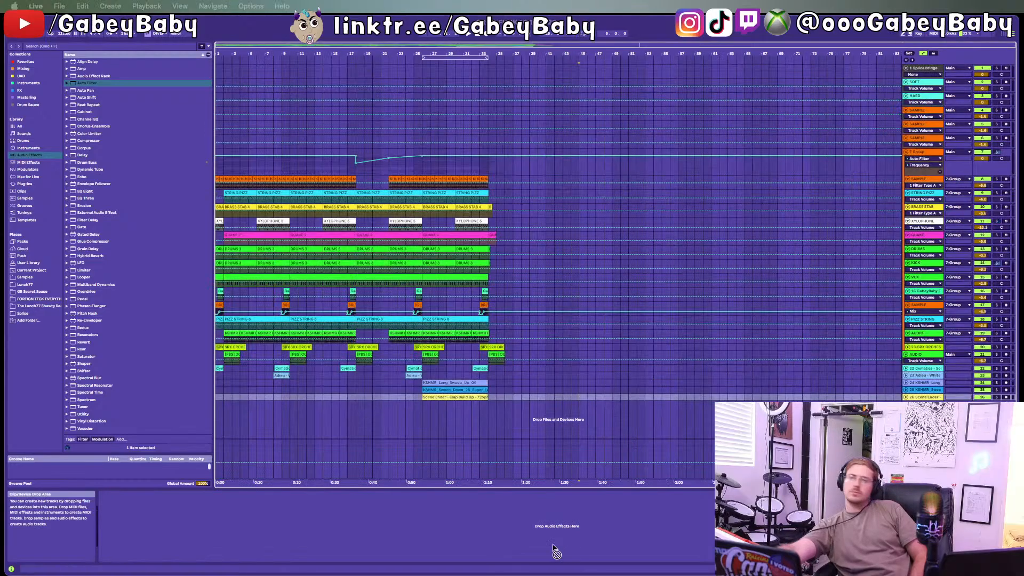
drag(555, 552, 273, 411)
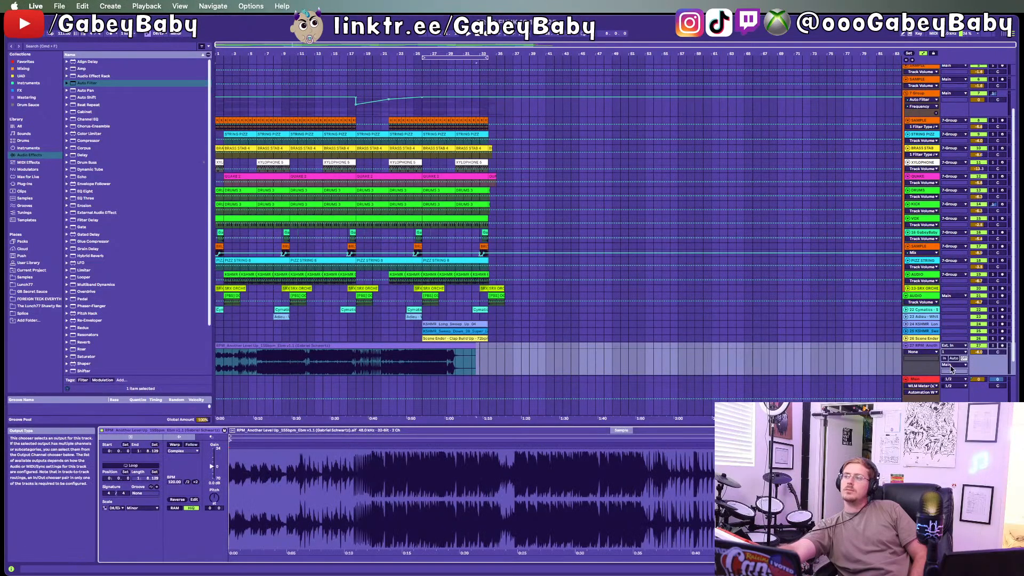
Step: Route the added RPM_Another Level Up track's output to Ext. Out and deactivate the track
click(952, 365)
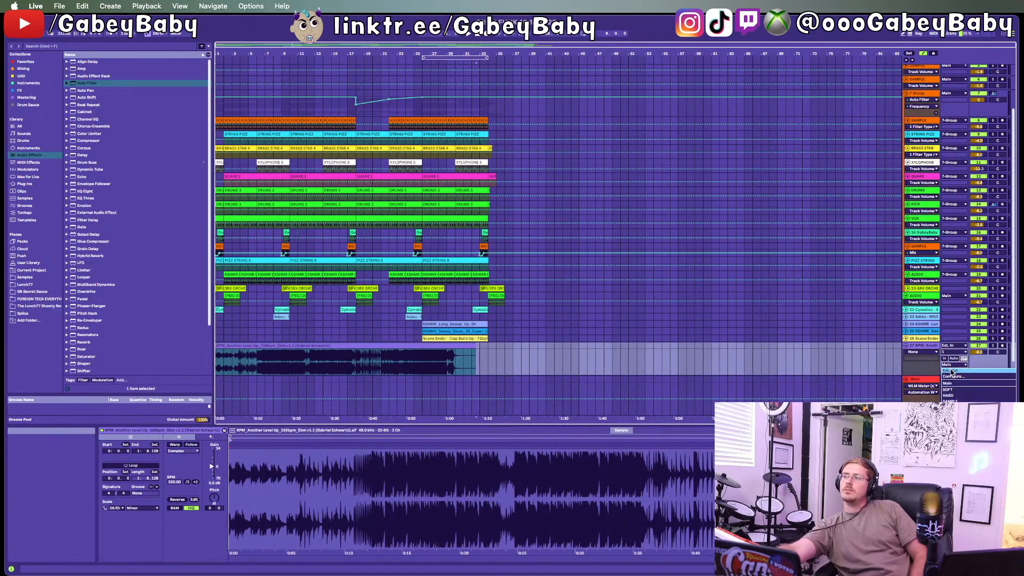
click(793, 384)
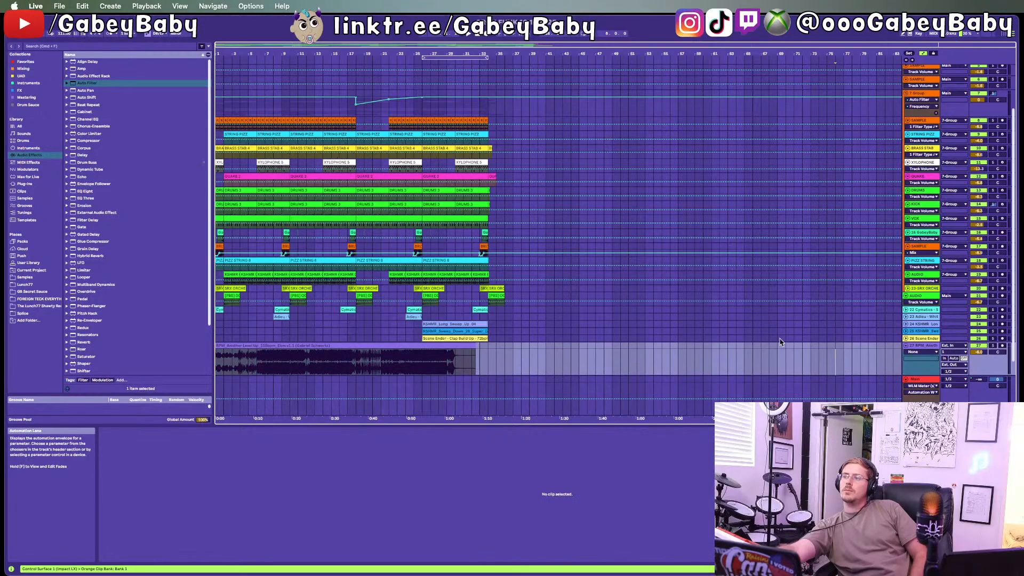
click(979, 346)
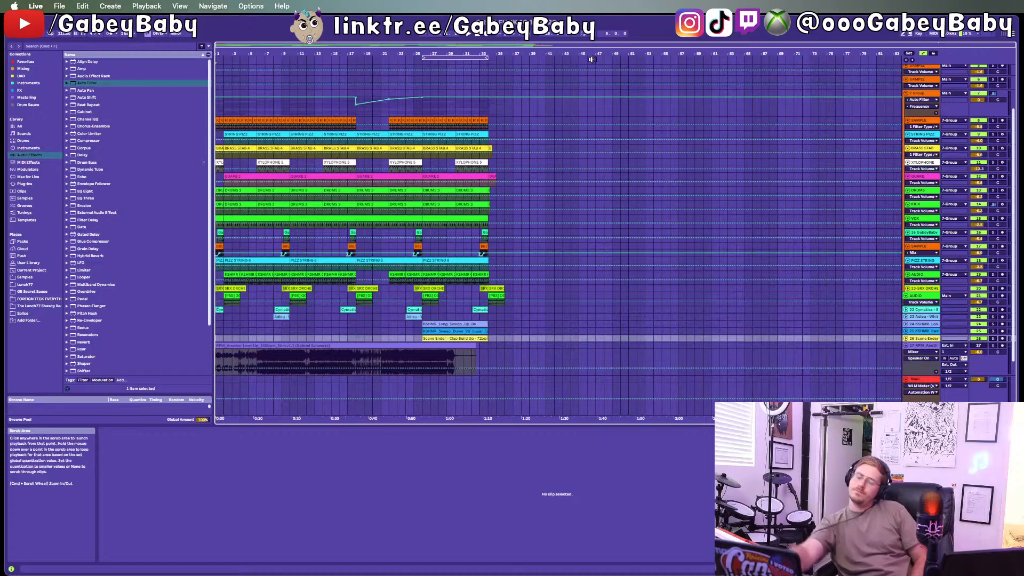
Step: Extend the arrangement loop to run from bar 1 to bar 36
scroll(525, 285, down, 1)
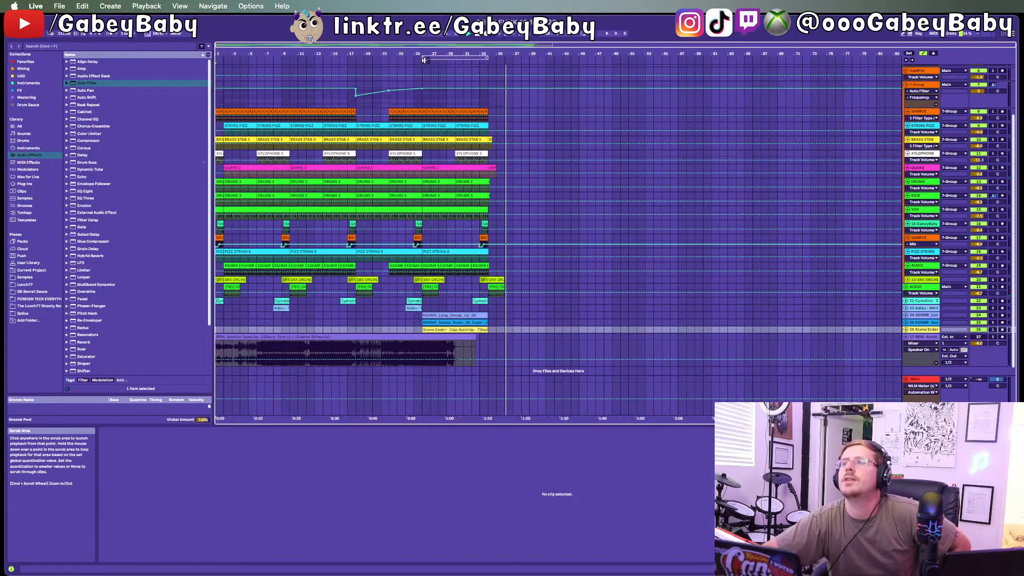
drag(423, 58, 217, 57)
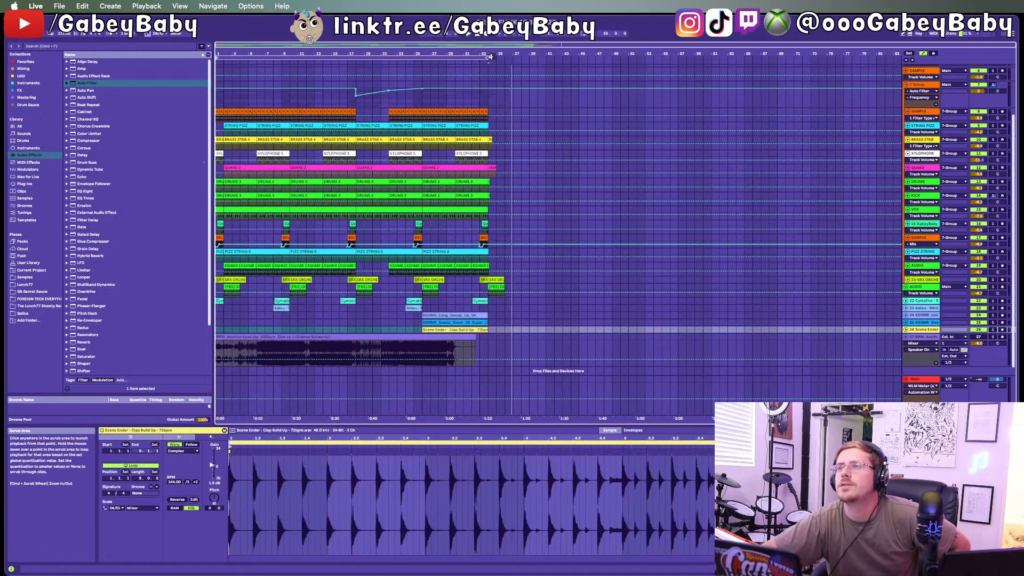
mouse_move(486, 58)
mouse_down()
mouse_move(507, 59)
mouse_move(502, 72)
mouse_up()
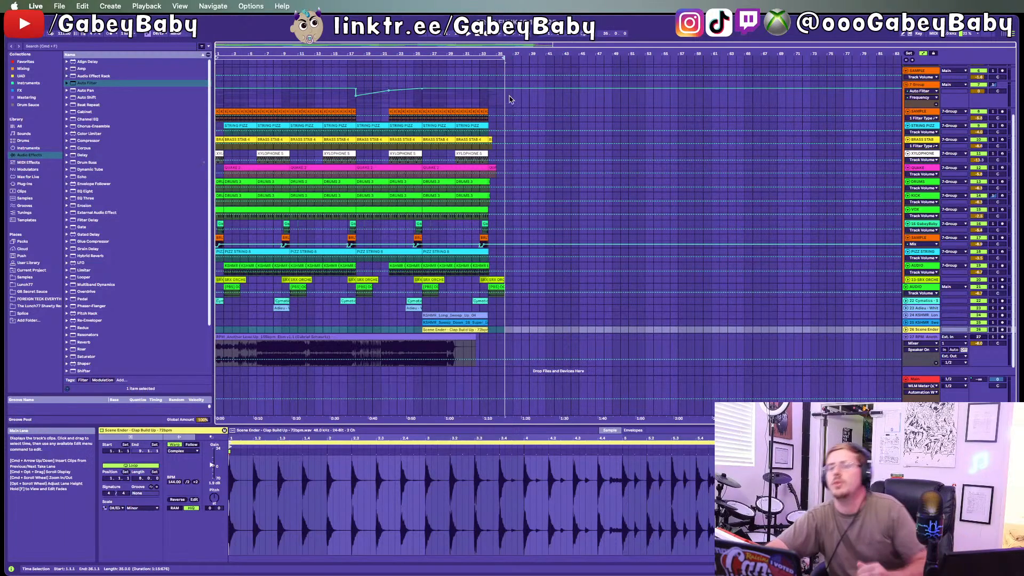
click(506, 341)
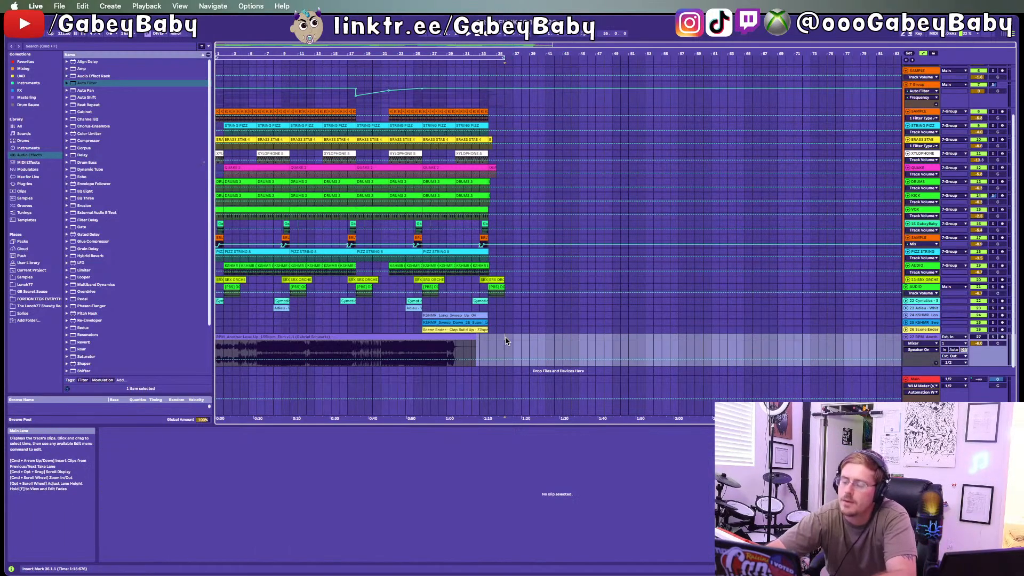
Step: Loop bars 26 to 34 around the KSHMR Long Sweep Up clip and play them with the QUAKE track soloed and its device shown
click(456, 317)
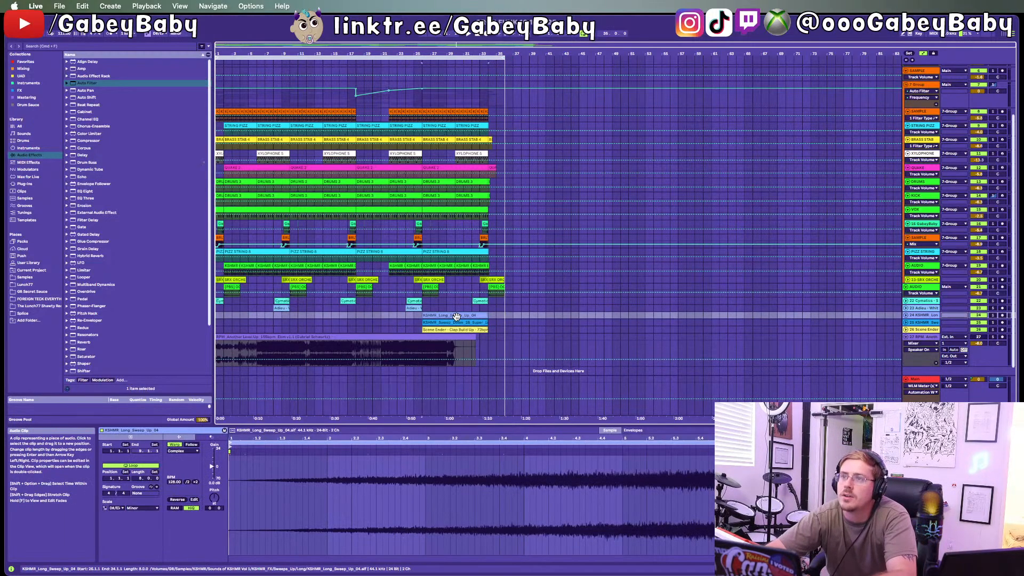
key(super+l)
key(space)
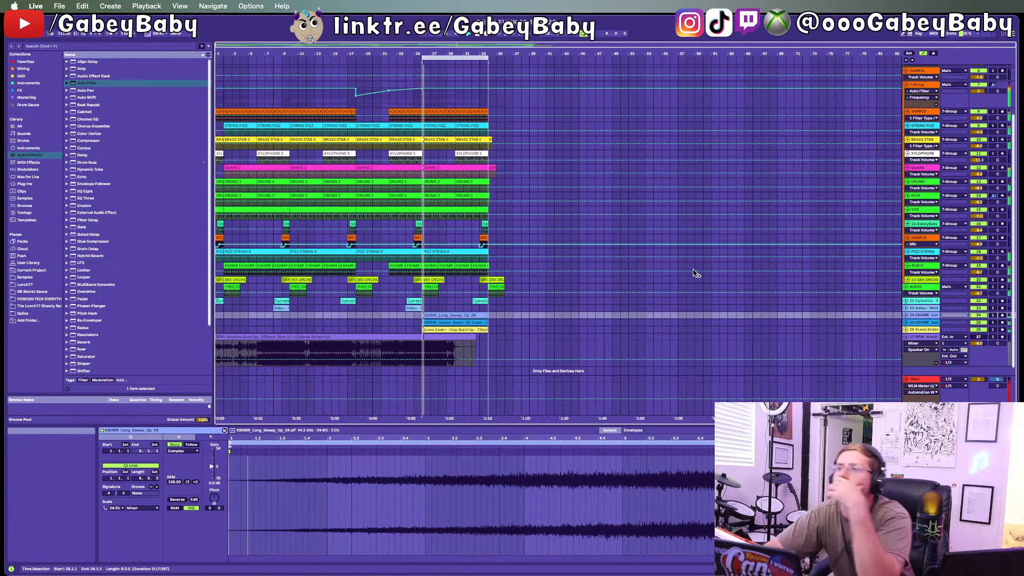
click(918, 168)
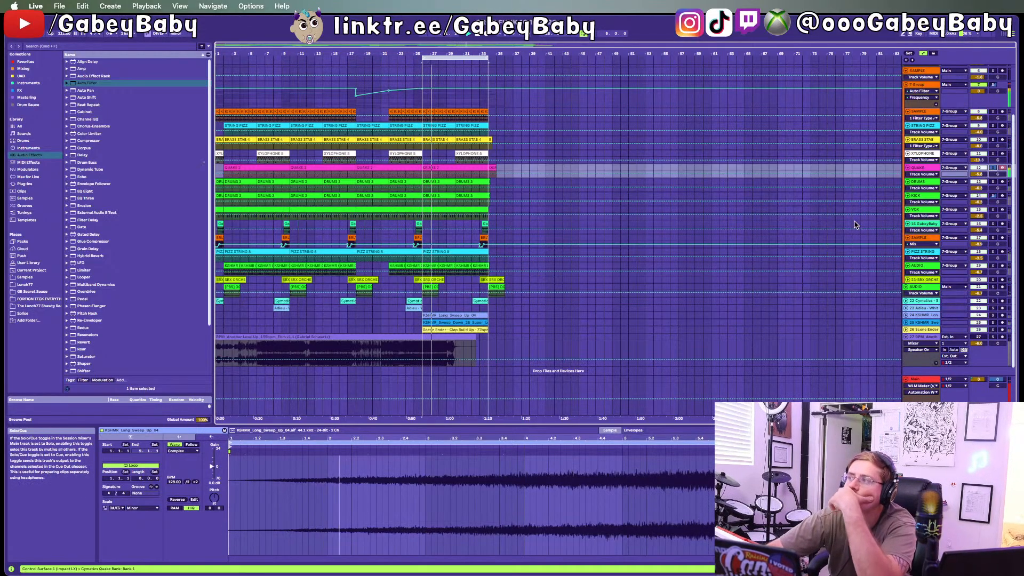
double_click(919, 168)
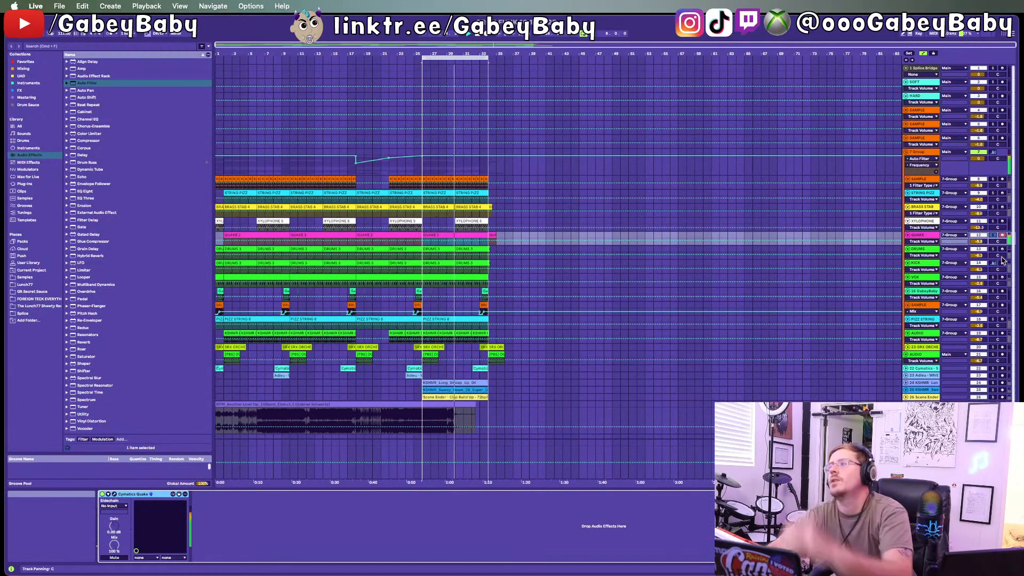
Step: Check the track levels in the mixer, and toggle the two L2 limiters and the Ozone device on the Main track
key(Tab)
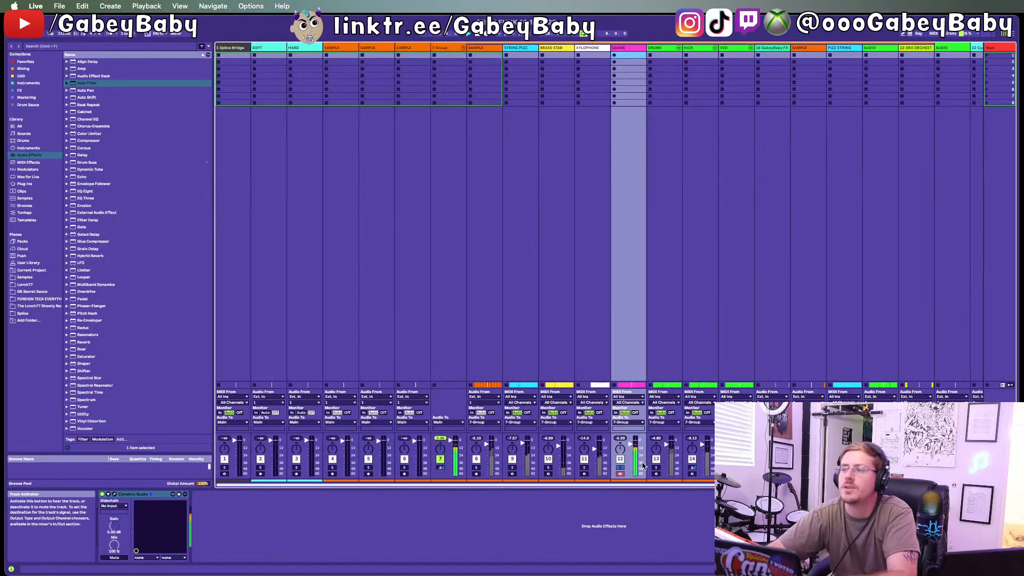
key(Tab)
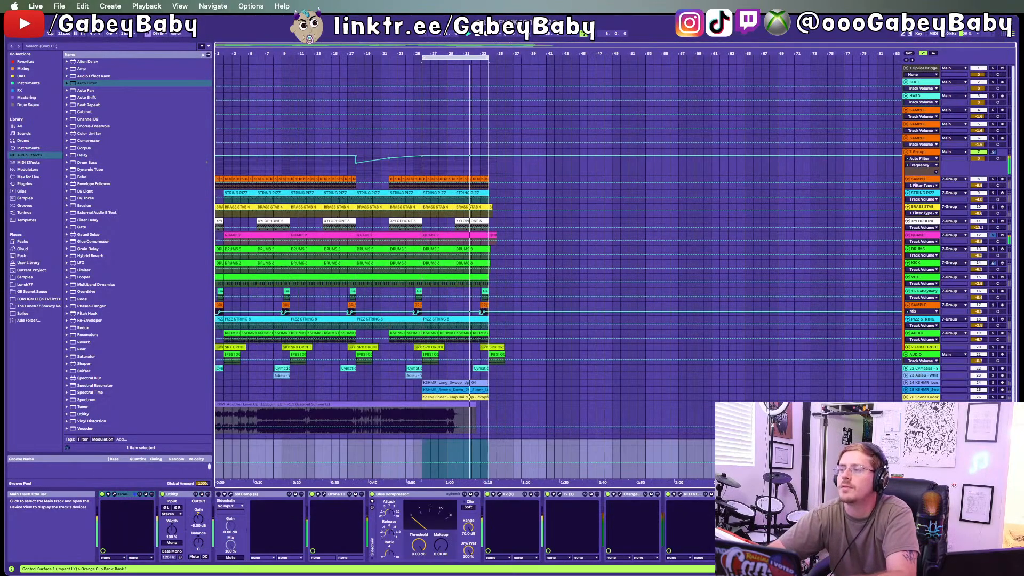
click(488, 494)
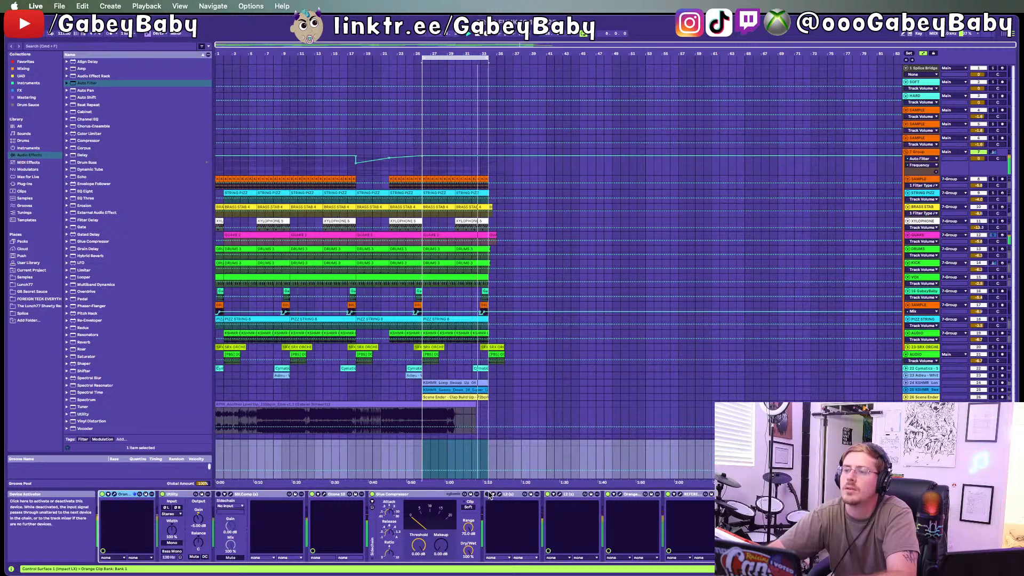
click(548, 494)
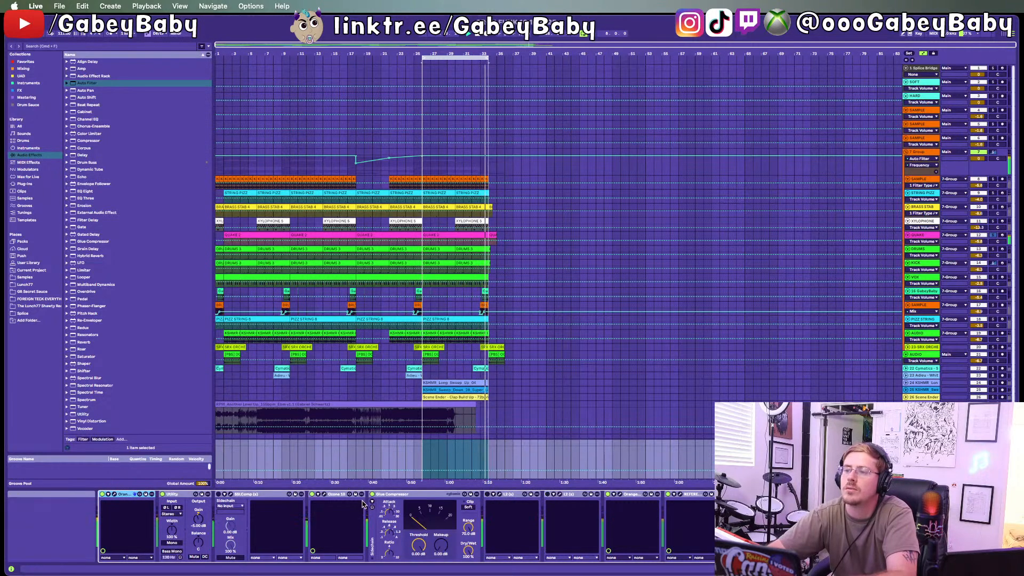
click(313, 494)
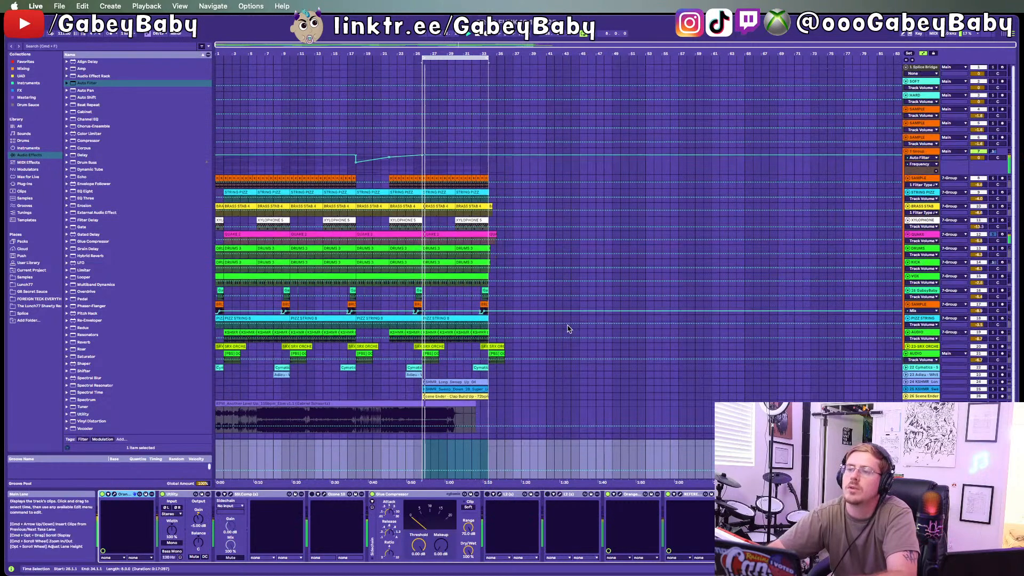
Step: Review the mixer levels and move the KICK track above the DRUMS track, directly below QUAKE
scroll(567, 327, down, 2)
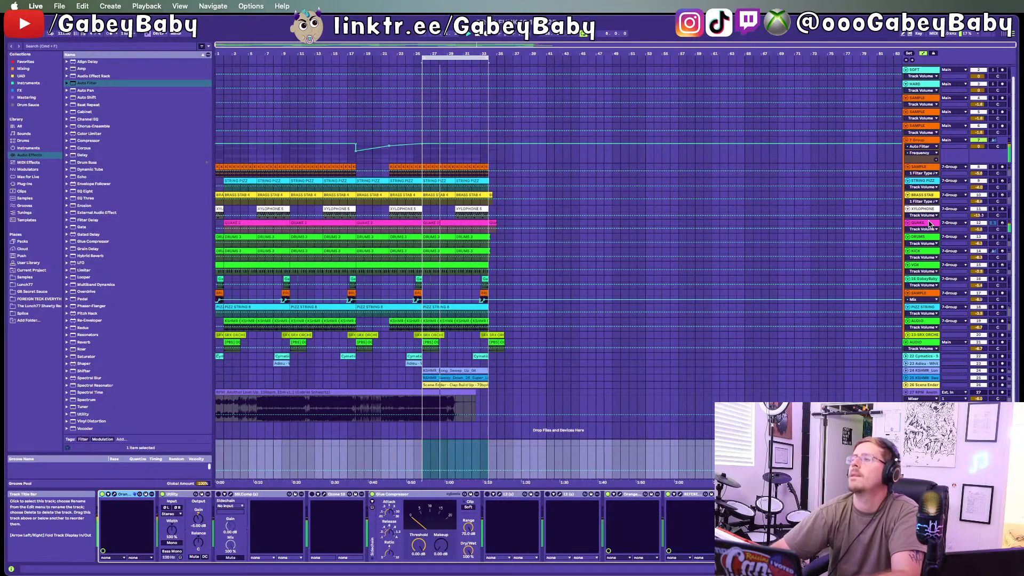
key(Tab)
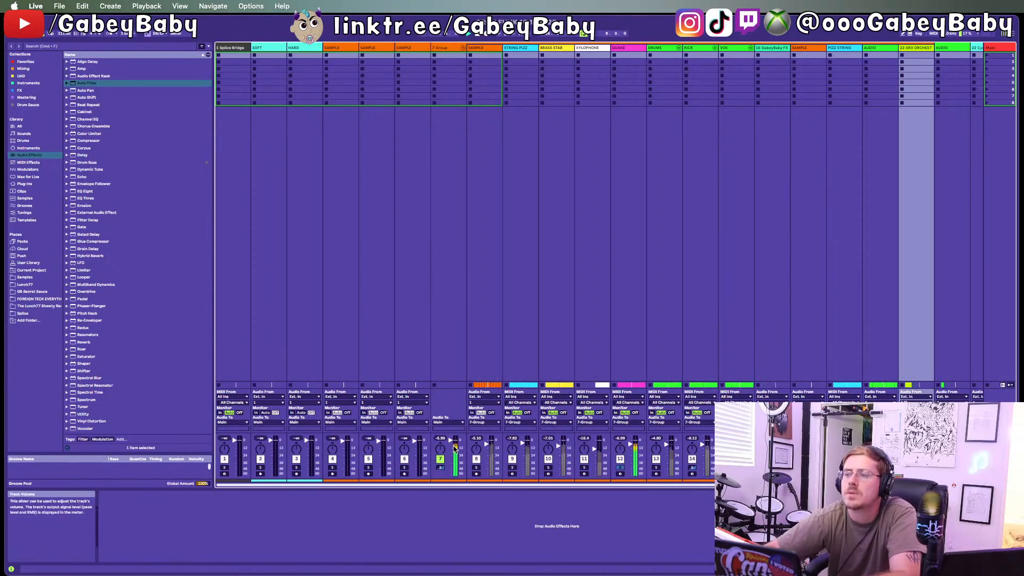
key(Tab)
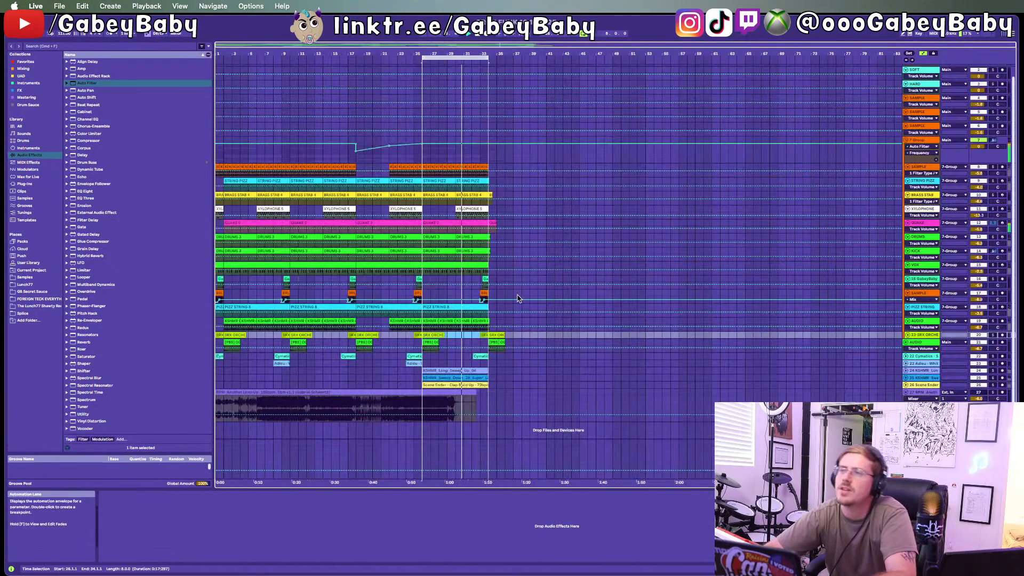
click(984, 258)
drag(931, 251, 927, 226)
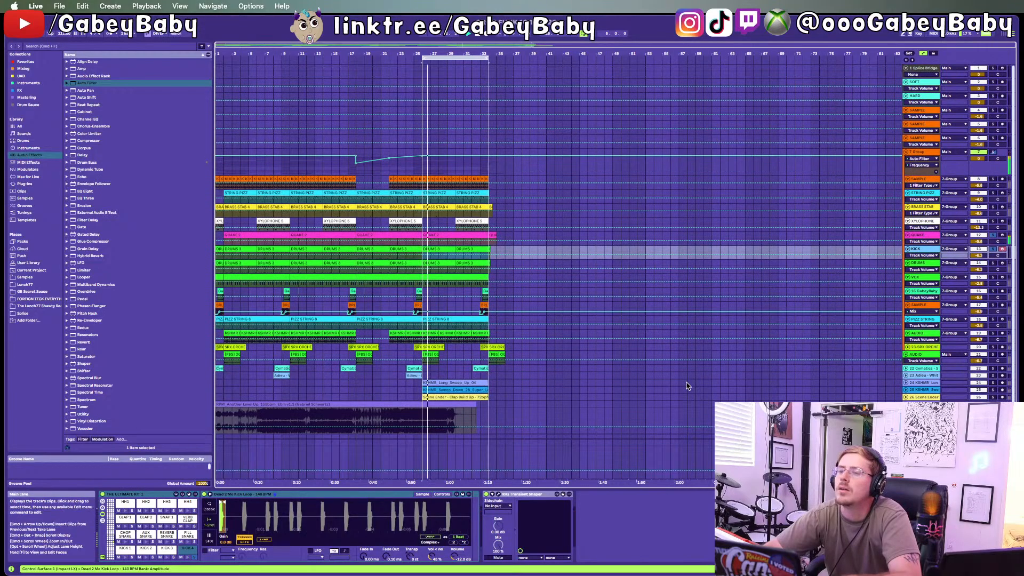
Step: Compare the KICK and QUAKE levels in the mixer and adjust the KICK track's volume
key(Tab)
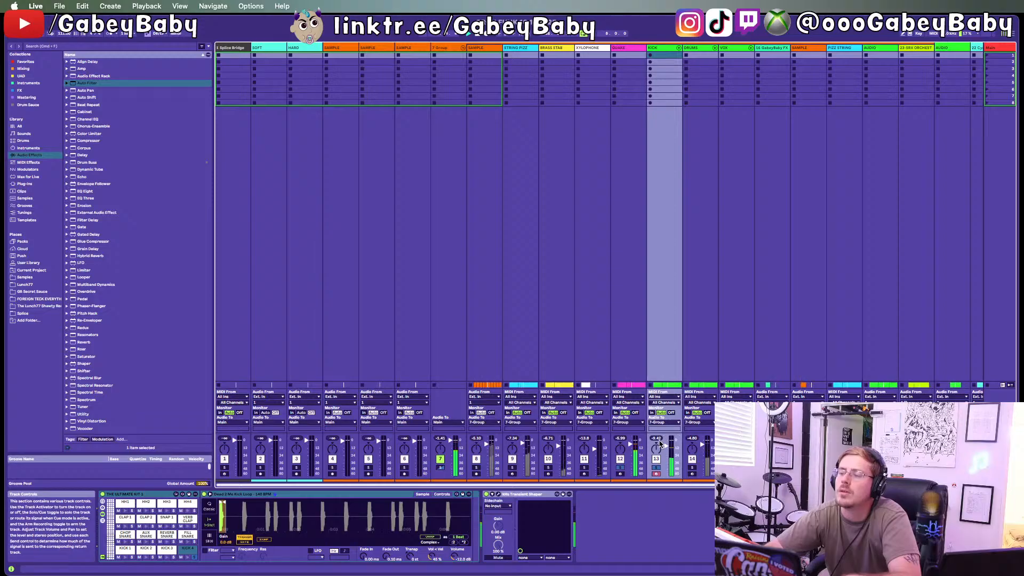
key(Tab)
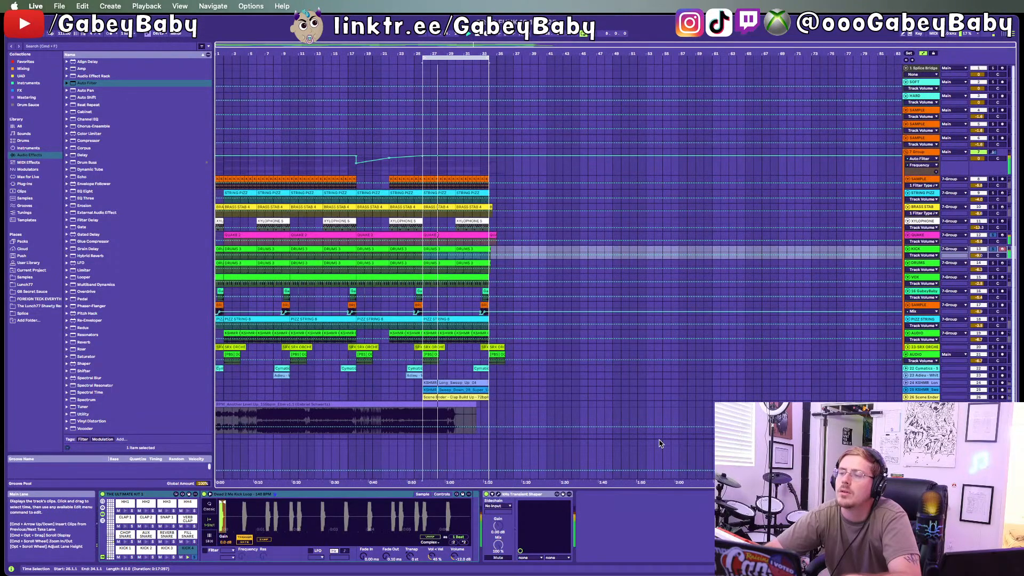
key(Tab)
key(Tab)
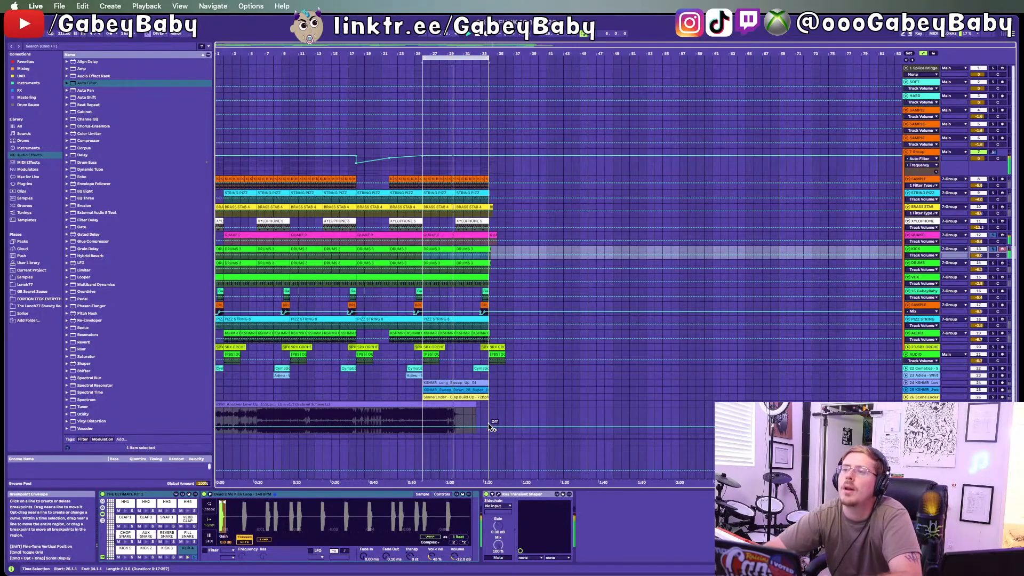
key(Tab)
key(Tab)
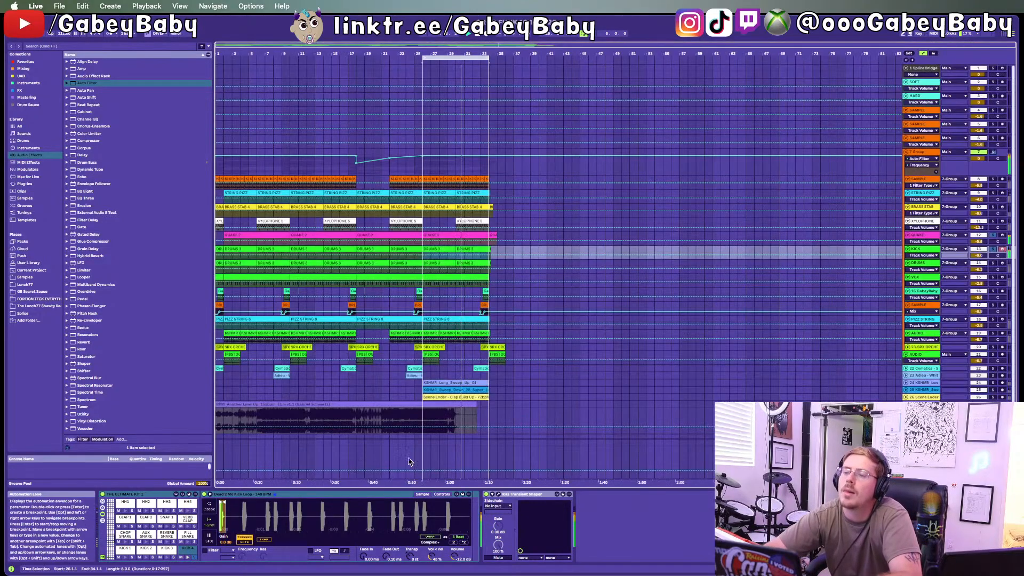
drag(979, 255, 979, 256)
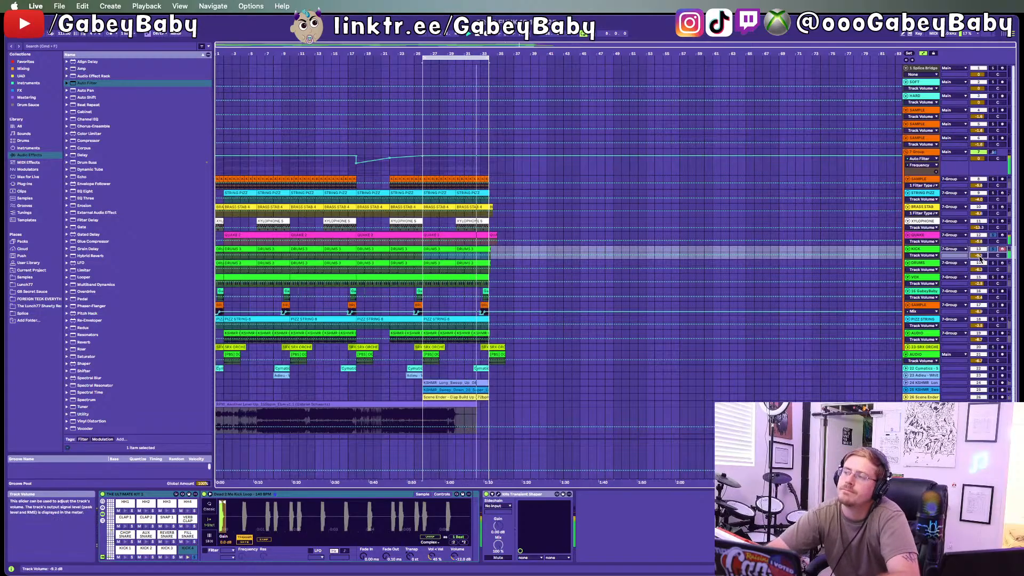
Step: Add a Drum Buss to the end of the DRUMS track's device chain
click(984, 270)
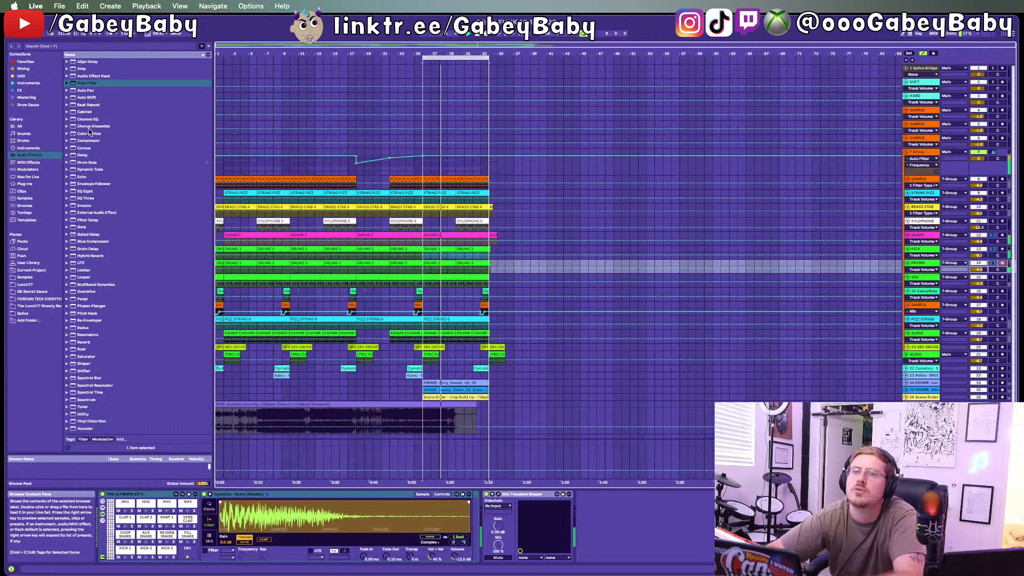
drag(92, 162, 646, 525)
drag(513, 493, 629, 523)
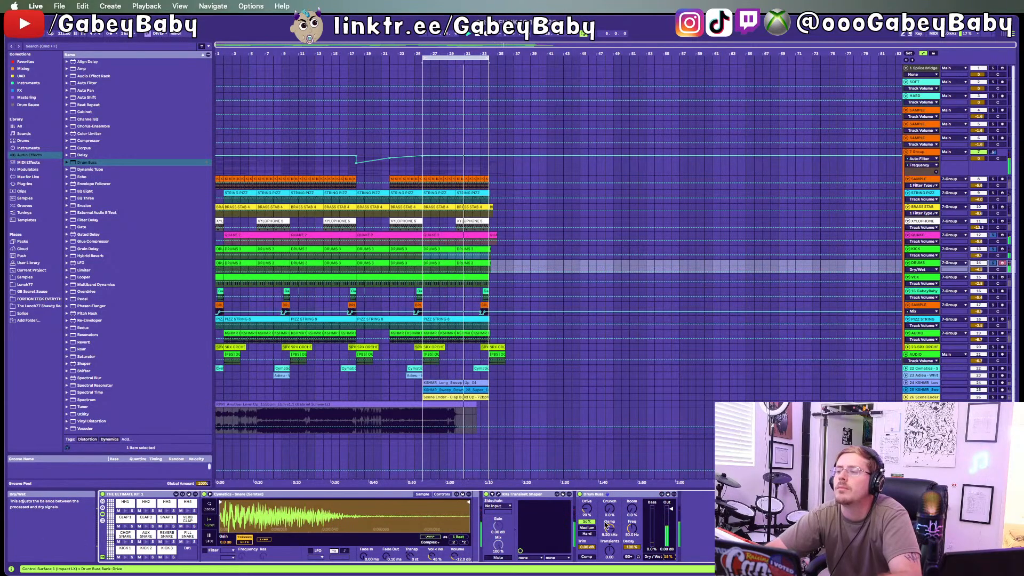
Step: Dial in the Drum Buss on the DRUMS track with Drive at about 27% and an adjusted Dry/Wet mix
mouse_move(587, 508)
mouse_down()
mouse_move(587, 467)
mouse_move(586, 503)
mouse_up()
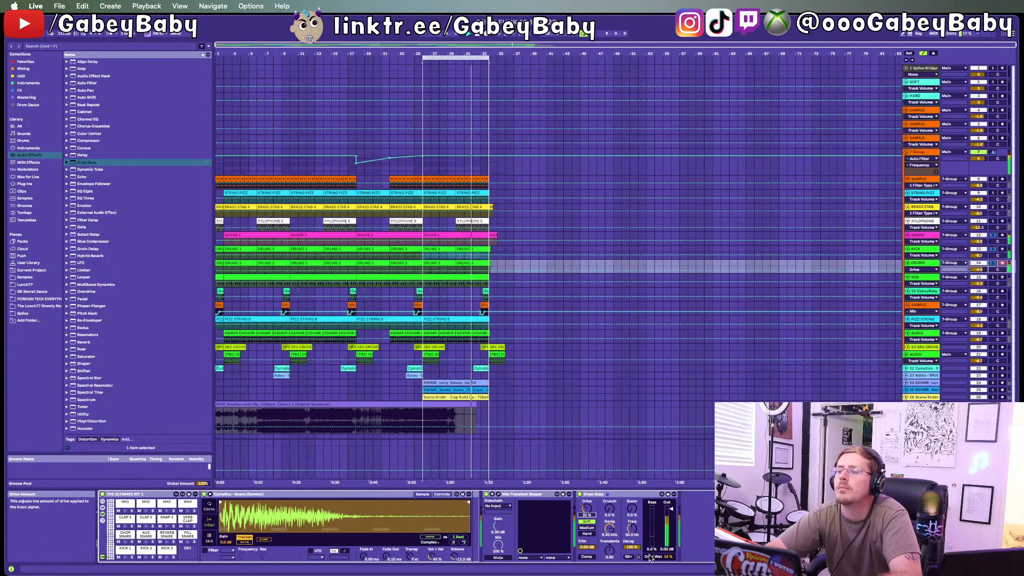
drag(665, 557, 666, 511)
mouse_move(586, 509)
mouse_down()
mouse_move(586, 472)
mouse_move(589, 512)
mouse_up()
drag(668, 557, 668, 560)
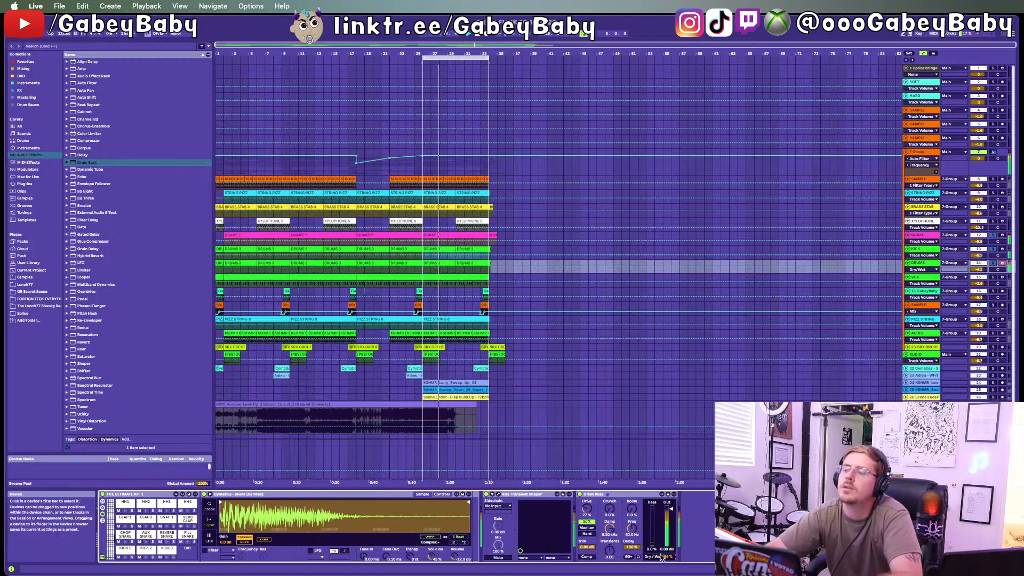
drag(668, 556, 667, 556)
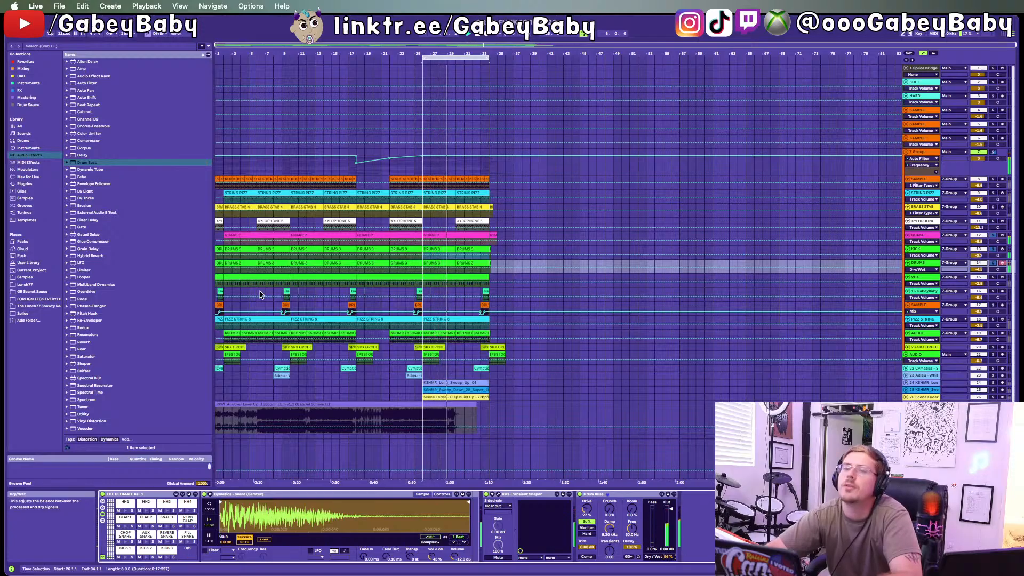
Step: Add an EQ Eight after the Drum Buss on the DRUMS track and change the filter type of its first band
drag(93, 192, 673, 503)
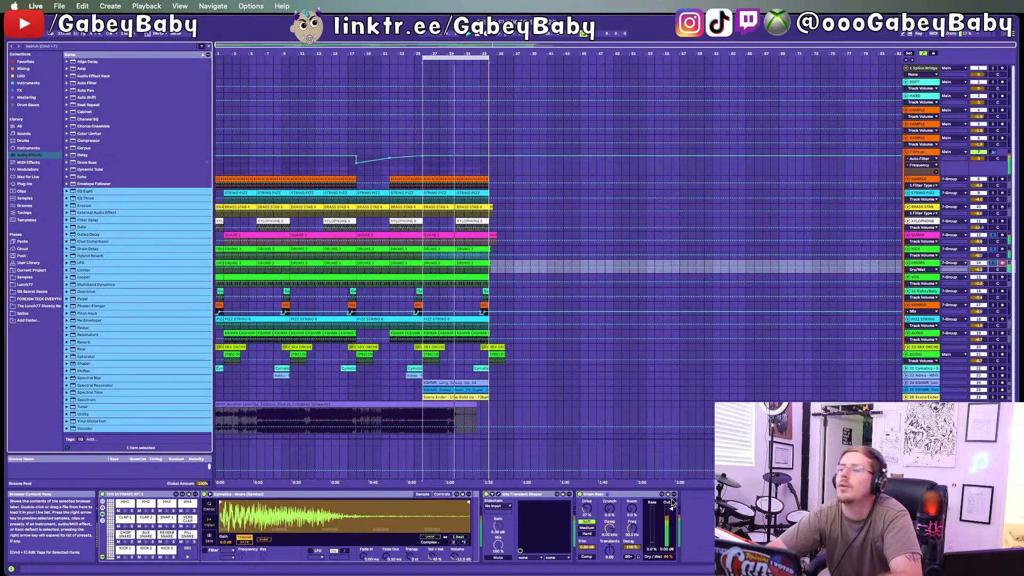
click(107, 221)
drag(96, 191, 666, 557)
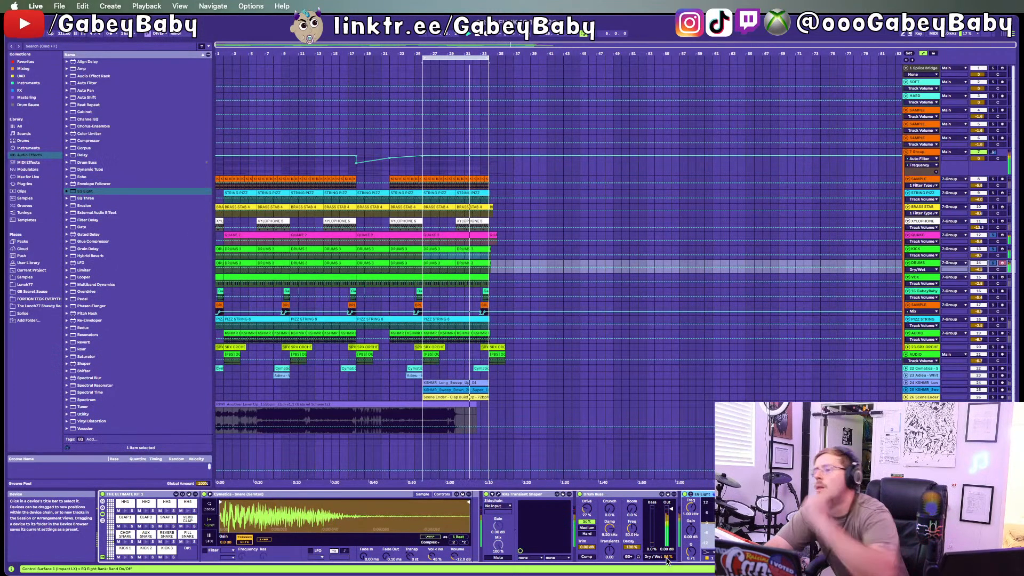
click(708, 510)
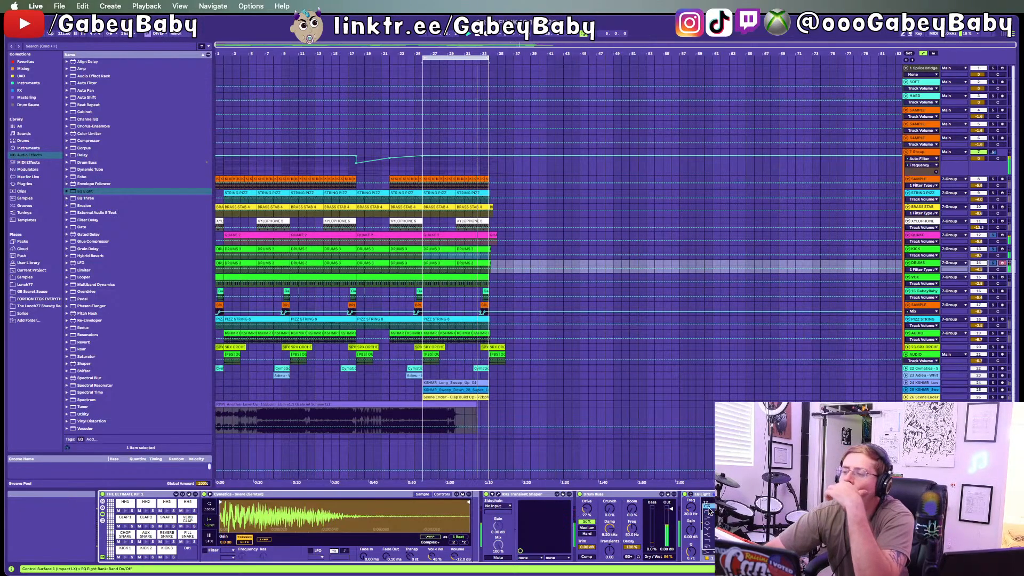
click(709, 510)
Step: Shape the mid and high bands of the DRUMS track's EQ Eight, then toggle the device's activation to compare
drag(735, 523, 760, 531)
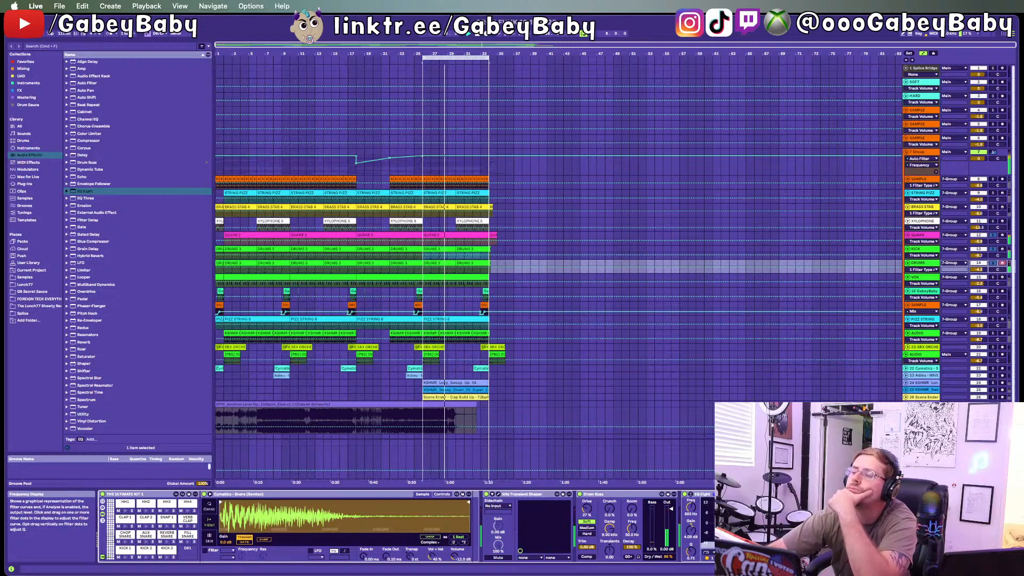
drag(797, 523, 795, 519)
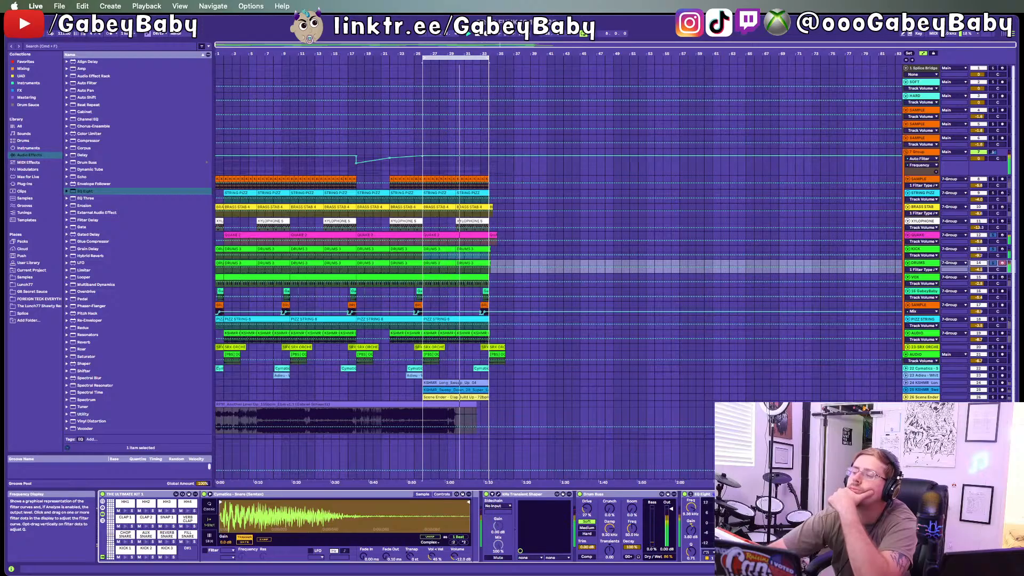
drag(862, 515, 863, 518)
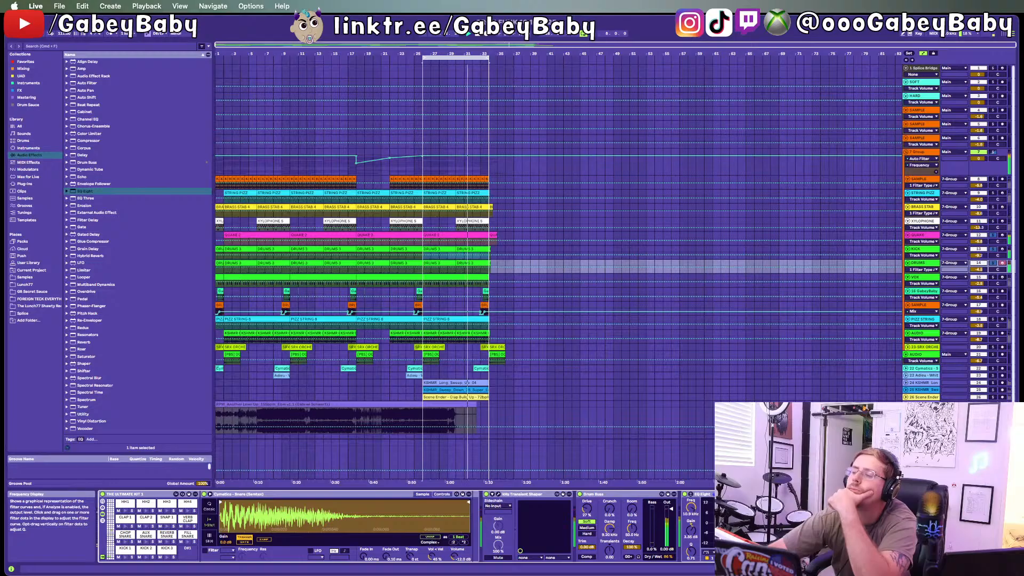
click(686, 495)
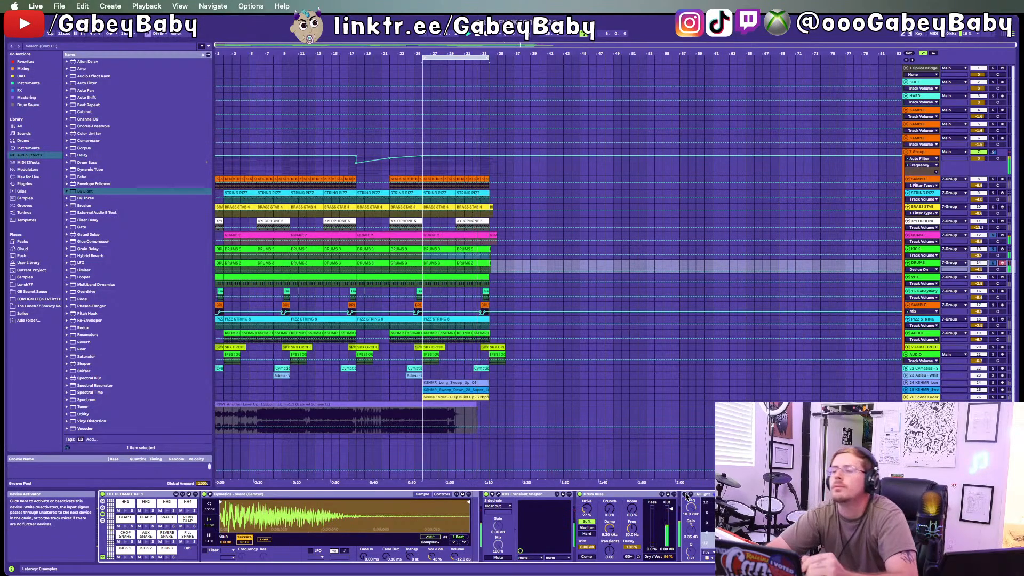
Step: Solo the STRING PIZZ, KICK, DRUMS, QUAKE and VOX tracks together
click(993, 196)
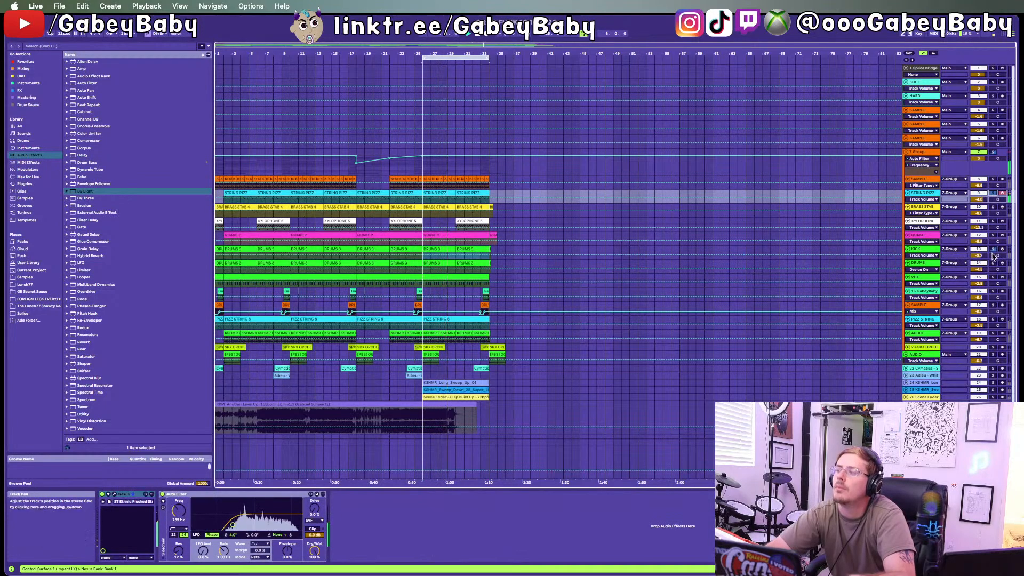
click(993, 253)
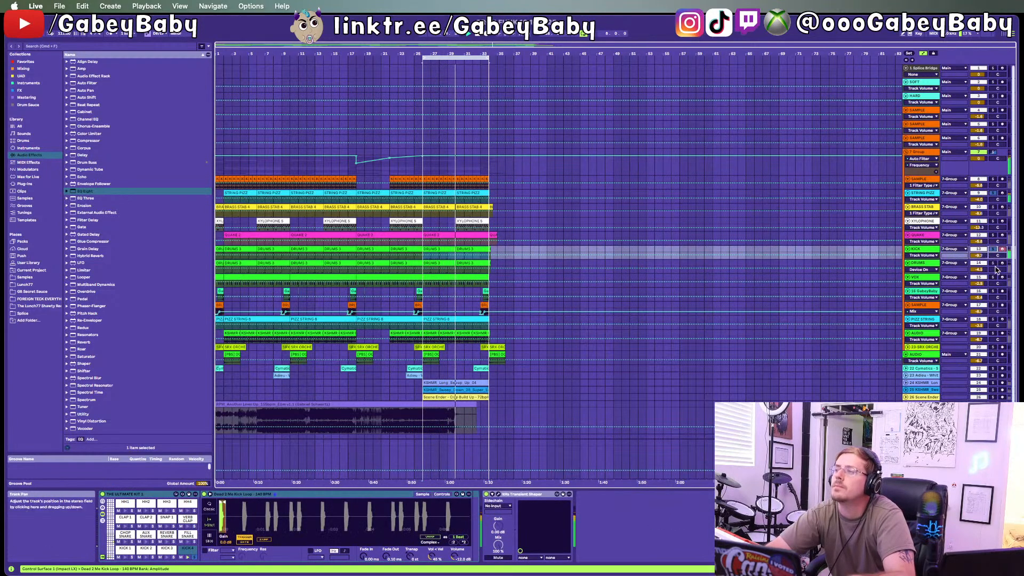
click(993, 264)
click(993, 236)
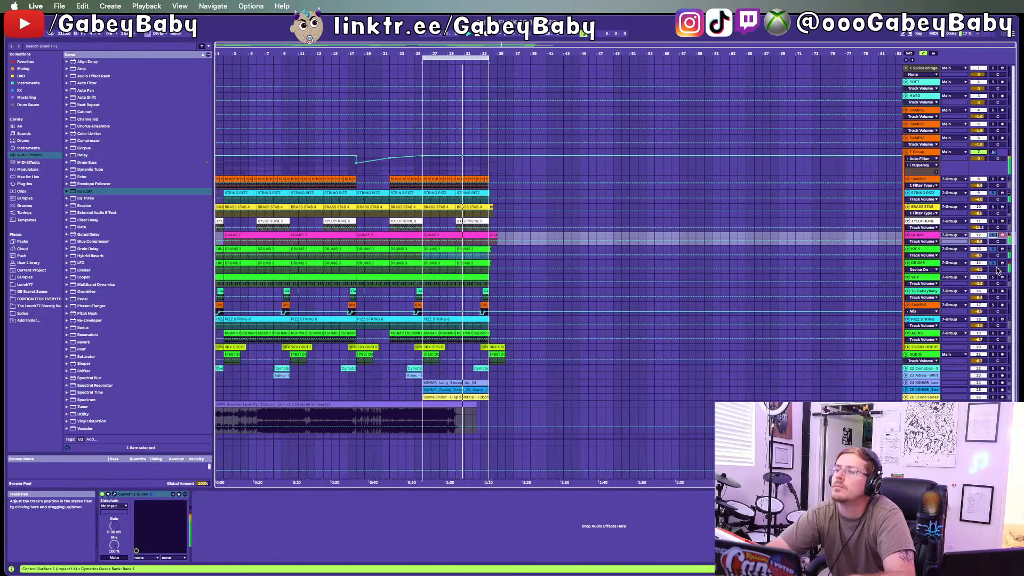
click(993, 277)
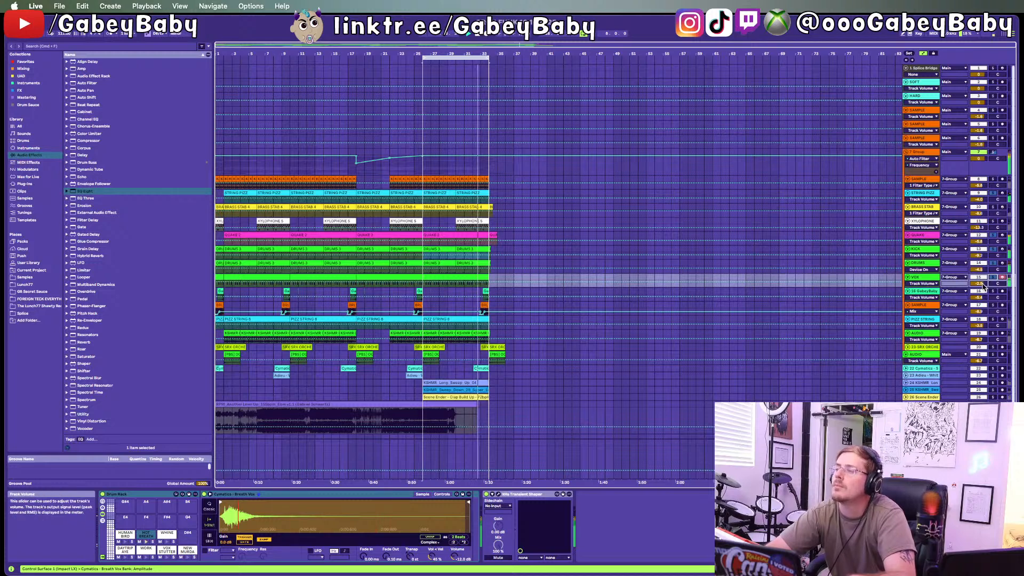
Step: Adjust the VOX, XYLOPHONE and BRASS STAB track volumes against the soloed tracks, and show the levels in the mixer
drag(979, 283, 984, 287)
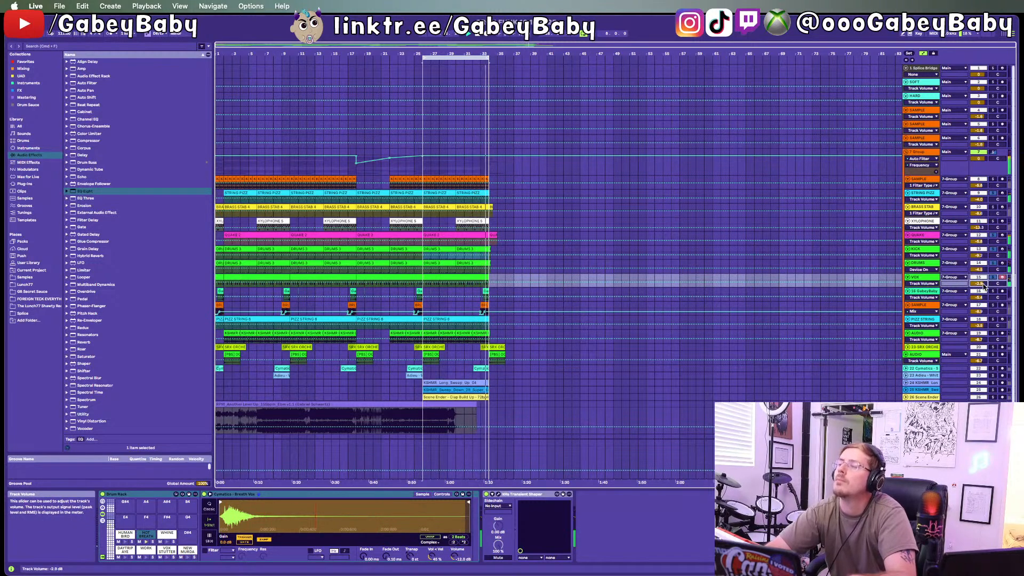
click(981, 227)
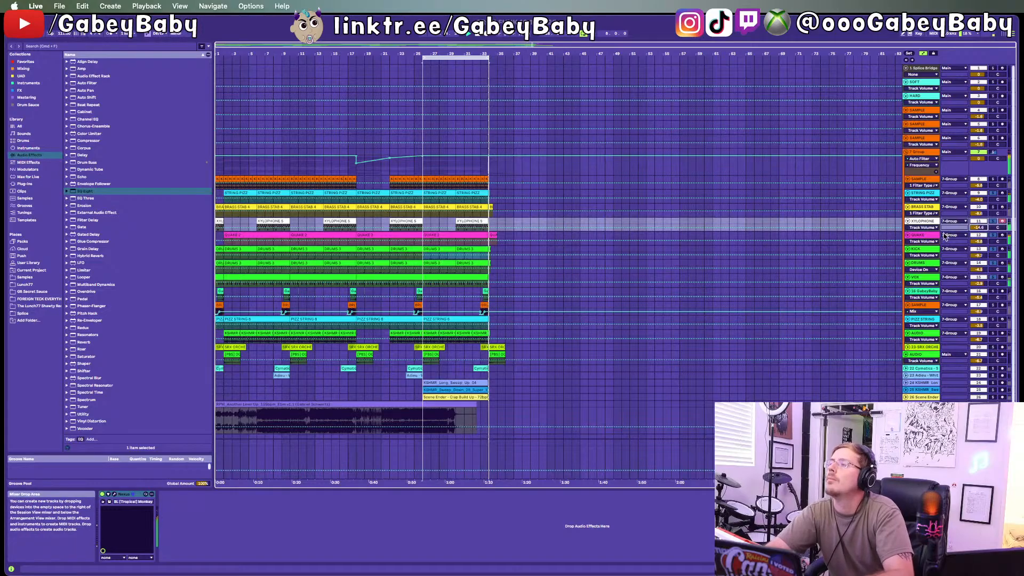
click(997, 185)
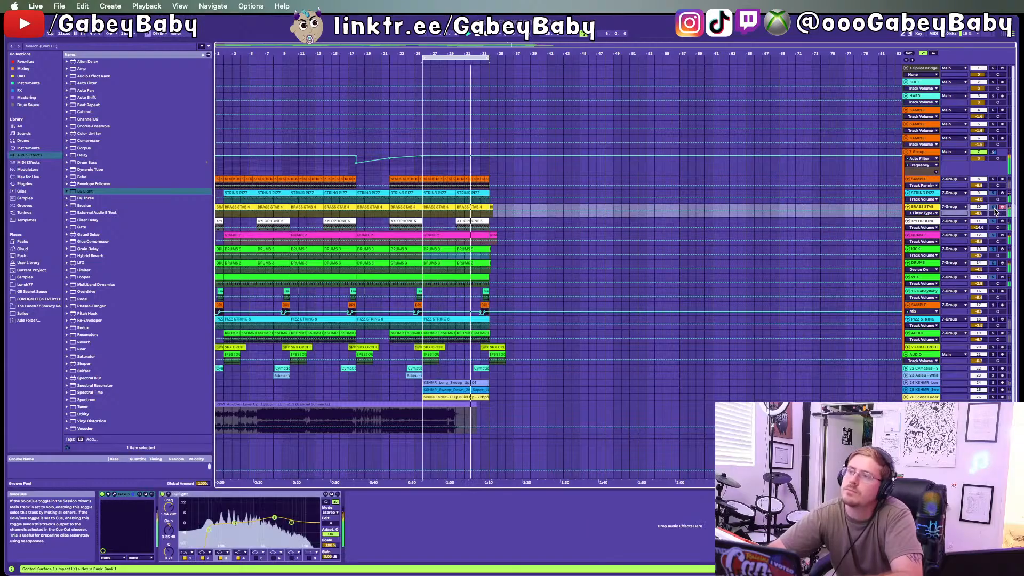
click(991, 214)
drag(979, 213, 979, 211)
key(Tab)
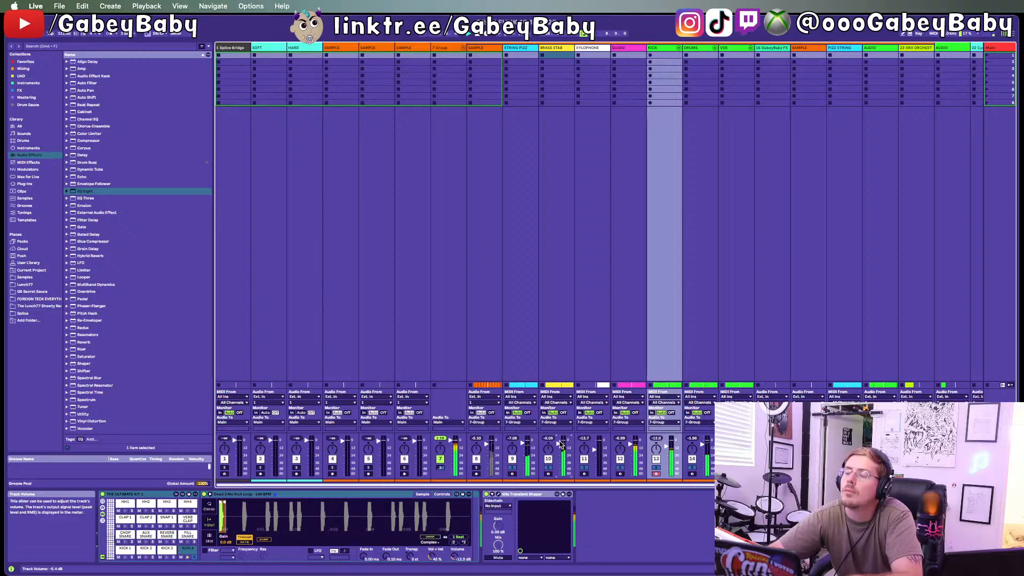
scroll(566, 446, right, 1)
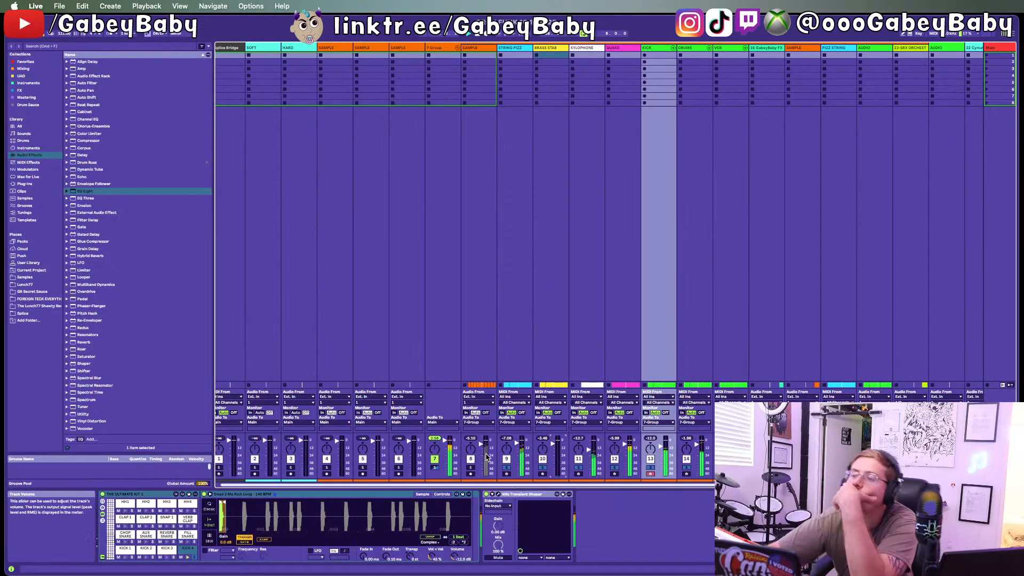
Step: Fine-tune the grouped SAMPLE track's volume, then add an Auto Pan after its EQ Eight and adjust the modulation amount and rate
click(474, 469)
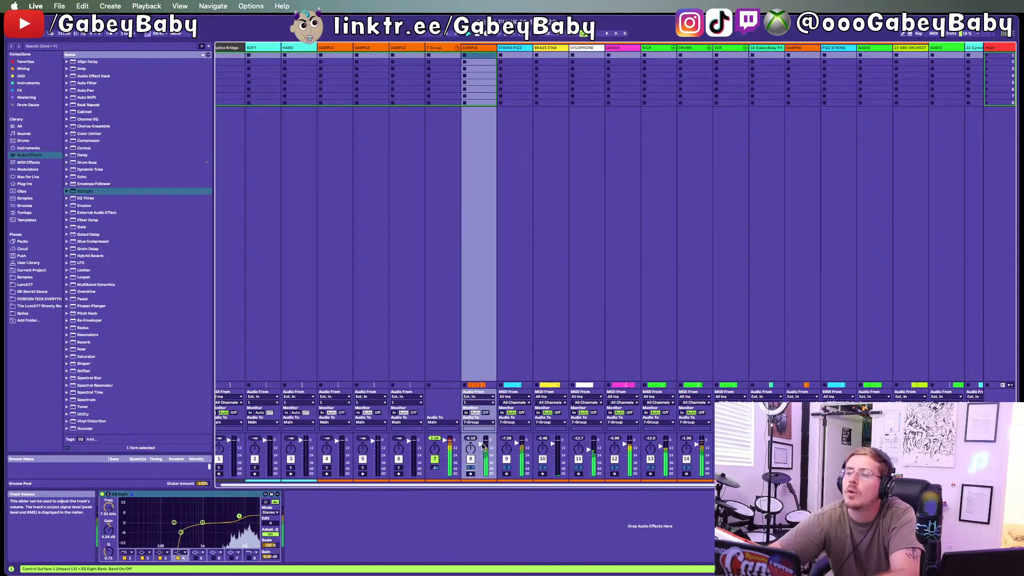
drag(480, 445, 481, 445)
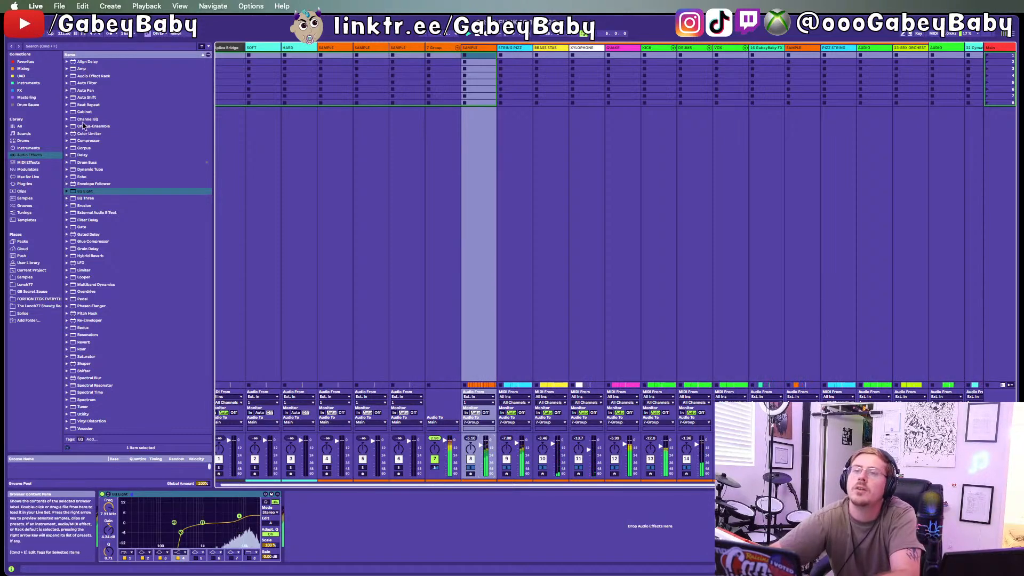
drag(83, 90, 386, 323)
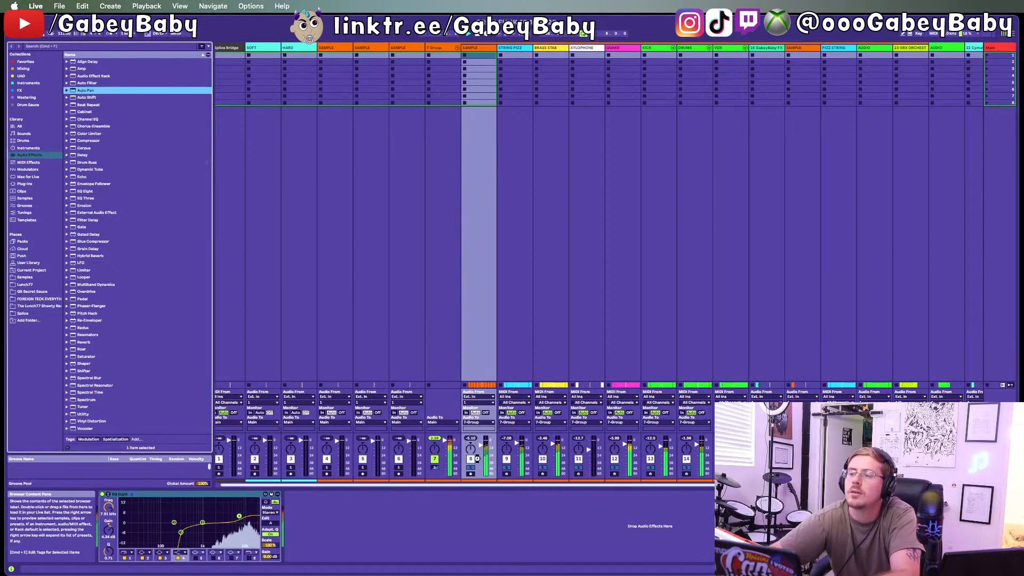
drag(477, 458, 367, 509)
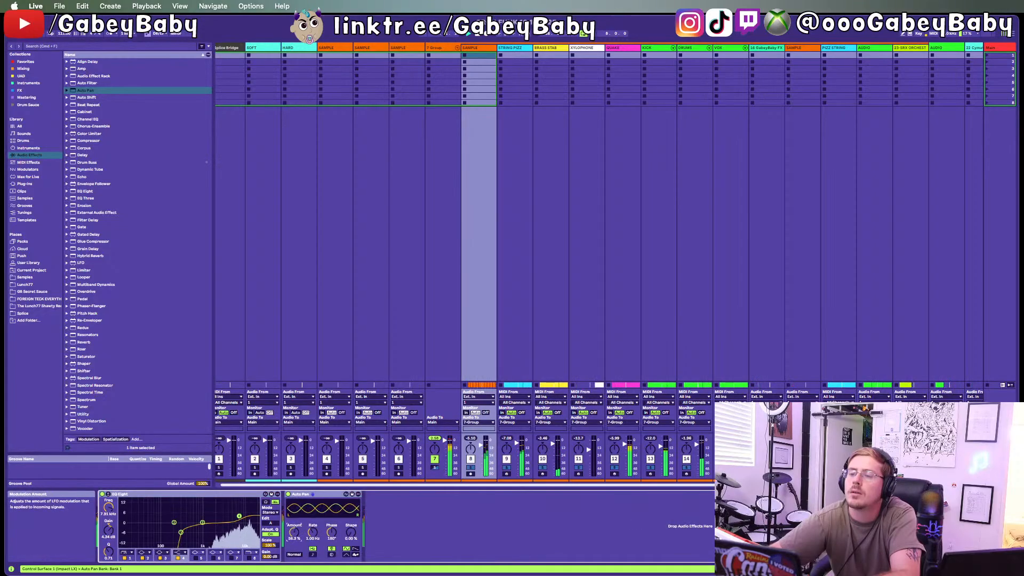
drag(294, 532, 296, 534)
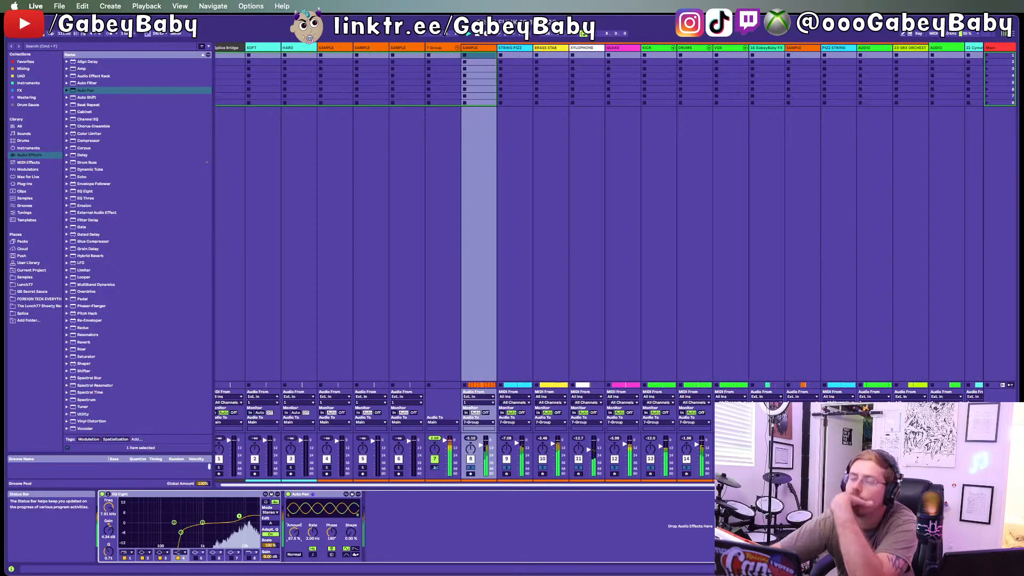
Step: Solo the PIZZ STRING track in the arrangement, adjust its volume, and show the track in the mixer
key(Tab)
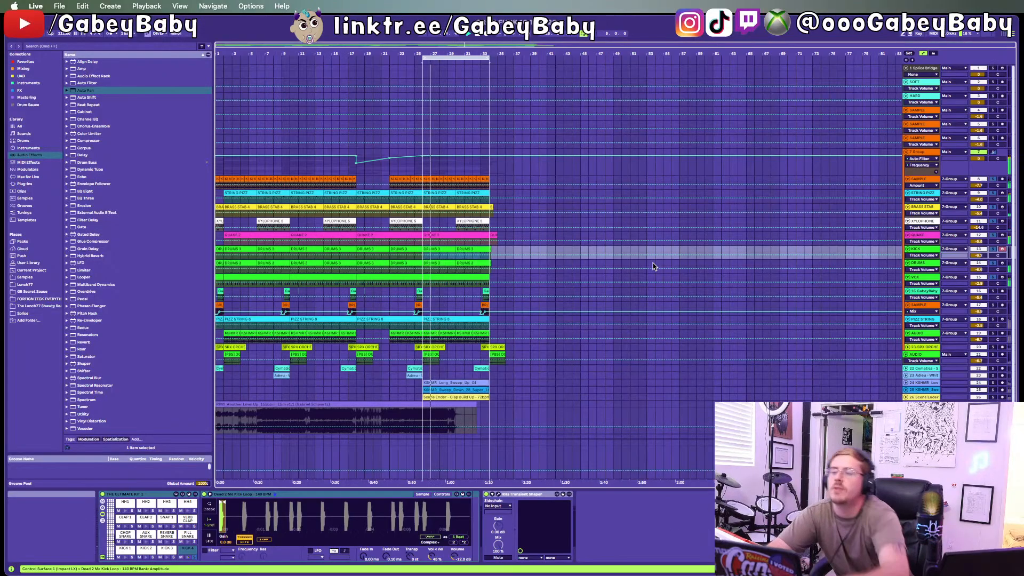
click(996, 326)
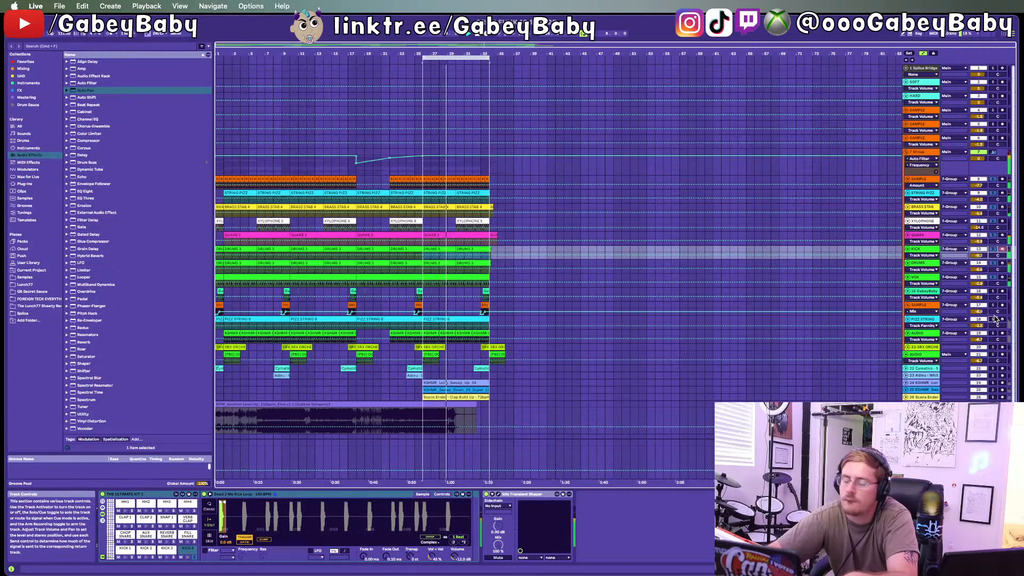
click(977, 326)
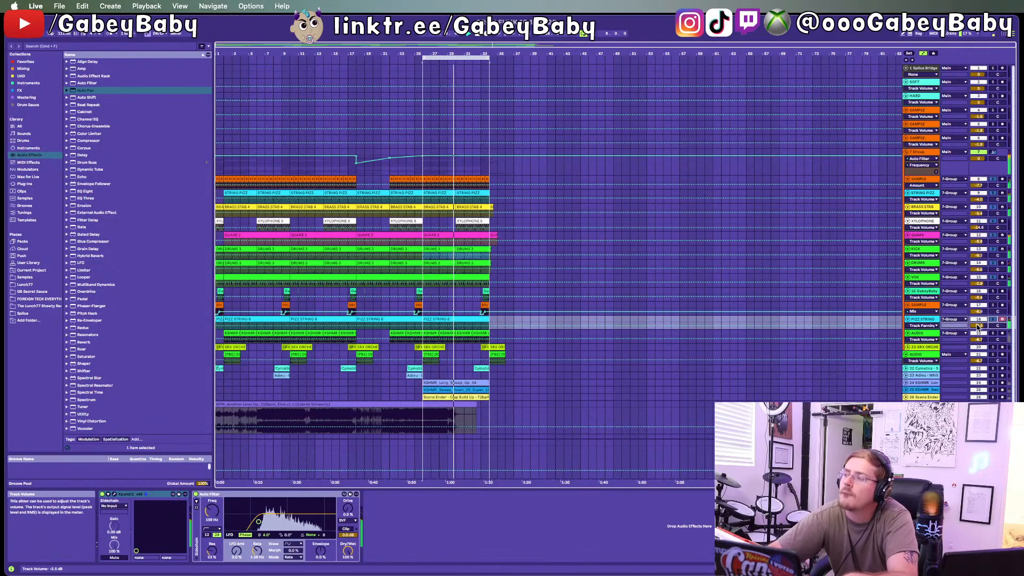
key(Tab)
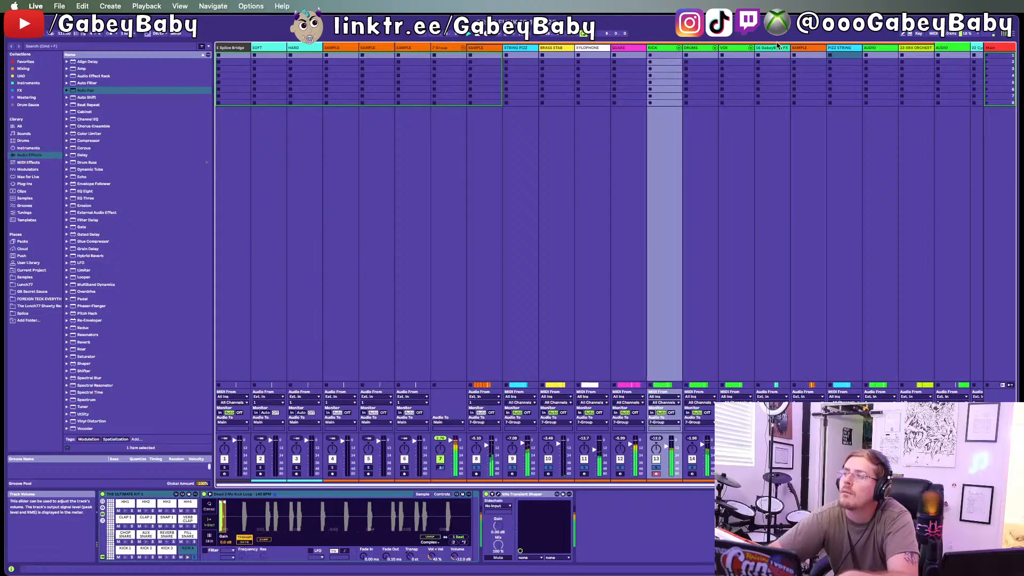
click(832, 62)
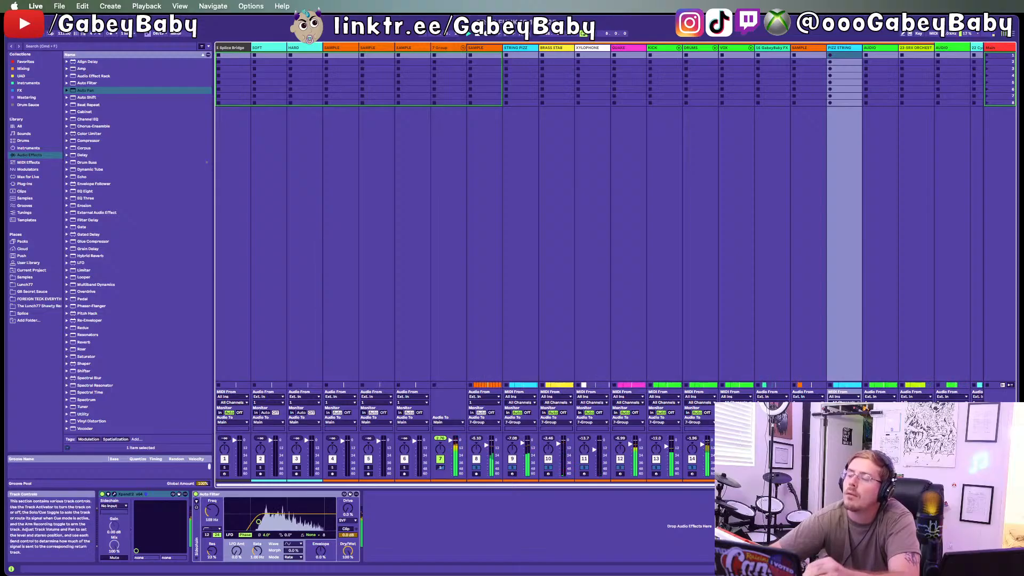
scroll(464, 454, right, 1)
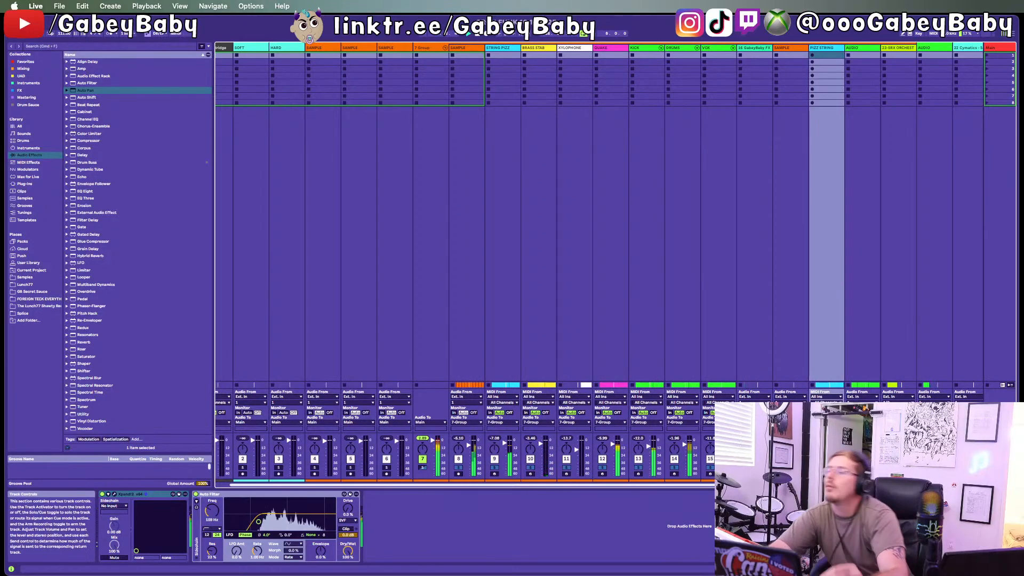
Step: Solo the two KSHMR sweep tracks in the arrangement, unfold them and adjust their volumes
key(Tab)
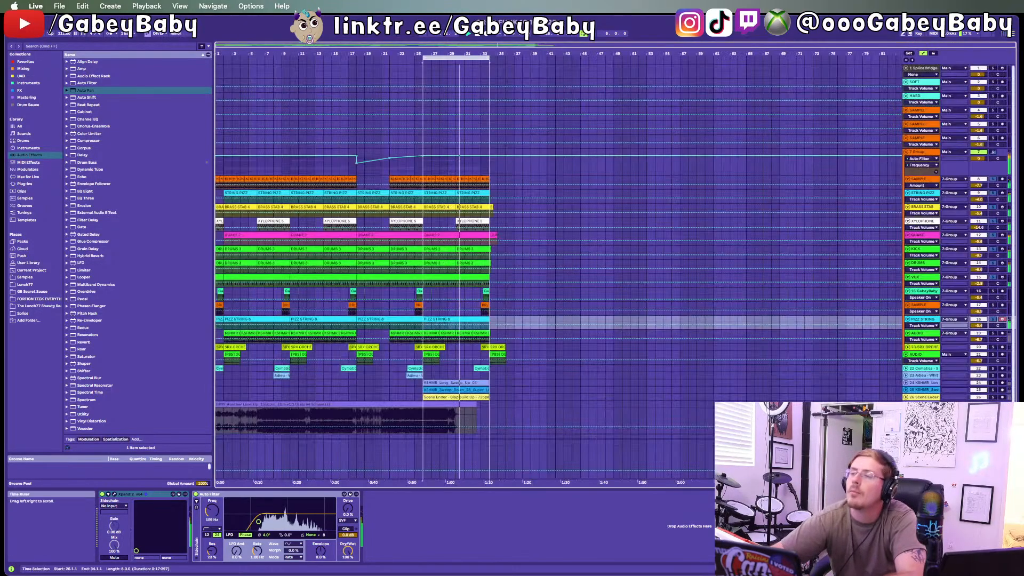
click(993, 389)
click(993, 382)
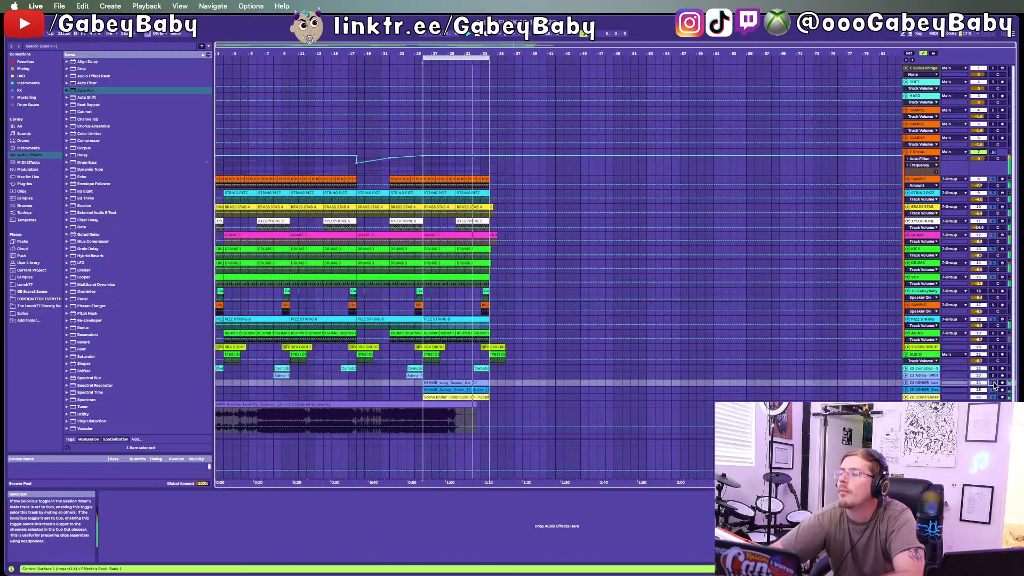
click(905, 383)
drag(978, 389, 978, 429)
click(905, 416)
scroll(978, 405, down, 4)
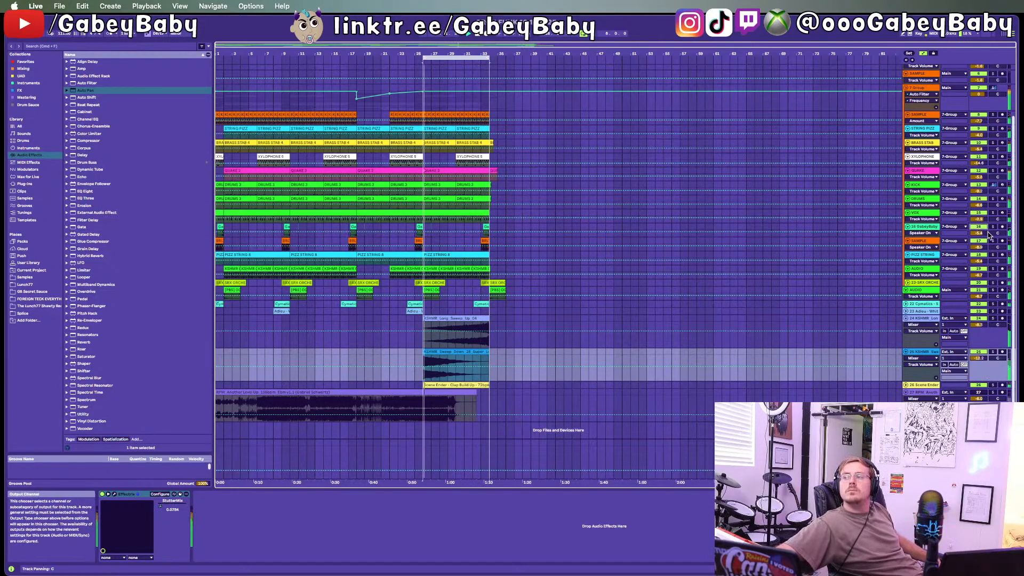
Step: Adjust the volume of track 16, the GabeyBaby FX track, and show the Main track's device chain
click(417, 224)
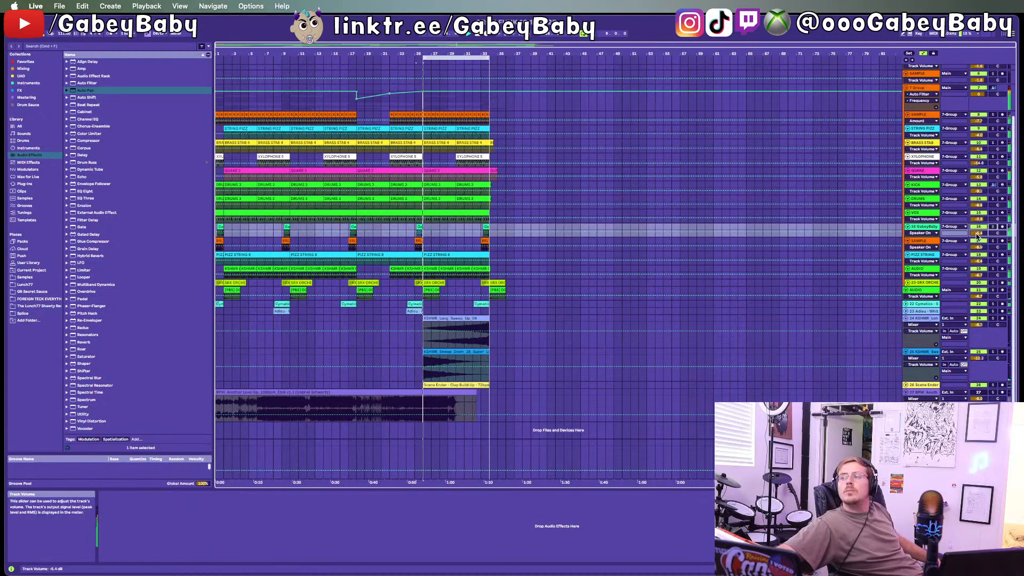
click(921, 443)
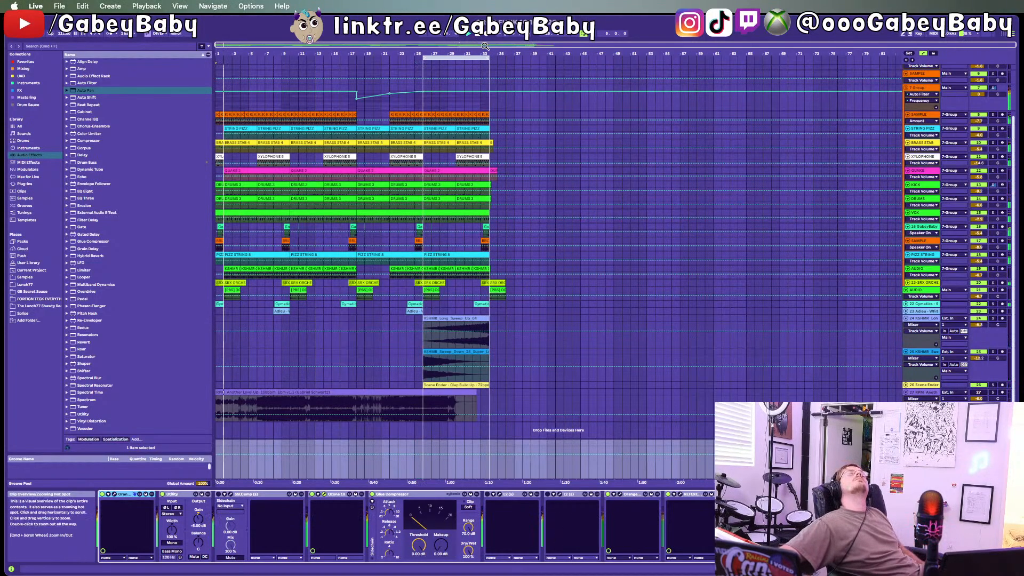
Step: Play the arrangement from its start and replay the first bar several times to check the transition into bar 2
click(465, 103)
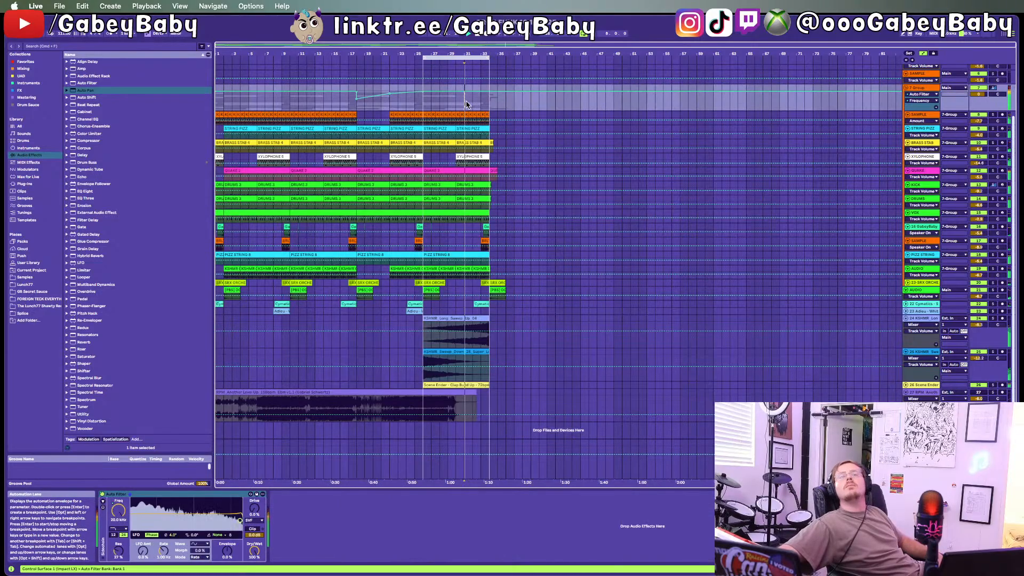
scroll(469, 75, up, 3)
double_click(478, 36)
key(space)
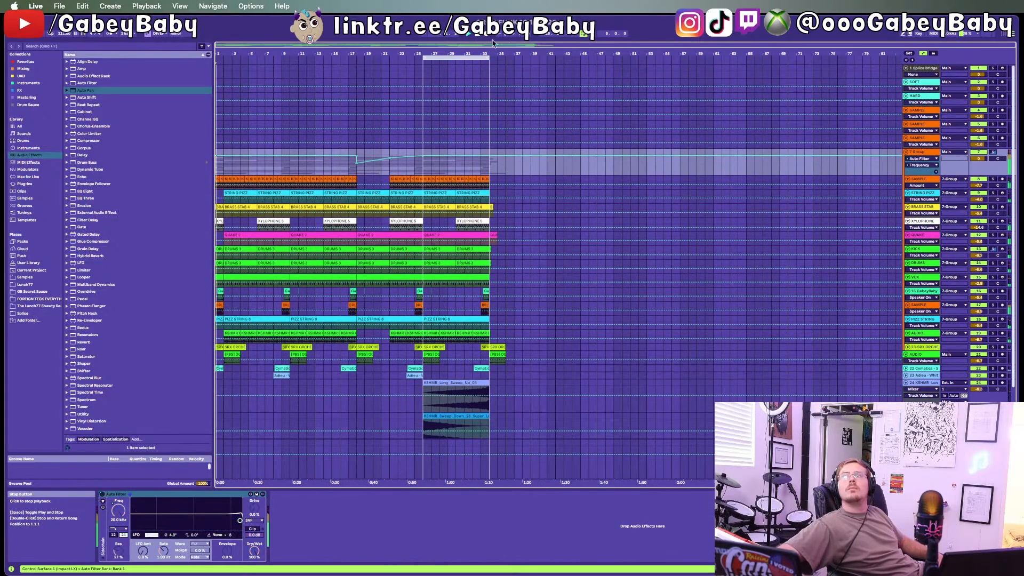
scroll(262, 289, up, 10)
key(space)
key(space)
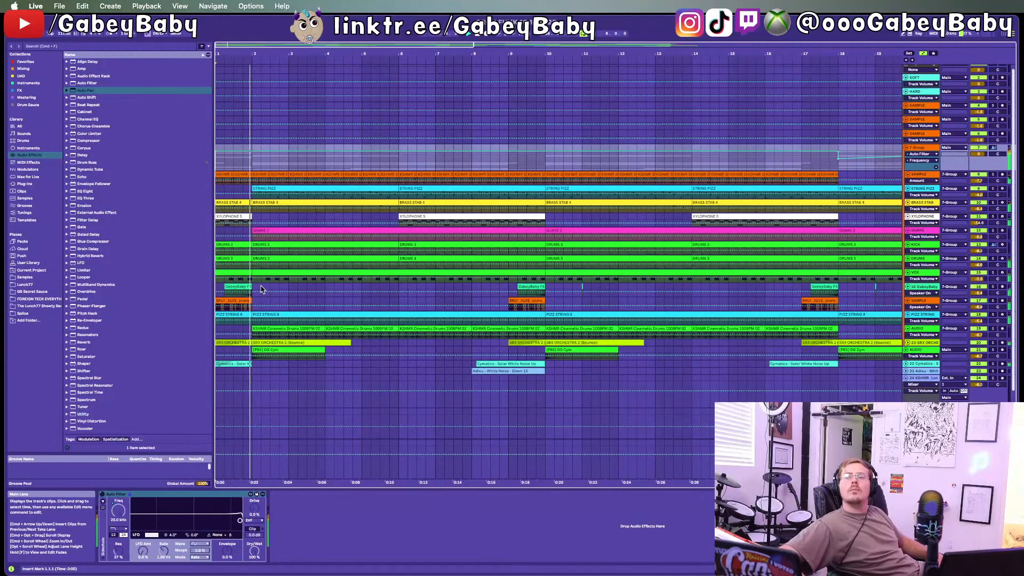
key(space)
key(space)
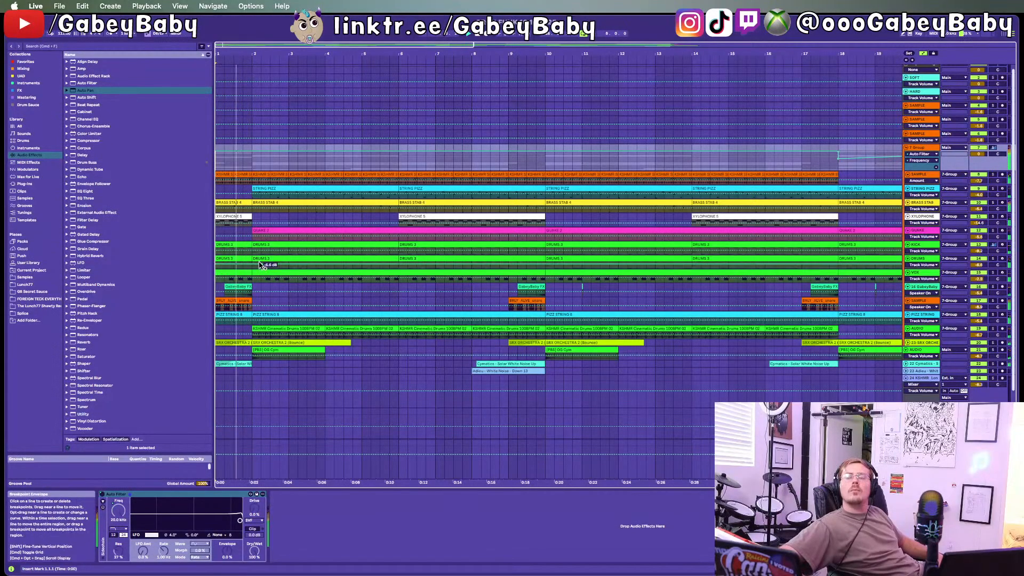
key(space)
key(space)
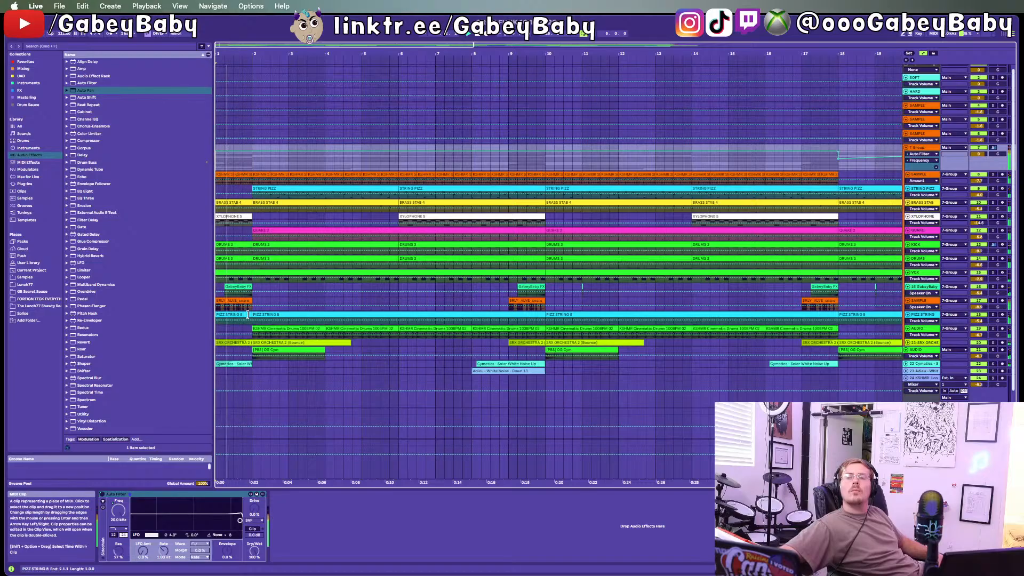
Step: Remove the second half of the PIZZ STRING clip in bar 1, from 1.3.1 to 2.1.1
click(228, 314)
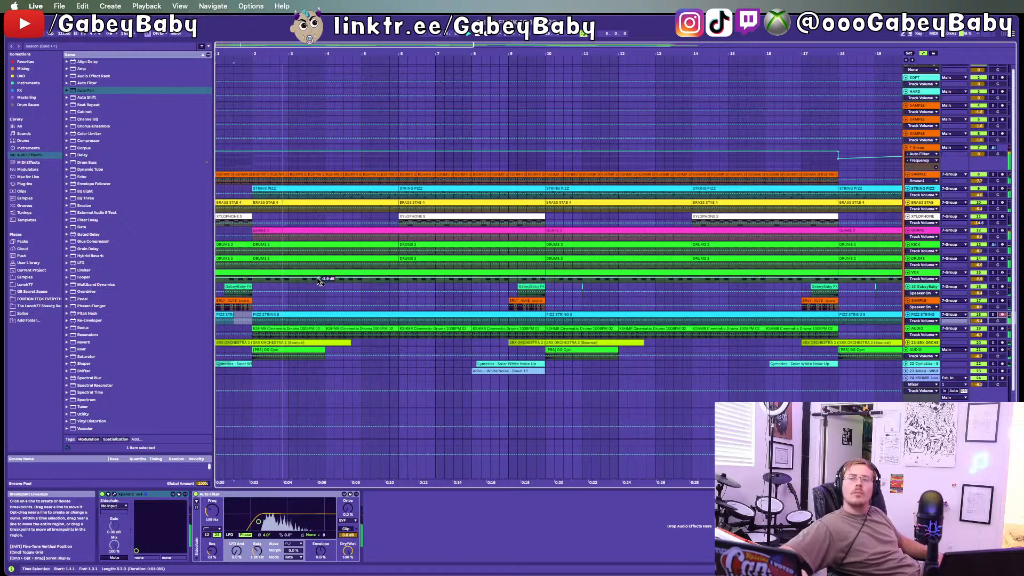
scroll(320, 284, down, 3)
scroll(358, 328, down, 3)
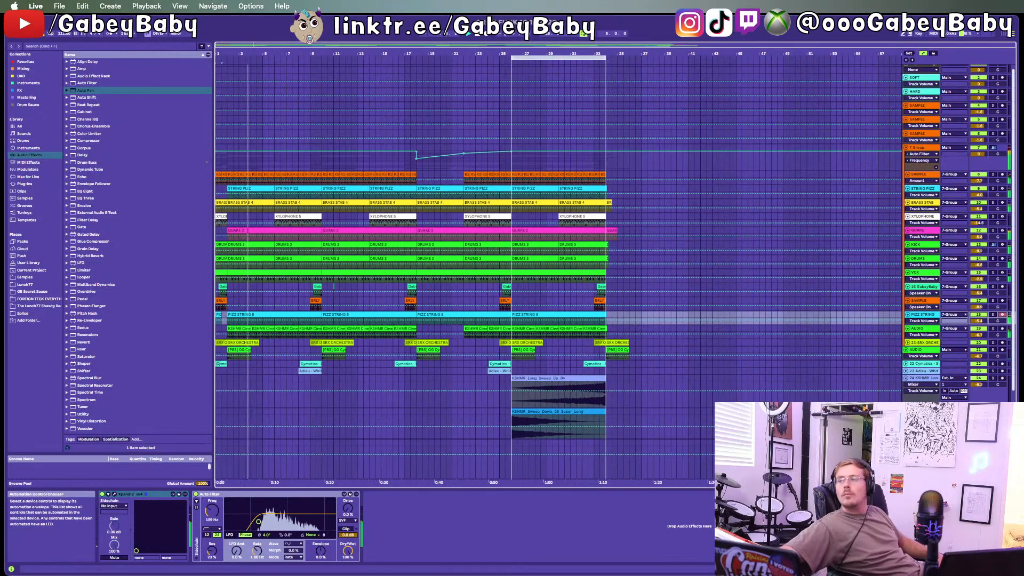
Step: Open Ozone 10 from the Main track's device chain and run its assistant to build a mastering chain
click(525, 467)
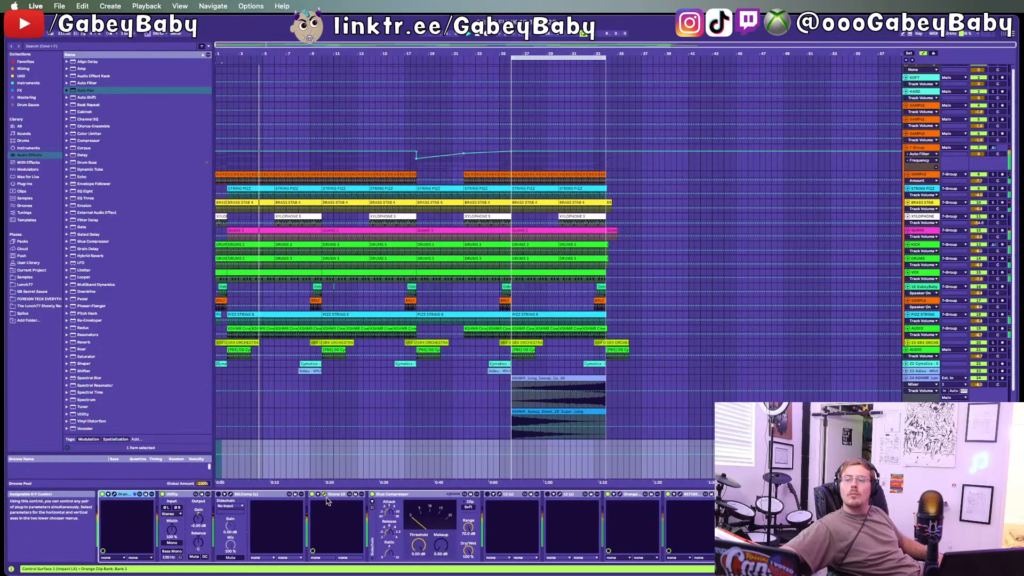
click(513, 379)
click(921, 443)
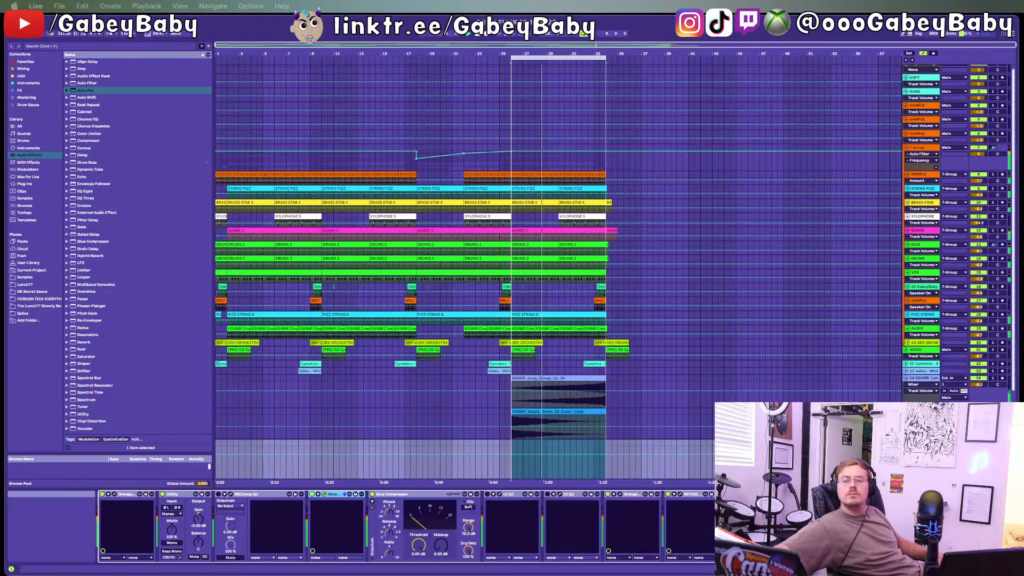
drag(647, 574, 447, 114)
click(537, 305)
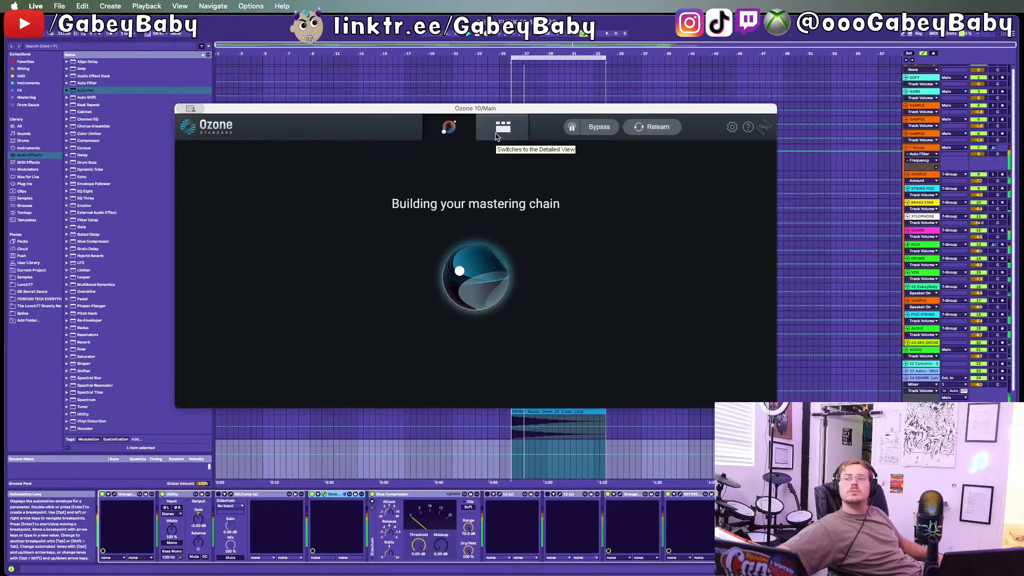
Step: Set the Maximizer threshold to -2.8 dB in Ozone's detailed view and close the plug-in window
click(495, 136)
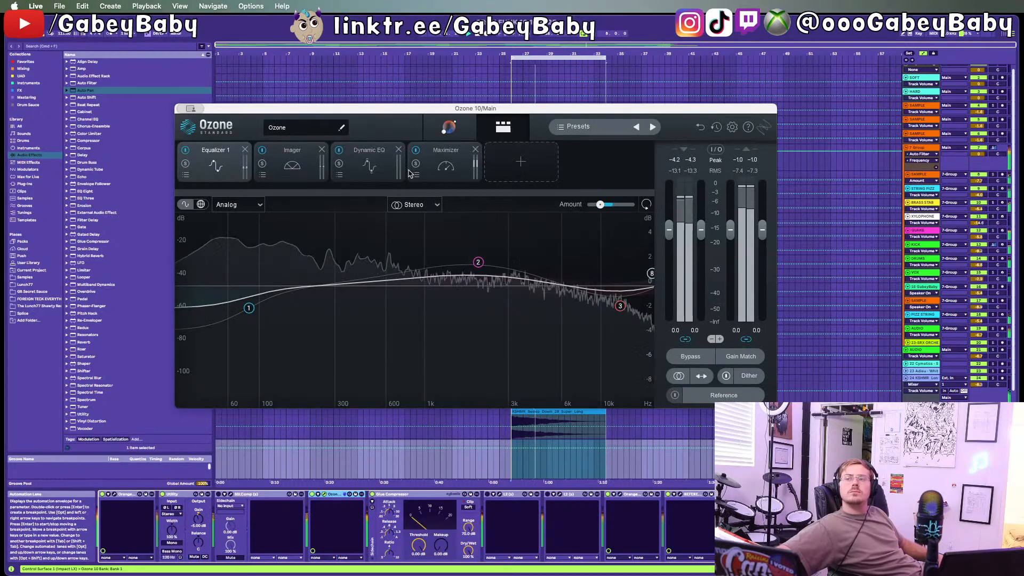
click(443, 178)
mouse_move(329, 335)
mouse_down()
mouse_move(331, 295)
mouse_move(330, 314)
mouse_up()
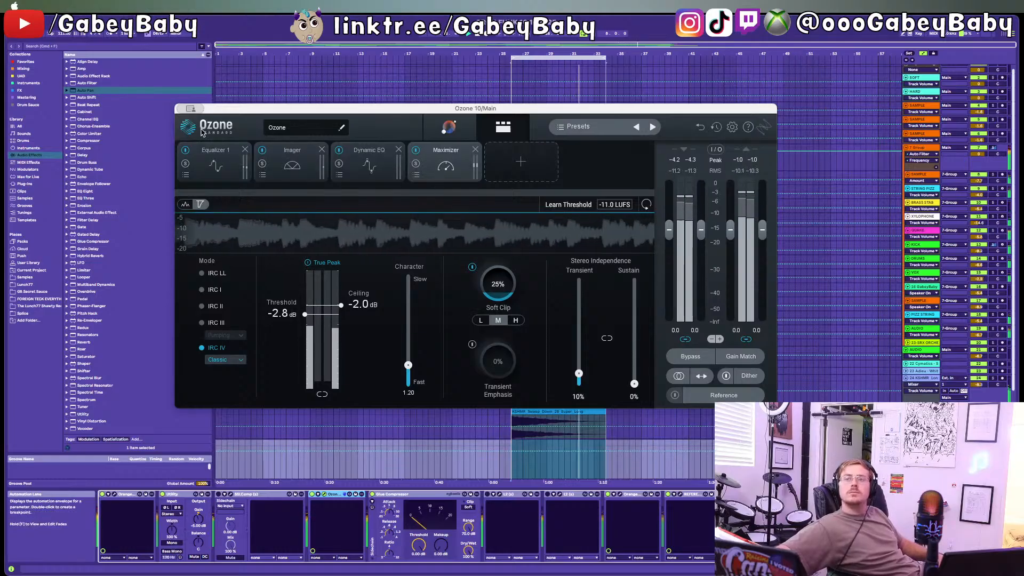
click(182, 109)
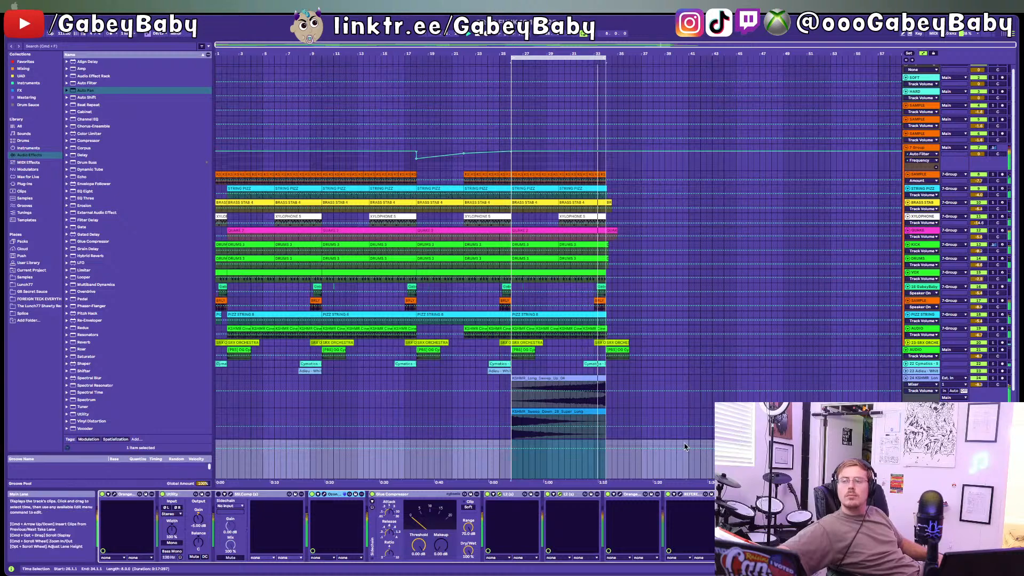
Step: Solo the Scene Ender clap build-up track to check its level, then listen to it within the full mix
scroll(731, 359, down, 3)
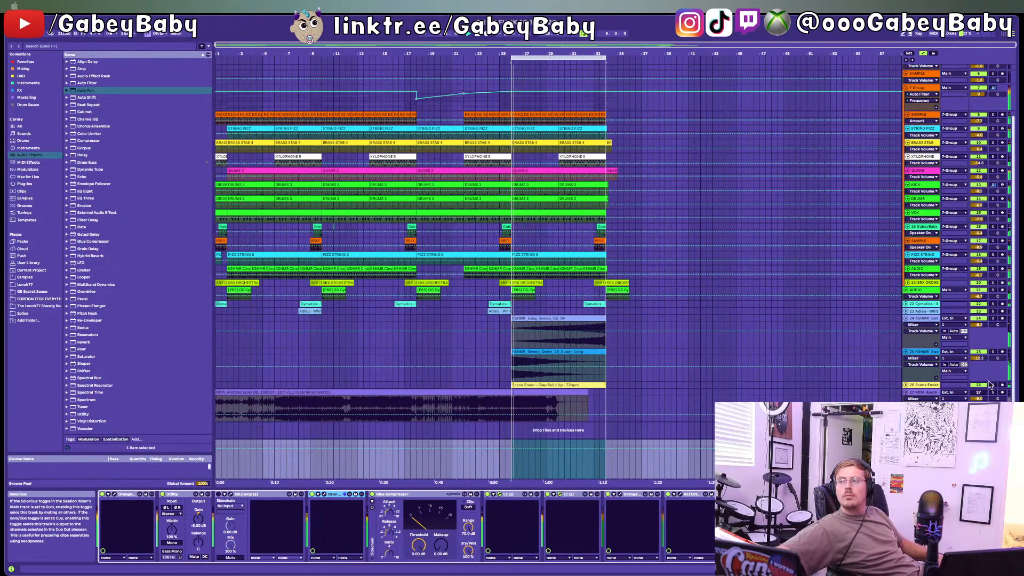
click(992, 386)
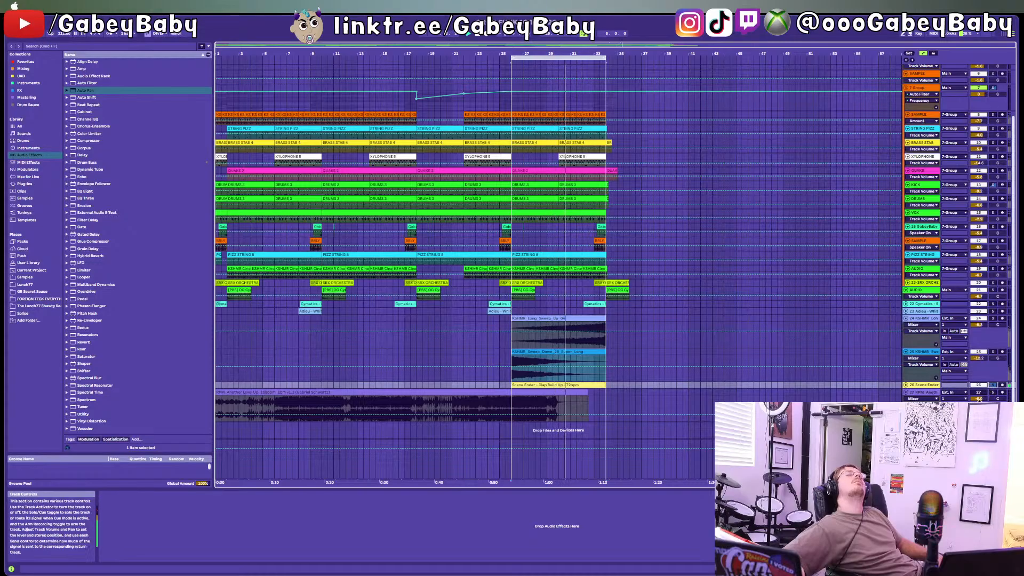
scroll(991, 395, up, 1)
scroll(981, 404, up, 1)
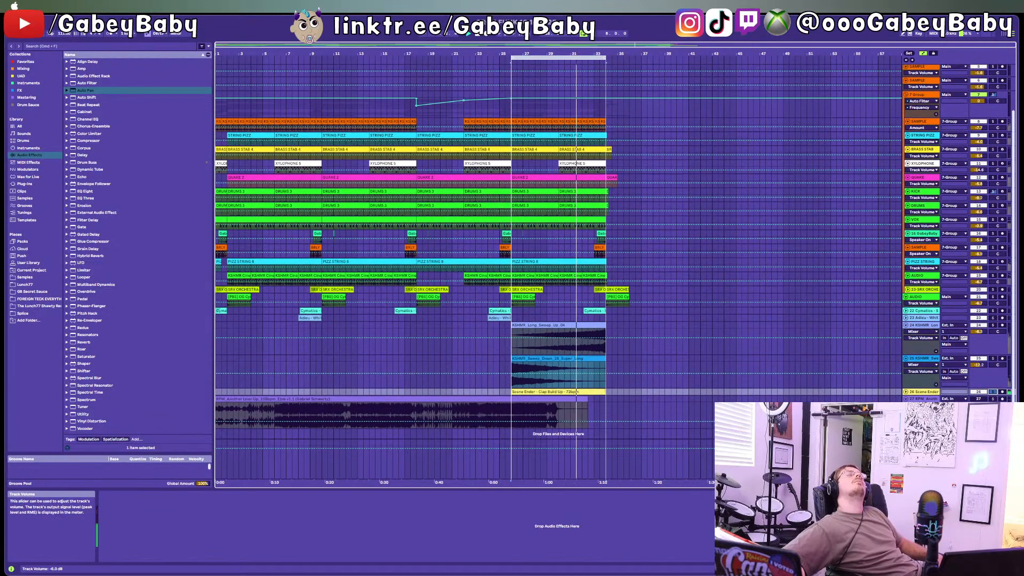
scroll(979, 400, up, 1)
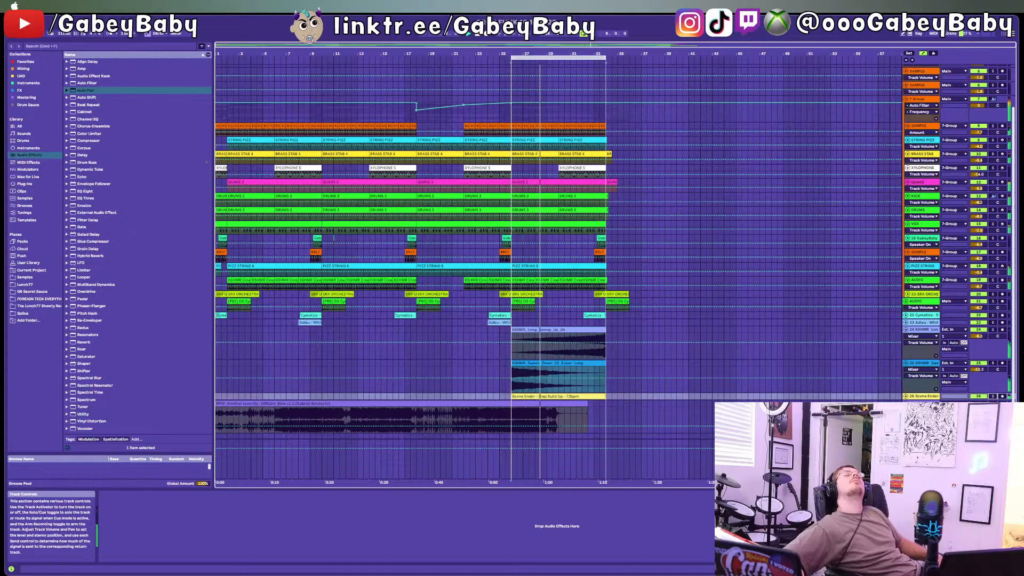
scroll(613, 256, down, 1)
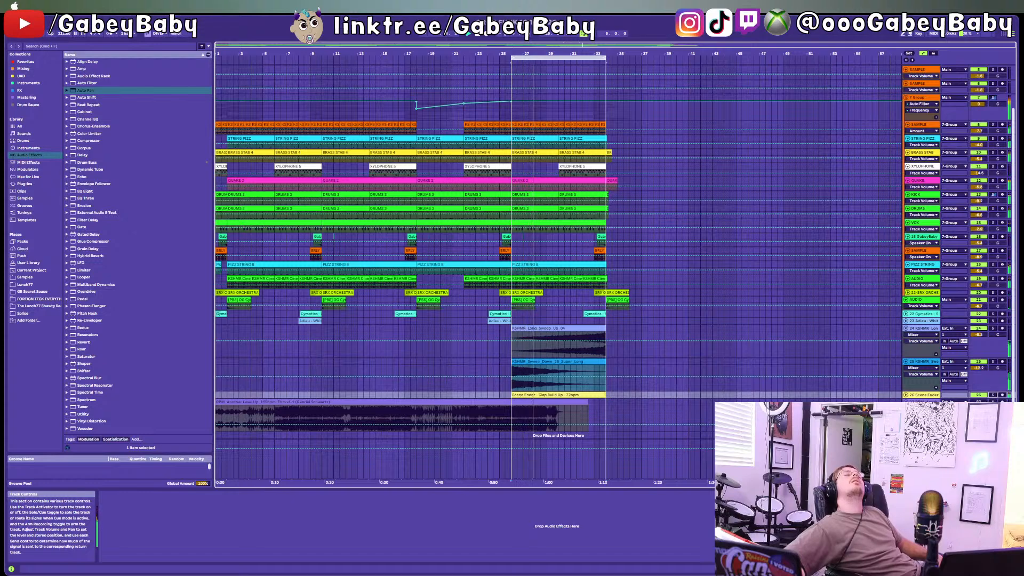
scroll(614, 272, down, 1)
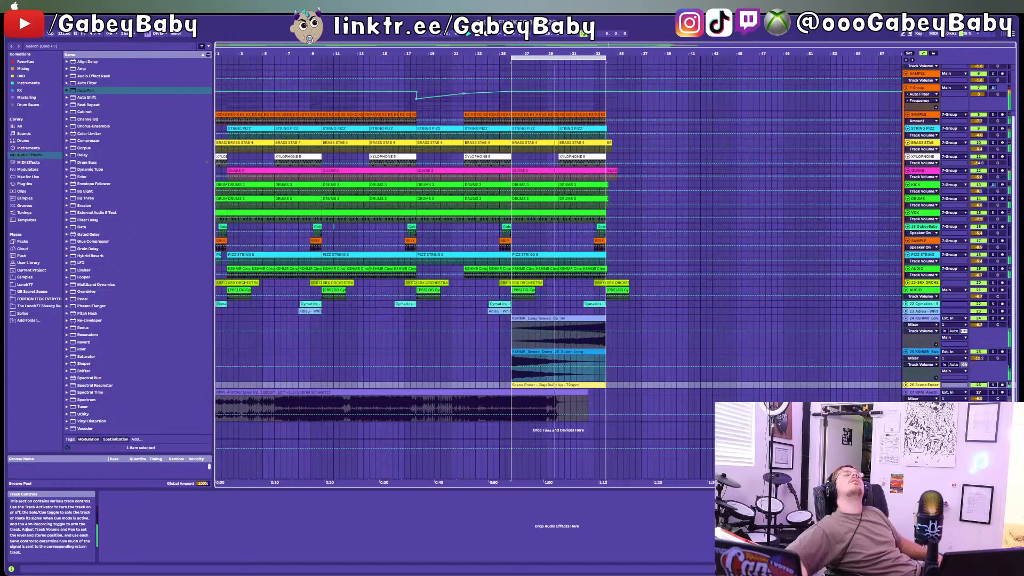
Step: Extend the end of the arrangement loop region to bar 36 so it covers the final tails
scroll(613, 267, up, 1)
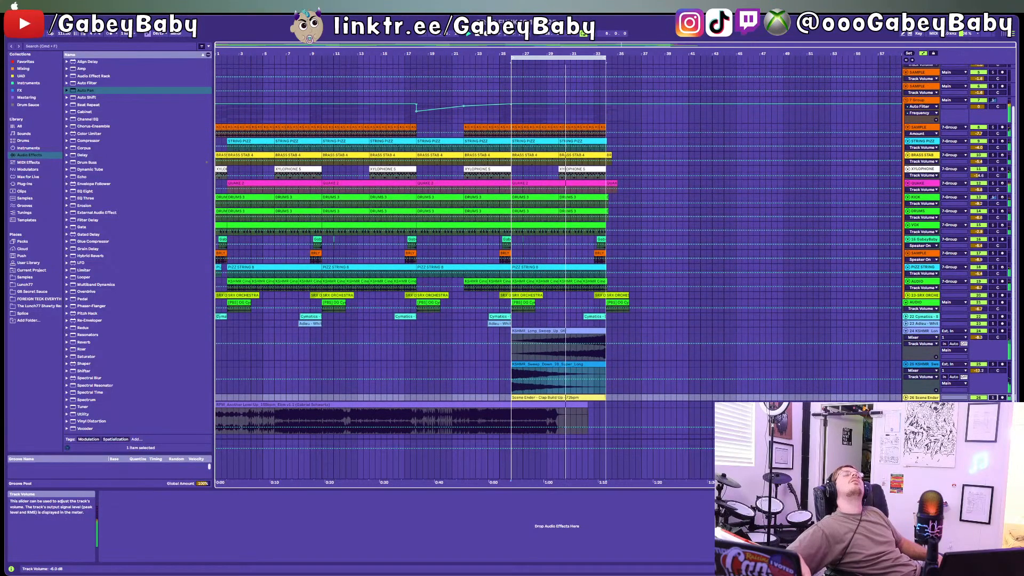
scroll(614, 266, up, 1)
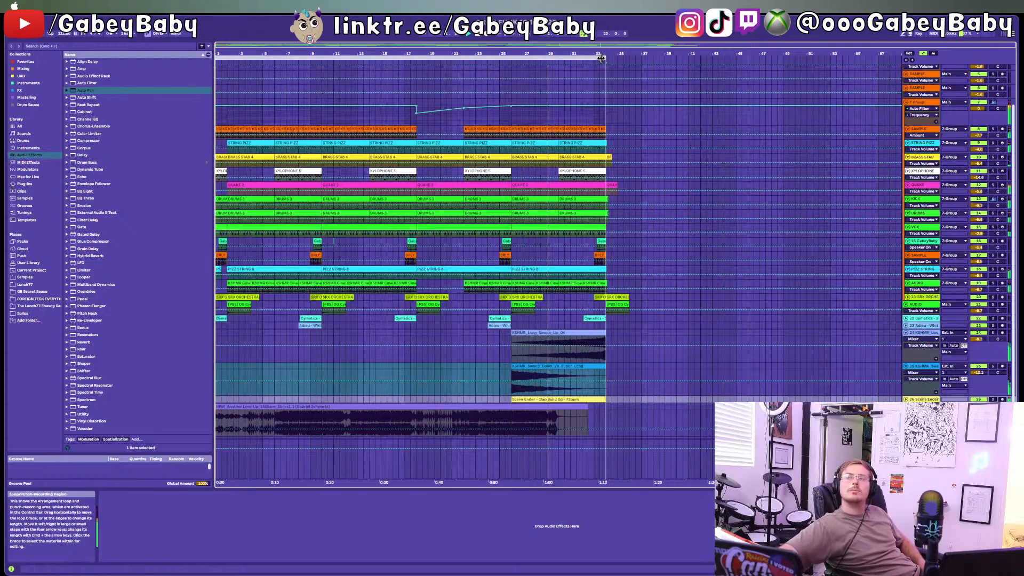
drag(601, 58, 600, 56)
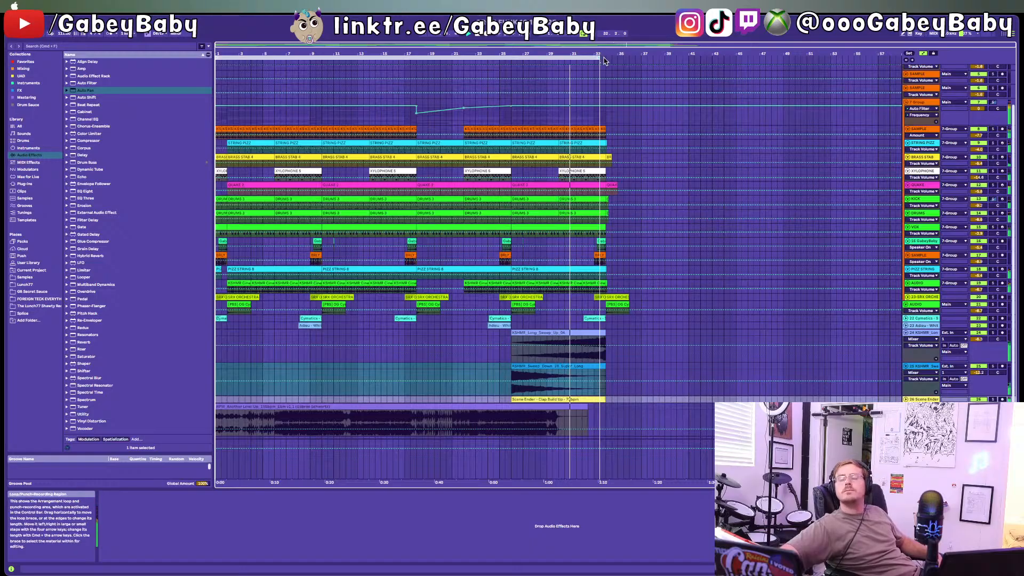
drag(598, 56, 630, 57)
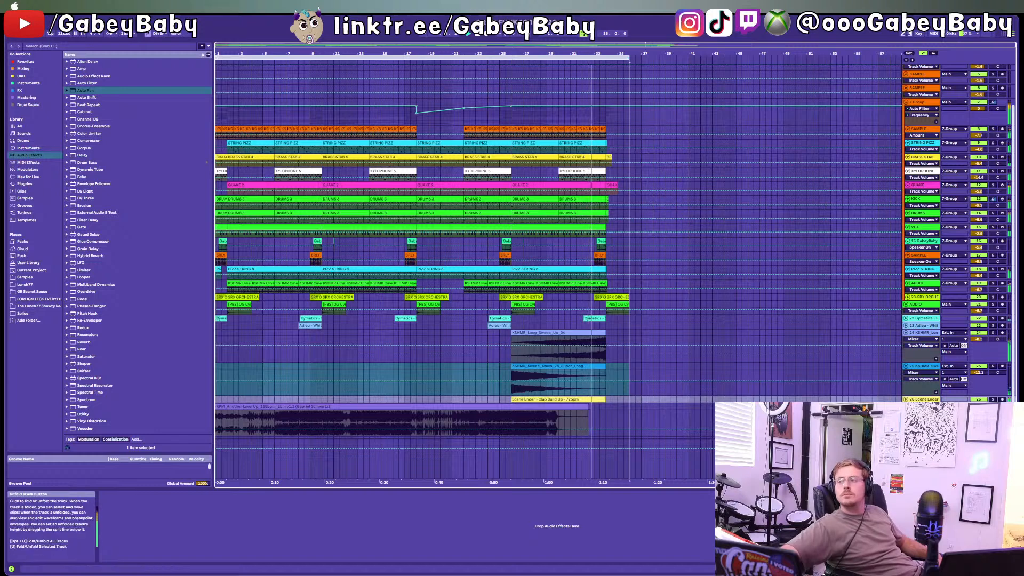
click(921, 443)
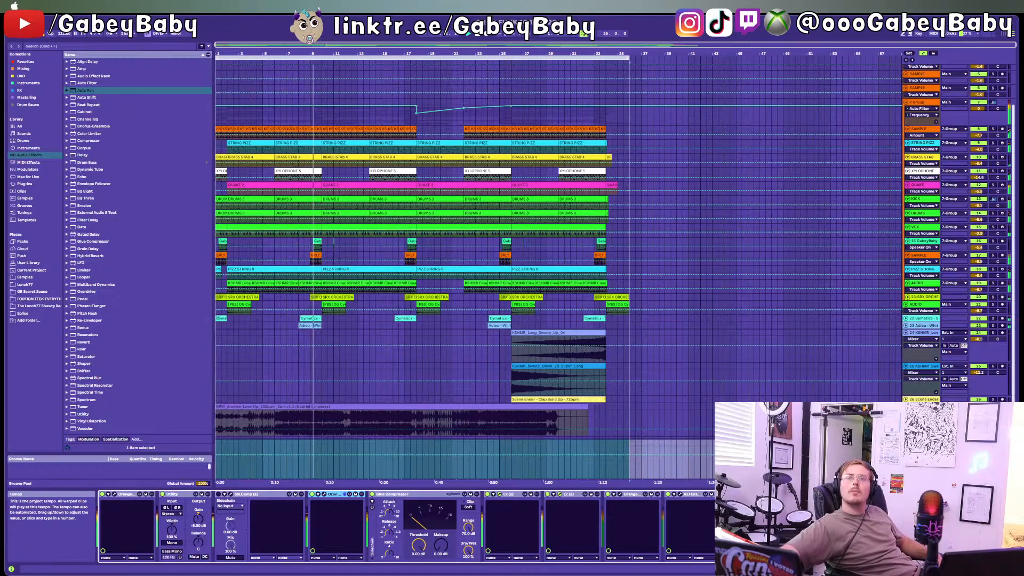
click(88, 211)
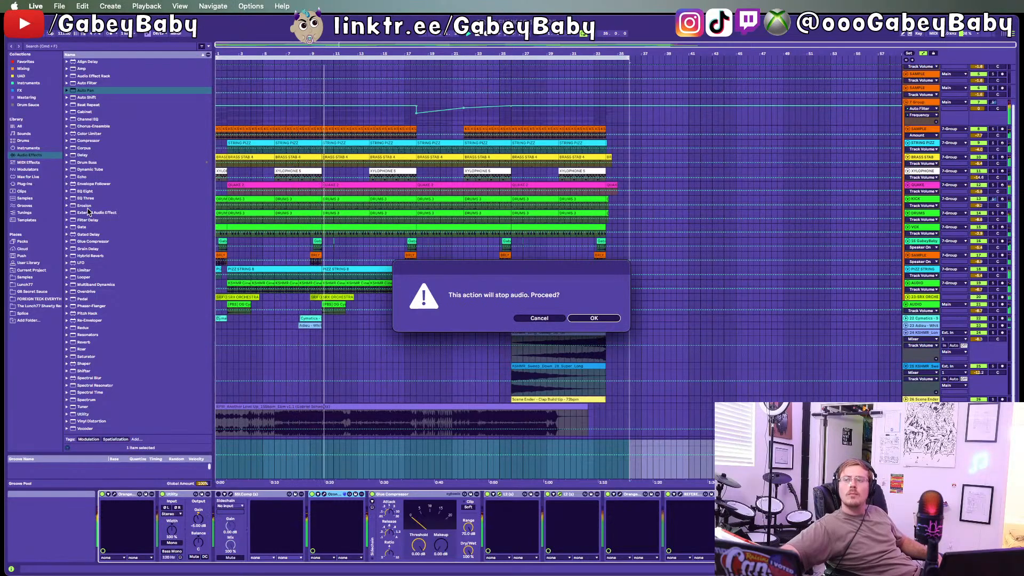
key(Return)
key(Return)
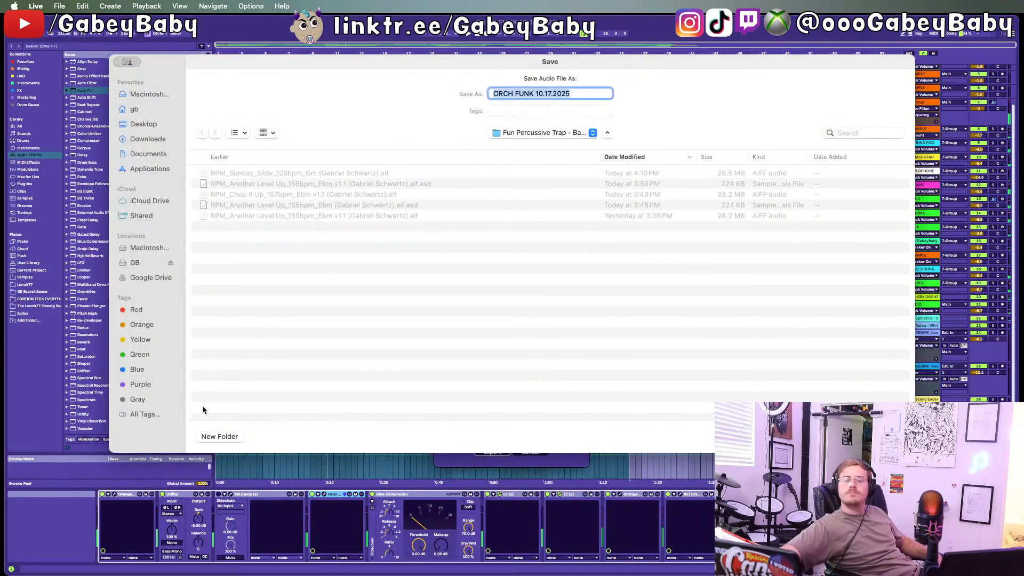
key(Escape)
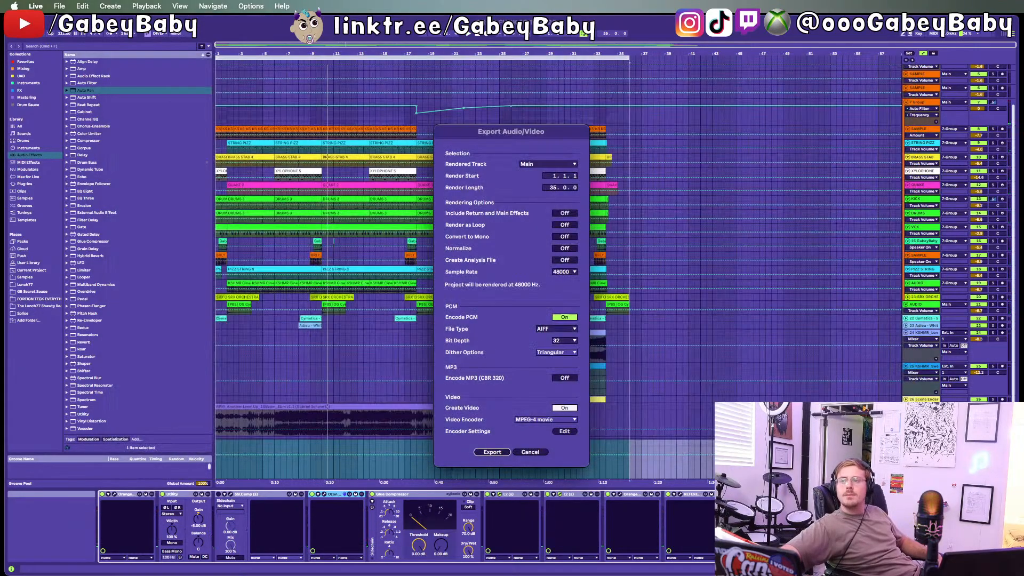
click(530, 452)
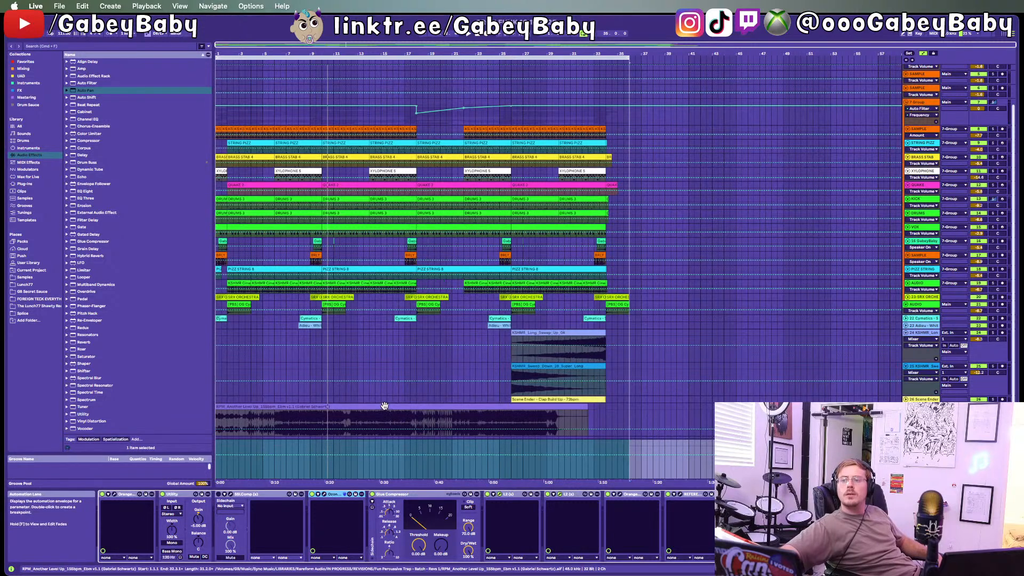
Step: Play the mix from the start and compare it by ear with the RPM_Another Level Up reference track
click(588, 62)
key(space)
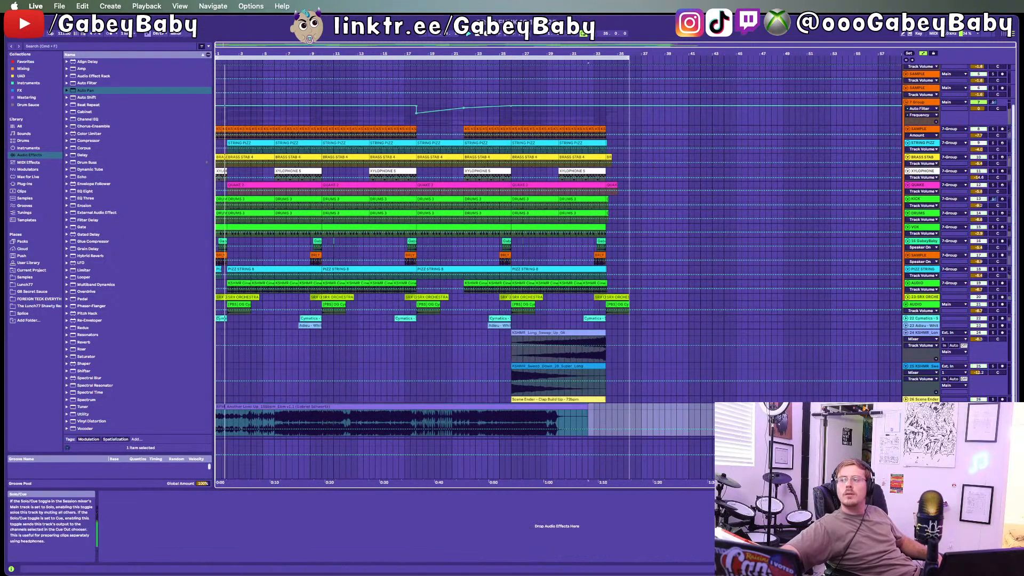
click(271, 419)
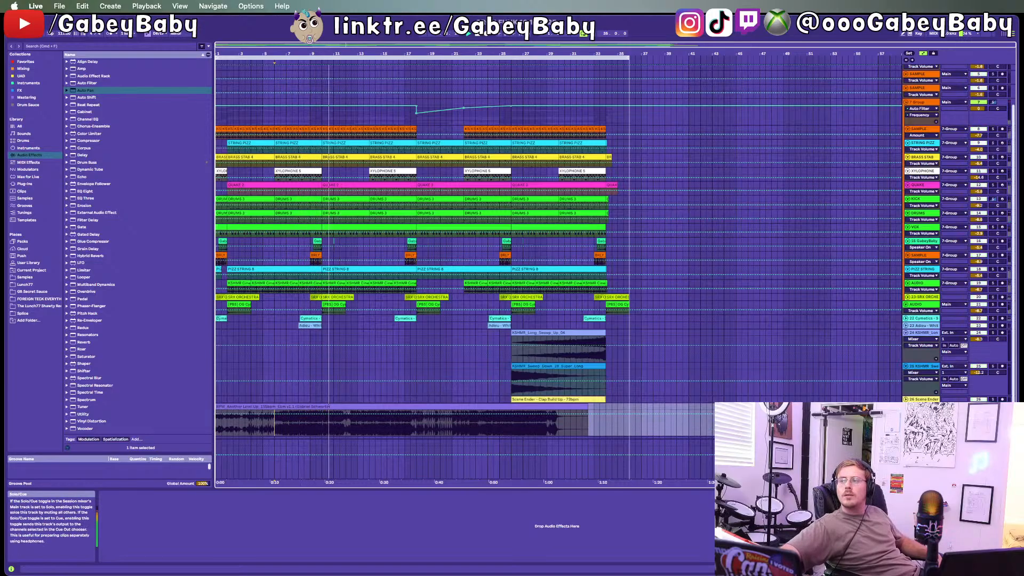
scroll(868, 363, down, 1)
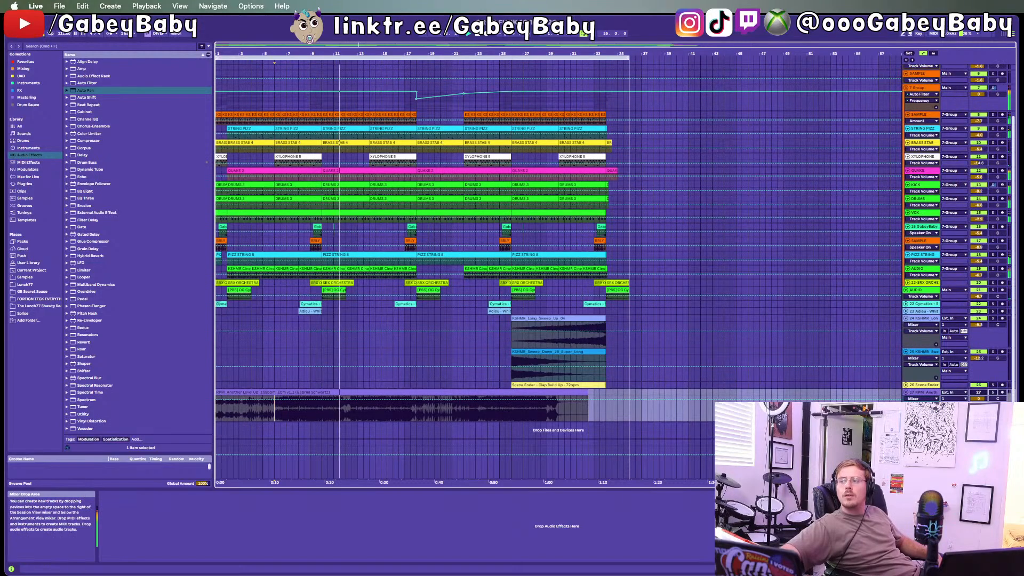
Step: Open the WLM loudness meter and the L2 Ultramaximizer from the Main track and place their windows side by side
click(921, 443)
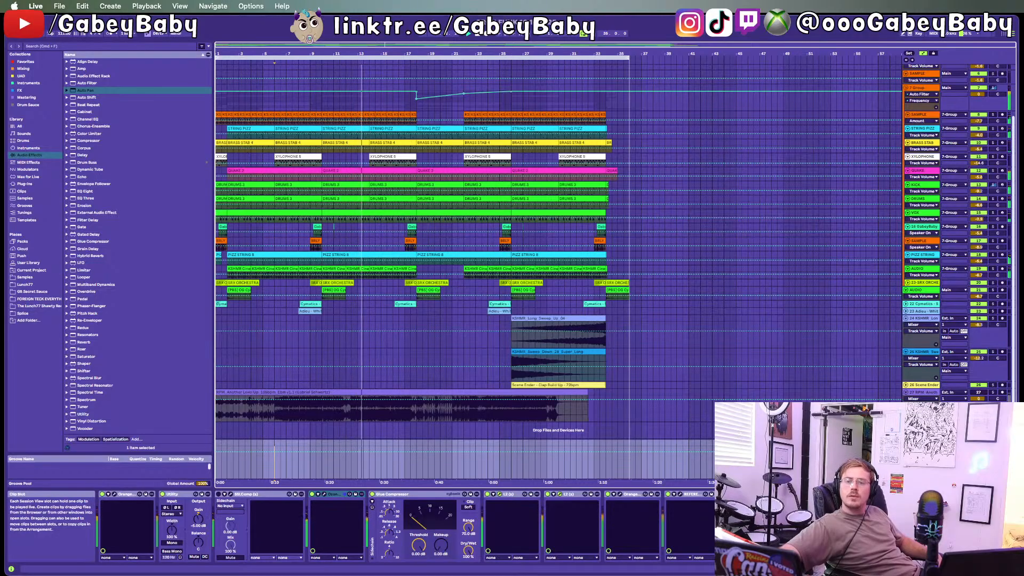
click(740, 494)
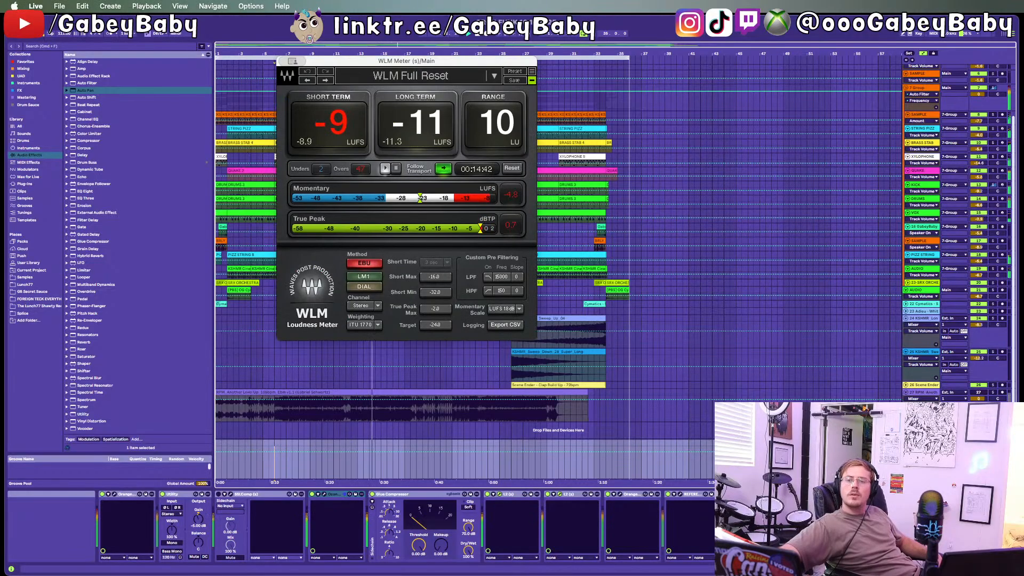
click(500, 493)
drag(293, 404, 122, 117)
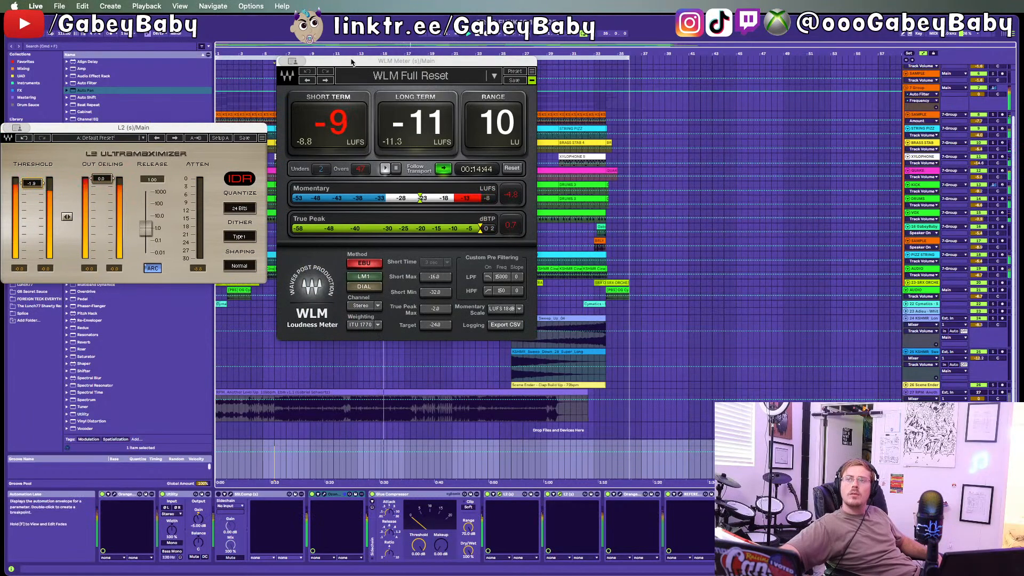
drag(373, 60, 710, 113)
Step: Play the beat from bar 26 and compare its loudness with the reference track on the WLM meter and L2
click(514, 231)
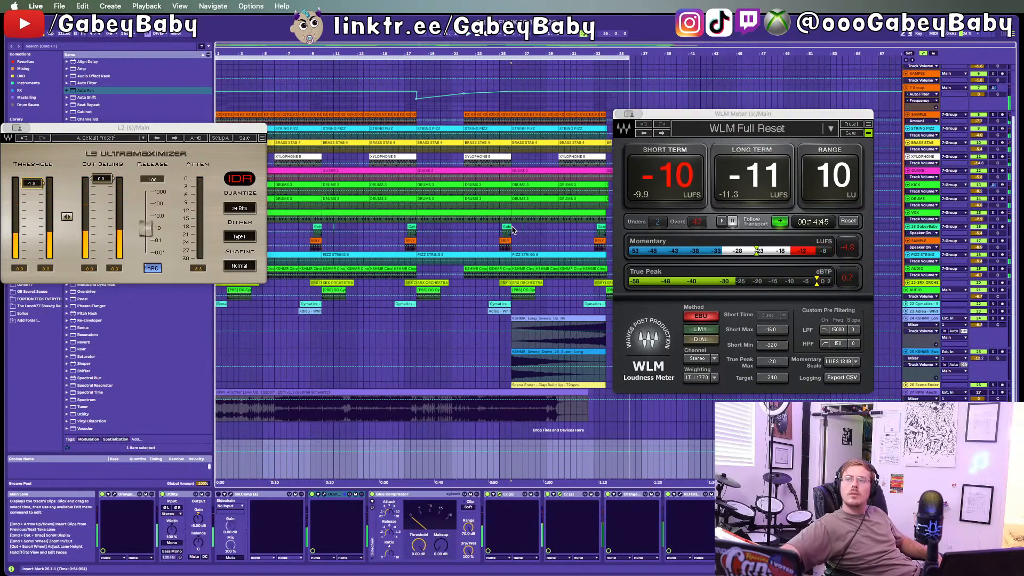
key(space)
click(921, 443)
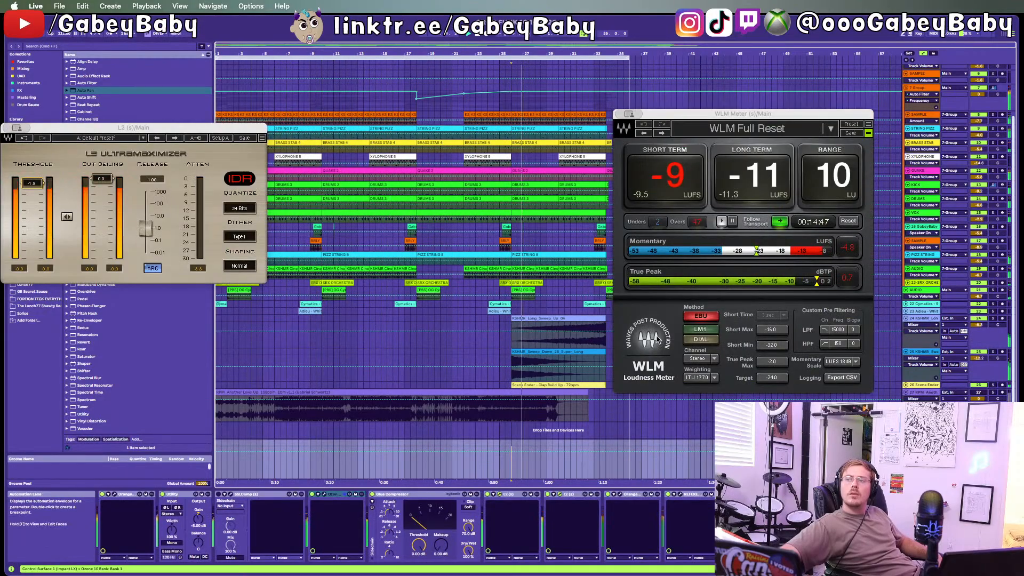
click(493, 437)
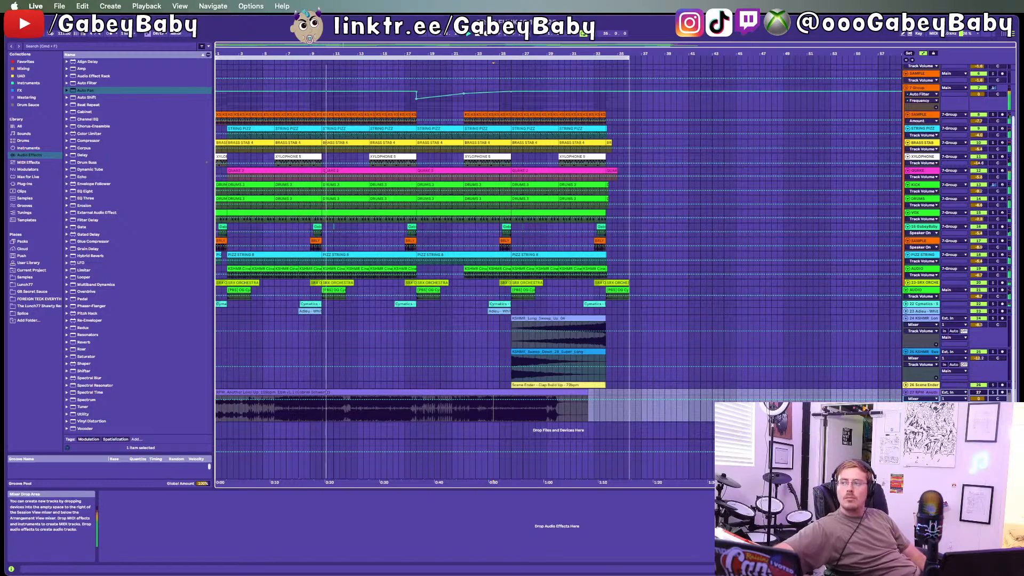
click(923, 443)
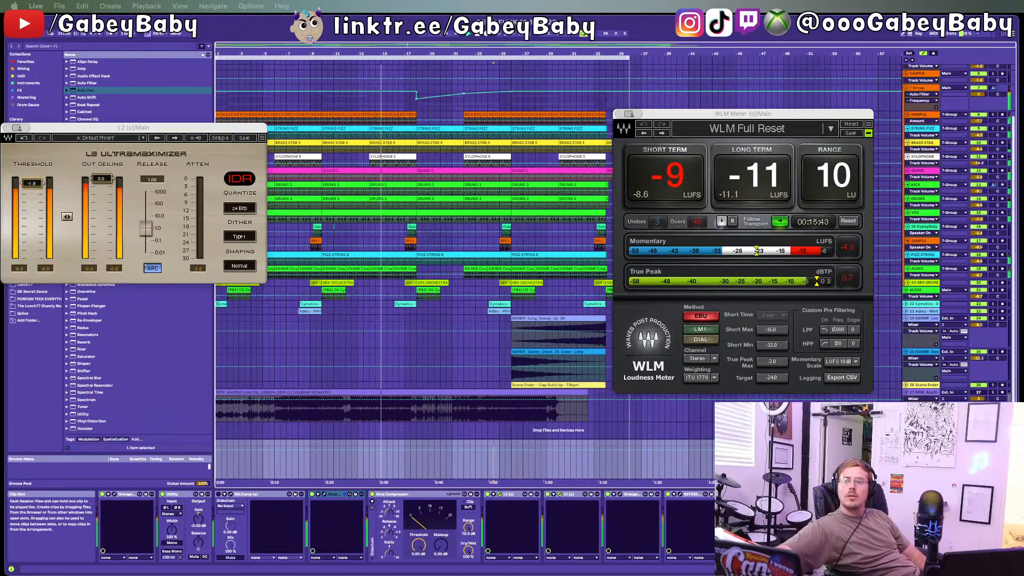
Step: Select the whole arrangement and start an audio export of the Main output with the current AIFF, 48000 Hz settings
click(450, 416)
key(super+a)
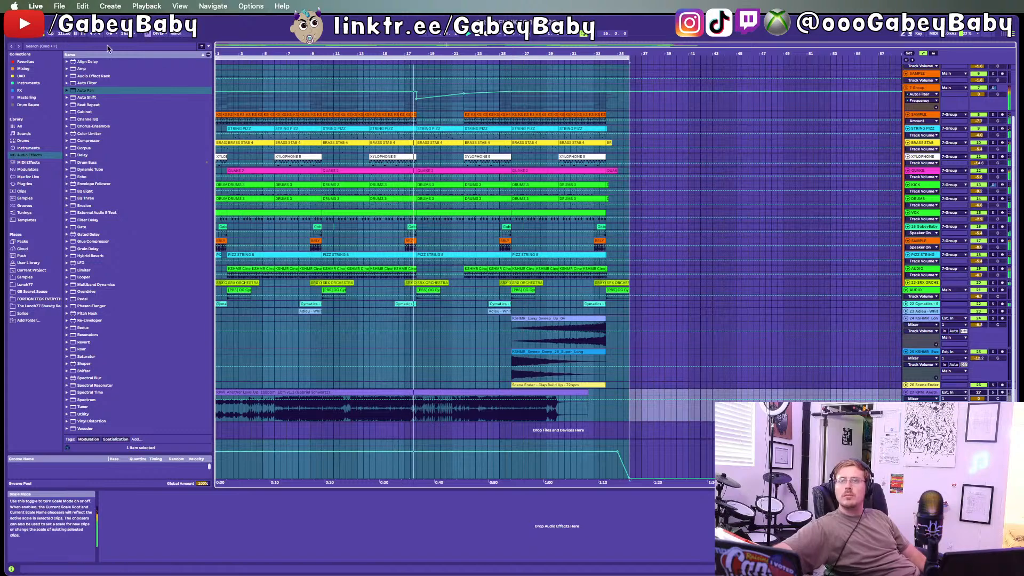
key(super+shift+r)
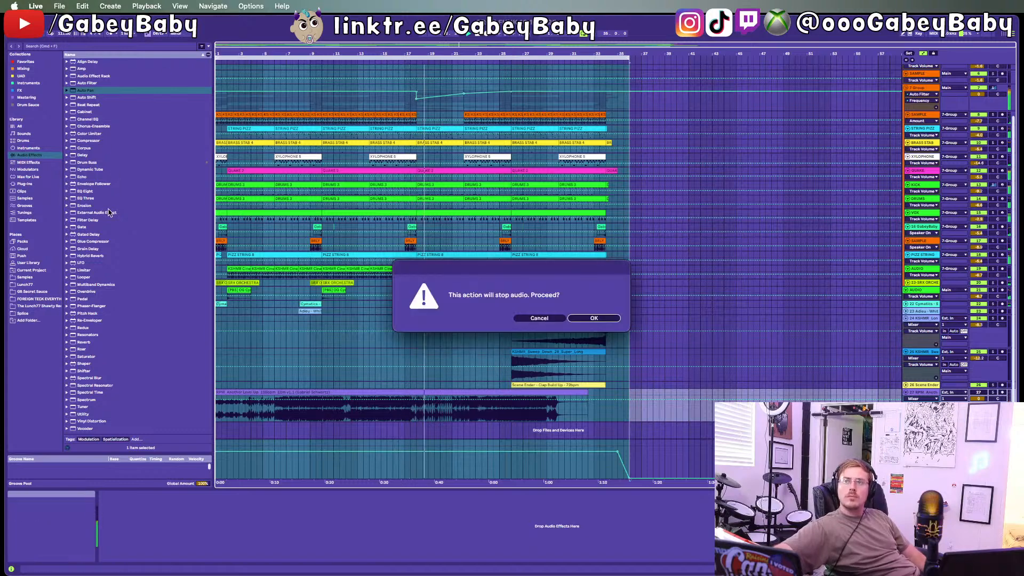
key(Return)
key(Return)
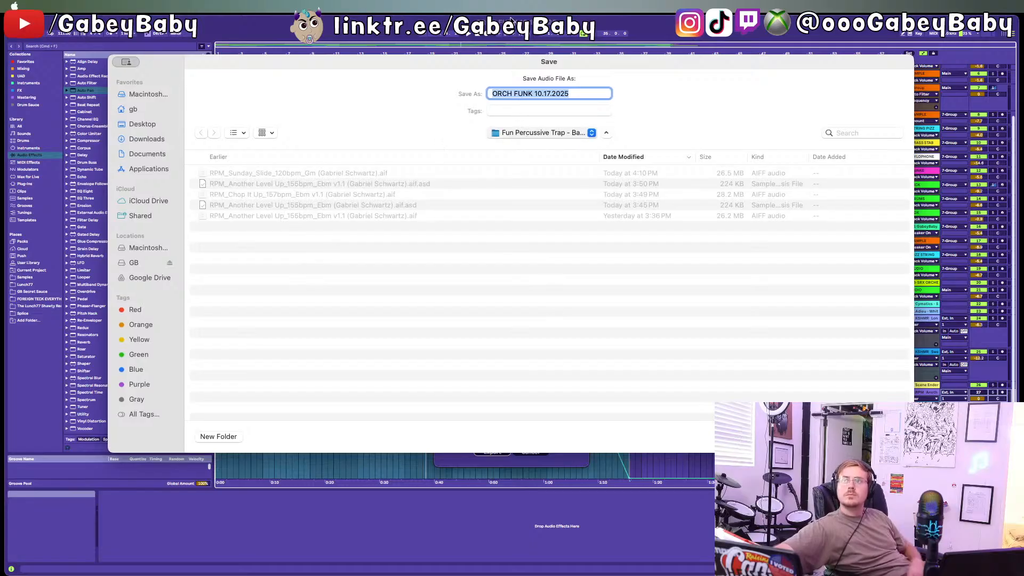
Step: Reuse the RPM_A Bold Move_111bpm_Dbm file name from the Fun Percussive Trap - Batch 1 folder in READY TO SUBMIT for the export
click(509, 36)
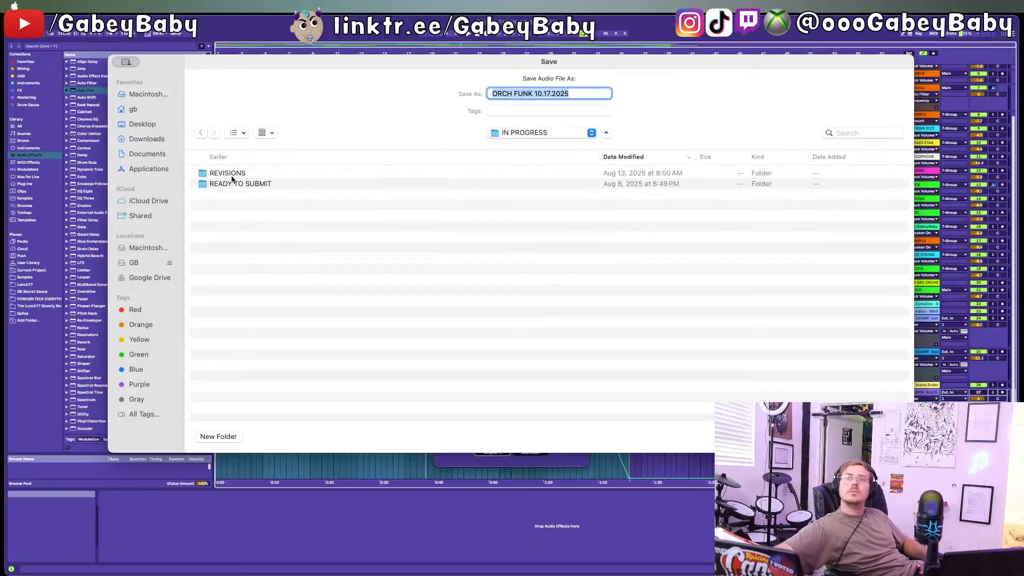
click(232, 176)
double_click(231, 185)
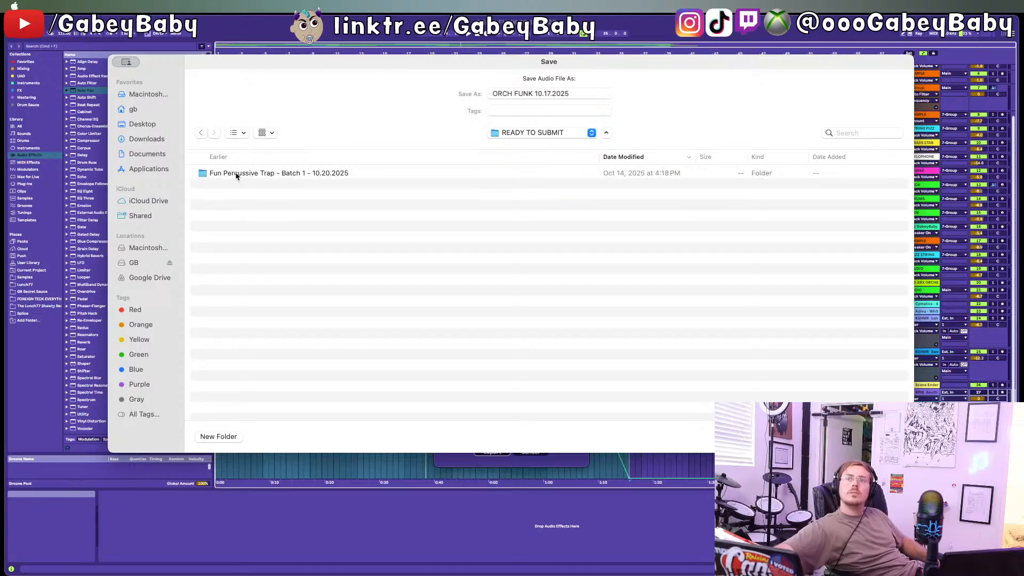
double_click(236, 176)
click(257, 206)
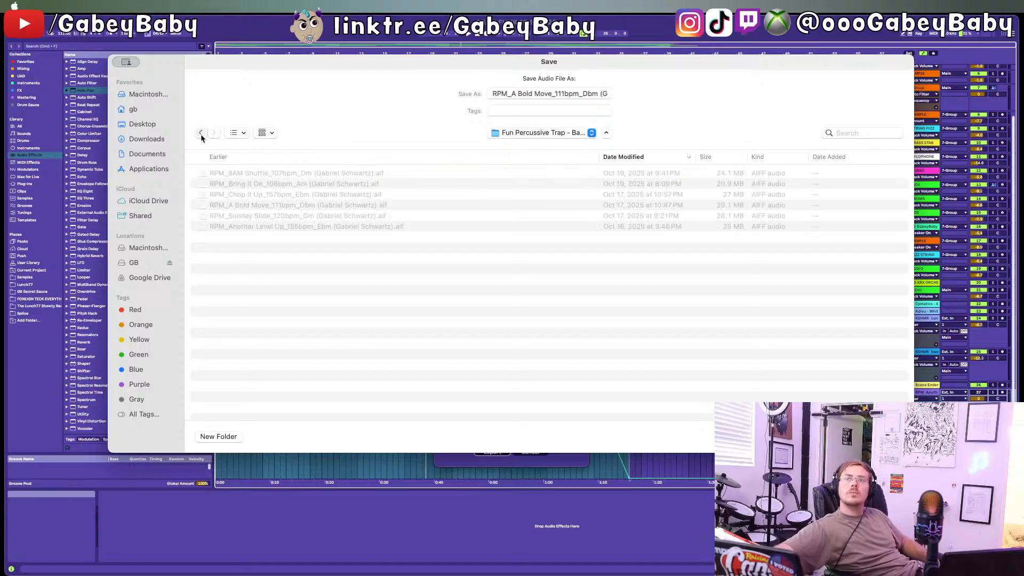
Step: Go back to the Fun Percussive Trap batch folder under REVISIONS and save the exported audio there
click(201, 133)
click(246, 175)
click(201, 132)
click(228, 176)
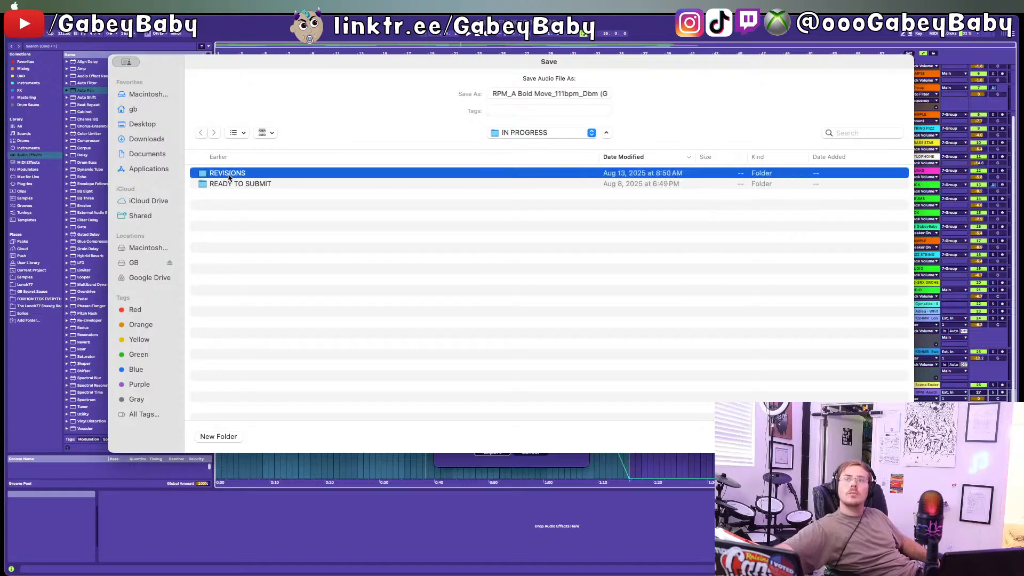
double_click(231, 183)
click(230, 176)
double_click(309, 174)
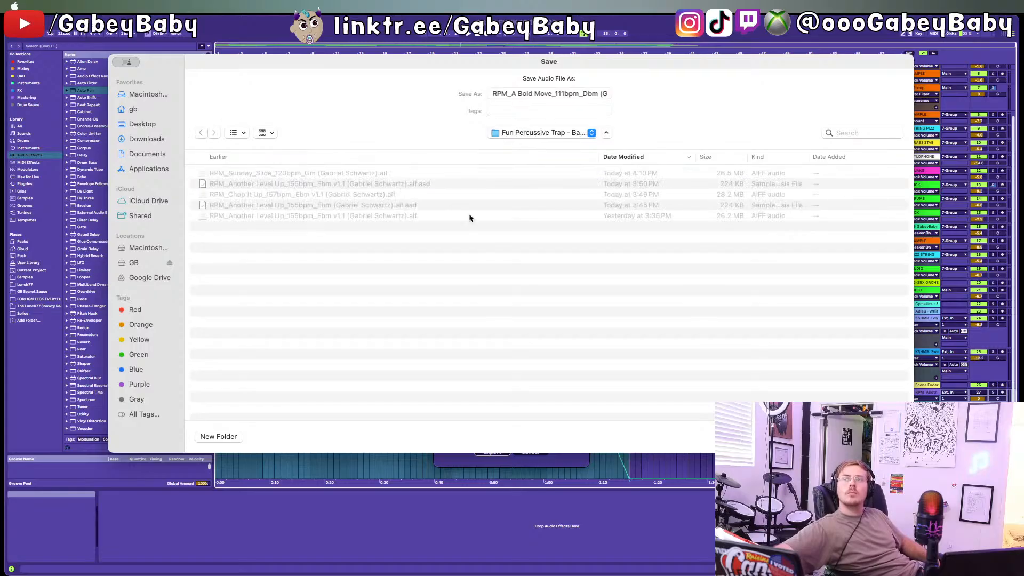
key(Return)
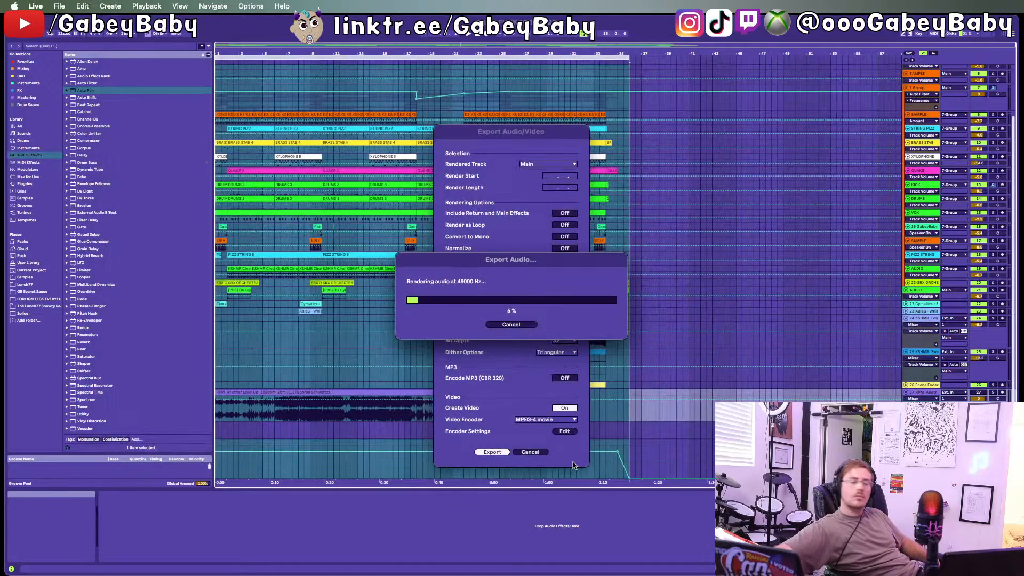
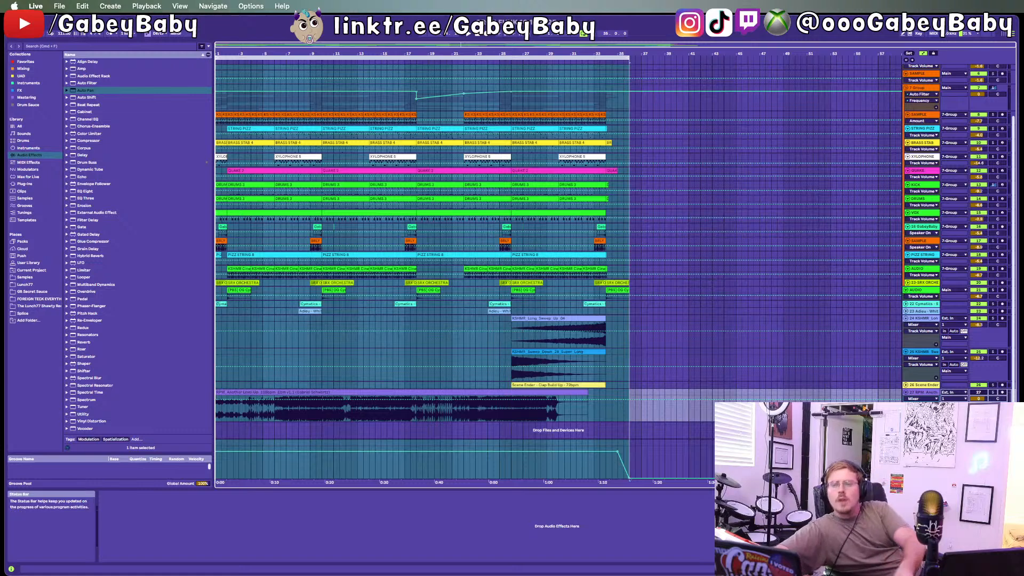
Step: Open the hip hop beat's Live Set dated 10.17.2025 and play its arrangement from the start
click(398, 335)
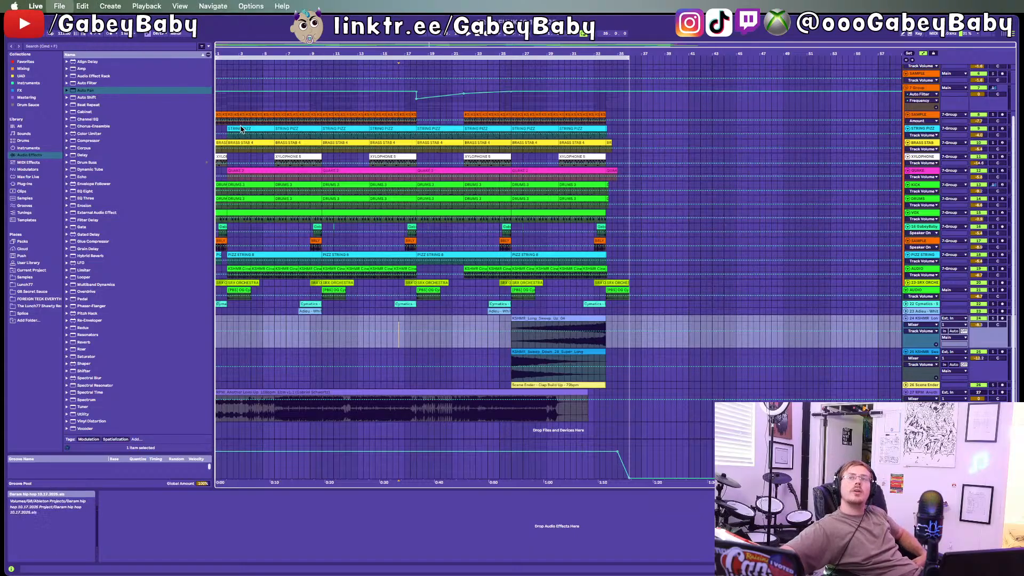
key(super+n)
key(Return)
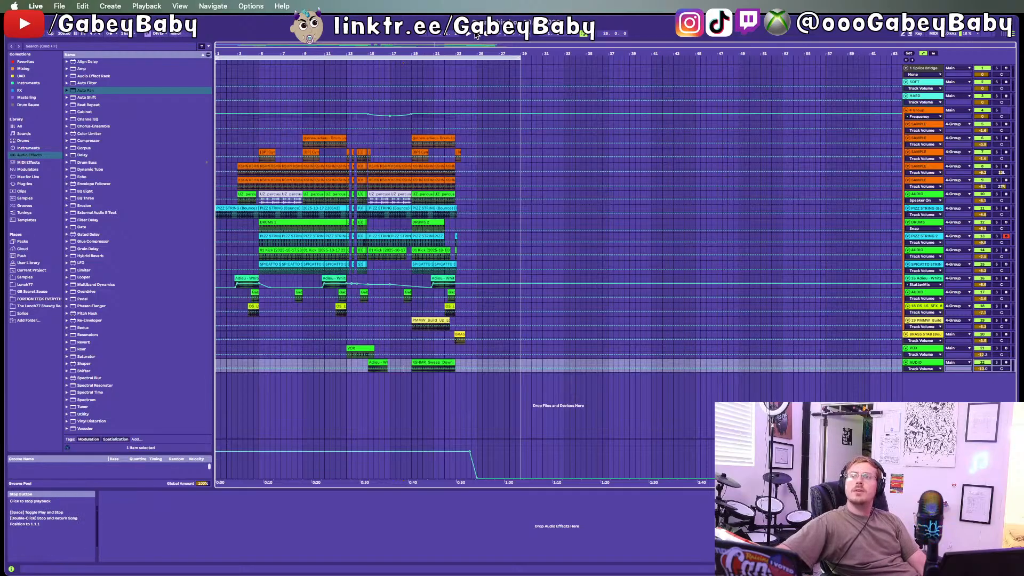
key(space)
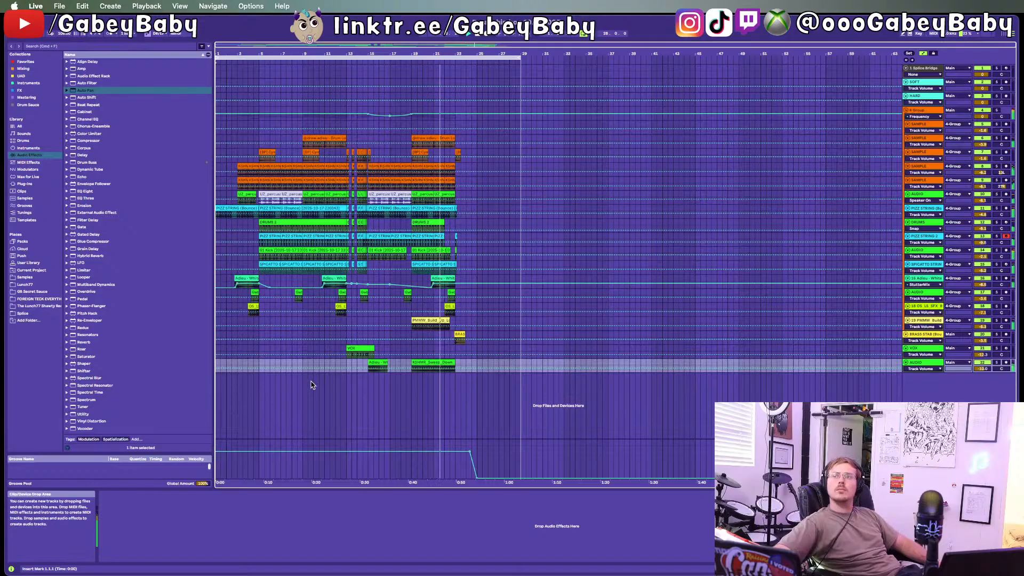
Step: Move the section from bar 19 to bar 25 across all tracks, including the Main fade-out, to start at bar 23
scroll(311, 385, up, 5)
scroll(312, 385, right, 4)
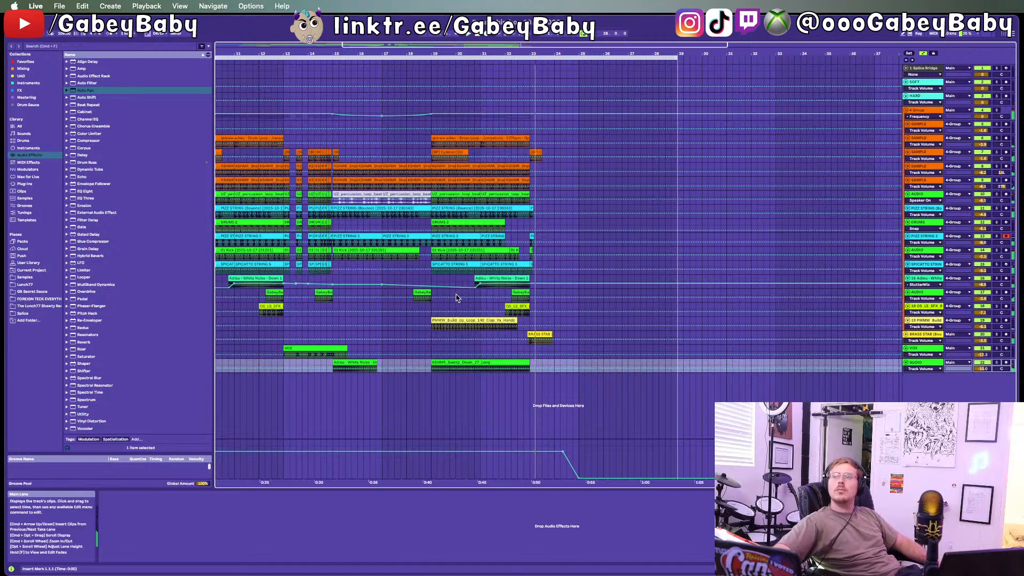
drag(431, 140, 578, 481)
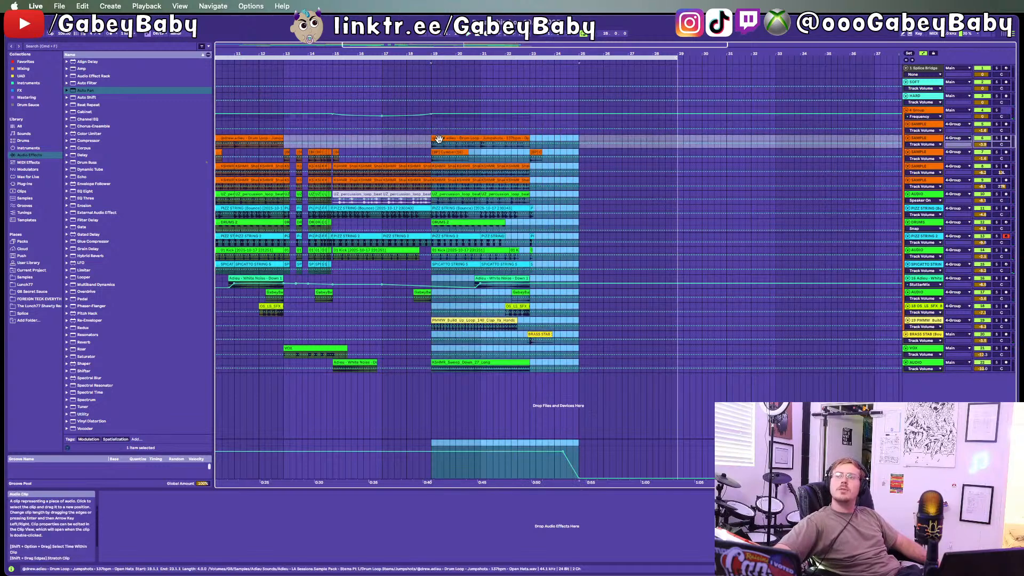
drag(439, 139, 539, 140)
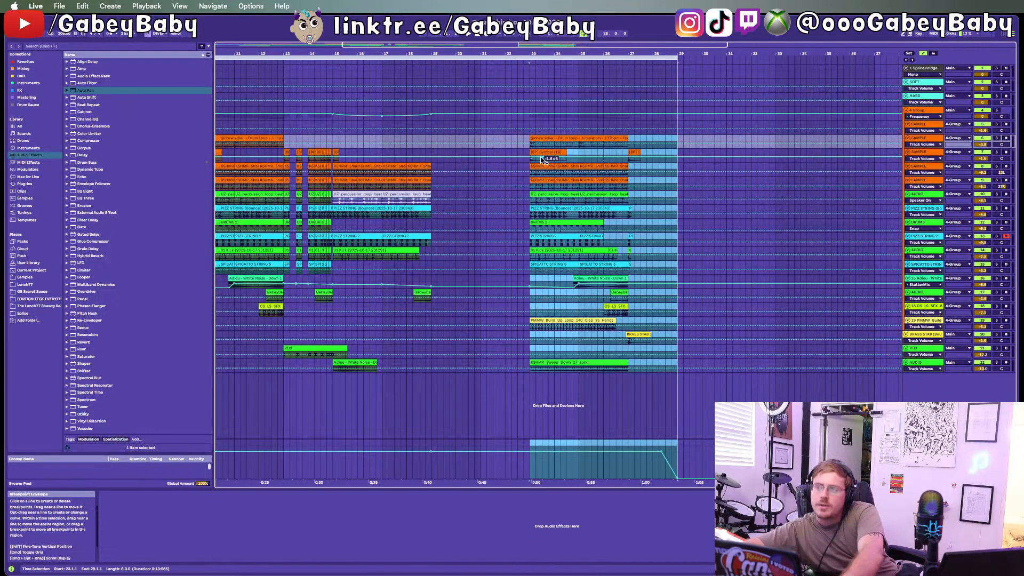
Step: Copy the section from bar 23 to bar 27 on the sample through bottom audio tracks and paste it at bar 19
click(540, 139)
shift+click(628, 364)
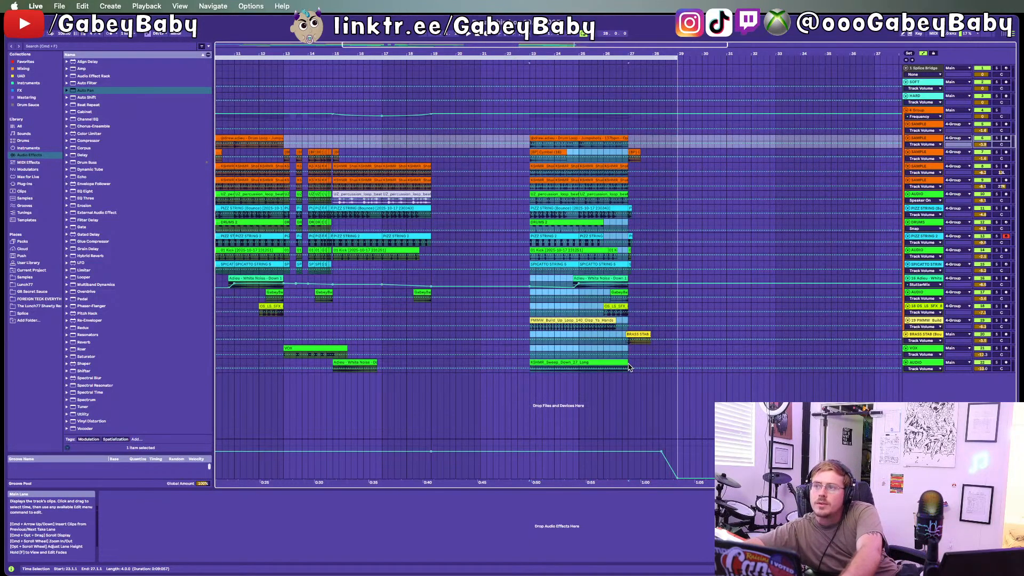
key(super+c)
click(428, 140)
key(super+v)
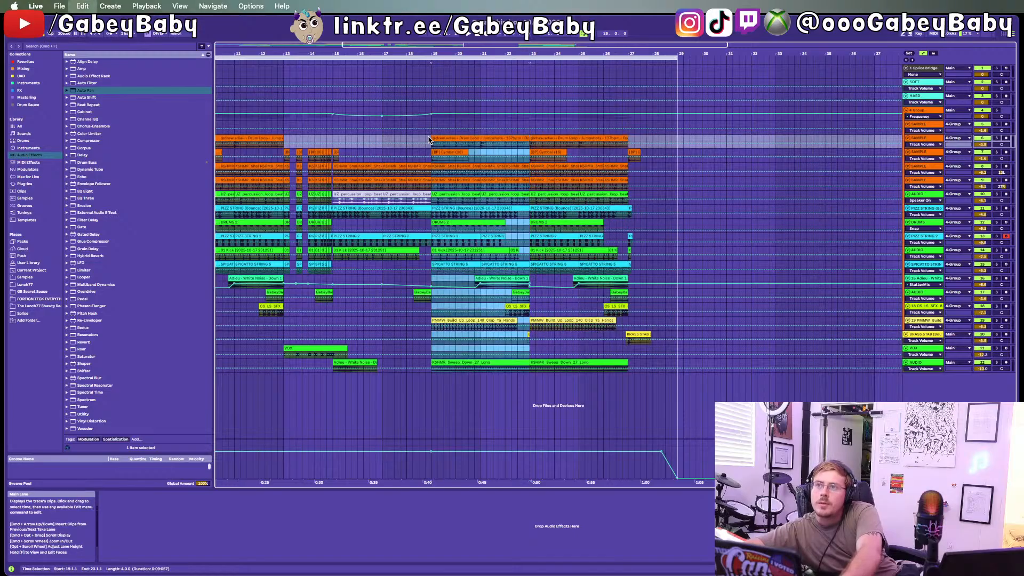
Step: Delete the PMMW build-up loop and both PIZZ STRING 2 clips from the copied section between bars 19 and 23
click(466, 321)
key(BackSpace)
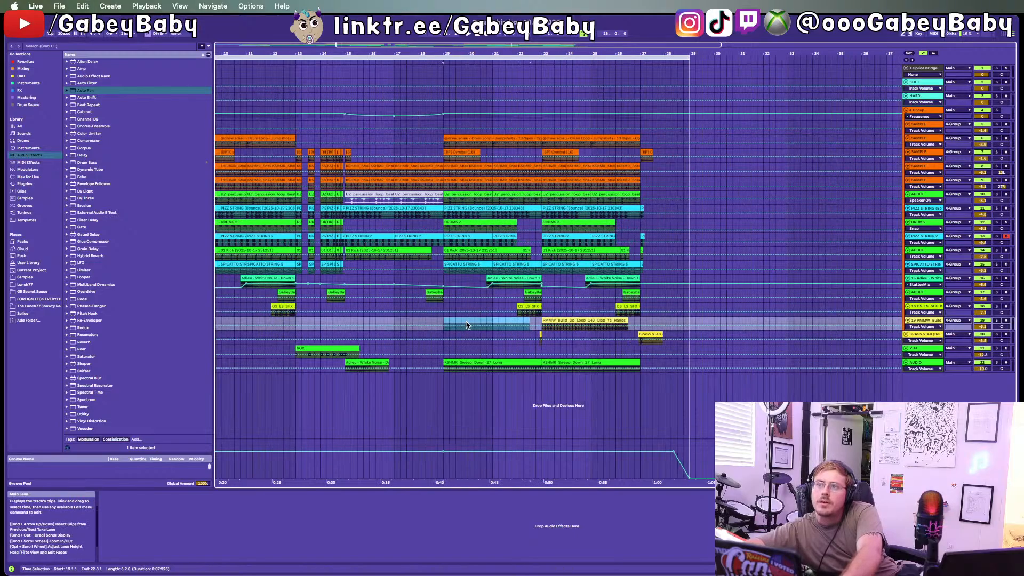
scroll(677, 236, left, 5)
click(676, 236)
key(BackSpace)
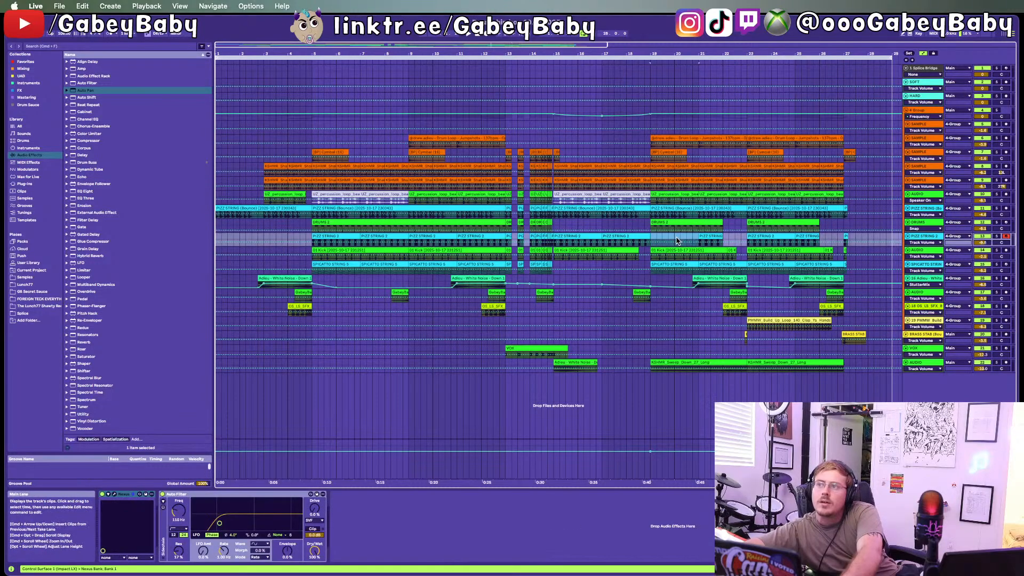
click(700, 241)
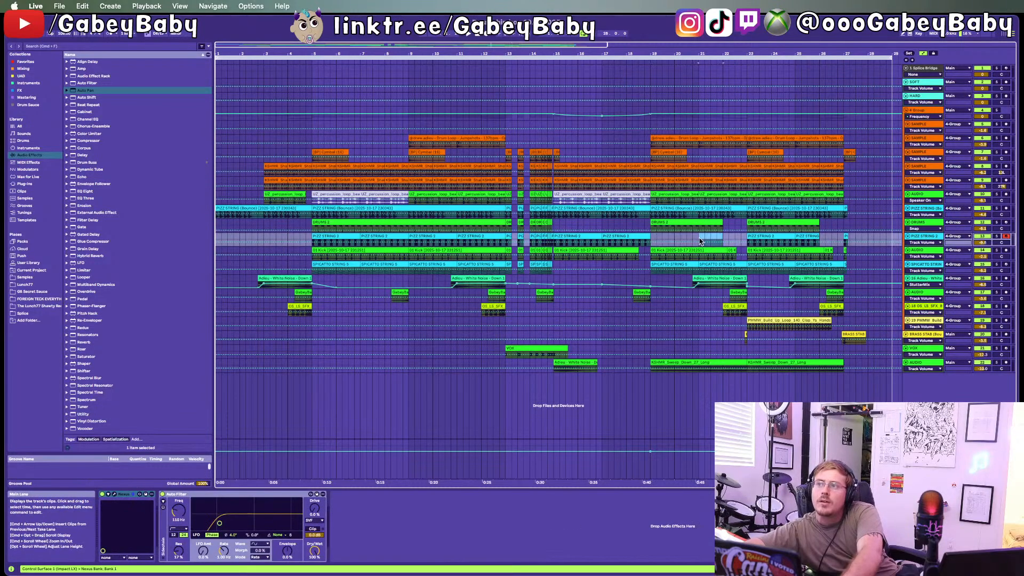
Step: Play into the copied section at bar 19 and delete its SPICATTO STRING clips and KSHMR Sweep Down clip
click(628, 226)
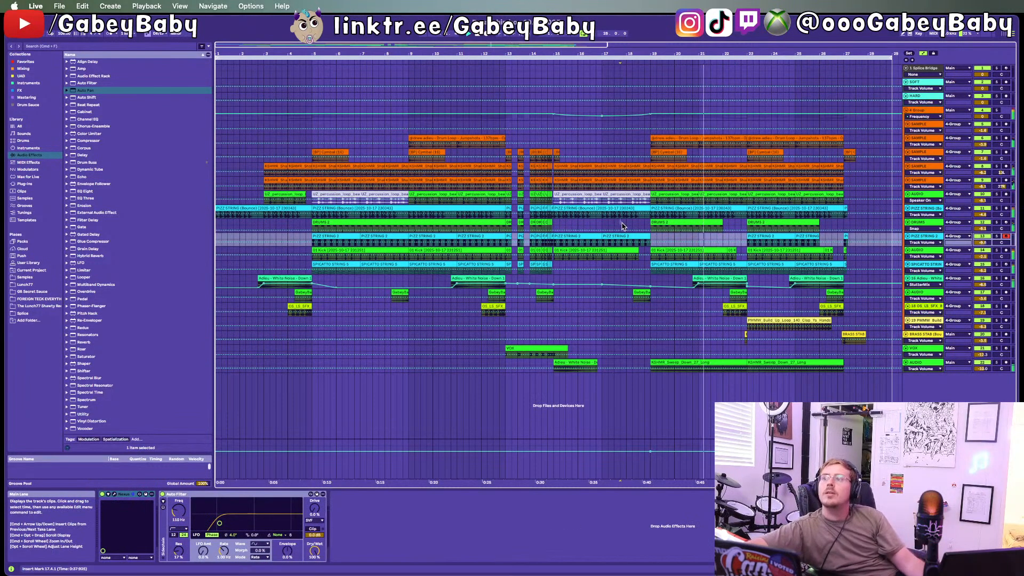
click(679, 266)
key(BackSpace)
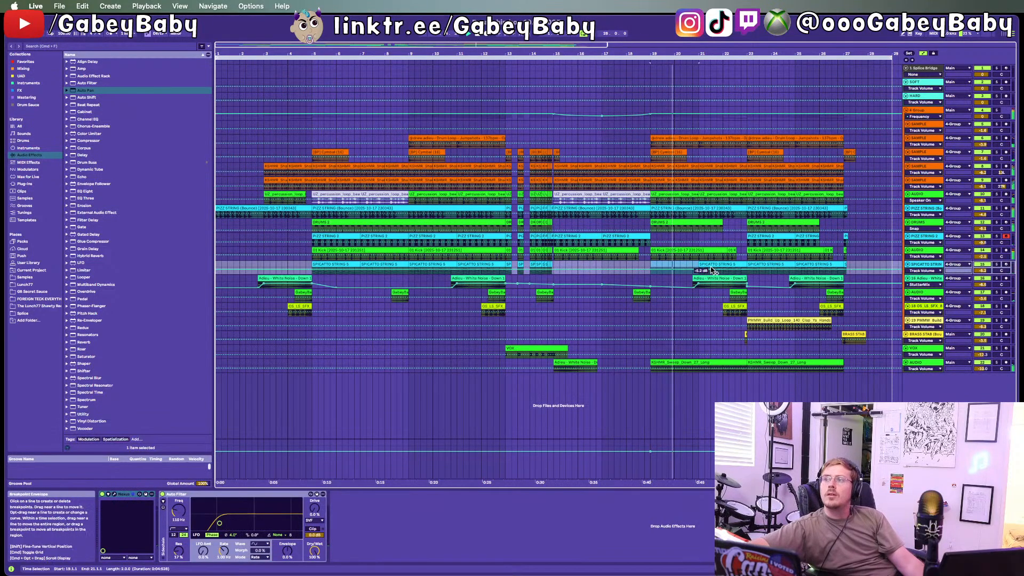
click(701, 268)
click(675, 364)
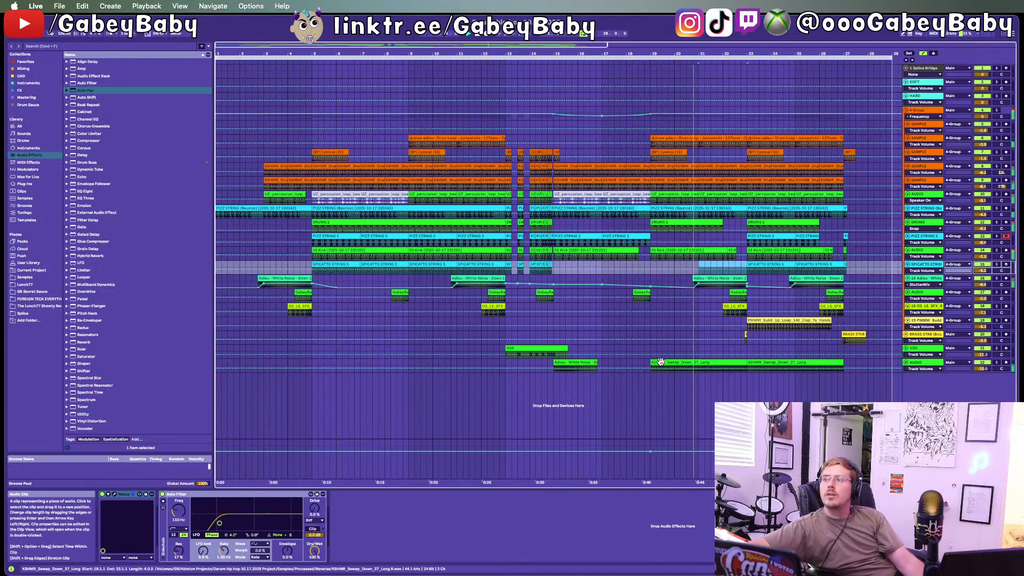
key(BackSpace)
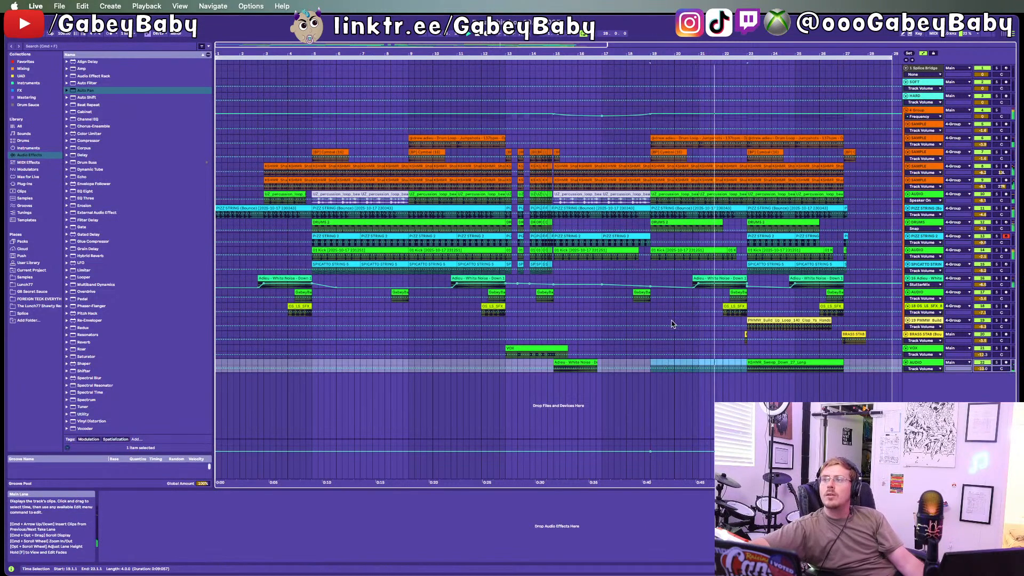
Step: Listen to the arrangement from bar 3, the transition into bar 19, and the section starting at bar 15
click(380, 237)
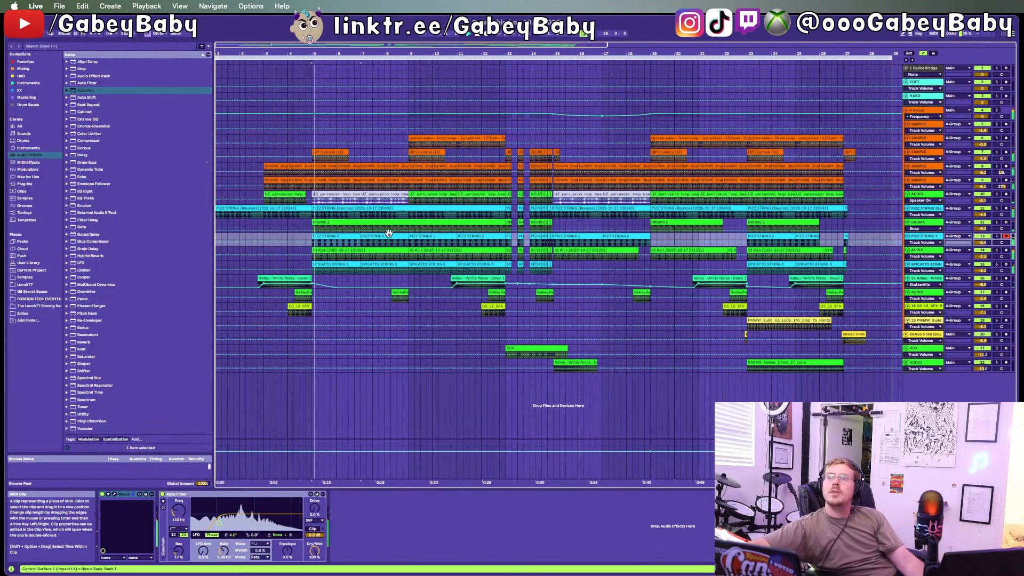
click(263, 227)
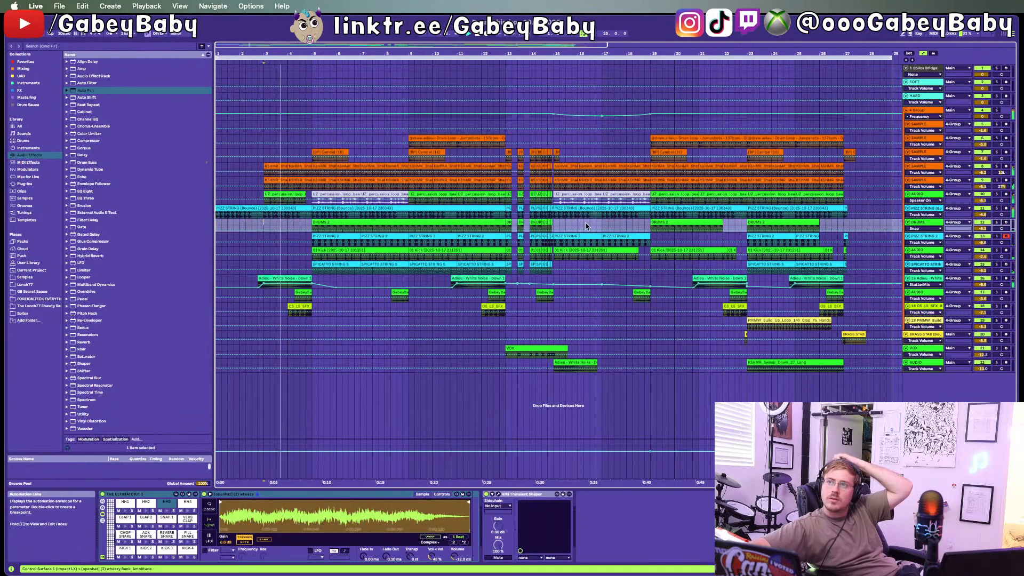
click(644, 222)
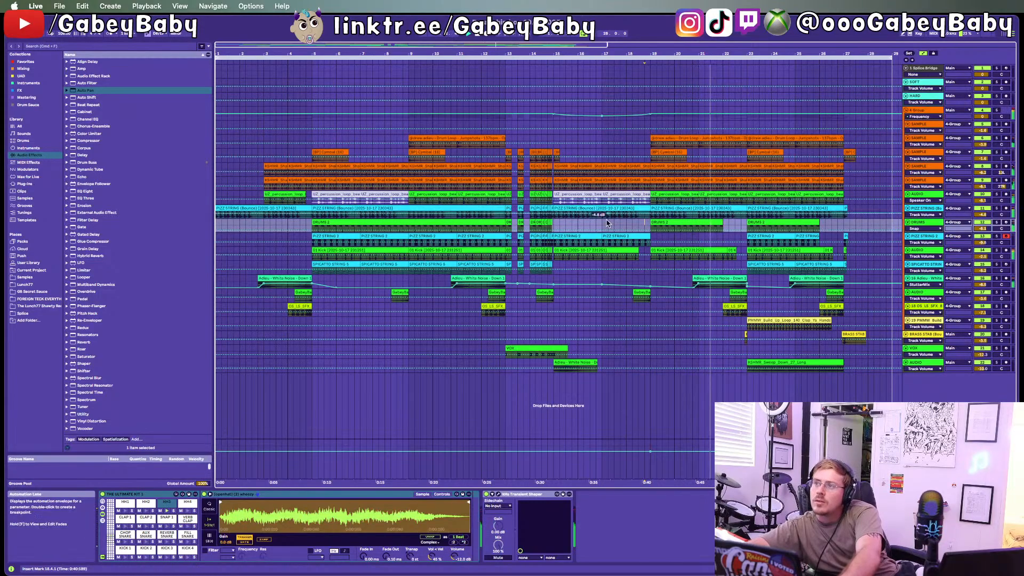
click(588, 260)
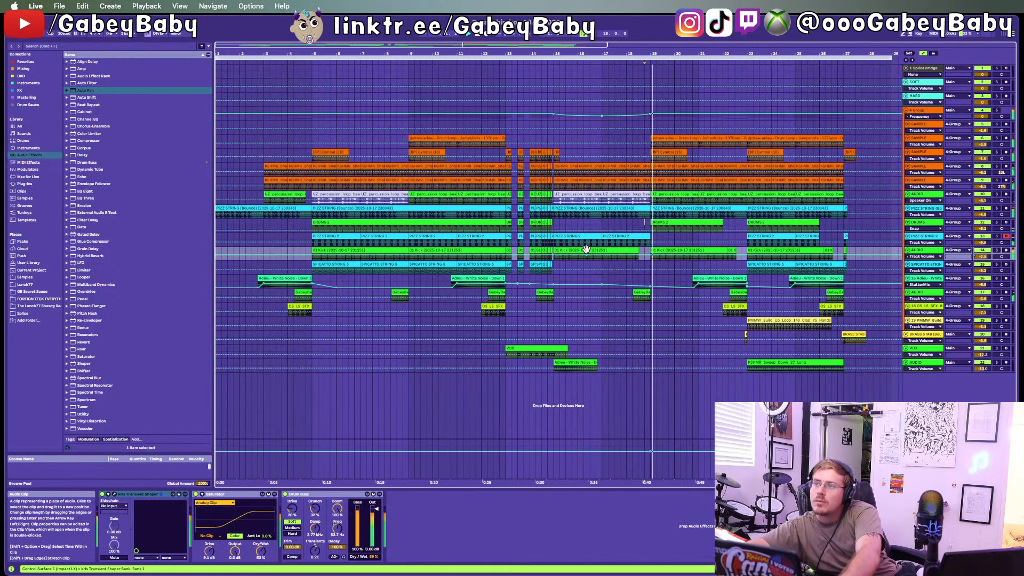
key(space)
click(590, 250)
key(space)
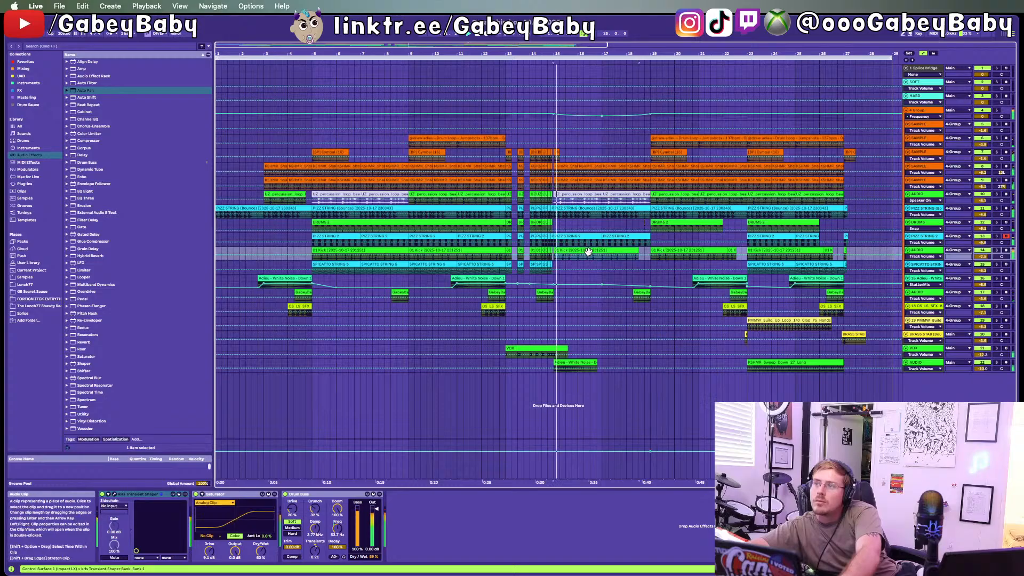
Step: Delete the yellow SFX clip between bars 22 and 23 and save the Live Set
click(629, 235)
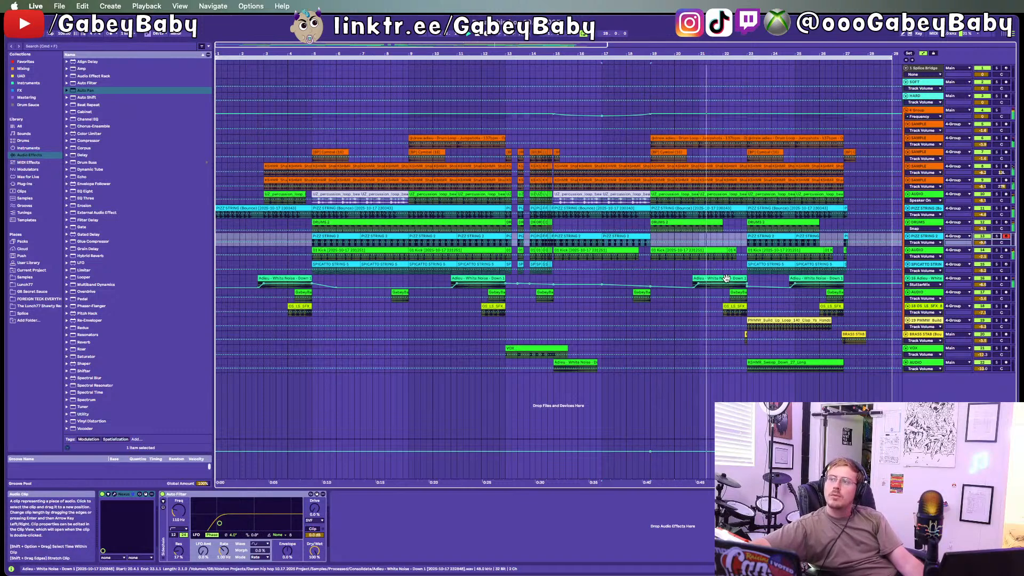
click(735, 306)
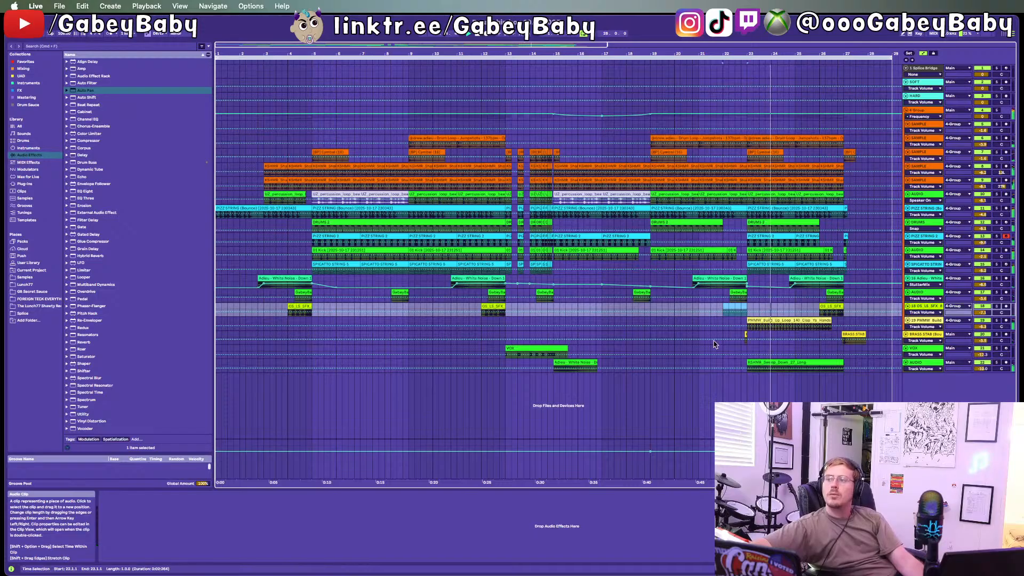
scroll(694, 368, right, 5)
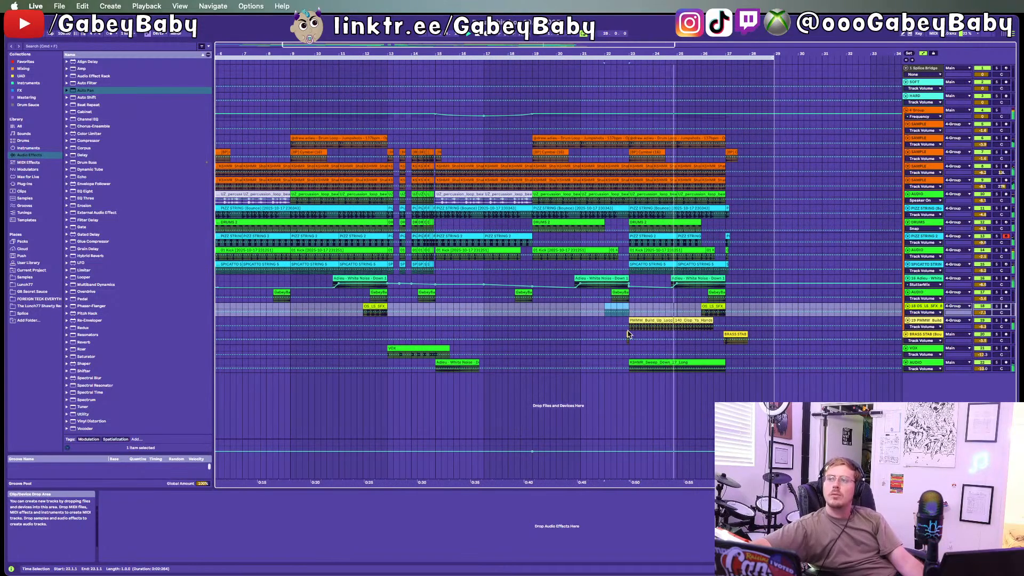
key(minus)
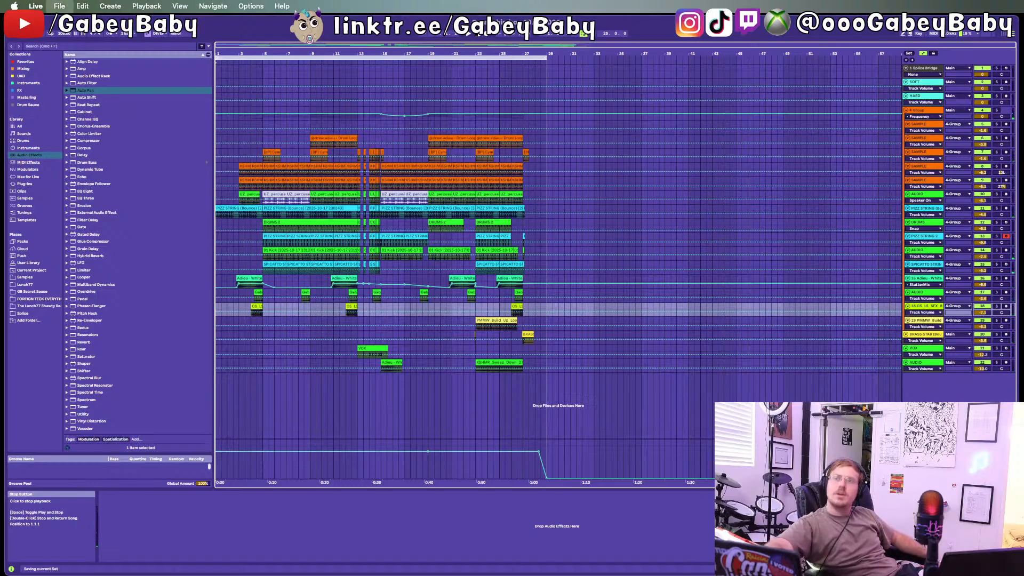
Step: Play the arrangement from the start, then replay the transition into bar 19
click(479, 35)
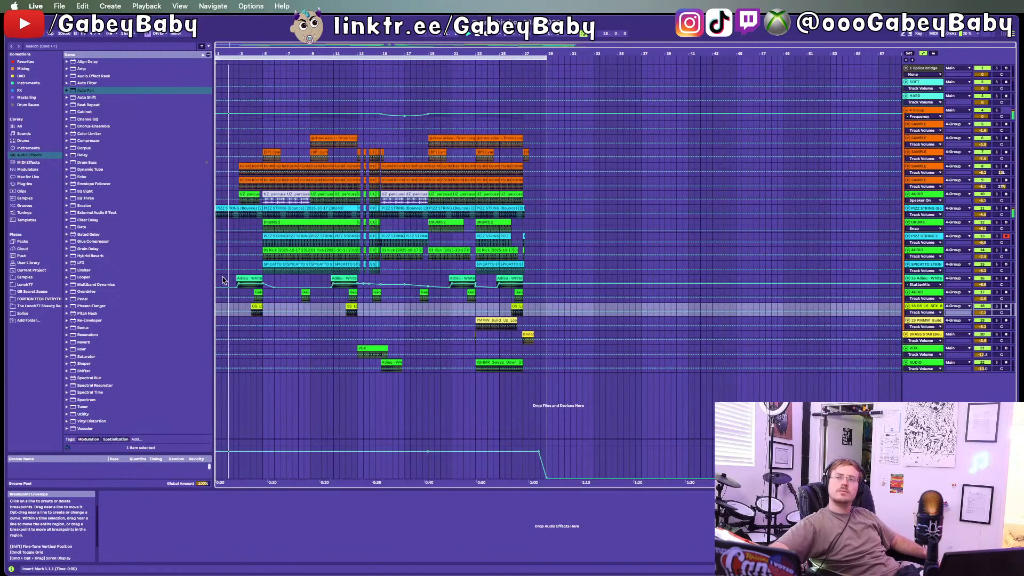
key(space)
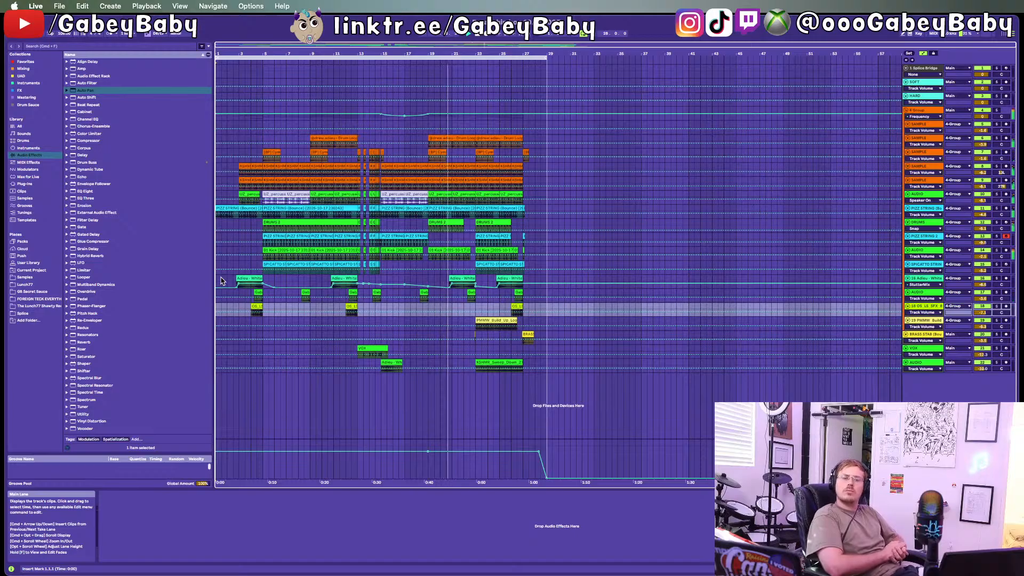
click(423, 224)
Step: Clear the range from 20.3.1 to 21.1.1 on the two shaker loop tracks and the percussion loop track
scroll(421, 225, up, 5)
scroll(422, 226, right, 1)
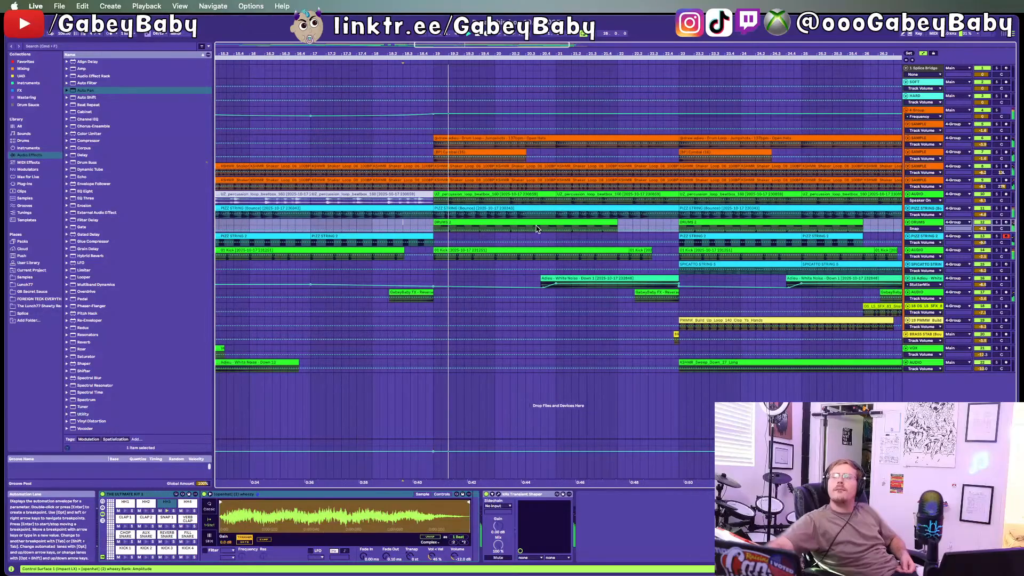
drag(555, 180, 520, 194)
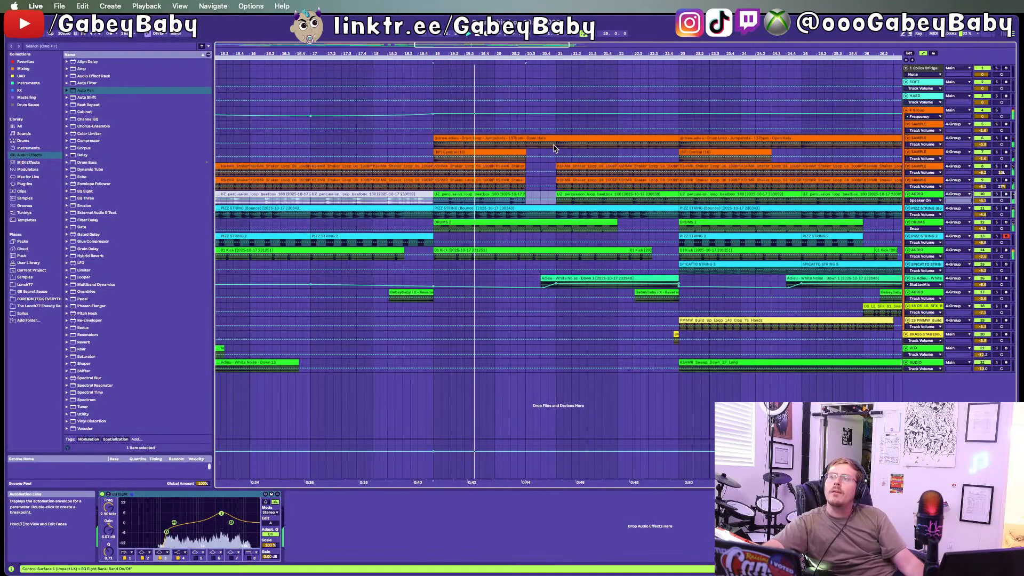
drag(555, 146, 528, 143)
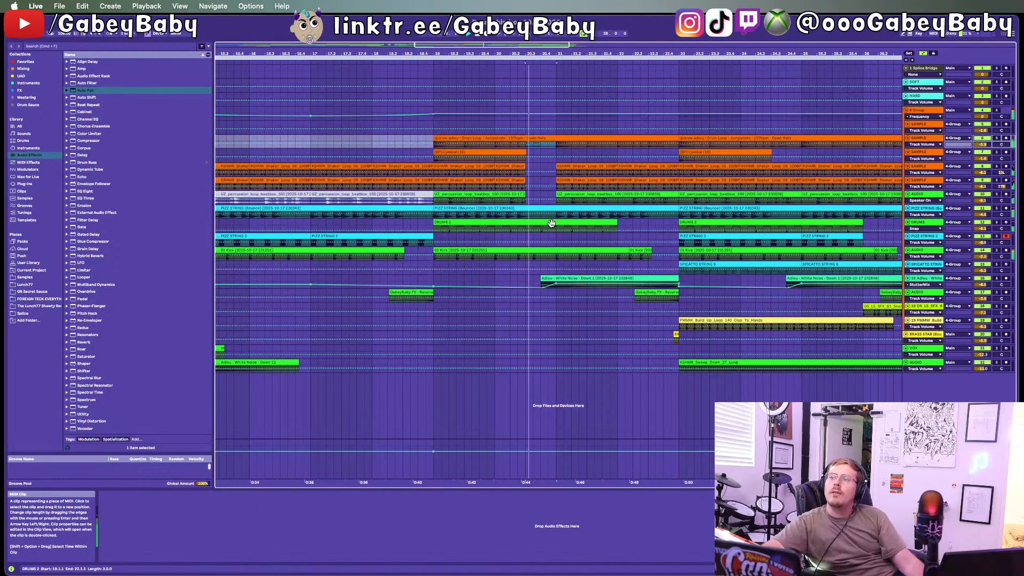
Step: Clear 20.3.1 to 21.1.1 on the bounced PIZZ STRING, DRUMS and Kick tracks
click(555, 238)
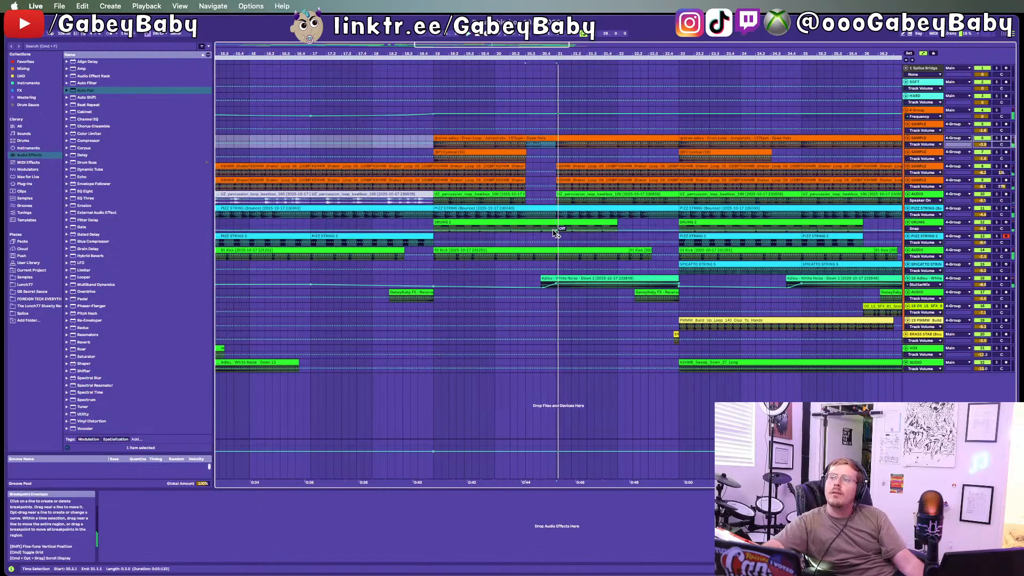
key(plus)
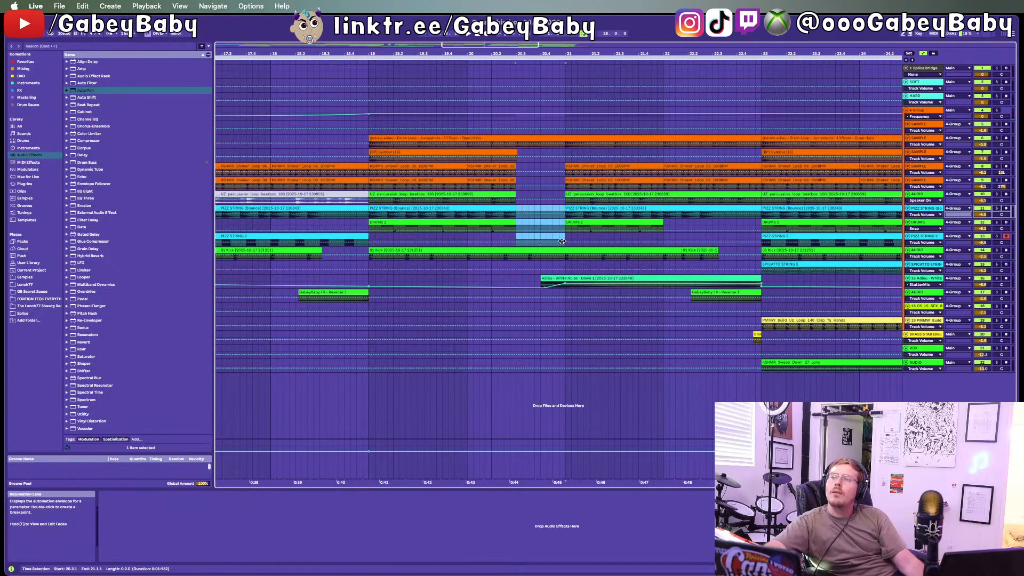
click(562, 241)
click(514, 259)
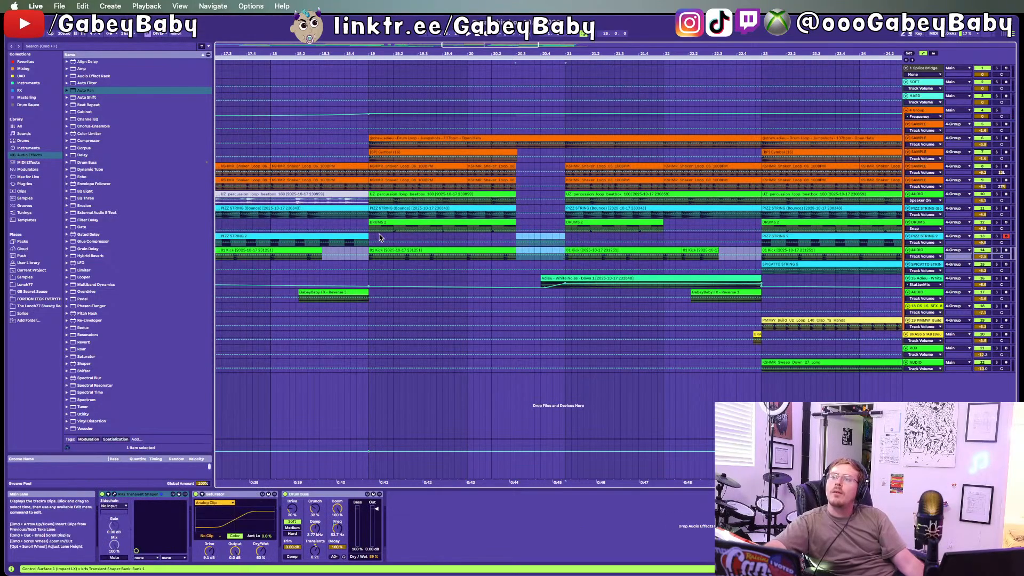
Step: Clear 20.3.1 to 21.1.1 from the Jumpstarts drum loop and replay the transition through the gap
click(364, 226)
key(space)
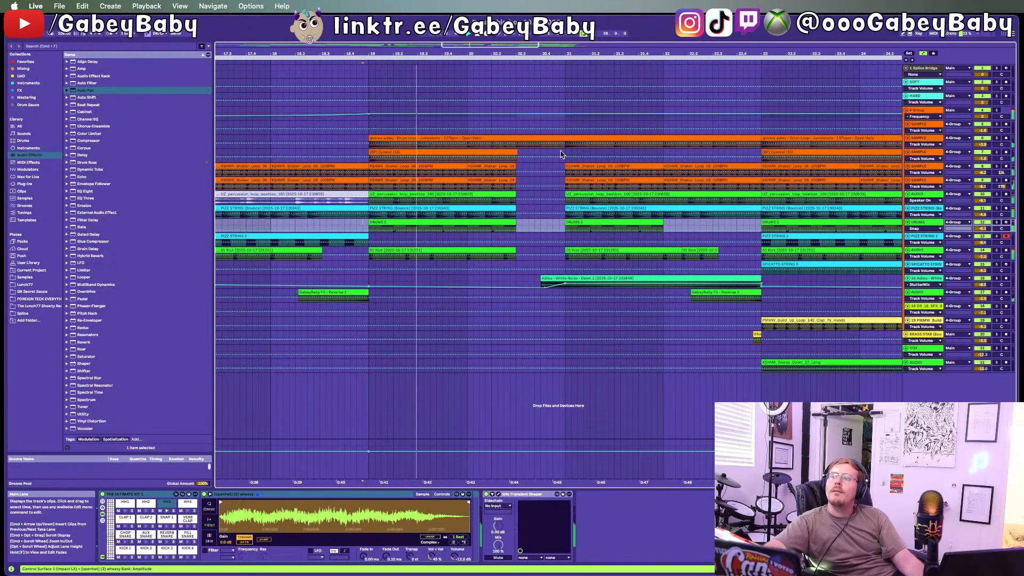
drag(563, 156, 516, 137)
key(Delete)
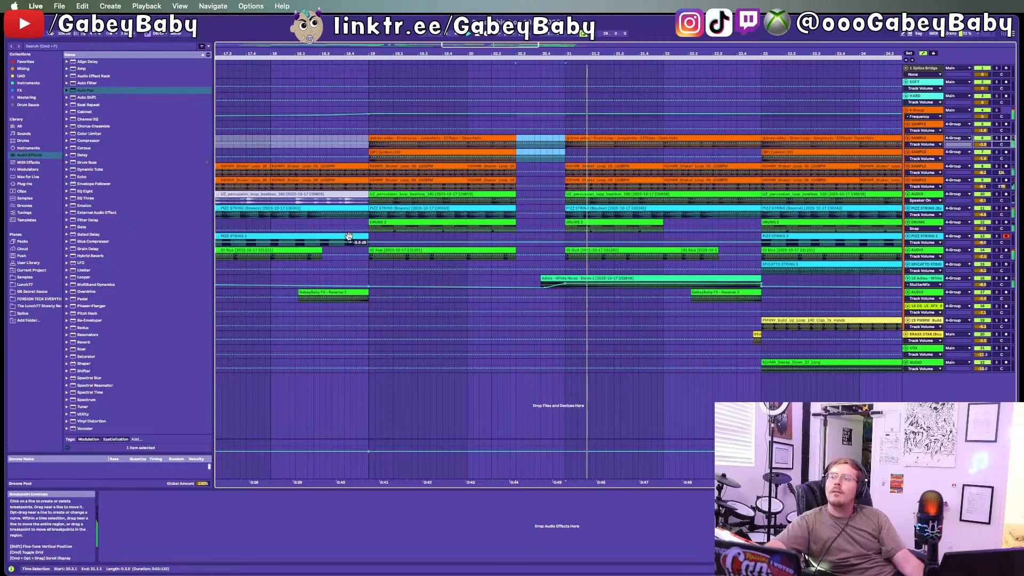
click(326, 224)
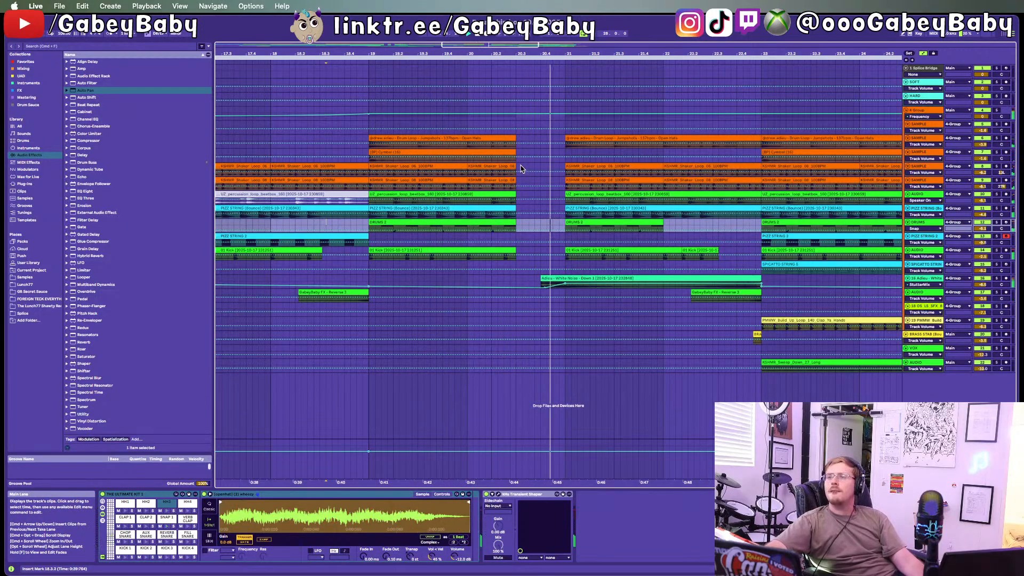
key(space)
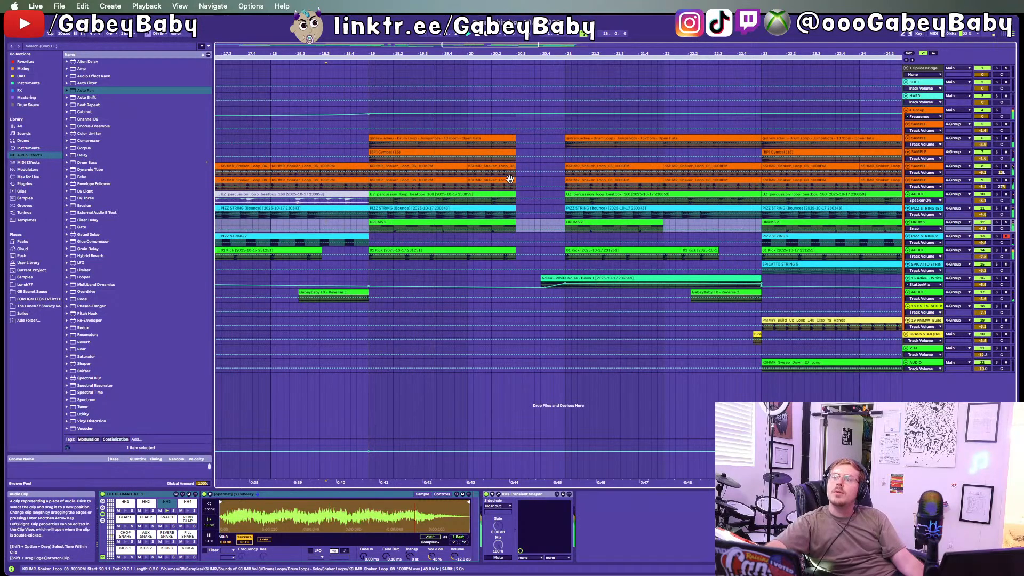
Step: Extend the percussion loop and bounced PIZZ STRING clips before the gap by a sixteenth note, to 20.3.2
click(532, 192)
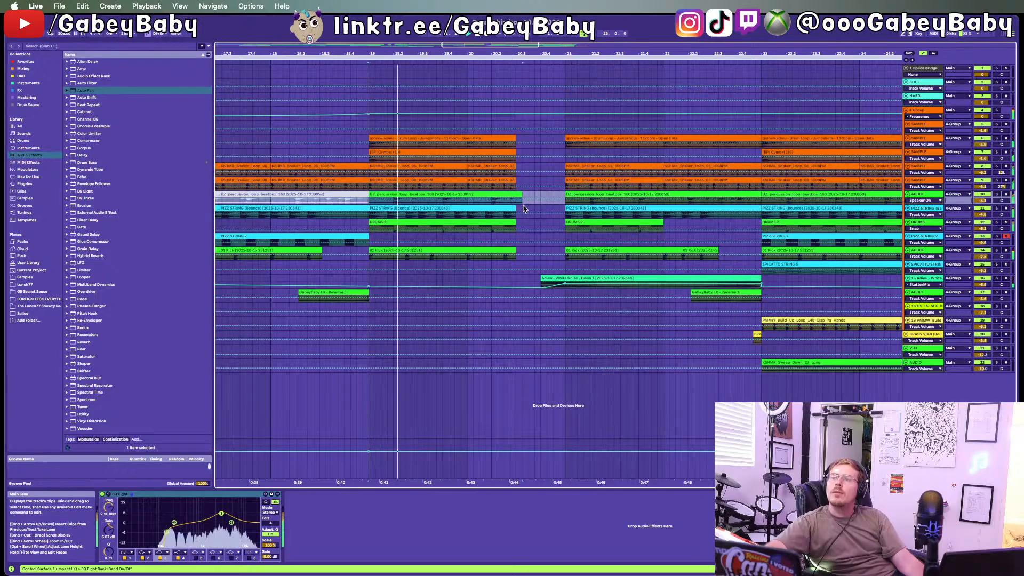
click(522, 208)
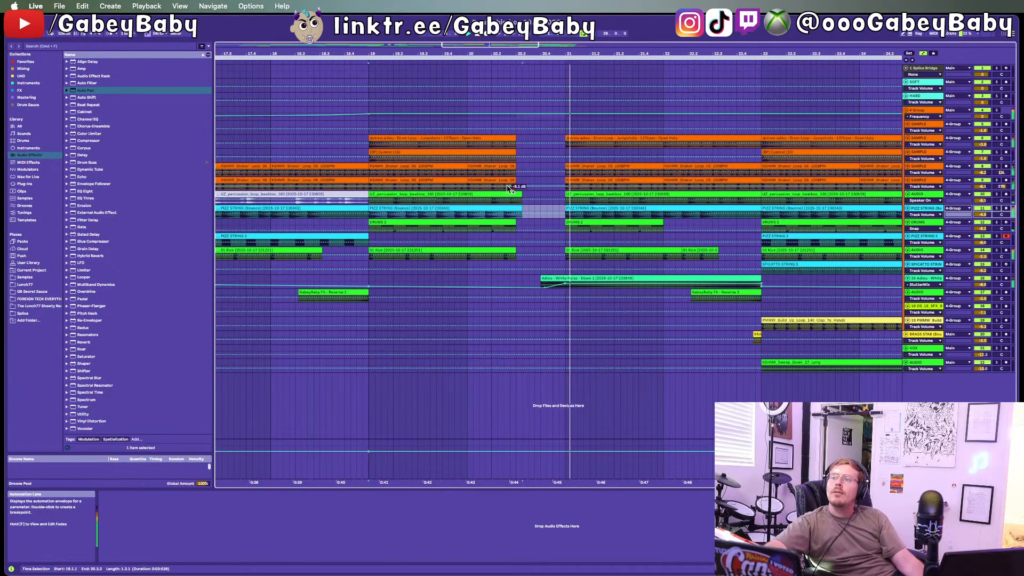
Step: Hide the automation lanes and unfold the percussion loop's audio track to show its waveform around the gap
scroll(511, 188, up, 4)
click(923, 54)
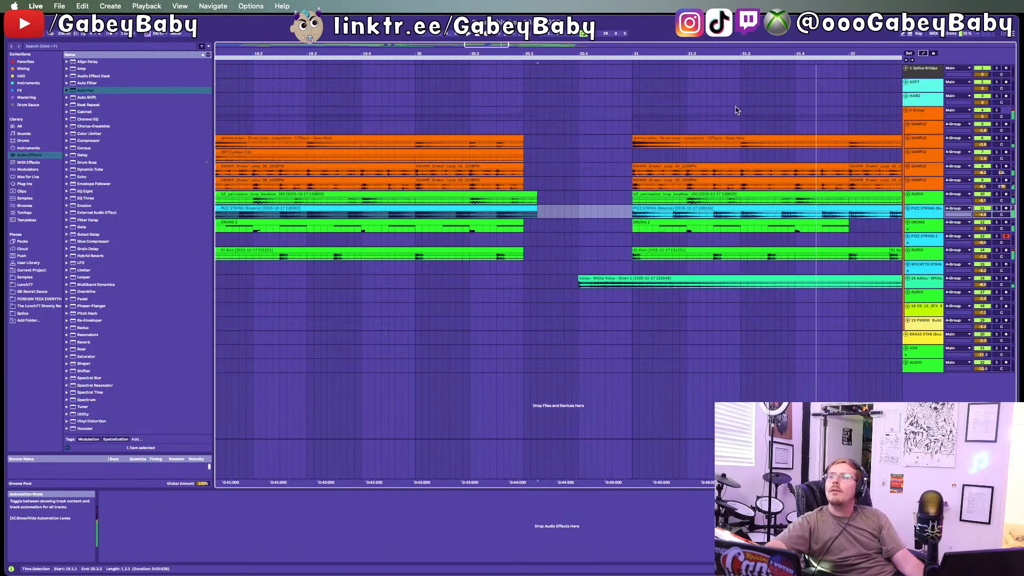
click(536, 201)
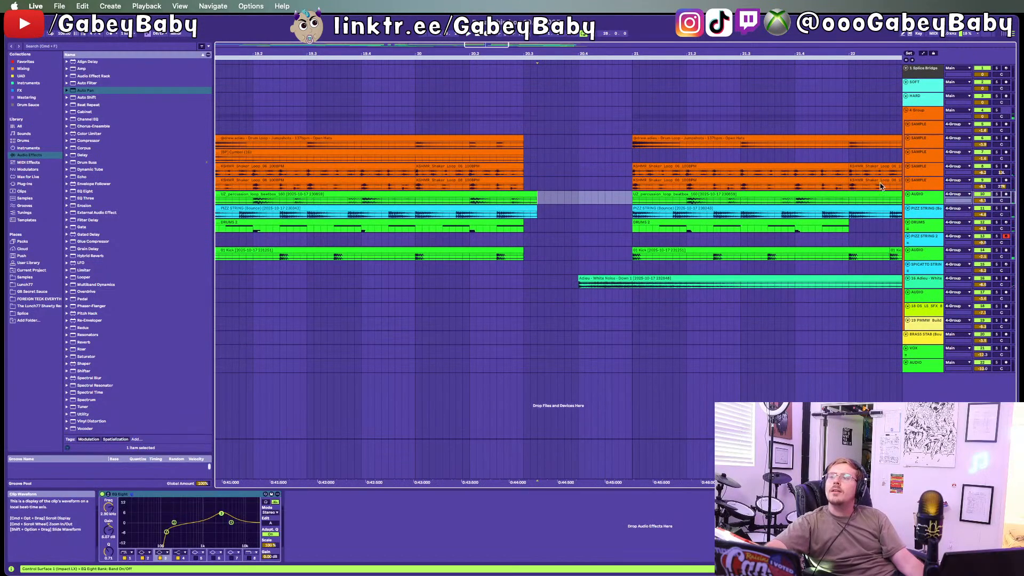
click(908, 194)
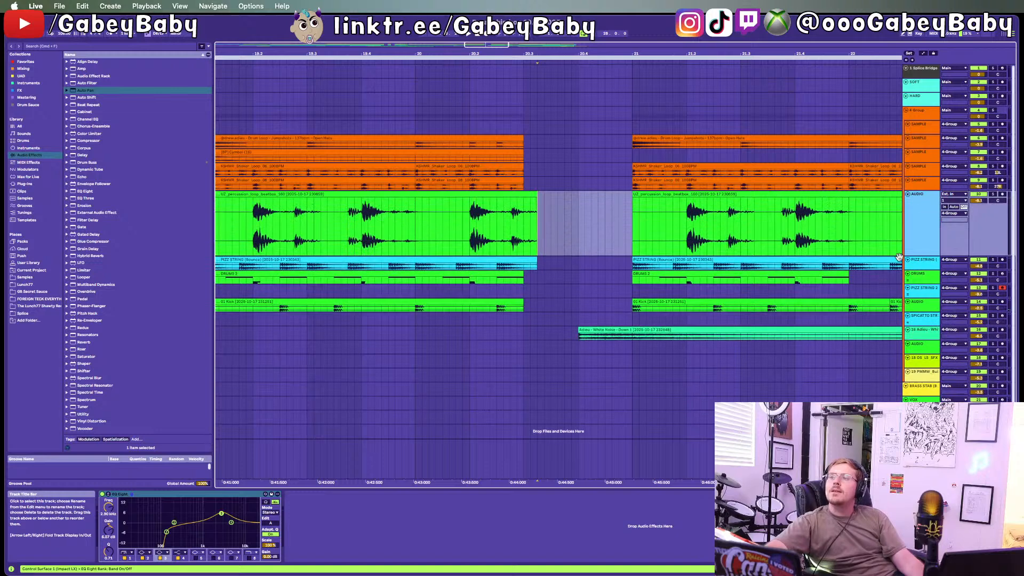
Step: Fade out the percussion loop's end before the gap, trim the upper shaker loop to just before 20.3.1 and replay
click(551, 197)
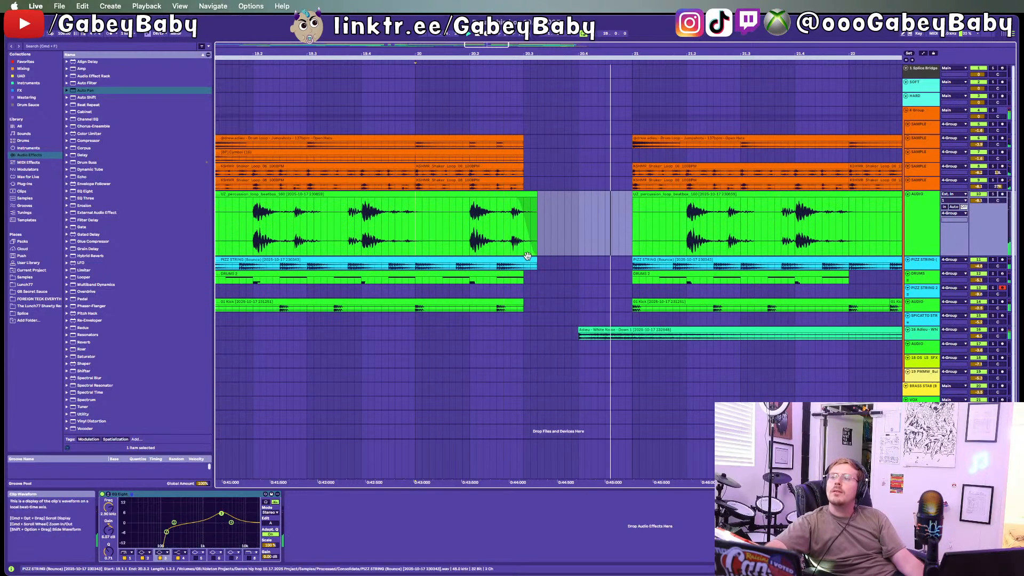
click(395, 291)
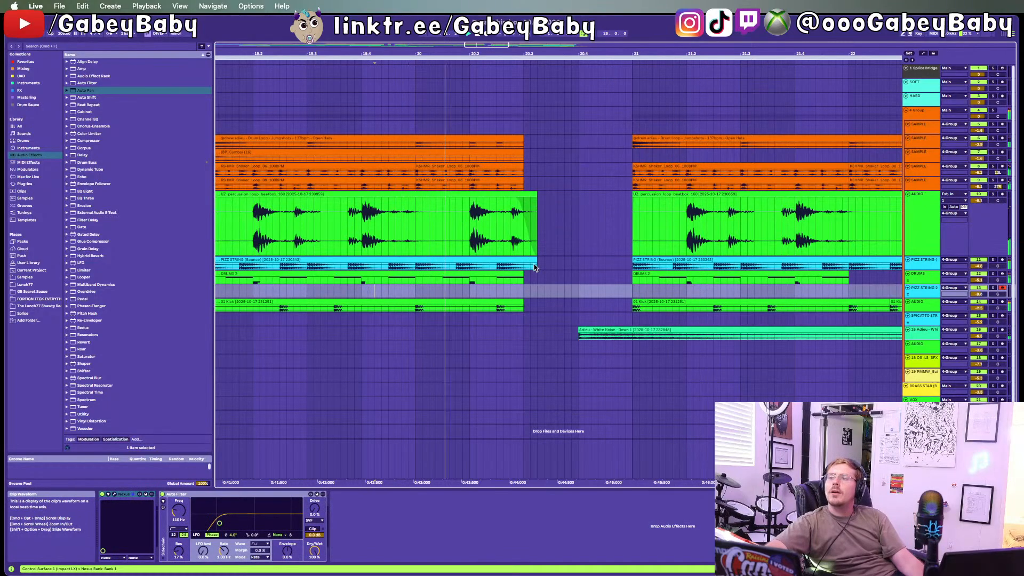
click(534, 171)
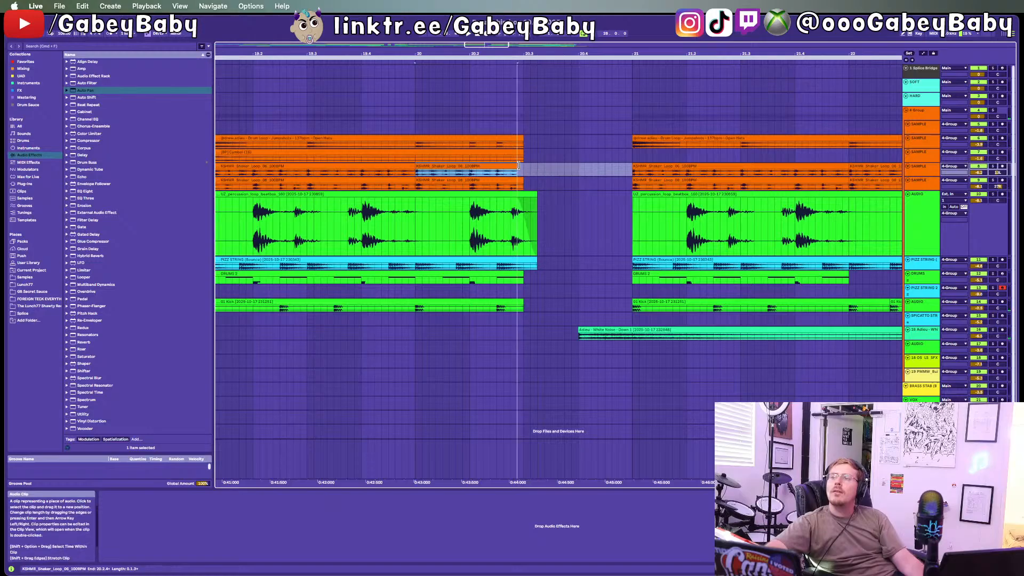
scroll(518, 166, up, 5)
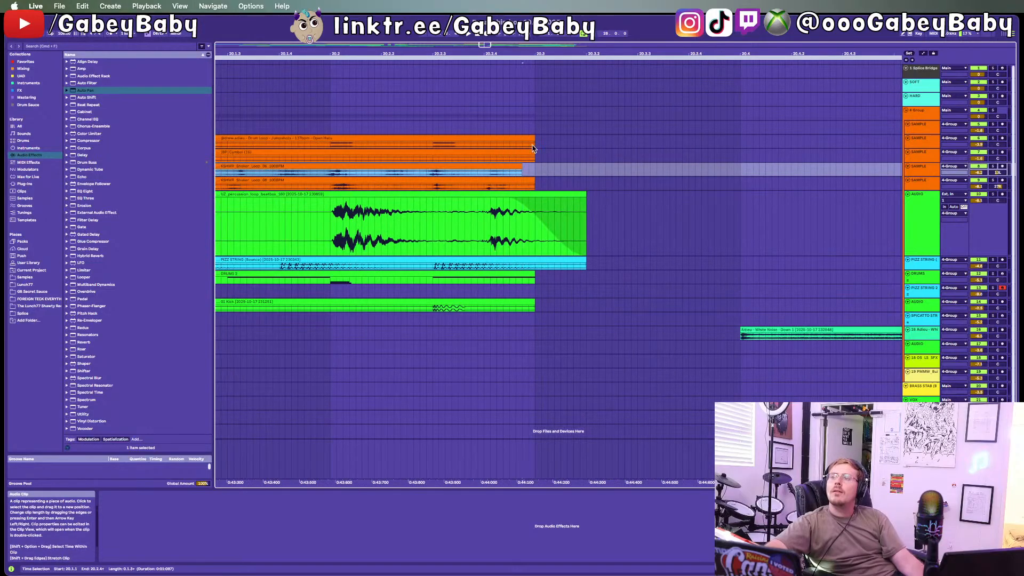
click(355, 184)
key(space)
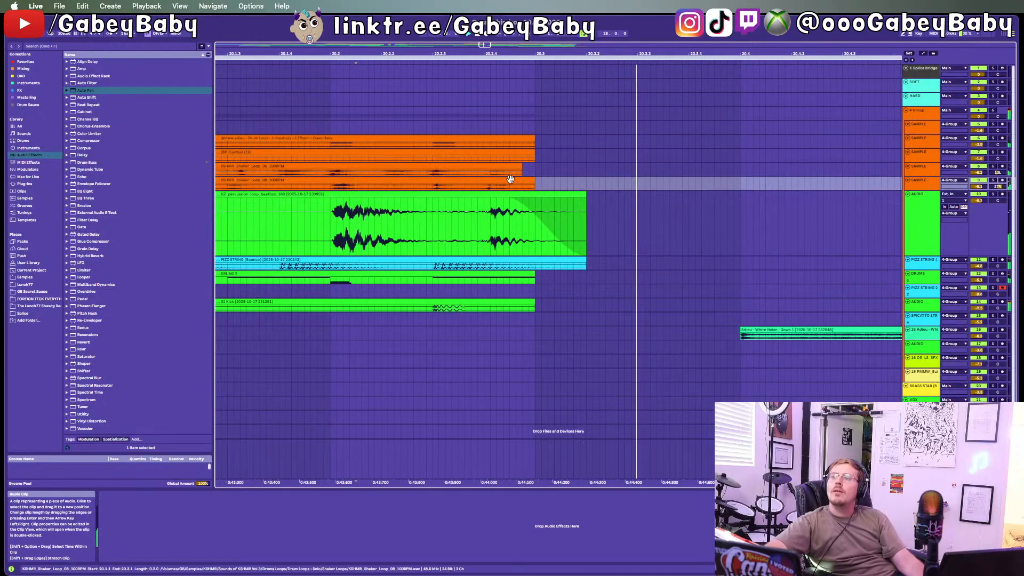
Step: Trim the start of the White Noise Down clip after the gap to 21.1.1 and replay the transition
scroll(510, 179, down, 10)
click(401, 193)
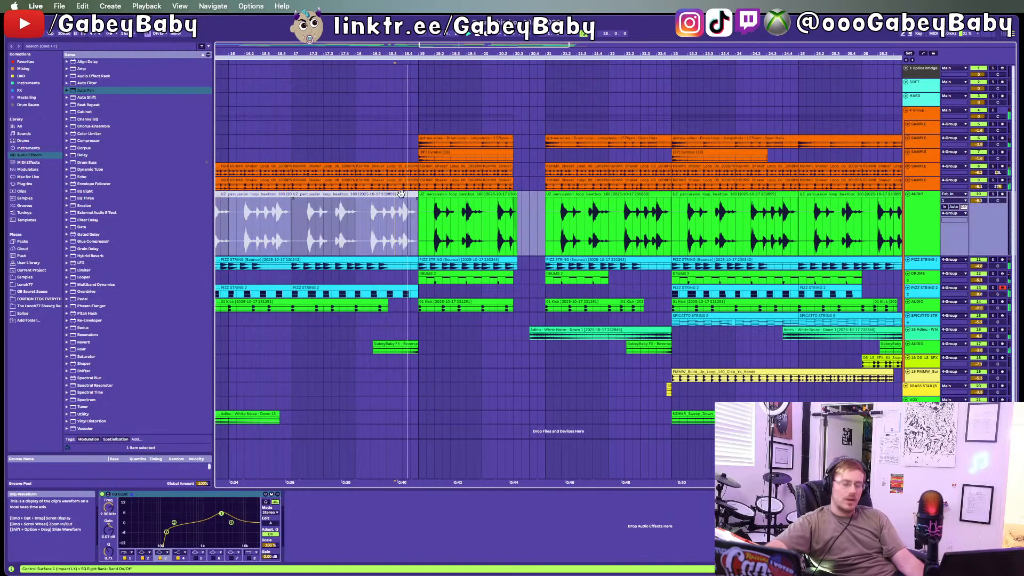
scroll(401, 193, down, 2)
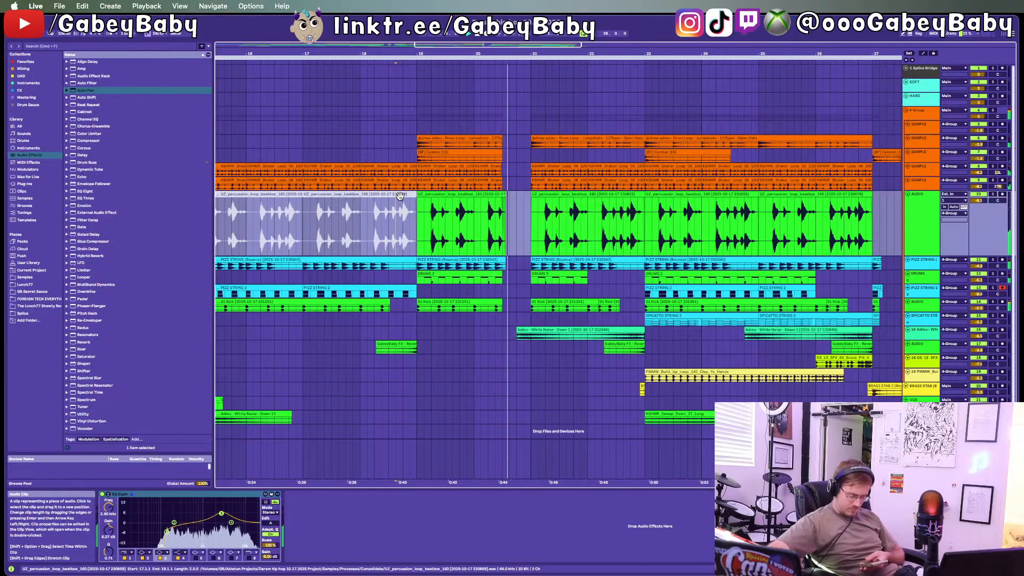
scroll(400, 196, down, 5)
scroll(473, 349, up, 6)
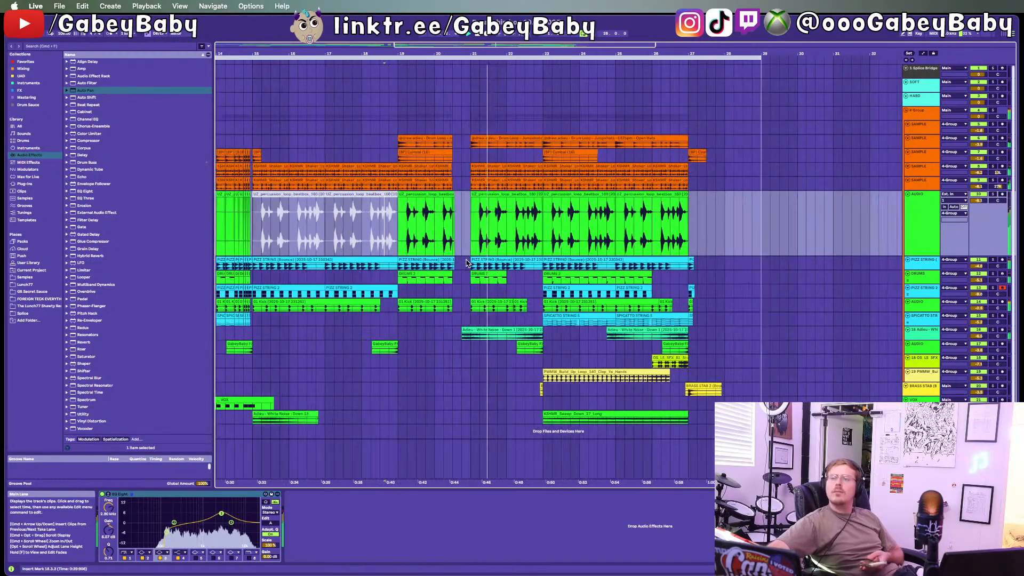
drag(455, 327, 473, 330)
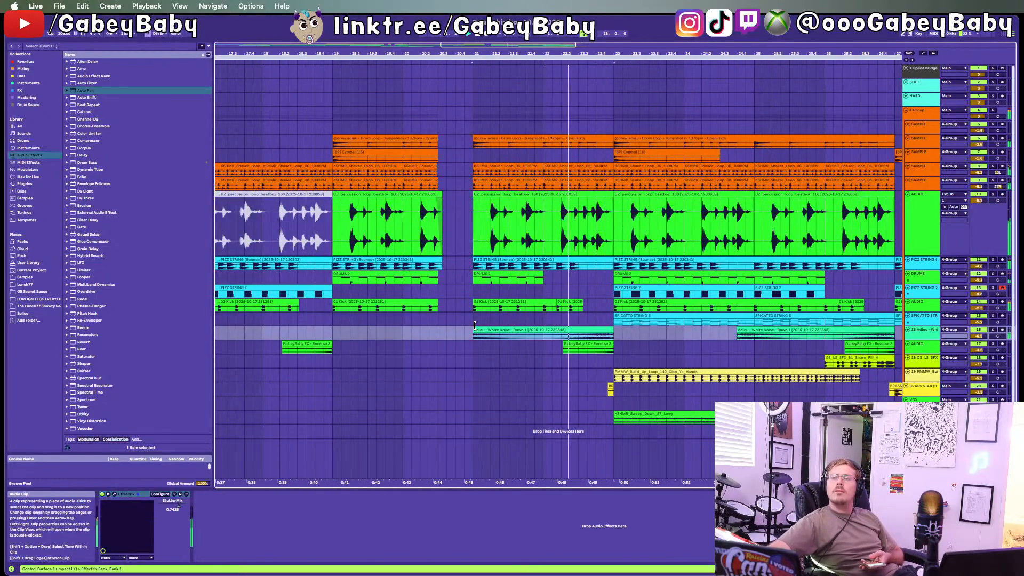
key(Delete)
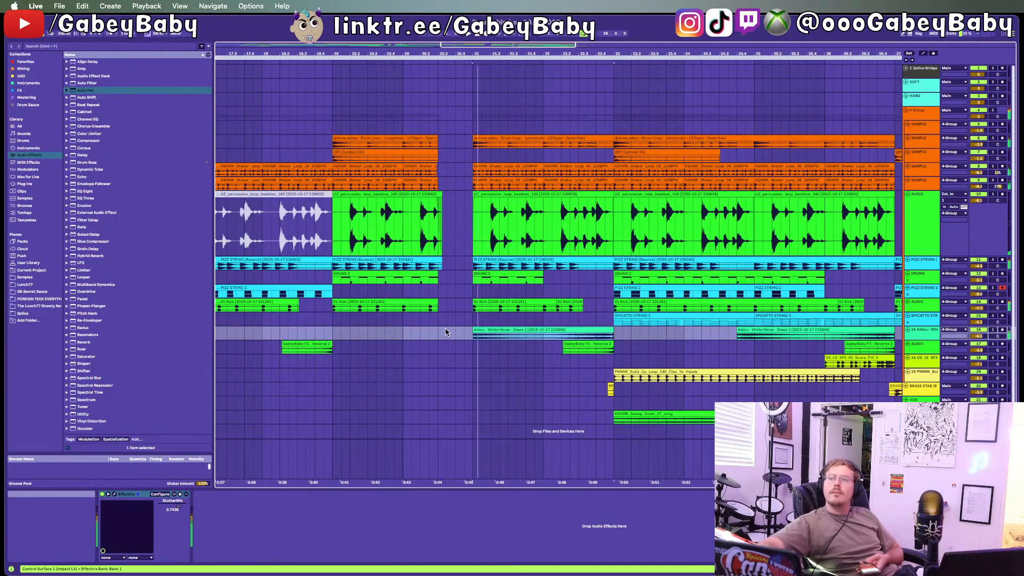
click(429, 333)
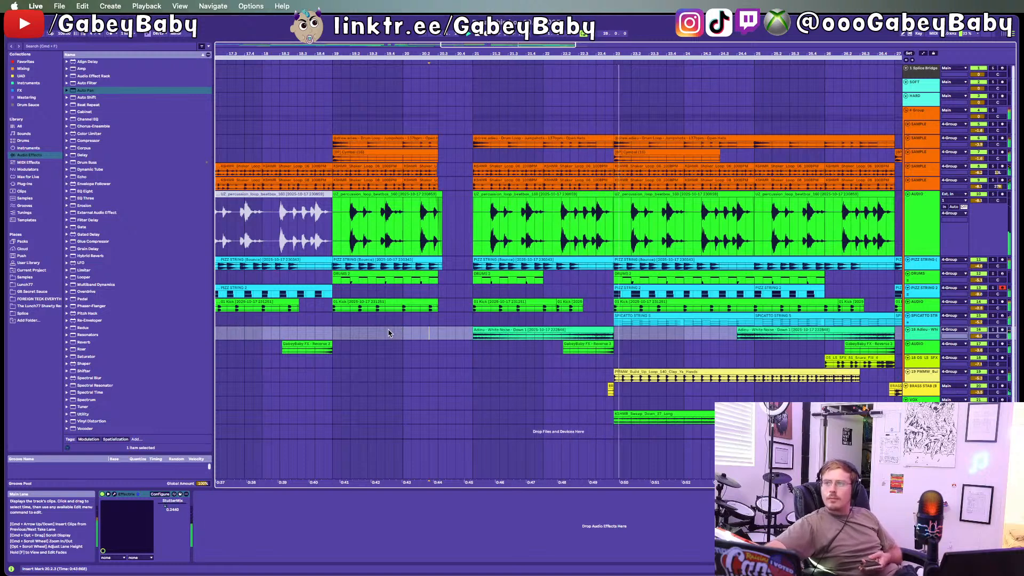
Step: Trim the end of the percussion loop before bar 23 to 22.3.2, level with the Kick clip's end, and replay
scroll(389, 333, down, 5)
scroll(390, 333, left, 1)
scroll(390, 334, up, 5)
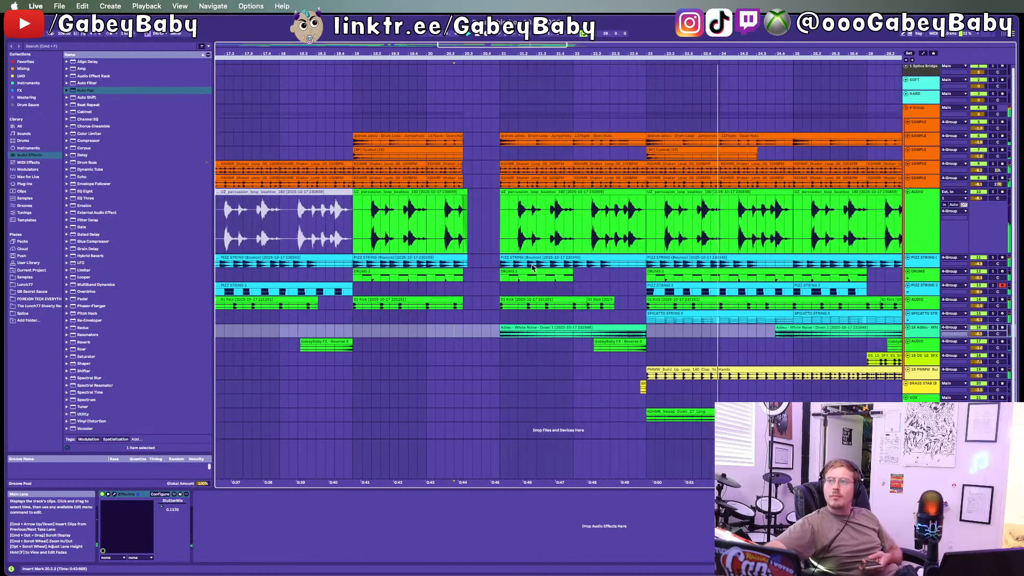
click(614, 225)
scroll(615, 225, up, 5)
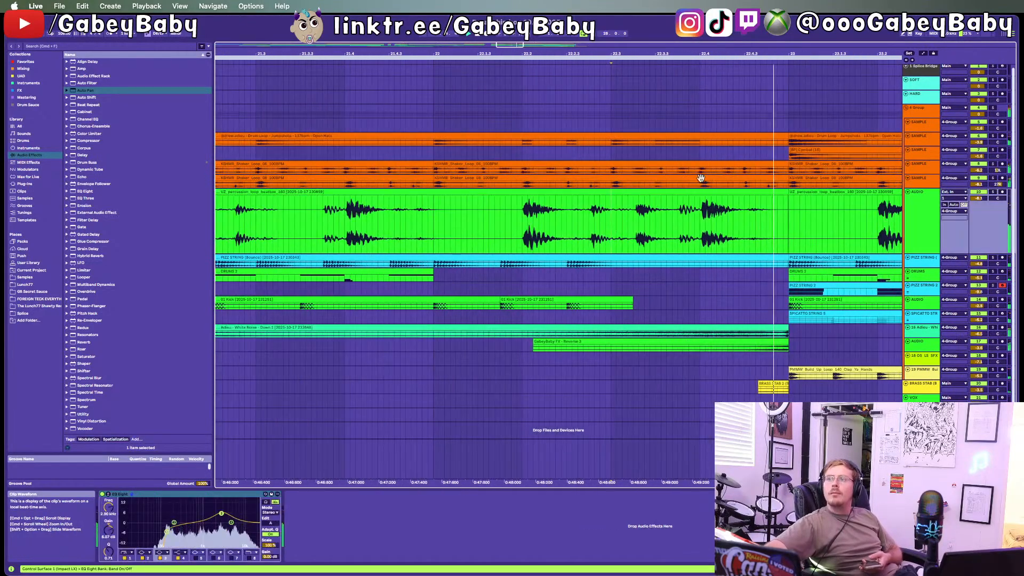
click(783, 177)
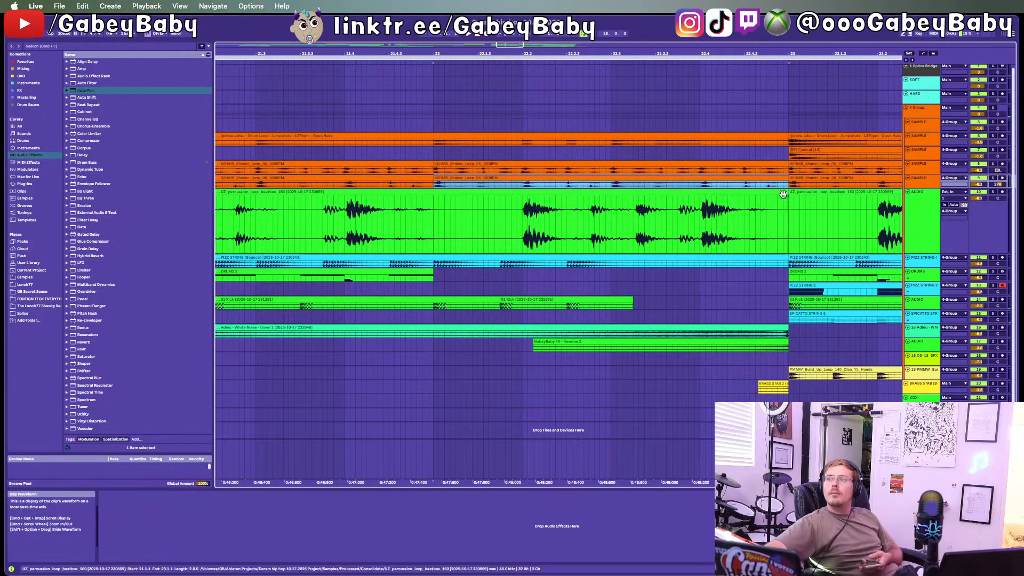
drag(786, 194, 633, 199)
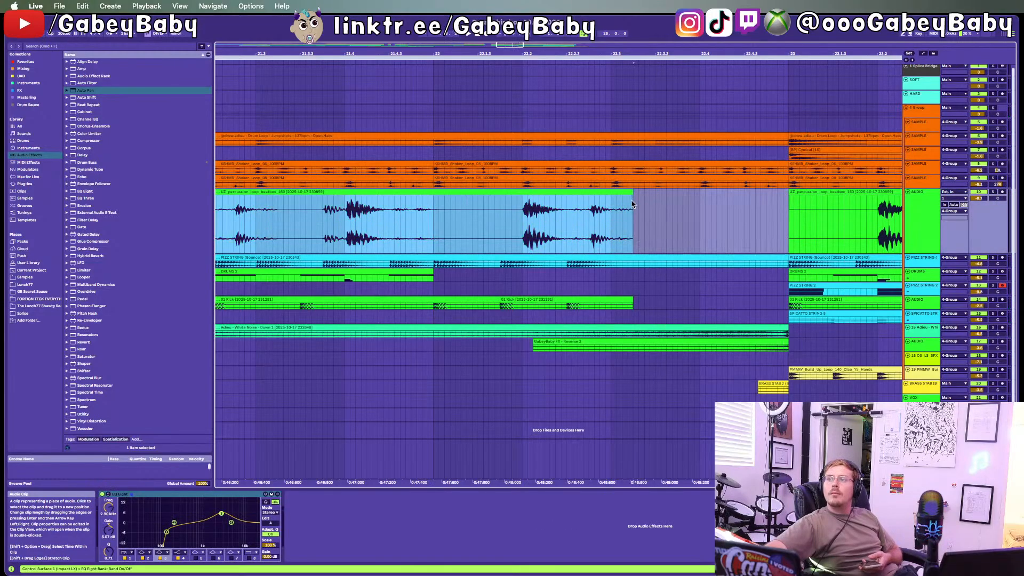
click(476, 235)
key(space)
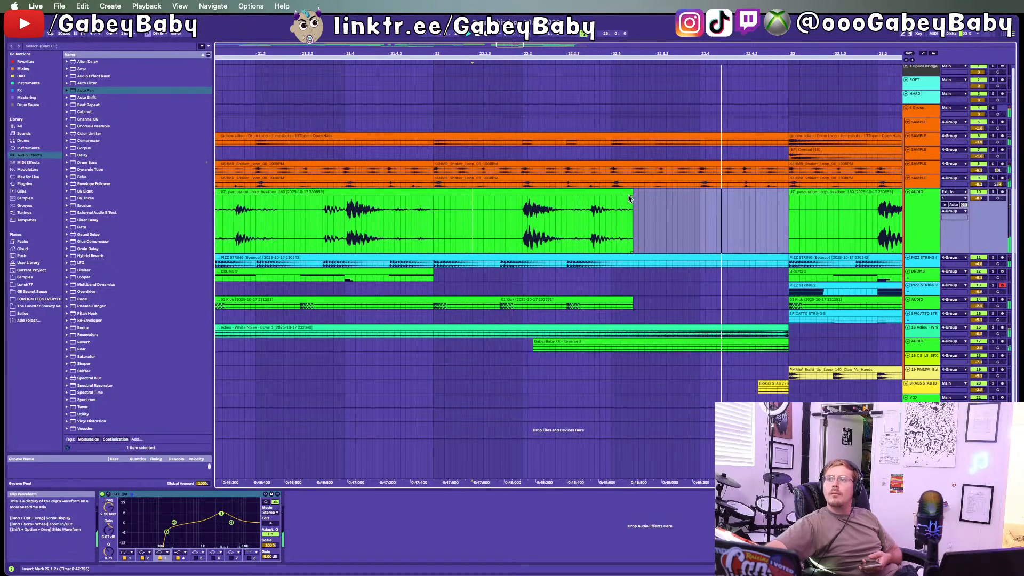
Step: Try a longer ending for the percussion loop before bar 23, set it back to 22.3.2 and replay
mouse_move(633, 195)
mouse_down()
mouse_move(681, 195)
mouse_move(628, 195)
mouse_up()
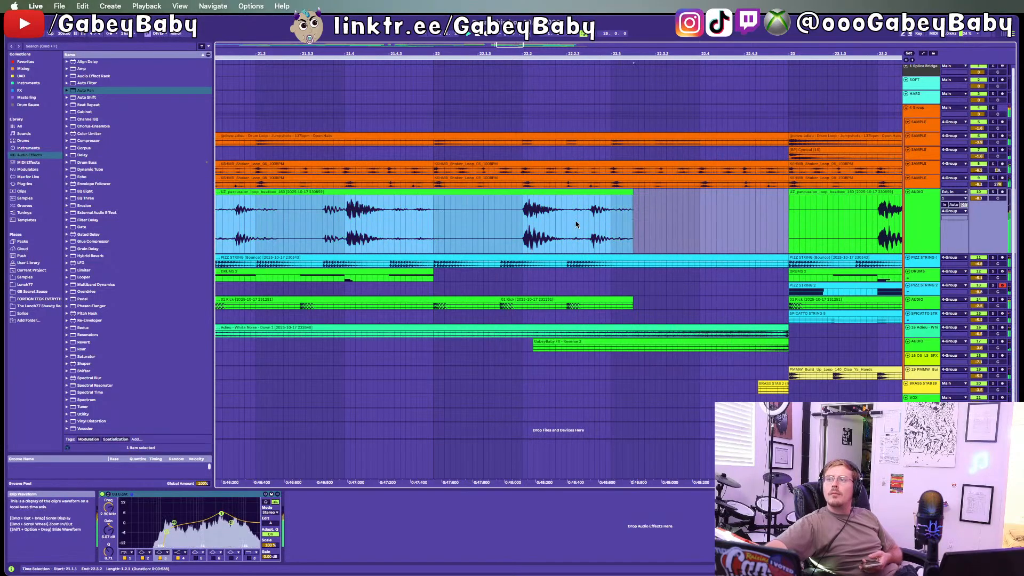
click(577, 223)
key(space)
key(super+z)
click(593, 226)
key(space)
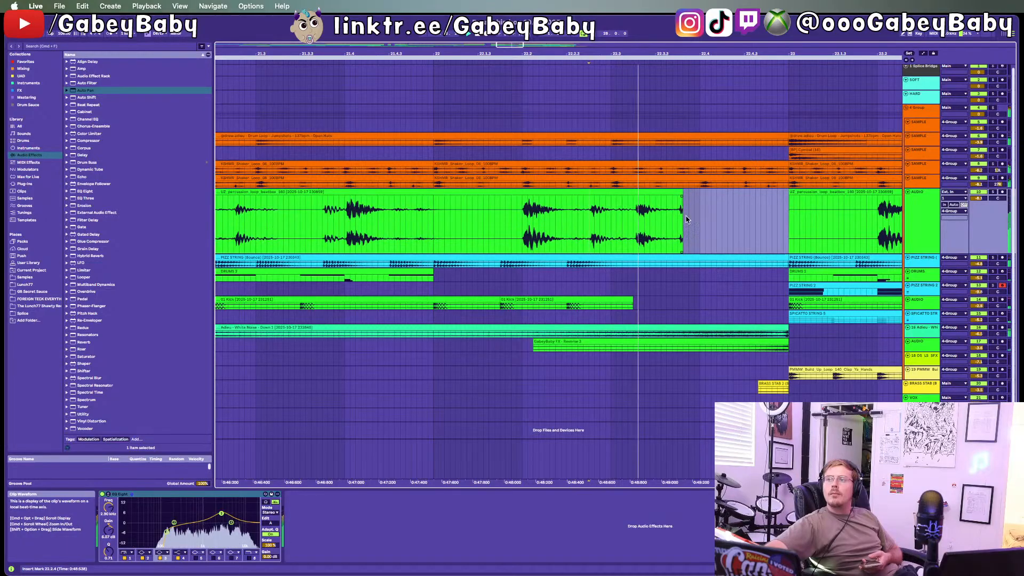
key(space)
drag(680, 196, 630, 211)
click(460, 249)
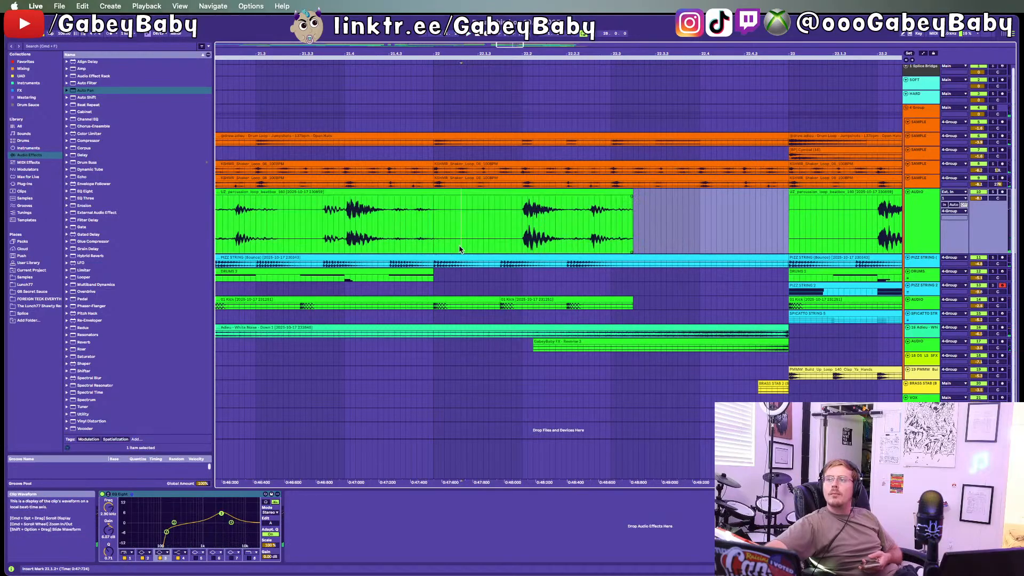
Step: Play through to the end and again from 1.1.1, soloing the bounced PIZZ STRING track and then DRUMS
scroll(459, 252, down, 3)
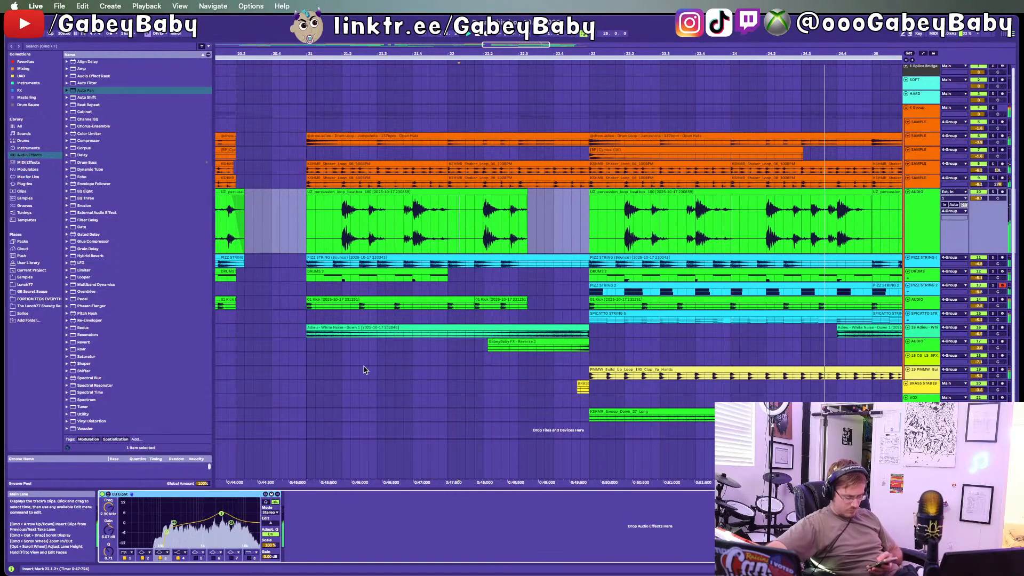
scroll(355, 386, down, 10)
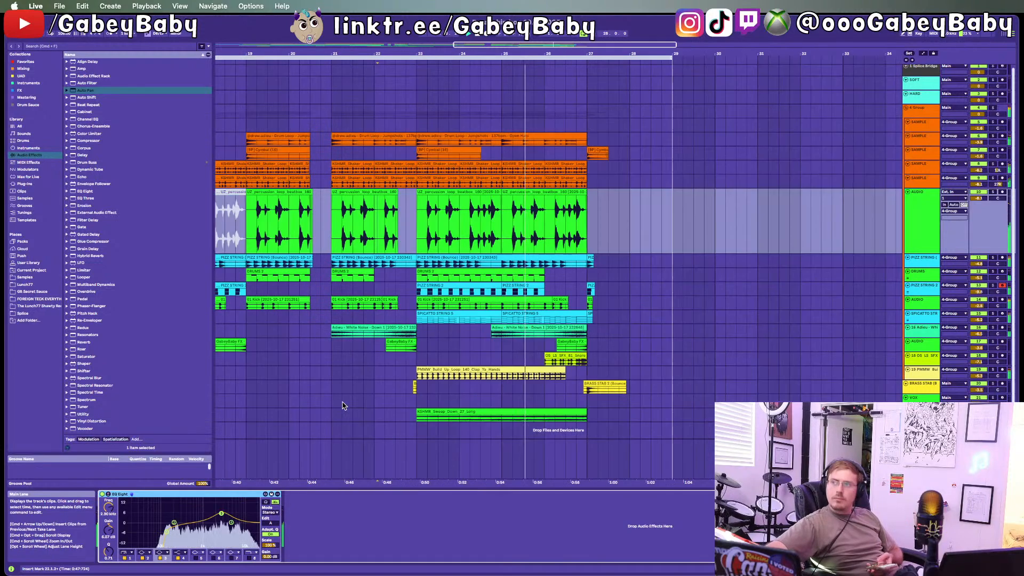
scroll(410, 311, left, 15)
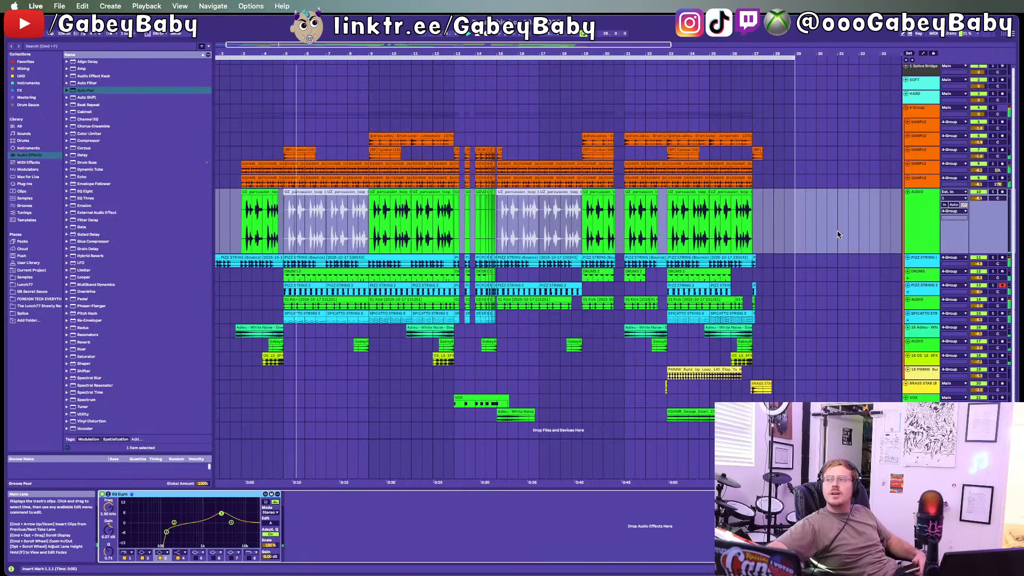
click(992, 258)
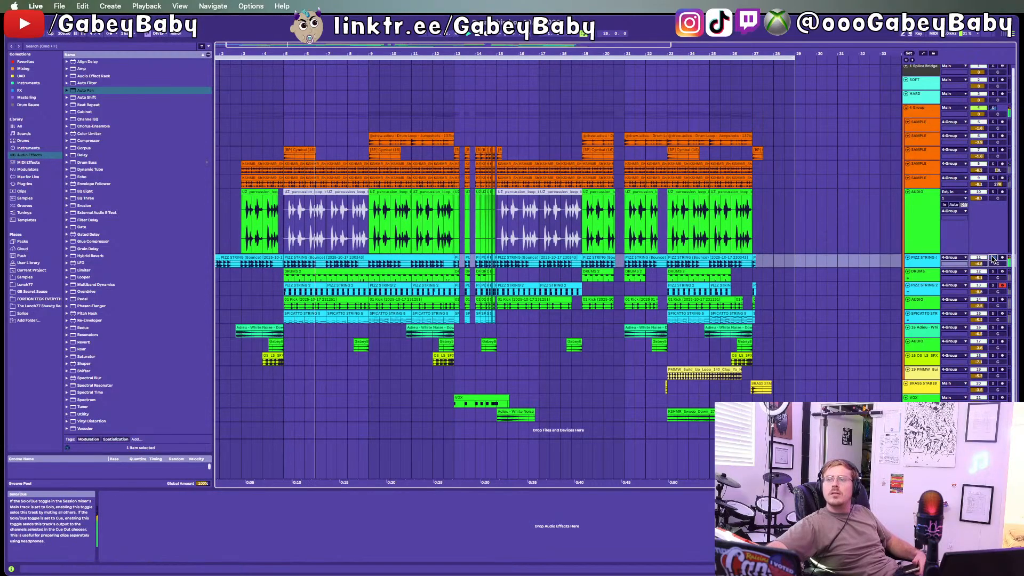
click(993, 272)
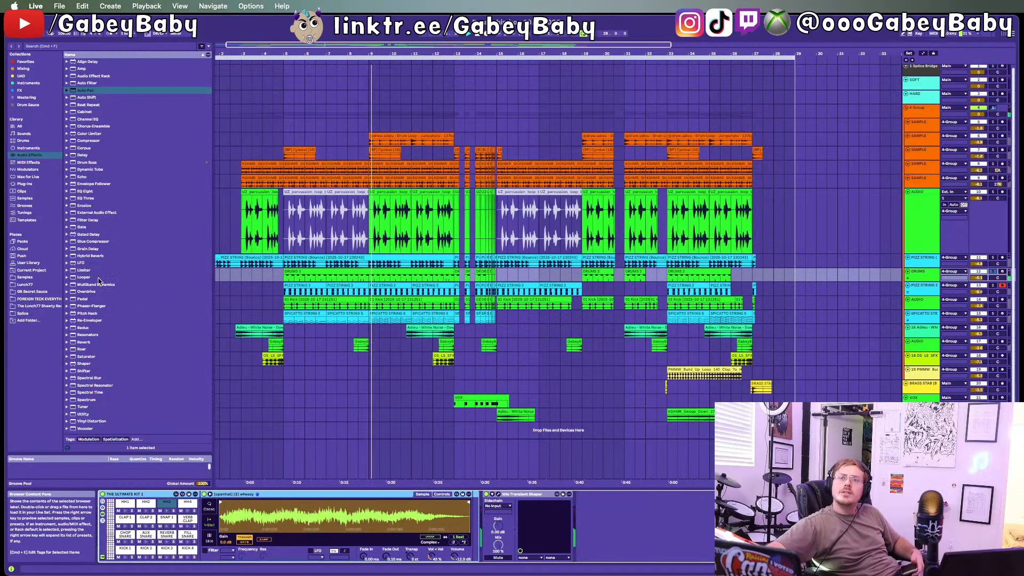
Step: Add an EQ Eight after the Transient Shaper on the DRUMS track and roll off the lows with a band 1 low cut
drag(86, 191, 640, 520)
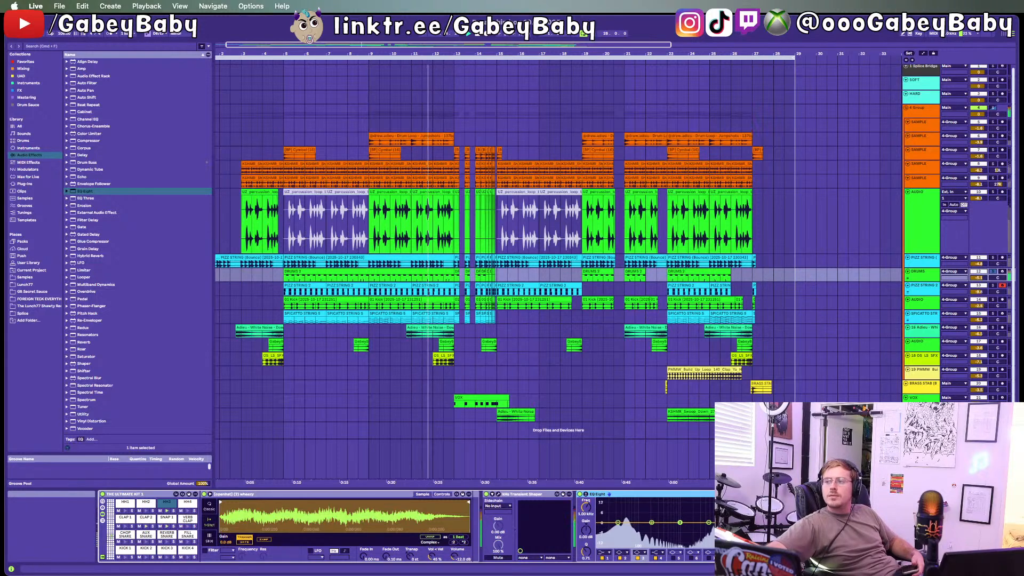
click(605, 552)
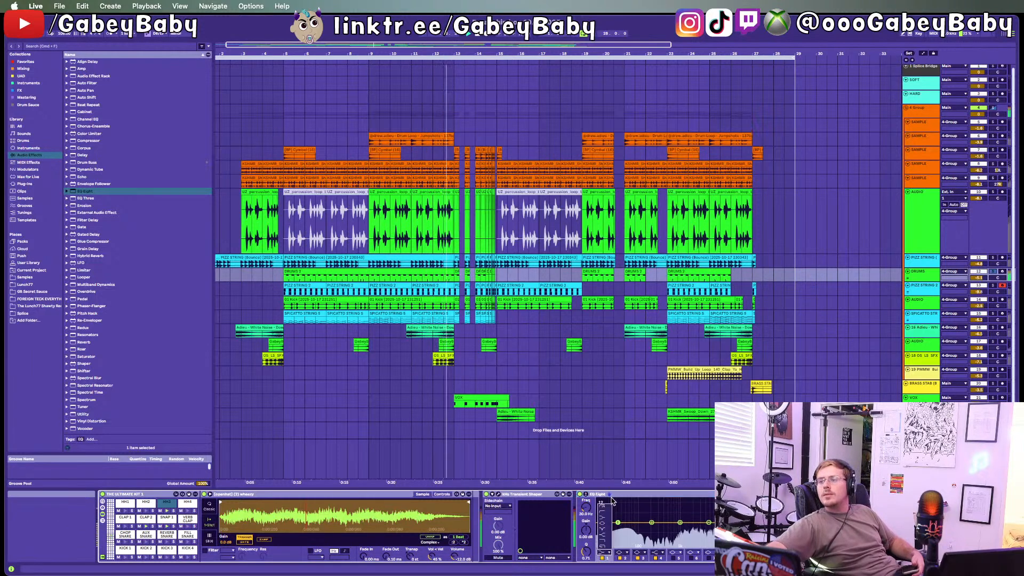
click(608, 507)
drag(617, 530, 646, 529)
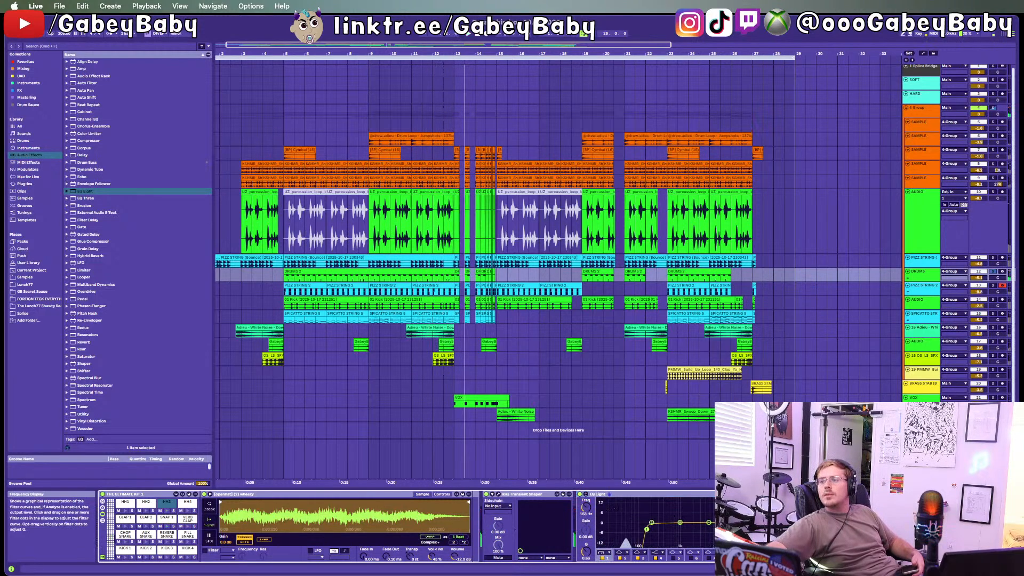
Step: Replay the soloed drums from 5.1.1, raise the EQ Eight low cut's frequency and boost the highs by about 4.3 dB
click(298, 258)
key(space)
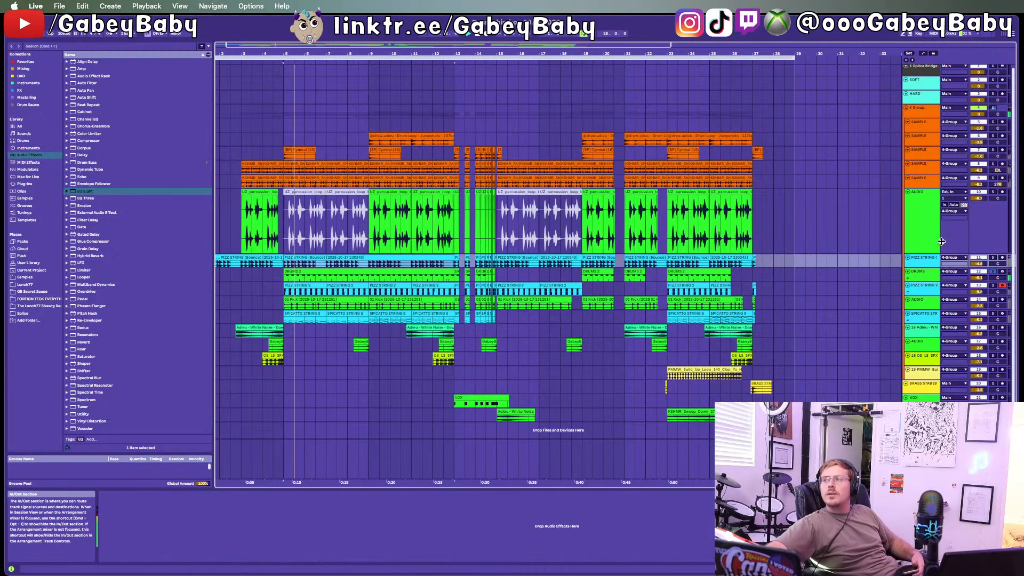
click(926, 272)
drag(646, 530, 657, 532)
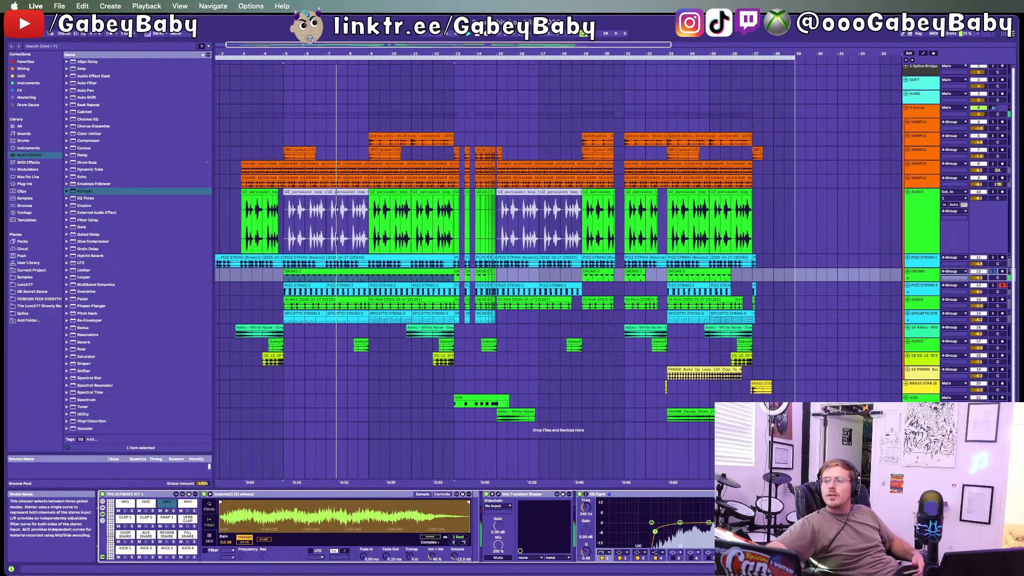
drag(718, 512, 717, 513)
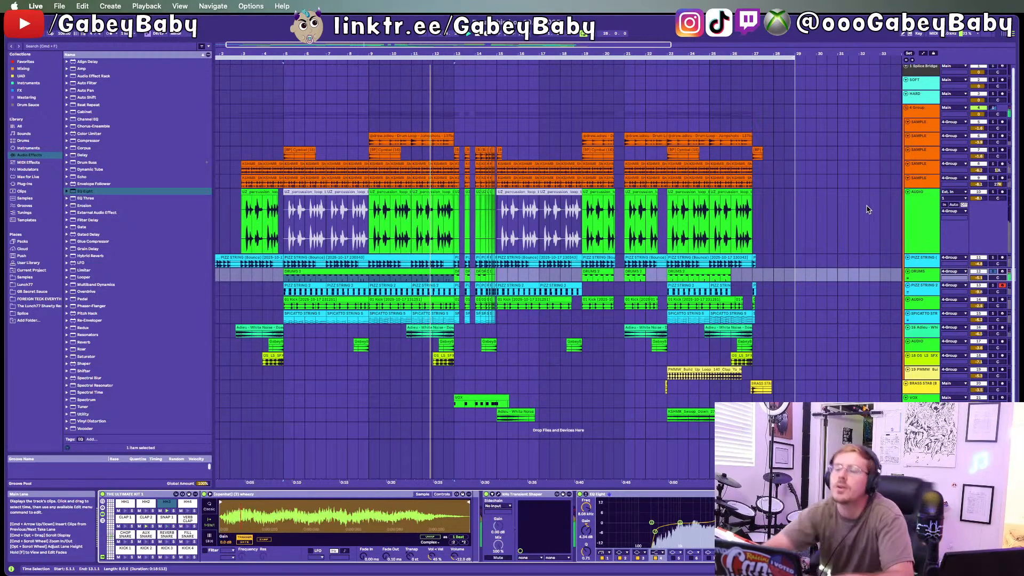
Step: Solo the bounced PIZZ STRING track and adjust its volume in the Session View mixer
click(263, 259)
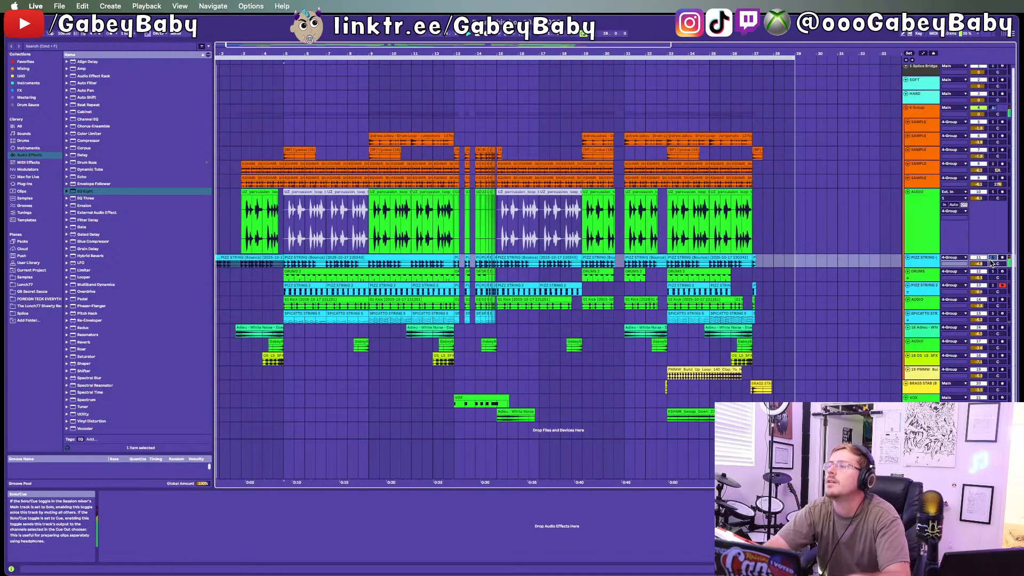
key(Tab)
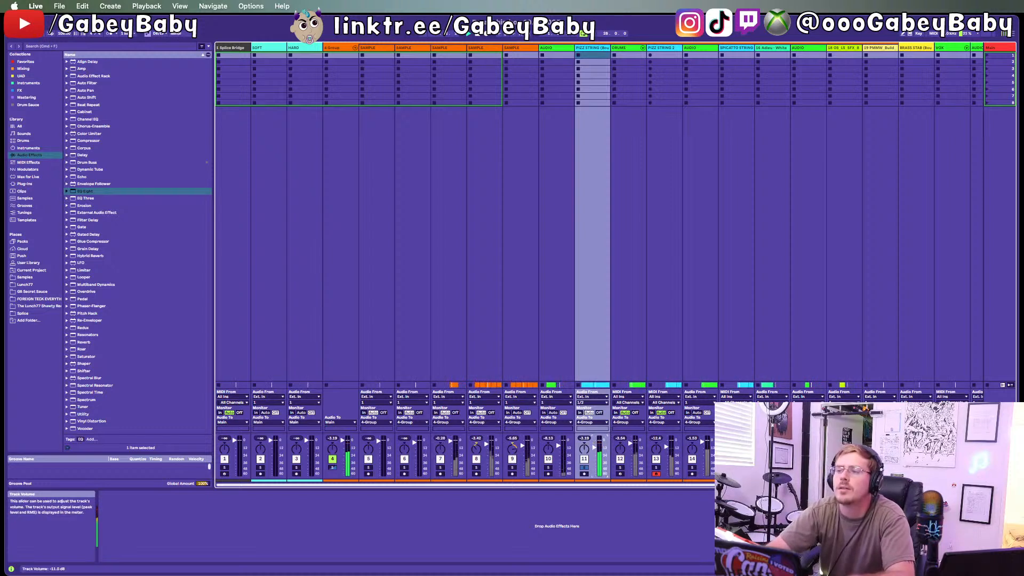
drag(585, 441, 585, 461)
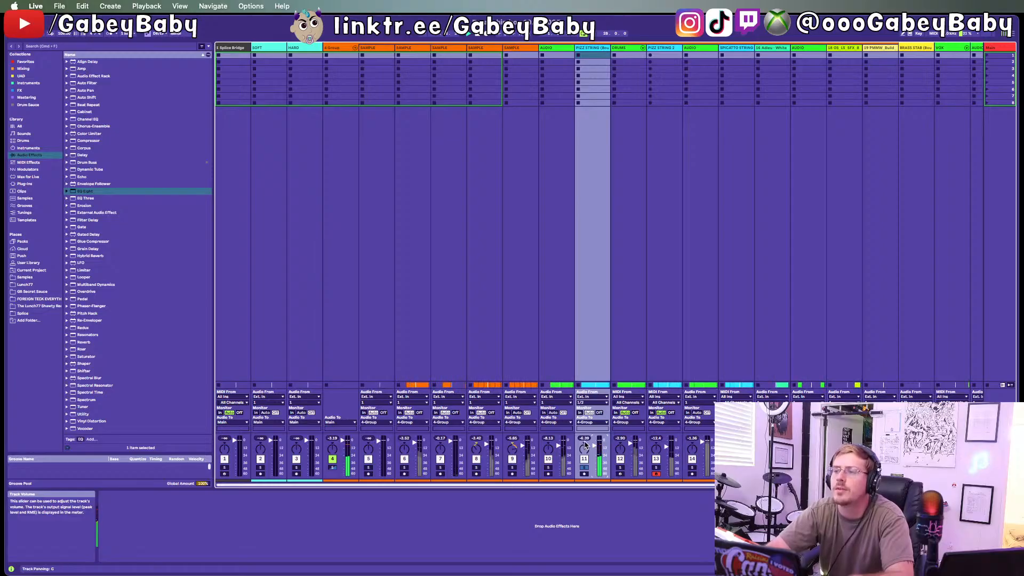
Step: Return to the Arrangement View and enlarge the bounced PIZZ STRING track to show its waveform
key(Tab)
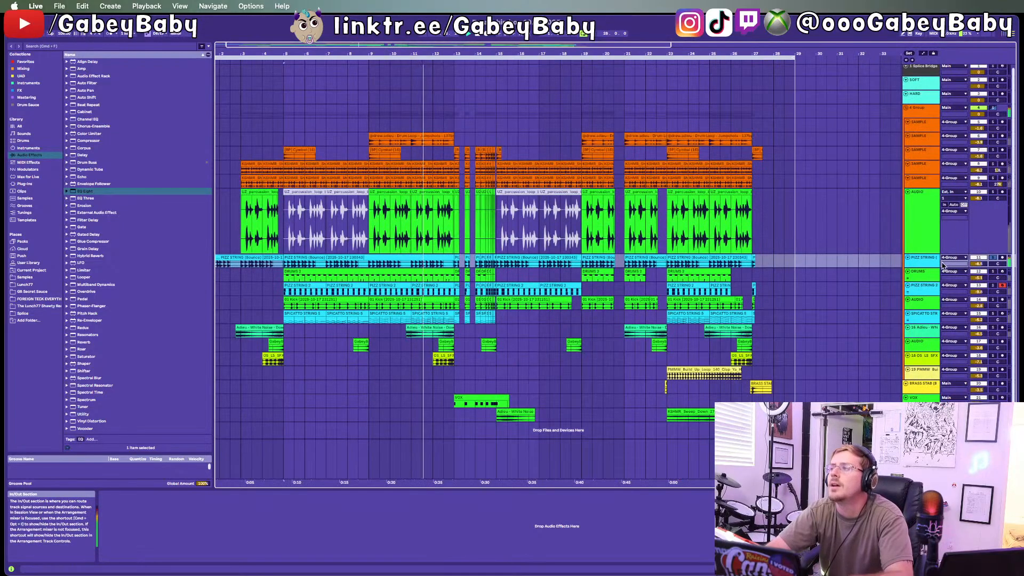
drag(929, 268, 928, 313)
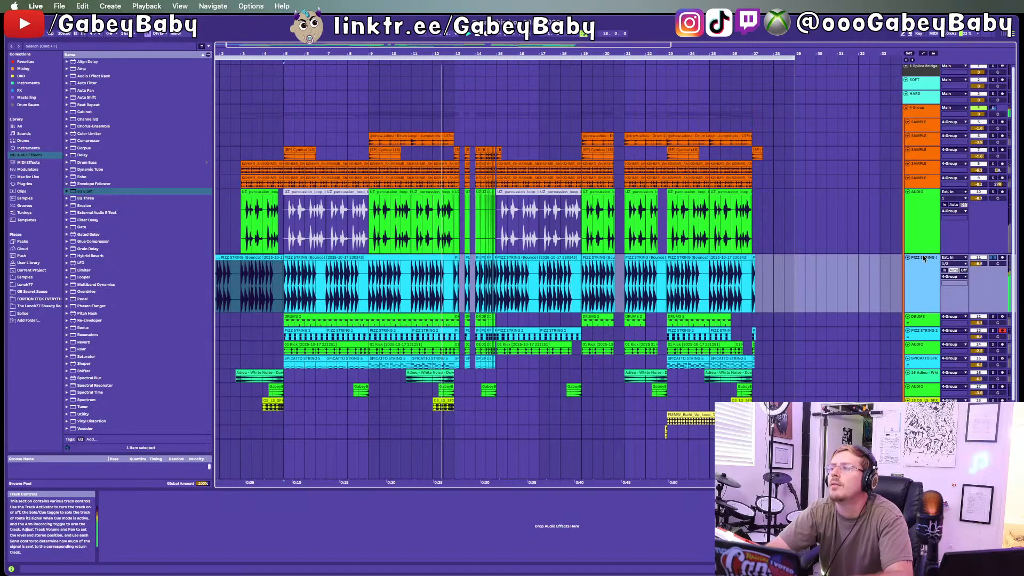
Step: Check the soloed bounced PIZZ STRING track's peak level in the Session View mixer and return to the Arrangement View
click(496, 468)
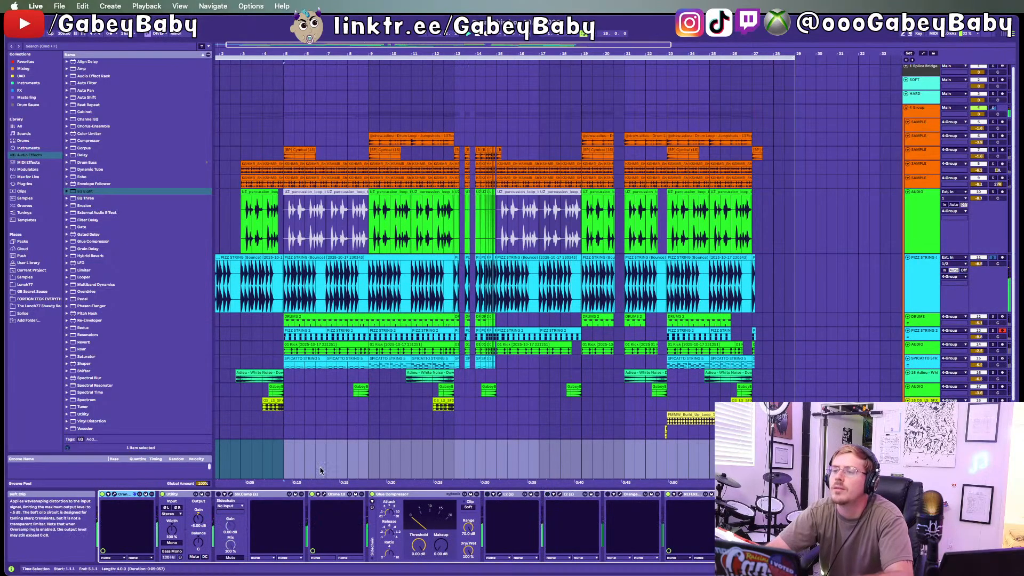
key(Tab)
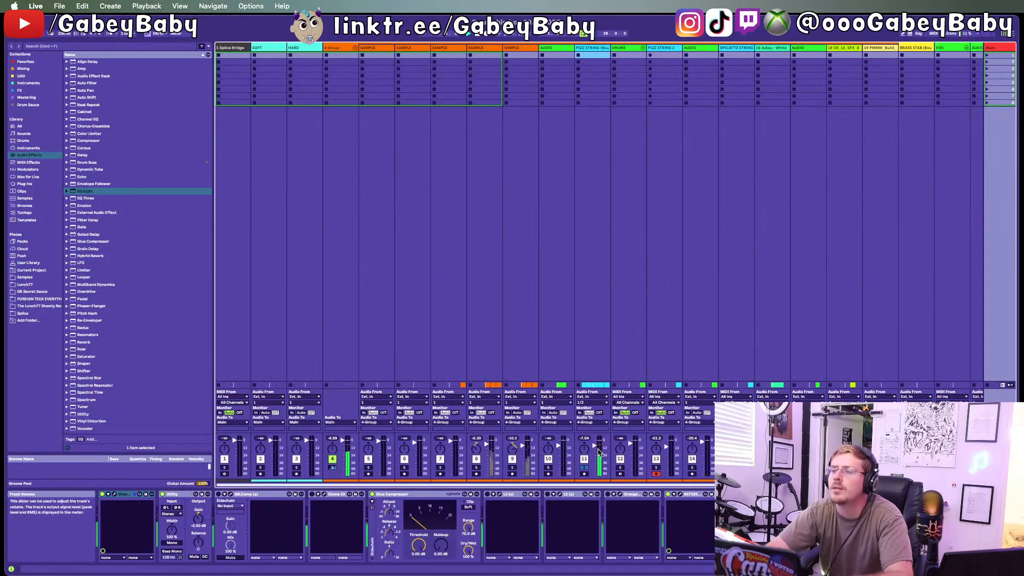
key(Tab)
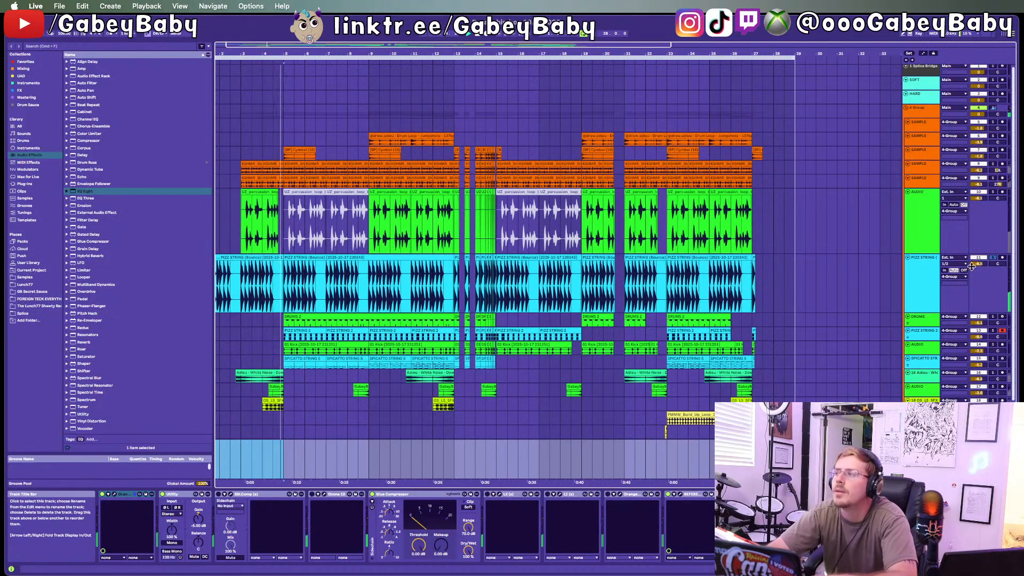
scroll(869, 248, down, 2)
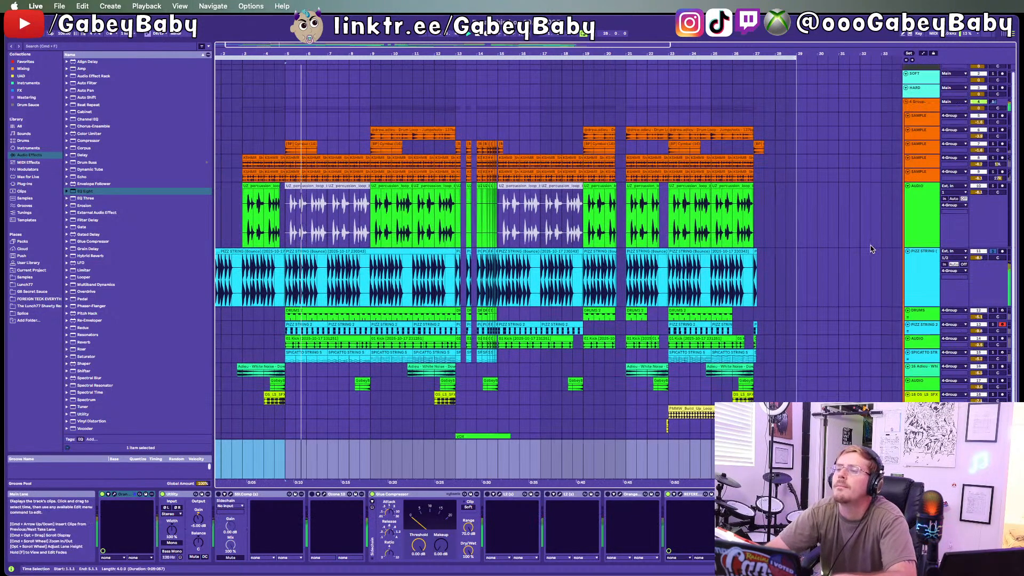
key(Tab)
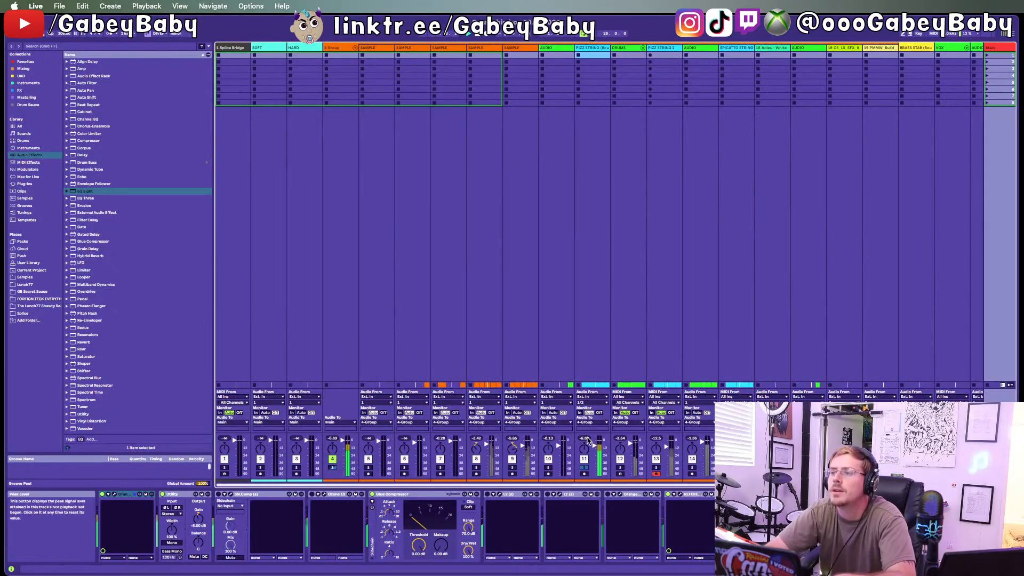
key(Tab)
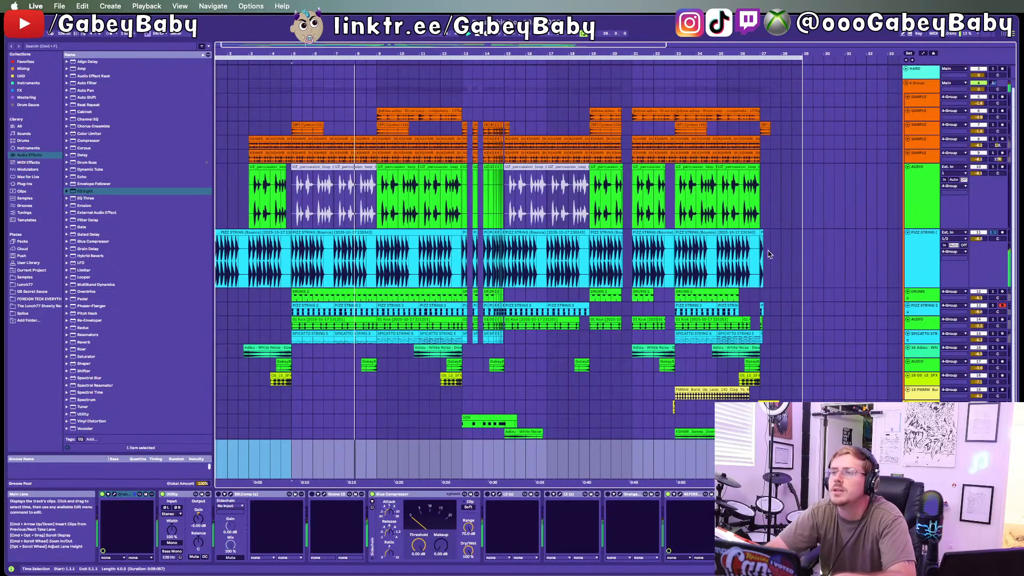
Step: Solo the percussion loop AUDIO track along with the bounced PIZZ STRING and lower its volume, checking its level in the Session View mixer
click(992, 170)
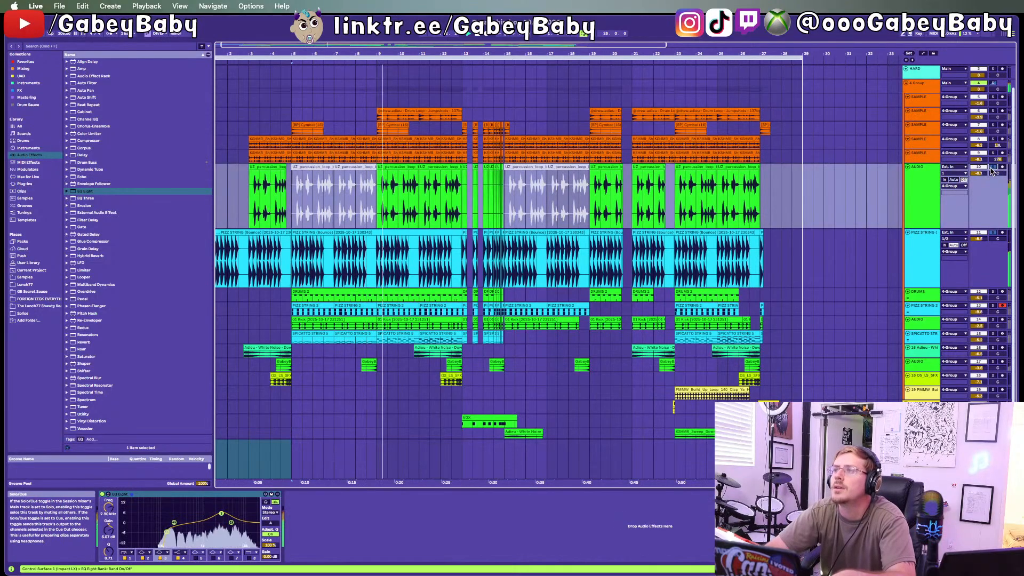
drag(978, 173, 978, 183)
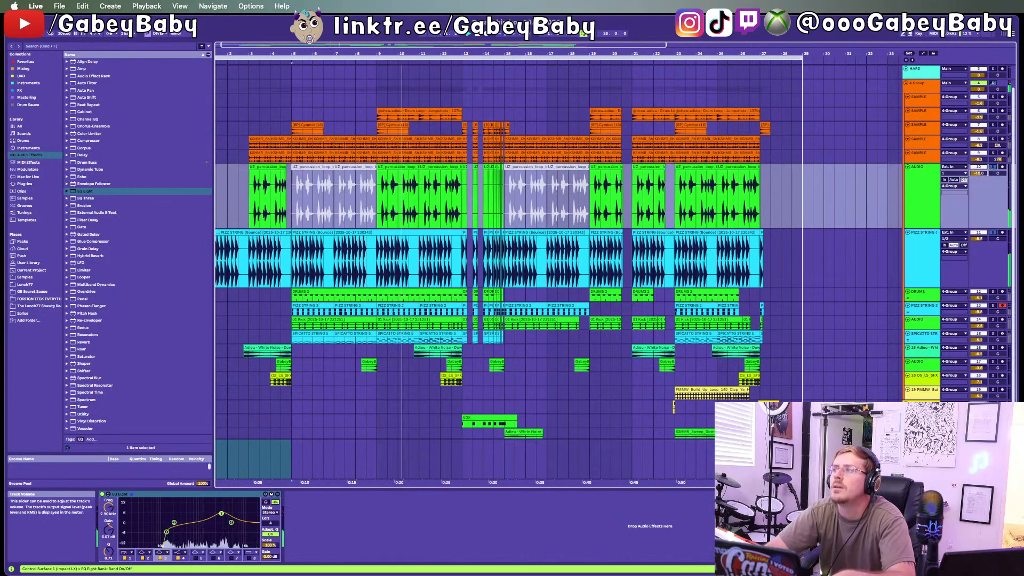
key(Tab)
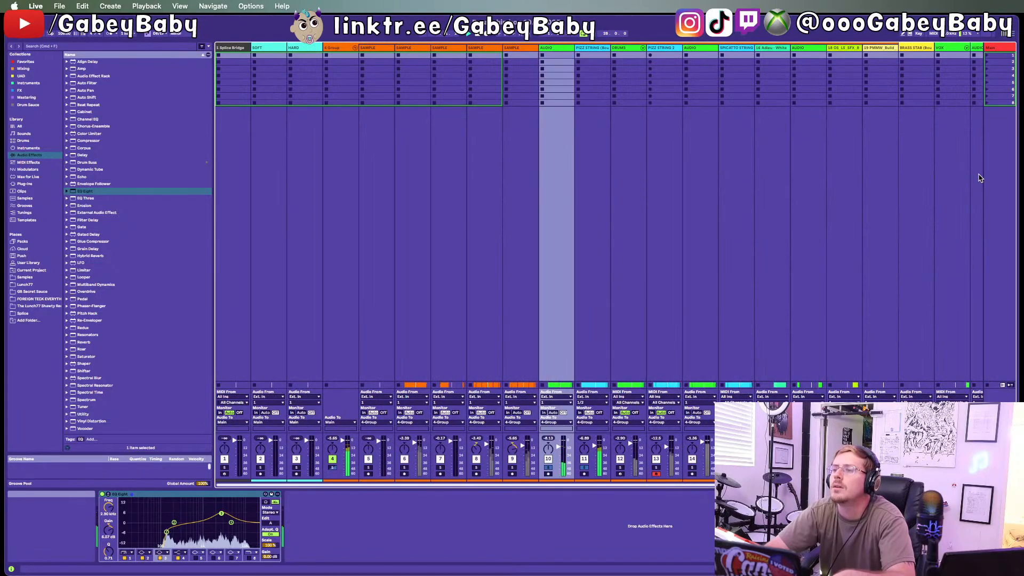
click(978, 178)
key(Tab)
key(Tab)
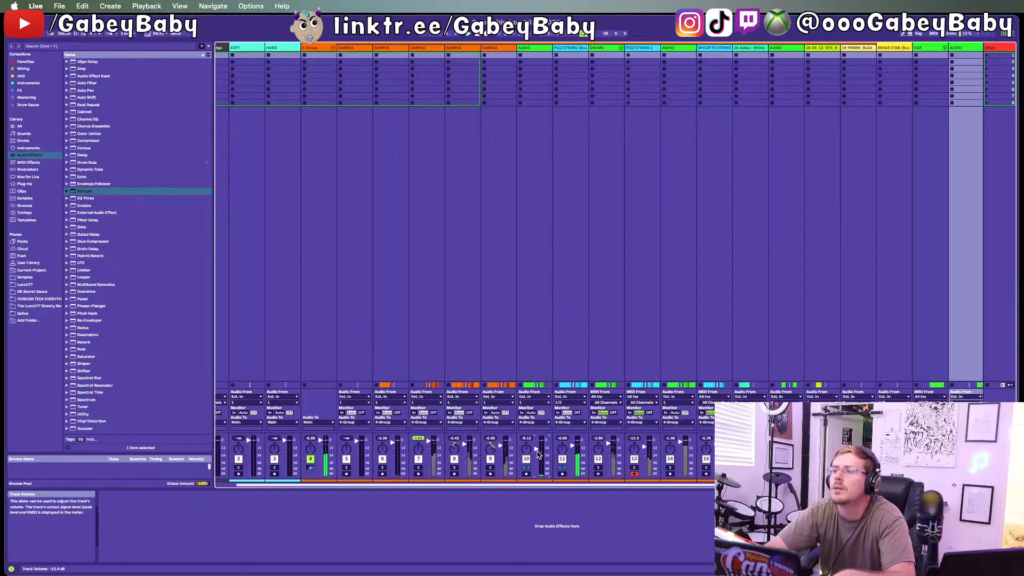
key(Tab)
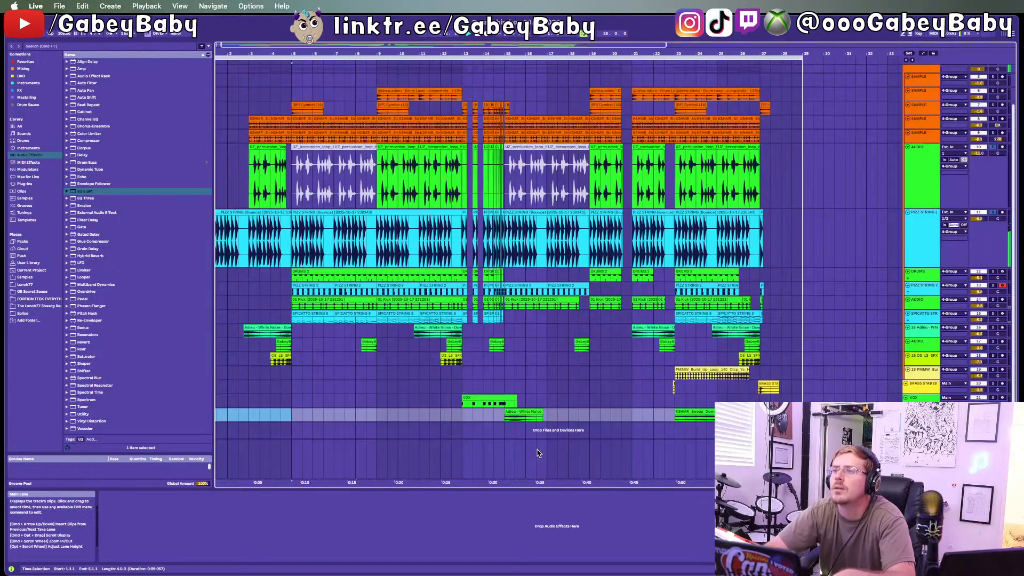
Step: Loop playback over the last two percussion loop clips, from bar 23 to bar 27
click(756, 142)
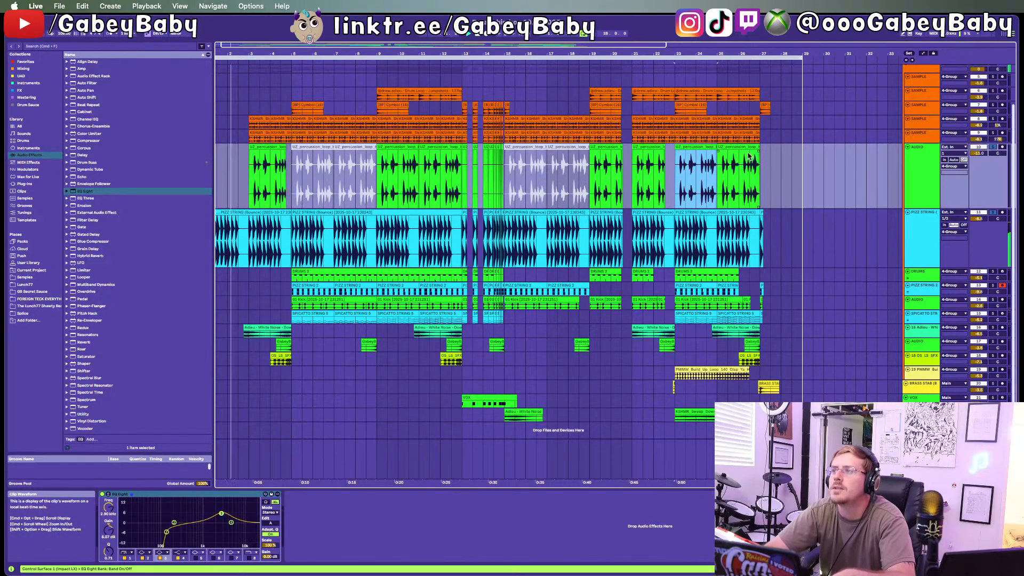
click(749, 147)
key(super+l)
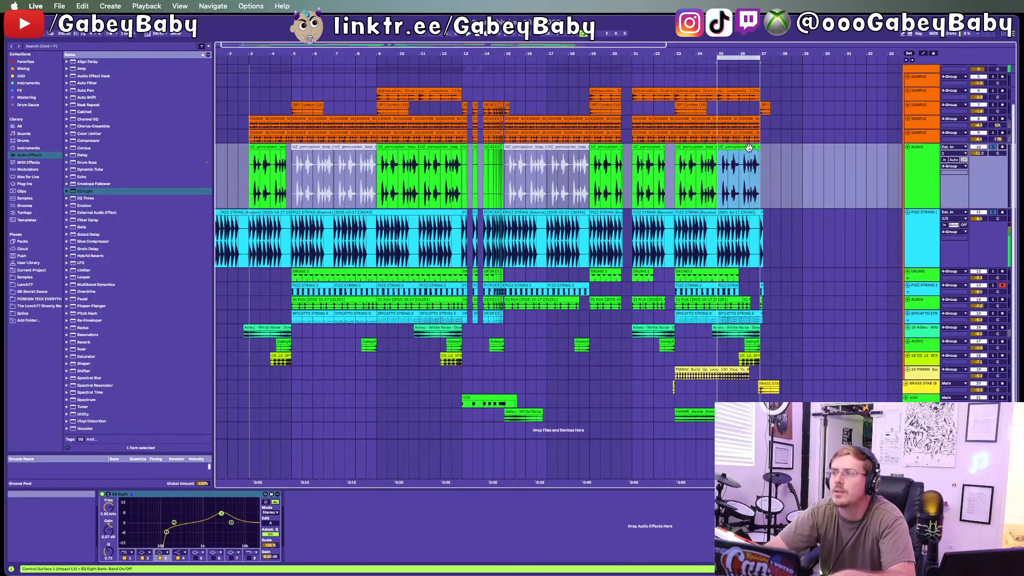
drag(717, 58, 675, 58)
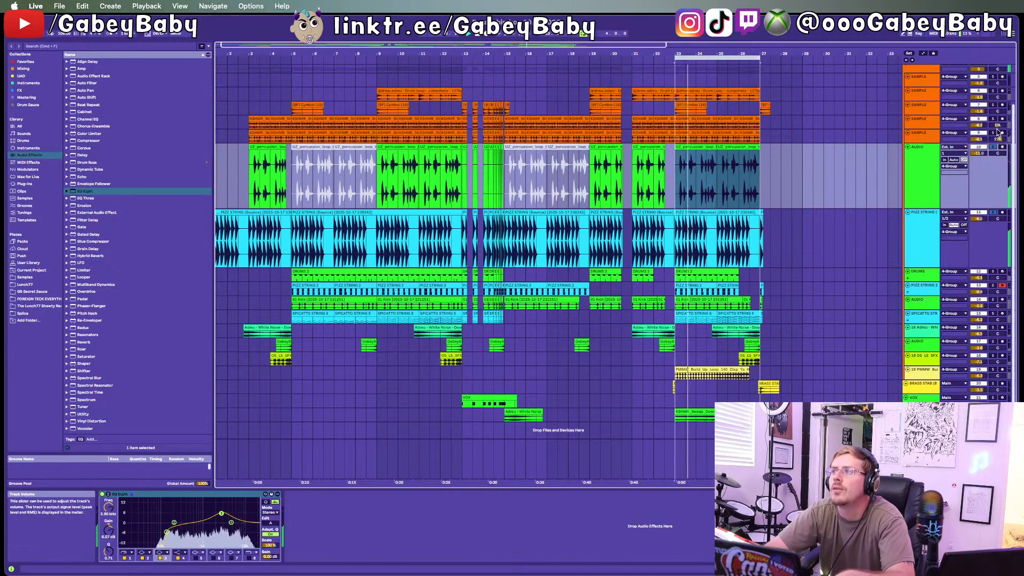
Step: Solo the track 9 SAMPLE and shape it with an EQ Eight that cuts the lows and boosts the highs by about 4.3 dB
click(938, 137)
key(Tab)
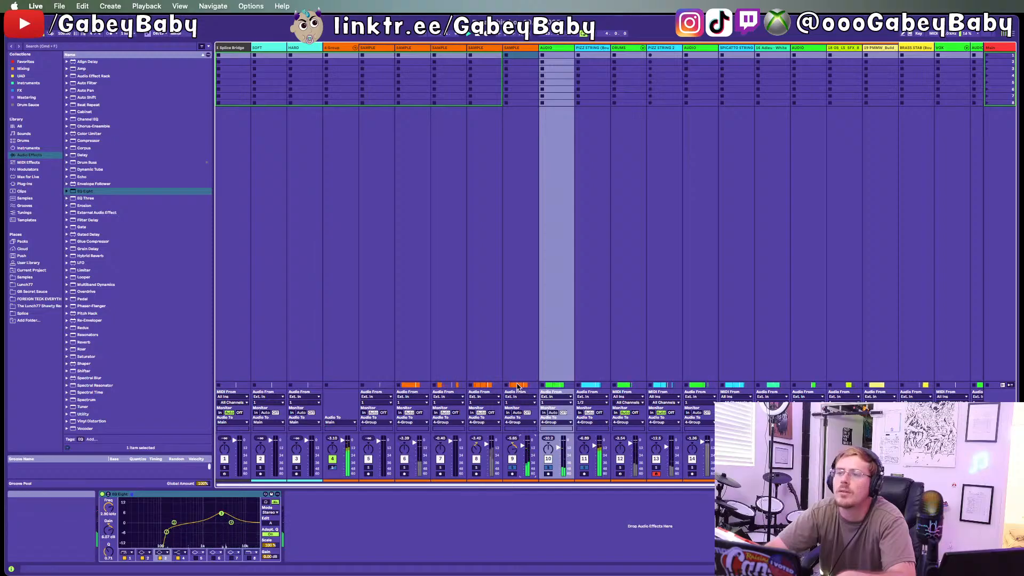
click(517, 386)
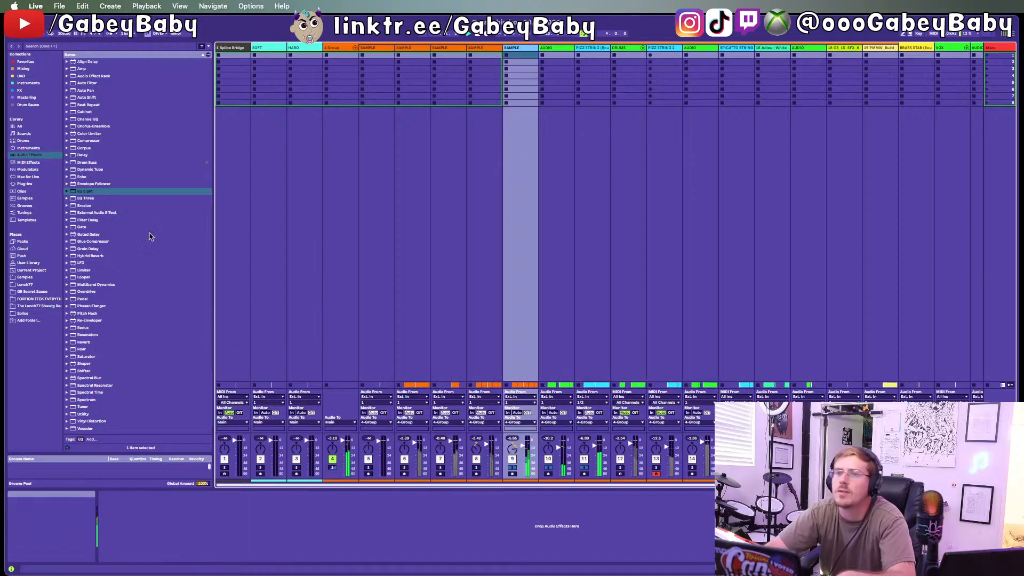
drag(85, 191, 477, 371)
drag(520, 452, 518, 453)
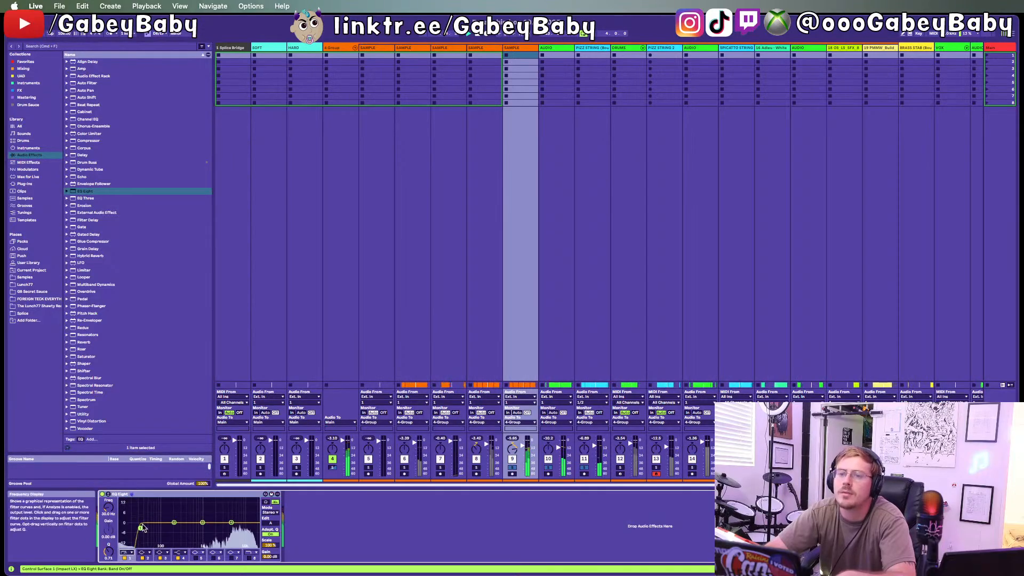
drag(169, 528, 183, 532)
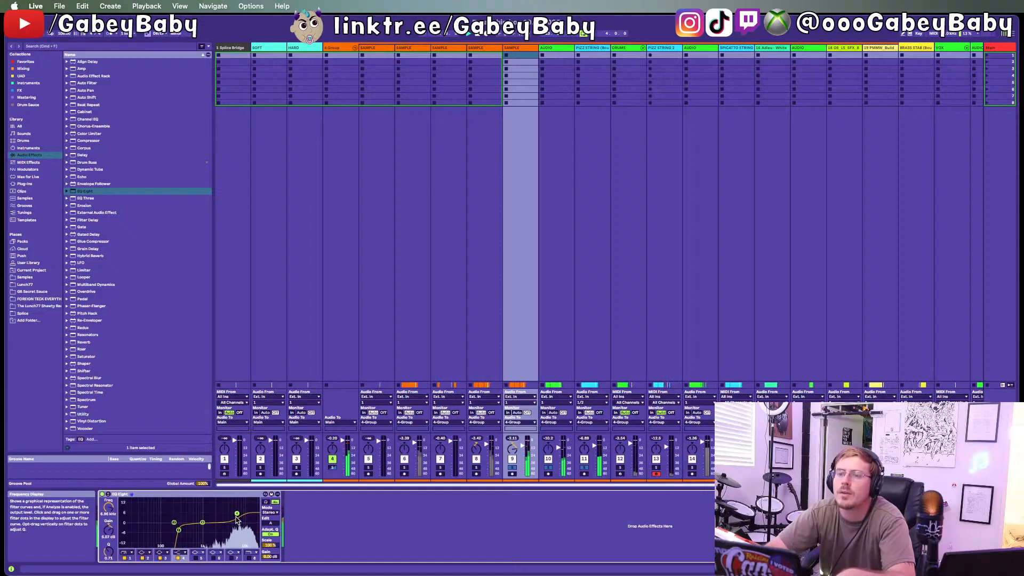
drag(237, 515, 241, 514)
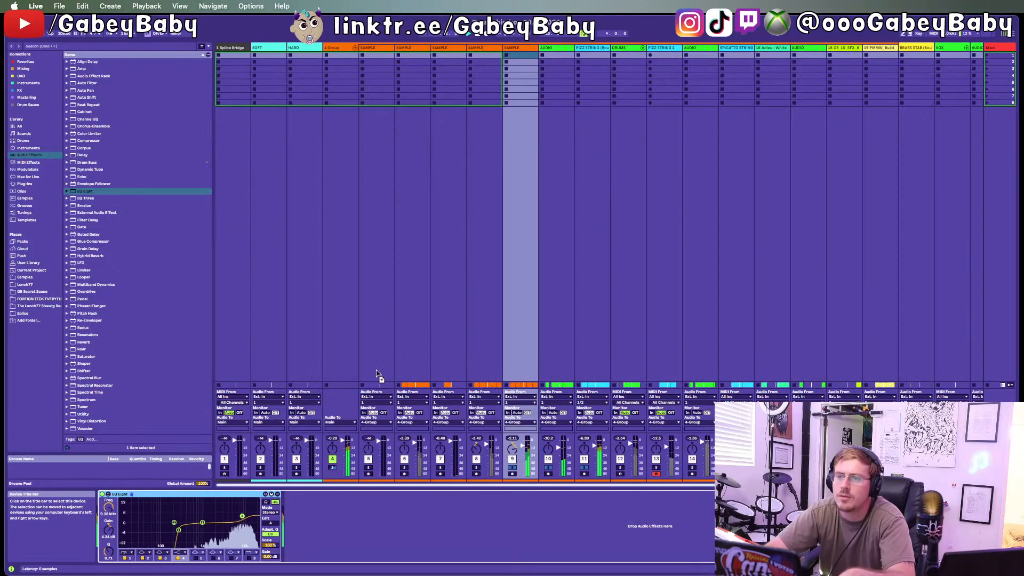
Step: Copy track 9's EQ Eight to the track 8 SAMPLE, soften its low cut, and adjust the soloed track's volume
click(483, 441)
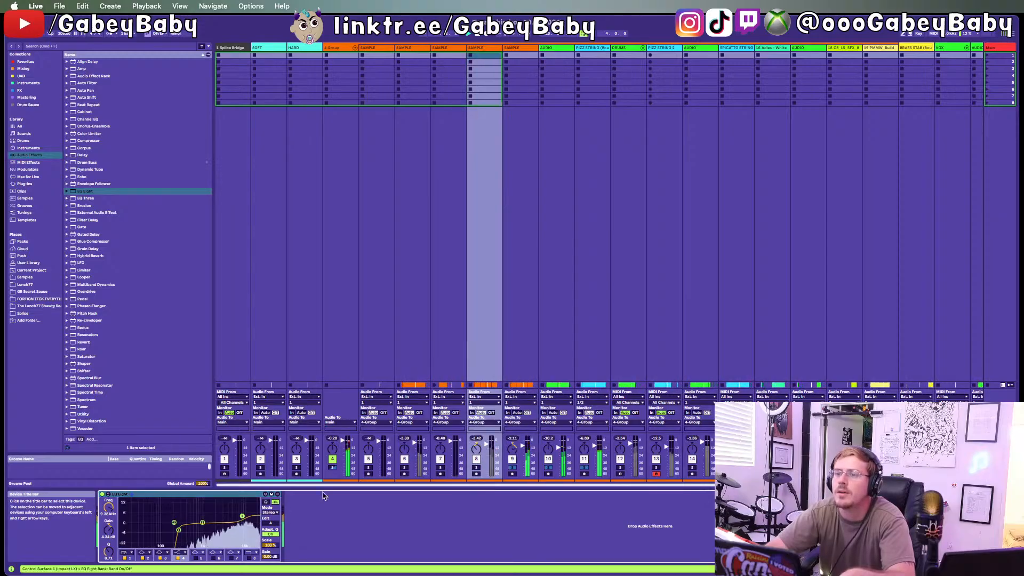
drag(178, 531, 178, 535)
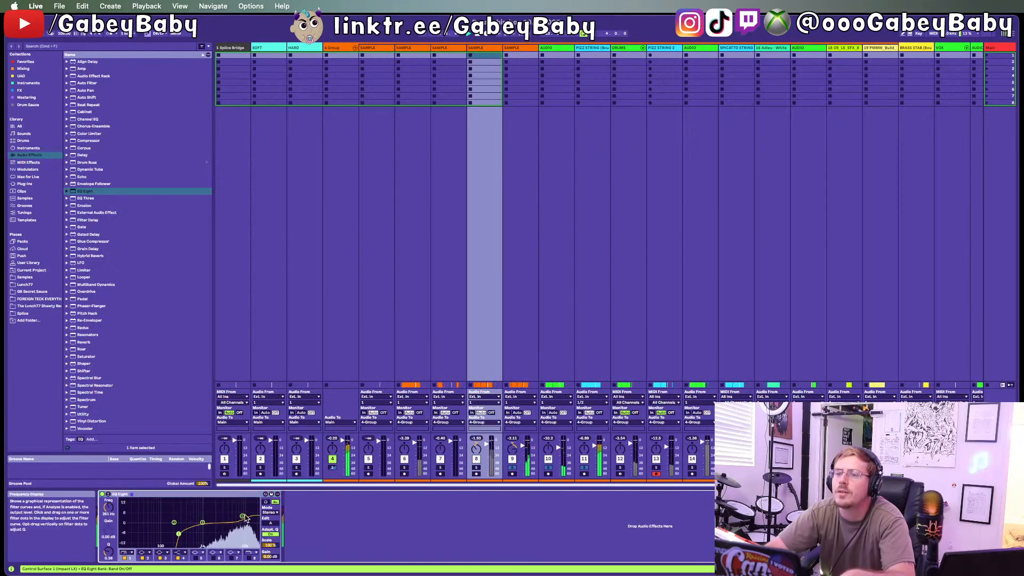
click(476, 468)
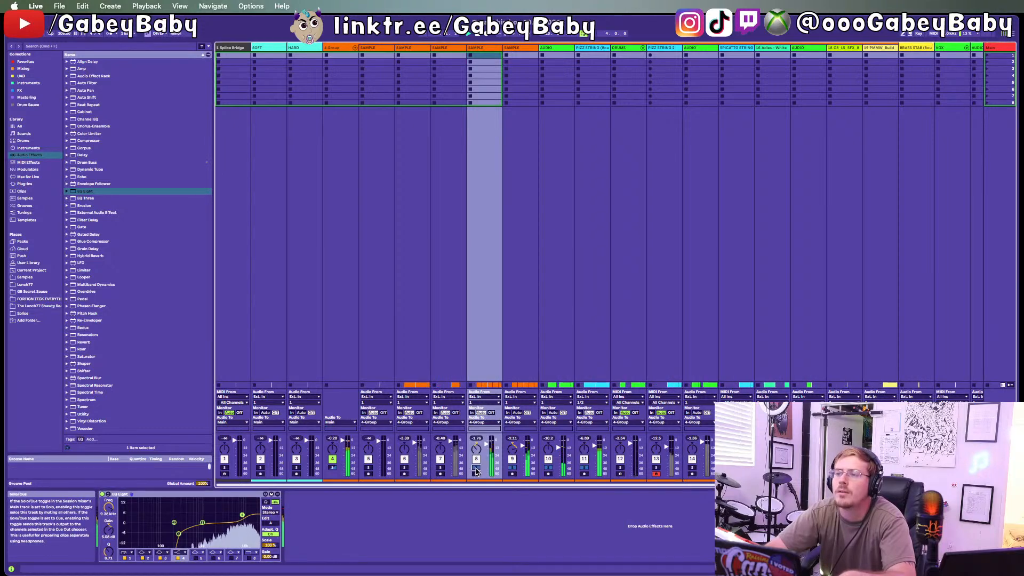
drag(491, 462, 491, 461)
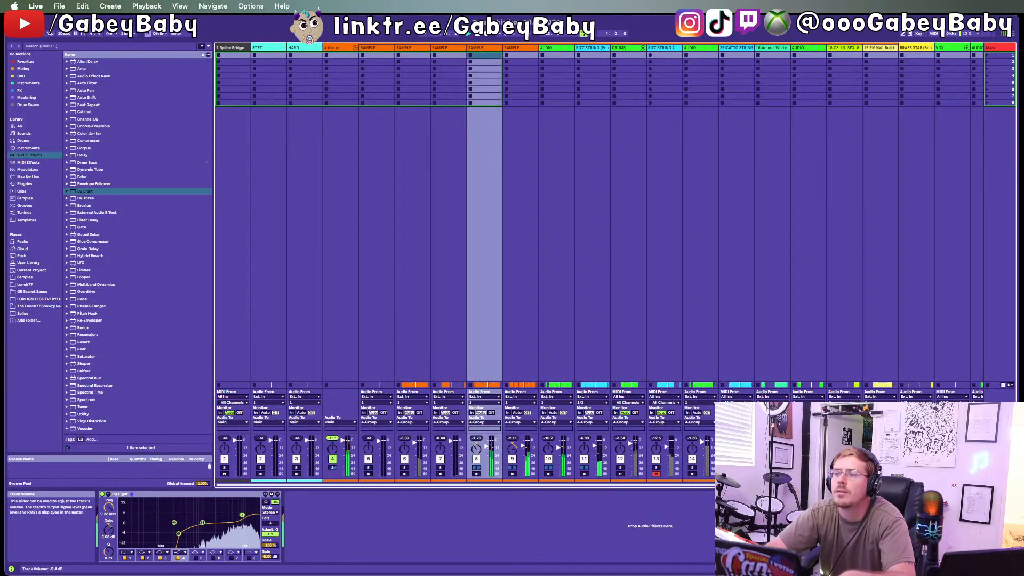
Step: Solo the SAMPLE tracks 6 and 7 and balance their volumes, resetting track 6's peak level
click(404, 468)
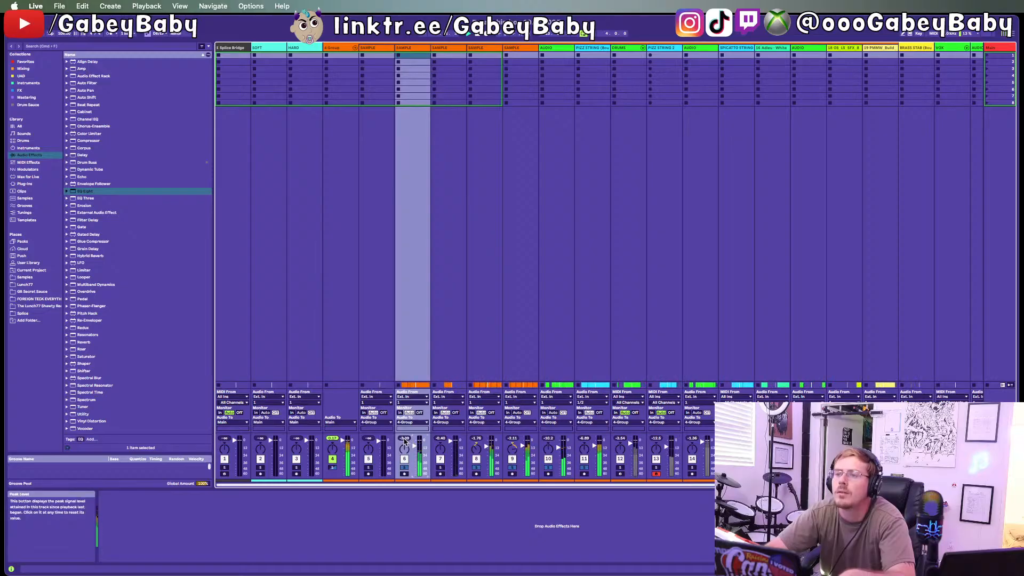
key(Tab)
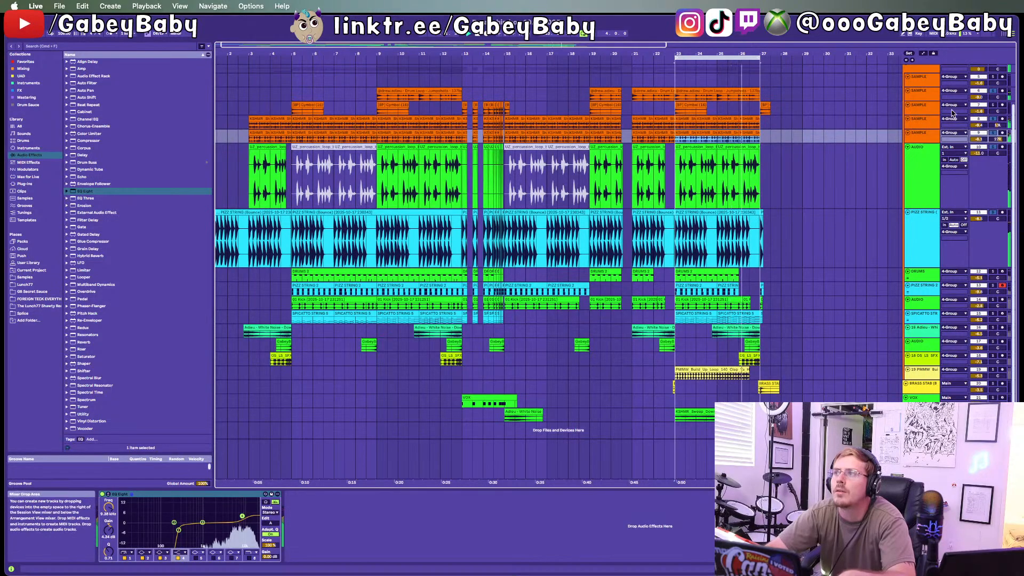
click(980, 112)
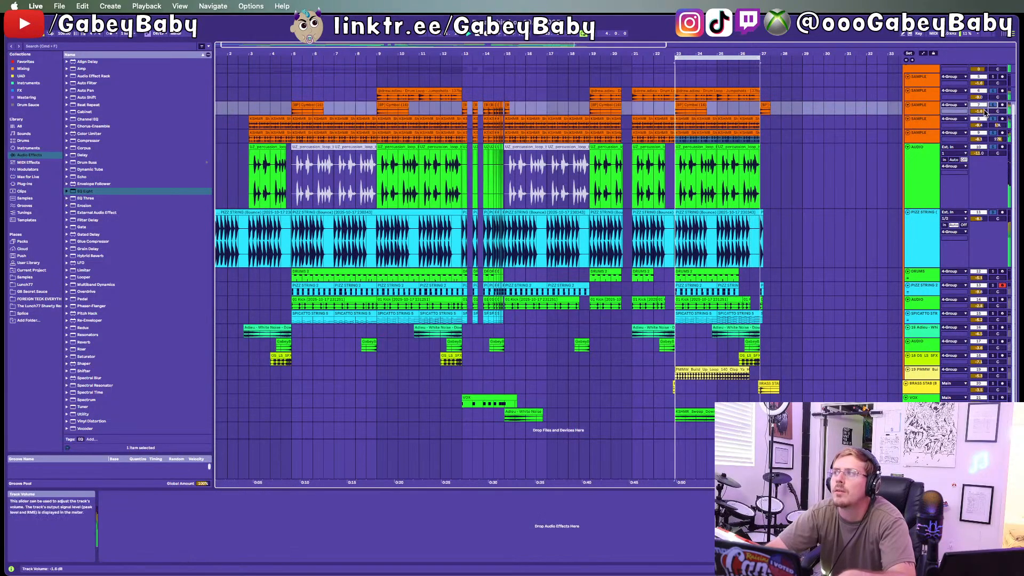
key(Tab)
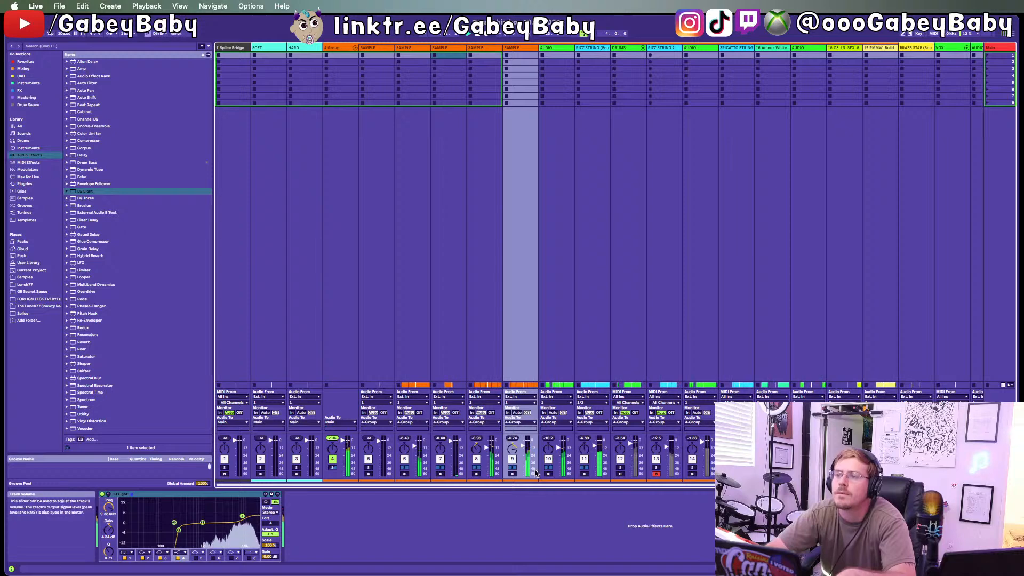
click(408, 438)
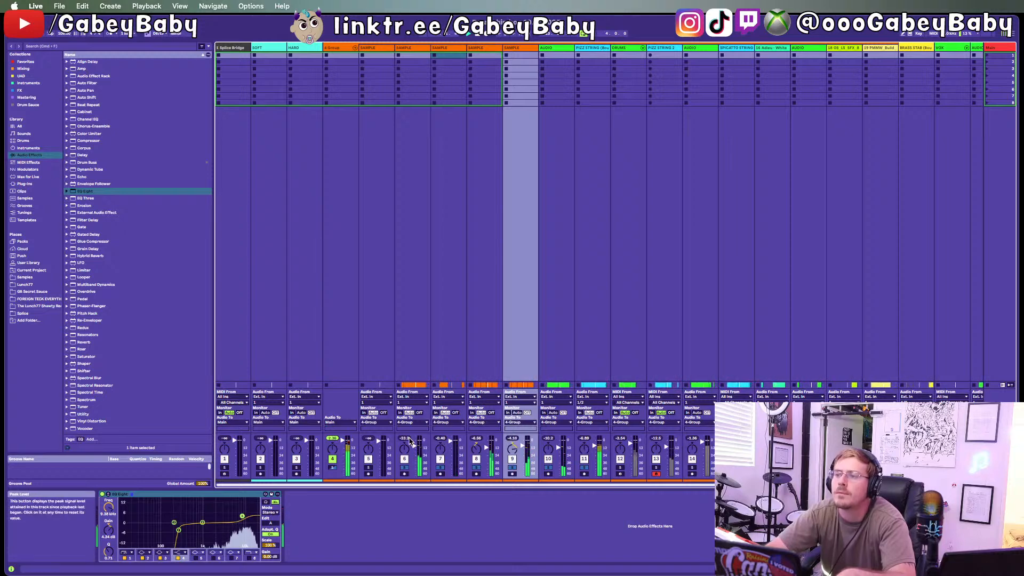
Step: Bring the PIZZ STRING 2, DRUMS and white noise tracks into the solo mix and adjust the DRUMS volume
scroll(533, 448, right, 2)
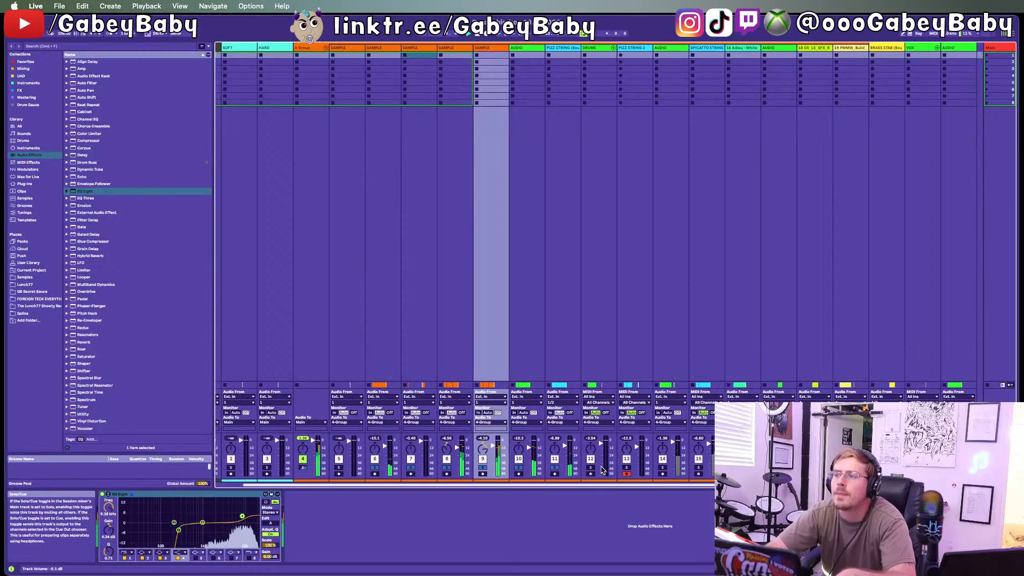
click(627, 468)
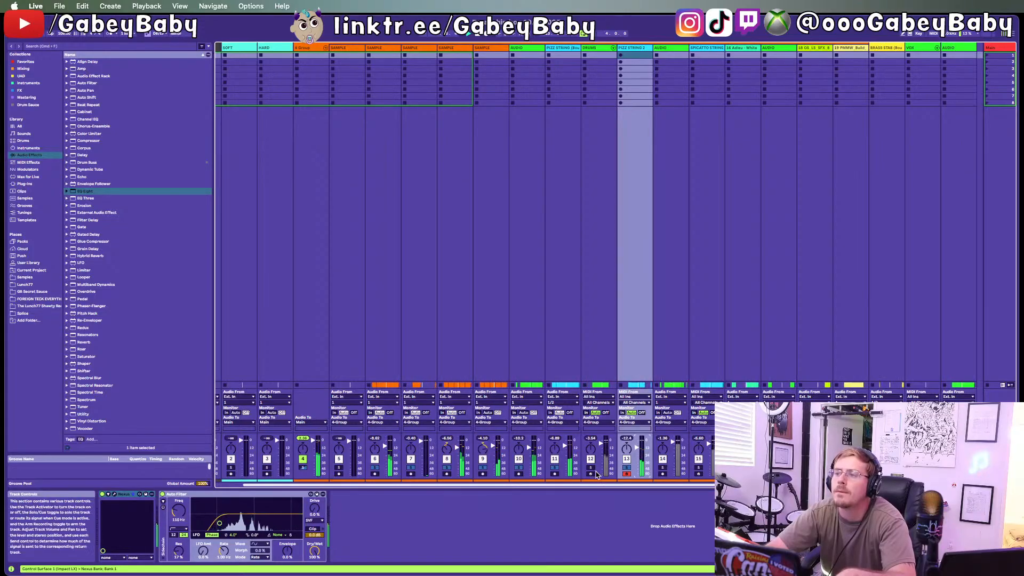
click(601, 444)
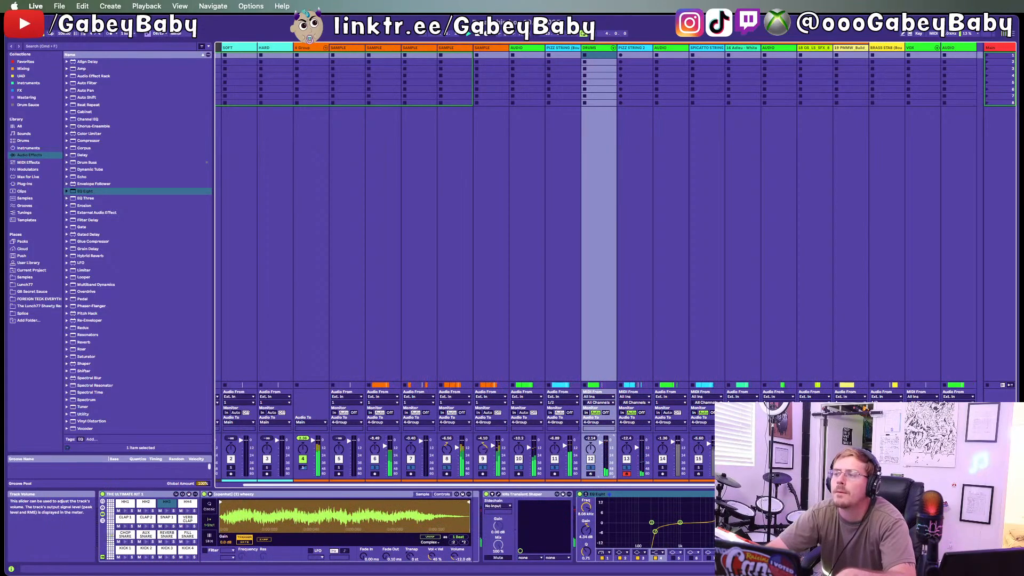
click(734, 468)
scroll(734, 468, right, 1)
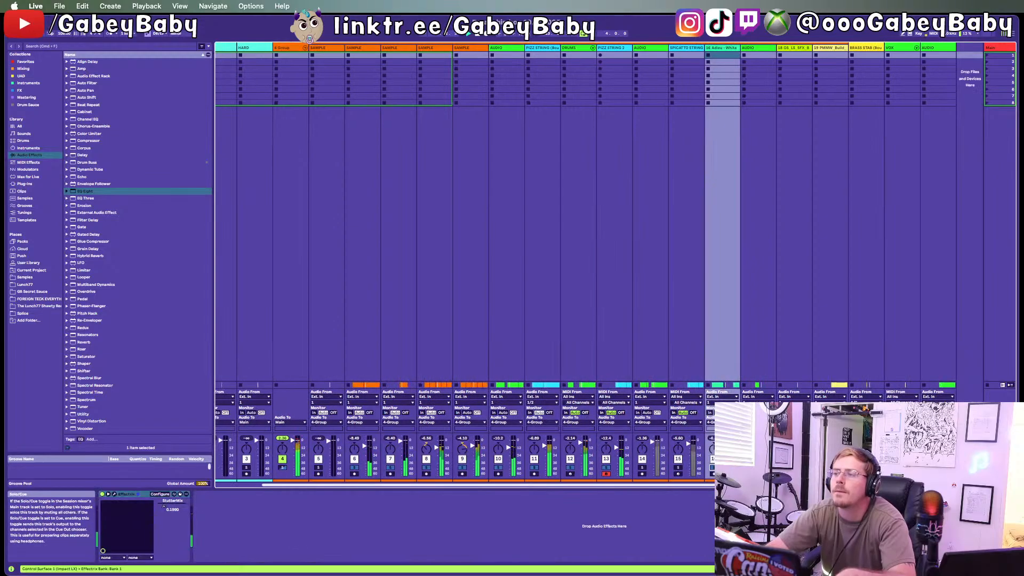
Step: Add the spiccato string track and the track 14 kick AUDIO to the solo mix and lower the kick's volume
click(681, 453)
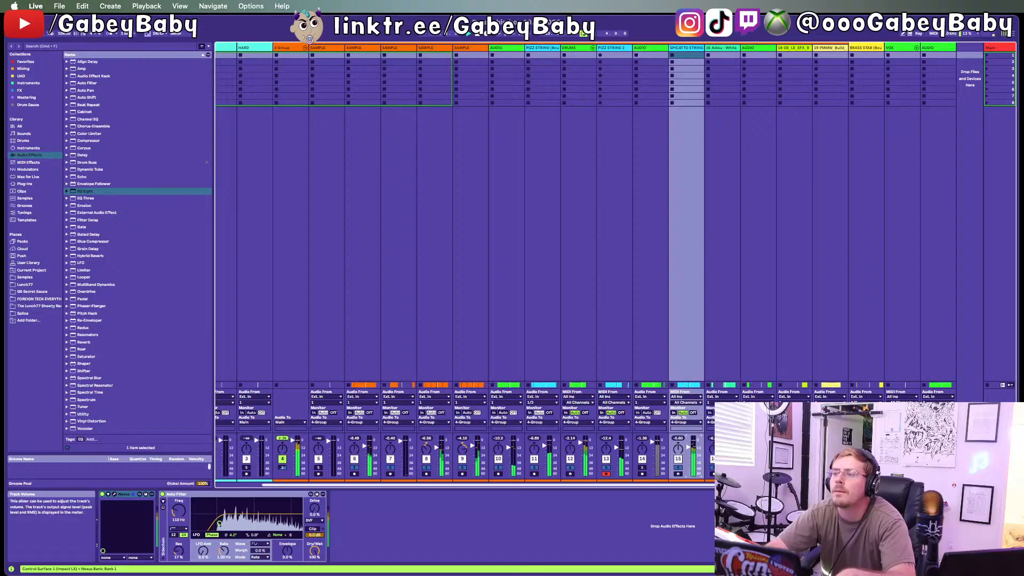
click(655, 448)
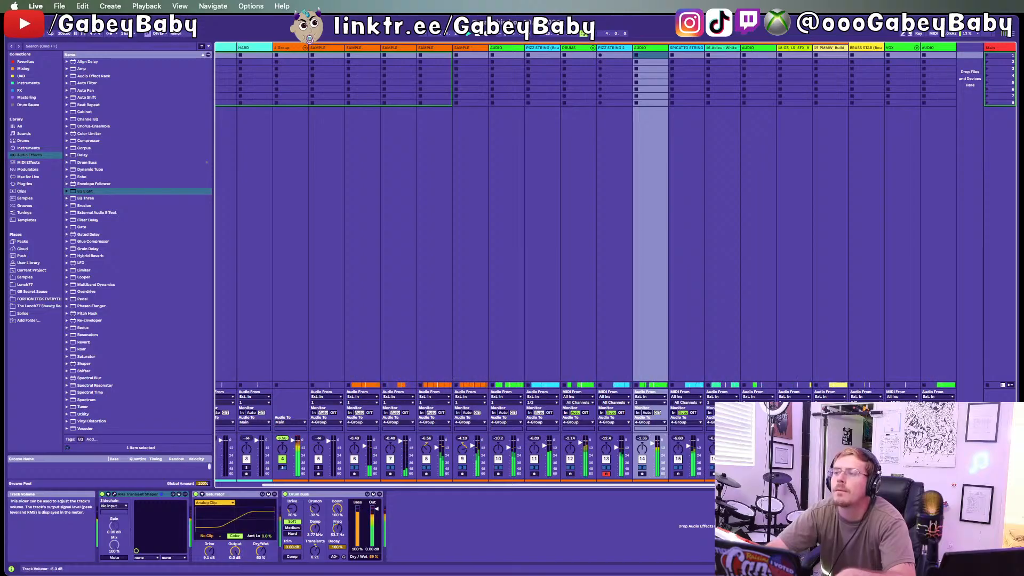
click(643, 439)
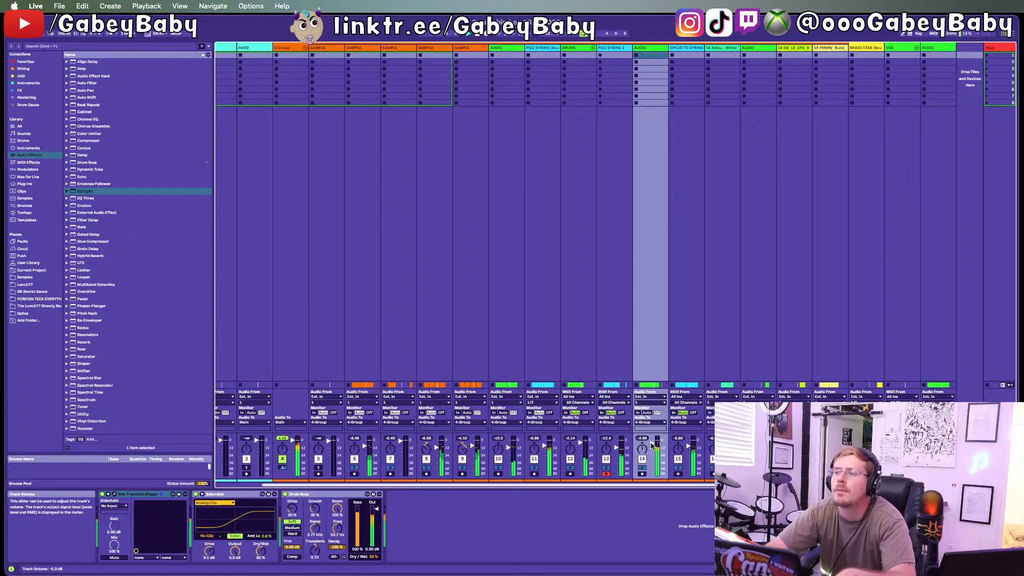
Step: Lower the track 14 kick AUDIO's volume slightly, reset its peak level, and bring tracks 17, 18 and 19 into the solo mix
drag(651, 443, 651, 445)
click(643, 439)
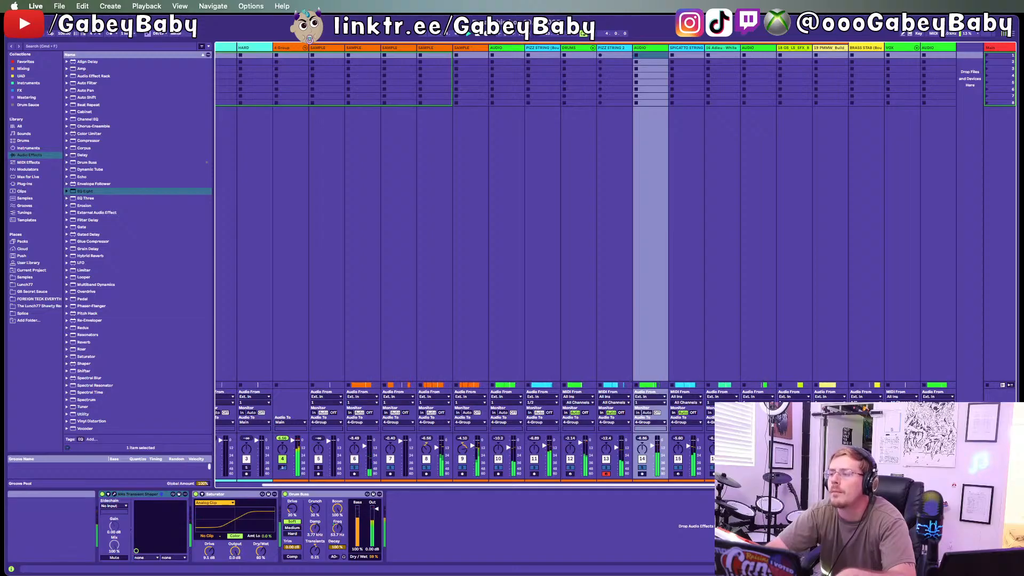
click(822, 467)
click(786, 468)
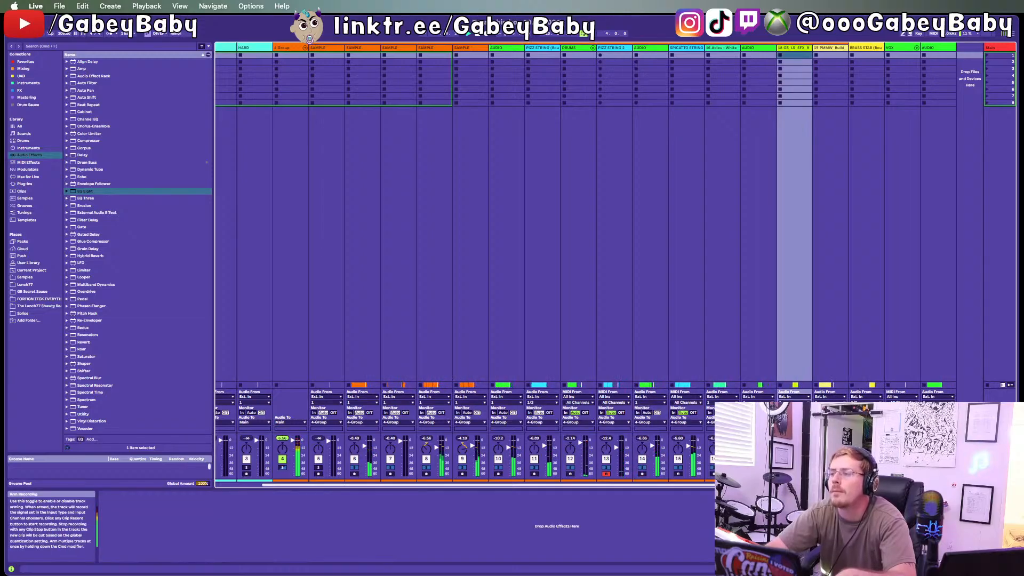
click(749, 468)
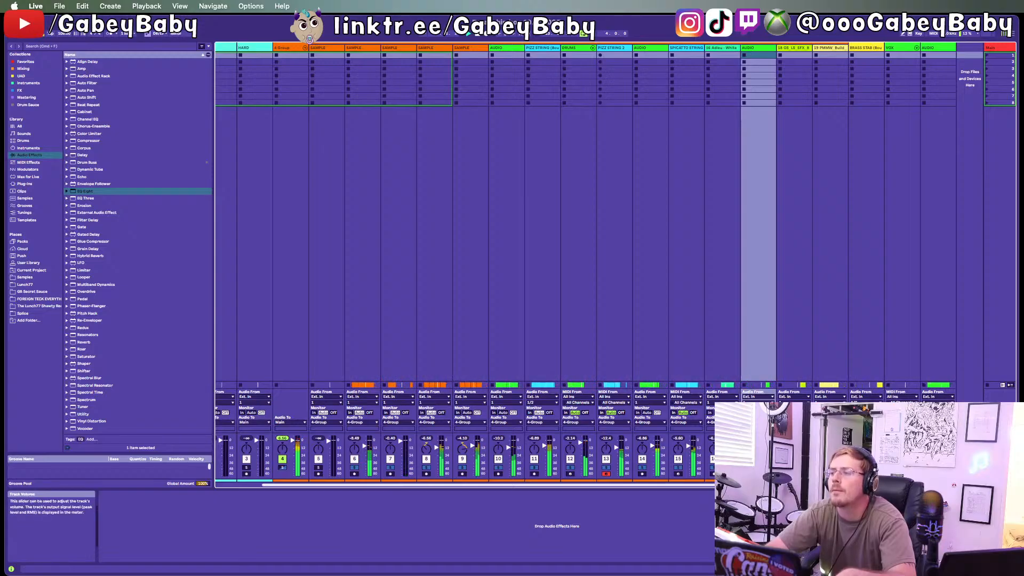
Step: Switch to the Arrangement View, play the beat and set the white noise track's volume to -7.3 dB
key(Tab)
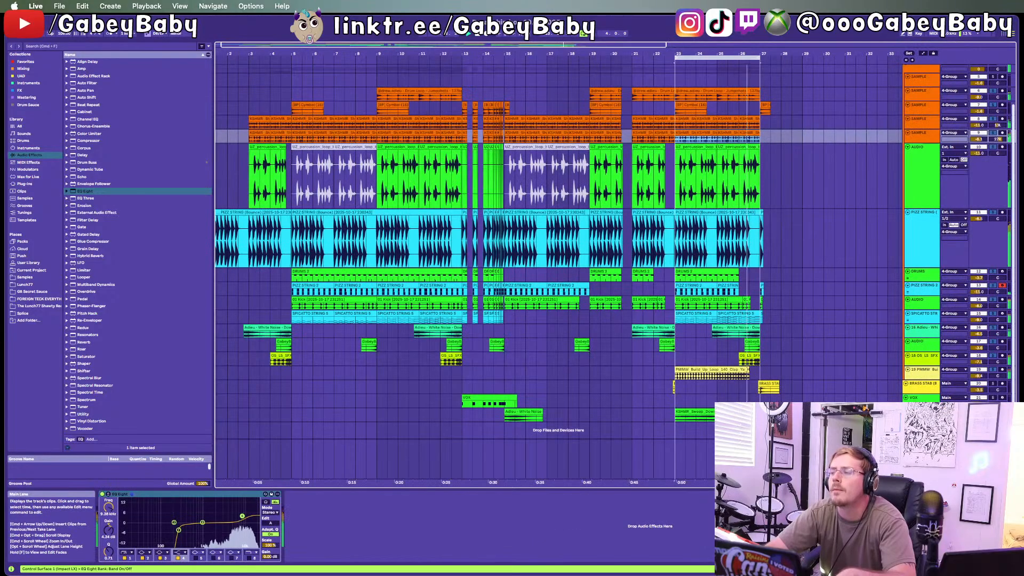
key(space)
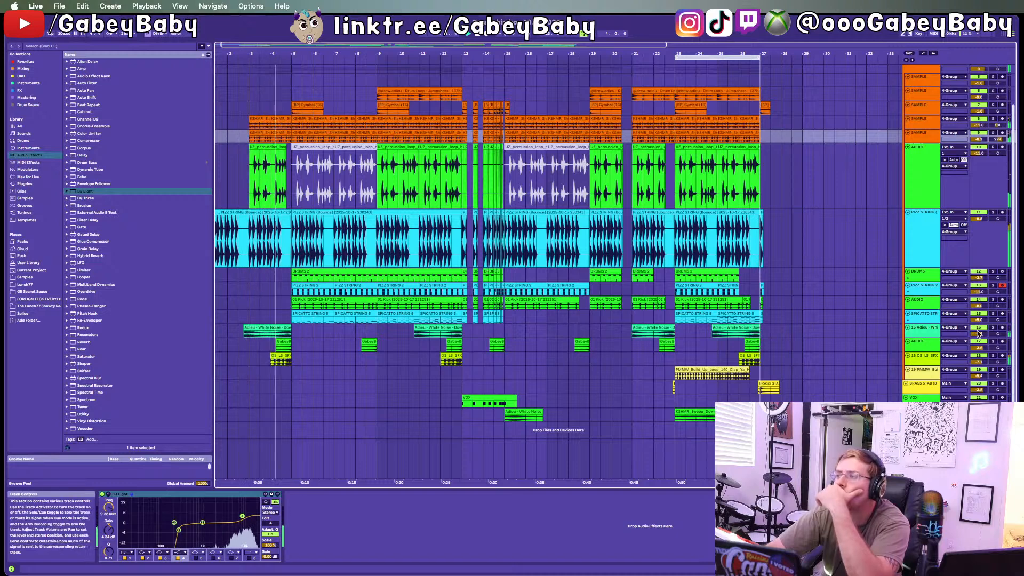
drag(977, 334, 978, 339)
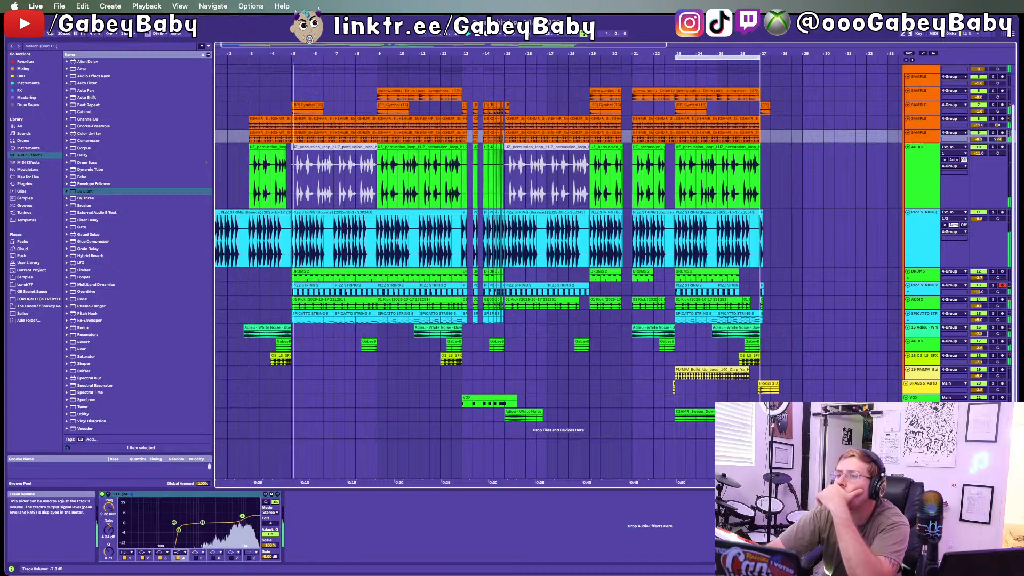
Step: Replay the final section from bar 23, show the Main track's device chain and adjust the track volume to -13.0 dB
click(923, 453)
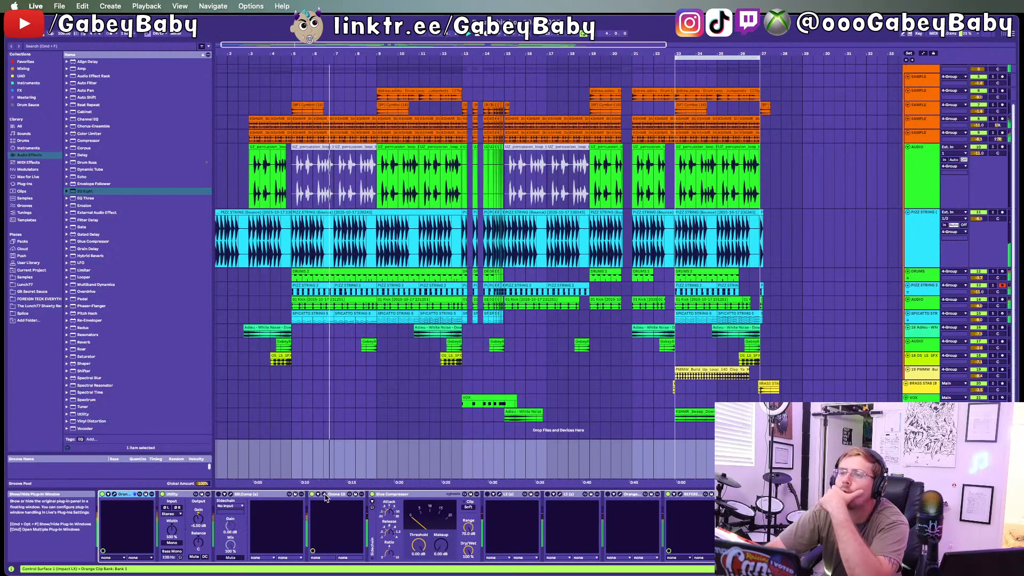
click(681, 224)
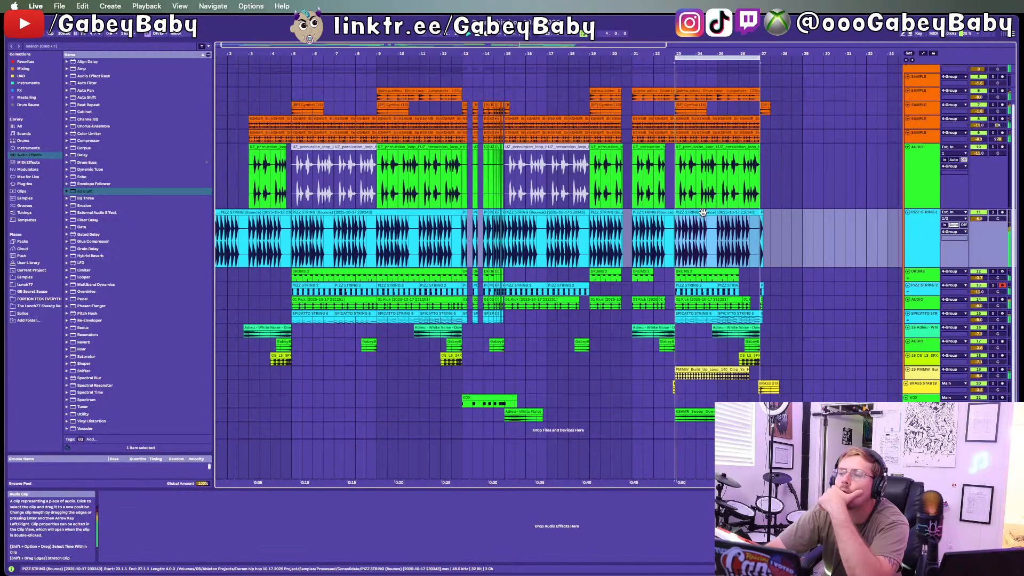
click(921, 457)
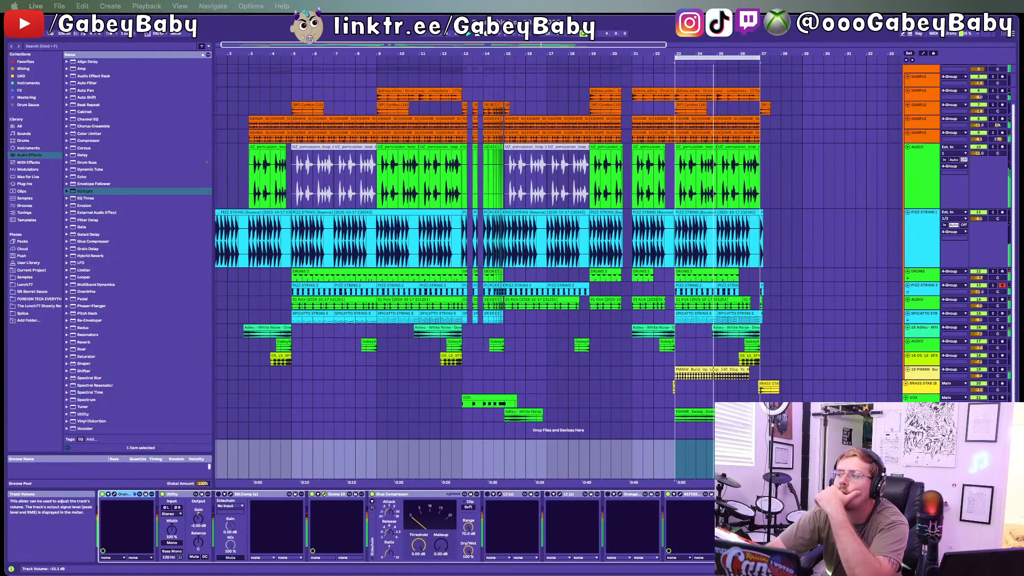
click(979, 449)
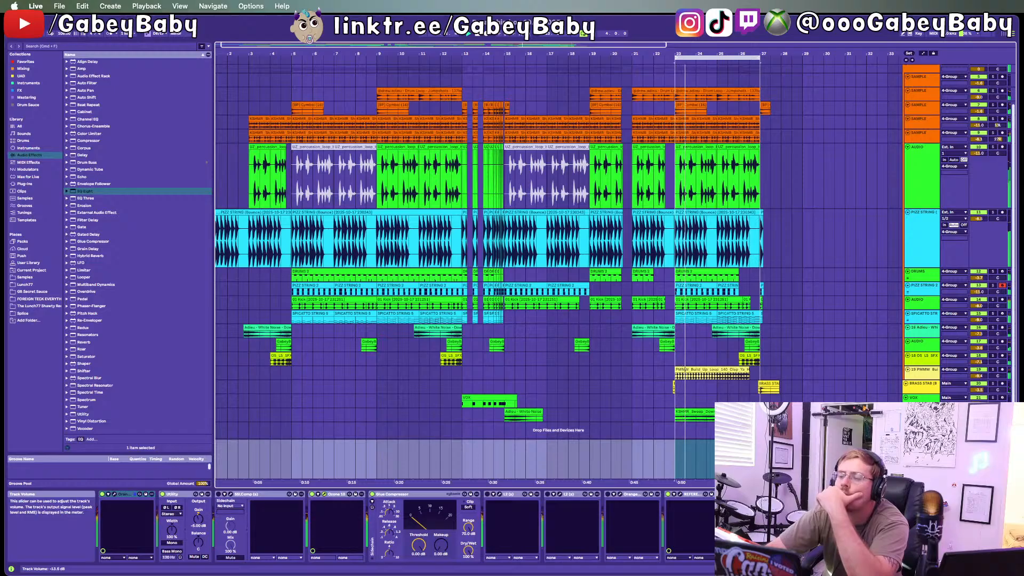
Step: Extend the loop's start back to bar 5 and play from the KSHMR sweep-down clip at bar 23
drag(675, 57, 407, 57)
drag(404, 103, 292, 103)
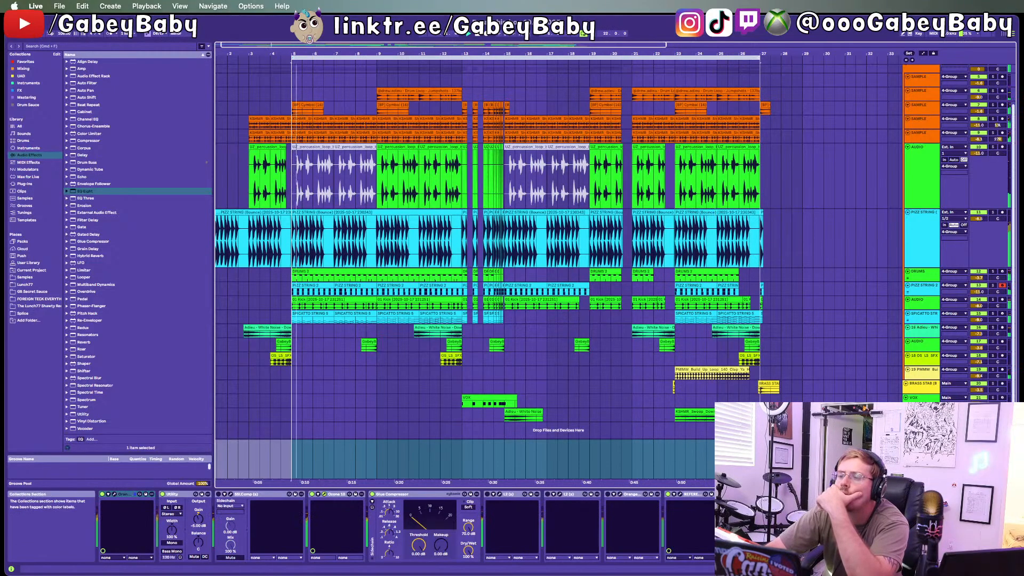
click(695, 412)
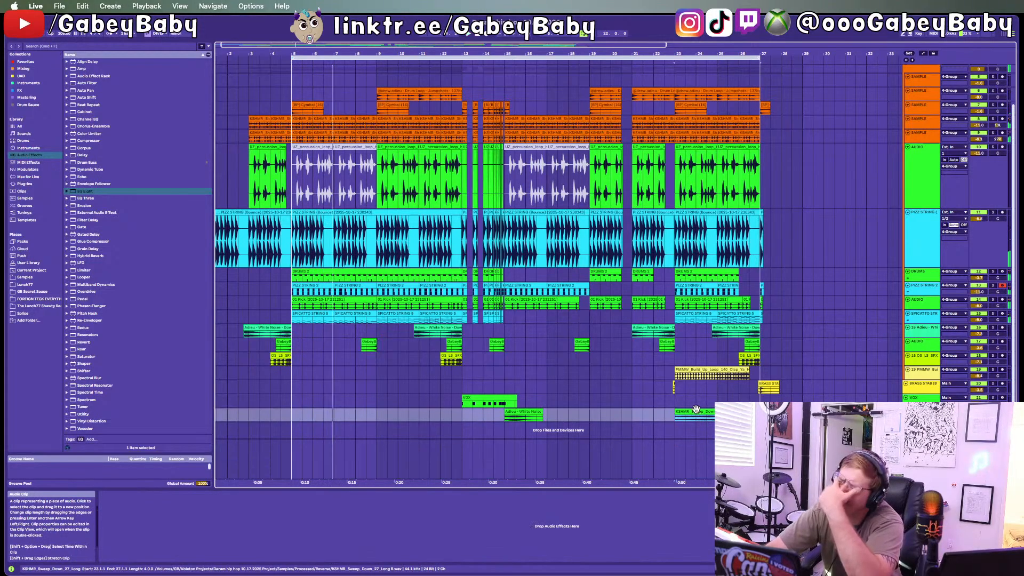
key(space)
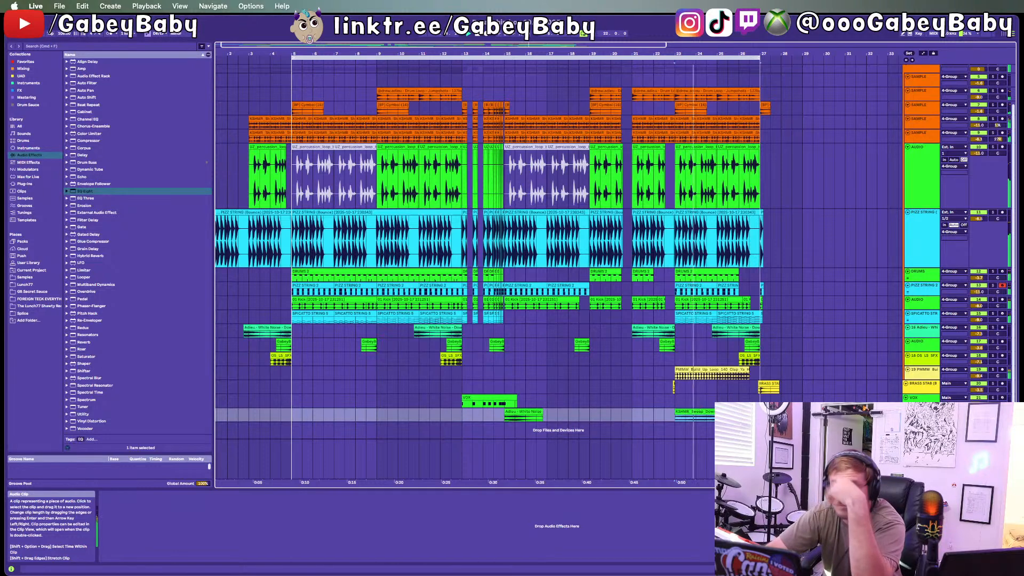
Step: Open Ozone, an L2 limiter and the WLM Meter from the Main chain to check tone and loudness, leaving Ozone closed
click(921, 451)
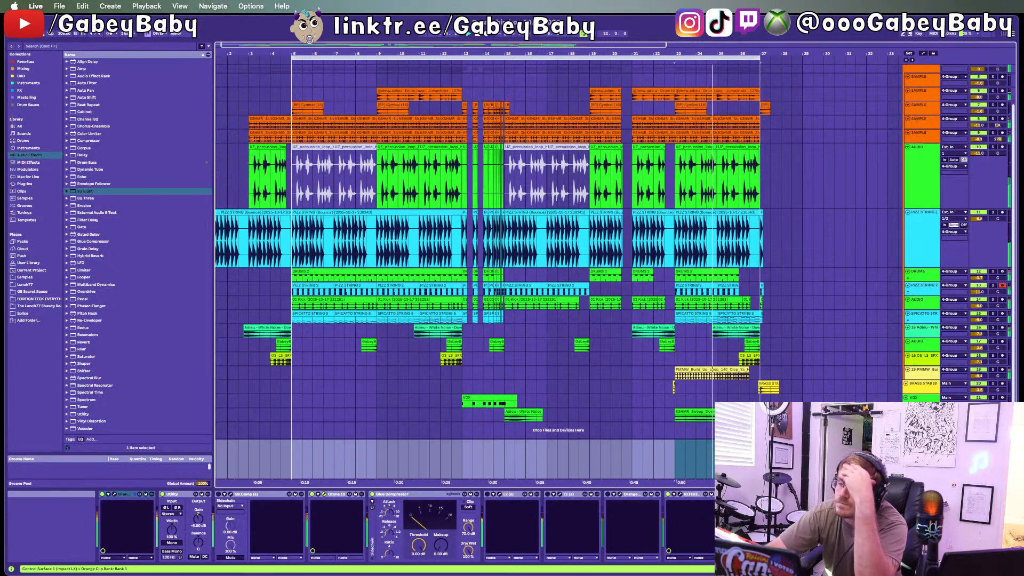
drag(527, 575, 294, 153)
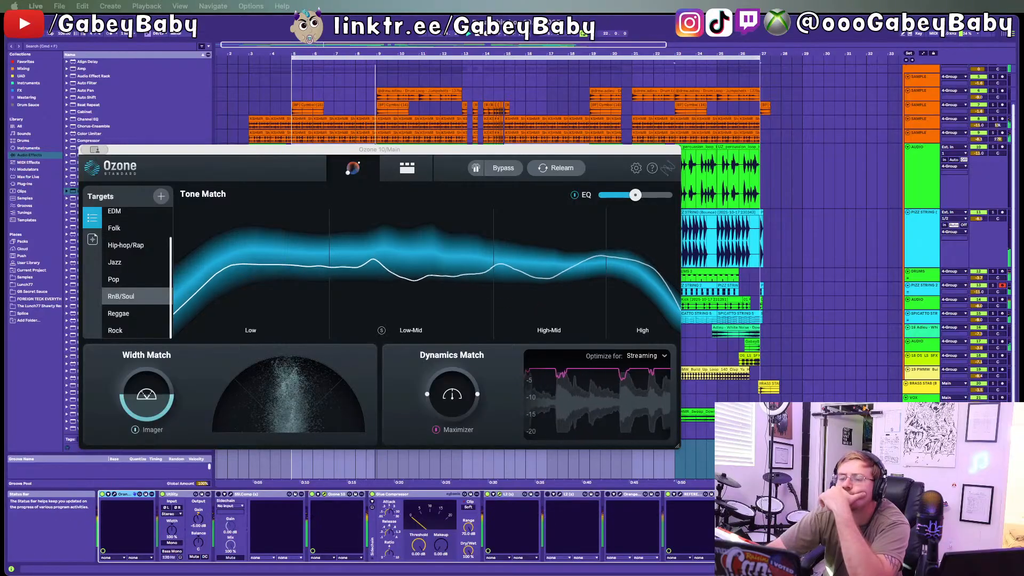
drag(306, 575, 379, 240)
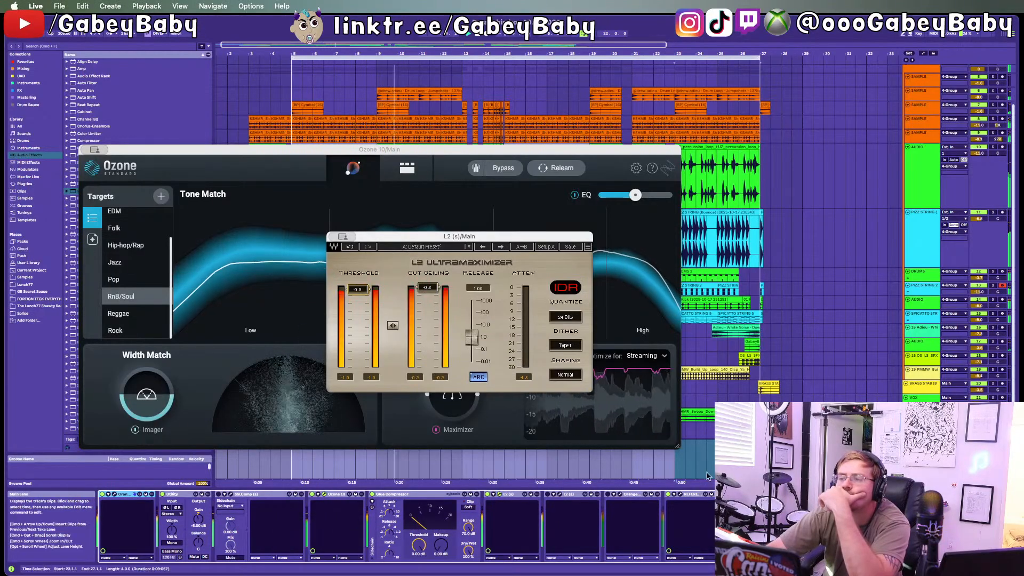
click(547, 495)
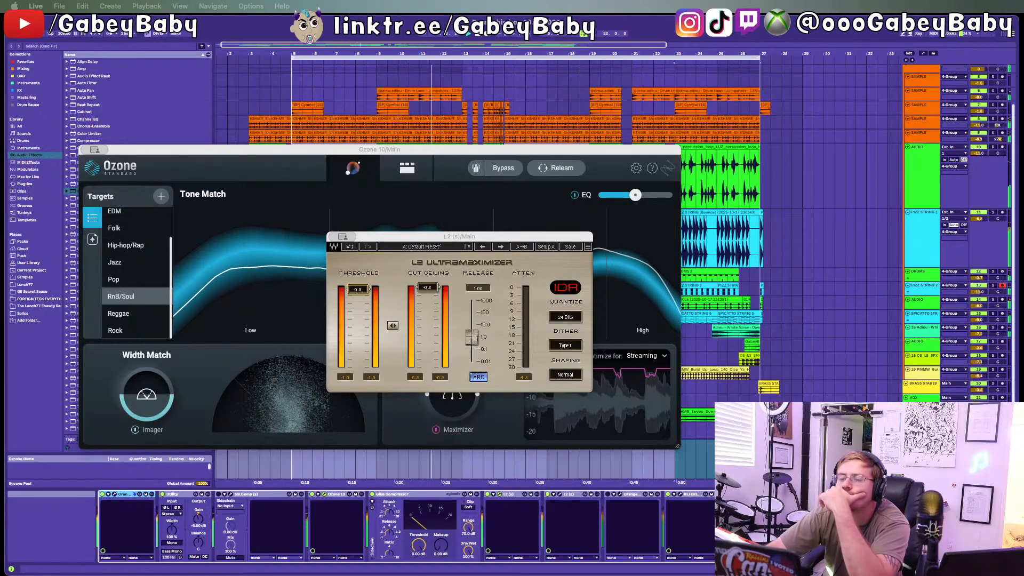
drag(448, 575, 835, 154)
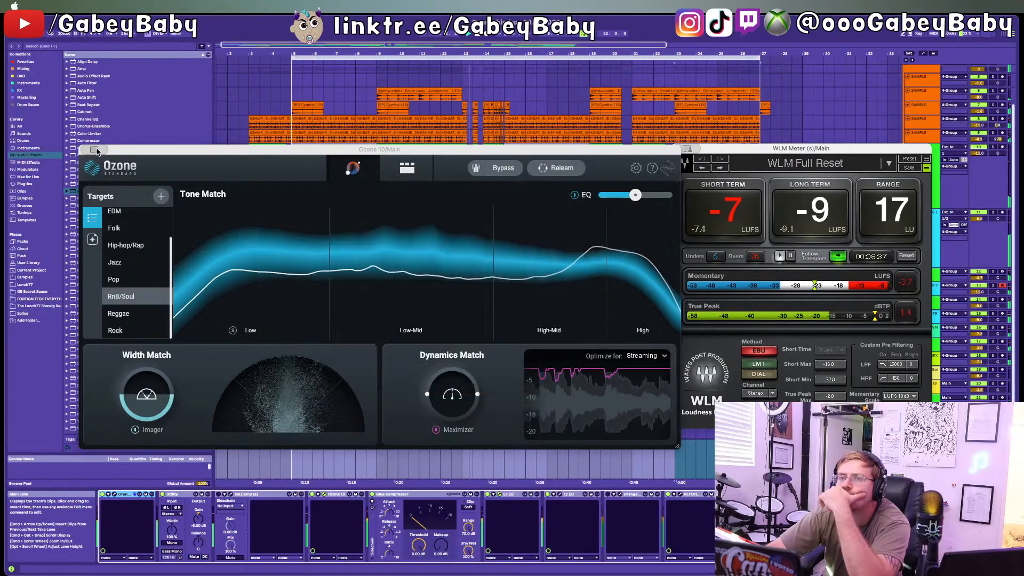
click(118, 167)
click(87, 149)
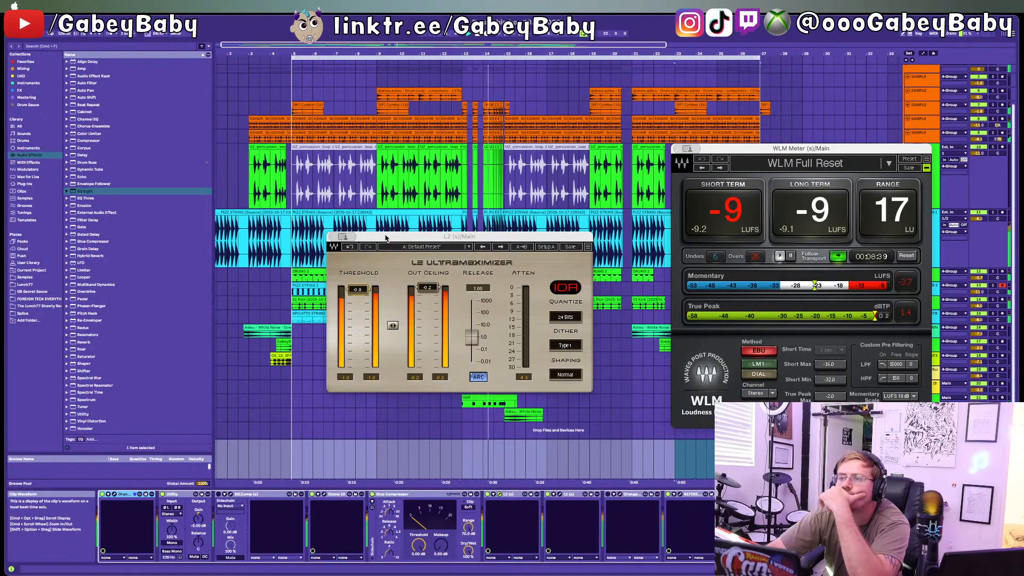
Step: Set the threshold to -0.4 on the Main L2 with the -0.2 ceiling and -0.8 on the other L2, keeping the loudness meter in view
drag(386, 237, 176, 237)
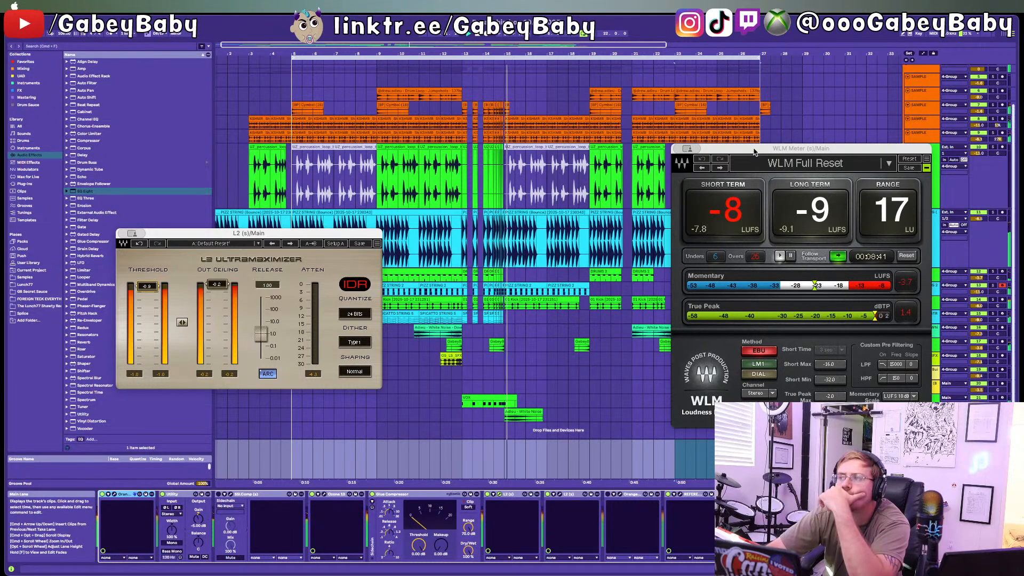
drag(754, 152, 672, 182)
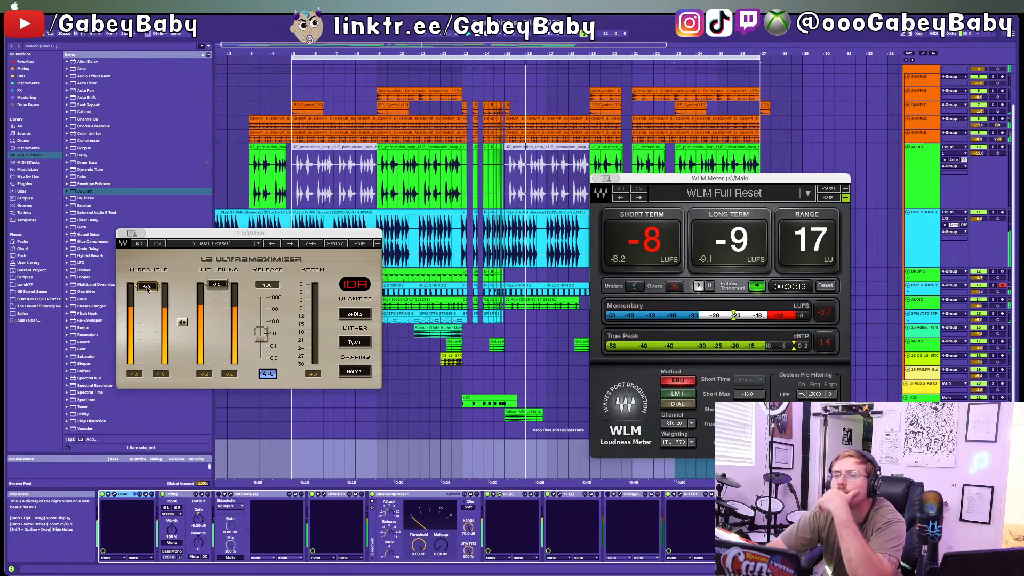
drag(147, 289, 147, 287)
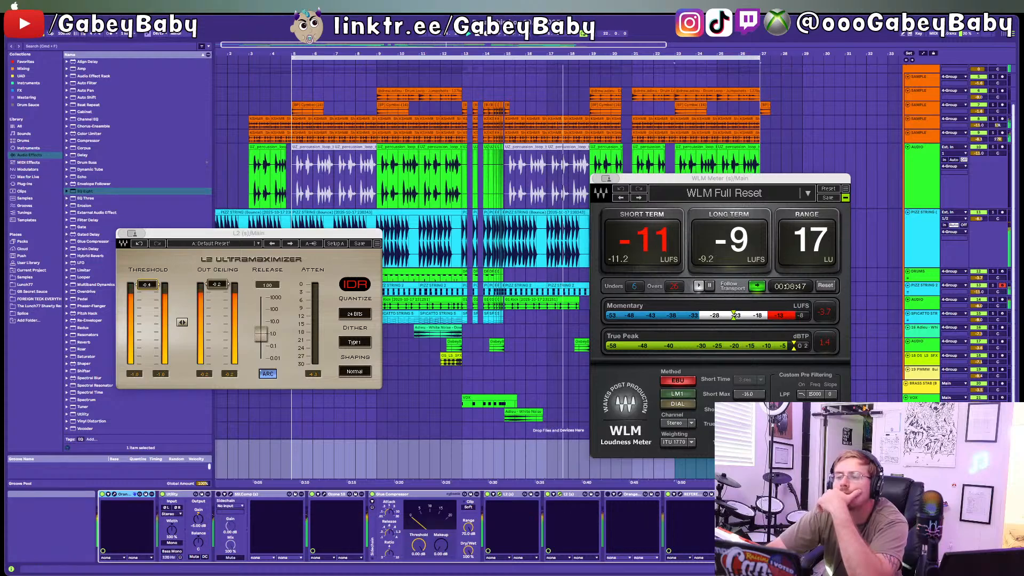
drag(327, 575, 421, 229)
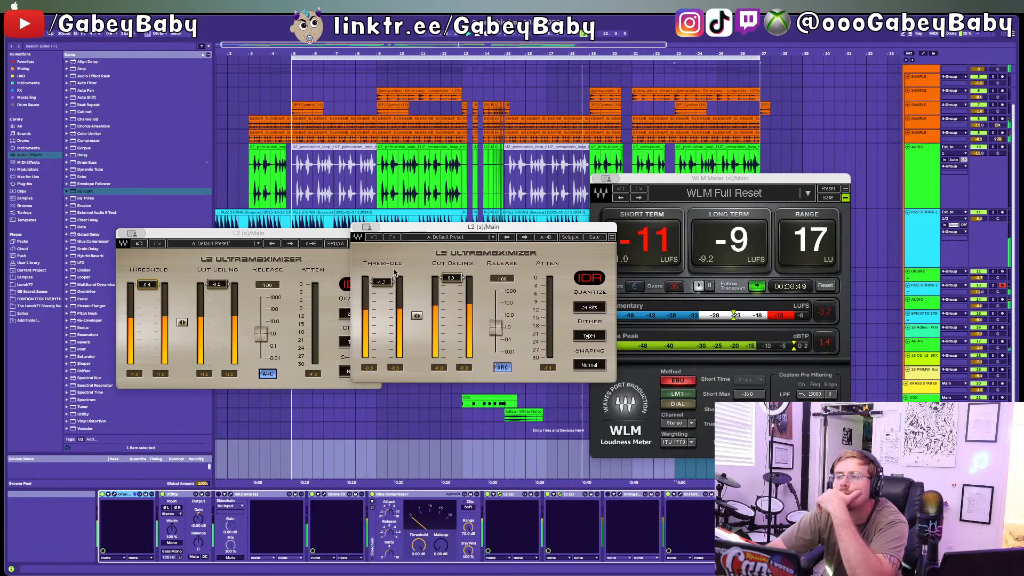
drag(382, 282, 382, 277)
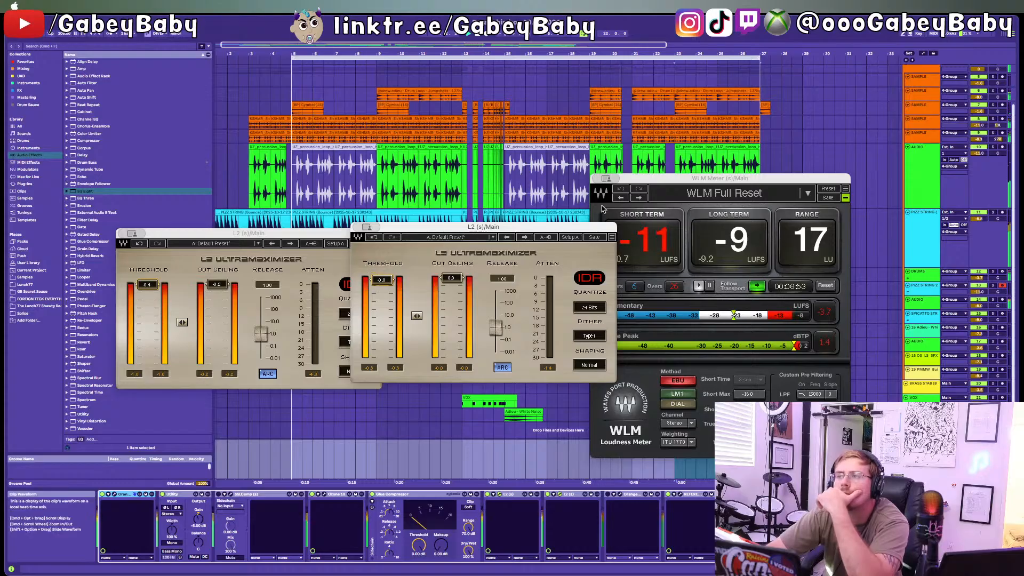
drag(528, 232, 295, 62)
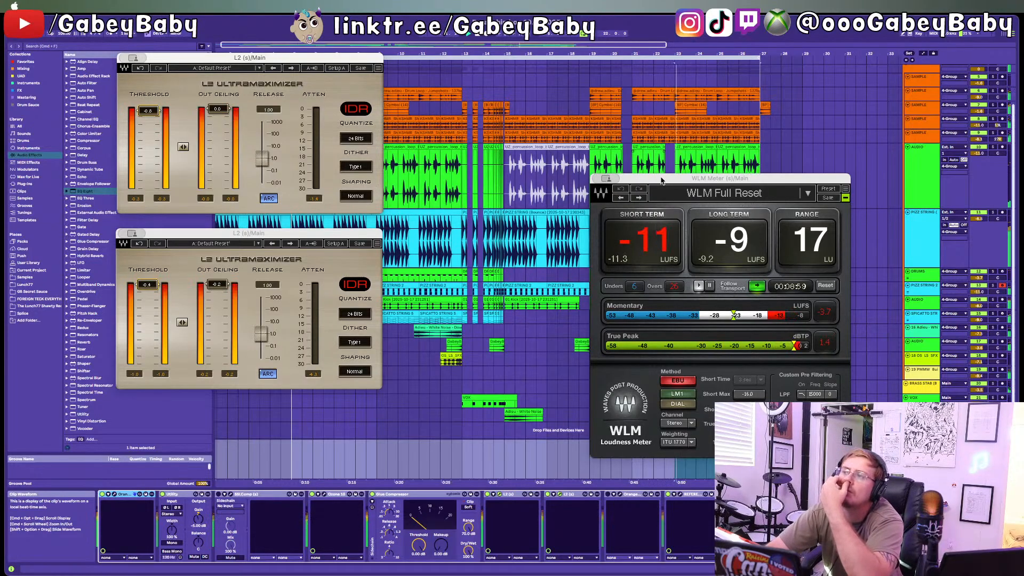
drag(662, 179, 838, 276)
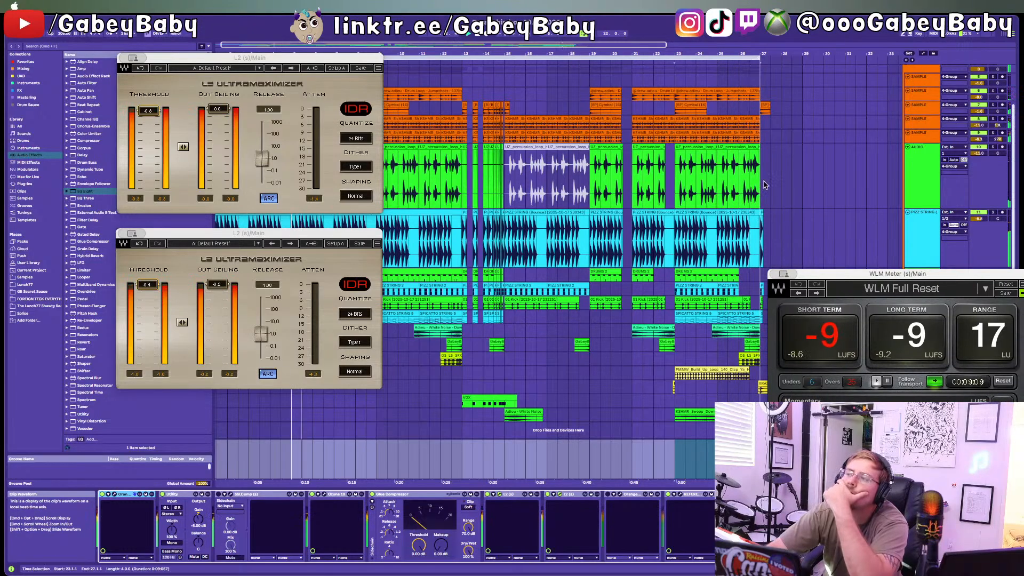
Step: Extend the loop's end to bar 29 and move both L2 windows clear of the arrangement
click(758, 55)
drag(757, 55, 802, 55)
drag(307, 57, 273, 337)
drag(314, 234, 188, 226)
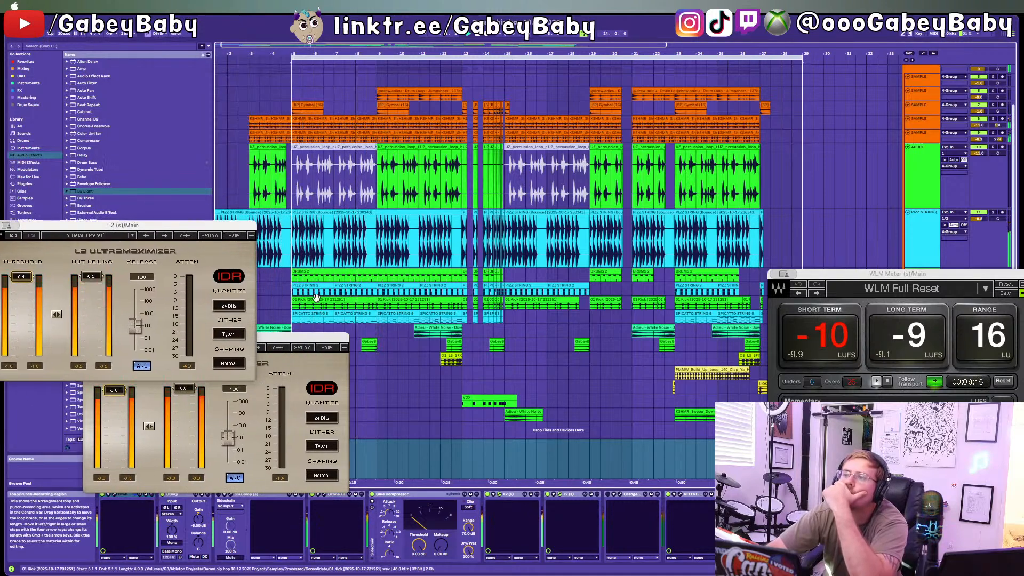
drag(330, 340, 250, 348)
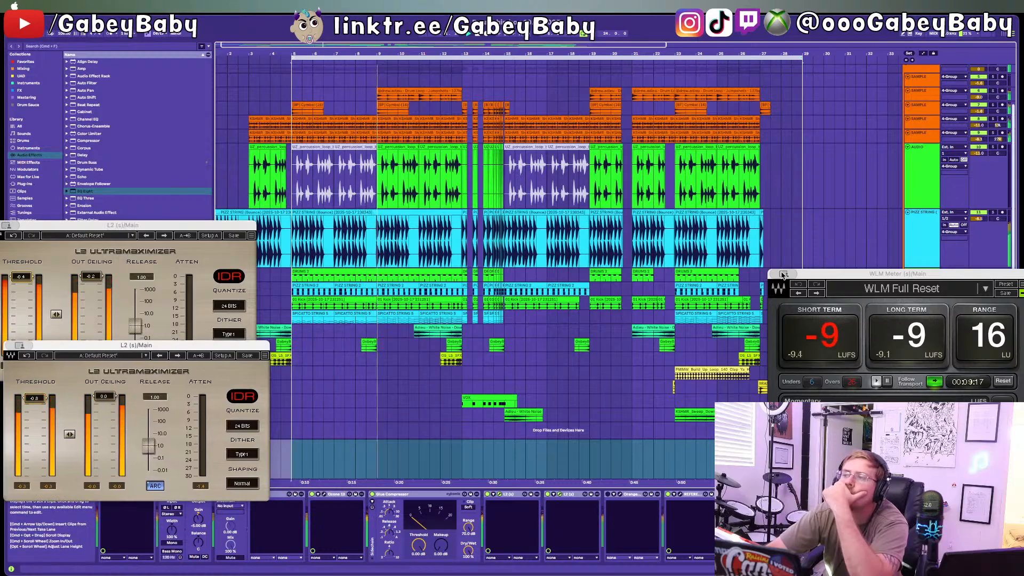
Step: Close the plug-in windows and move the final section's clips on all tracks from bar 23 to bar 27
click(694, 92)
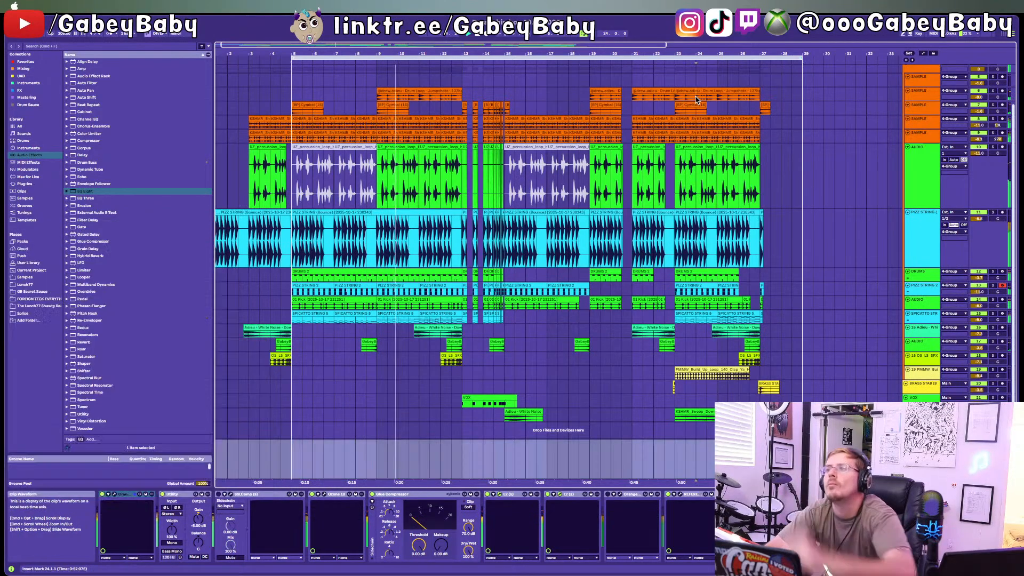
key(space)
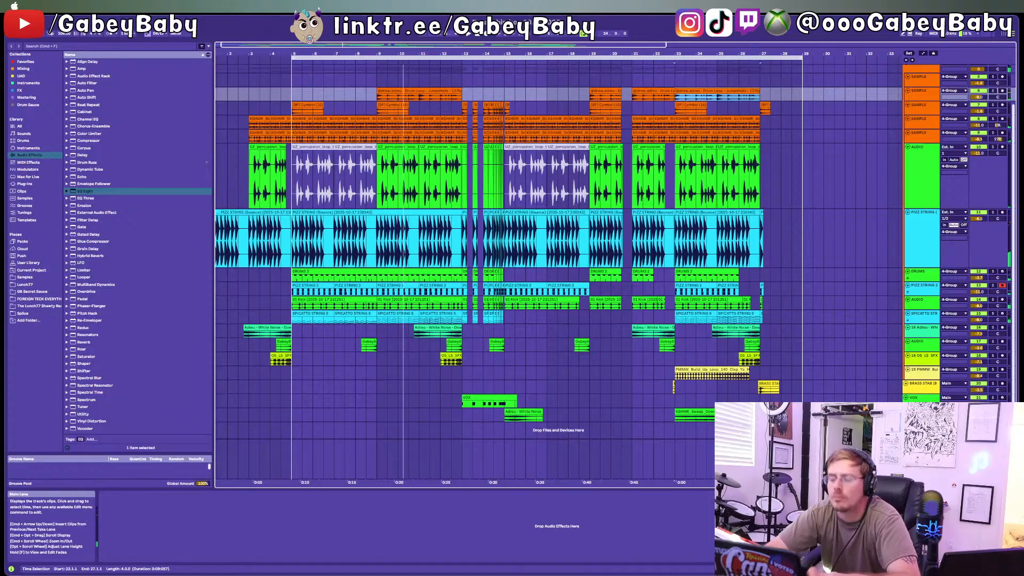
shift+click(779, 414)
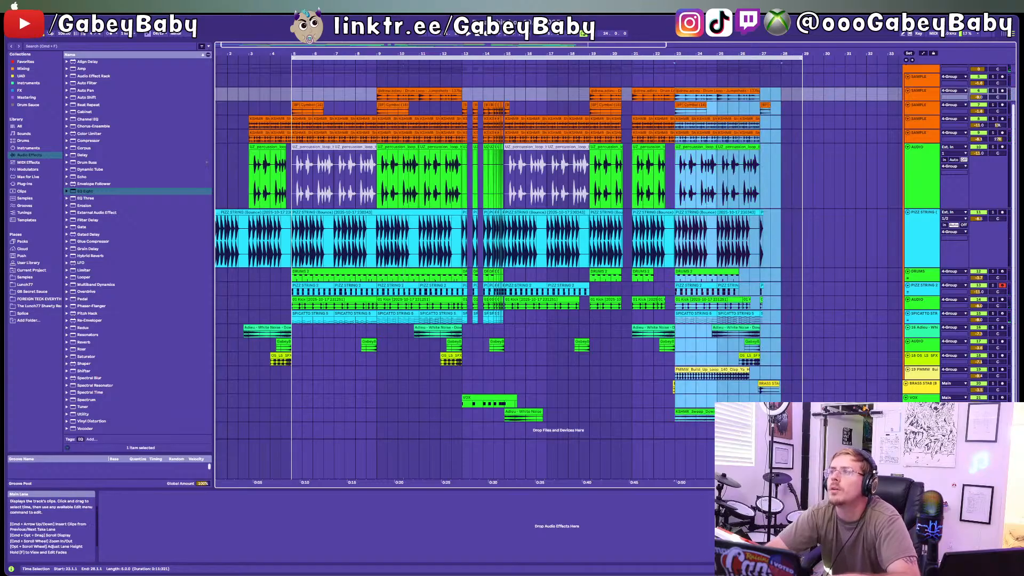
key(super+d)
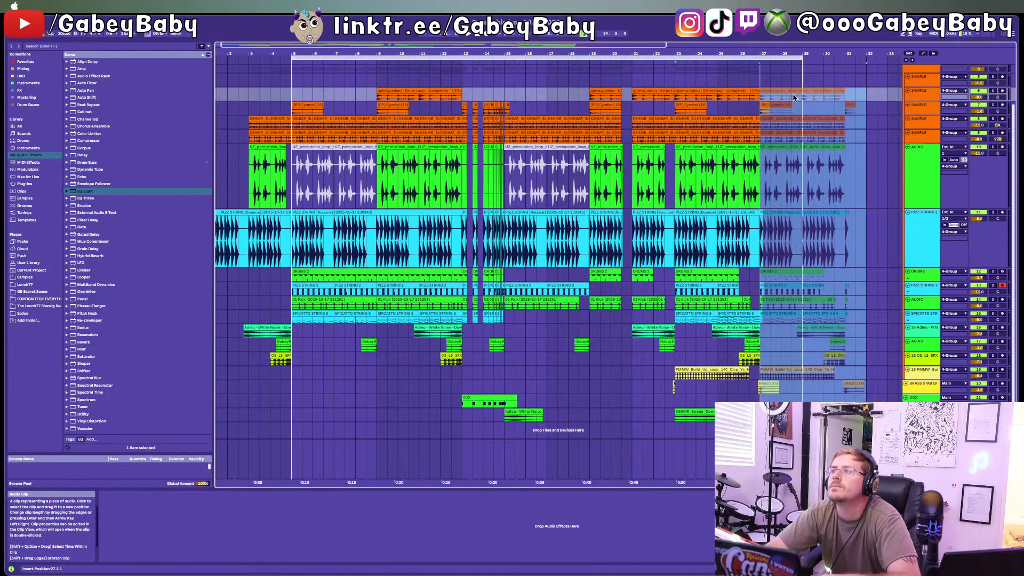
drag(793, 97, 792, 98)
Step: Copy bars 5 to 9 across the tracks into the gap at bar 23 and play the result
drag(296, 97, 380, 405)
key(Down)
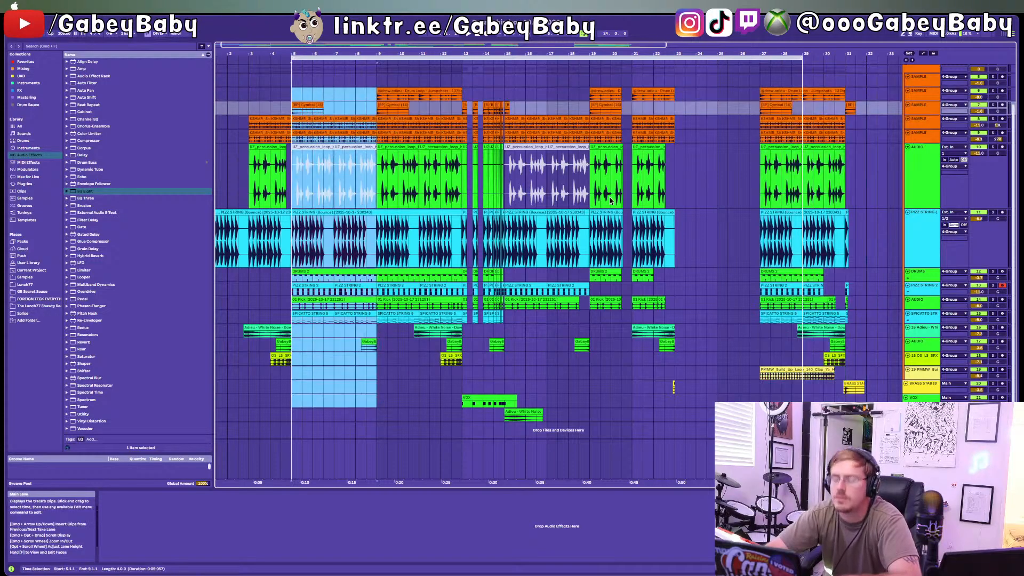
click(676, 93)
key(ctrl+v)
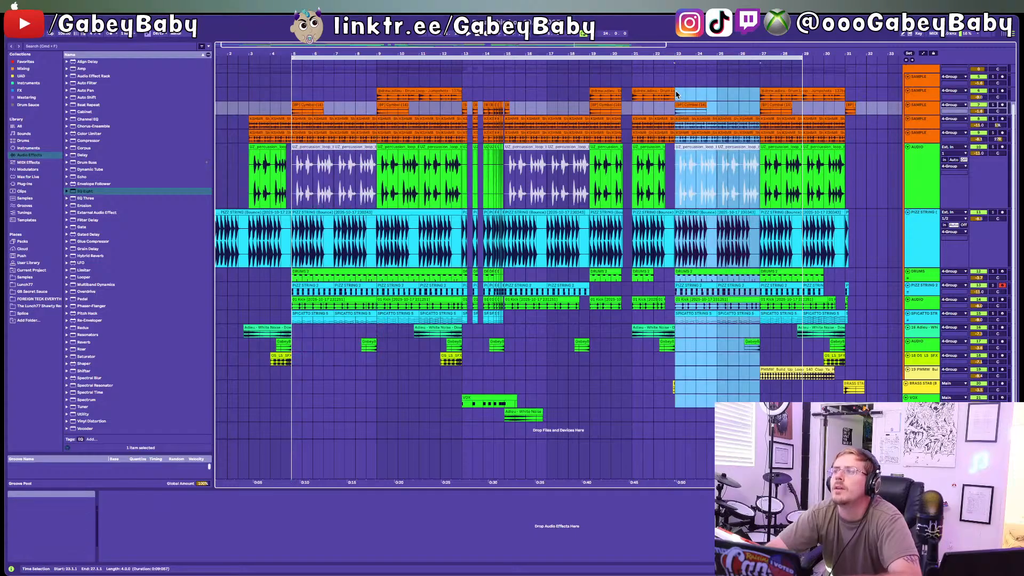
key(space)
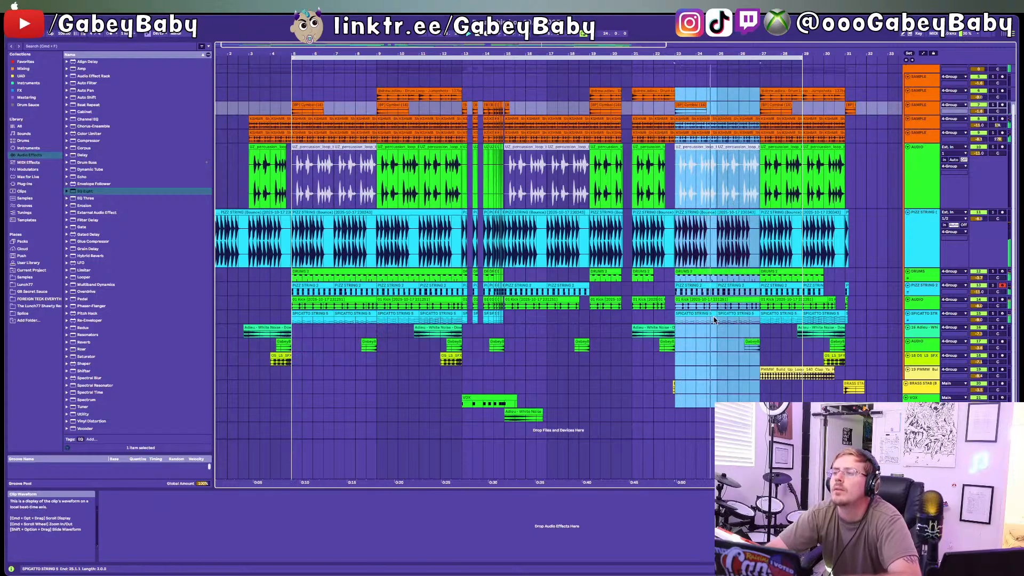
Step: Play the new section from about bar 24 and extend the loop's end to bar 40
click(710, 334)
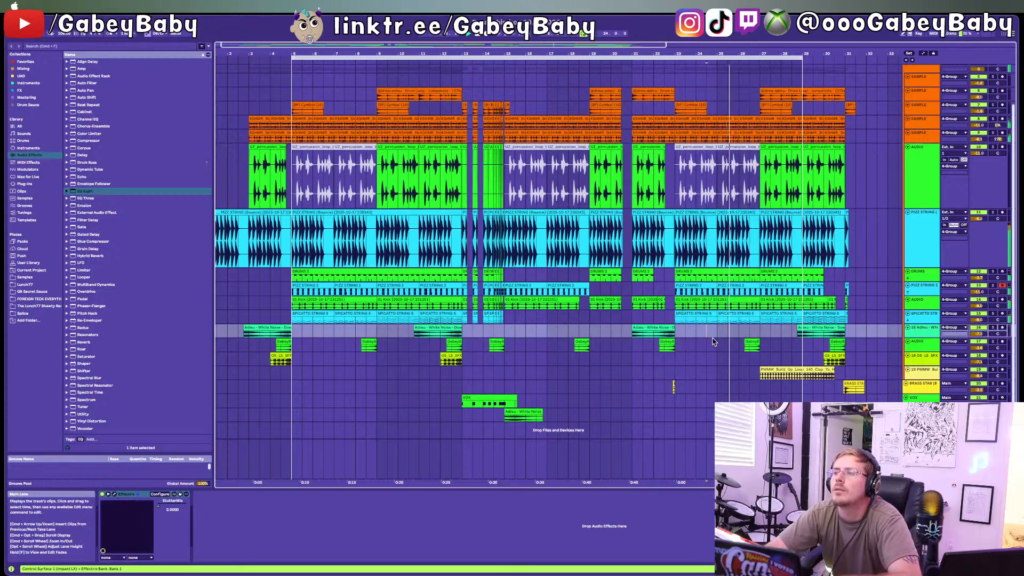
key(space)
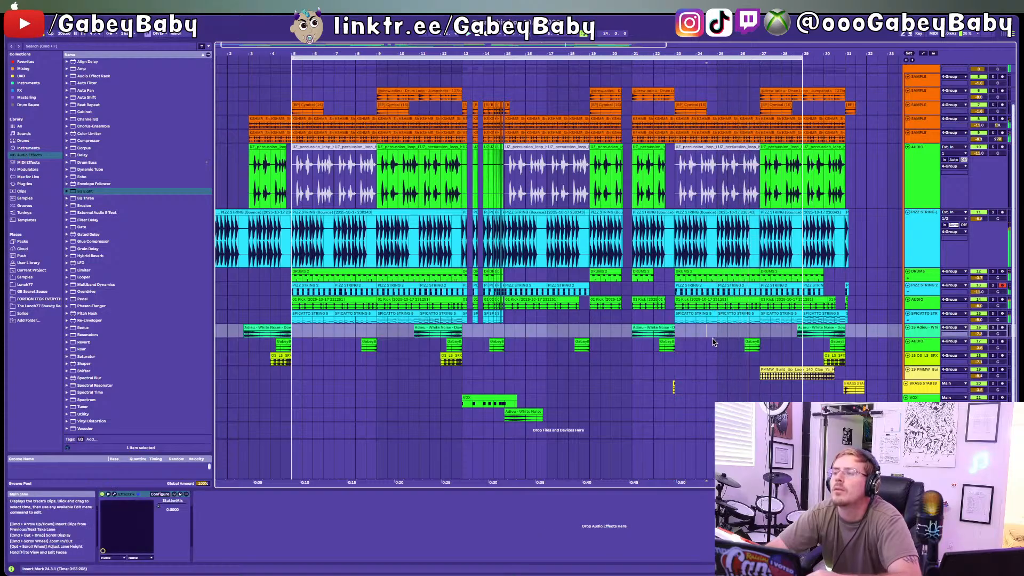
key(space)
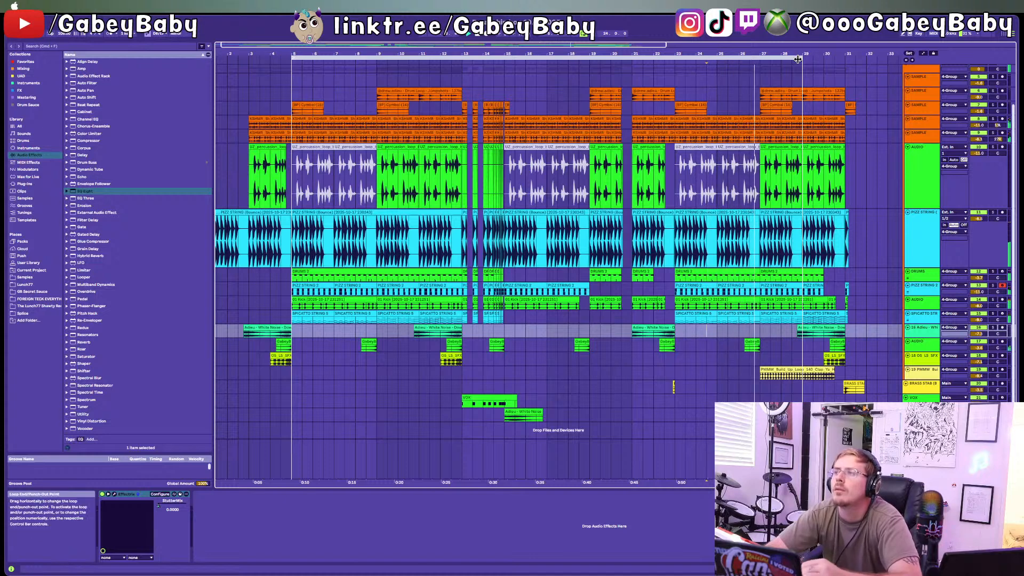
drag(802, 59, 866, 63)
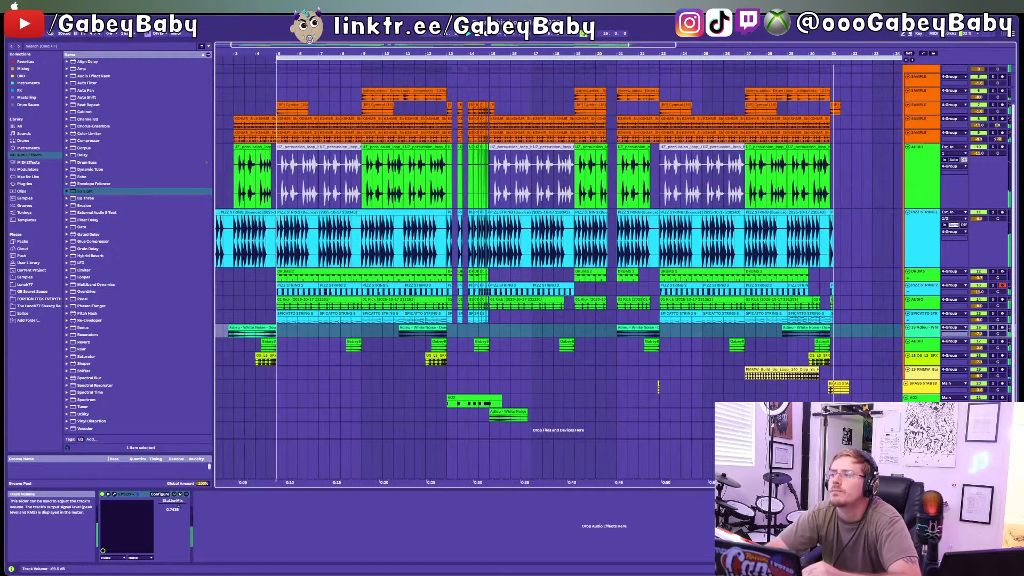
Step: Show the automation lanes and play the ending from bar 30 with the Main track selected
click(923, 53)
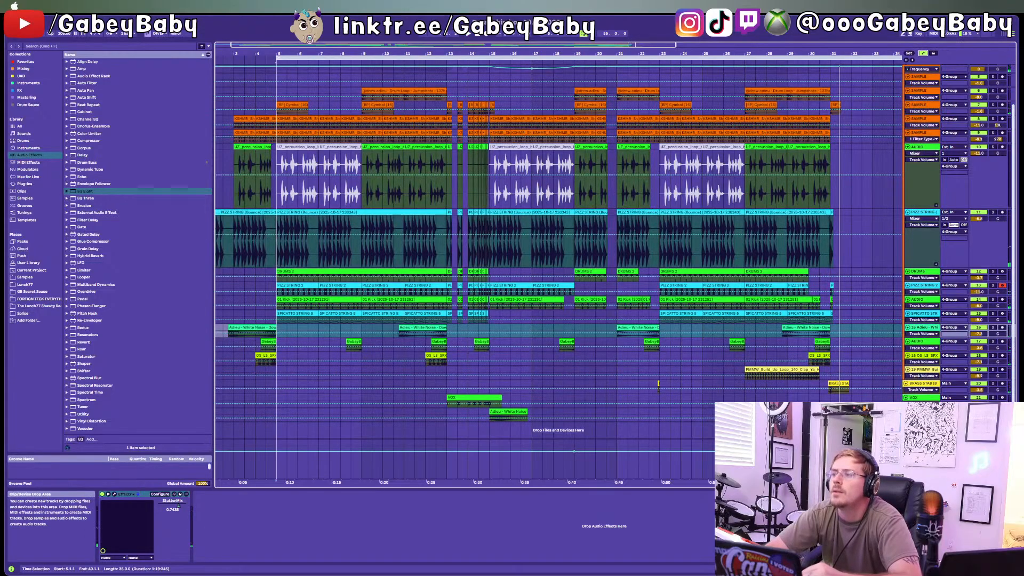
click(831, 331)
key(space)
click(761, 462)
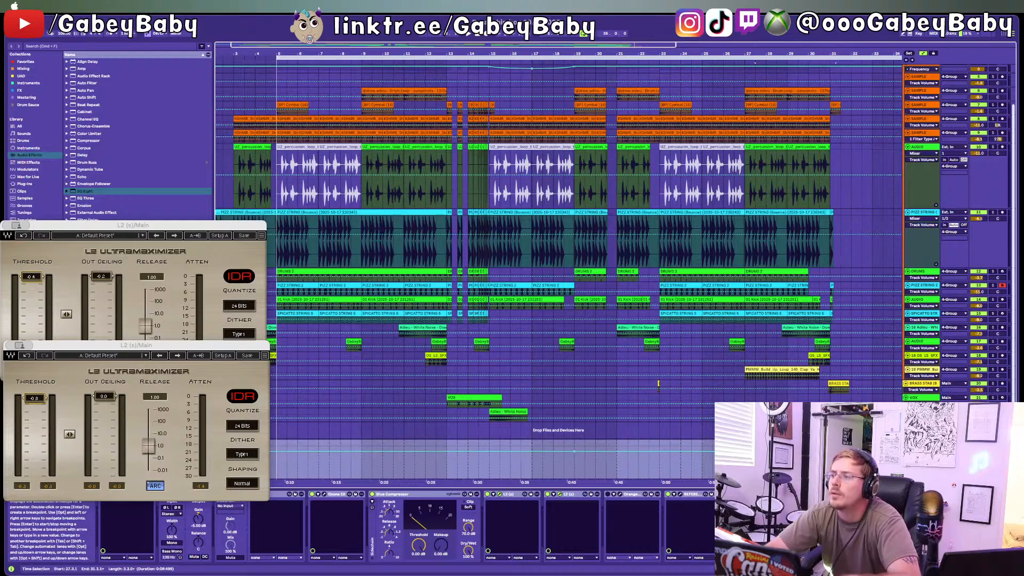
click(808, 462)
key(space)
Step: Replay the last bars and examine the Main track's fade-out after bar 31
scroll(809, 462, right, 3)
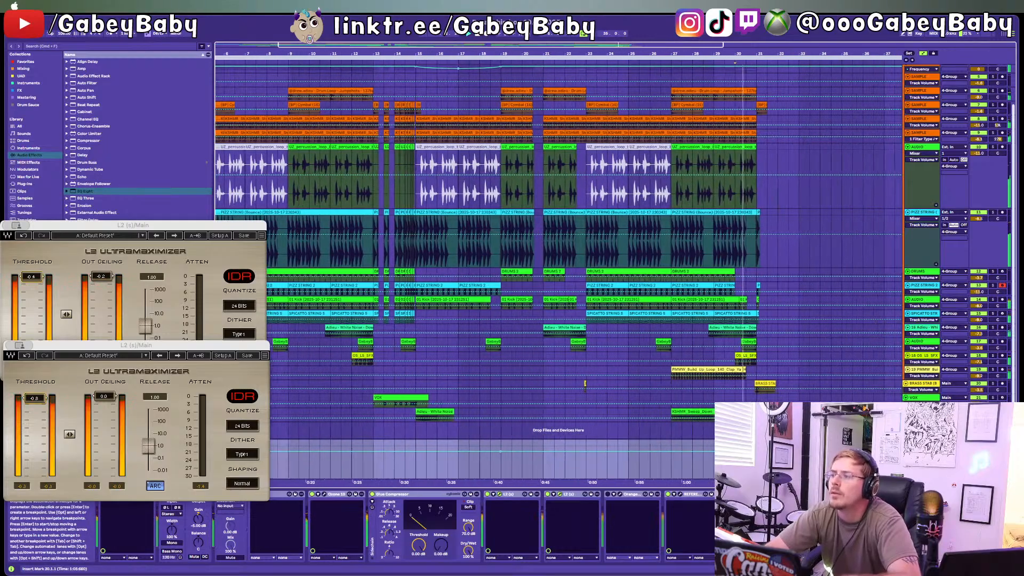
scroll(558, 267, right, 1)
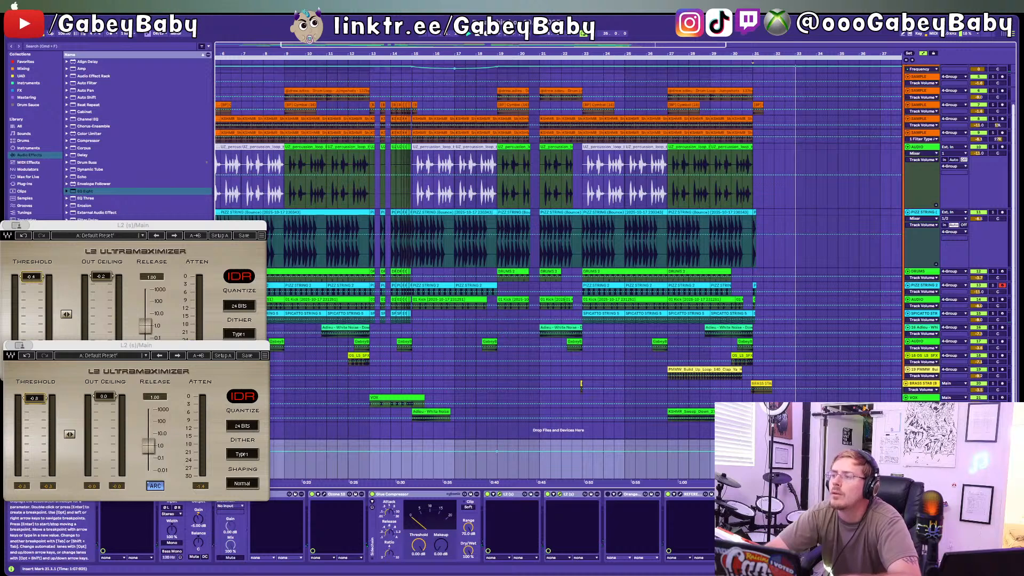
key(space)
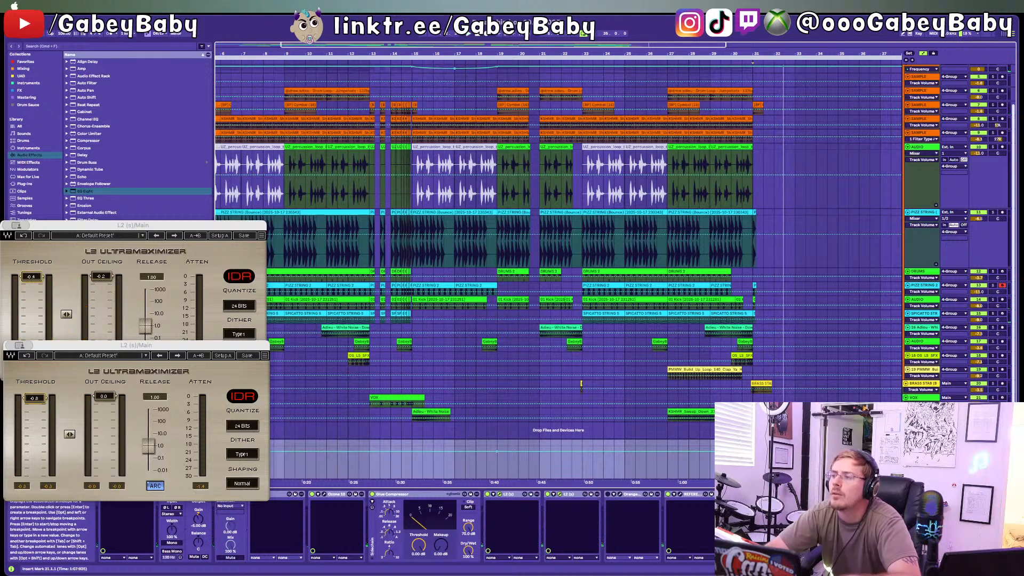
click(720, 460)
key(space)
key(space)
key(minus)
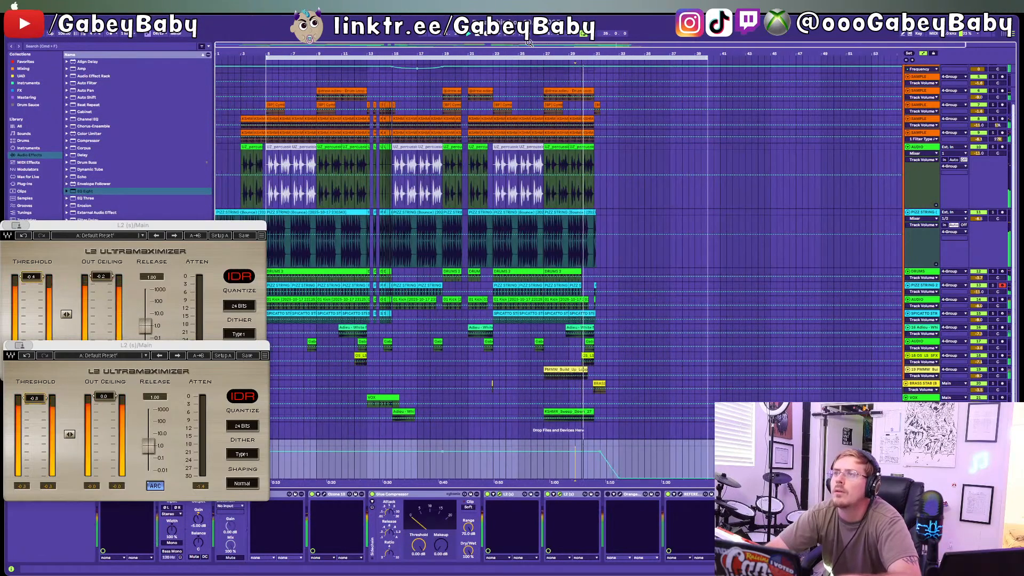
Step: Close the L2 plug-in windows, play the arrangement from bar 15 and select the bounced PIZZ STRING track
click(6, 226)
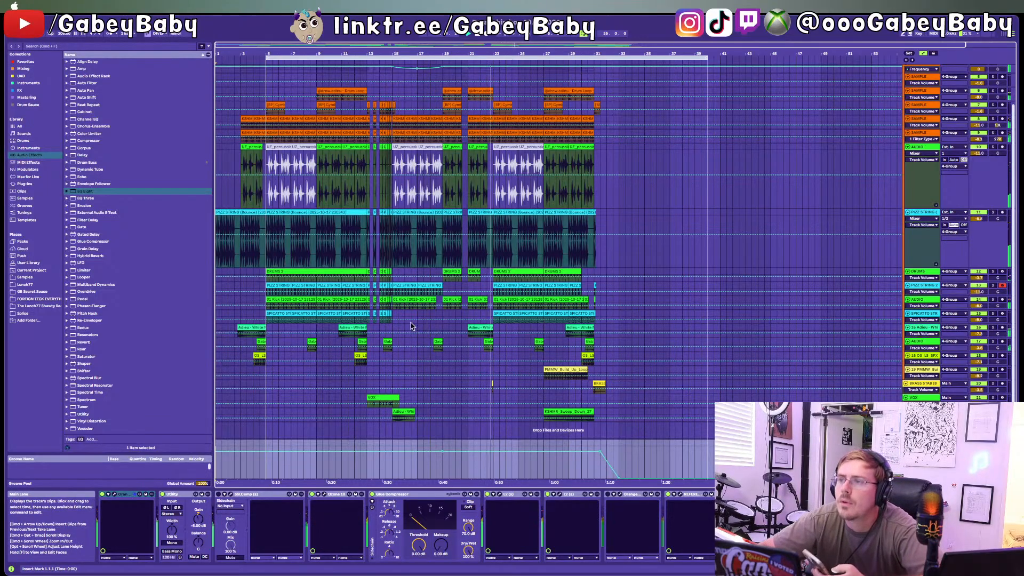
click(395, 316)
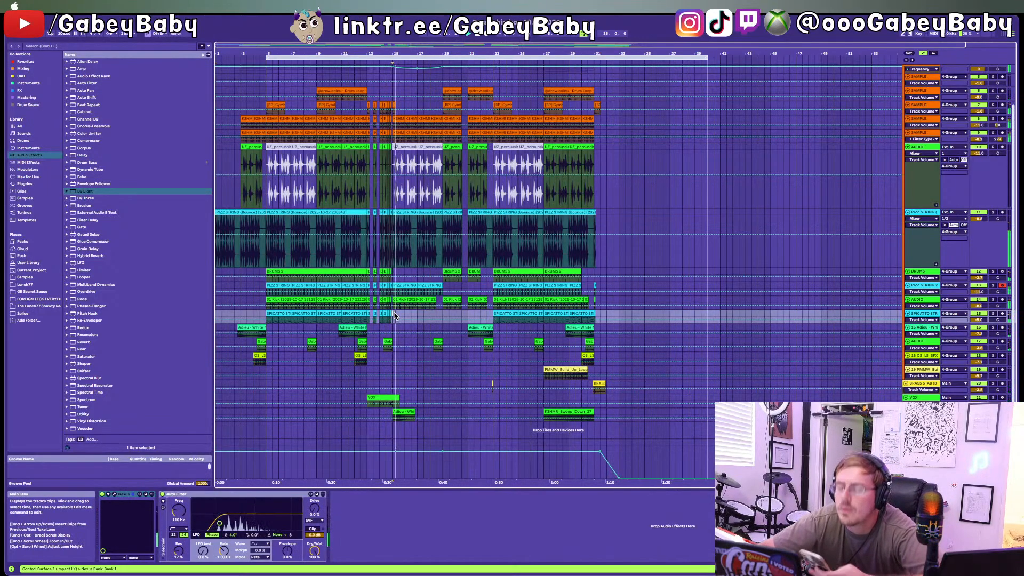
scroll(490, 259, up, 4)
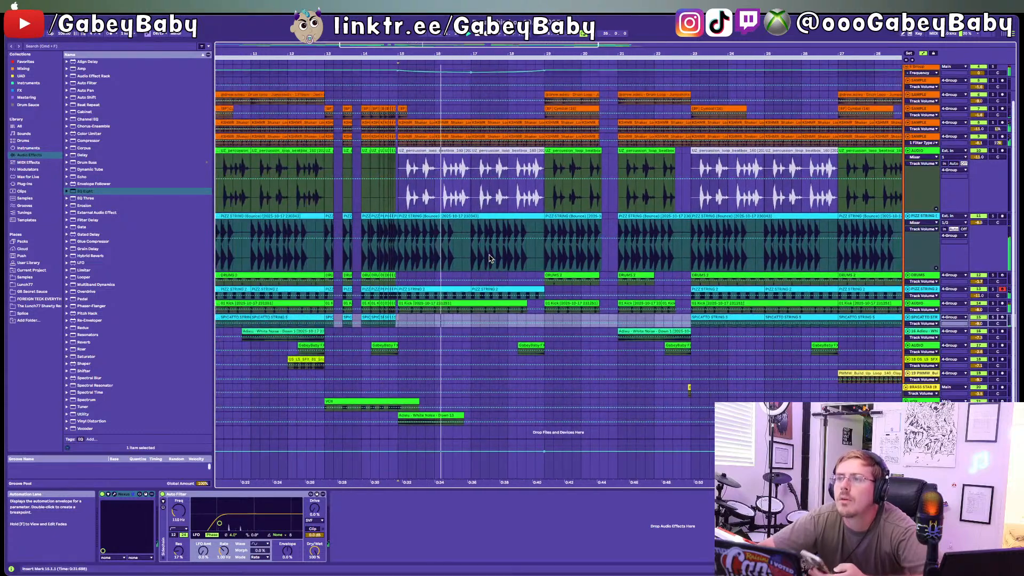
click(931, 217)
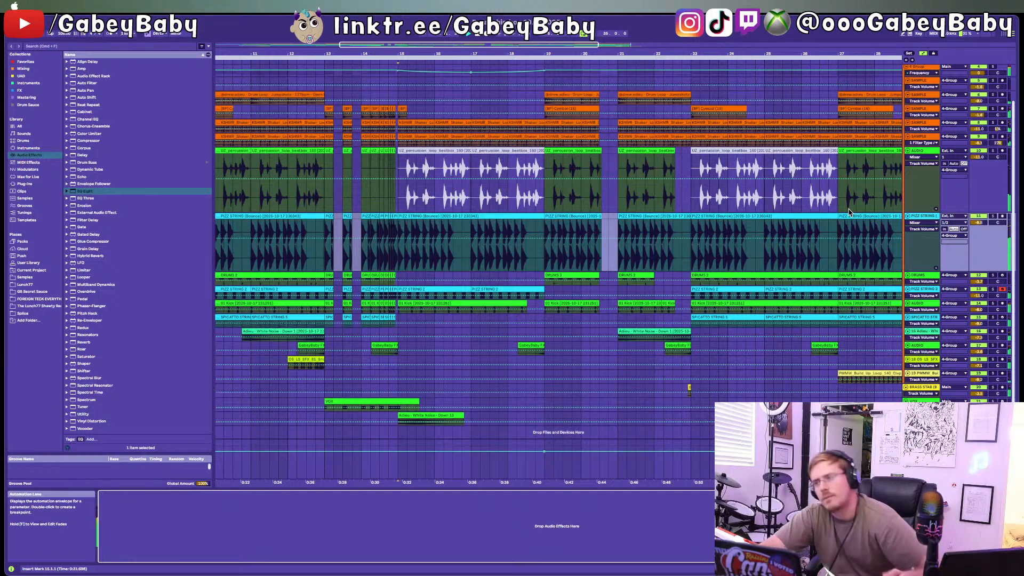
Step: Listen to the ending from bar 29 with the whole arrangement in view
key(x)
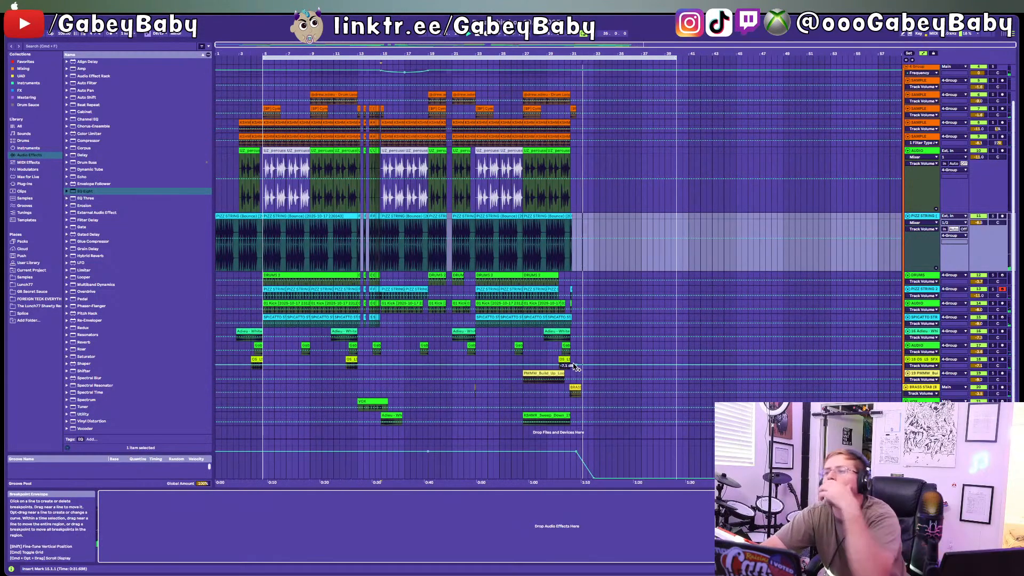
click(553, 363)
key(space)
key(space)
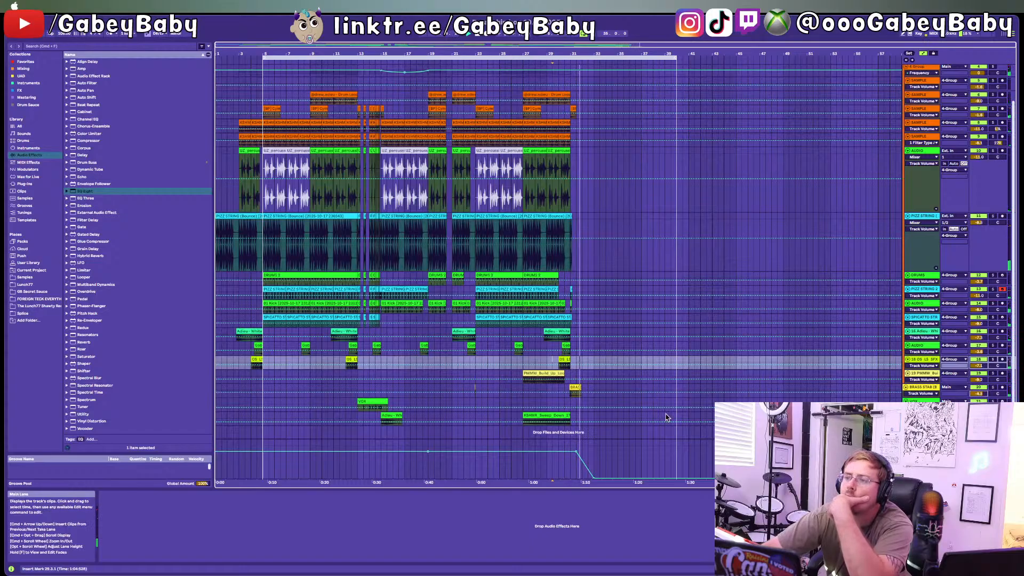
Step: Delete the leftover brass stab fragment before bar 23 and extend the final brass stab clip's start to just before bar 31
click(567, 392)
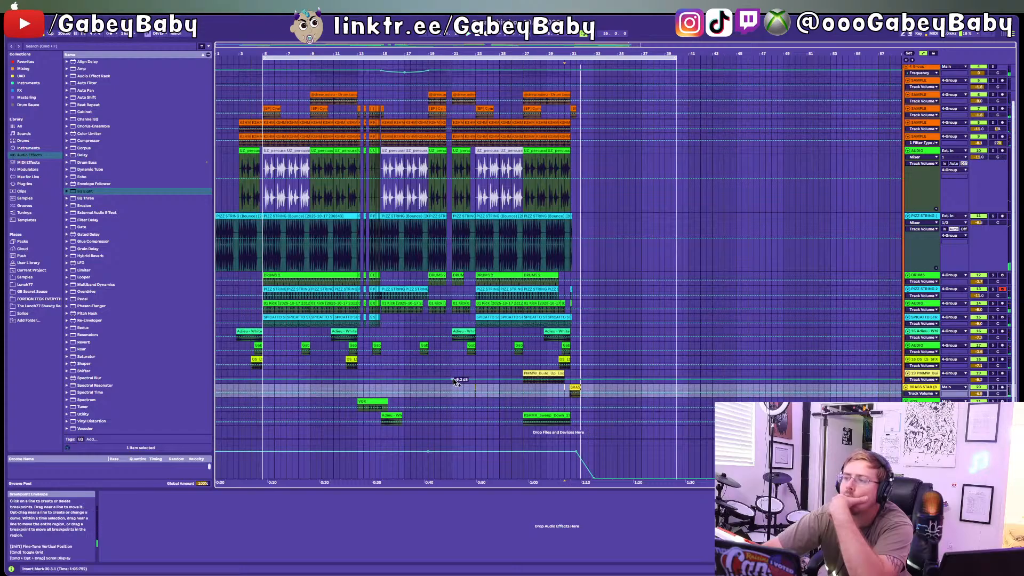
scroll(463, 389, up, 6)
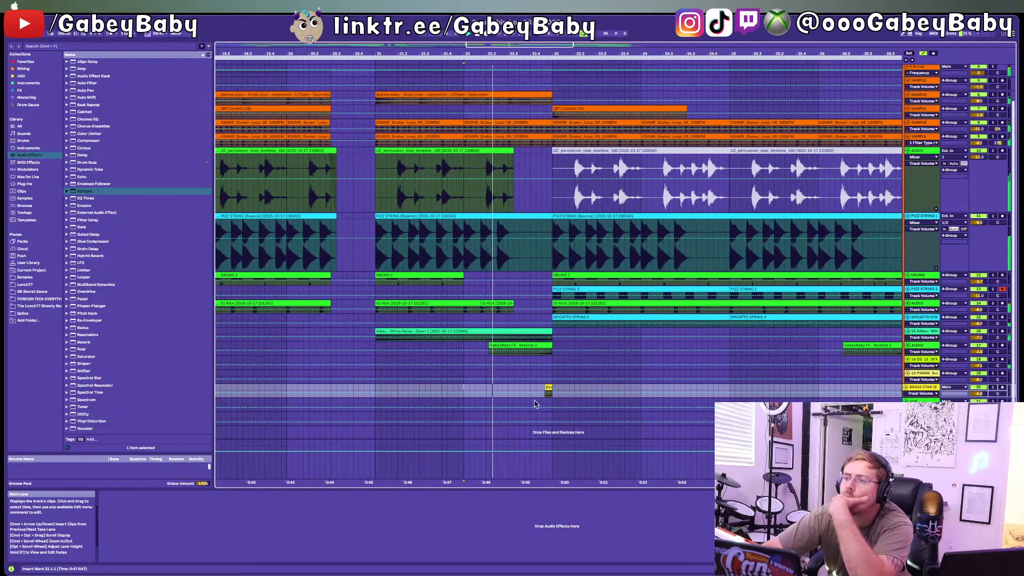
drag(535, 389, 577, 388)
key(Delete)
scroll(578, 388, down, 8)
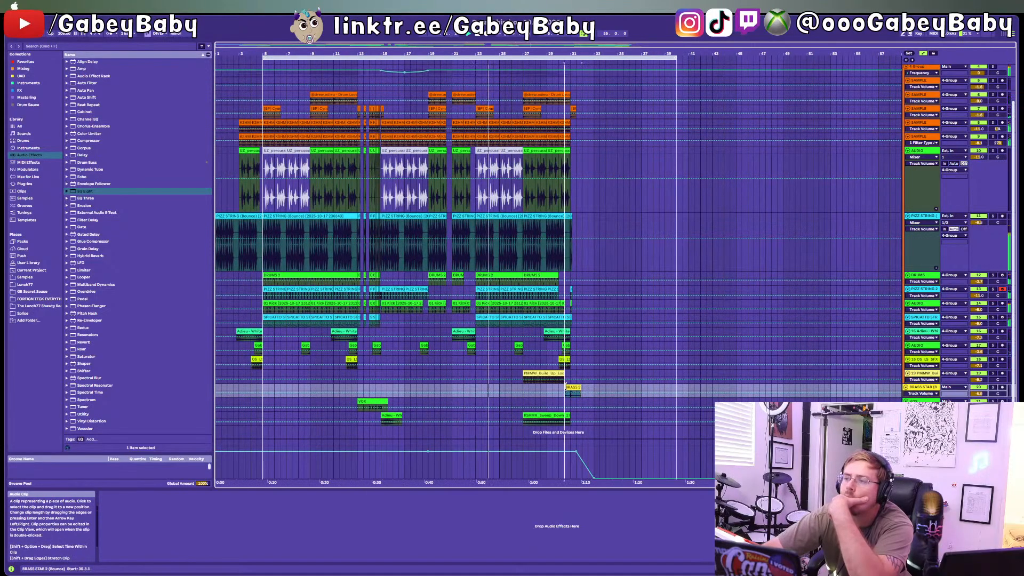
scroll(572, 388, up, 6)
click(545, 390)
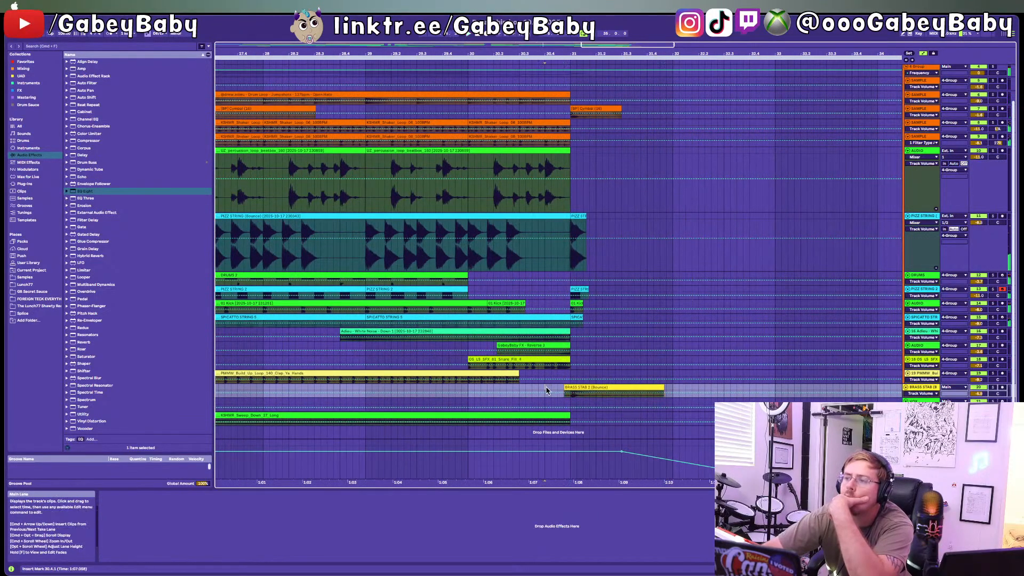
scroll(546, 390, up, 3)
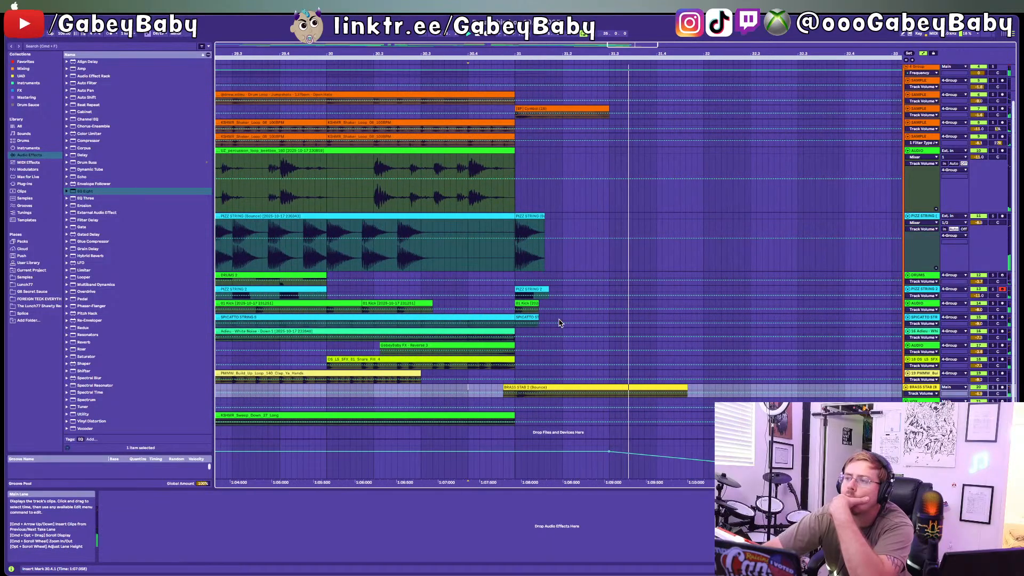
Step: Solo the cymbal sample track and replay the last bars to check which sounds end the beat
click(968, 217)
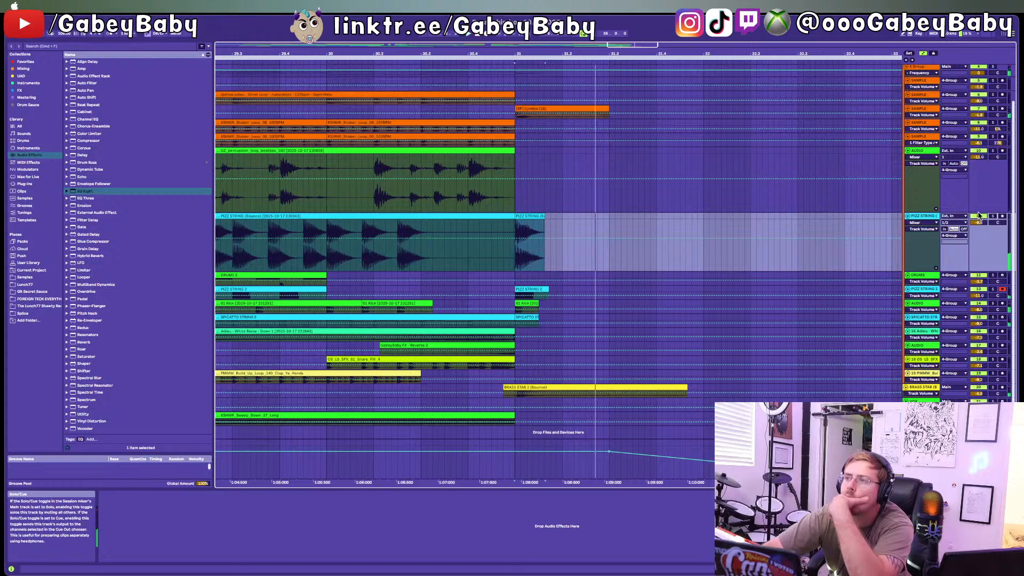
click(993, 109)
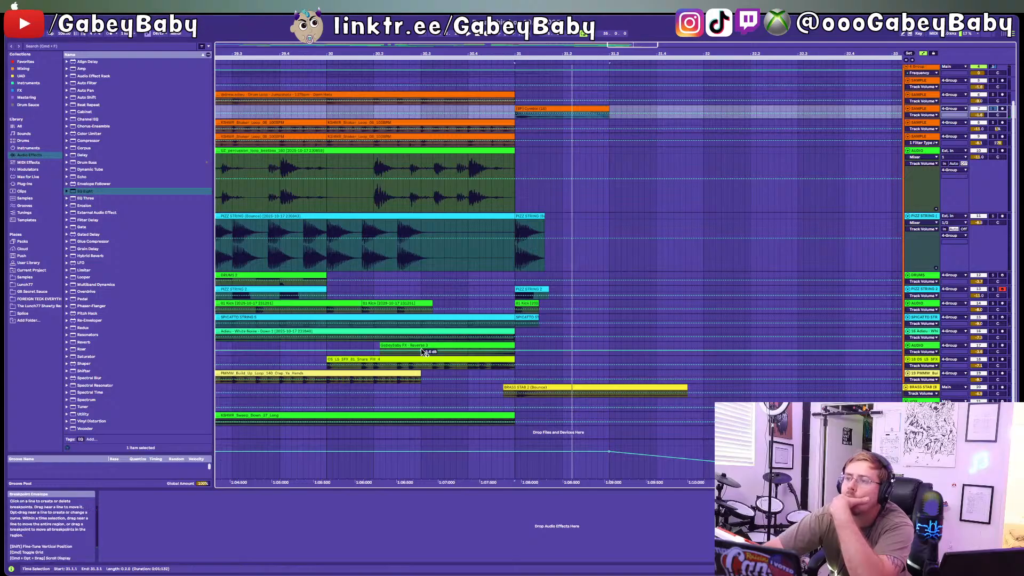
click(375, 345)
key(space)
scroll(374, 345, down, 5)
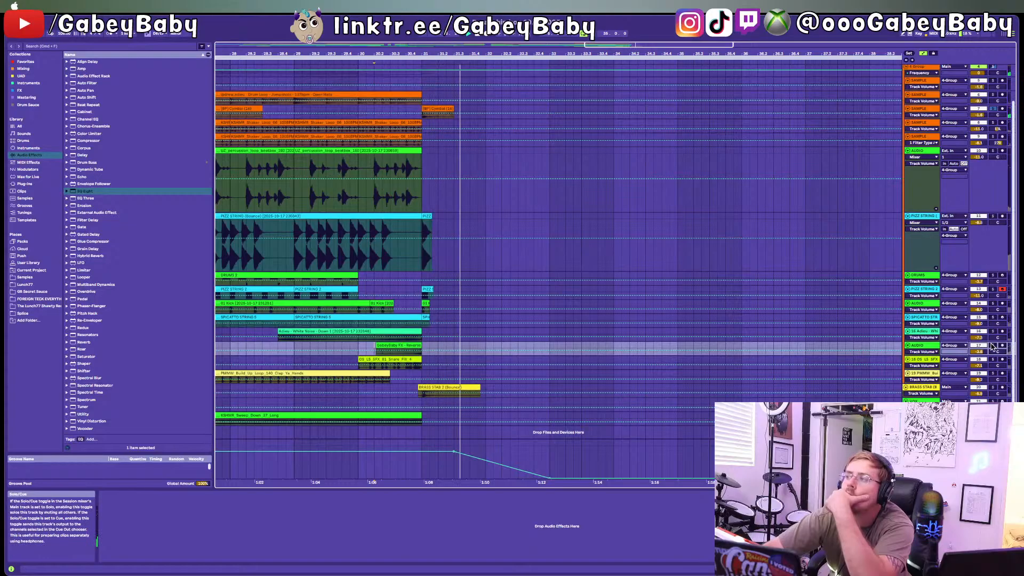
scroll(682, 314, left, 3)
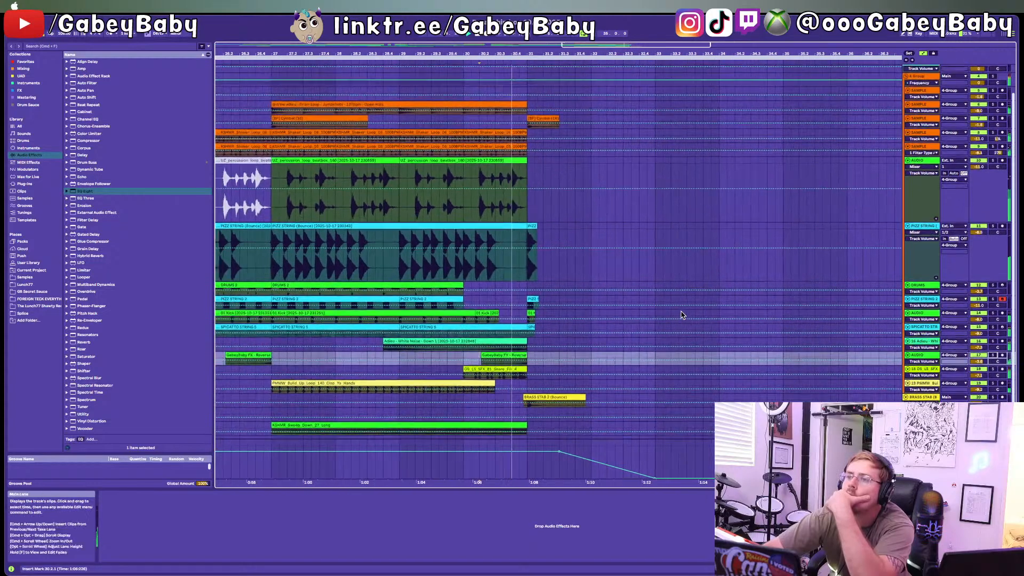
scroll(683, 315, left, 2)
Step: Solo the kick track, lengthen its final clip at bar 31 and enlarge the track's height
click(991, 311)
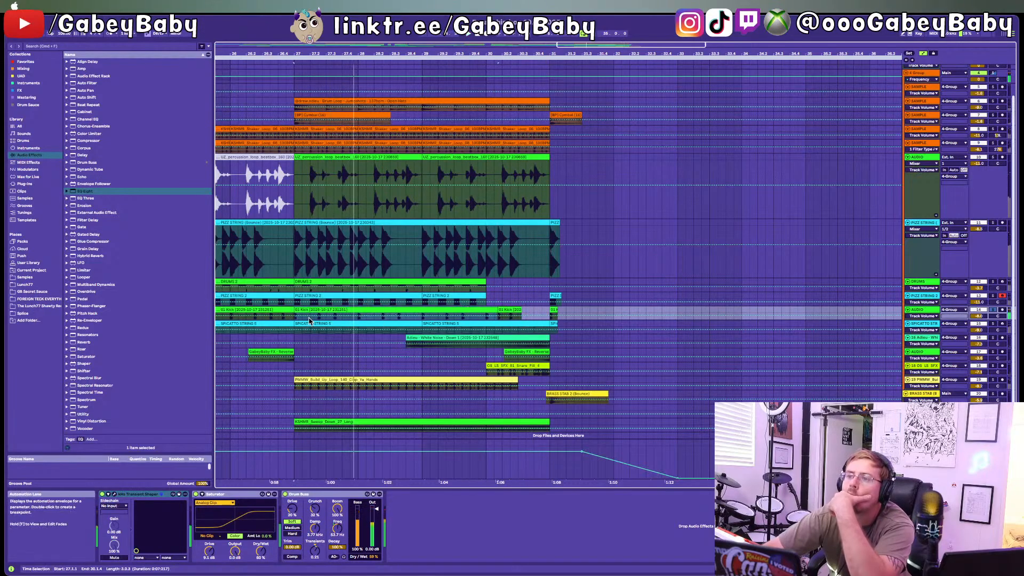
click(308, 321)
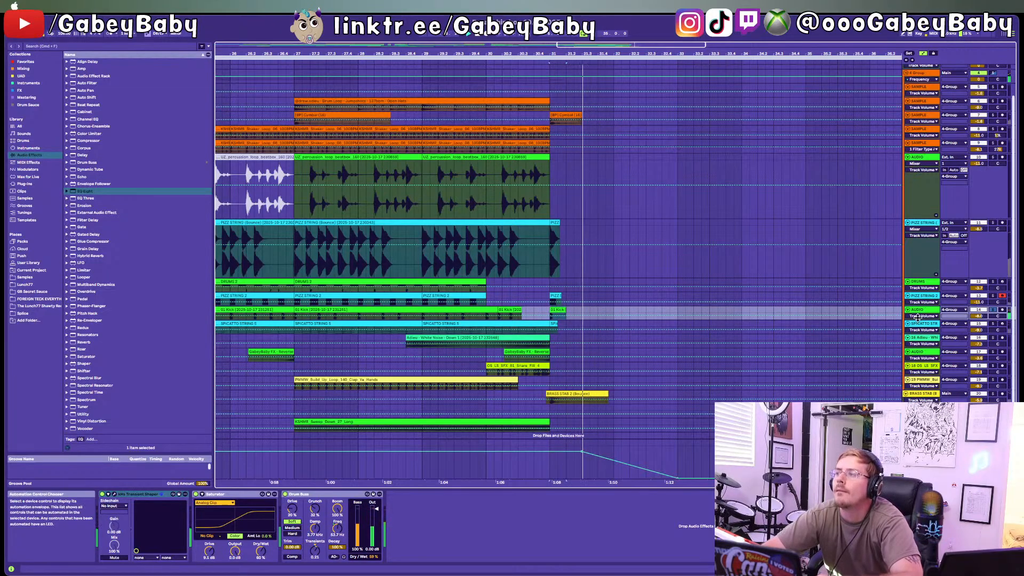
drag(918, 319, 916, 370)
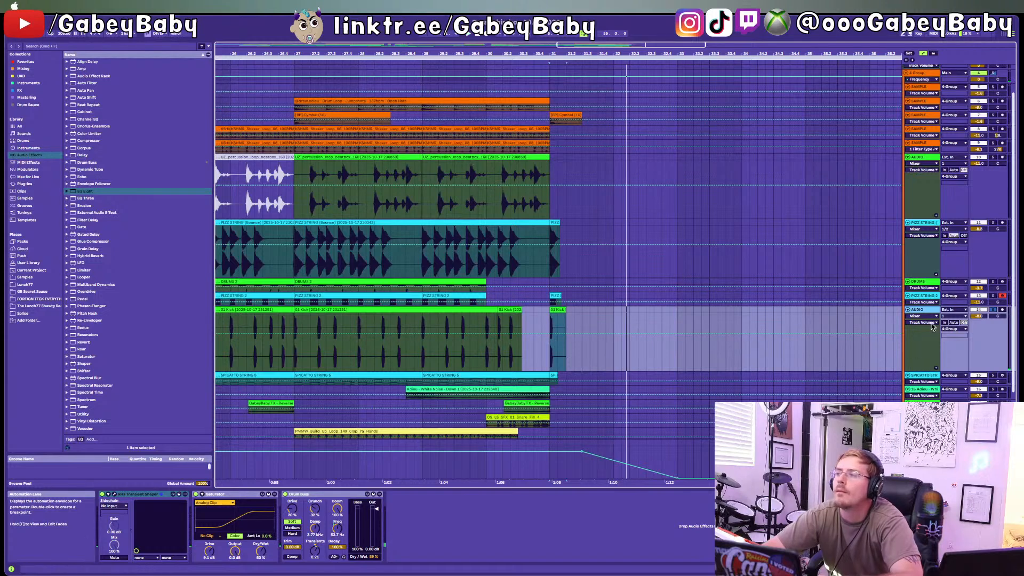
Step: Show the kick's Drum Buss Boom Freq automation and level it at 53.7 Hz on the final hit at bar 31
click(558, 314)
key(space)
key(space)
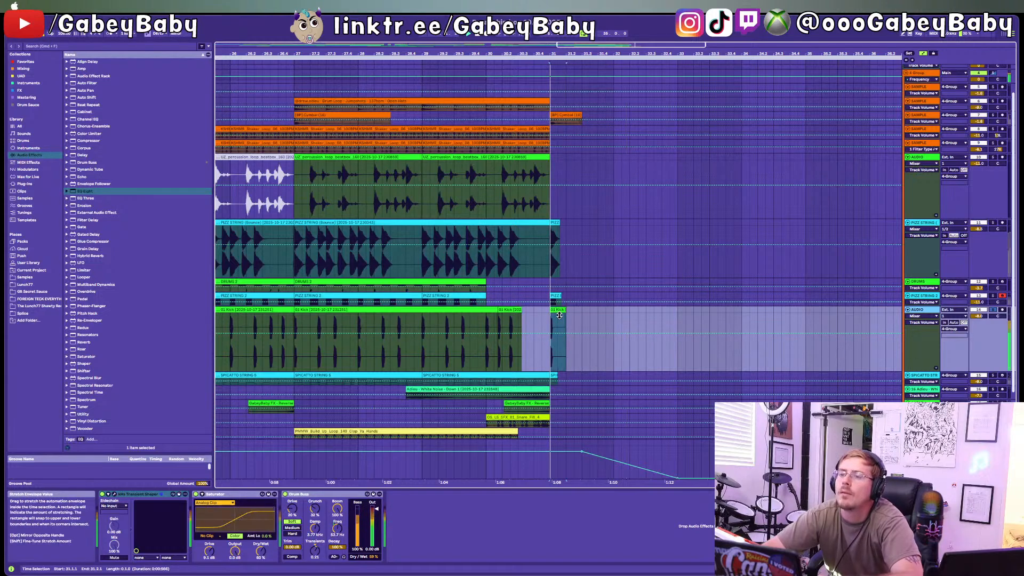
key(space)
click(337, 528)
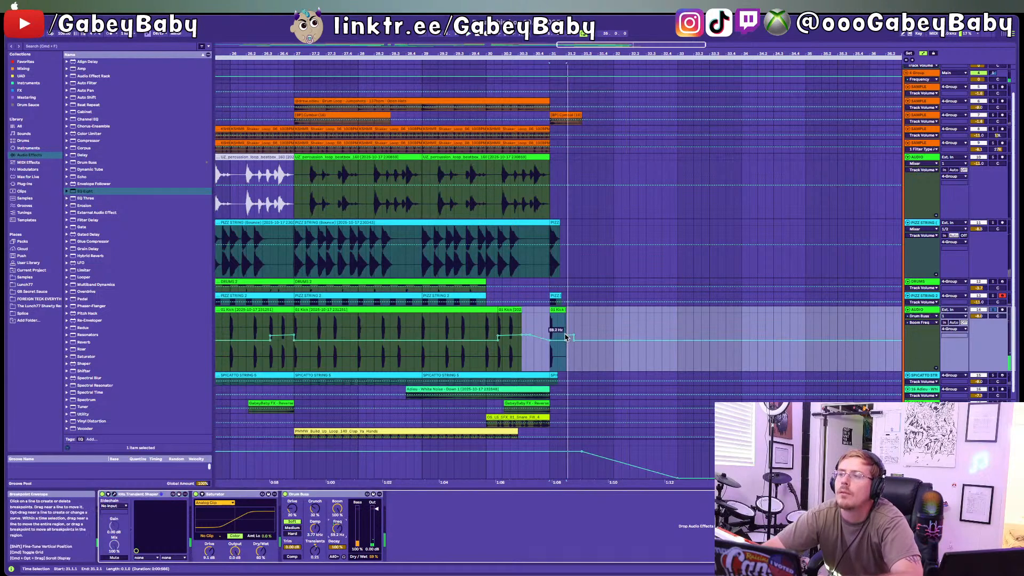
click(524, 368)
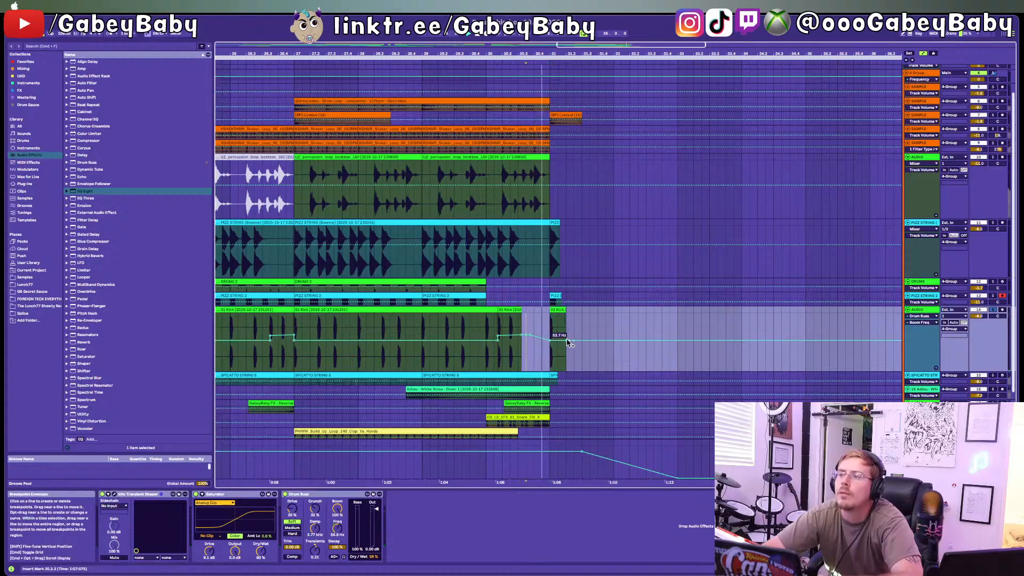
Step: Unsolo the kick track and play the full mix from bar 29 through the ending
scroll(454, 356, down, 5)
click(457, 358)
click(993, 309)
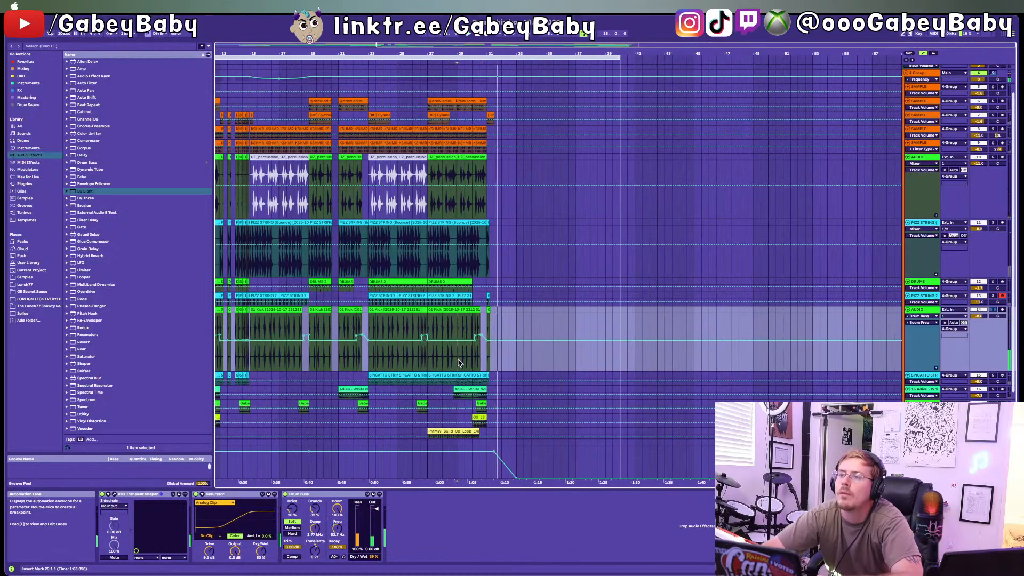
key(space)
key(space)
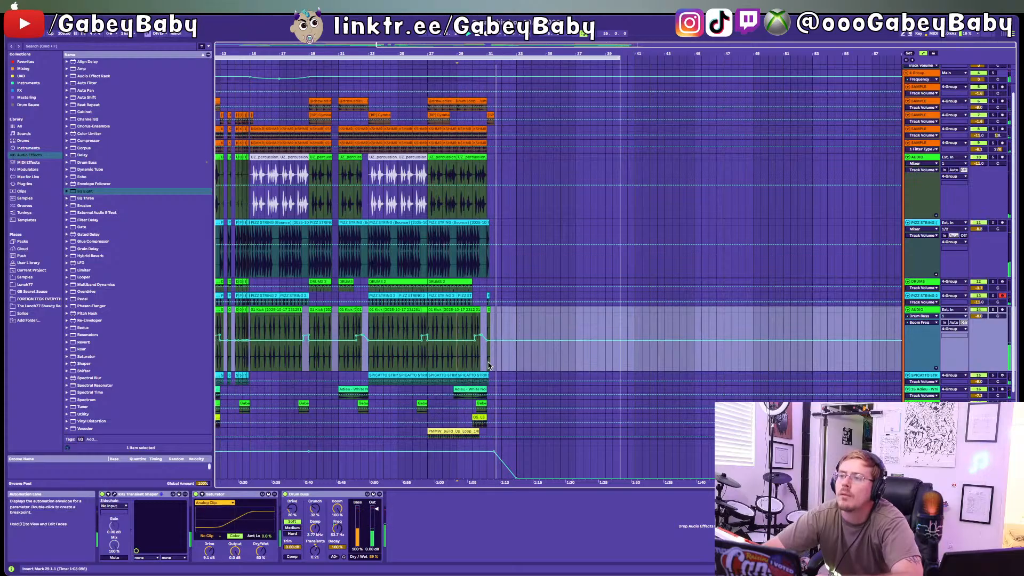
Step: Select the entire arrangement across all tracks through the end of the fade-out
key(super+a)
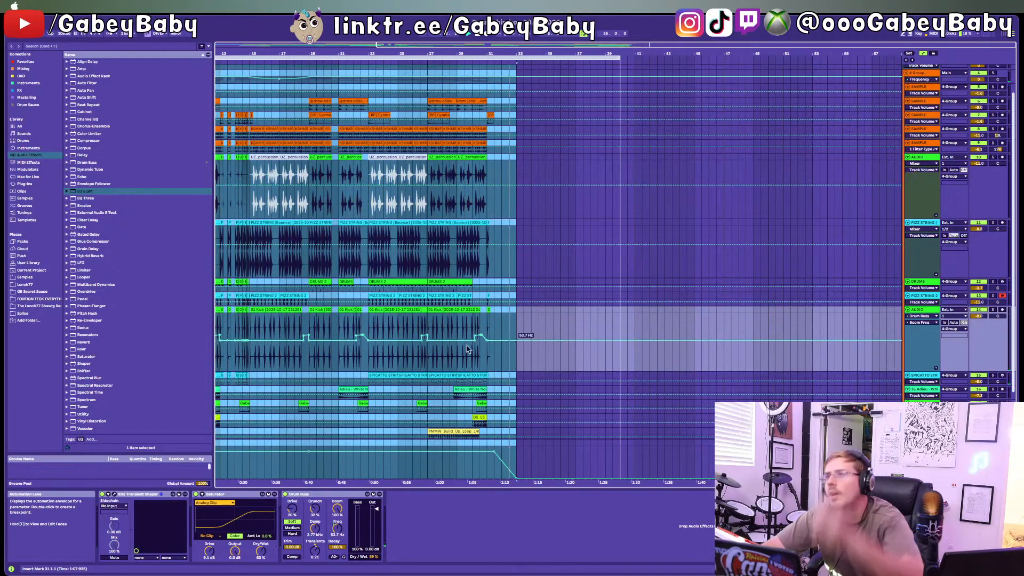
key(minus)
key(space)
scroll(375, 318, down, 3)
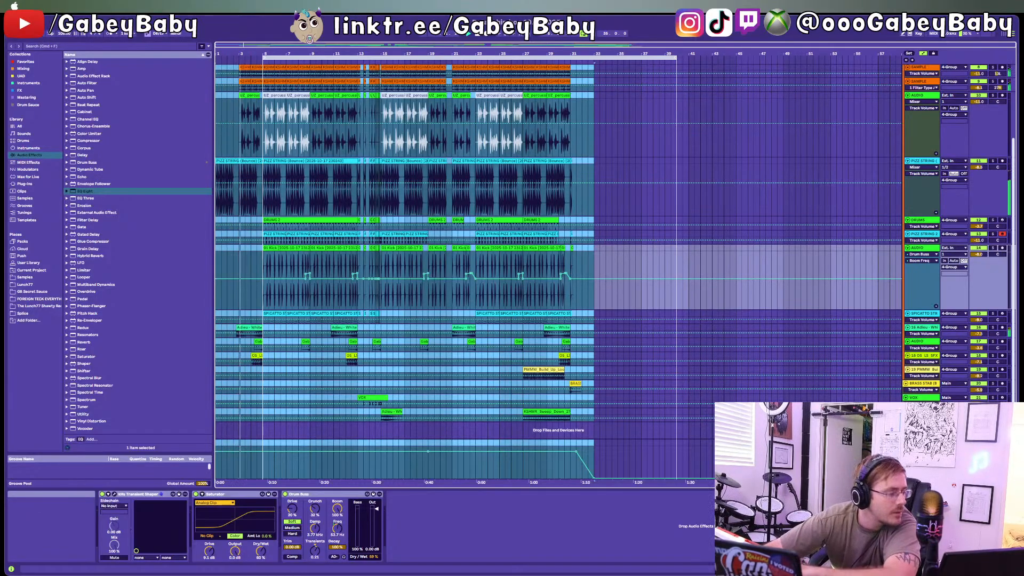
Step: Add the Another Level Up 150 bpm reference audio on a new track at the arrangement's start and route its output to Ext. Out
drag(215, 525, 258, 419)
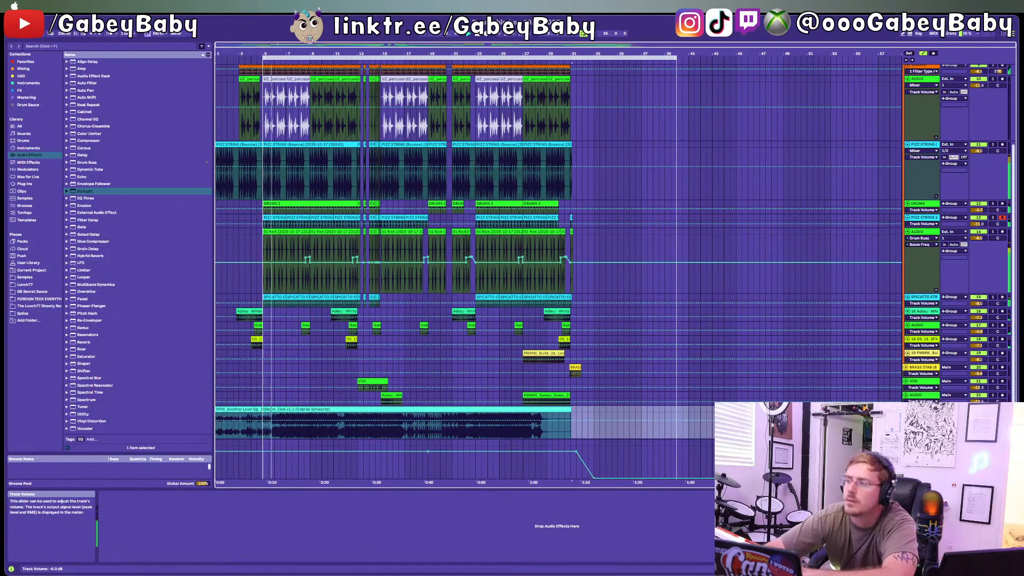
click(952, 297)
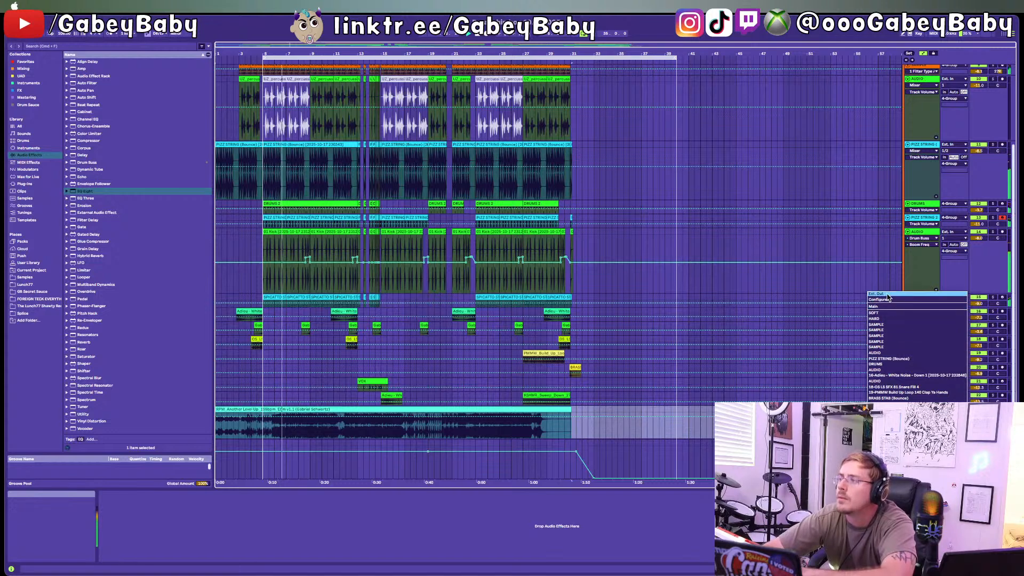
click(887, 294)
Step: Compare the reference in solo with the full mix, and open the WLM Loudness Meter on the Main track
click(992, 408)
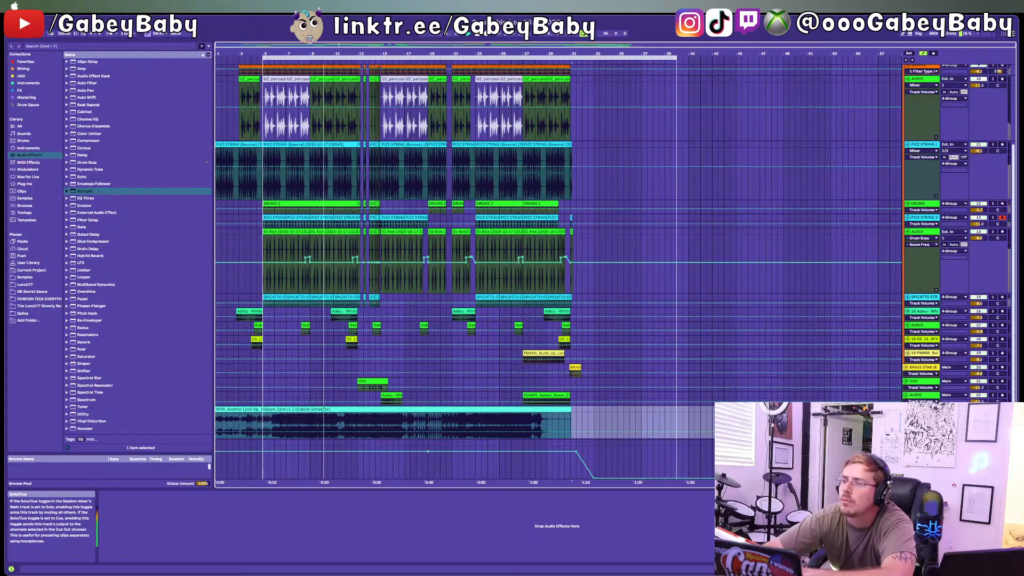
click(993, 409)
click(922, 442)
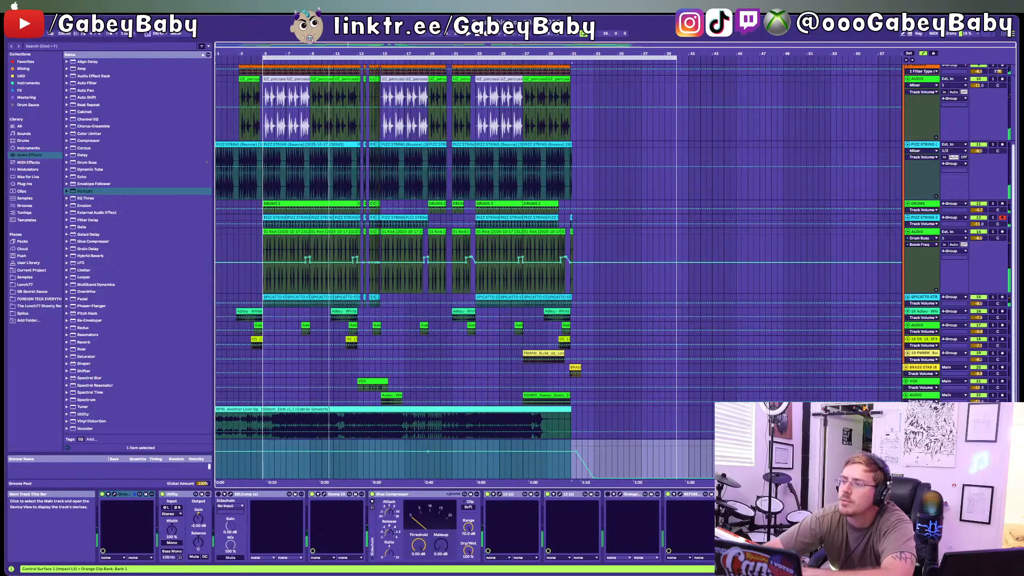
key(space)
key(space)
click(740, 494)
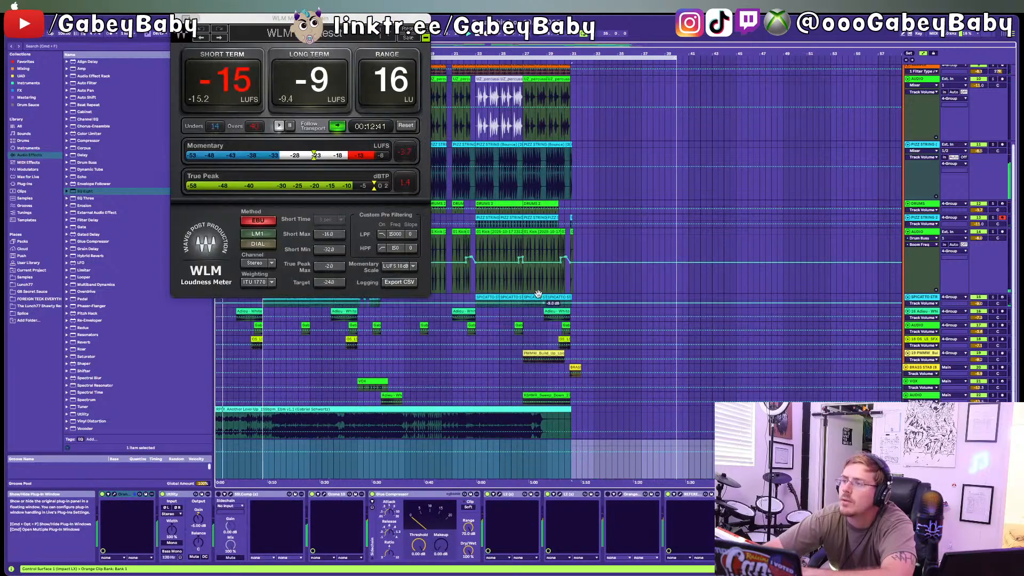
Step: Play the final drop from bar 23 and check its short-term loudness on the meter with the Main track's devices shown
click(494, 231)
key(space)
key(space)
click(921, 443)
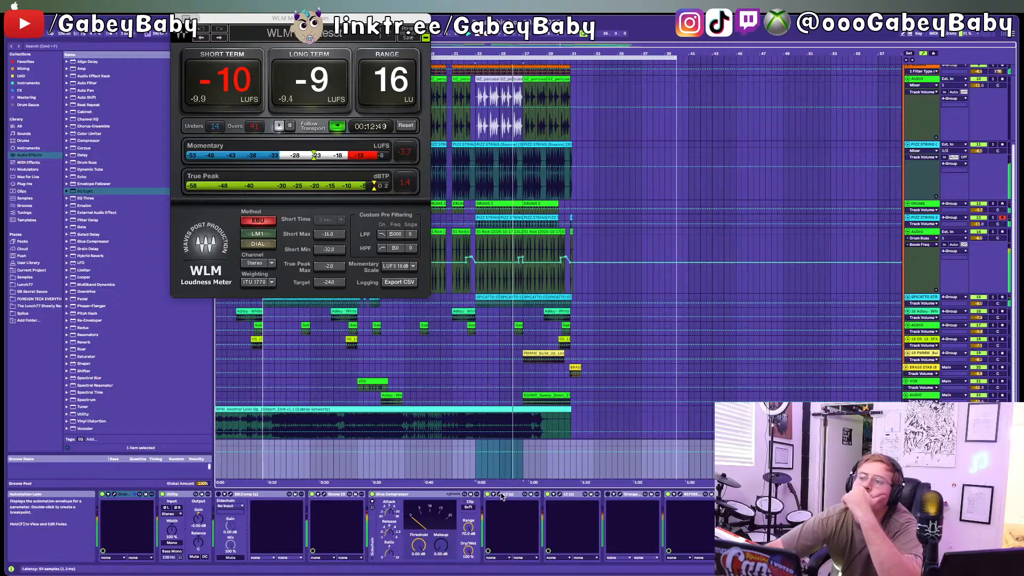
Step: Adjust the threshold of the L2 Ultramaximizer on the main track and close the plugin
drag(644, 574, 666, 241)
drag(665, 295, 650, 295)
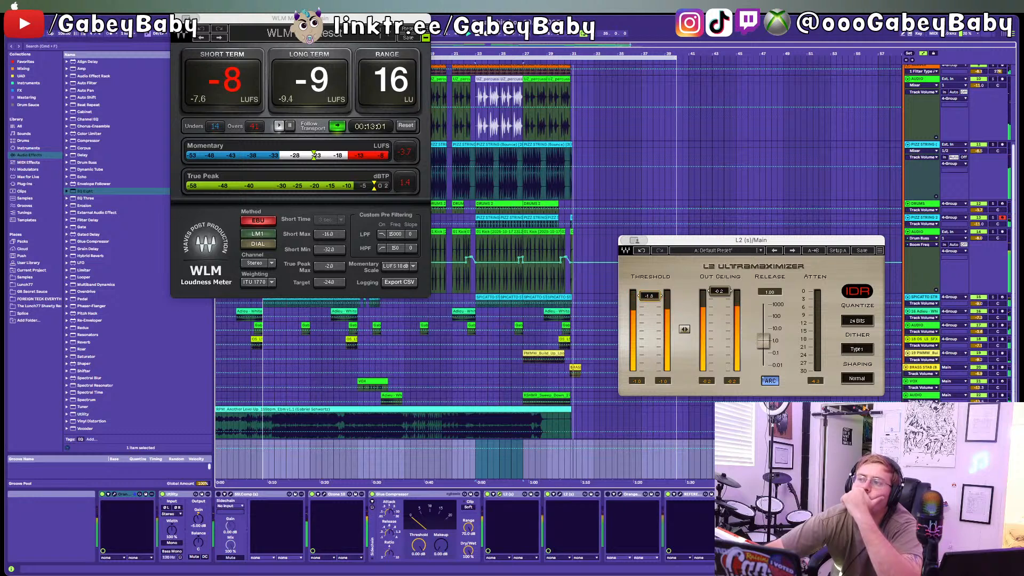
double_click(650, 295)
click(625, 241)
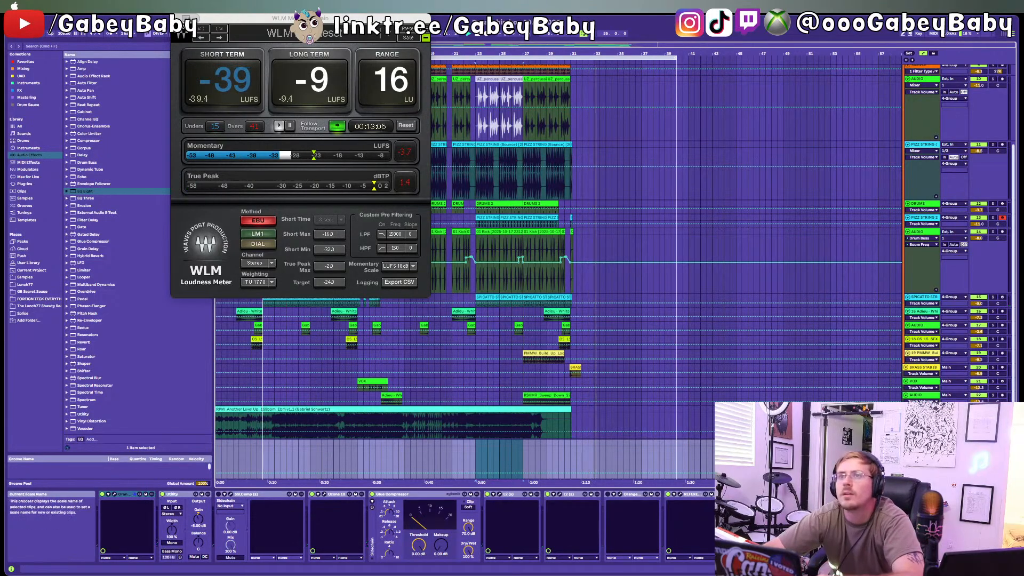
Step: Select the whole arrangement and start exporting it as an audio file
click(600, 291)
key(super+a)
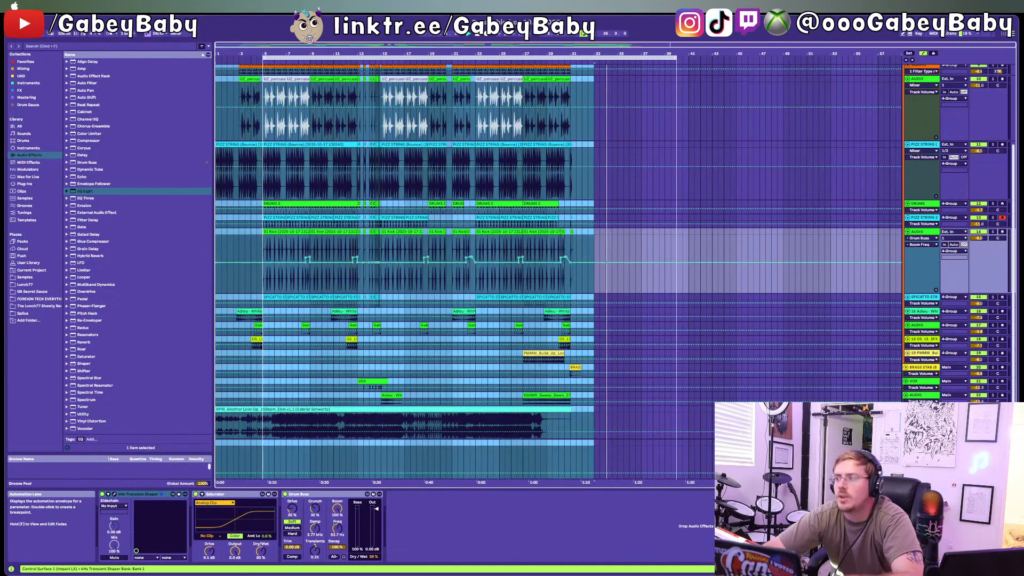
scroll(568, 390, up, 3)
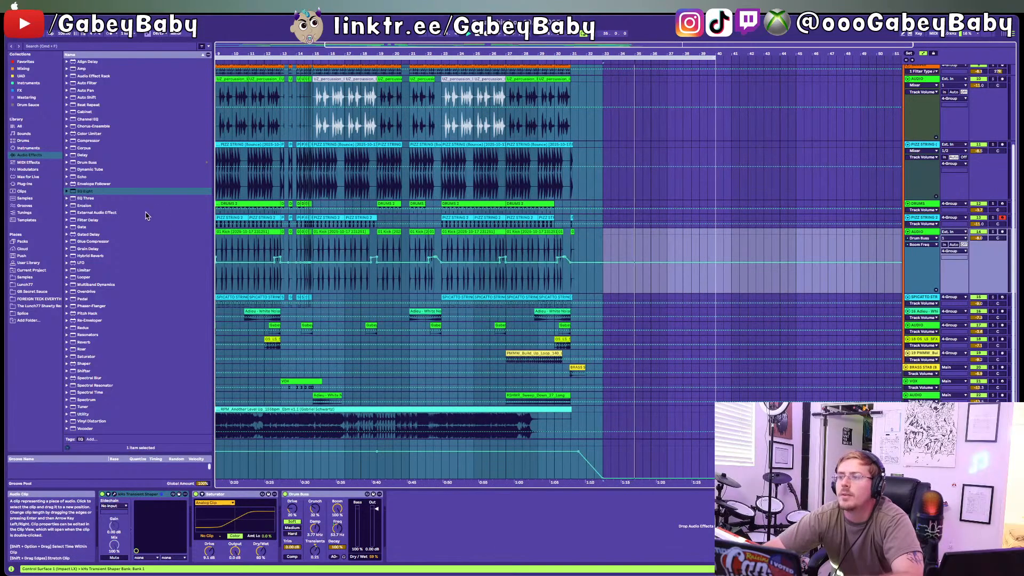
key(super+shift+r)
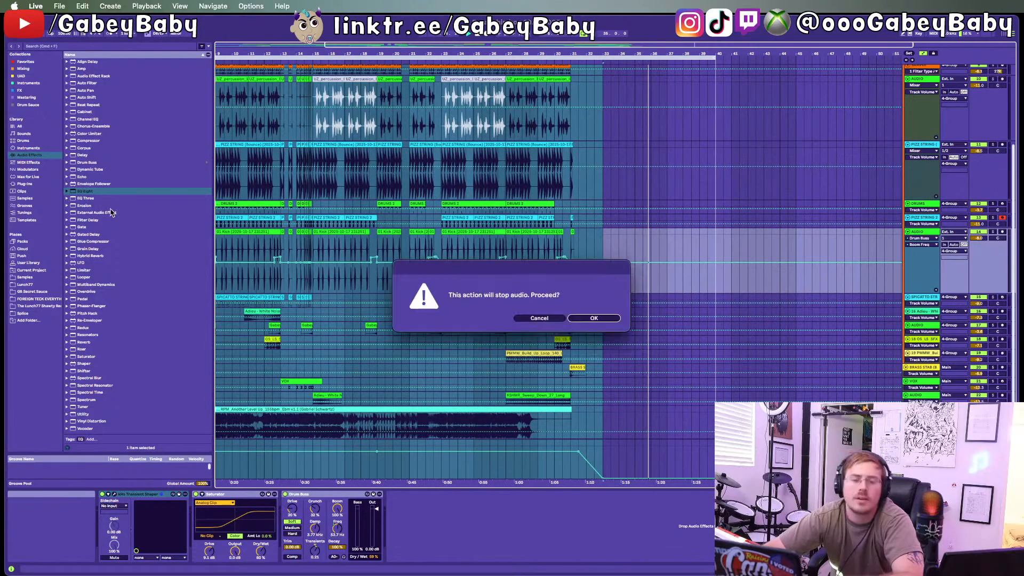
key(Return)
key(Return)
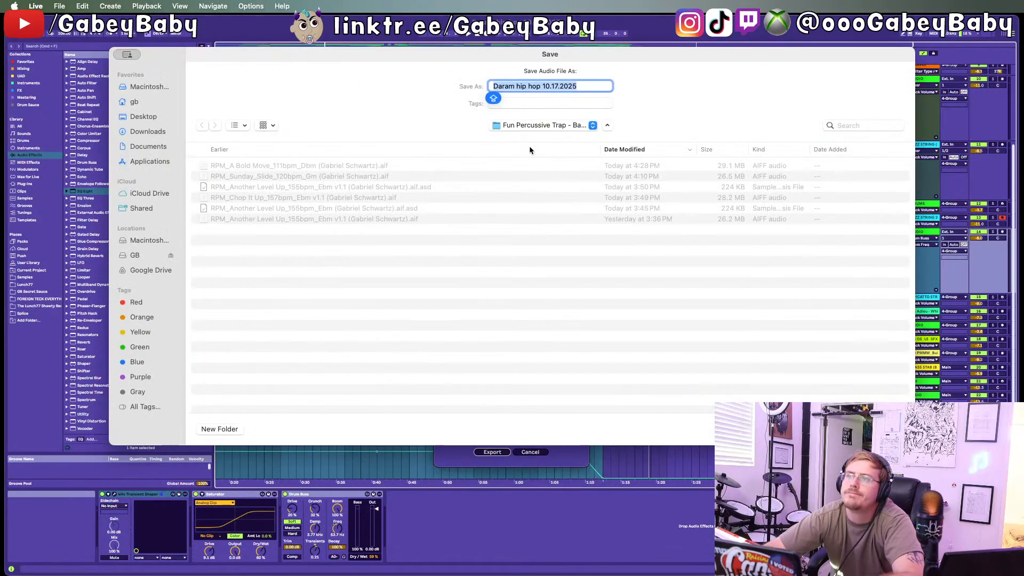
key(super+Up)
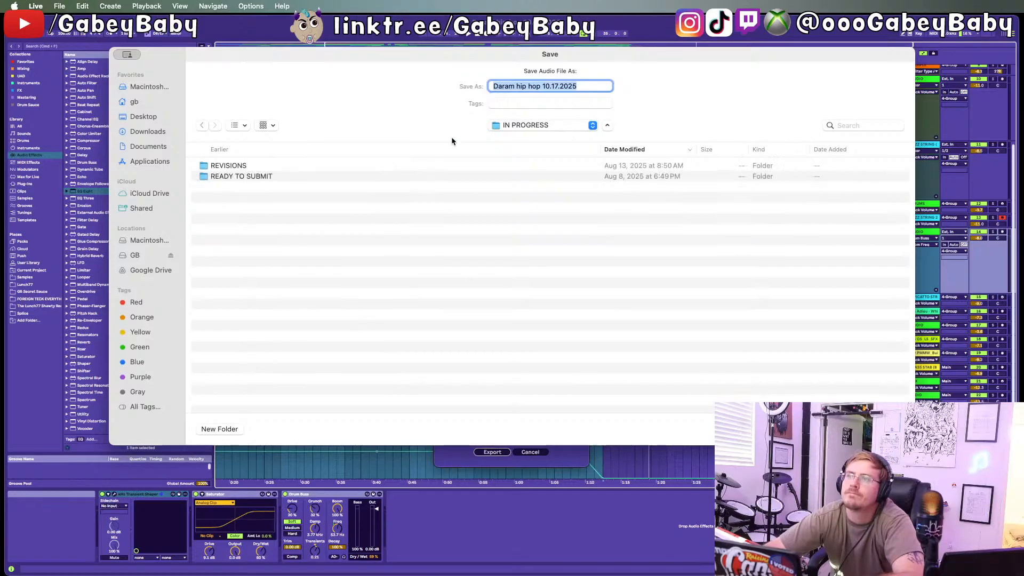
double_click(265, 176)
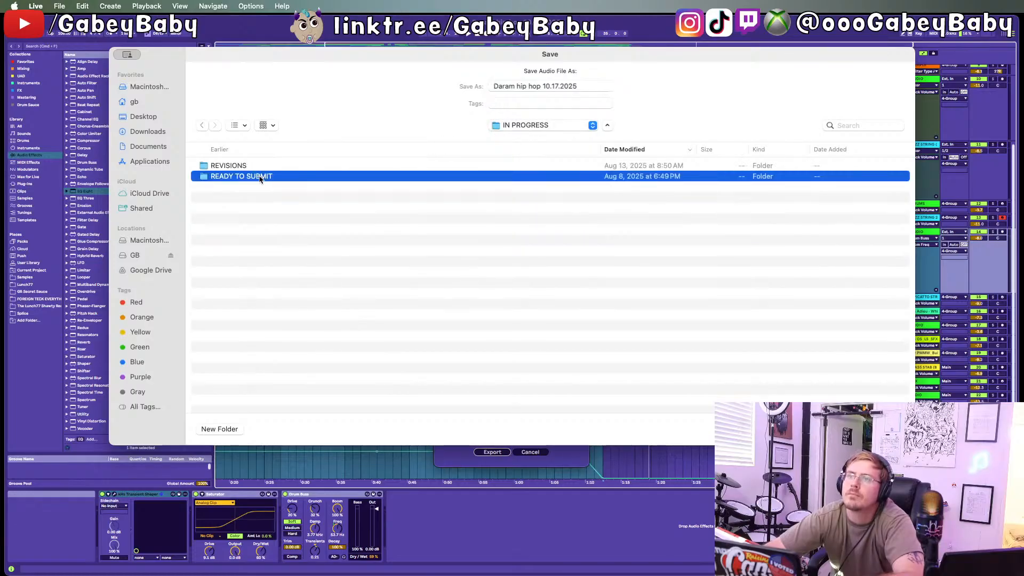
double_click(255, 166)
click(249, 198)
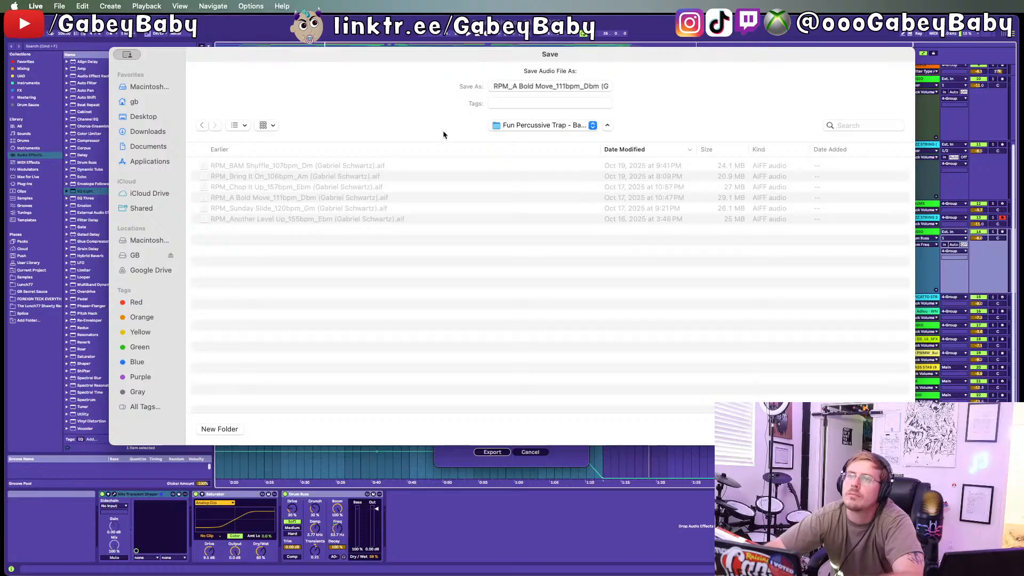
key(super+Up)
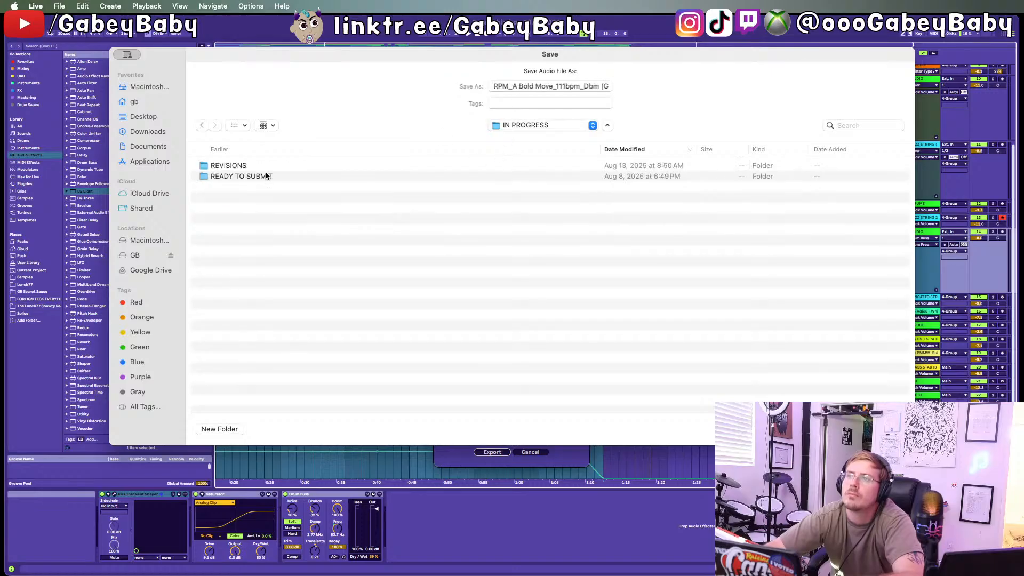
double_click(243, 166)
double_click(243, 167)
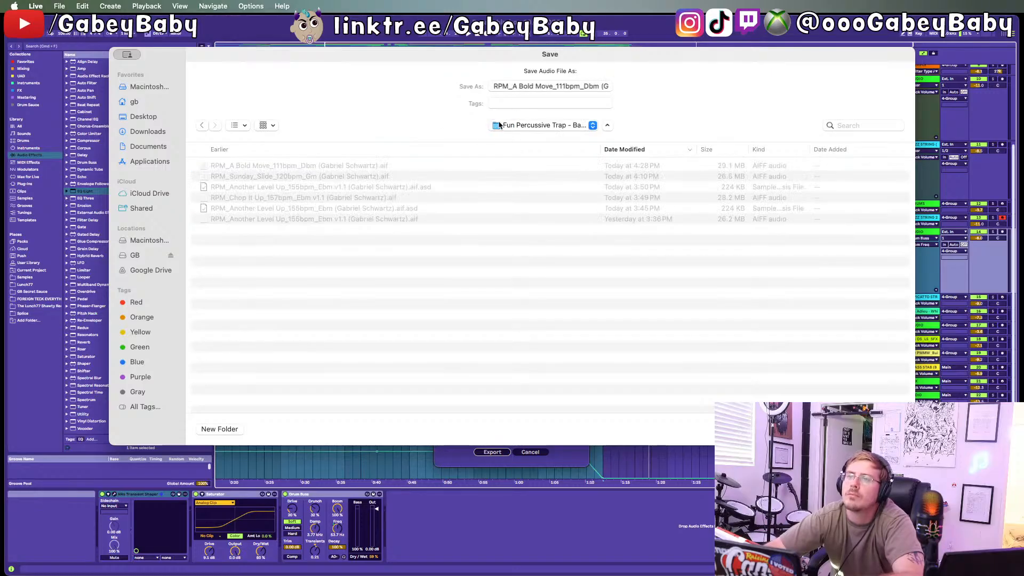
key(Return)
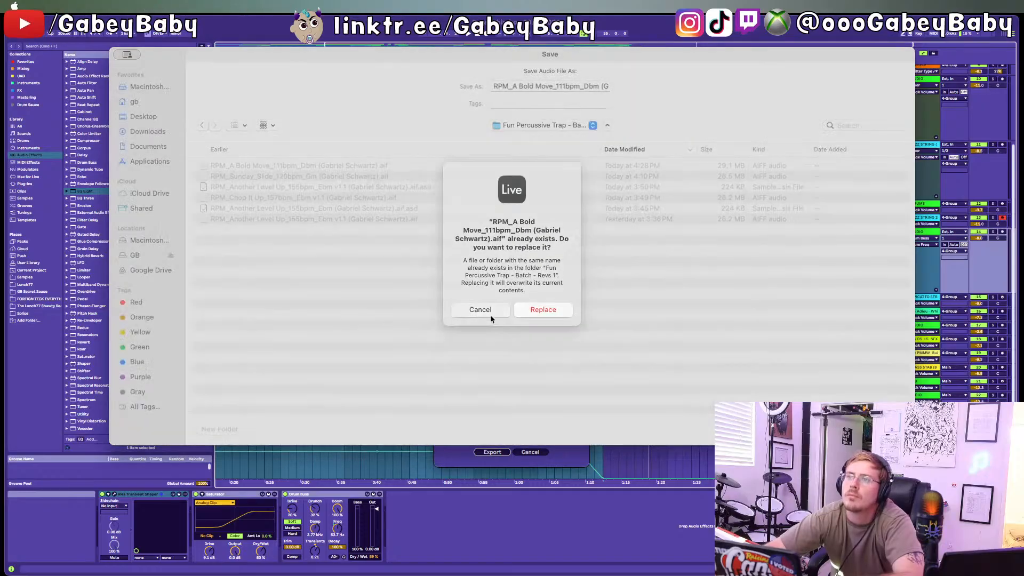
click(489, 313)
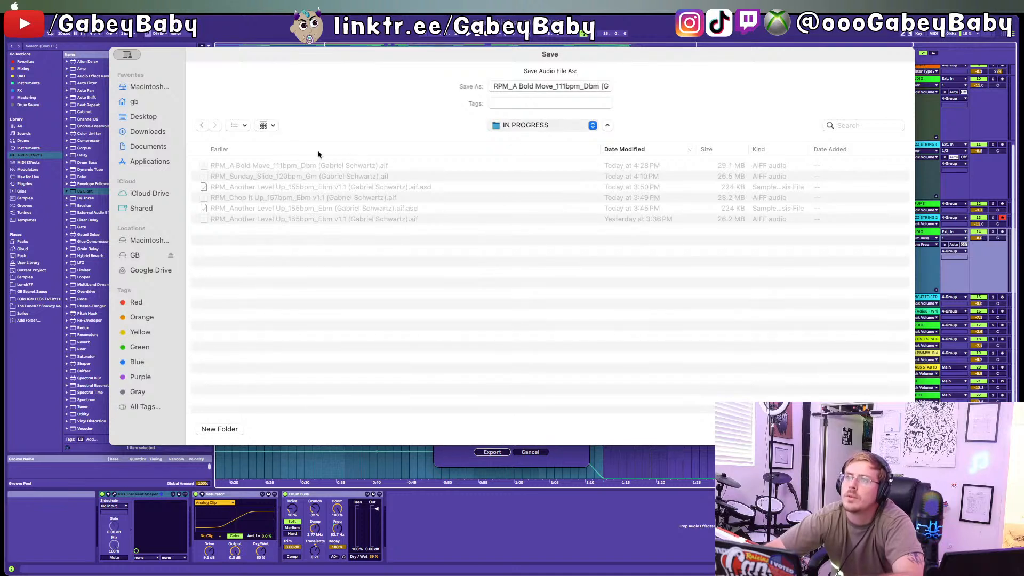
Step: Reuse the existing RPM_Bring It On_106bpm_Am file name from the READY TO SUBMIT batch folder for the export
click(243, 165)
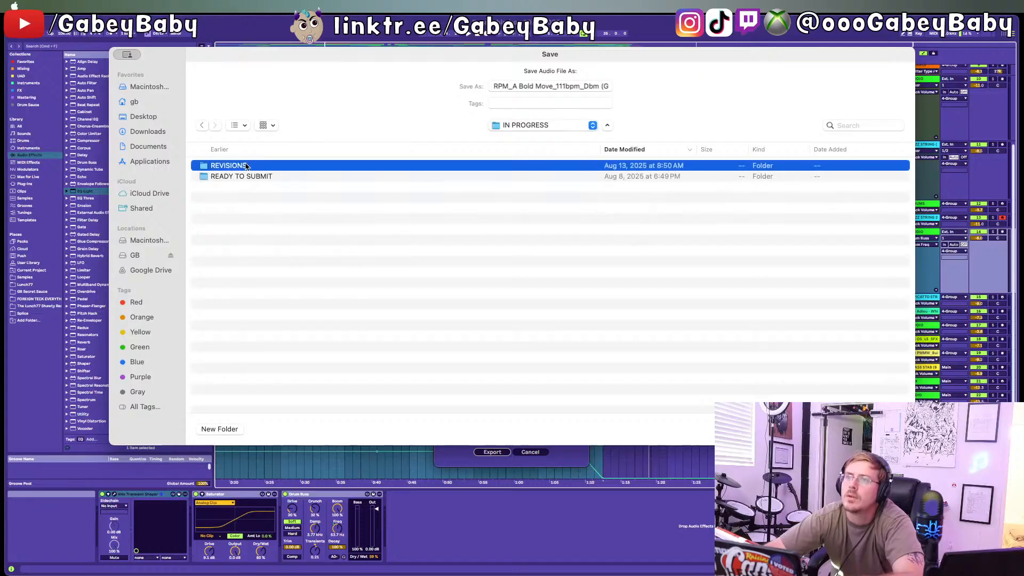
double_click(246, 166)
click(202, 125)
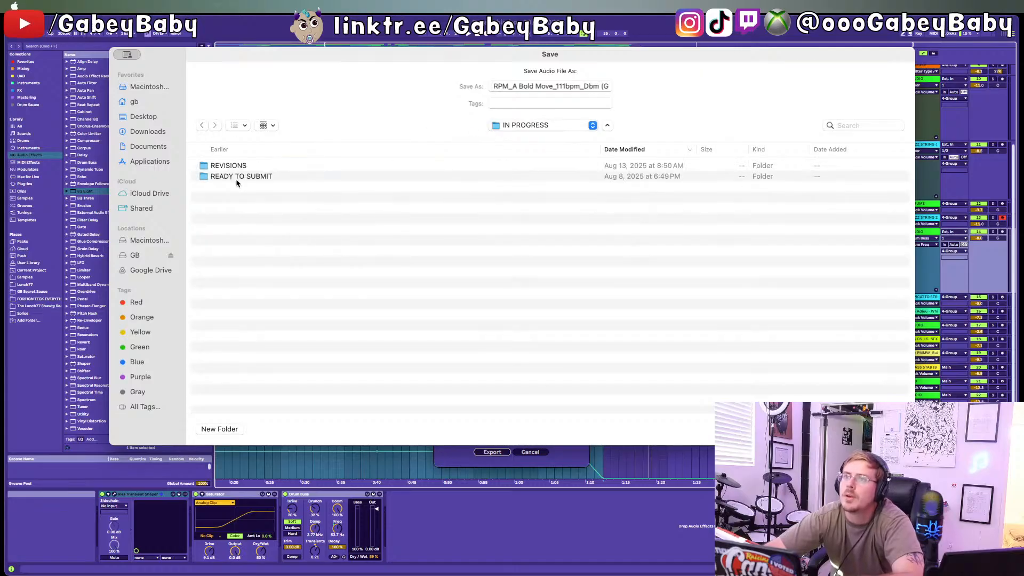
double_click(236, 178)
click(258, 171)
double_click(259, 167)
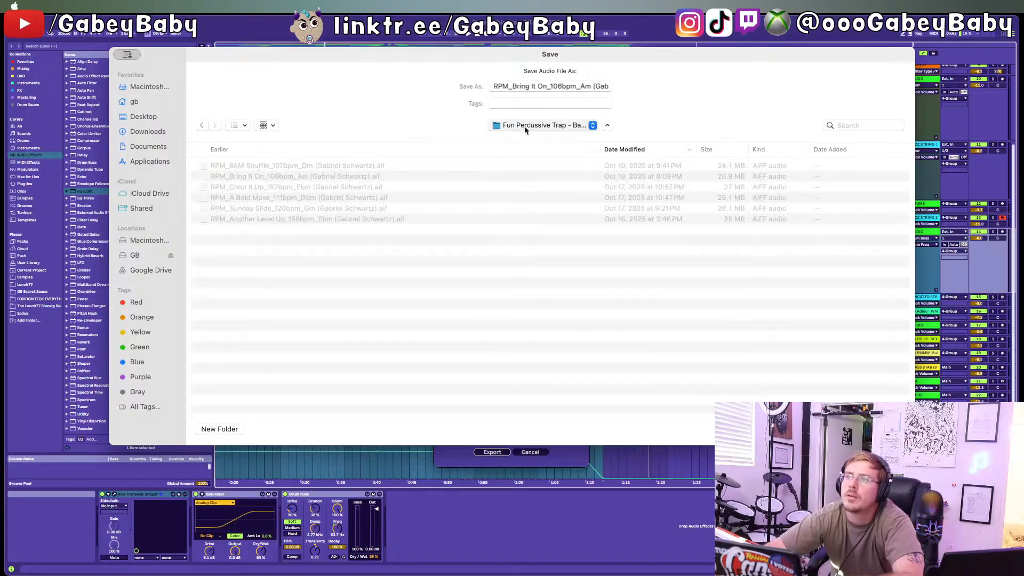
Step: Save the audio export in the Fun Percussive Trap - Batch - Revs 1 folder inside REVISIONS
click(527, 145)
double_click(287, 168)
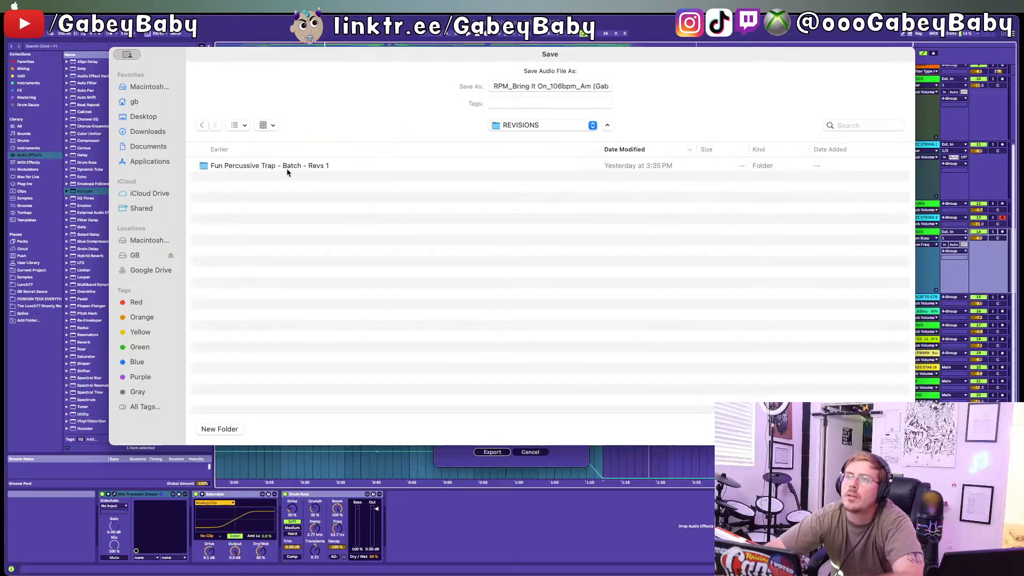
double_click(287, 168)
double_click(492, 166)
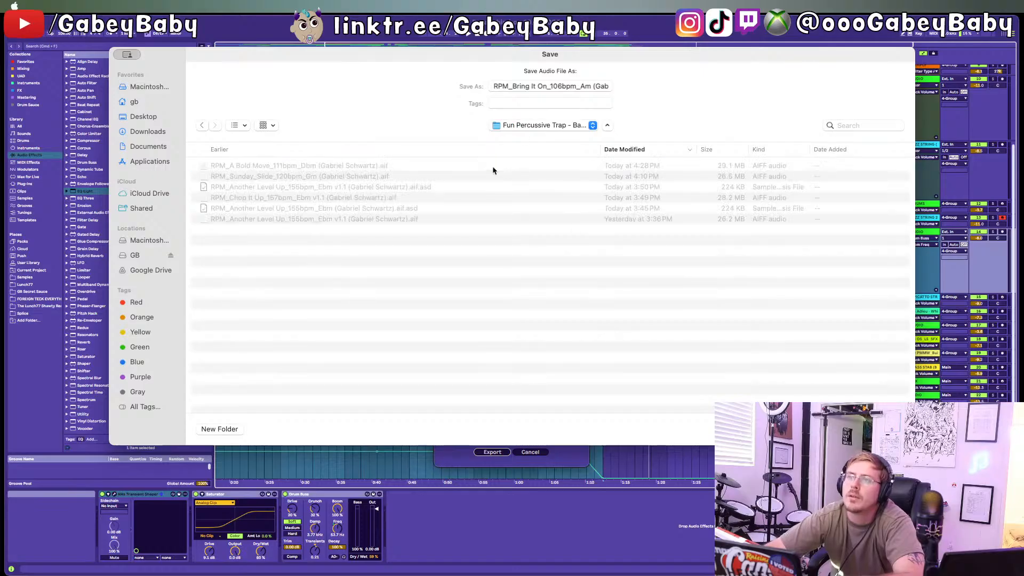
key(Return)
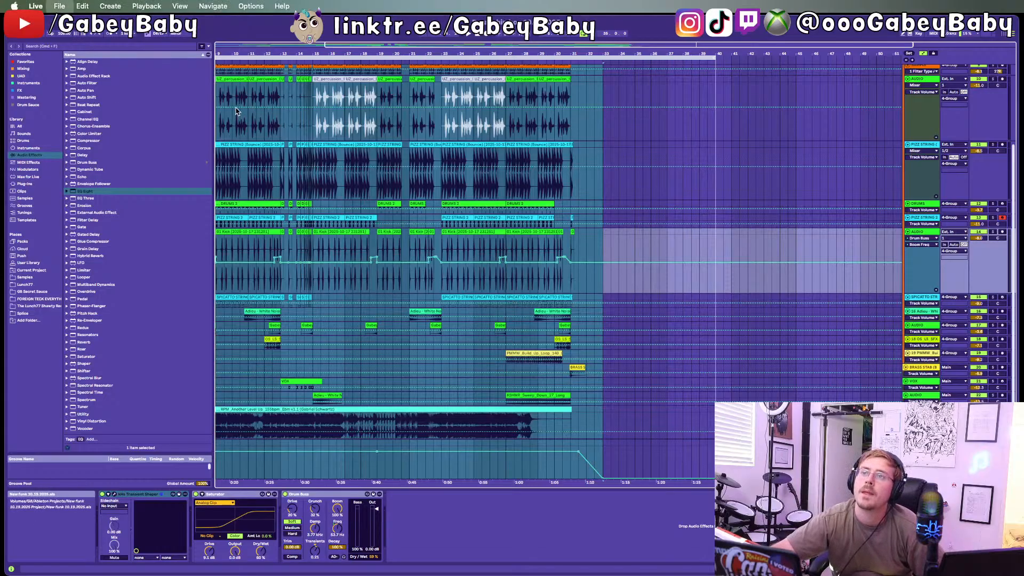
Step: Open the recent Live set New-funk 10.19.2025.als
click(237, 111)
key(Return)
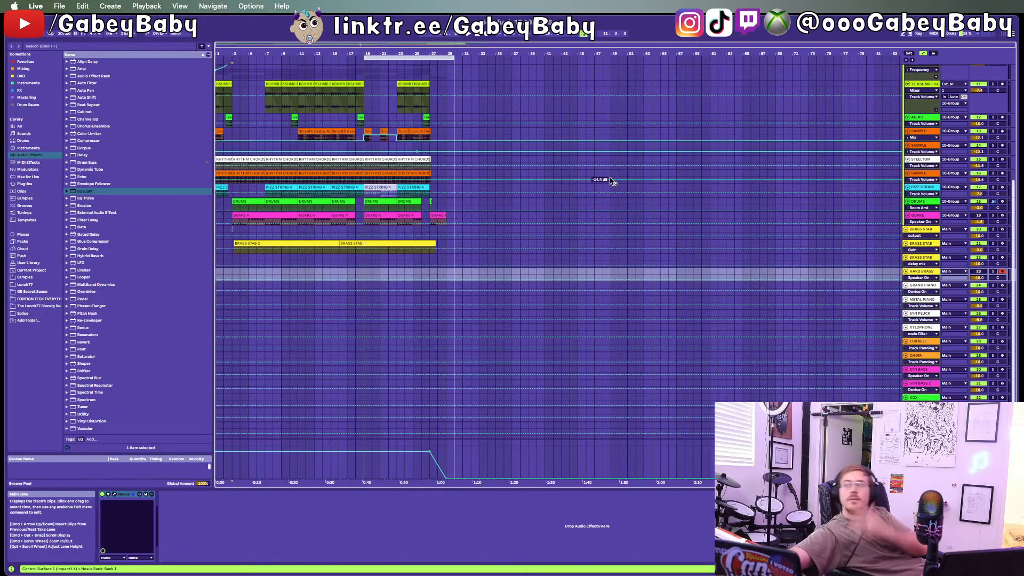
Step: Delete all the unused tracks below HARD BRASS, starting with GRAND PIANO
scroll(745, 249, down, 2)
click(924, 258)
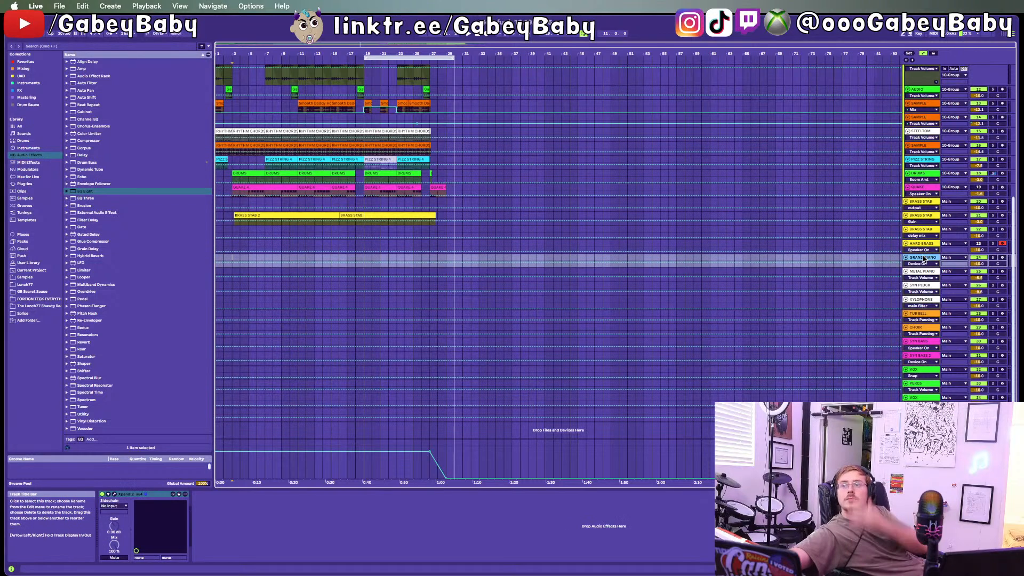
key(Delete)
key(Delete)
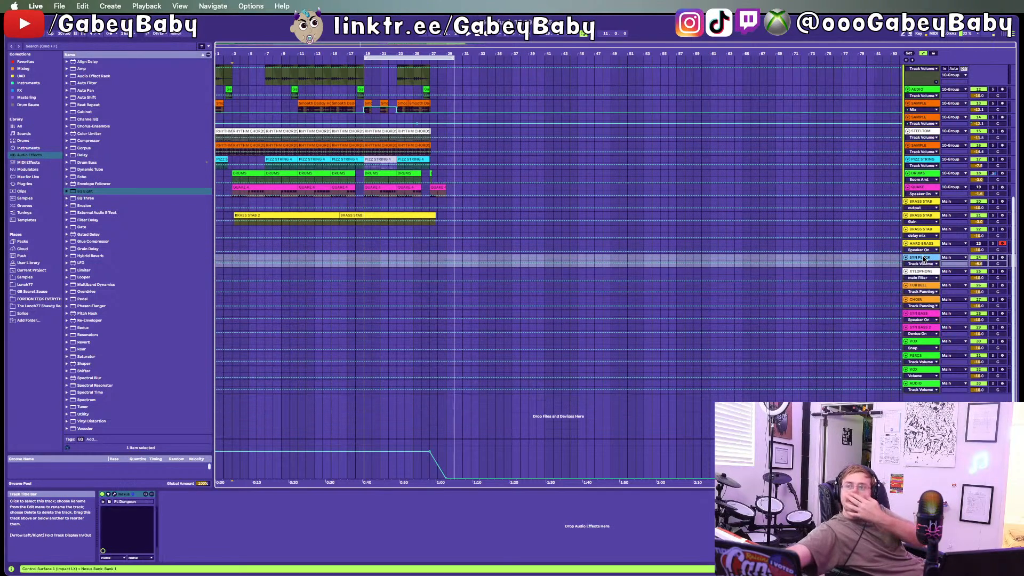
key(Delete)
key(Delete)
key(Delete)
key(Delete)
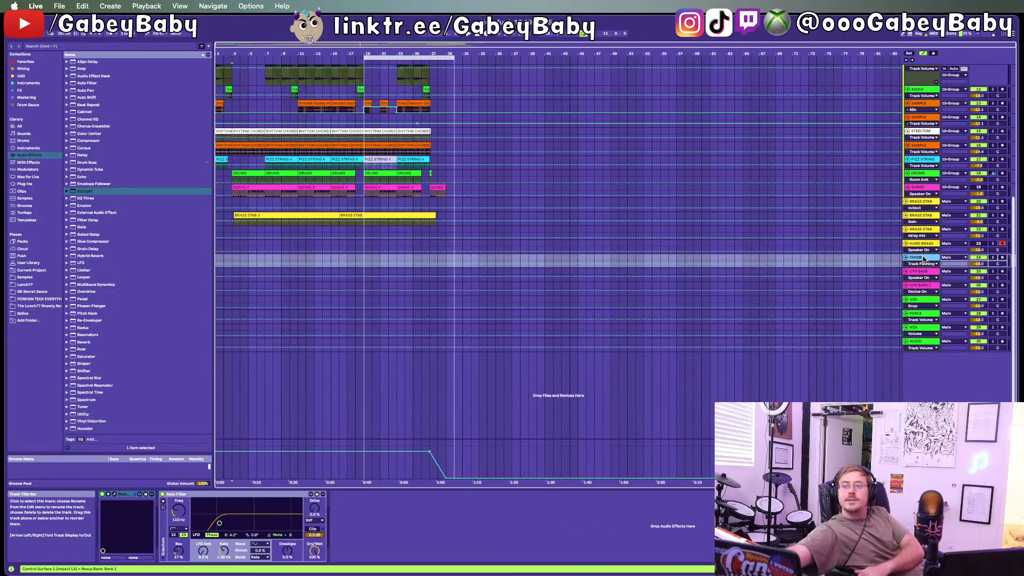
key(Delete)
key(Delete)
key(Delete)
key(Delete)
key(Delete)
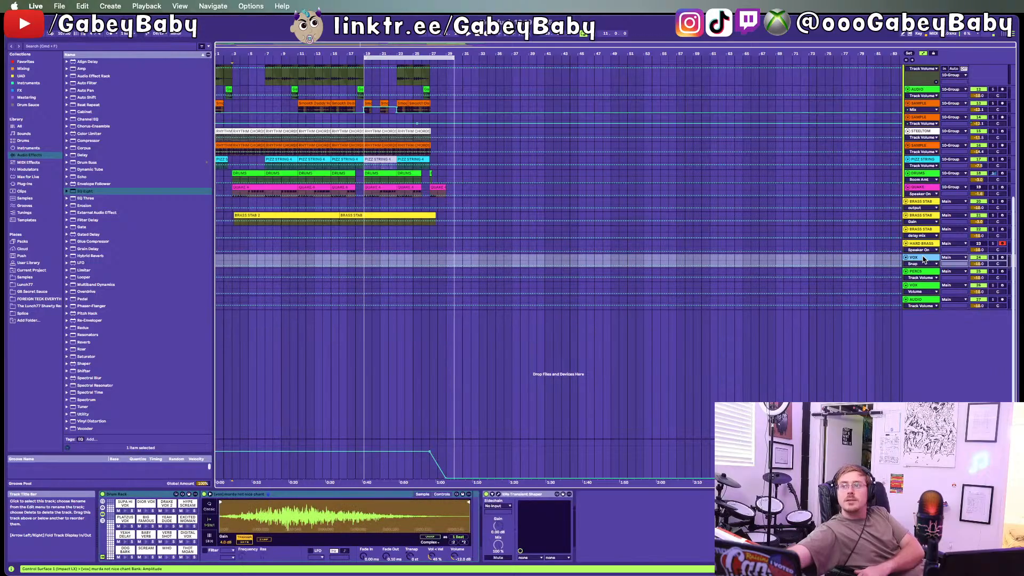
key(Delete)
key(Delete)
key(Delete)
key(Delete)
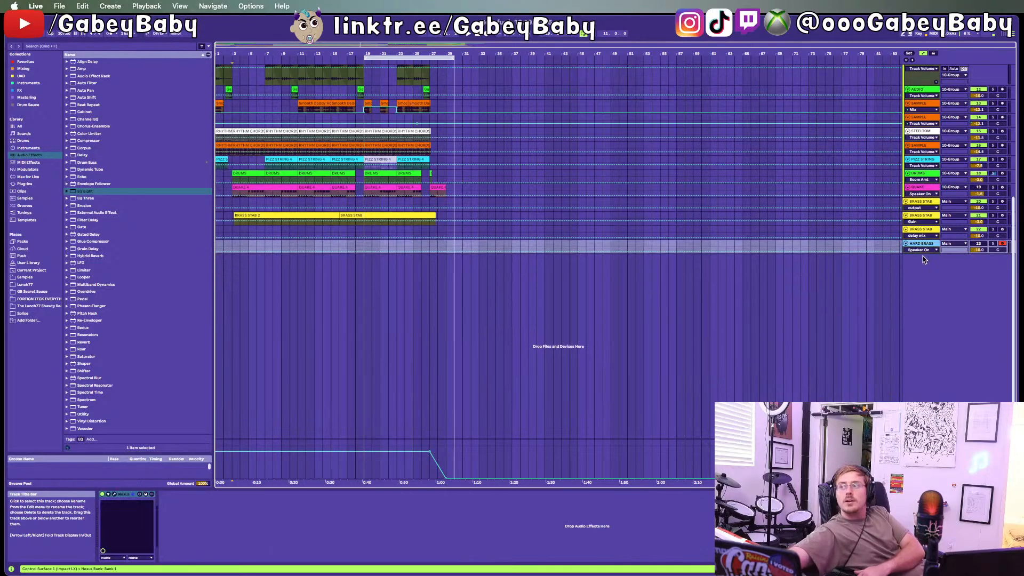
key(Delete)
key(Delete)
key(Delete)
key(Delete)
key(Delete)
key(Delete)
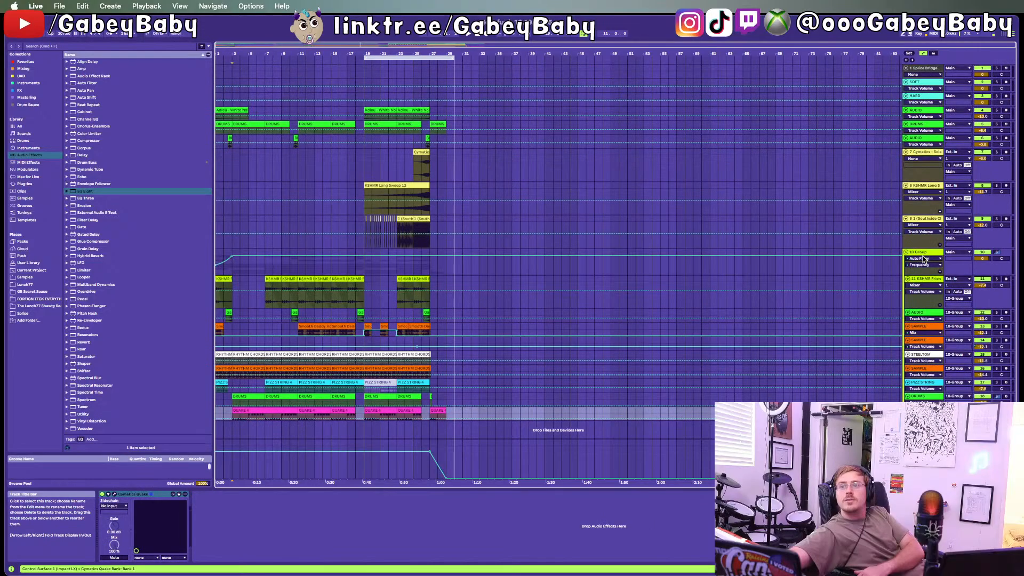
key(Delete)
key(Delete)
key(Delete)
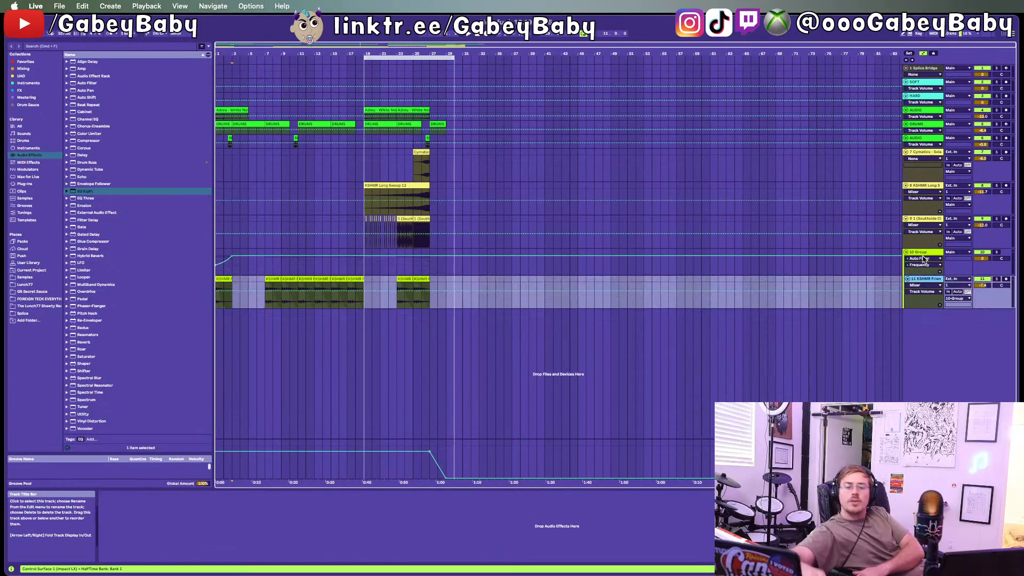
Step: Undo the excess track deletions to restore the sample, PIZZ STRING, DRUMS, QUAKE and brass tracks
key(super+z)
key(super+z)
key(super+z)
key(super+z)
key(super+z)
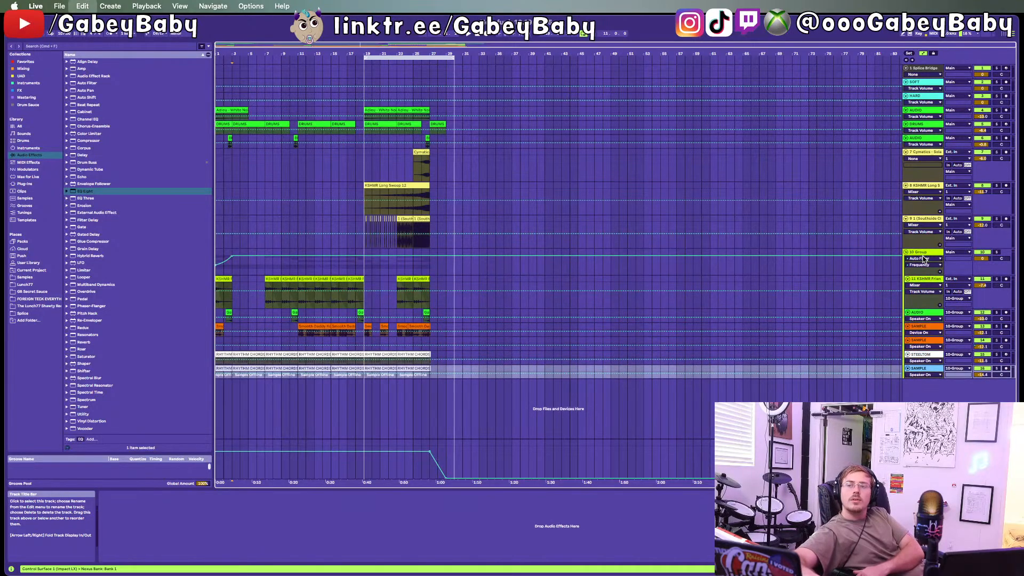
key(super+z)
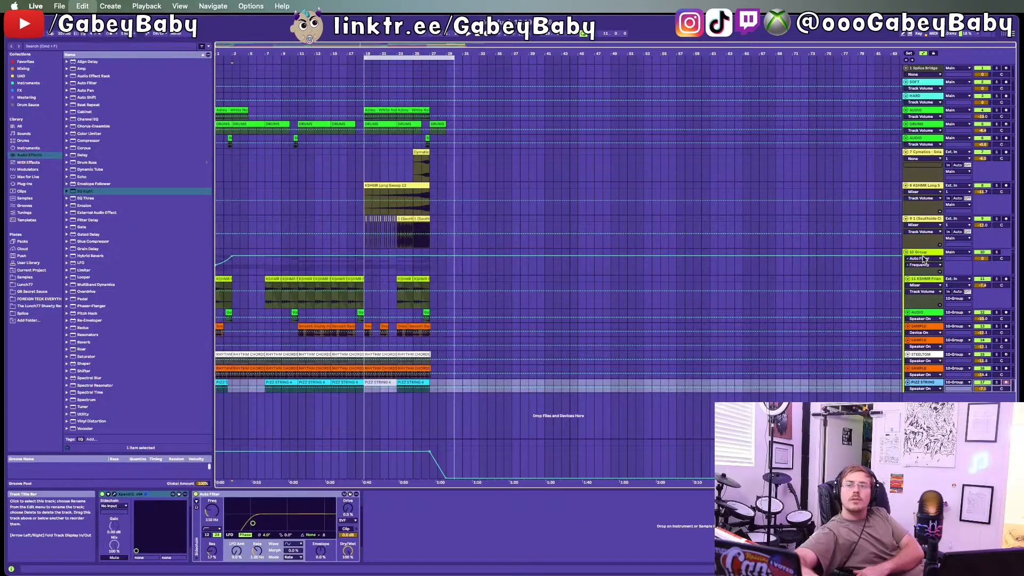
key(super+z)
key(super+z)
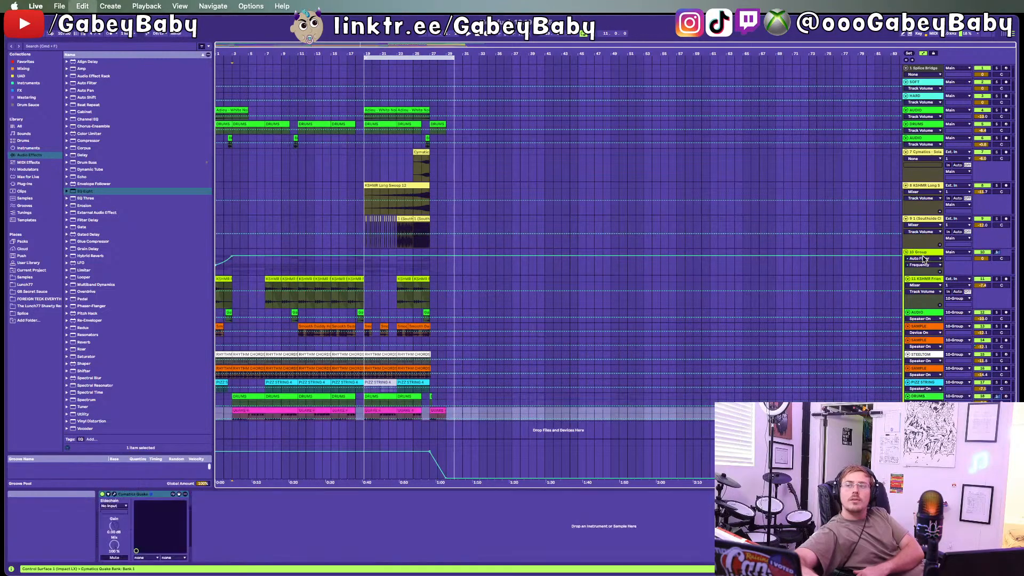
key(super+z)
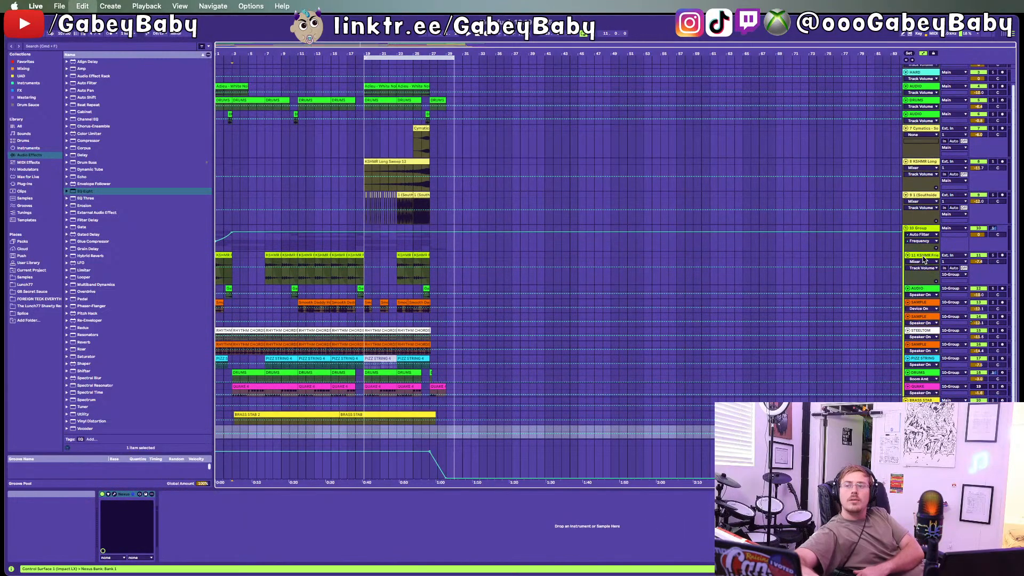
key(super+z)
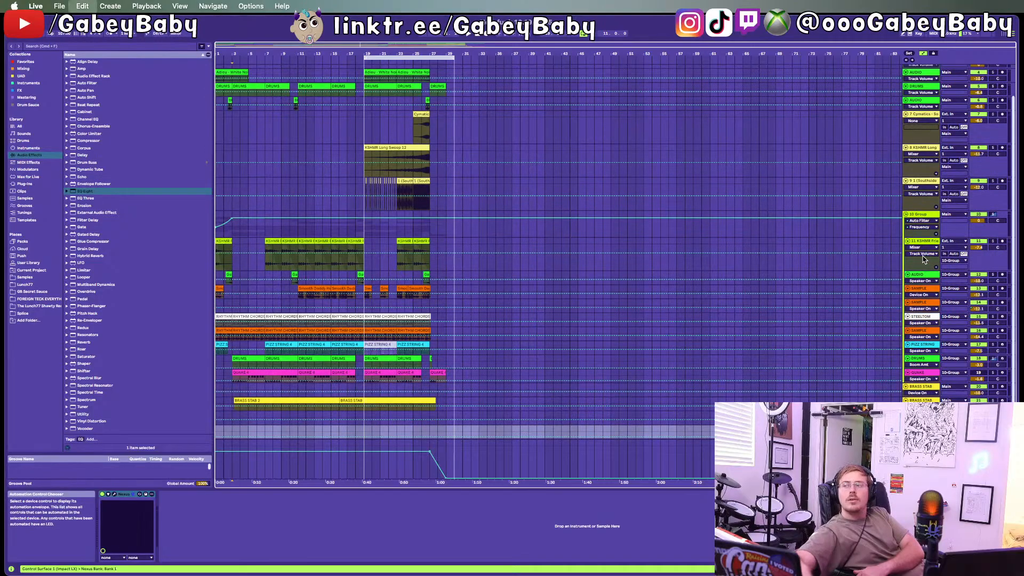
key(super+z)
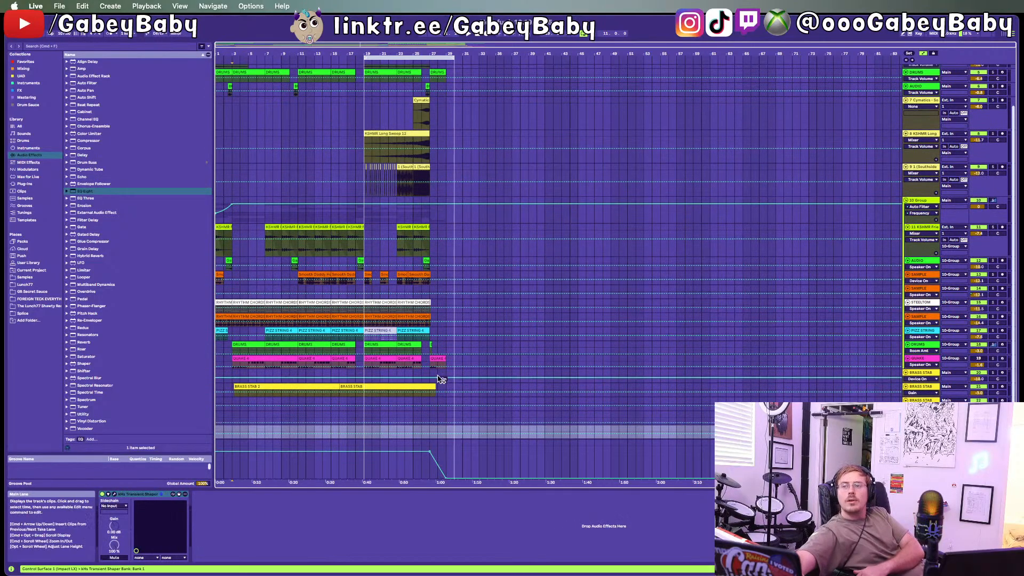
Step: Delete the empty BRASS STAB tracks and the HARD BRASS track, keeping the BRASS STAB track with clips
click(442, 378)
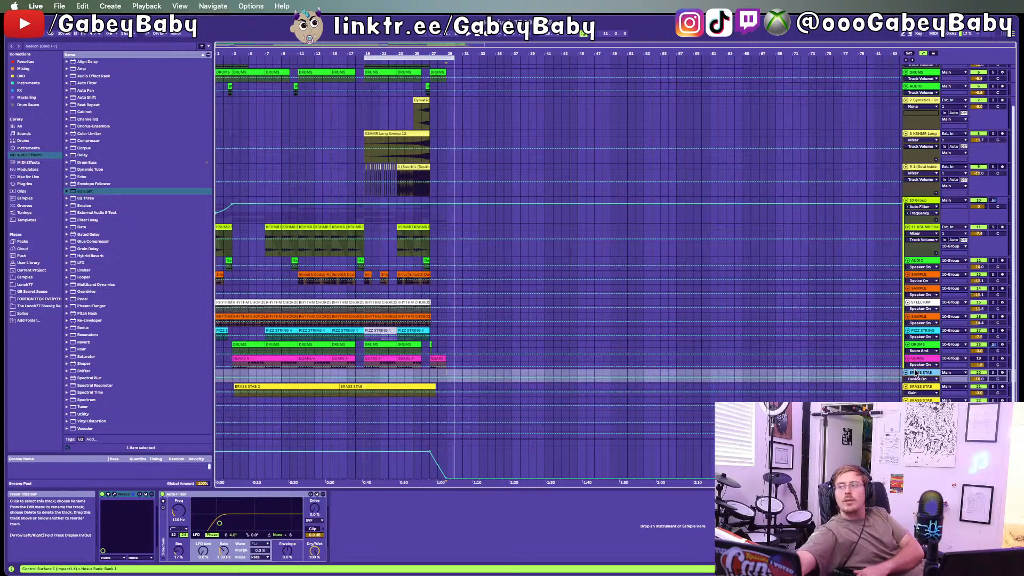
key(Delete)
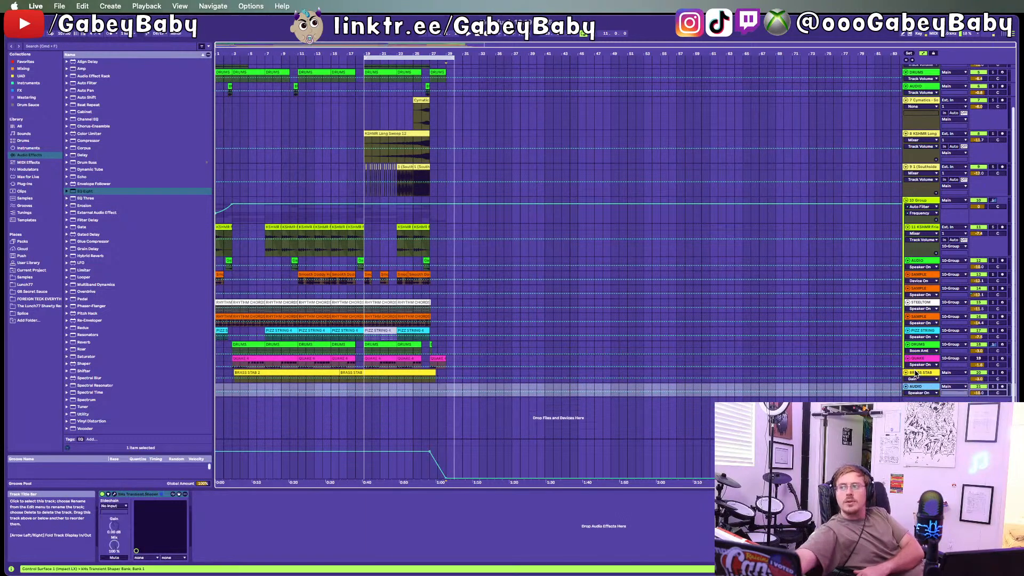
Step: Delete the AUDIO track below the BRASS STAB track
click(914, 373)
scroll(960, 201, up, 1)
scroll(960, 201, up, 2)
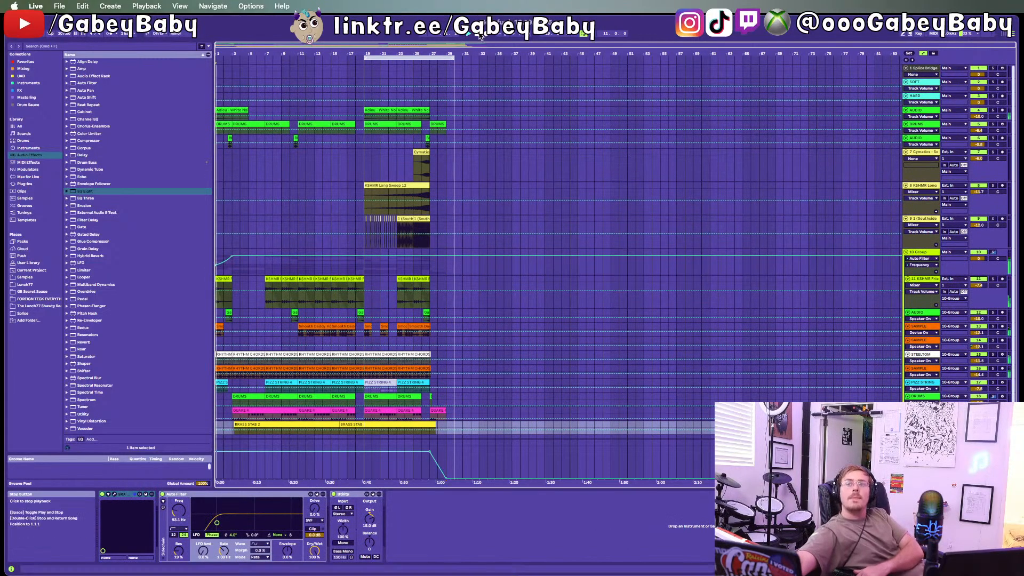
Step: Play the arrangement and enlarge the BRASS STAB track's height to show the notes in its clips
scroll(314, 232, down, 1)
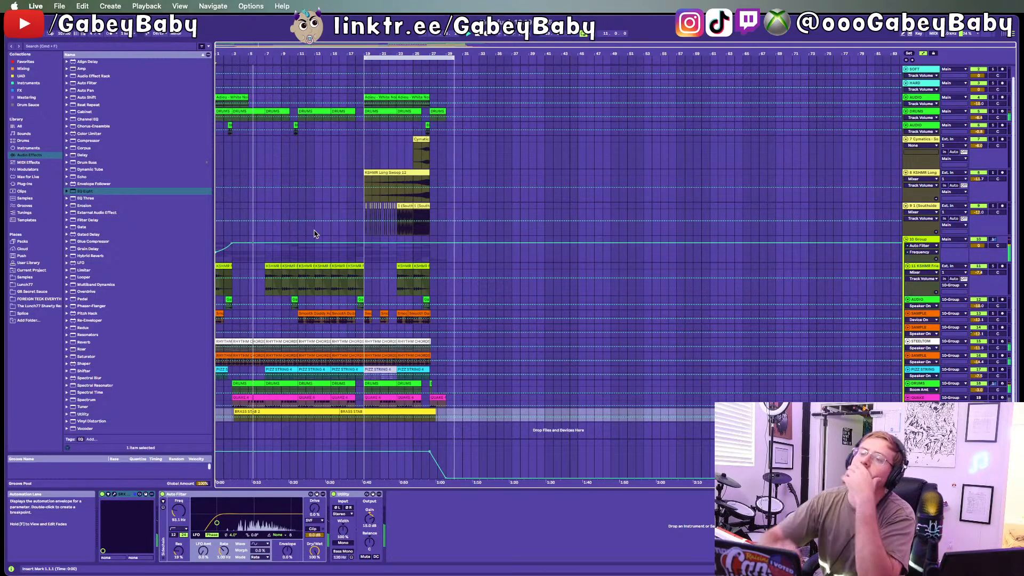
scroll(284, 347, up, 5)
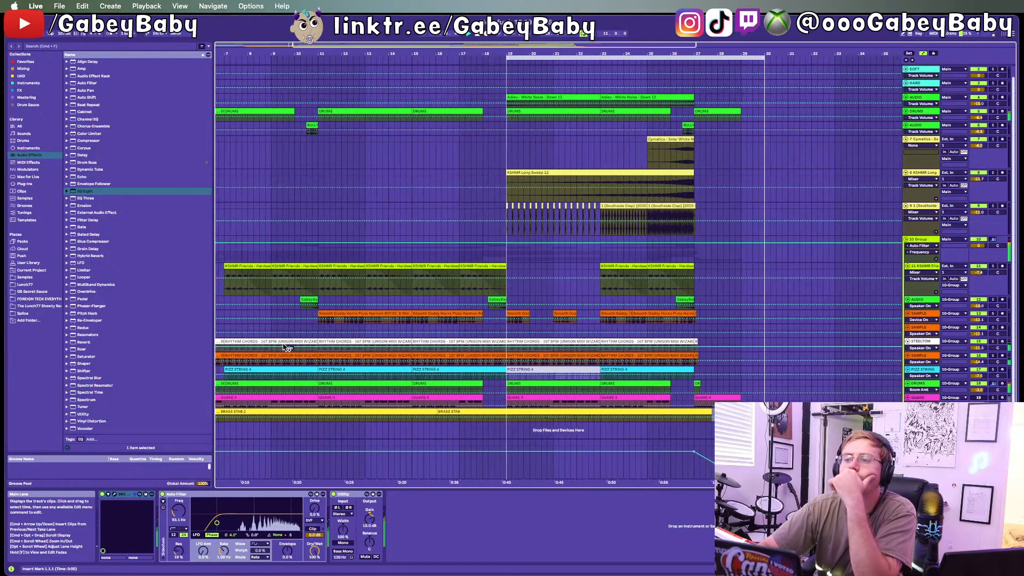
scroll(285, 347, down, 3)
scroll(245, 394, down, 3)
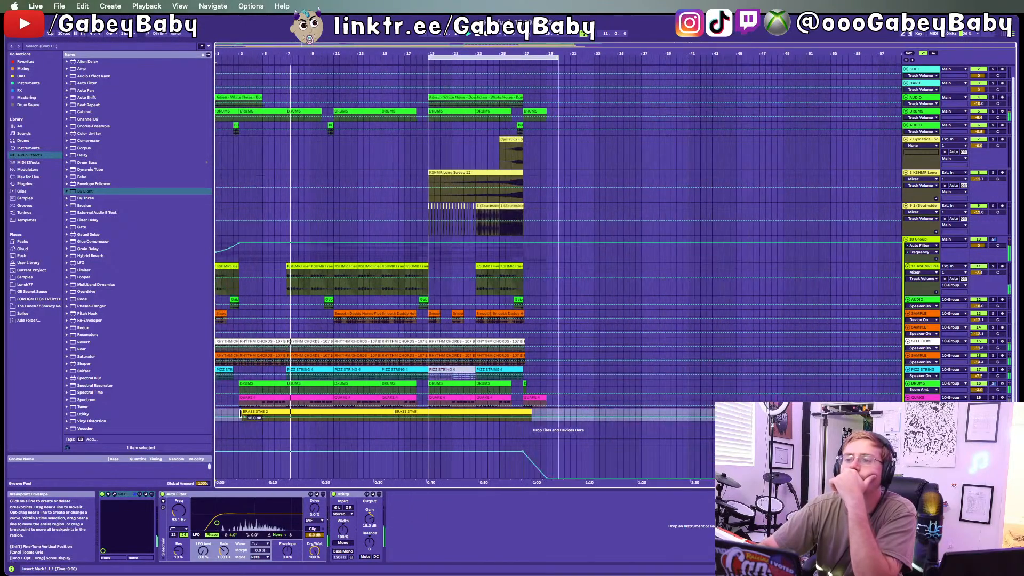
drag(921, 422, 921, 439)
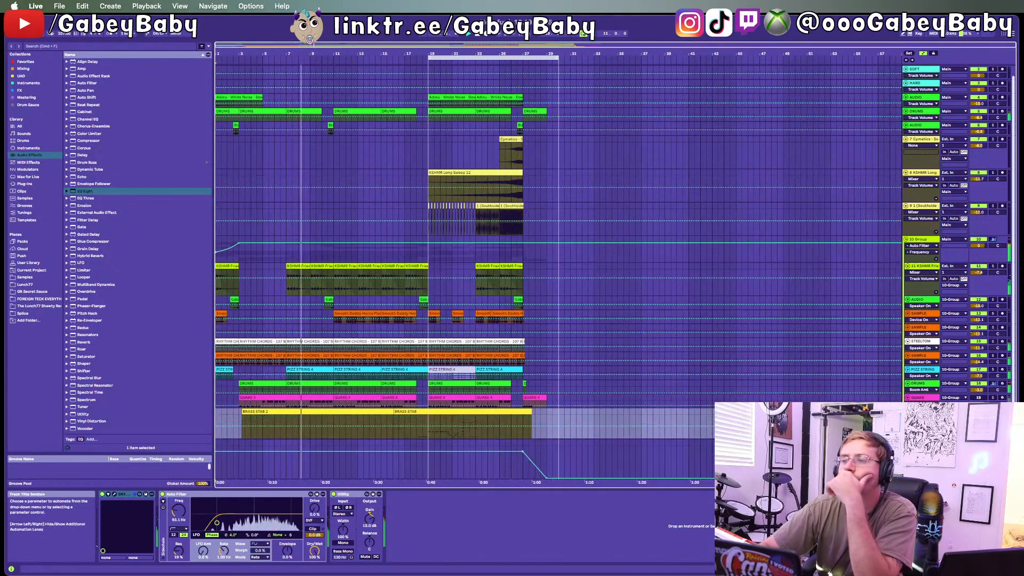
scroll(470, 385, down, 2)
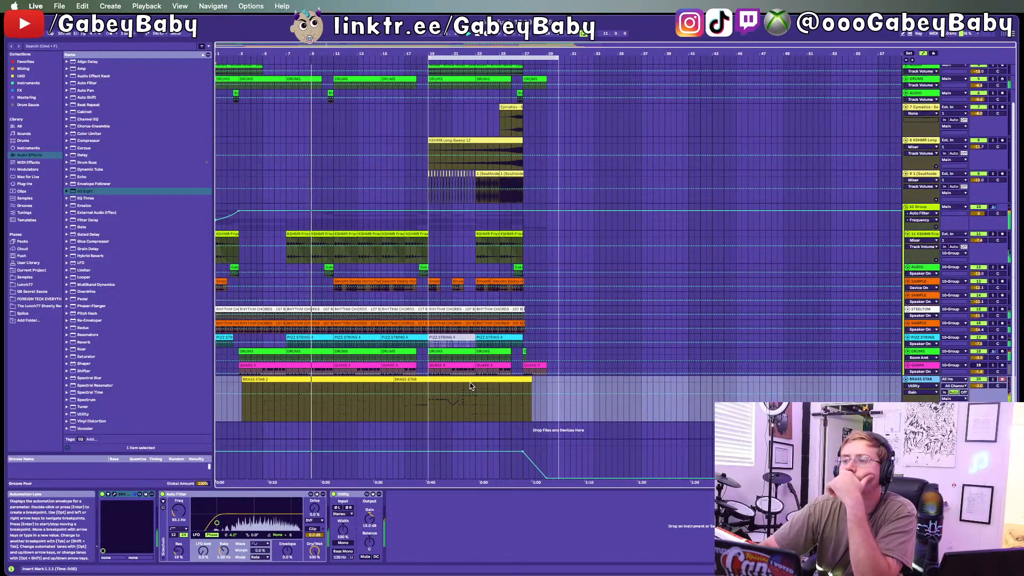
Step: Play back the BRASS STAB part from bar 3, around bar 22, and from bar 19 to review it
click(244, 378)
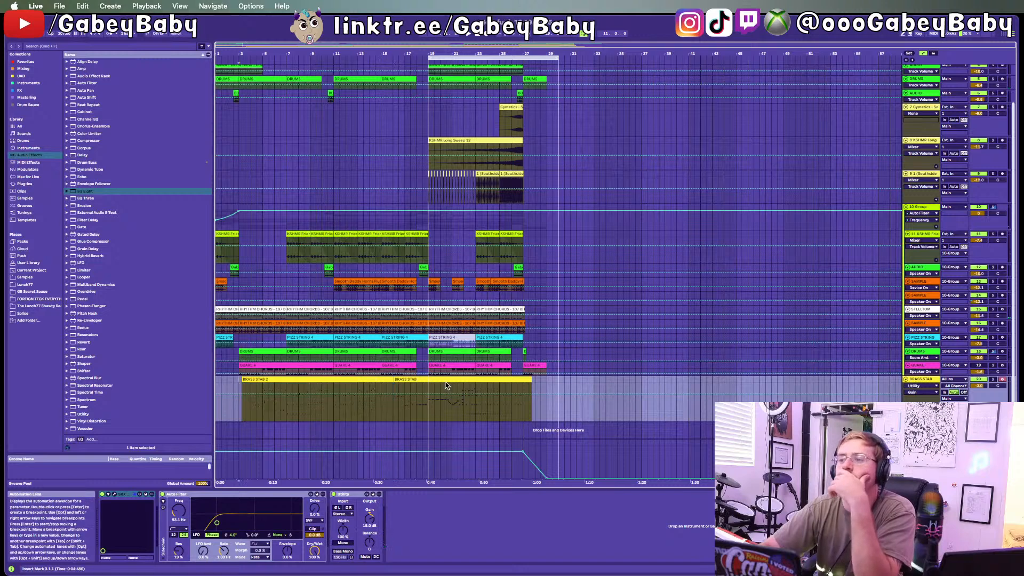
click(470, 411)
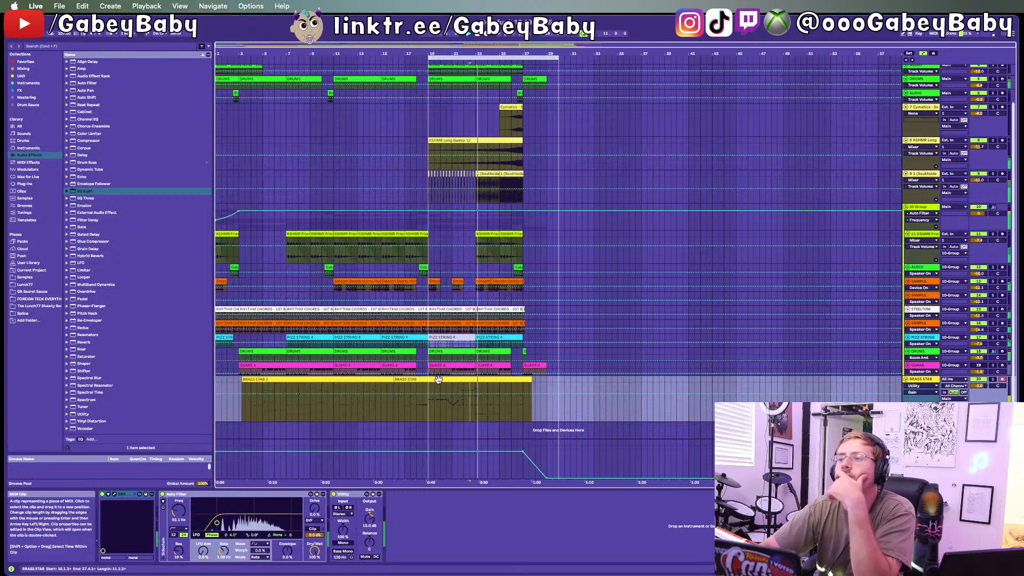
click(431, 414)
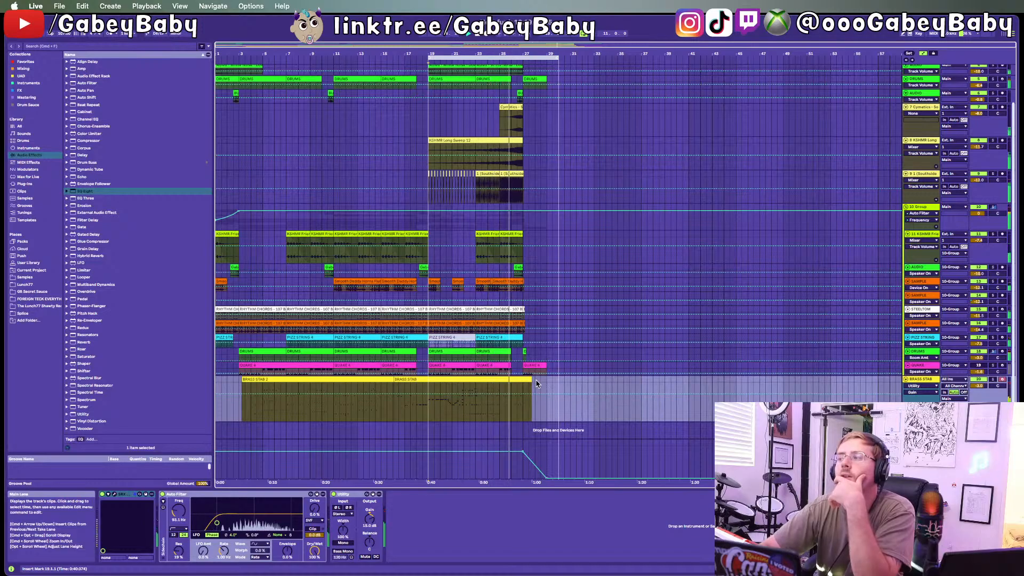
Step: Try lowering the Utility gain automation slightly across the BRASS STAB clips and undo the change
drag(536, 382, 234, 383)
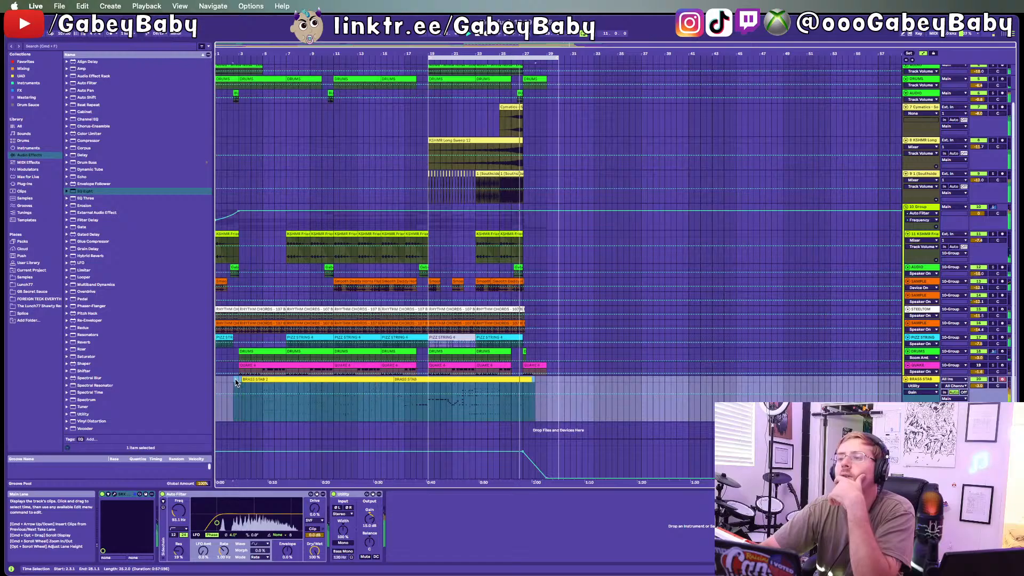
drag(468, 394, 468, 398)
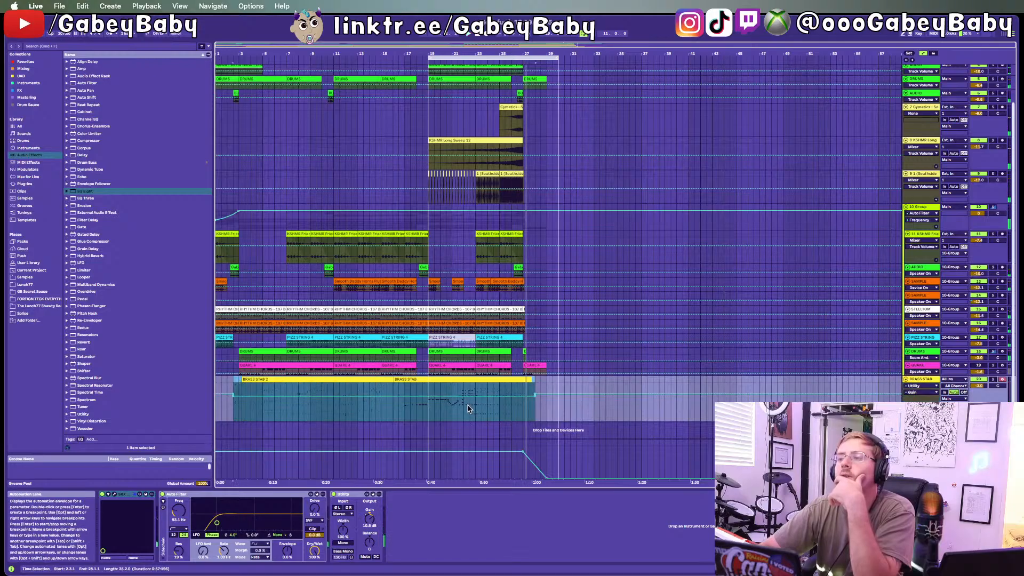
click(469, 408)
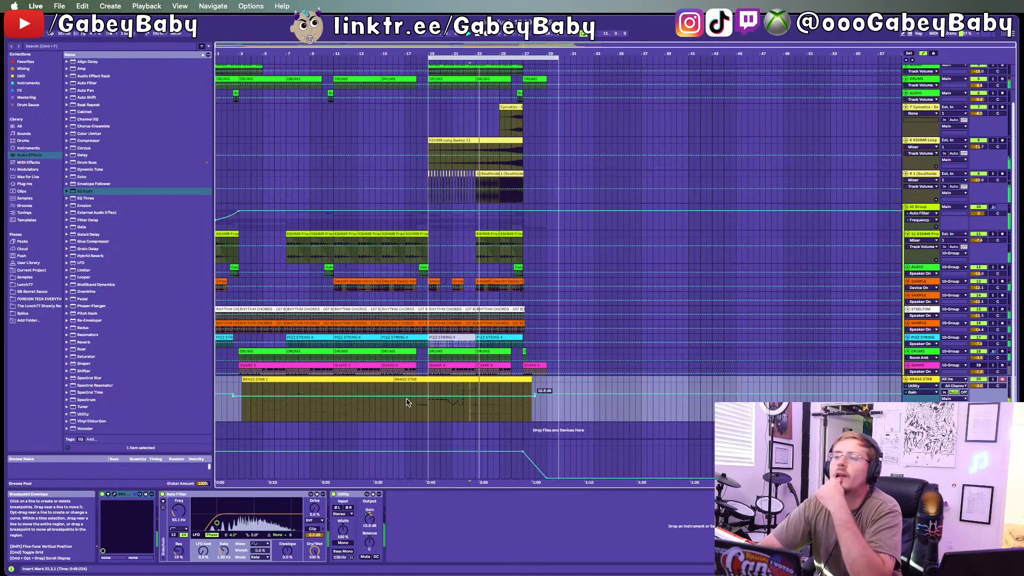
key(super+z)
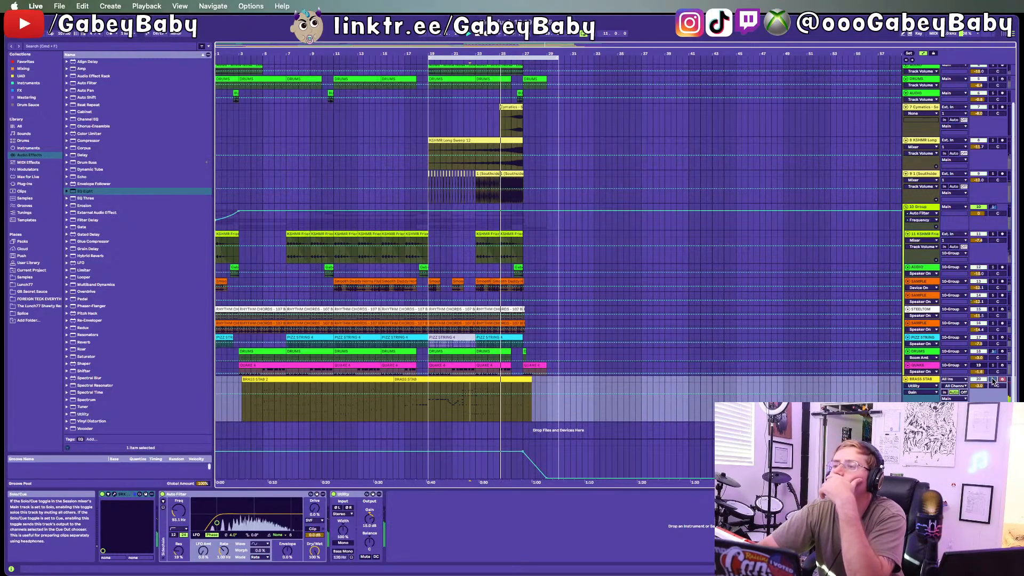
Step: Replay the section around bar 19 and delete both BRASS STAB clips from bar 3 onward
click(425, 409)
key(space)
key(space)
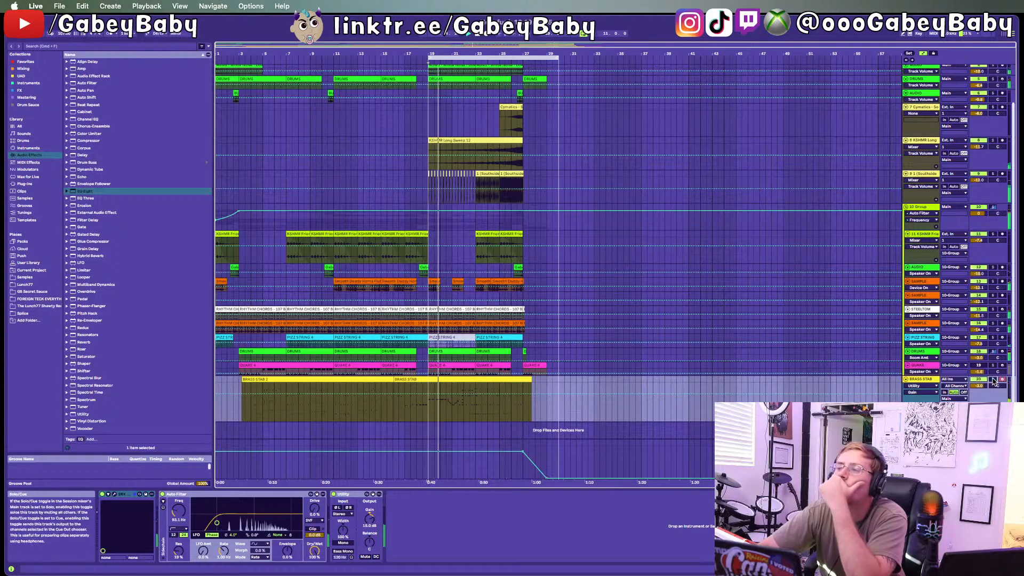
click(574, 384)
drag(574, 384, 238, 388)
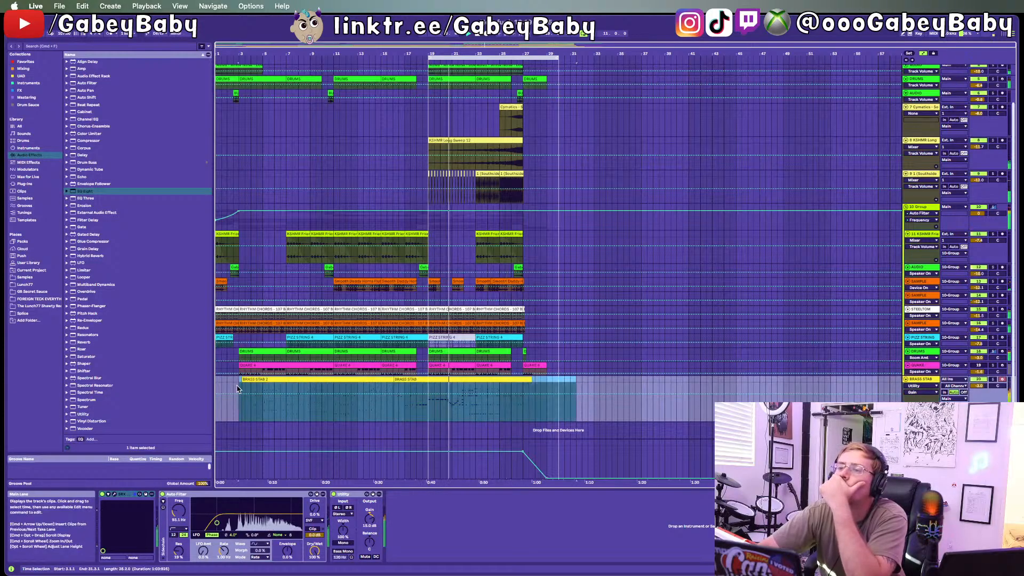
key(a)
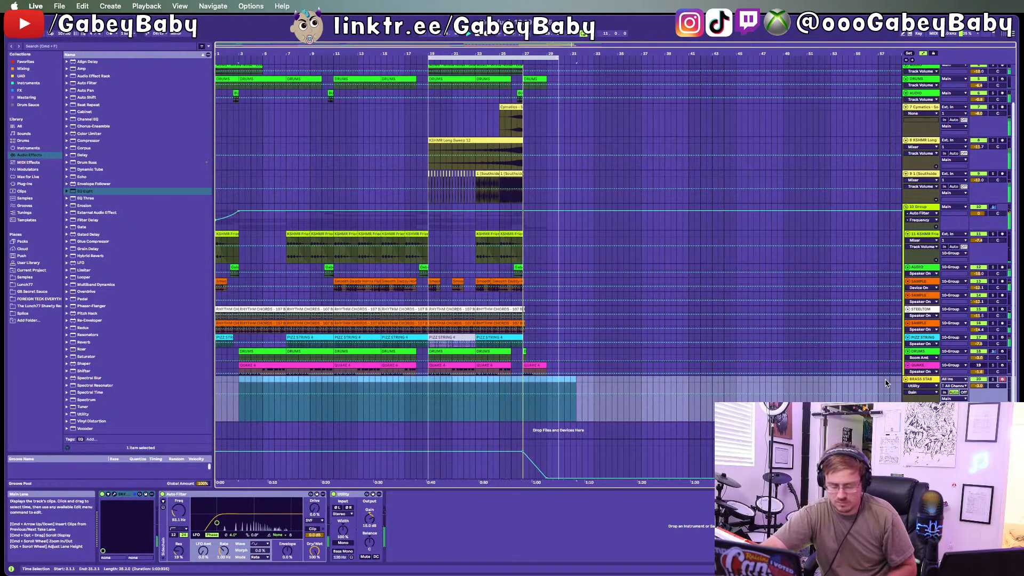
Step: Shorten the loop to end at bar 27 and record a new BRASS STAB part over bars 19 to 27
key(space)
key(space)
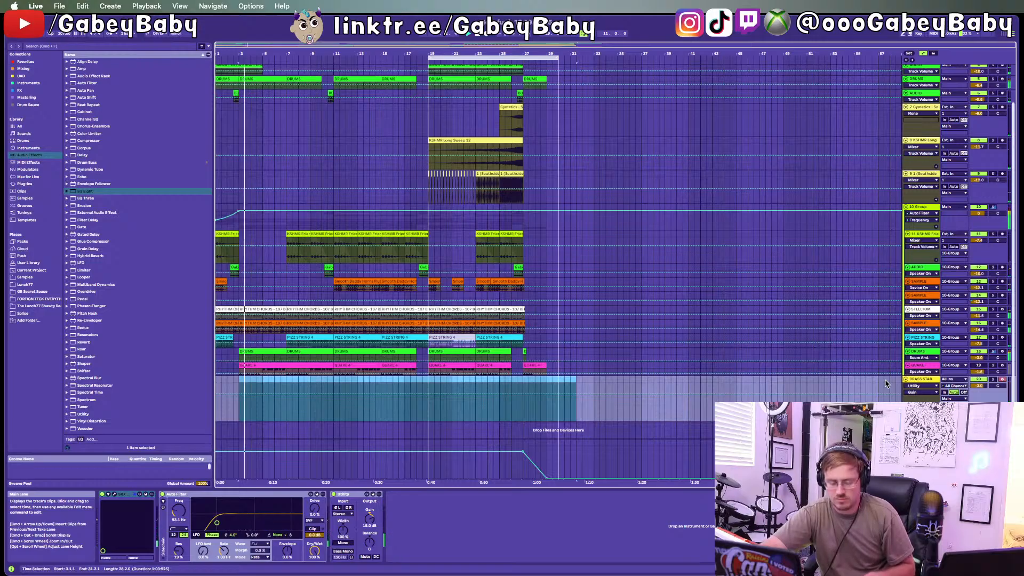
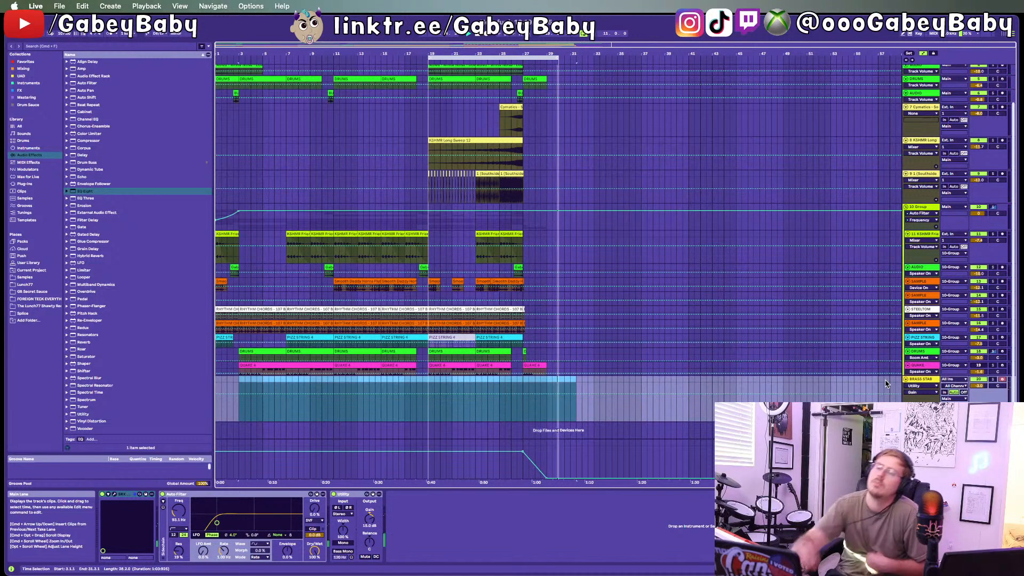
drag(558, 57, 524, 61)
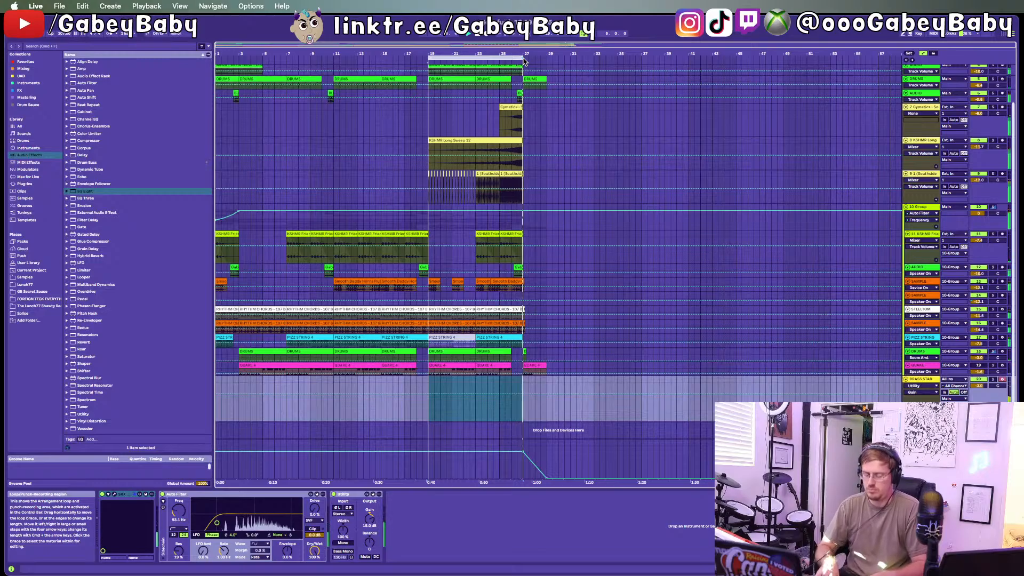
click(485, 34)
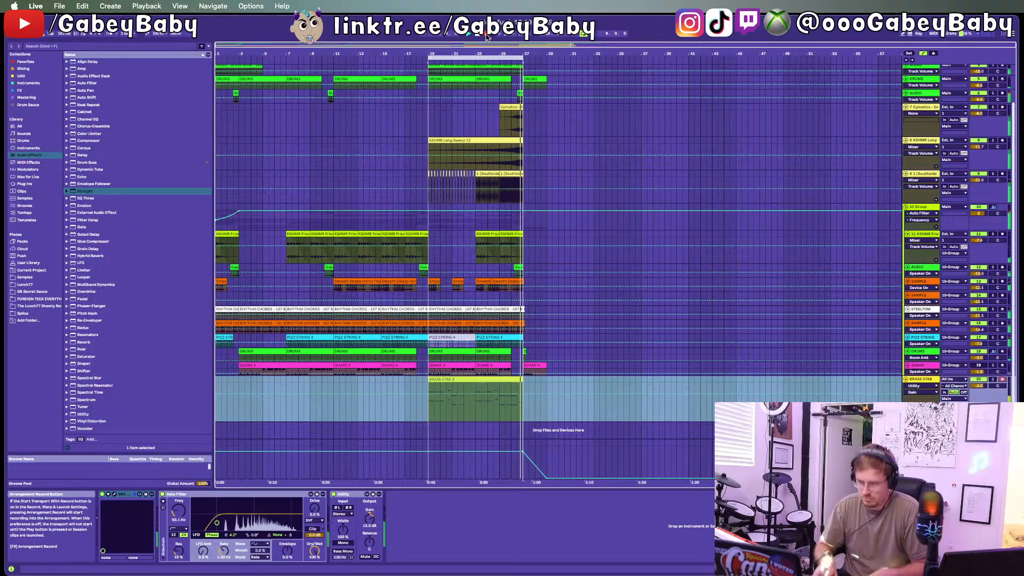
key(space)
Step: Select all notes in the newly recorded BRASS STAB clip and paste a copy of the clip at bar 3
click(437, 380)
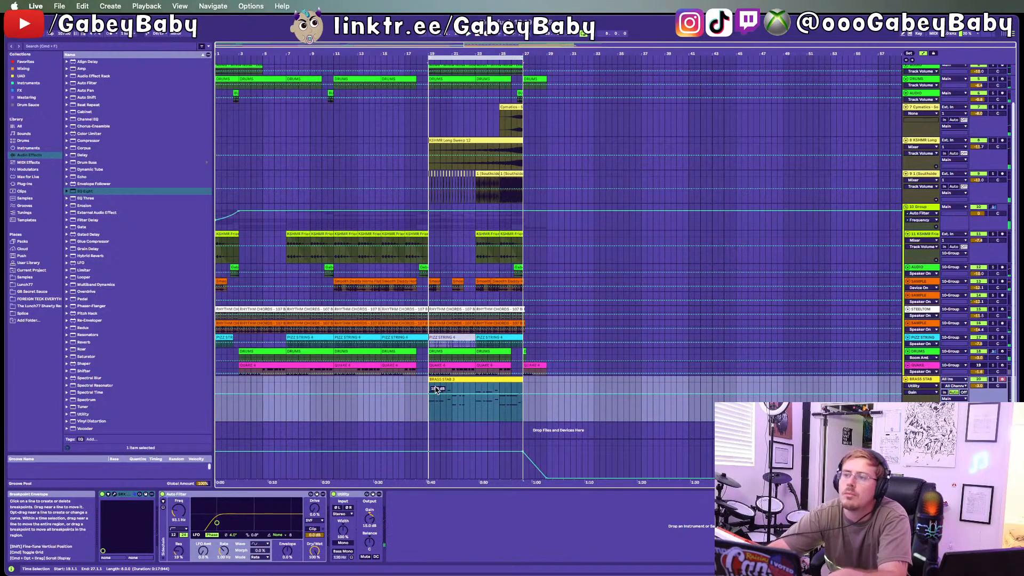
double_click(438, 380)
key(super+a)
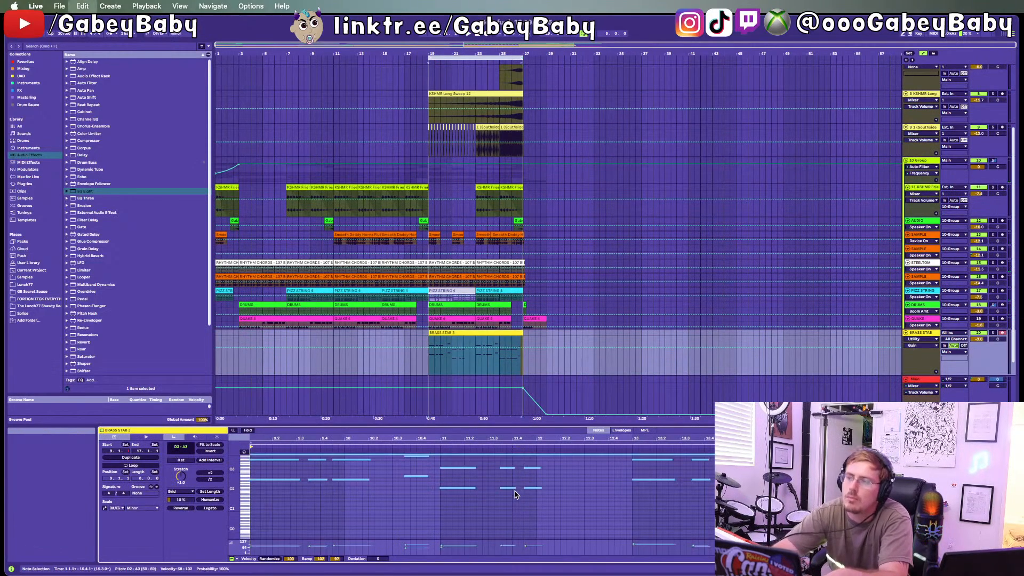
click(459, 333)
key(super+c)
click(242, 332)
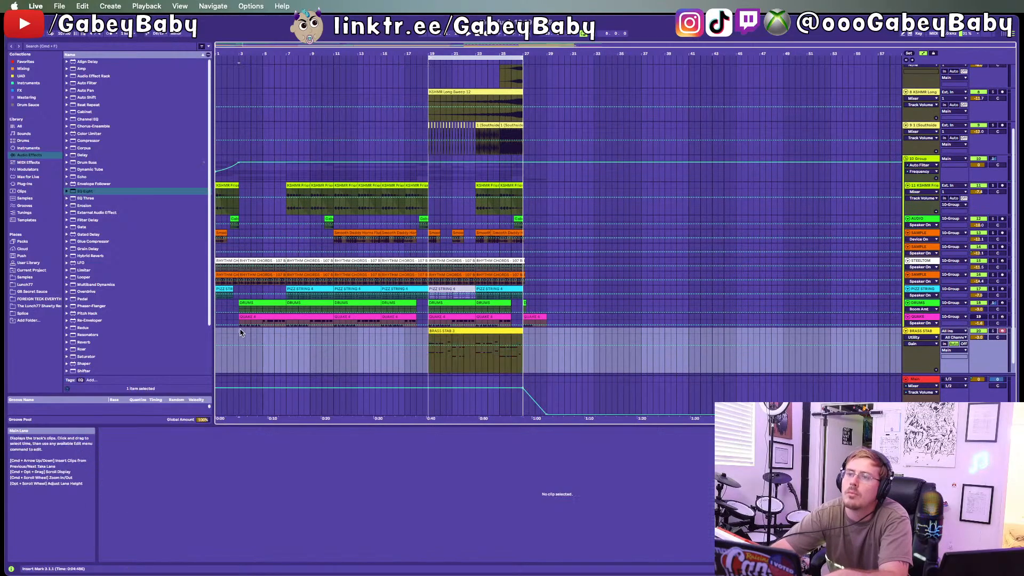
key(super+v)
Step: Copy the bar 3 clip's last two beats to just before bar 3 and select the clip's opening notes
click(334, 334)
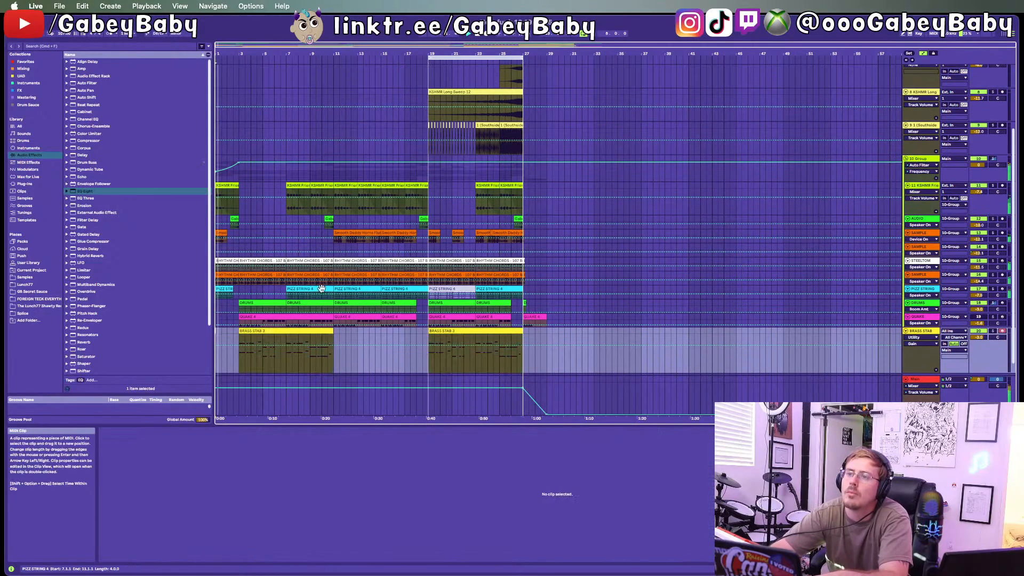
click(239, 333)
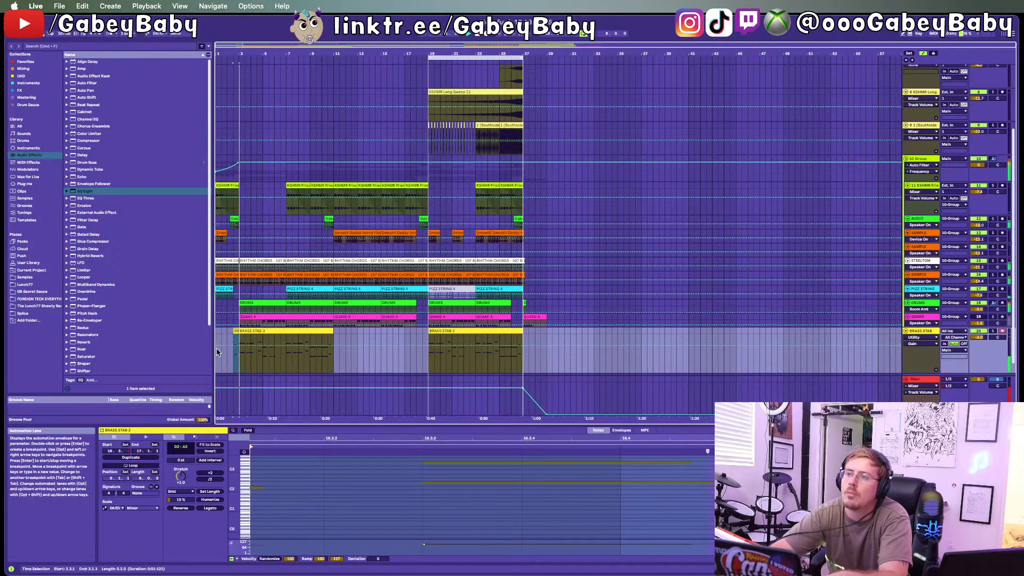
click(244, 330)
drag(292, 516, 276, 457)
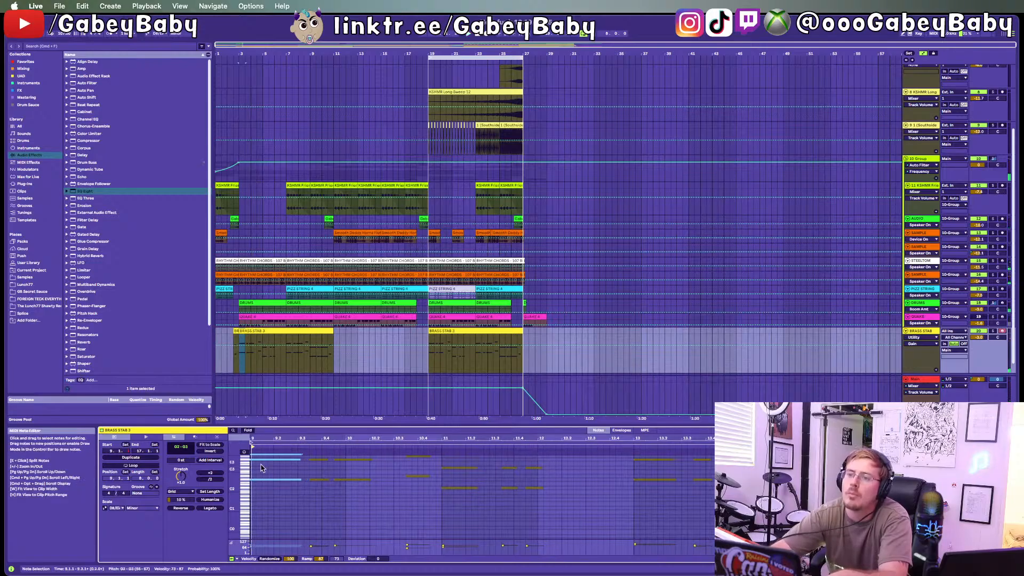
Step: Consolidate the BRASS STAB clip starting at bar 3 and select all of its notes
key(space)
click(237, 331)
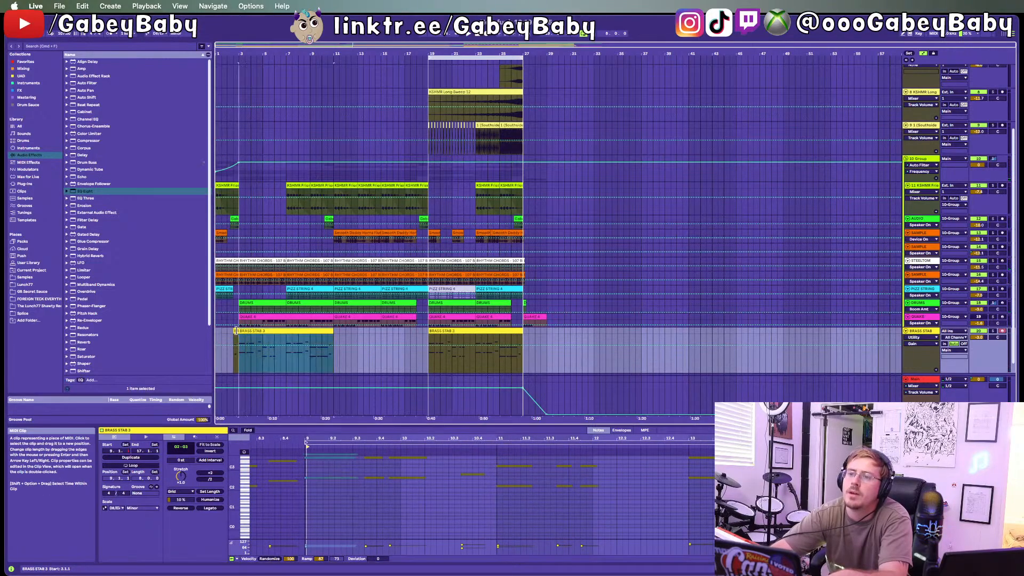
click(344, 528)
scroll(242, 329, up, 10)
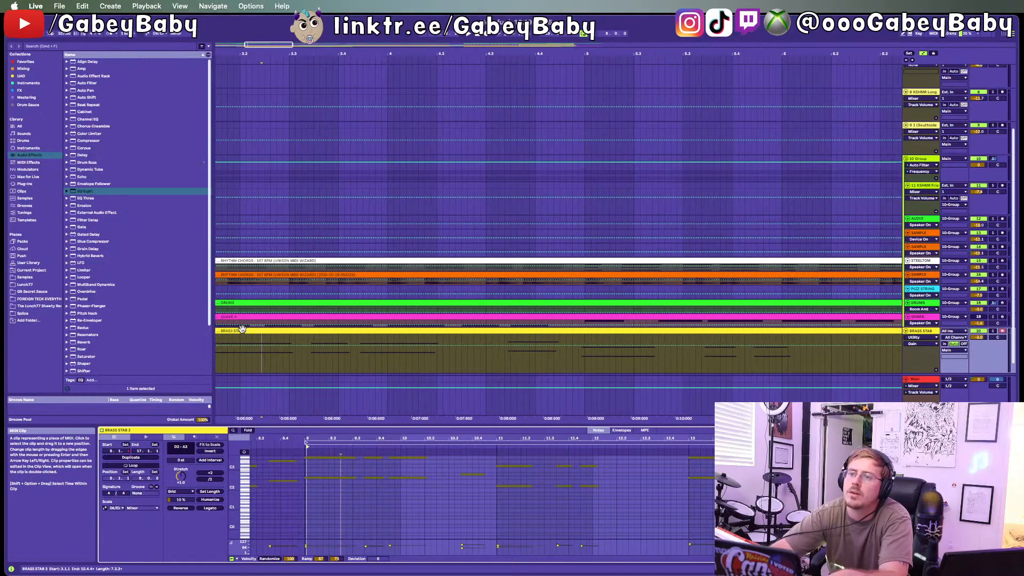
scroll(242, 329, left, 5)
click(309, 348)
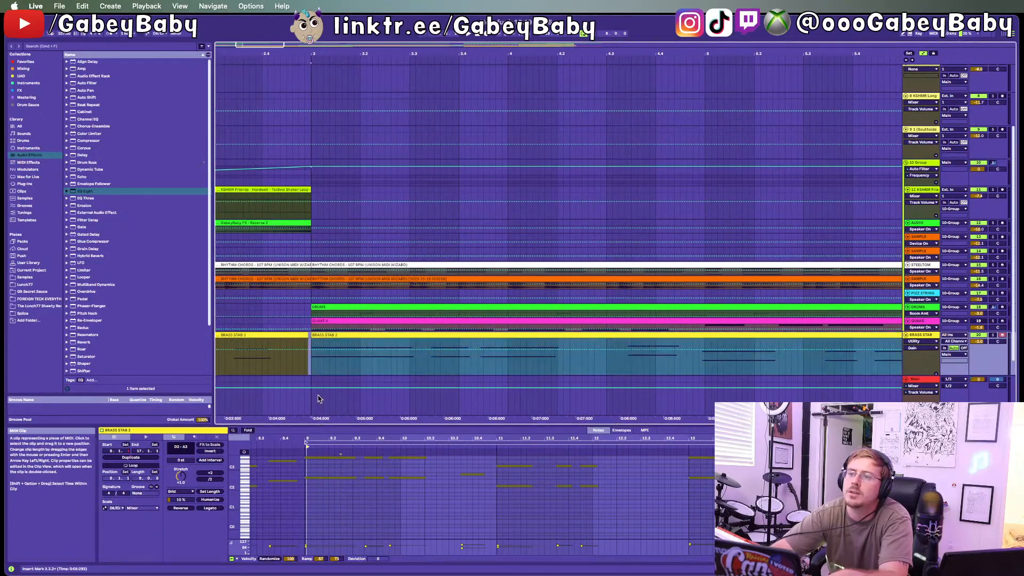
click(315, 347)
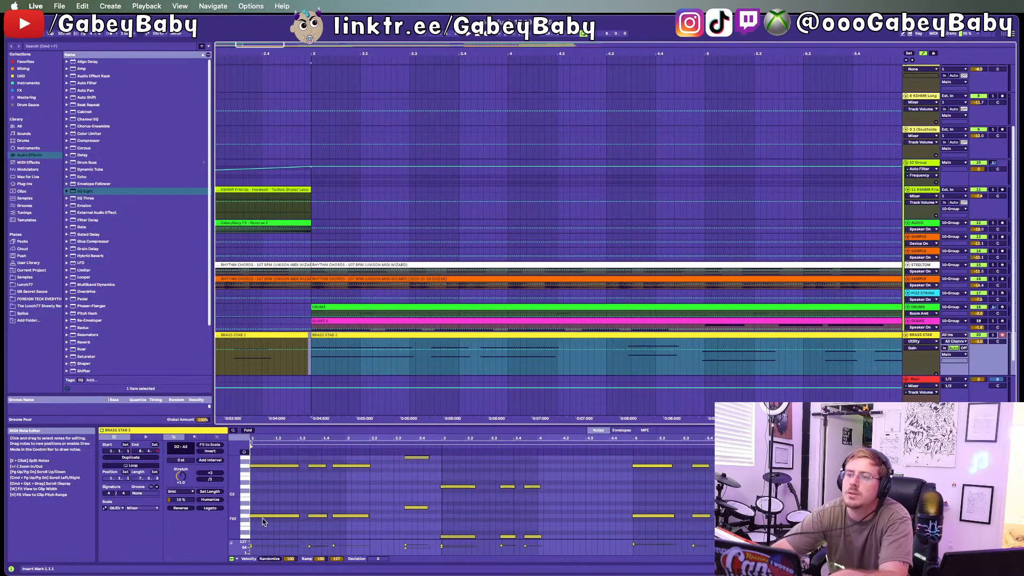
drag(262, 522, 247, 400)
click(330, 502)
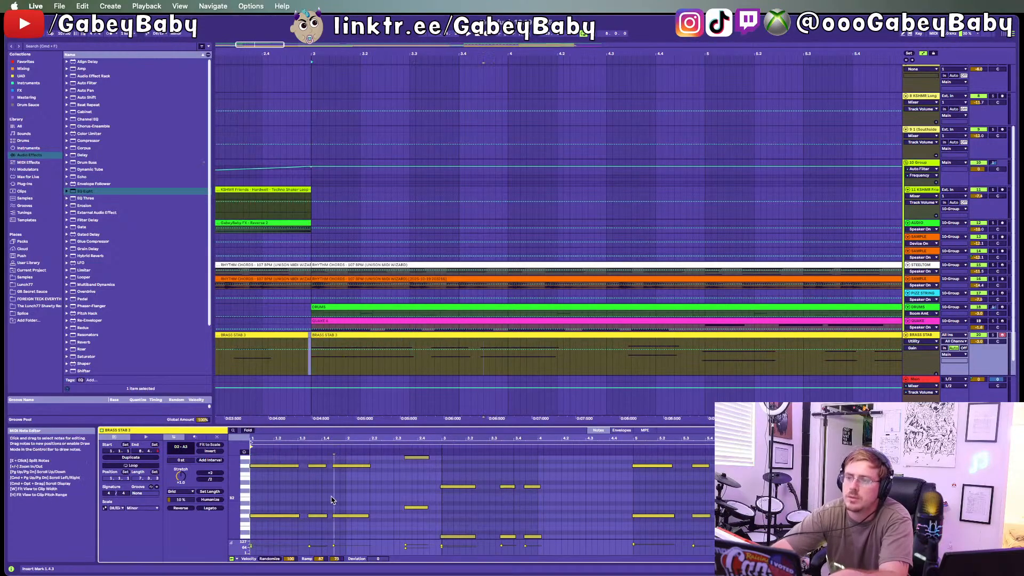
key(super+a)
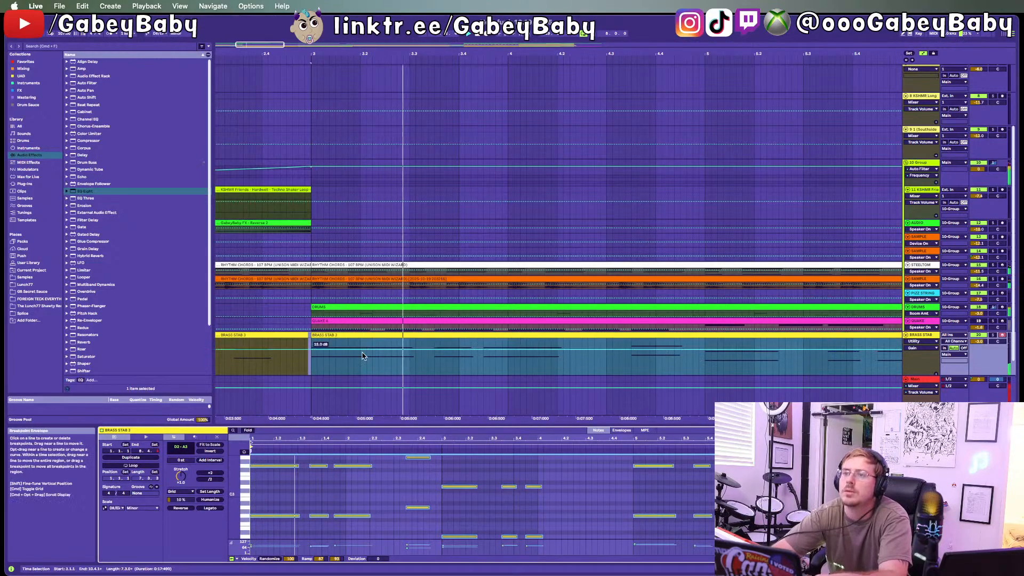
Step: Copy the short BRASS STAB pickup from bar 2 to bar 18 and return the insert marker to bar 1
scroll(381, 333, down, 6)
scroll(382, 333, down, 5)
click(467, 336)
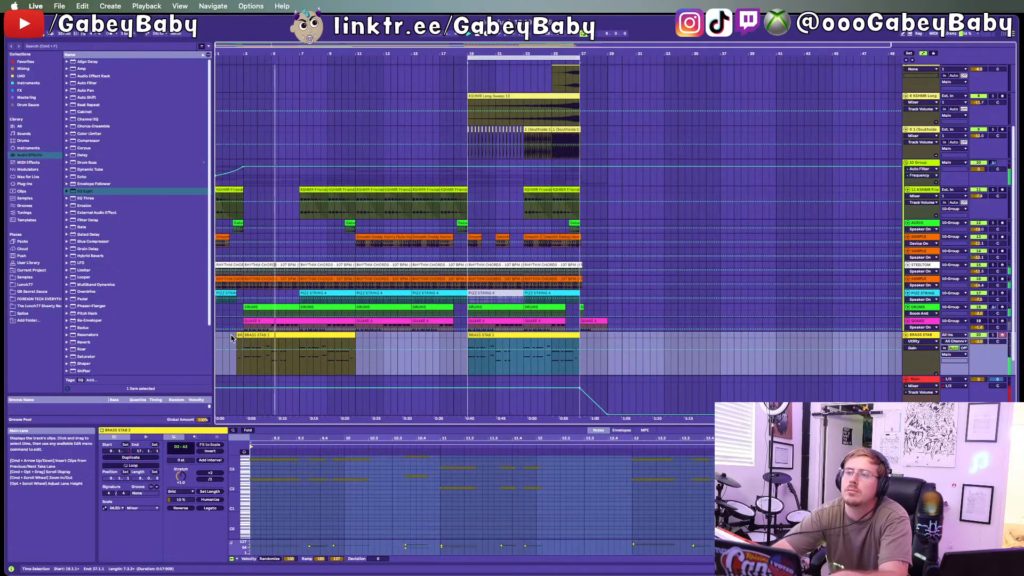
drag(230, 341, 243, 342)
click(452, 341)
key(super+v)
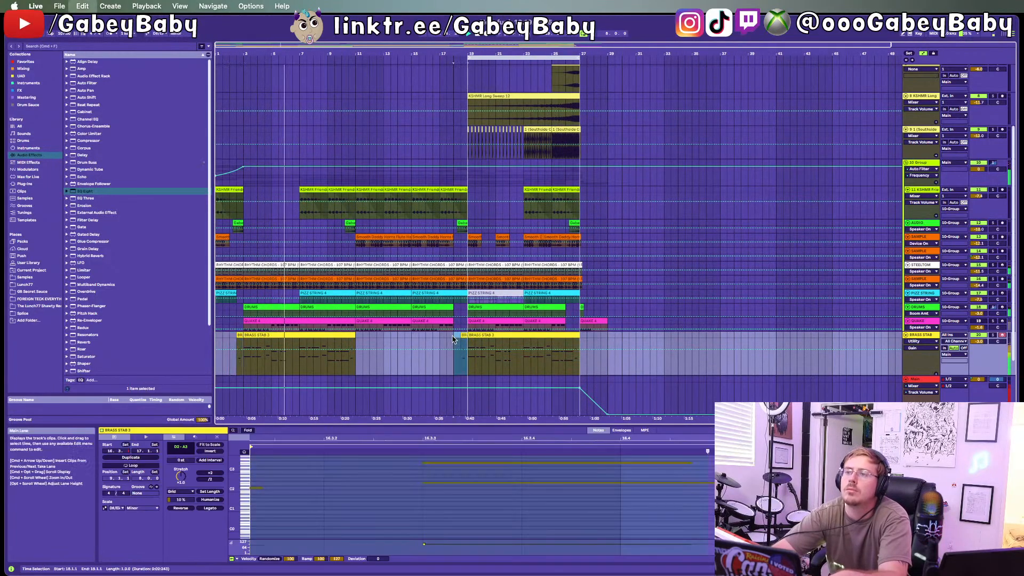
click(216, 340)
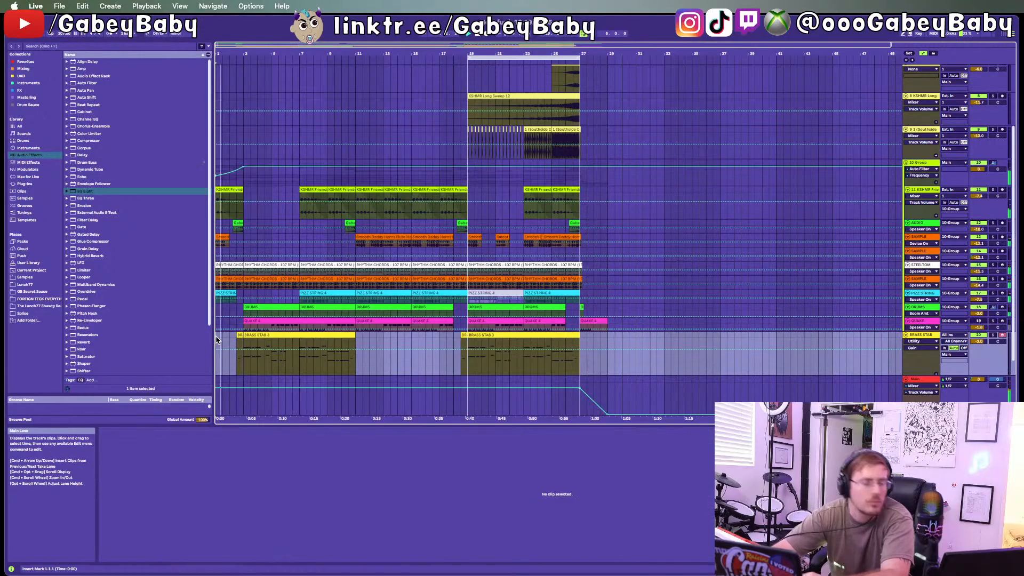
Step: Lower the BRASS STAB track's volume while the arrangement plays
scroll(216, 339, up, 10)
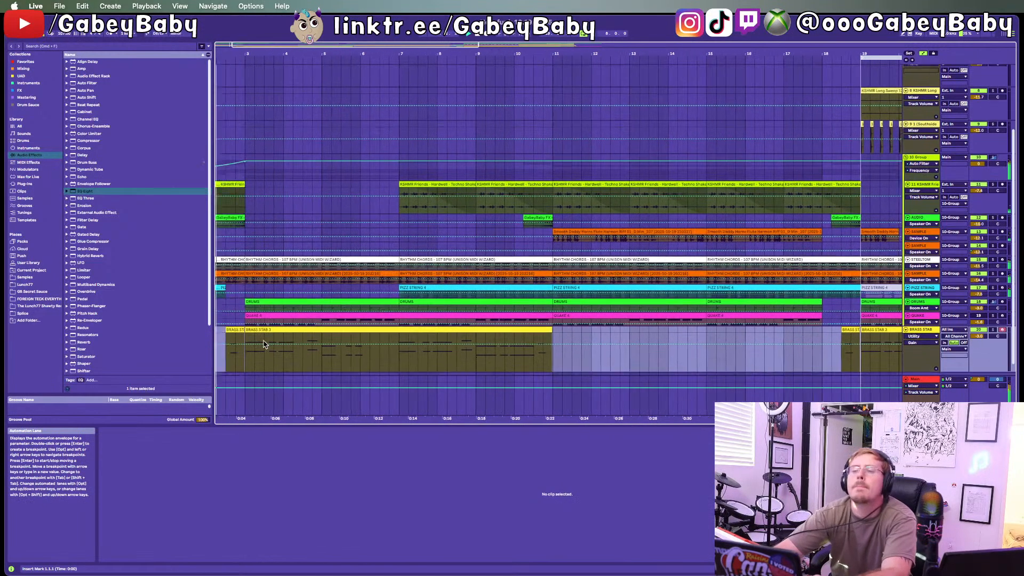
drag(978, 336, 978, 342)
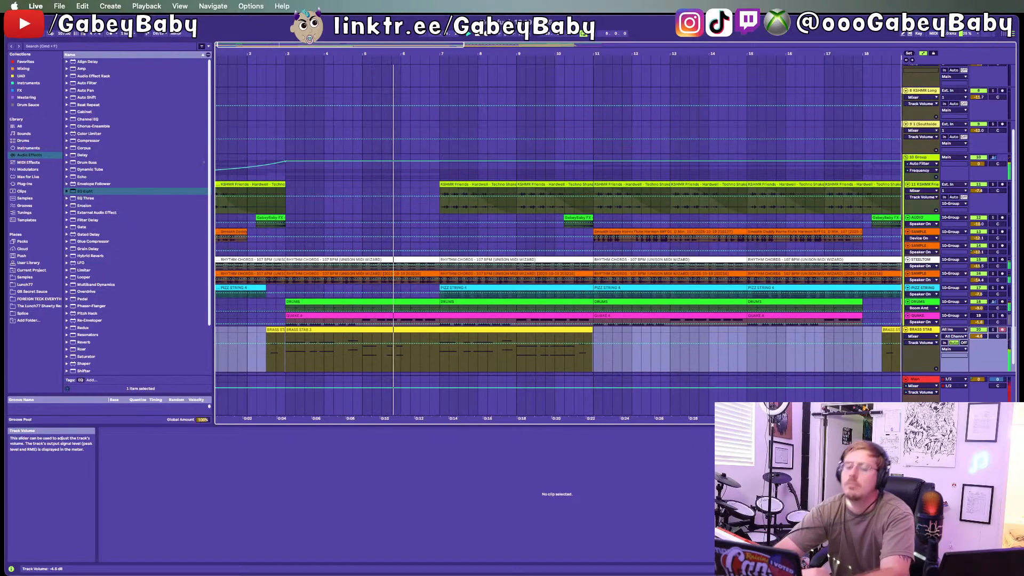
drag(978, 346, 979, 338)
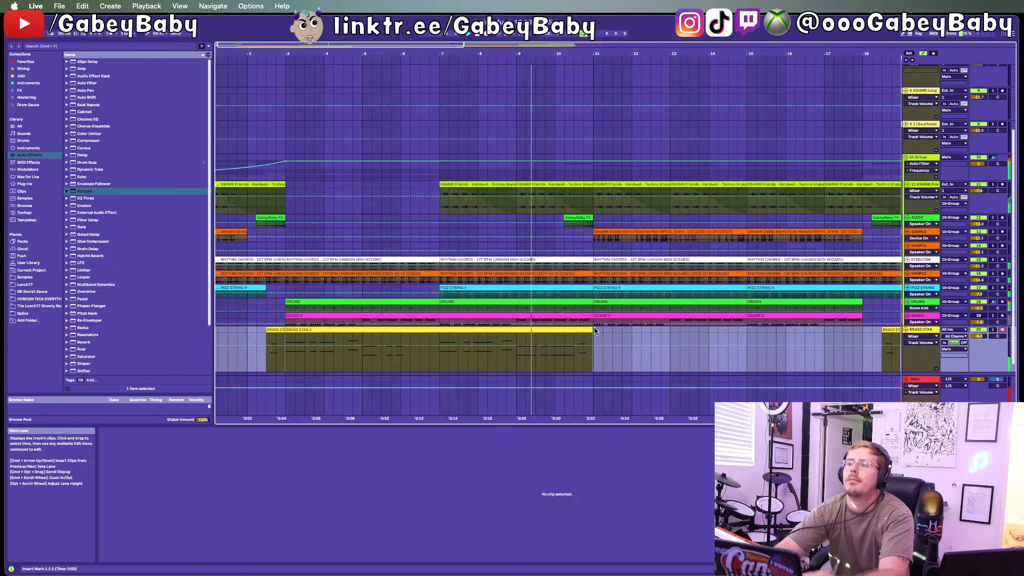
Step: Duplicate the BRASS STAB clip that starts at bar 3 so the copy begins at bar 11
click(575, 330)
click(597, 332)
drag(597, 332, 288, 333)
key(super+d)
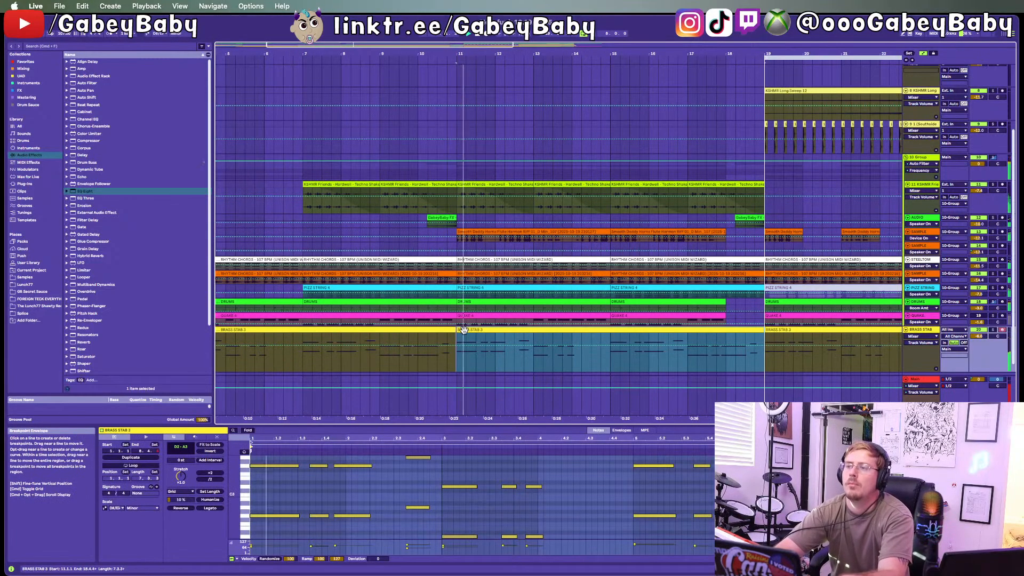
Step: Try to delete the upper-octave notes from the BRASS STAB clip at bar 11 and lower the remaining ones by an octave
drag(272, 484, 945, 278)
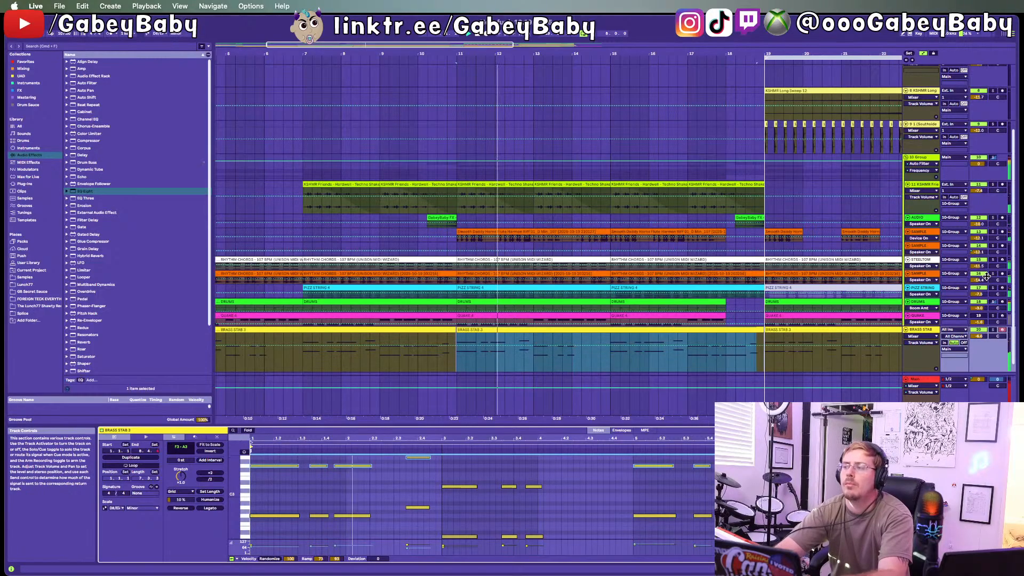
key(Delete)
drag(770, 490, 442, 500)
key(Delete)
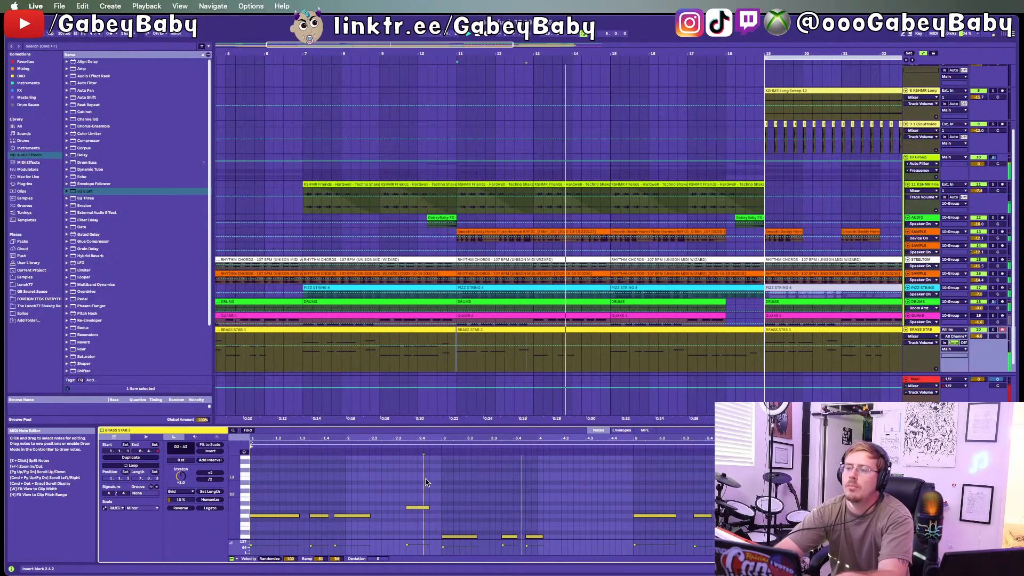
key(super+a)
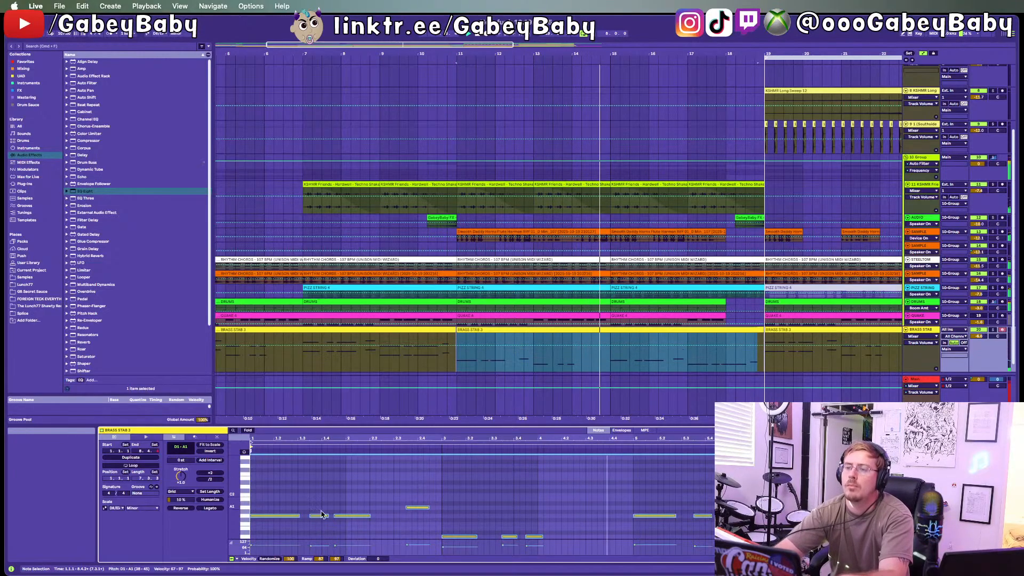
key(shift+Down)
click(253, 501)
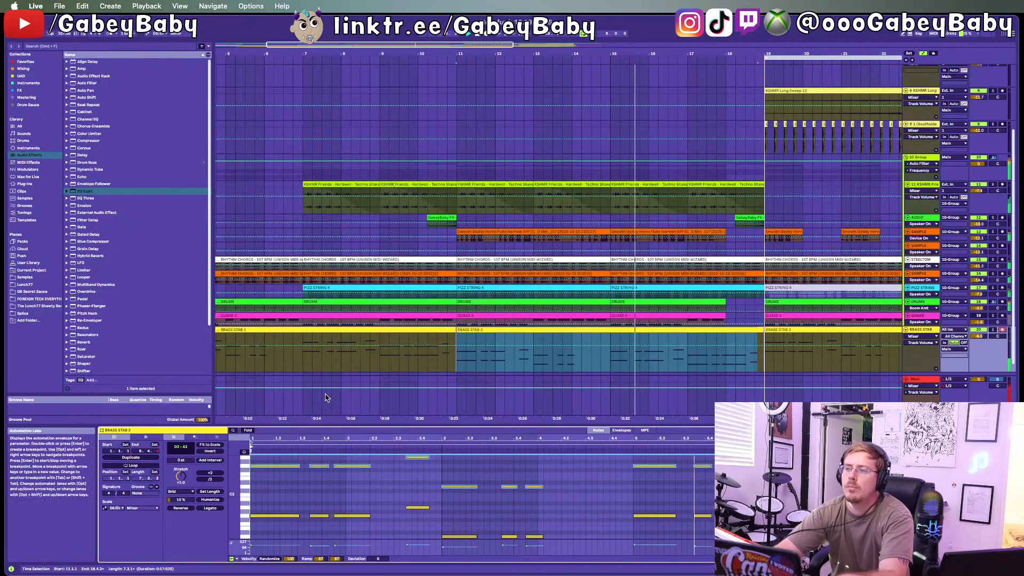
Step: Trim the bar 11 BRASS STAB clip to end at 18.3.1 and make the bar 19 clip start at 22.3.1
scroll(552, 326, down, 5)
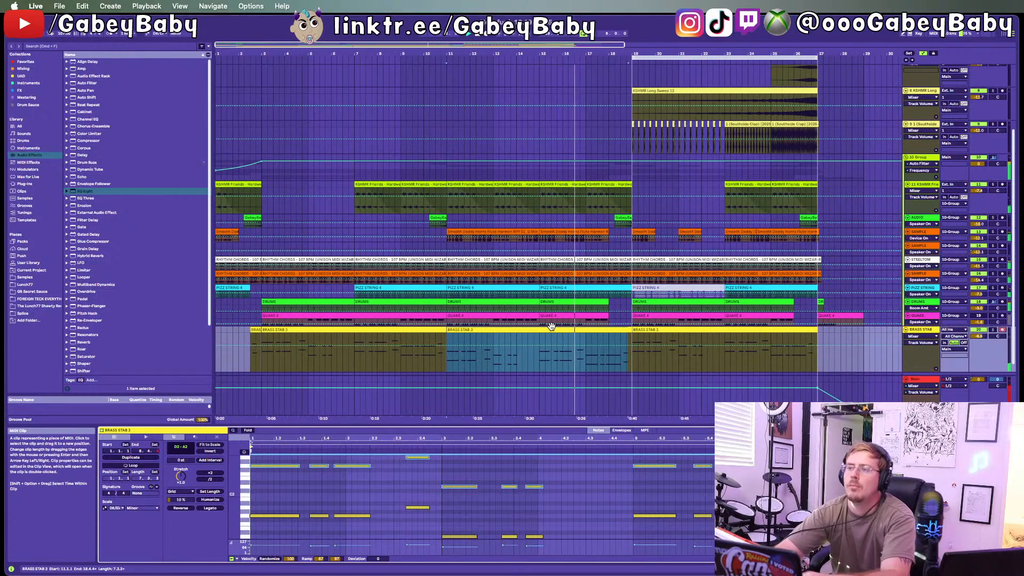
scroll(560, 313, down, 2)
scroll(560, 313, down, 3)
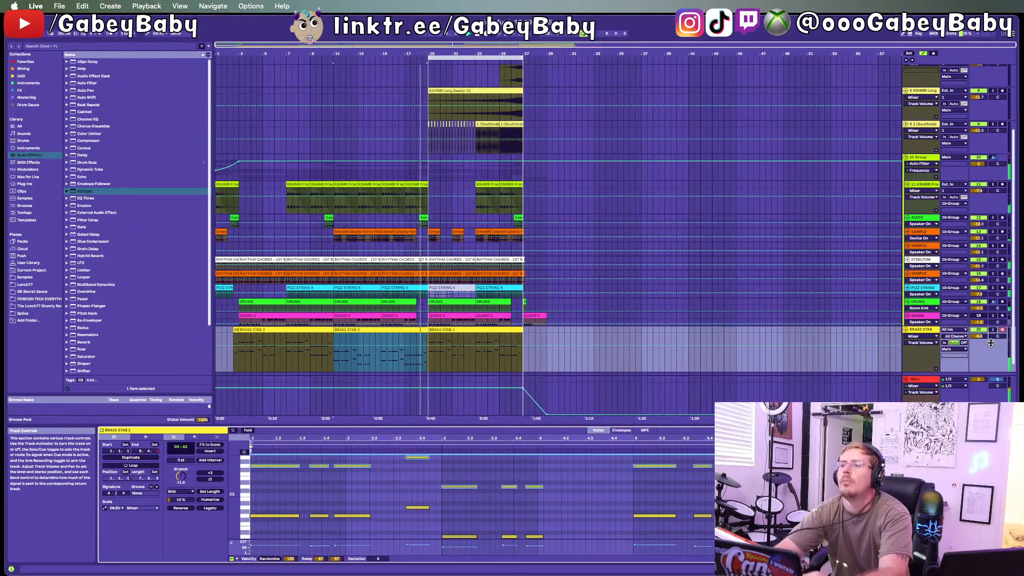
scroll(445, 330, up, 4)
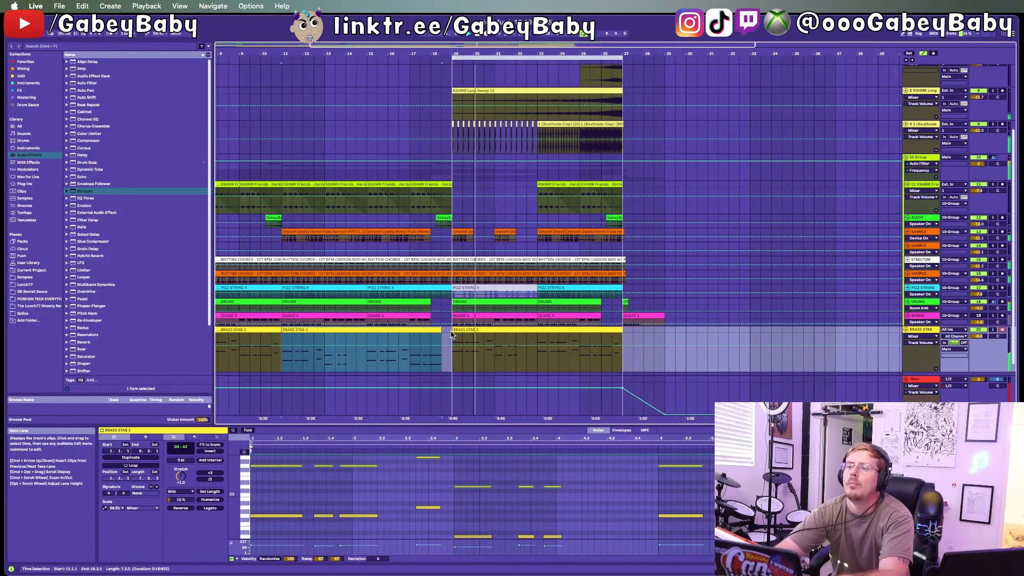
click(453, 330)
drag(452, 329, 522, 321)
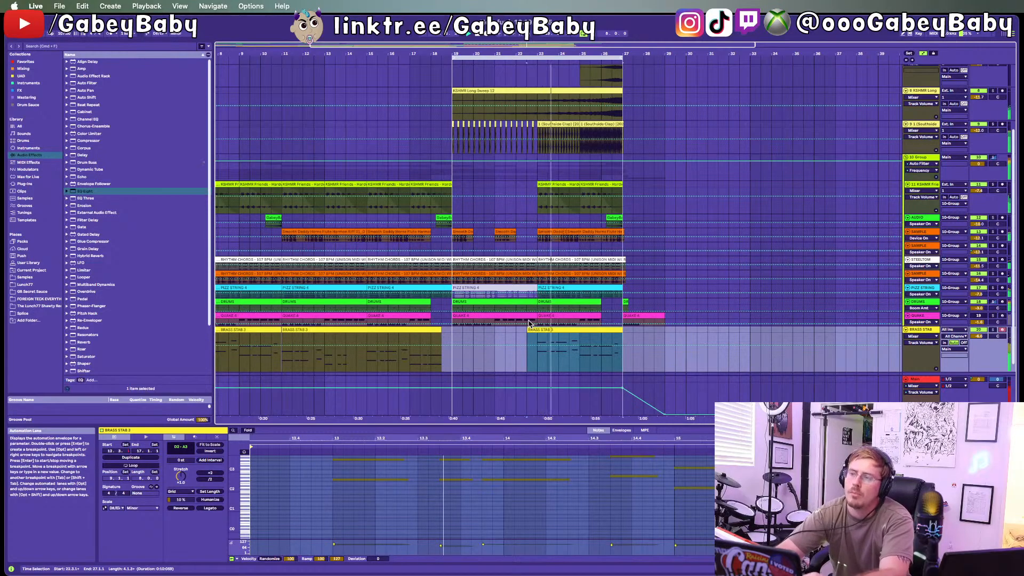
Step: Adjust the volume of the Southside clap track
scroll(530, 323, down, 5)
scroll(529, 323, up, 4)
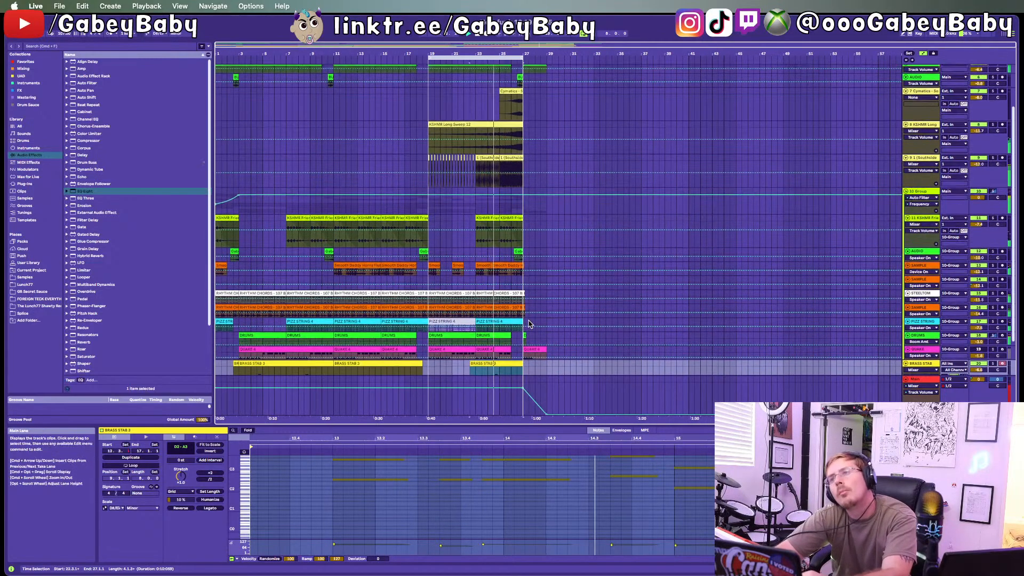
scroll(529, 323, up, 1)
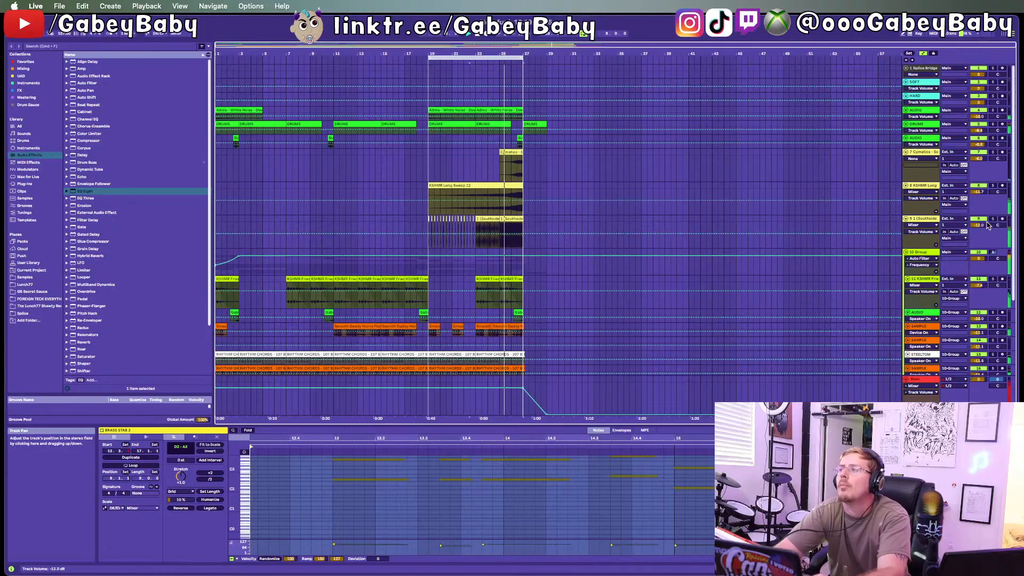
click(992, 221)
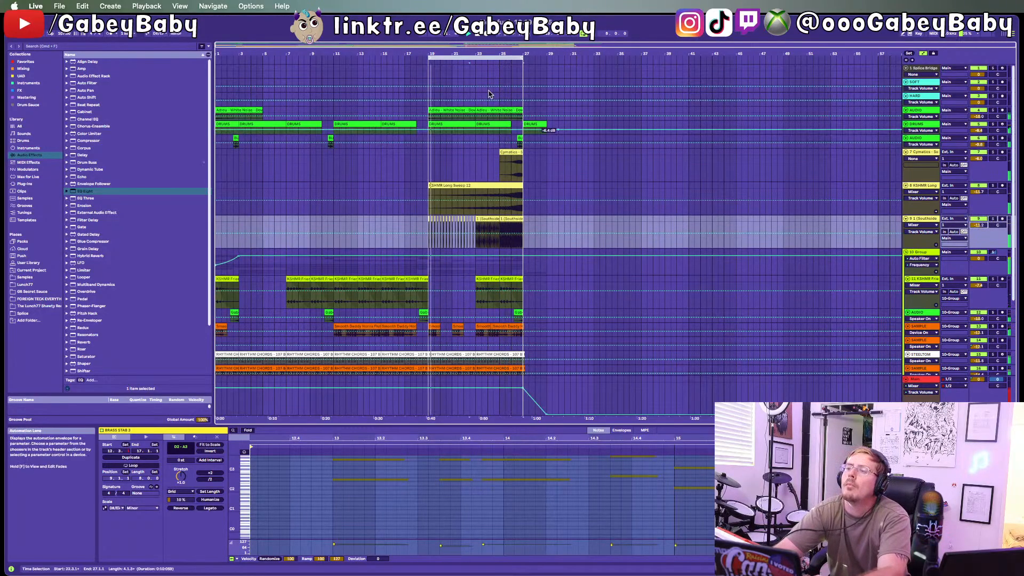
Step: Extend the loop's start back to bar 1 and return the song position to the beginning
drag(429, 57, 217, 63)
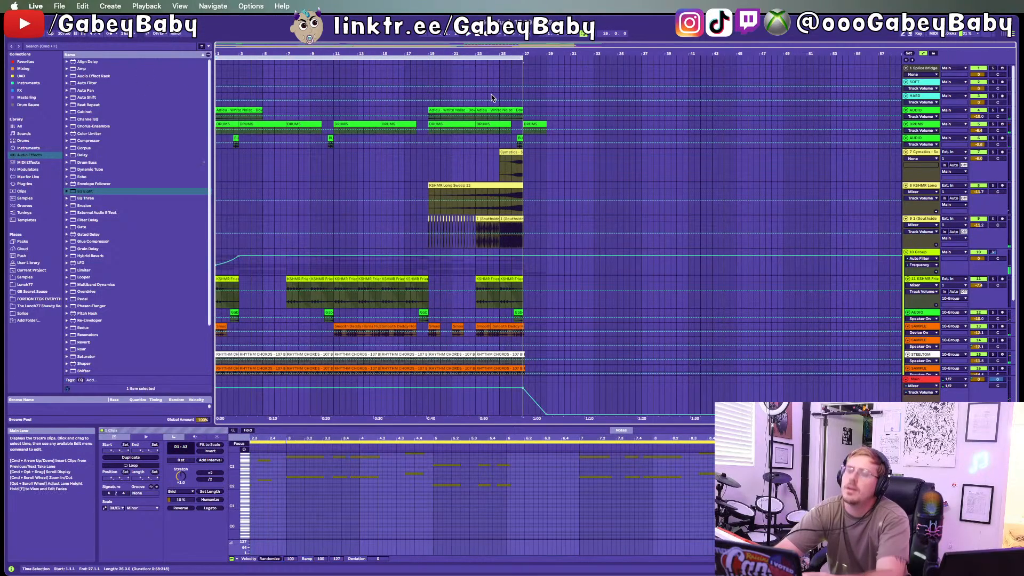
double_click(477, 35)
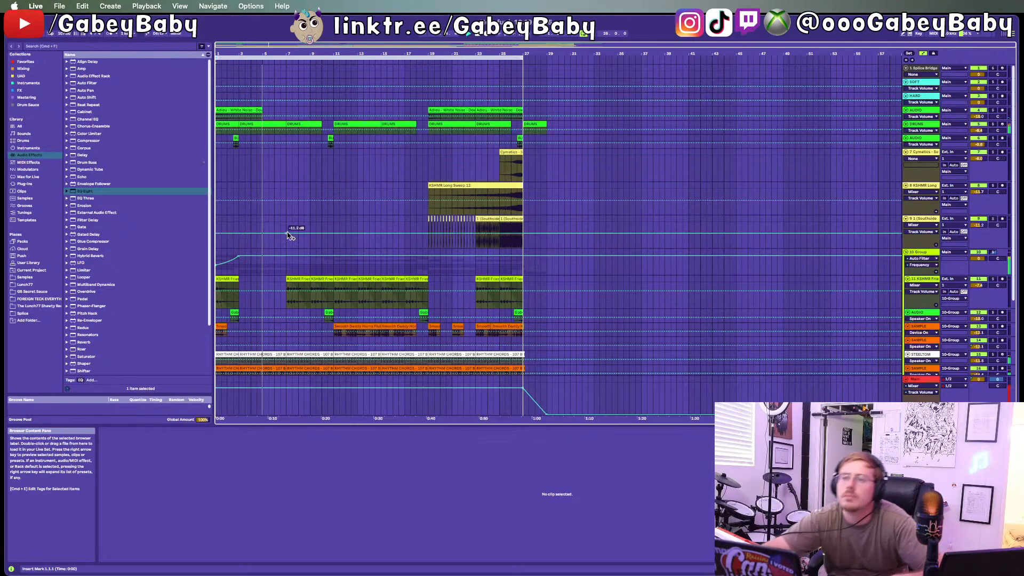
Step: Delete the BRASS STAB section from the middle of bar 3 up to bar 7
scroll(290, 231, down, 5)
drag(283, 347, 247, 318)
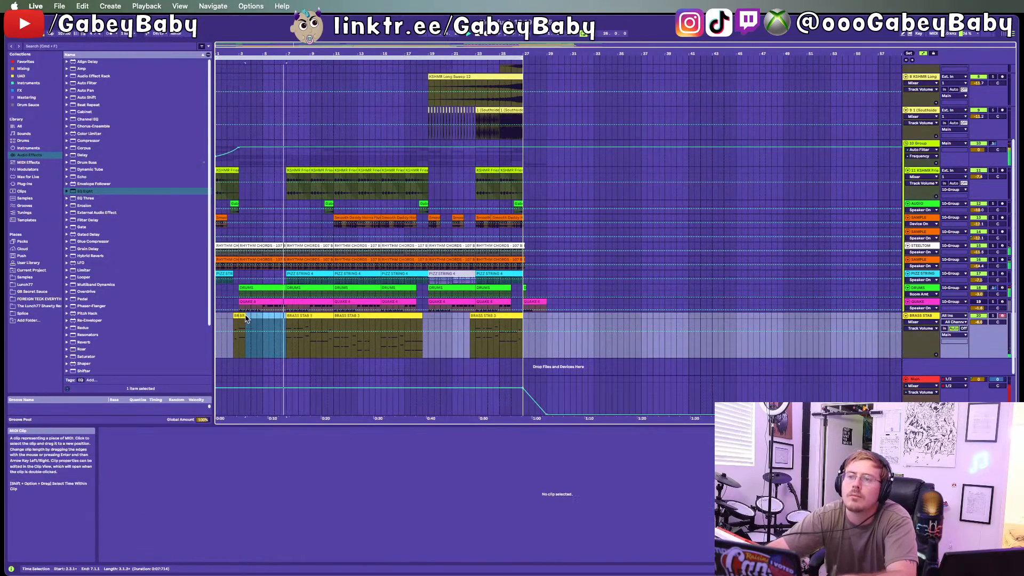
key(Delete)
key(space)
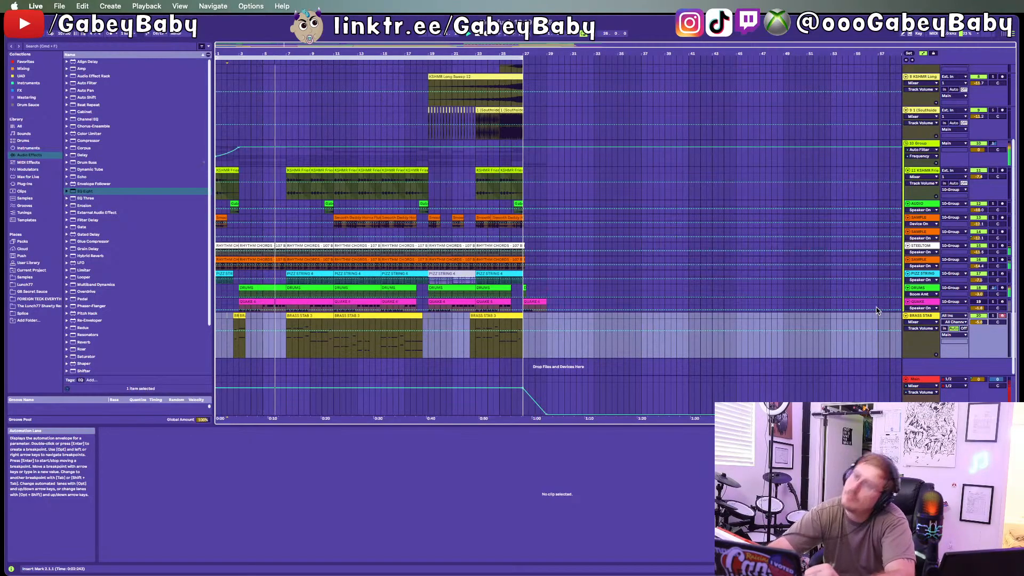
Step: Copy the short BRASS STAB pickup from bar 2 to just before bar 7 and play from bar 6
mouse_move(287, 317)
mouse_down()
mouse_move(270, 319)
mouse_move(281, 320)
mouse_up()
click(236, 316)
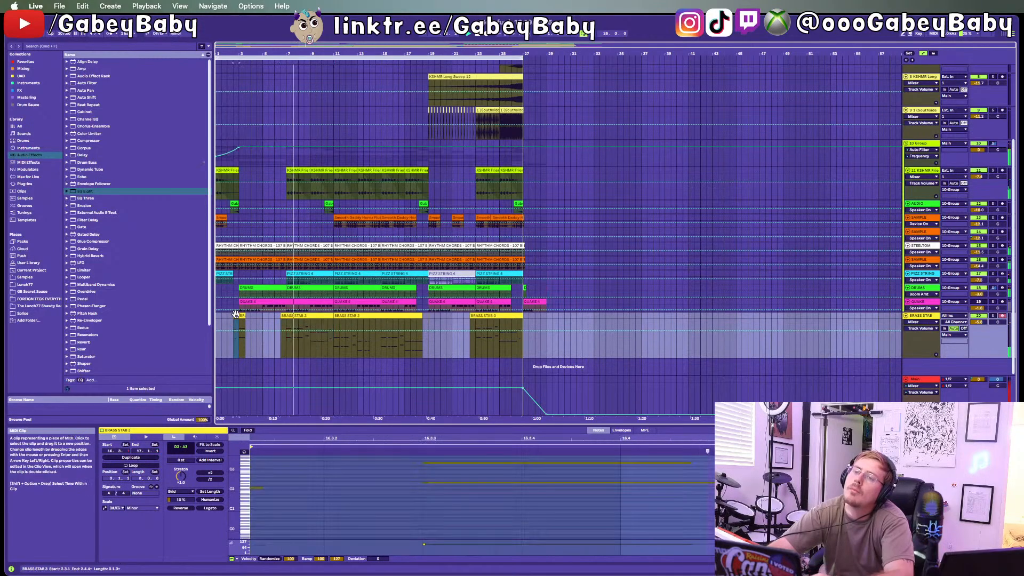
click(281, 316)
key(super+v)
click(276, 320)
key(space)
key(space)
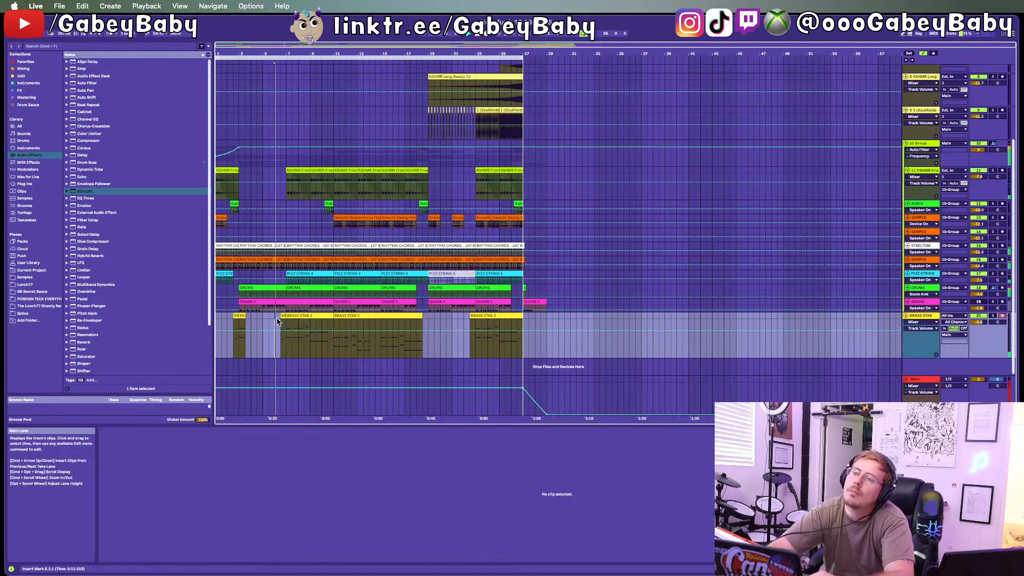
Step: Listen through the BRASS STAB arrangement and examine the notes of the clip at bar 11
scroll(305, 315, up, 5)
scroll(306, 315, down, 5)
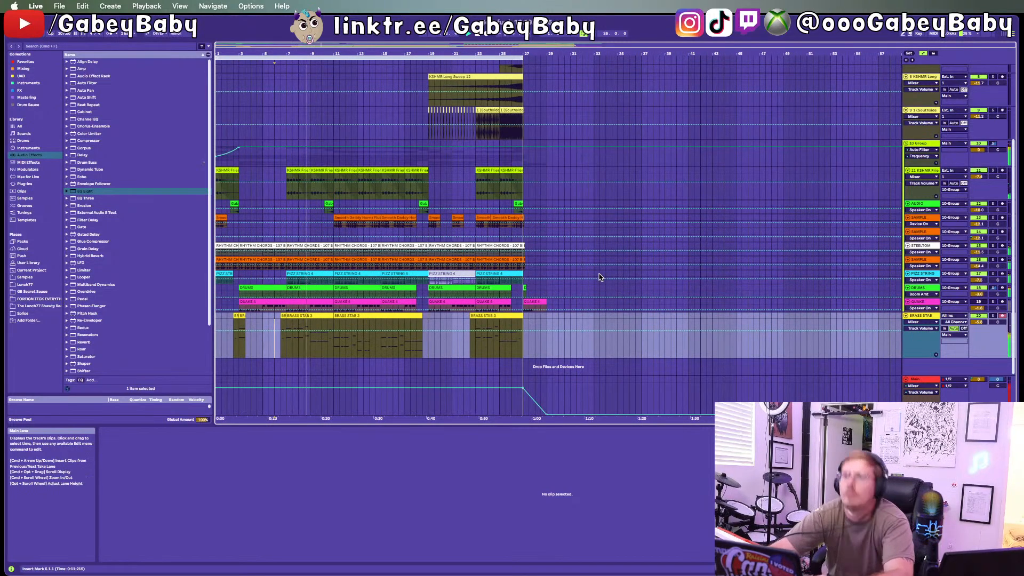
double_click(401, 322)
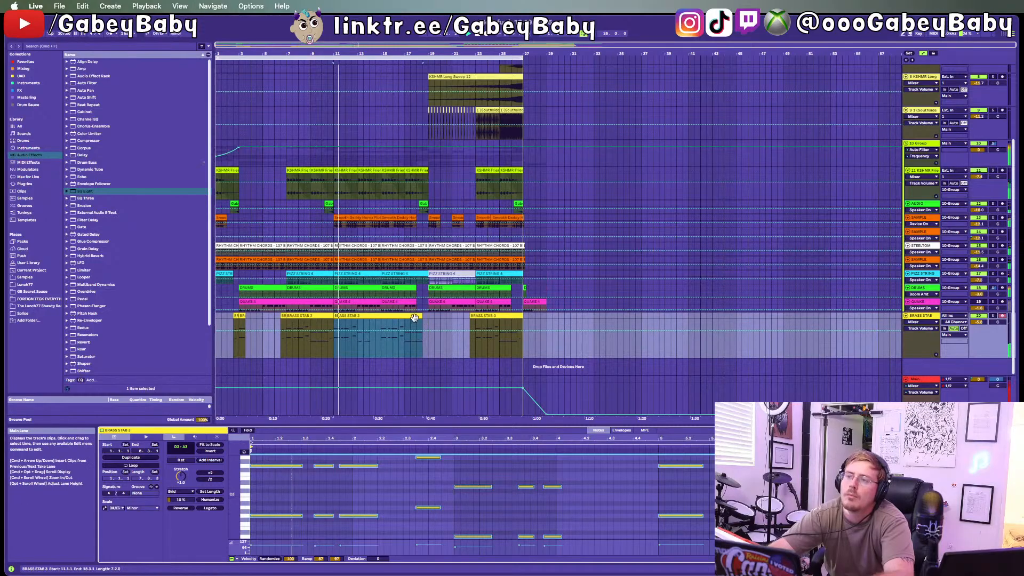
click(347, 349)
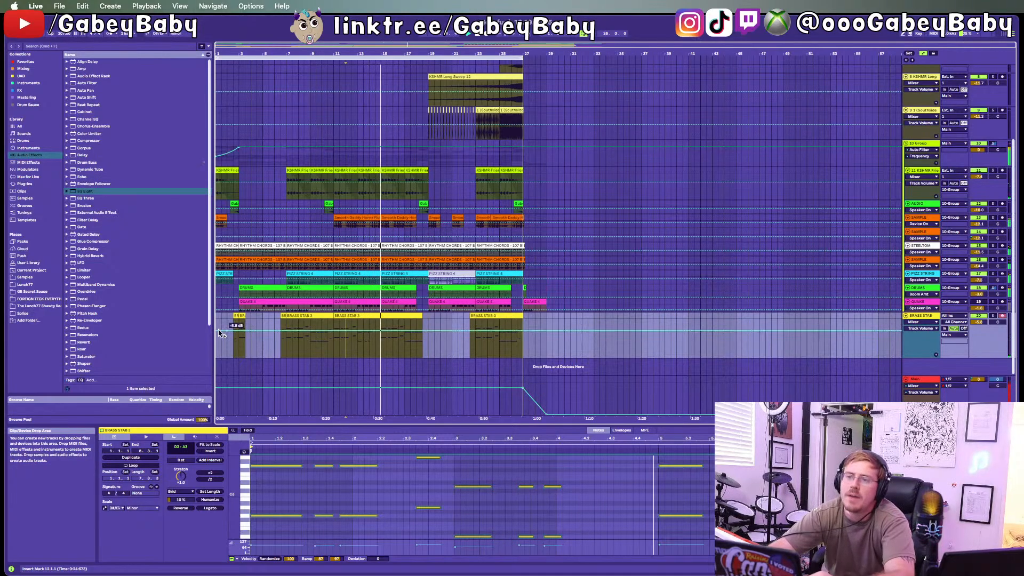
drag(239, 344, 276, 349)
click(275, 350)
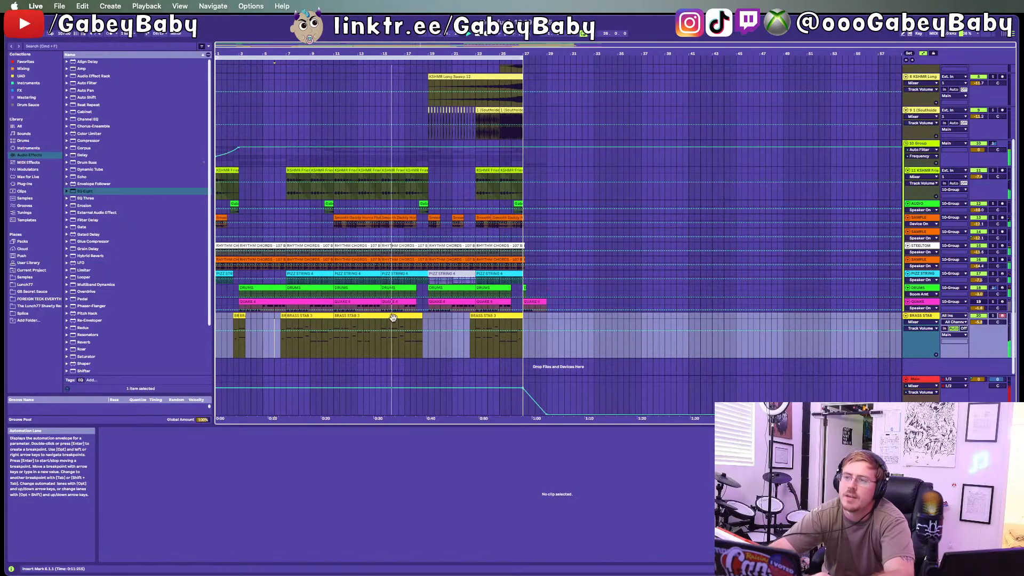
click(393, 317)
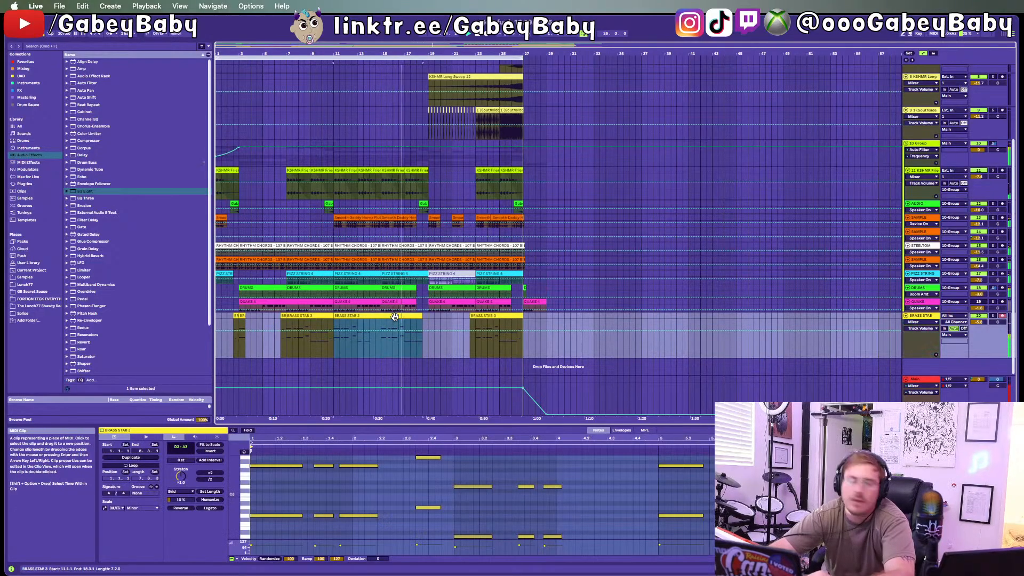
click(435, 322)
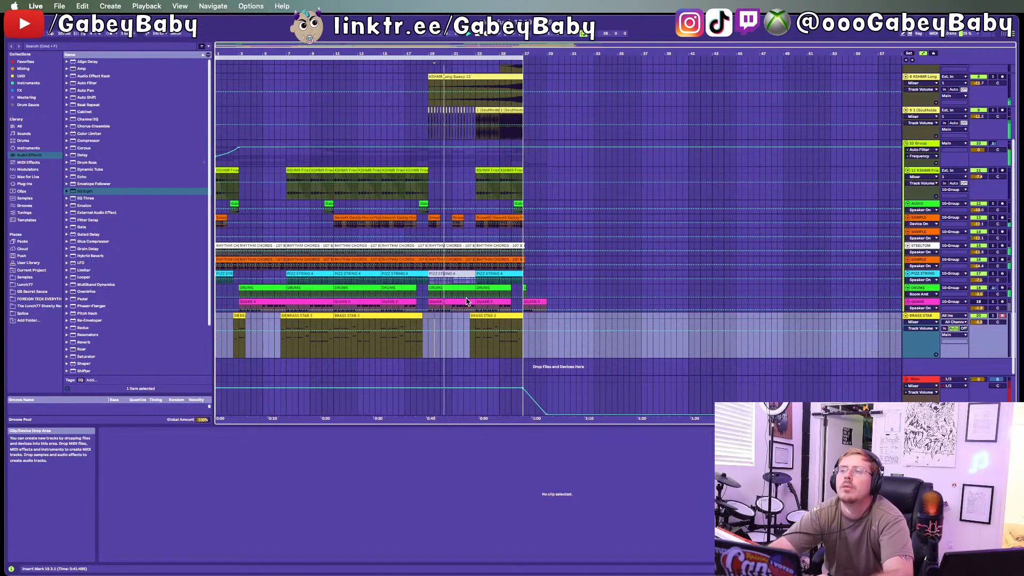
Step: Adjust the volume of the KSHMR Long Sweep track
scroll(467, 302, up, 3)
scroll(467, 302, down, 3)
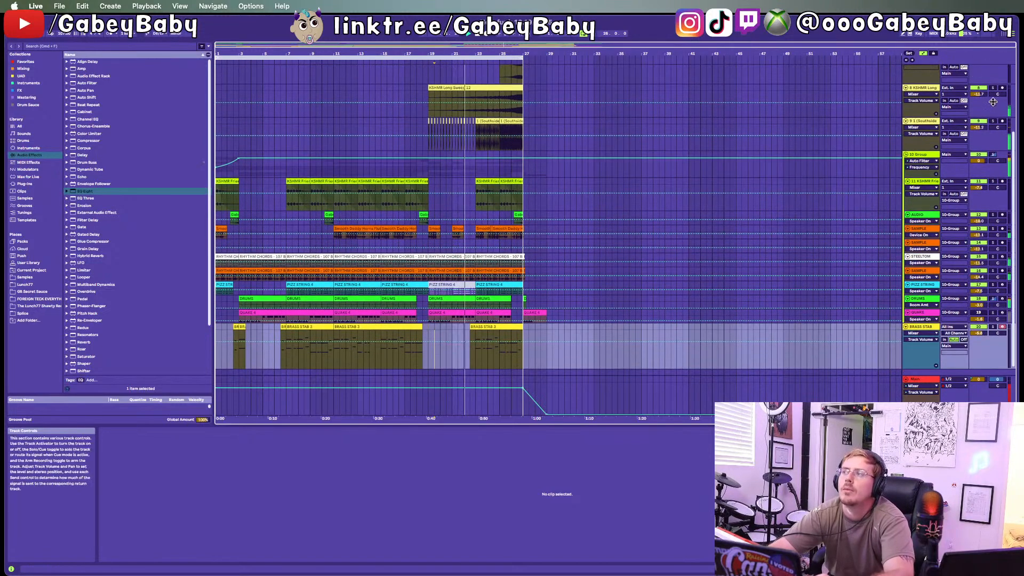
drag(979, 94, 979, 92)
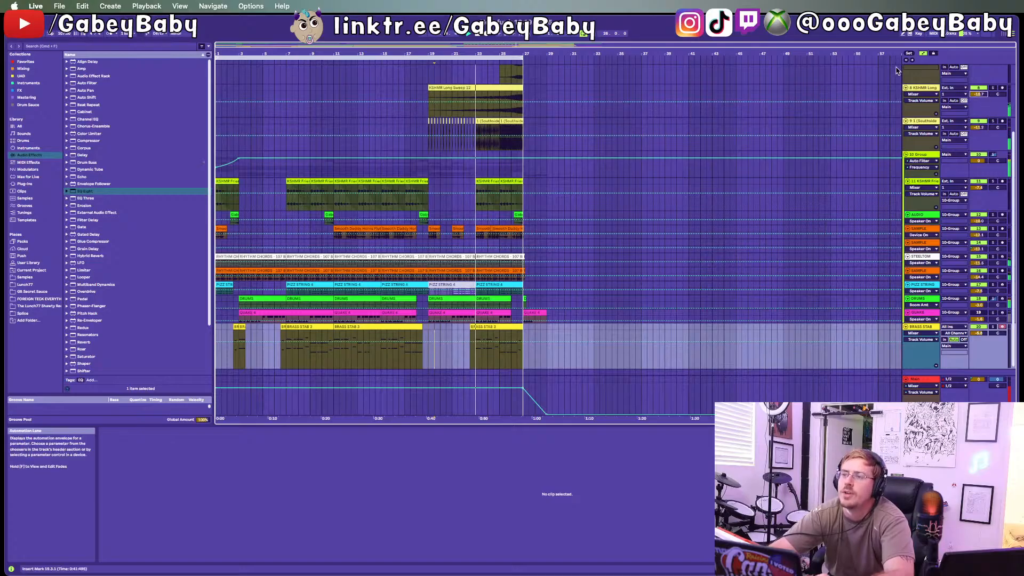
Step: Extend the loop's end to about bar 33 and restart playback from the beginning of the song
drag(522, 58, 599, 60)
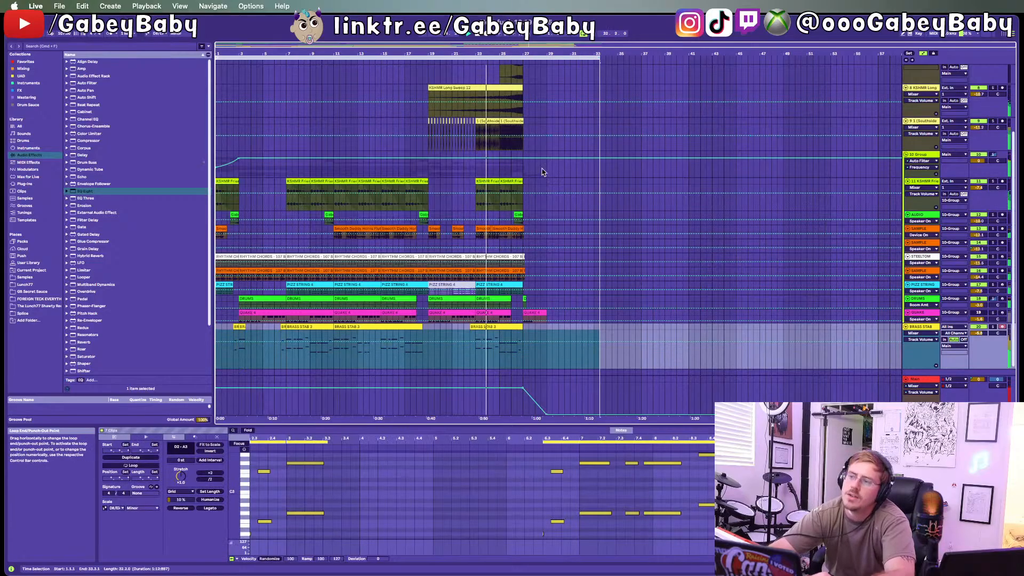
scroll(541, 198, up, 5)
scroll(540, 199, up, 2)
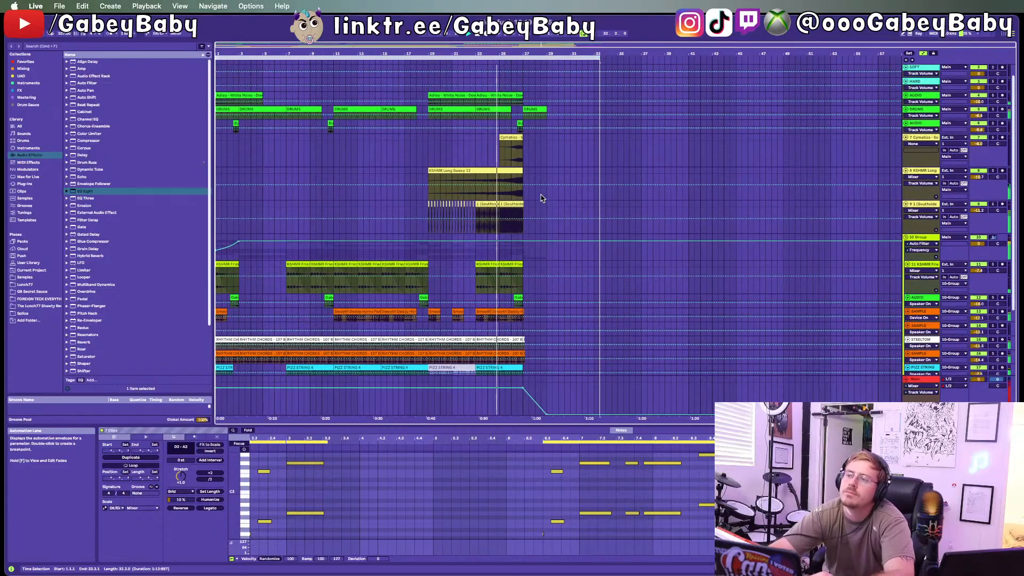
scroll(540, 199, down, 5)
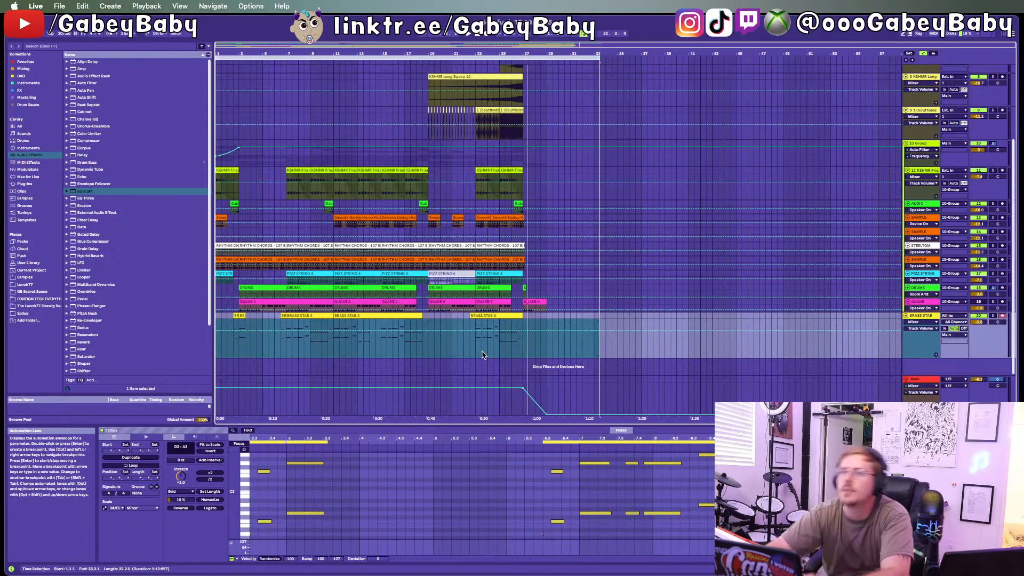
scroll(493, 138, up, 1)
click(474, 34)
key(space)
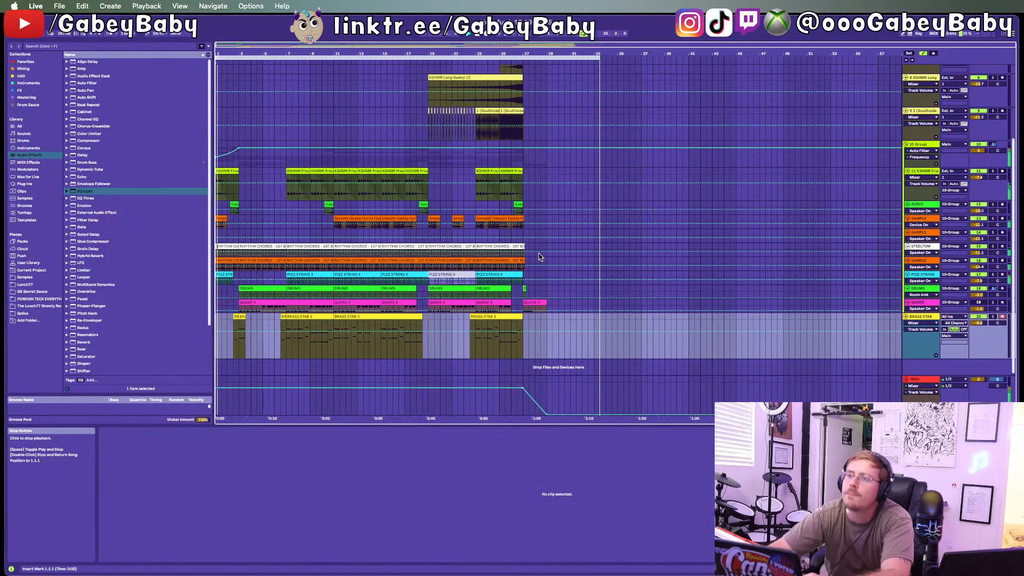
Step: Select the RHYTHM CHORDS clip at bar 23 and loop the span from bar 23 to bar 27
scroll(544, 250, down, 1)
click(493, 245)
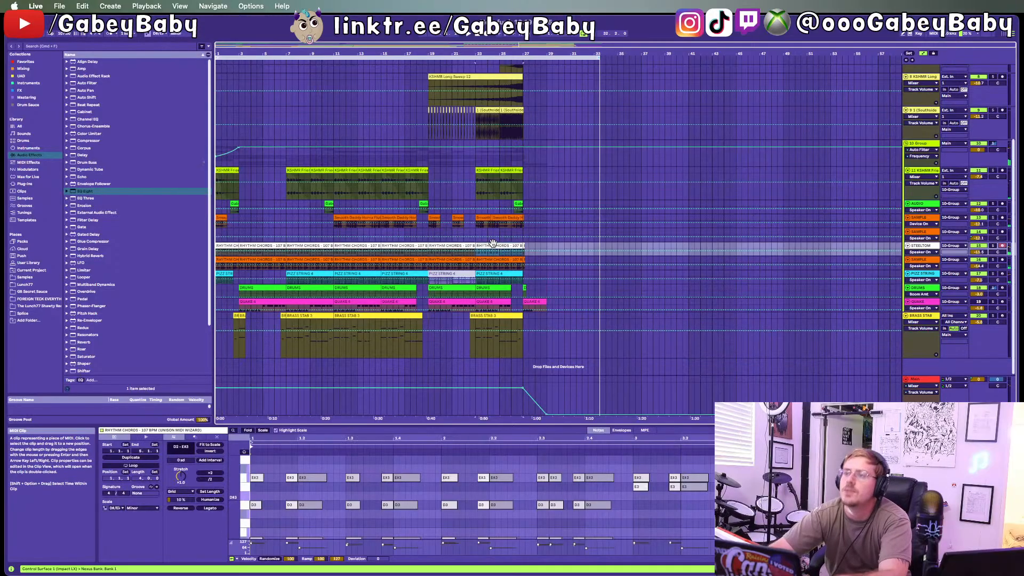
scroll(634, 368, up, 5)
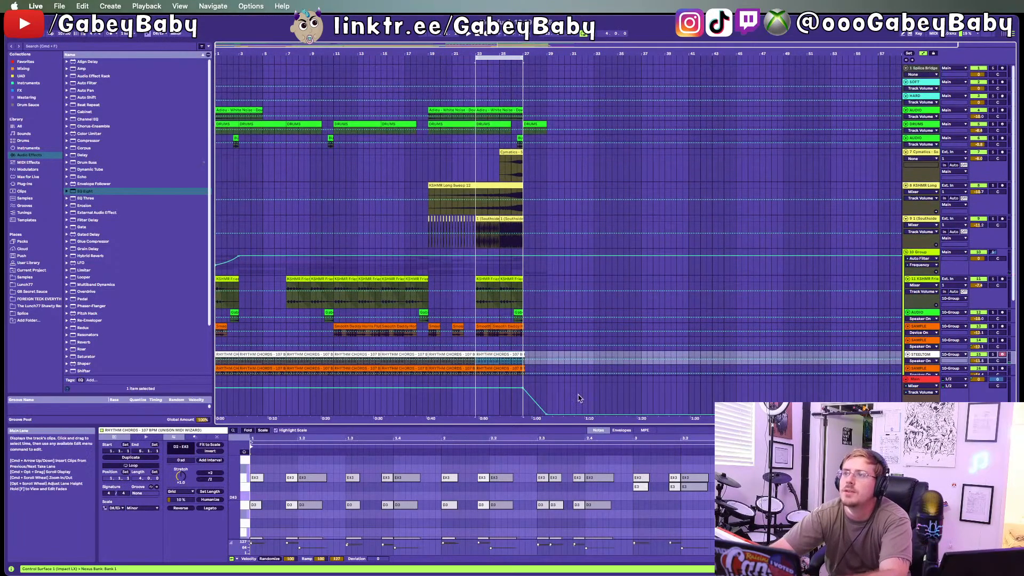
Step: Lower the QUAKE track's volume, extend the loop's start back to bar 1 and restart playback from the beginning
scroll(640, 365, down, 5)
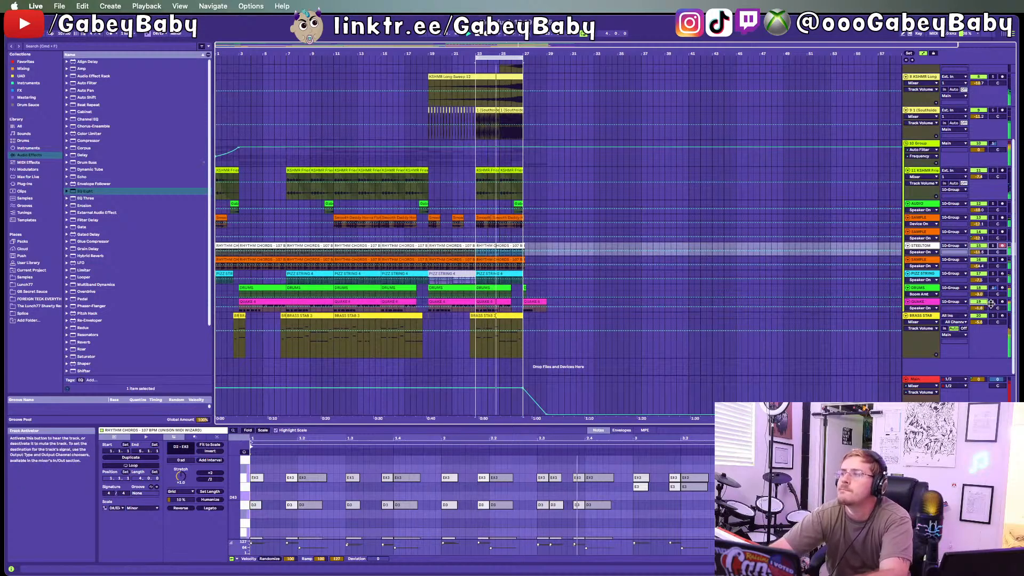
drag(979, 308, 979, 313)
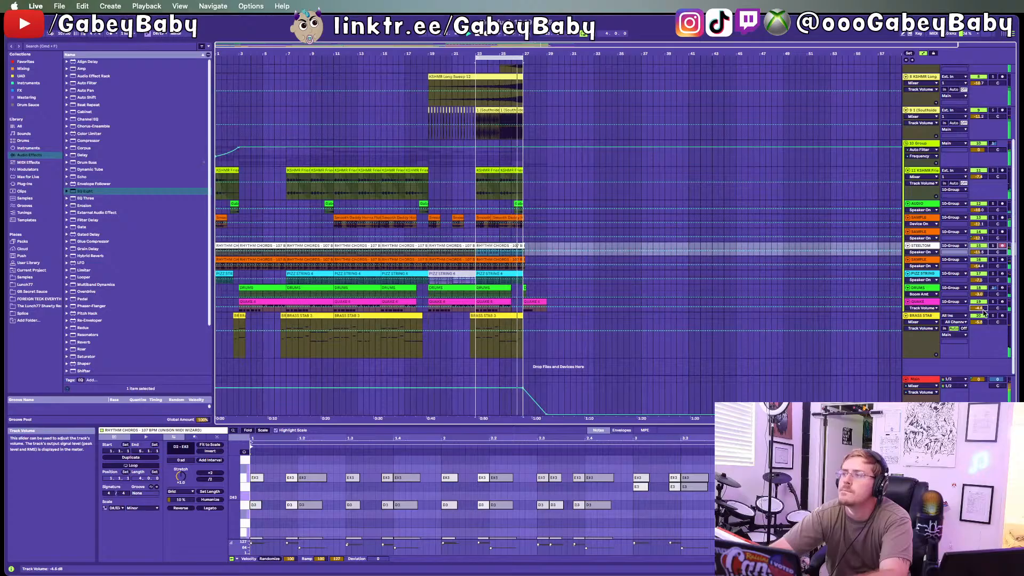
drag(476, 57, 160, 110)
key(space)
key(space)
Step: Fine-tune the QUAKE track's volume by ear against the rest of the mix
drag(979, 308, 979, 313)
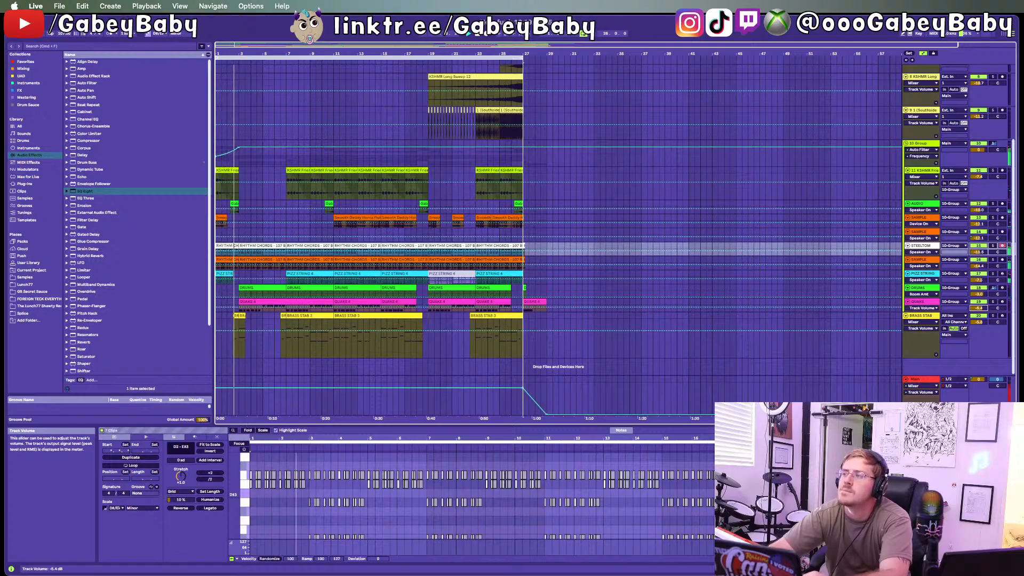
drag(979, 309, 979, 311)
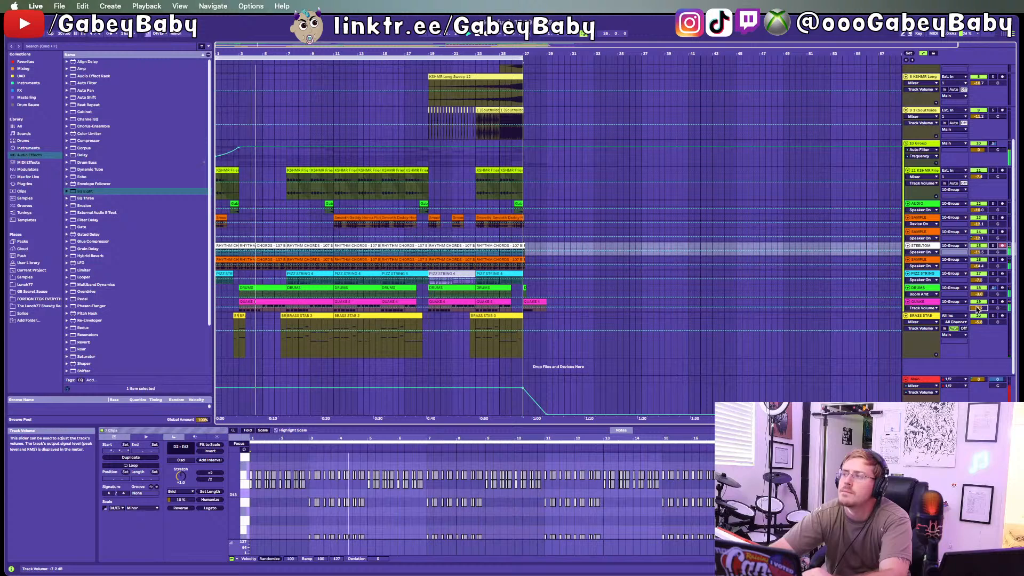
drag(979, 309, 979, 314)
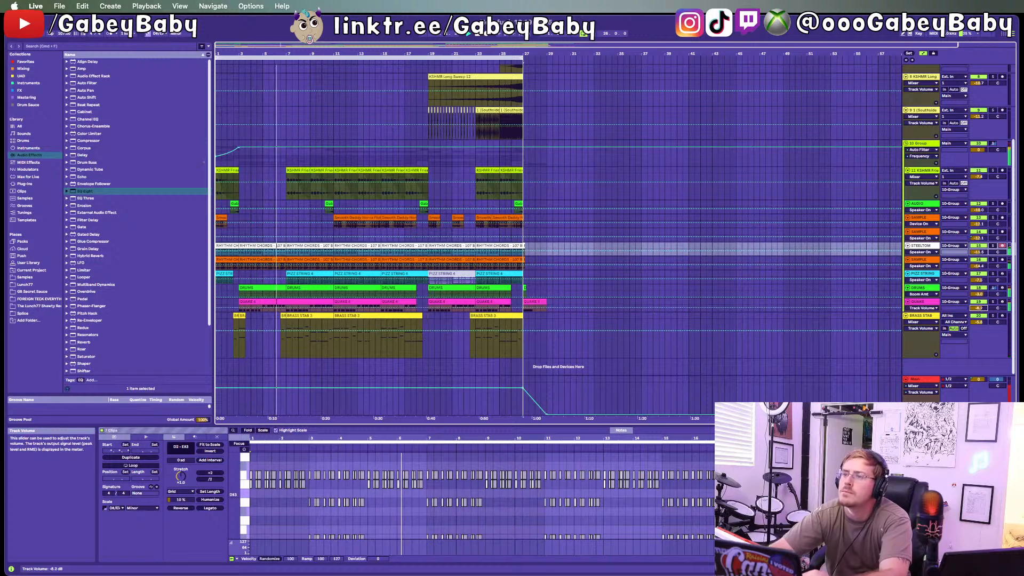
drag(979, 309, 979, 313)
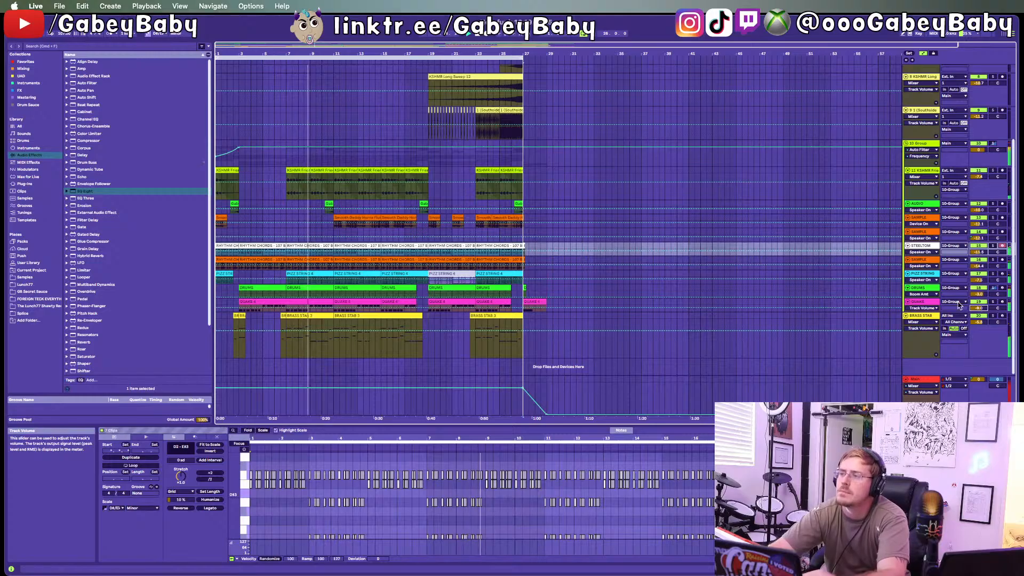
click(862, 343)
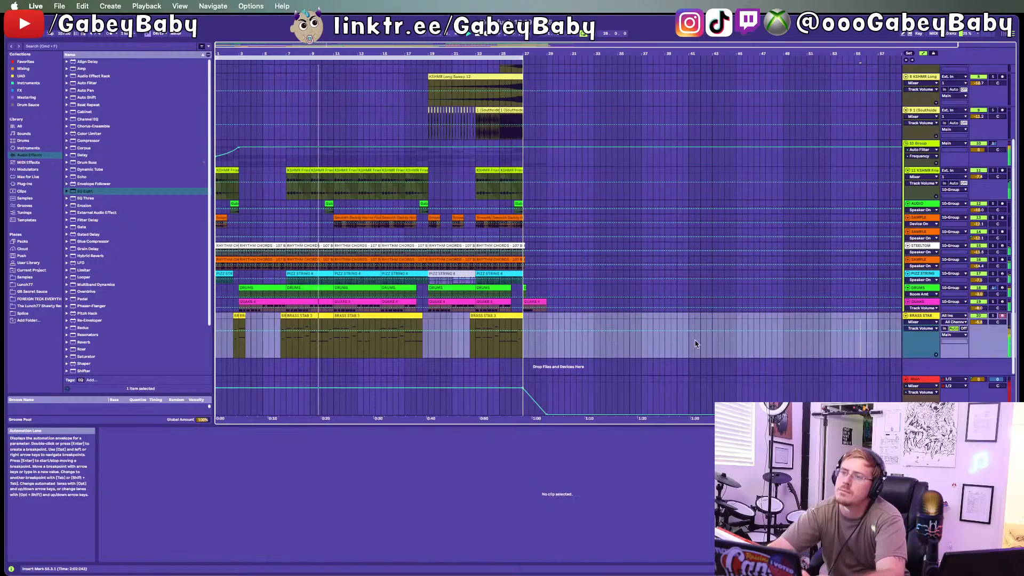
Step: Open the notes of the QUAKE clip at bar 3 and restart playback from that clip
click(264, 302)
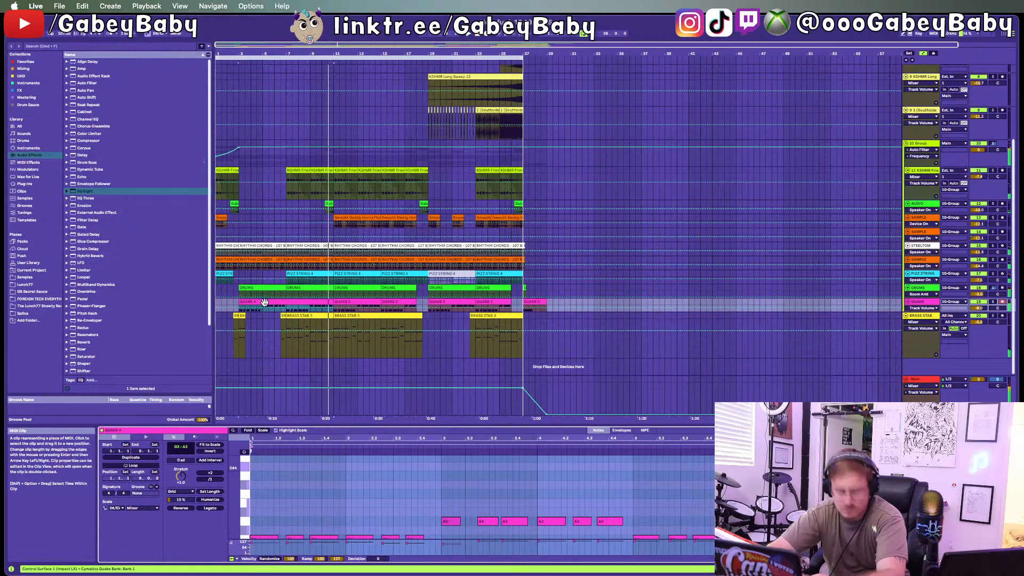
click(265, 302)
key(space)
key(space)
scroll(331, 499, down, 5)
scroll(324, 500, up, 2)
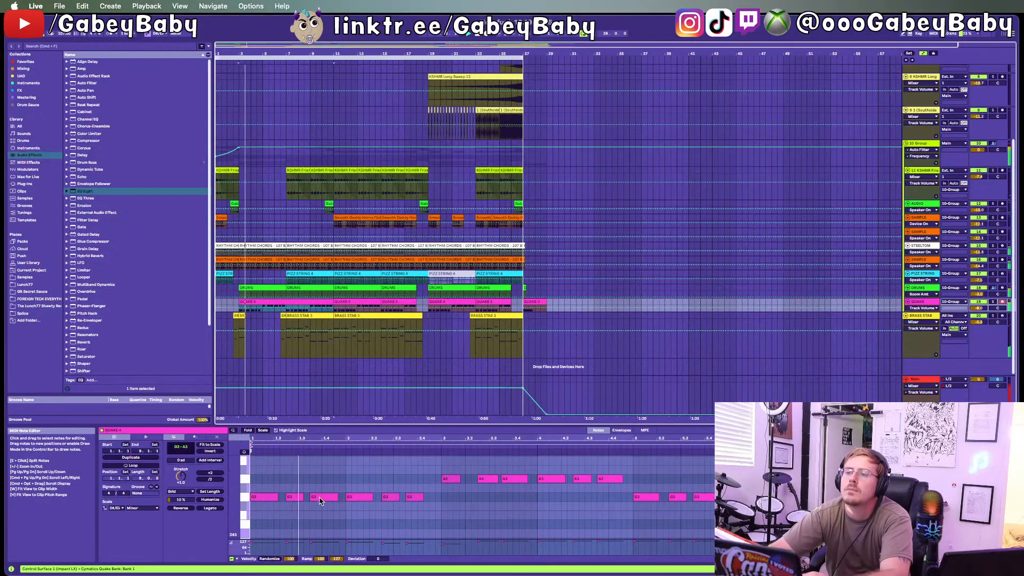
Step: Transpose all A3 notes in the QUAKE clip down to D3, comparing other pitches and the higher octave by ear
click(245, 481)
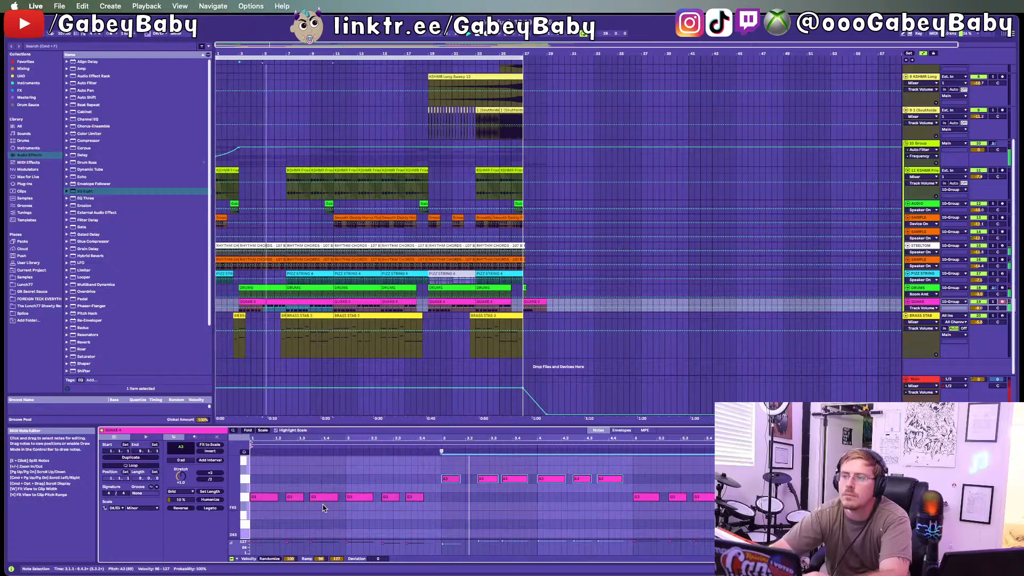
key(Down)
key(Down)
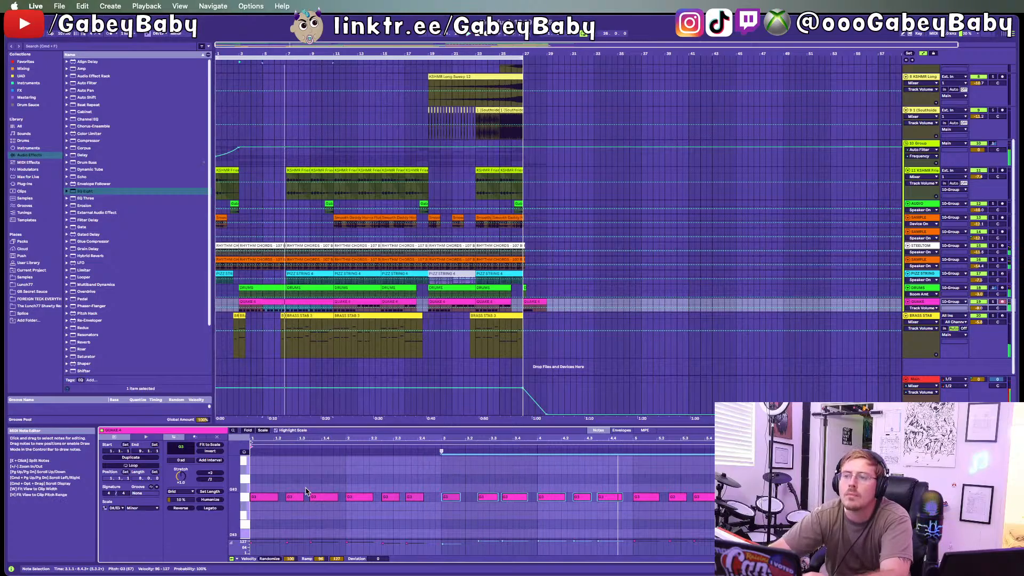
key(Down)
key(Down)
key(Down)
key(Down)
key(Down)
key(Down)
key(Down)
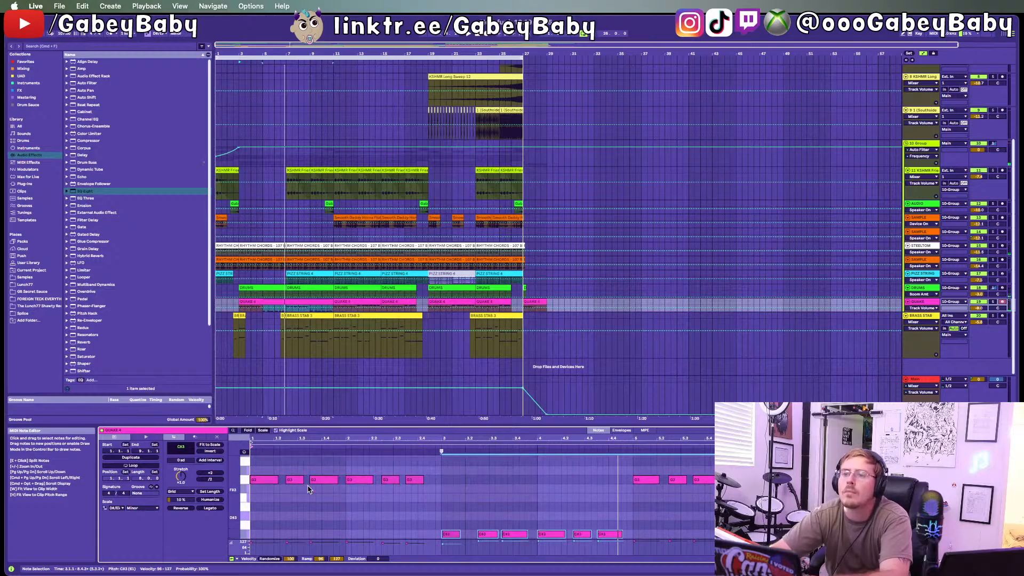
key(Up)
key(Up)
key(Up)
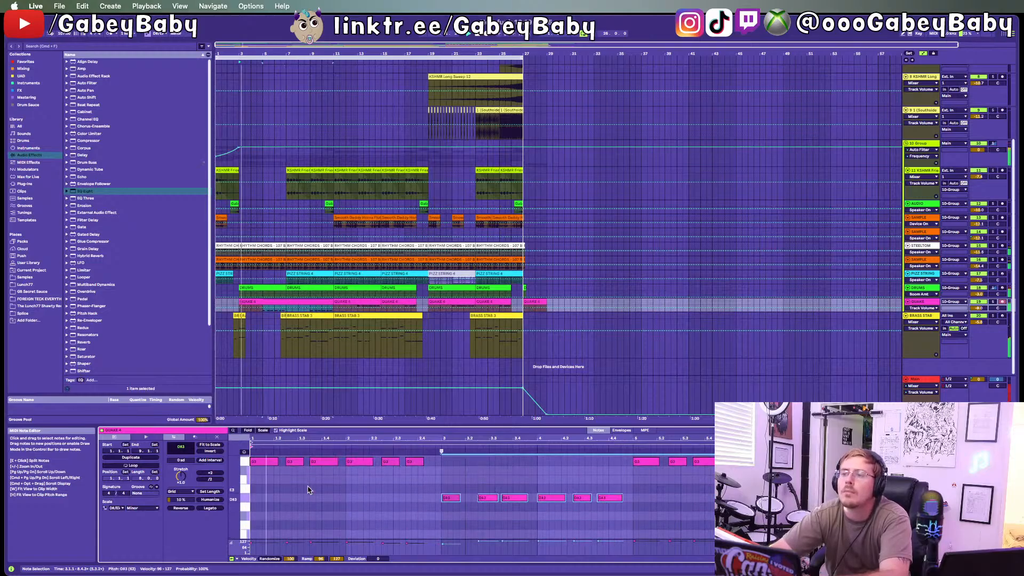
key(Down)
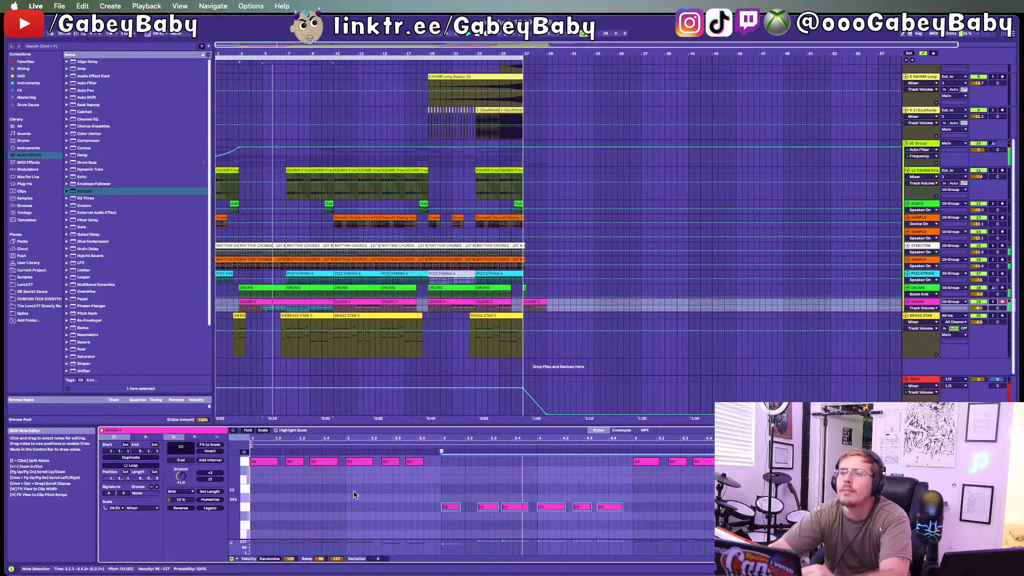
key(shift+Up)
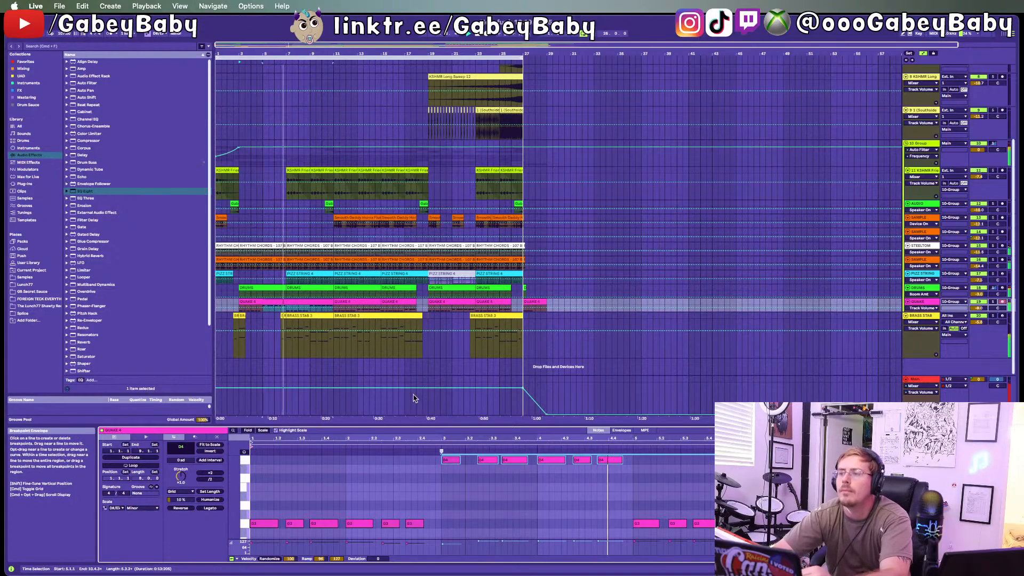
key(shift+Down)
Step: Raise the last D3 note in bars 4 and 8 of the QUAKE clip by an octave to D4
click(610, 534)
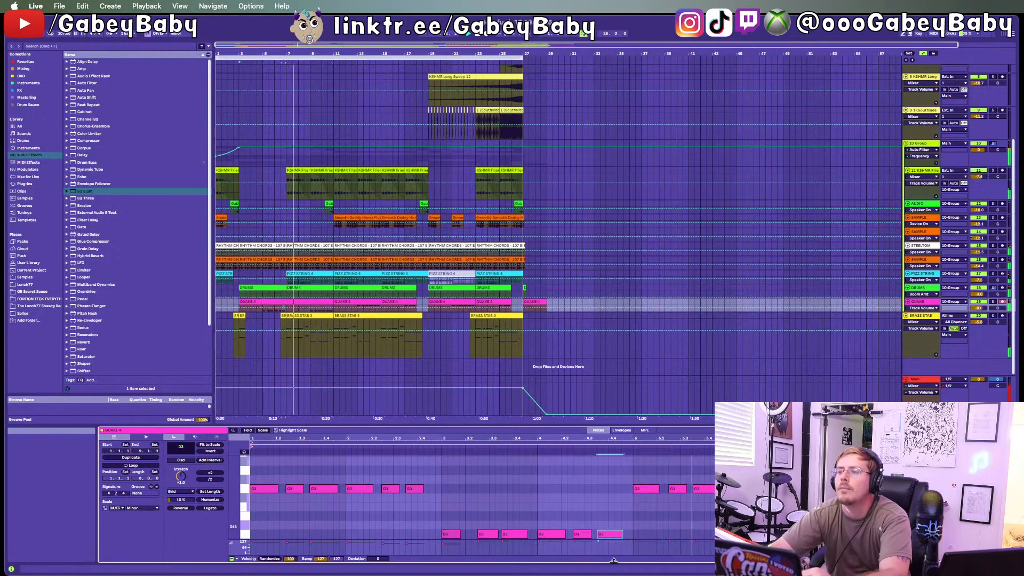
key(shift+Up)
scroll(480, 485, down, 5)
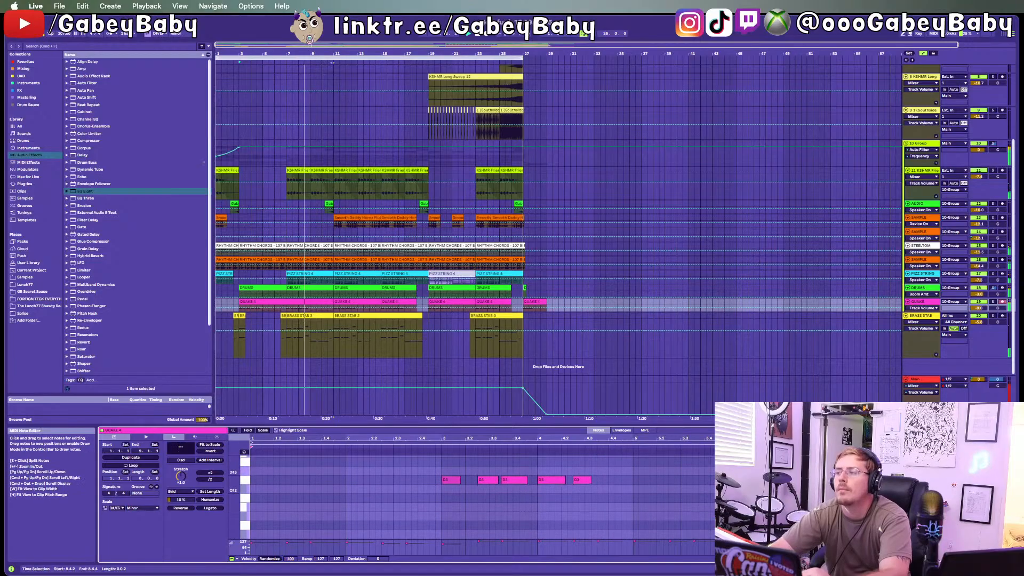
scroll(477, 496, up, 3)
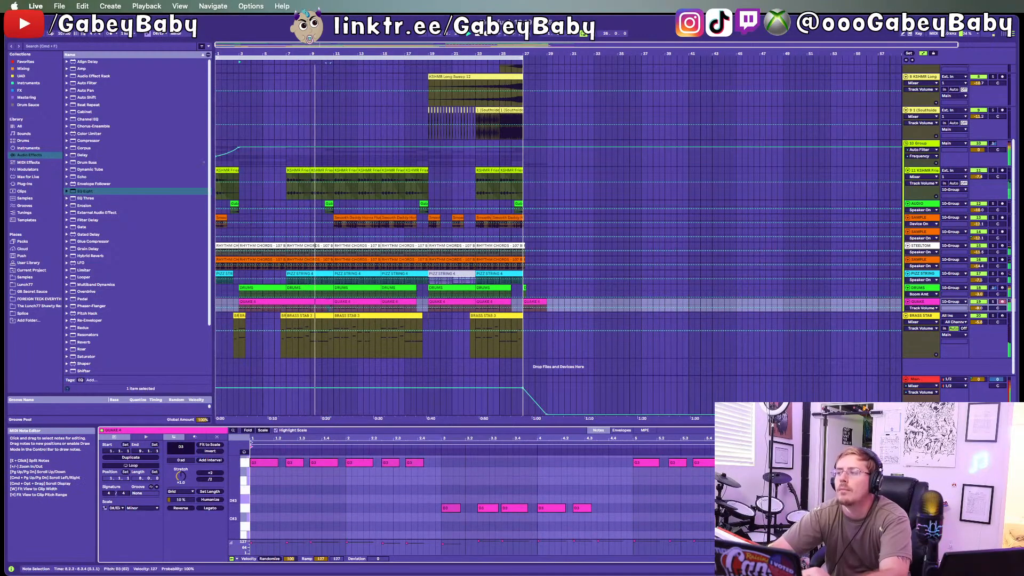
scroll(480, 495, up, 3)
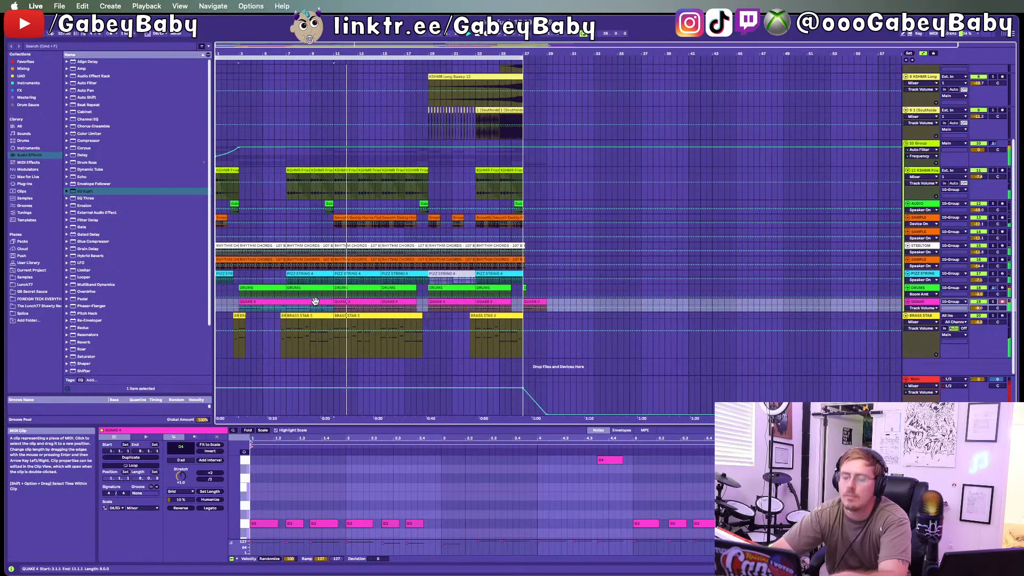
Step: Copy the revised QUAKE clip to bar 11 and raise the last G3 note of the copy's second bar to A3
click(413, 301)
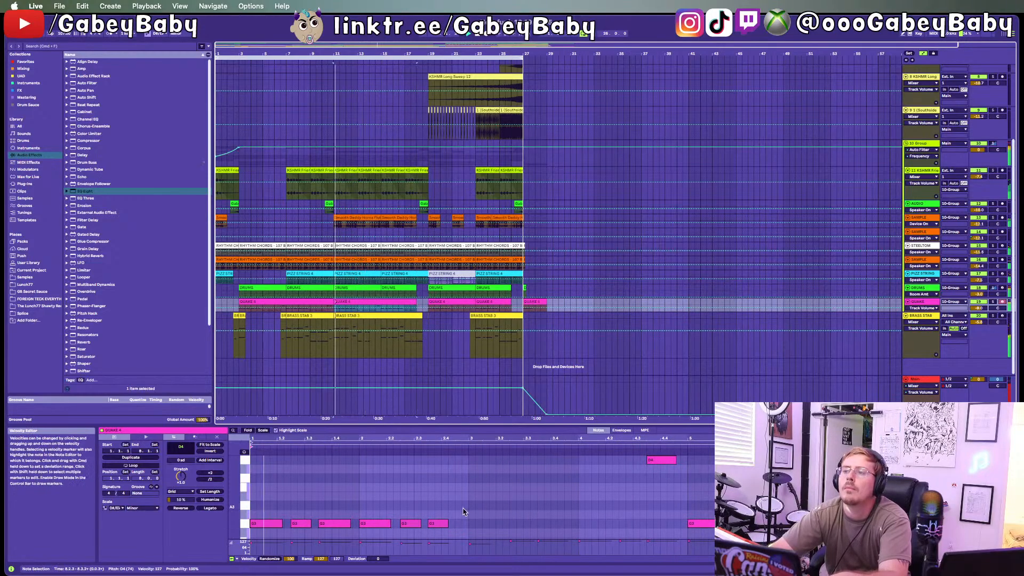
drag(463, 511, 432, 536)
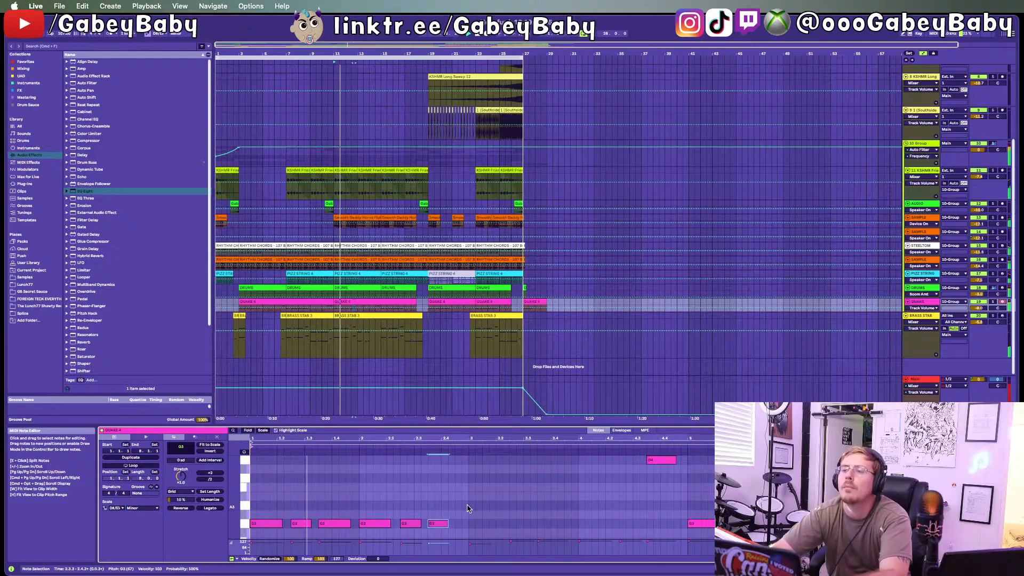
scroll(467, 507, down, 3)
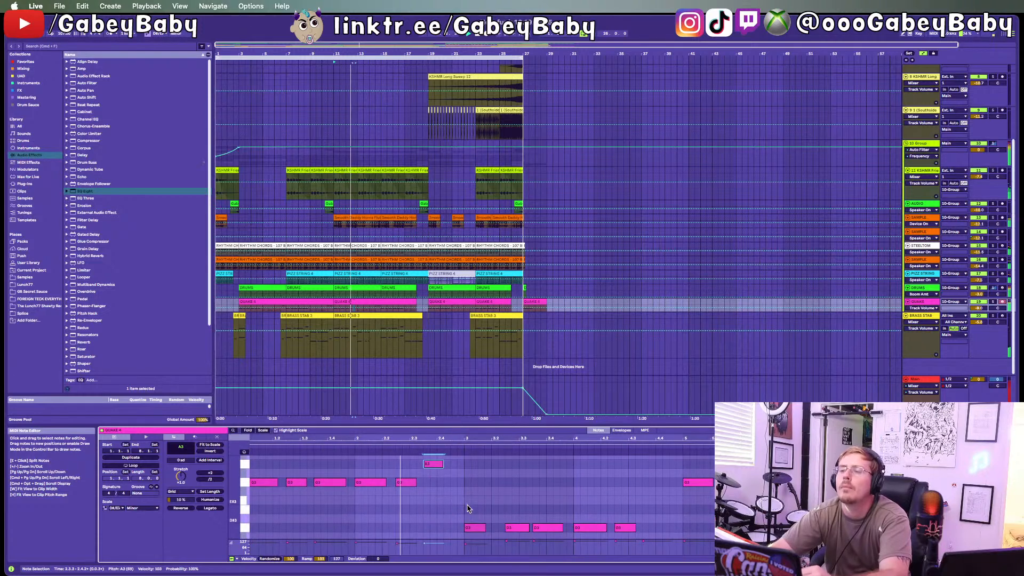
scroll(468, 508, up, 3)
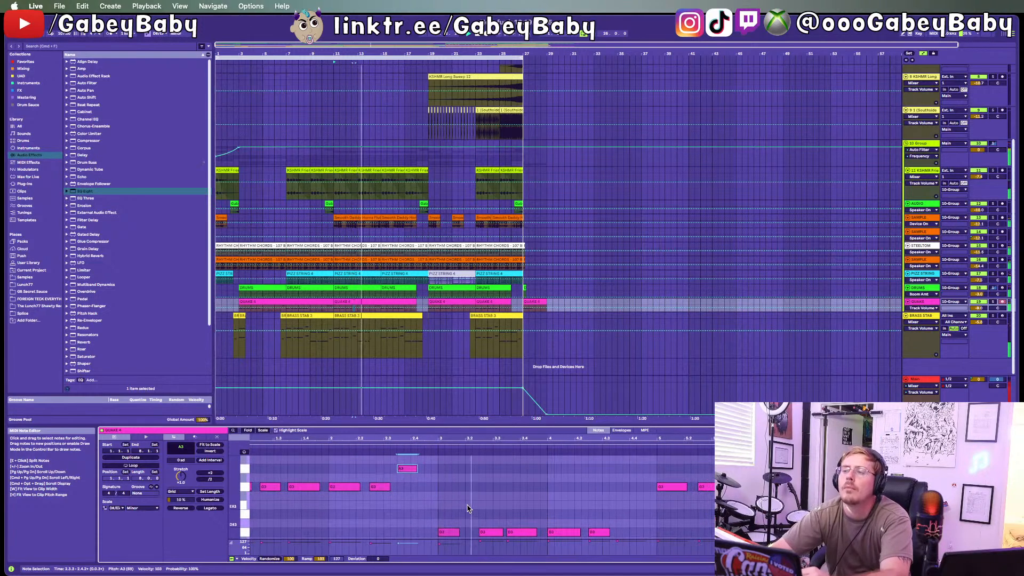
scroll(560, 526, up, 2)
Step: Transpose the last note of bar 4 in the copied QUAKE clip from D4 down to E3
drag(559, 526, 565, 481)
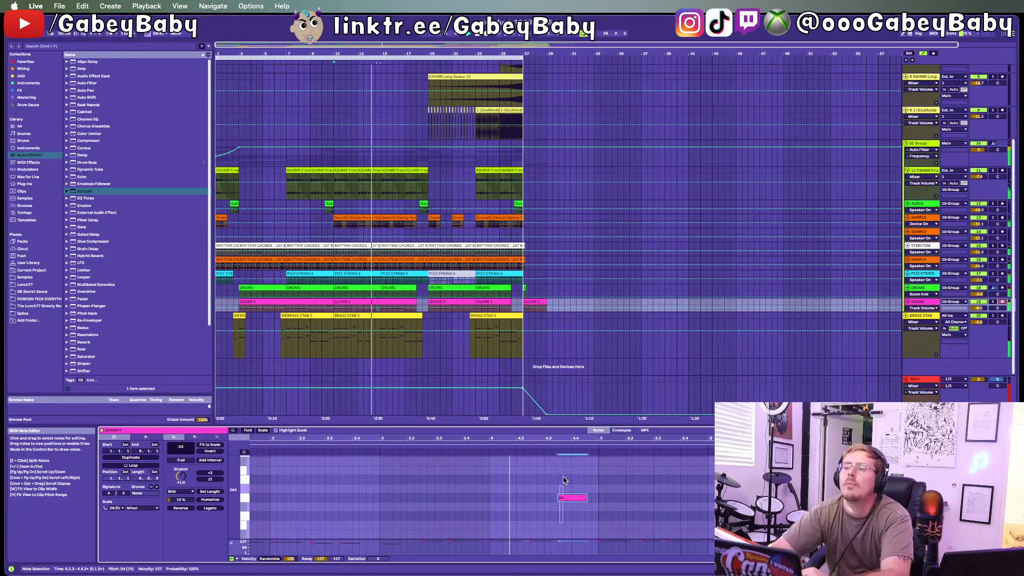
key(shift+Down)
key(Up)
key(Up)
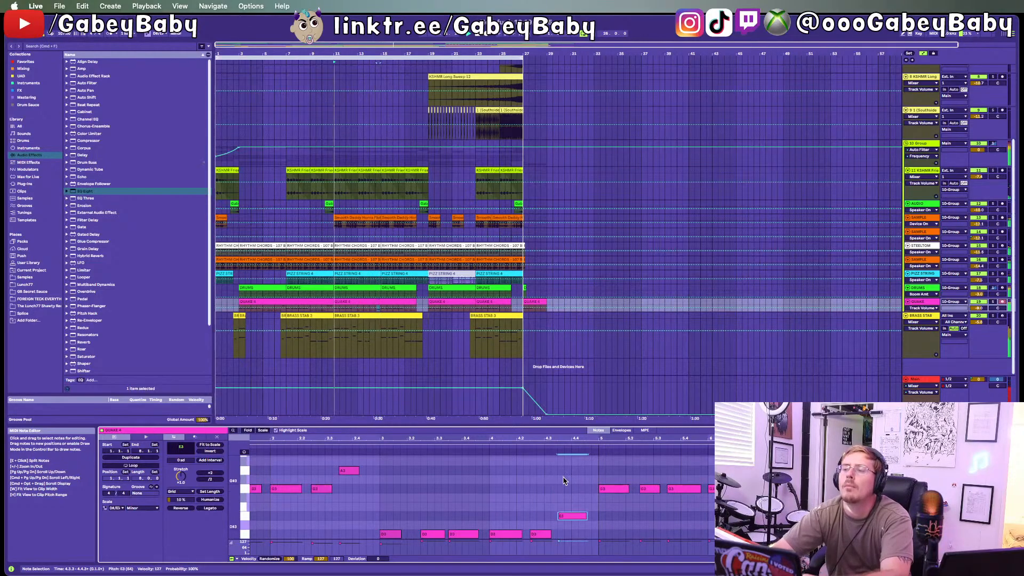
Step: Try F#3 for the bar 4 ending note against the neighbouring D3 notes, and settle on E#3
click(540, 533)
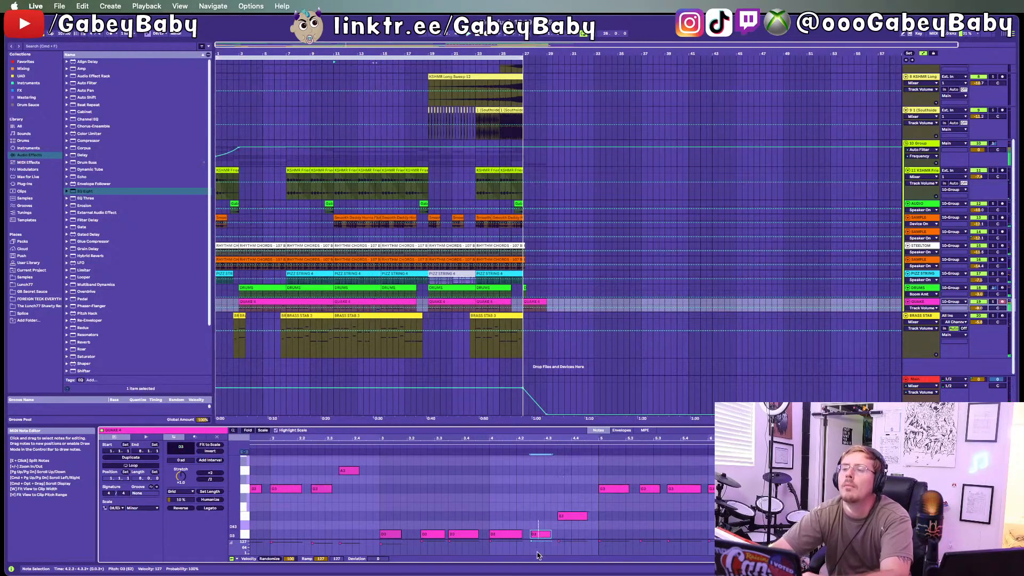
click(577, 516)
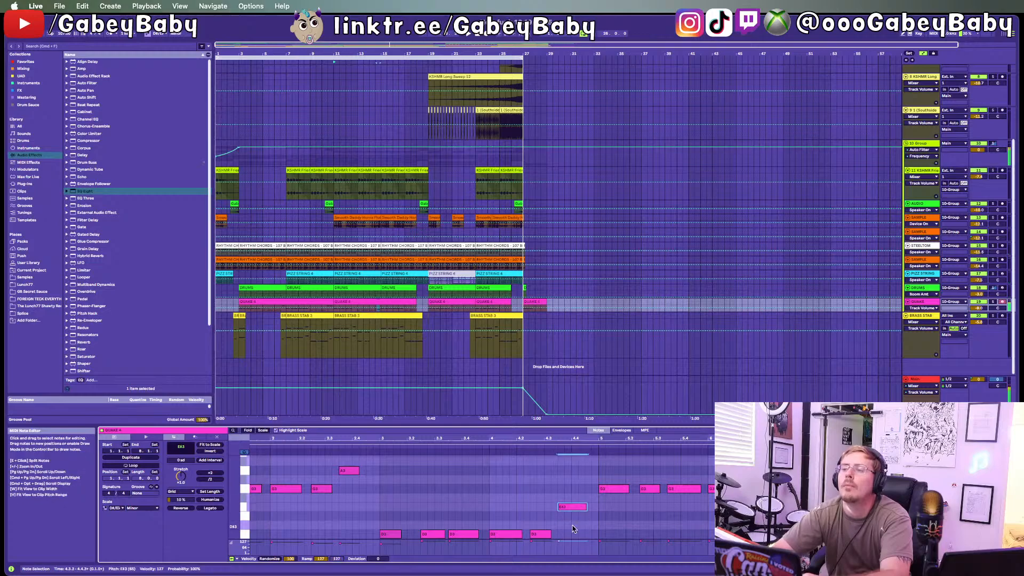
key(Up)
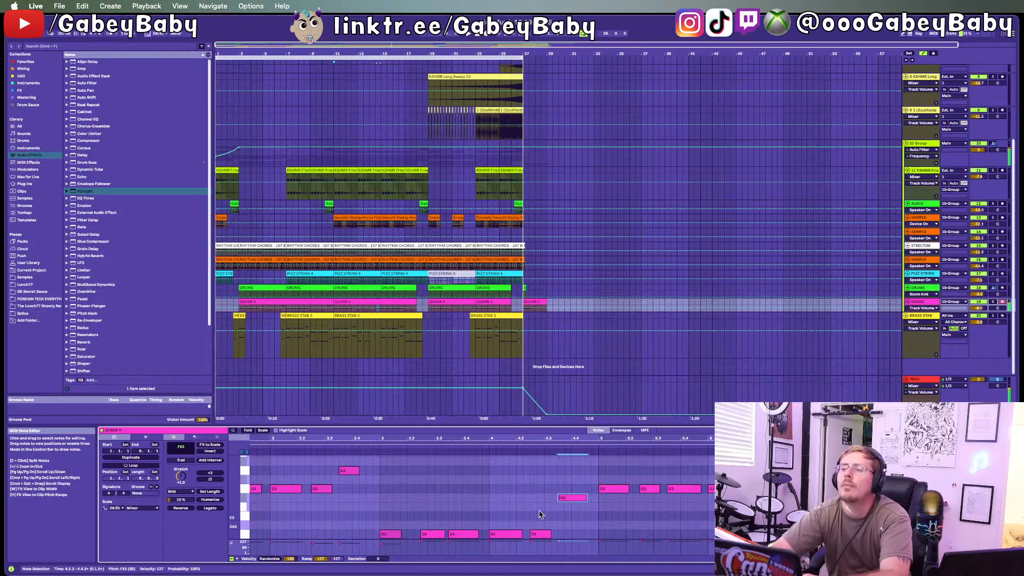
click(541, 534)
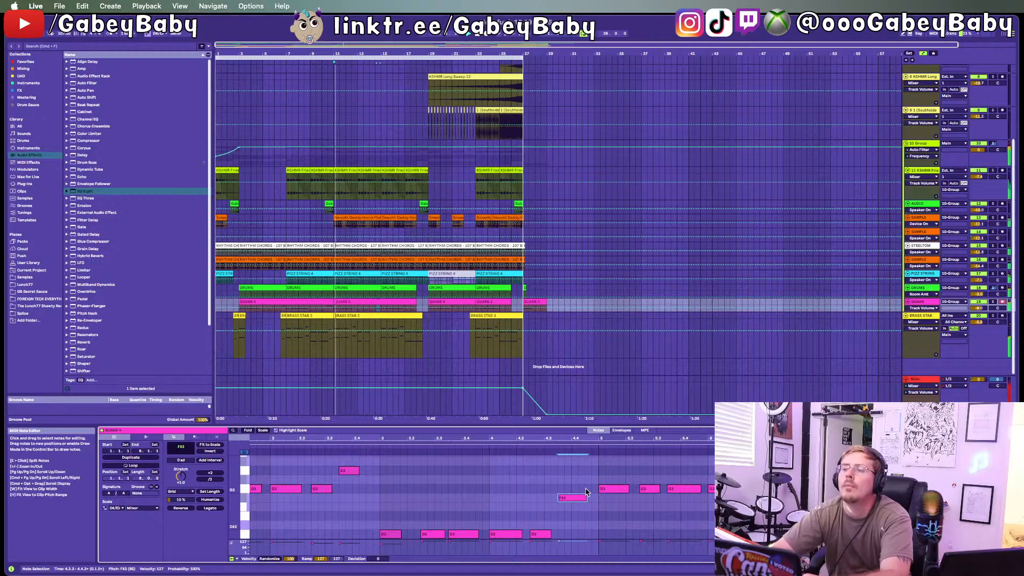
click(339, 496)
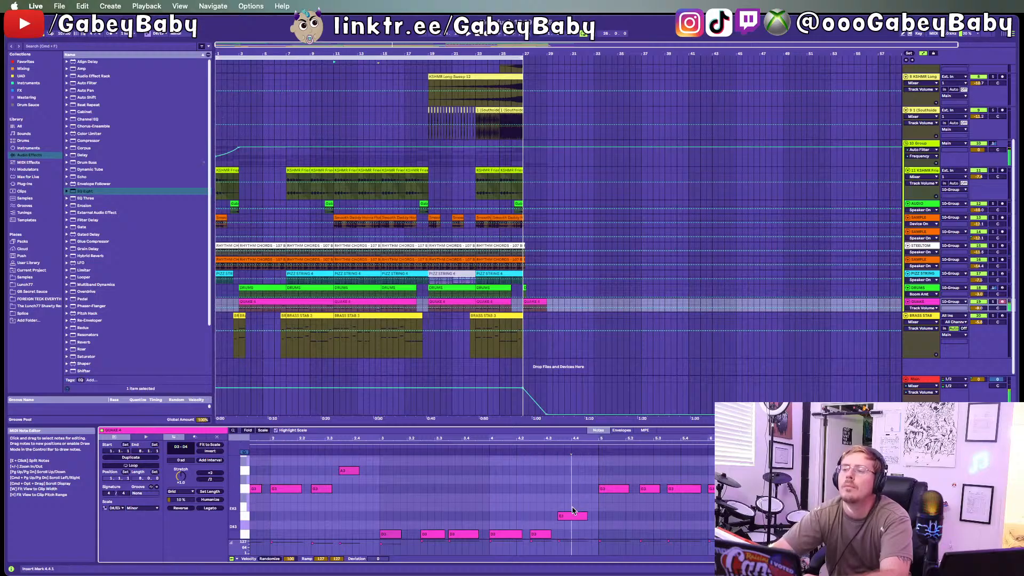
drag(546, 504, 542, 574)
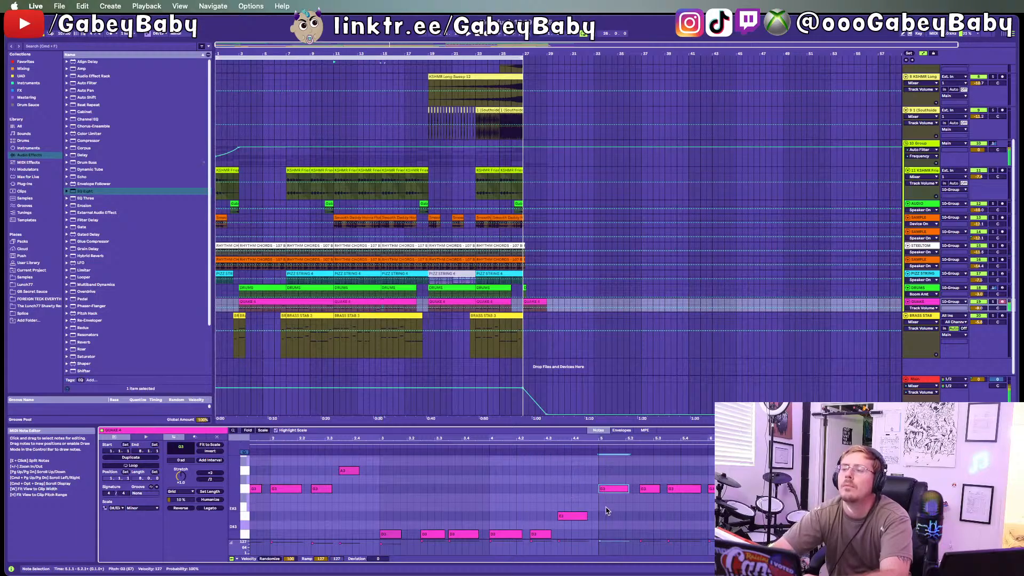
key(Up)
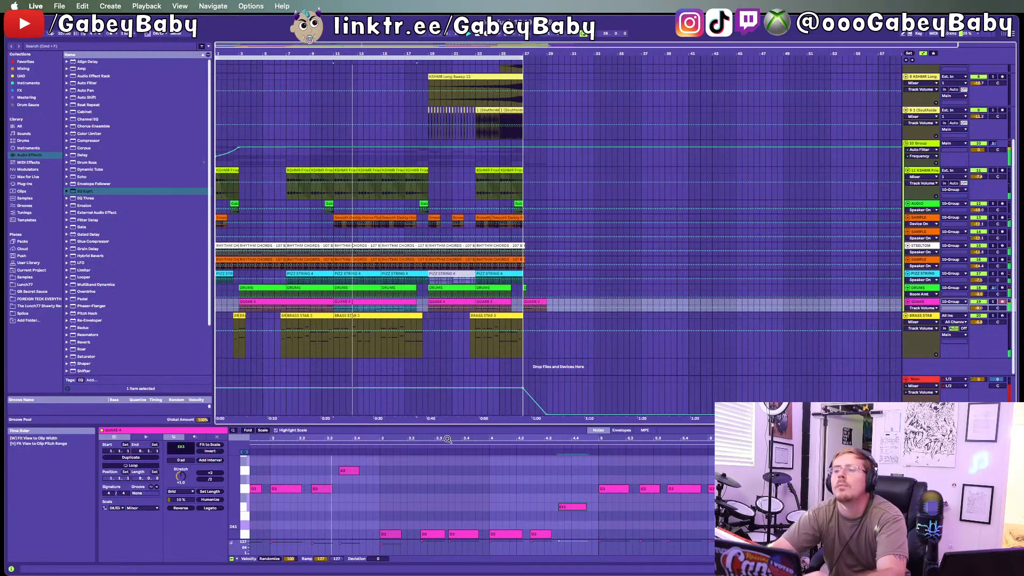
Step: Raise the last G3 note of bar 6 in the copied QUAKE clip to A3
drag(445, 438, 494, 434)
scroll(488, 502, down, 2)
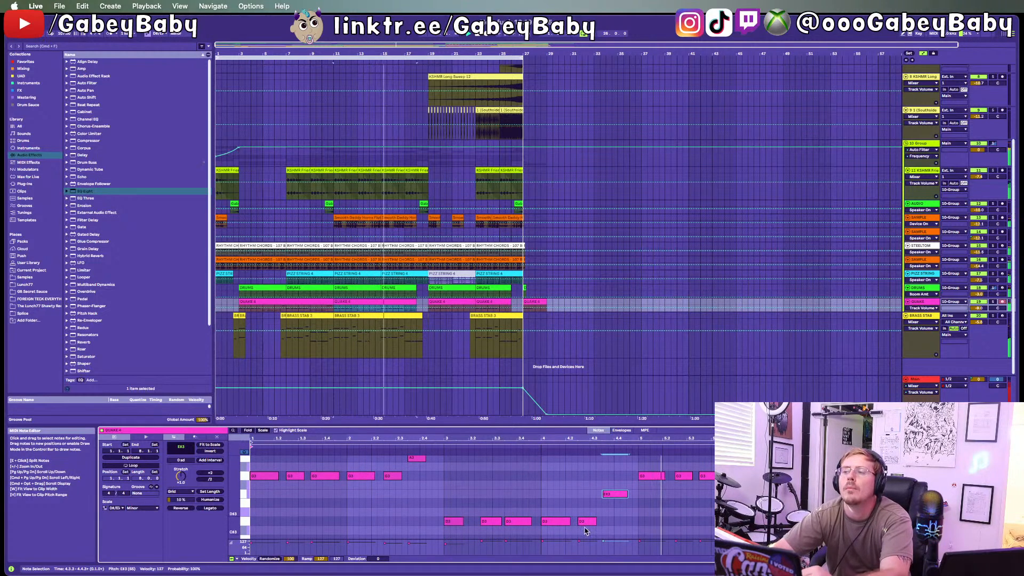
scroll(585, 531, up, 2)
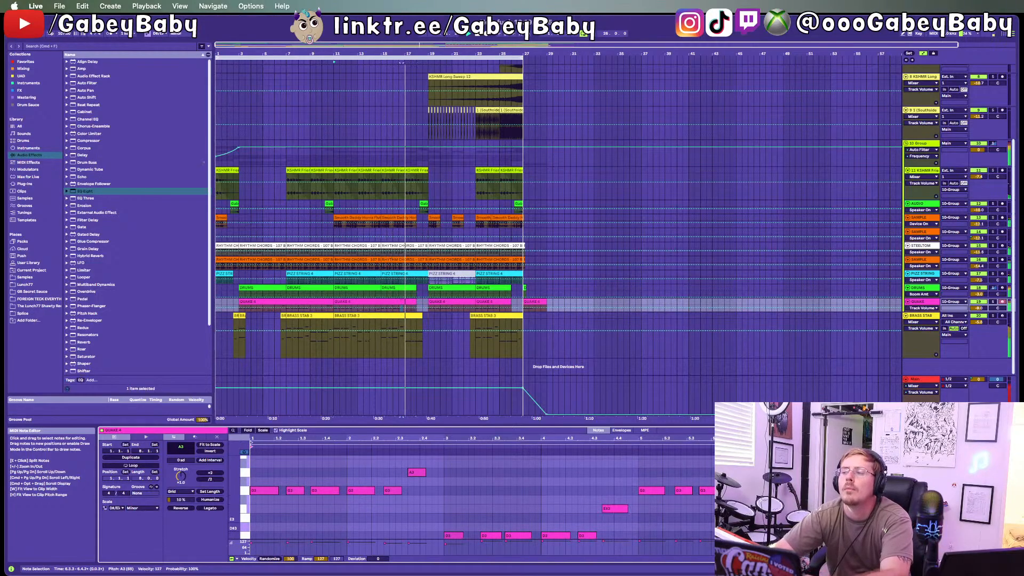
scroll(477, 496, down, 5)
scroll(477, 496, up, 2)
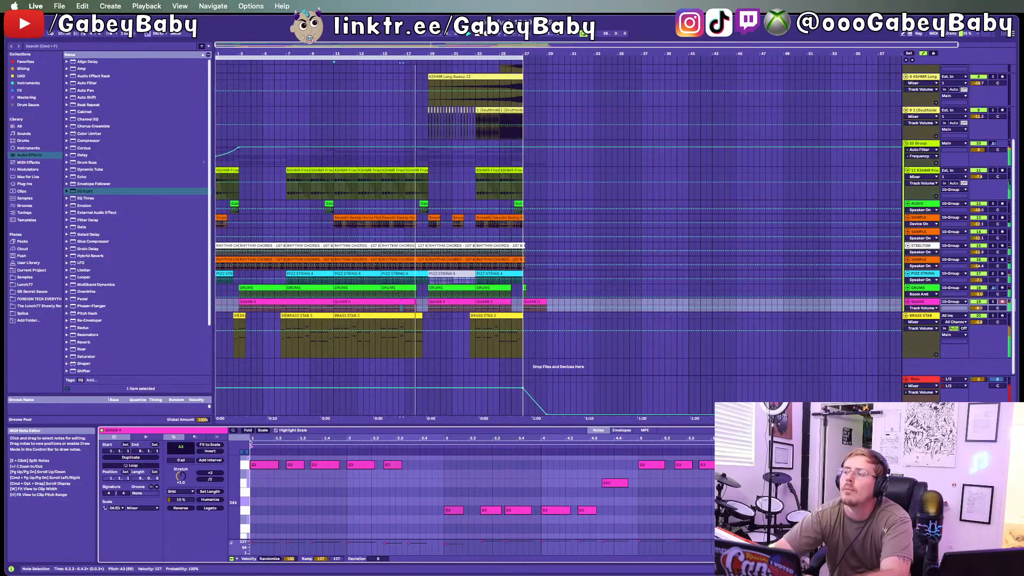
Step: Raise the last G3 note of the second bar in the QUAKE clip at bar 3 to A3
scroll(477, 496, up, 10)
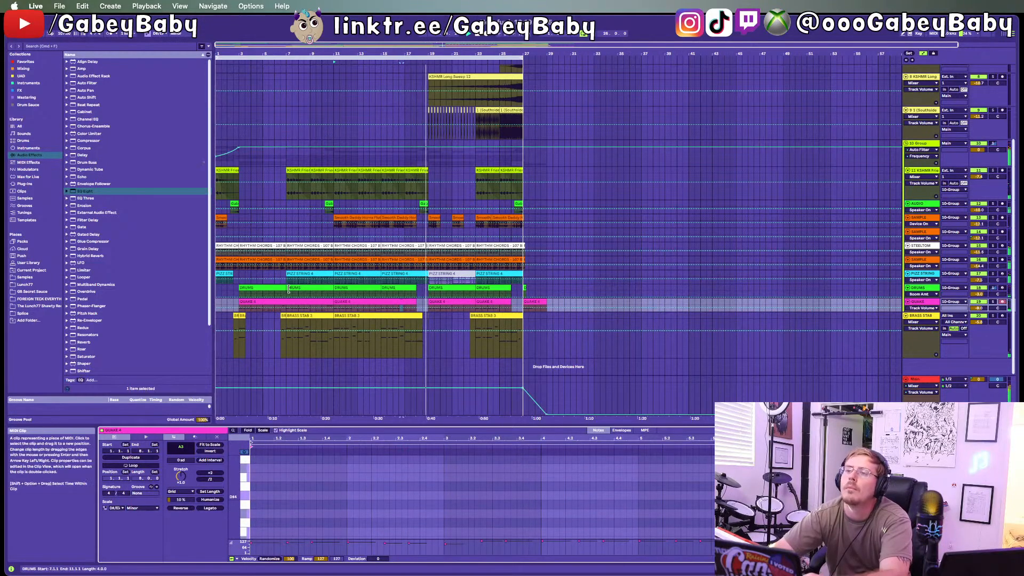
scroll(427, 496, down, 10)
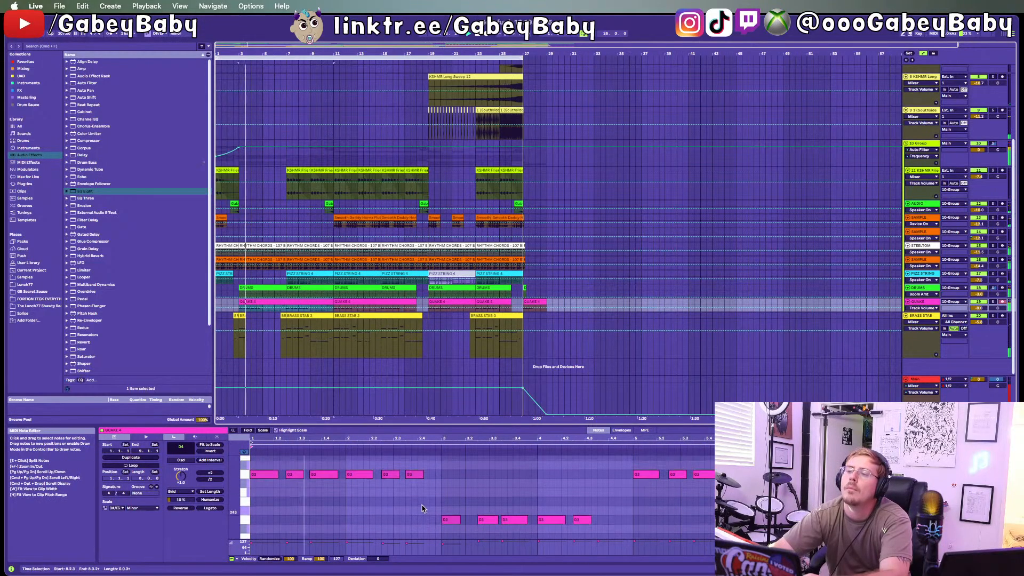
scroll(421, 506, up, 3)
click(414, 491)
key(Up)
key(Up)
scroll(565, 498, down, 6)
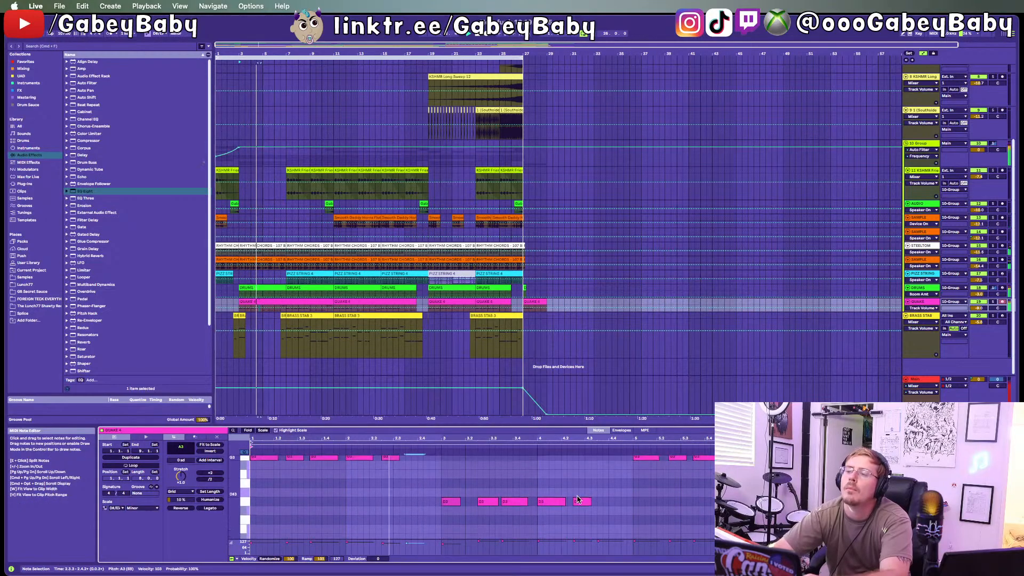
Step: Lower the bar 4 ending note of the QUAKE clip at bar 3 to E#3
scroll(578, 500, up, 6)
click(603, 517)
key(shift+Down)
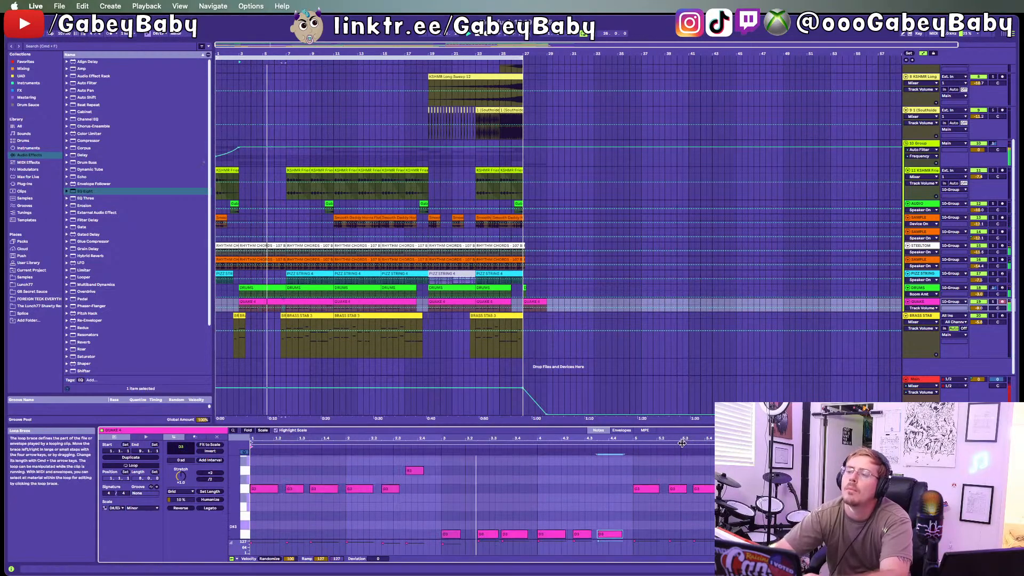
key(Up)
key(Up)
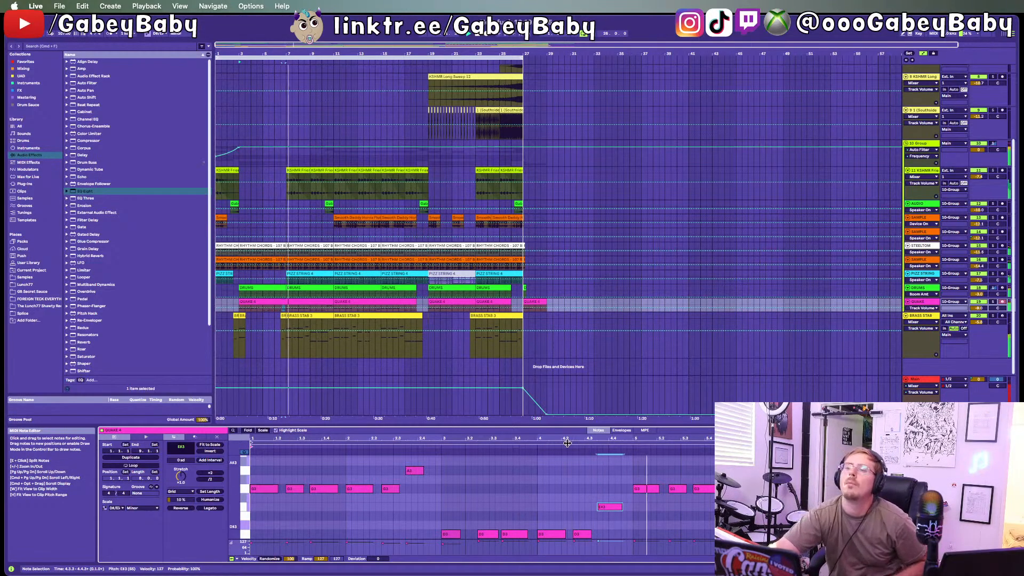
Step: Compare the note patterns of the QUAKE clips at bars 3 and 11 during playback
click(305, 300)
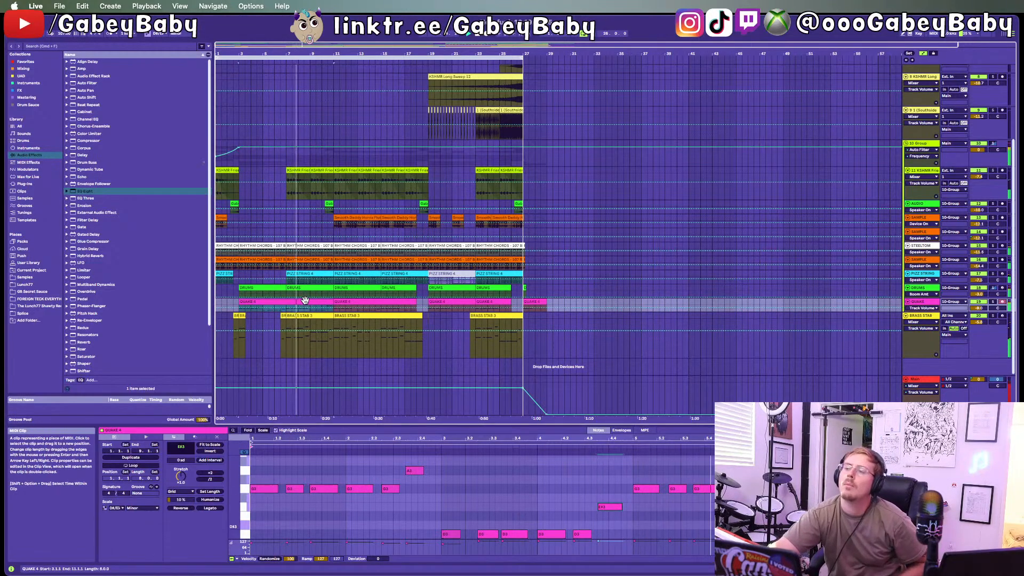
click(373, 300)
scroll(464, 517, down, 5)
scroll(466, 504, up, 3)
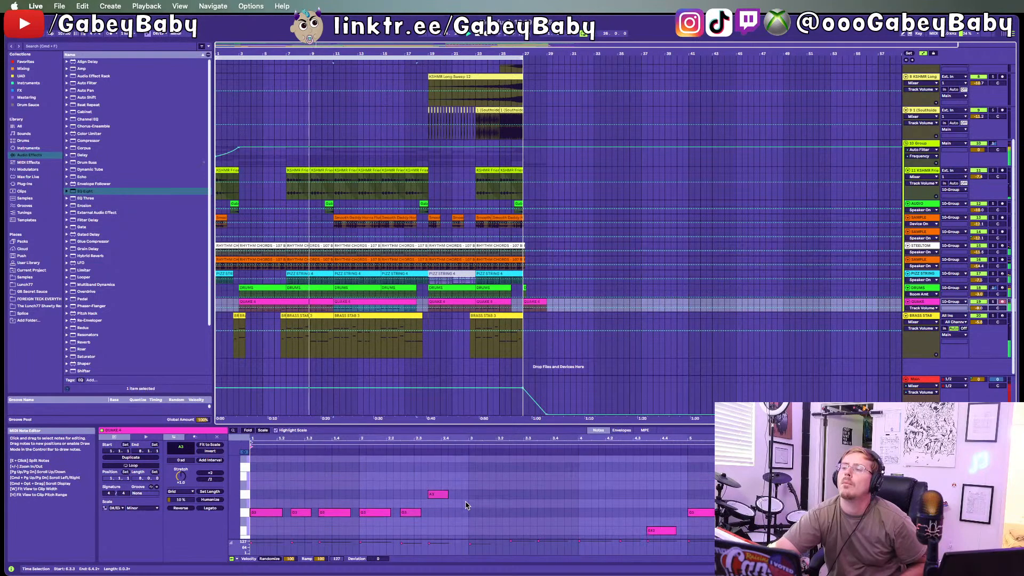
click(318, 301)
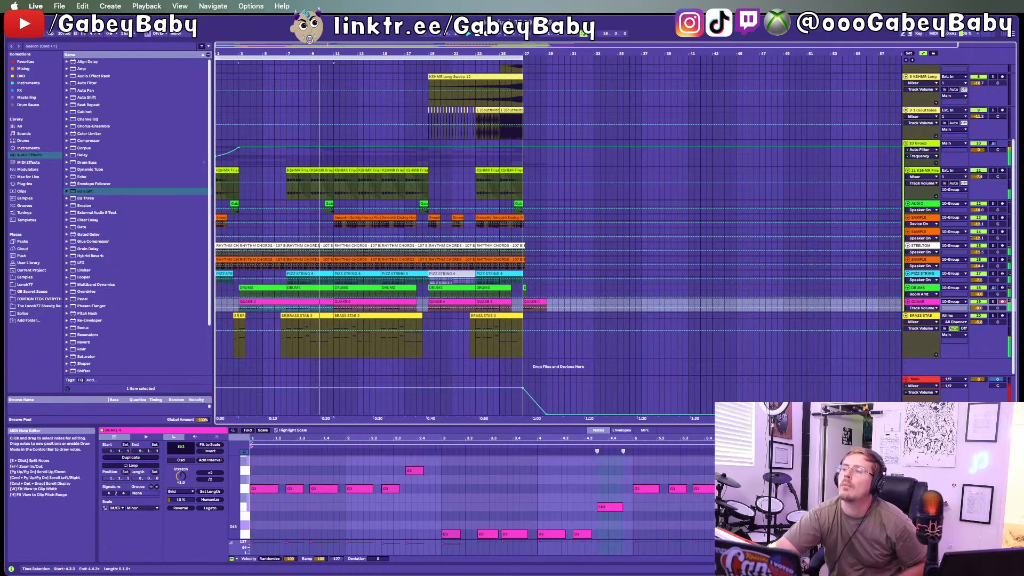
scroll(477, 507, up, 3)
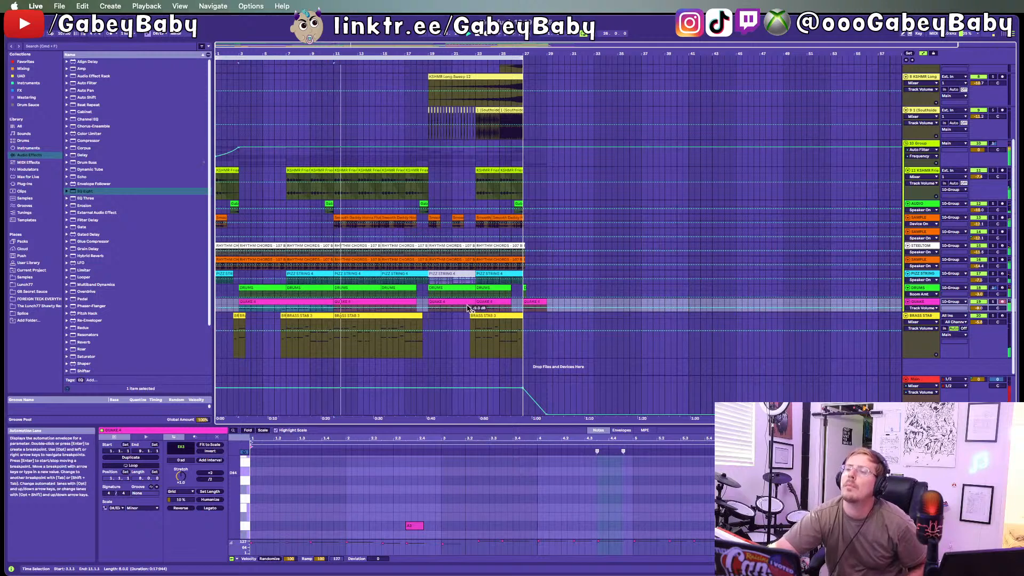
click(409, 301)
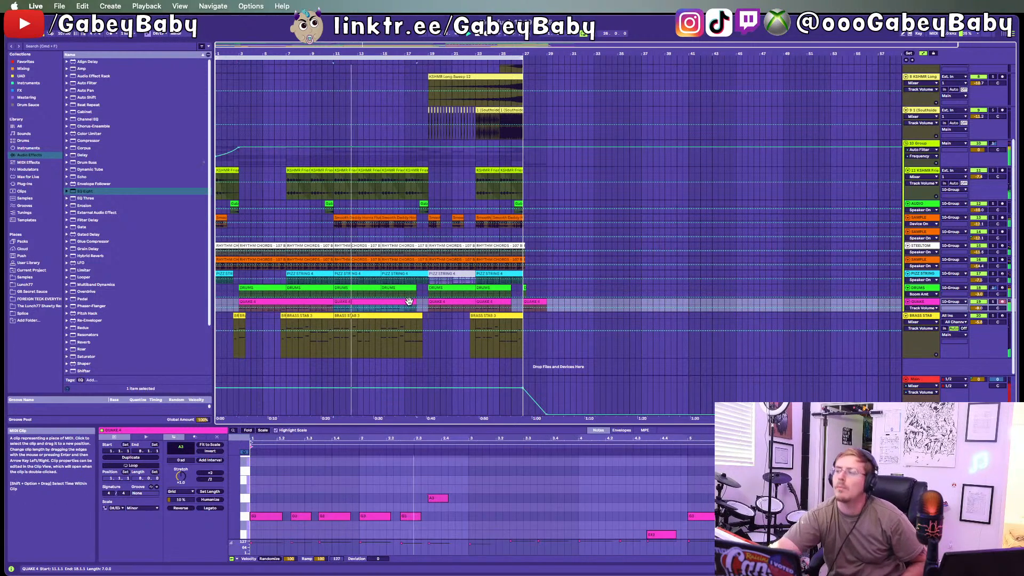
scroll(606, 502, down, 2)
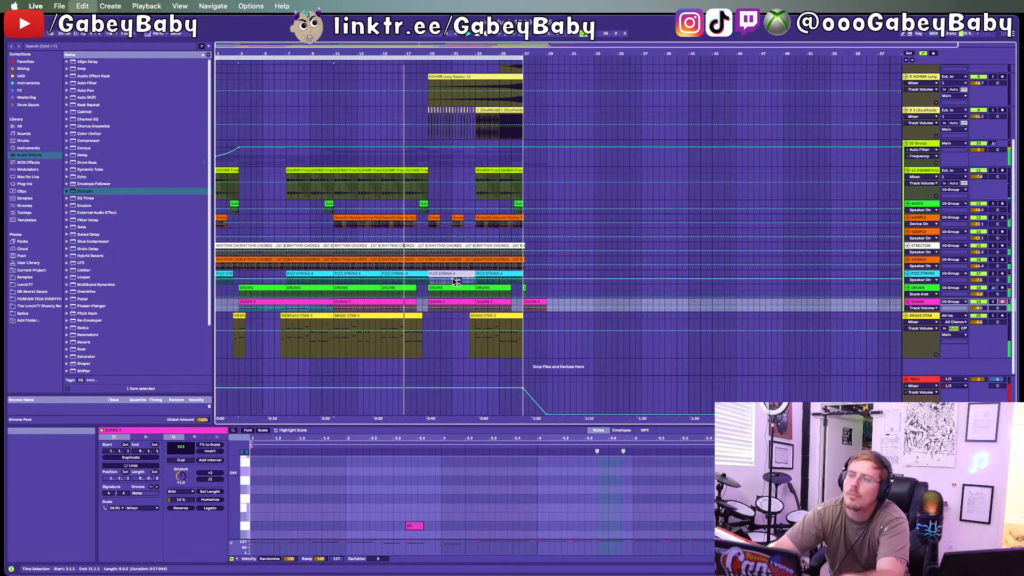
Step: Expand the QUAKE track so its clip notes show in the arrangement
click(908, 302)
scroll(427, 297, down, 2)
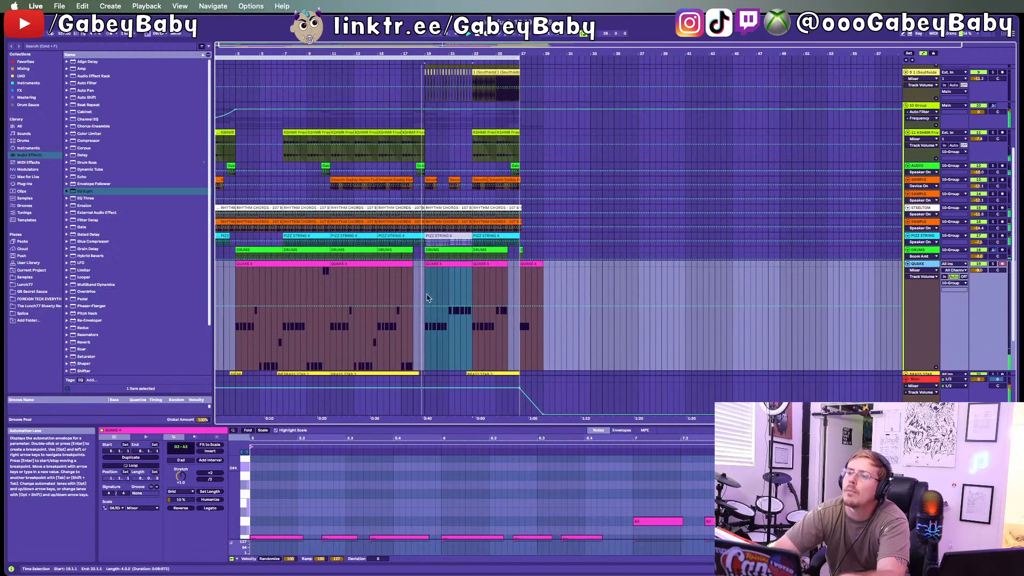
scroll(426, 297, down, 1)
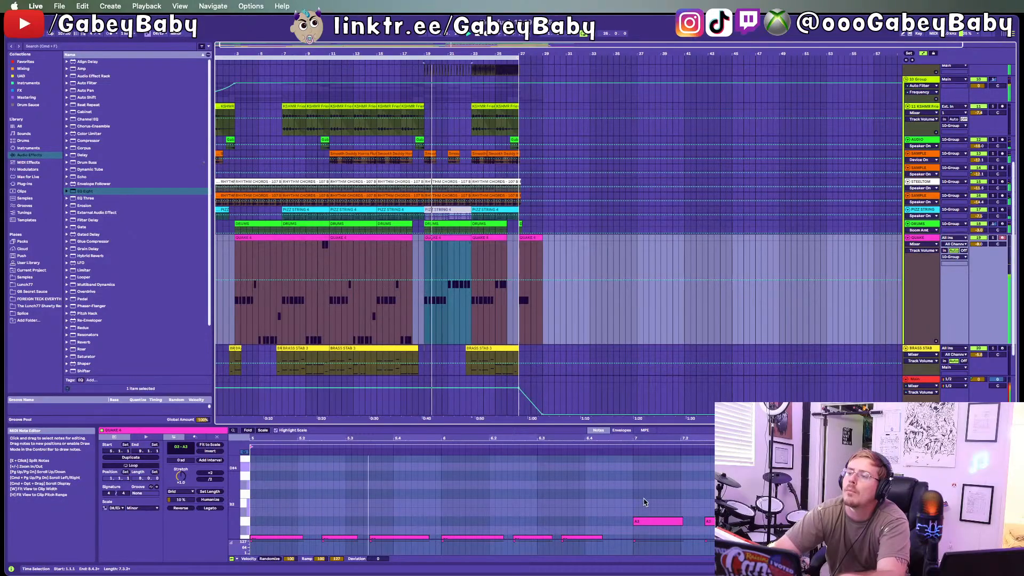
Step: Try dropping the A3 notes of bars 7–8 an octave and raising bar 6's last G3 to A3 in the QUAKE clip at bar 19
click(647, 521)
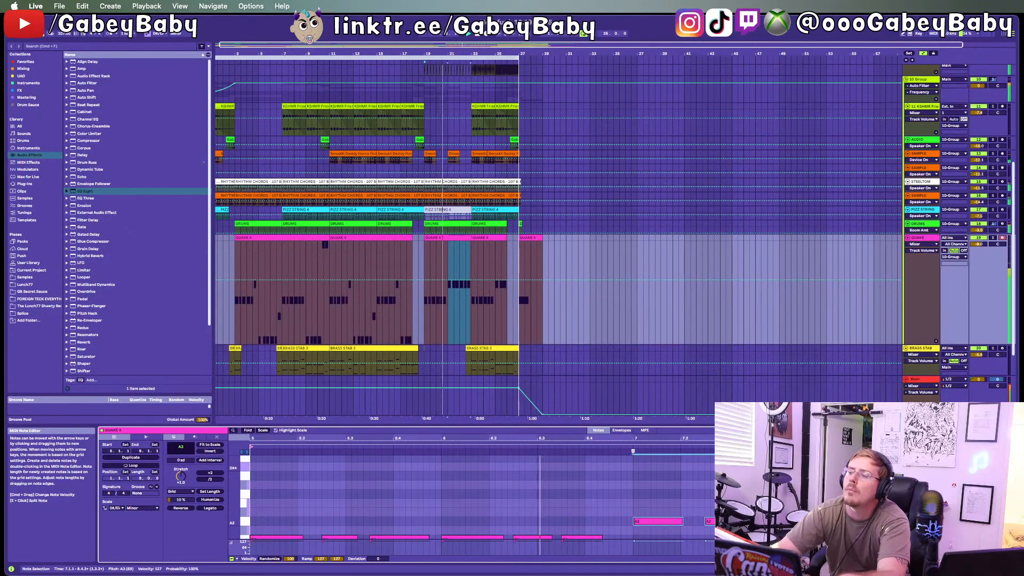
key(shift+Down)
scroll(631, 505, up, 3)
click(585, 490)
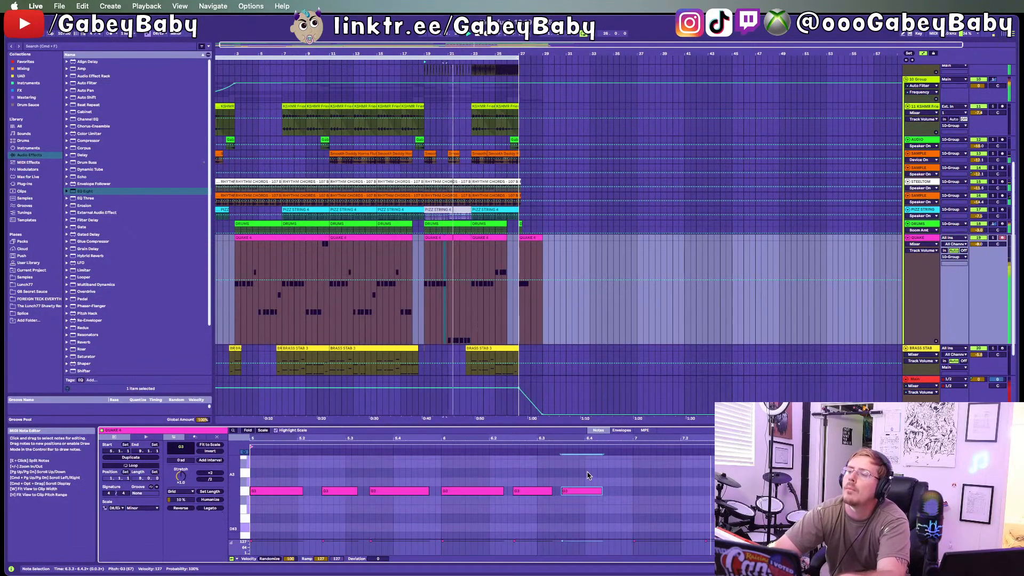
key(Up)
key(Up)
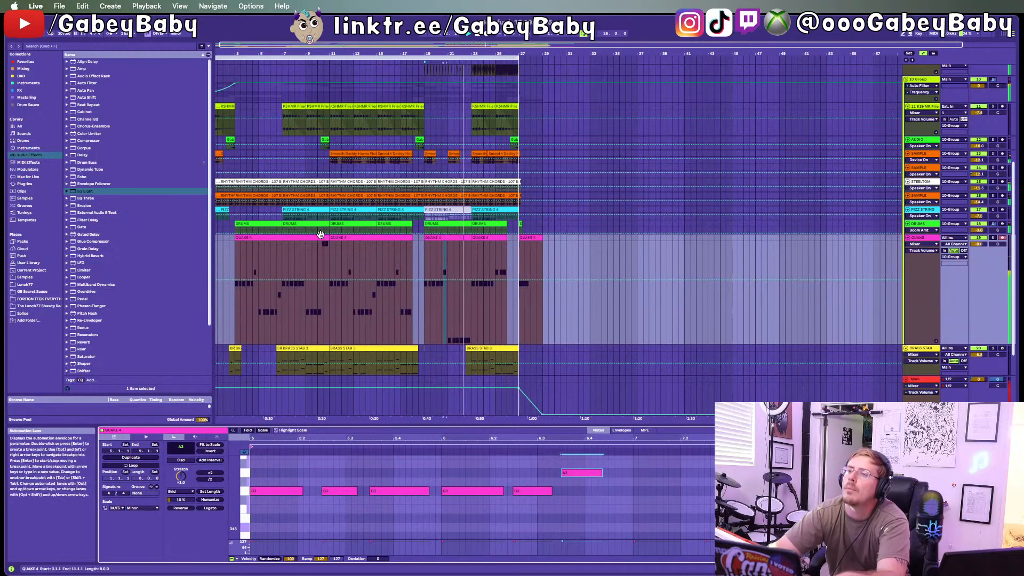
Step: Copy the revised QUAKE clip from bar 3 to bar 19, replacing the clips there up to bar 27
click(320, 236)
click(510, 242)
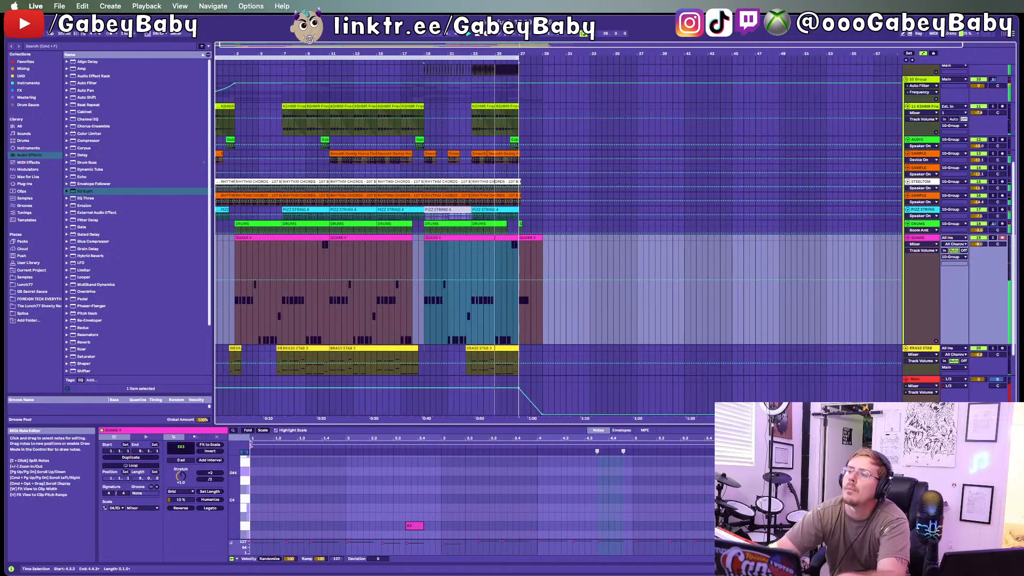
scroll(768, 496, down, 3)
drag(768, 480, 811, 496)
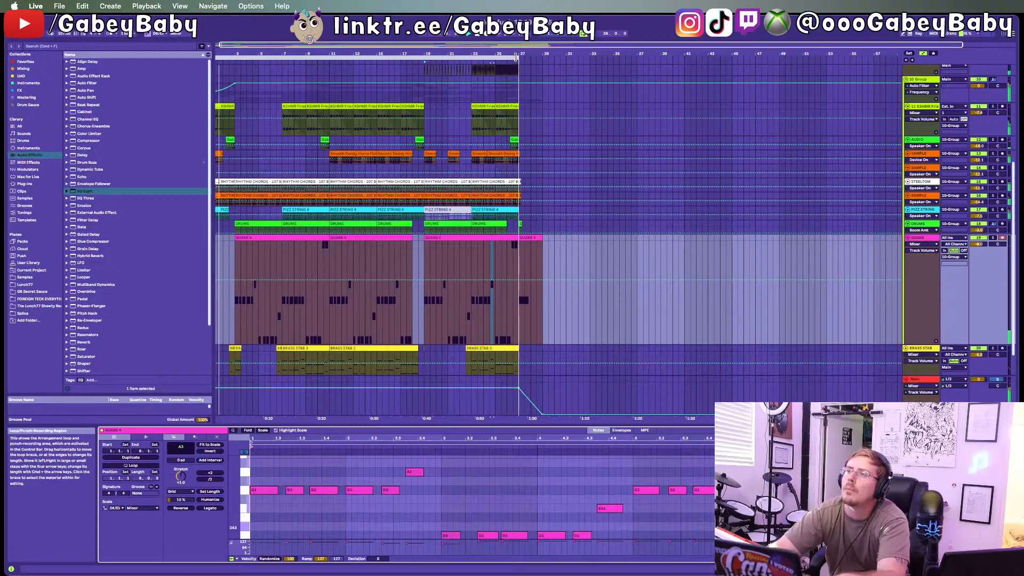
Step: Extend the arrangement loop end to bar 38 and audition the closing D4 notes of the QUAKE clip at bar 19
drag(518, 57, 649, 58)
click(507, 324)
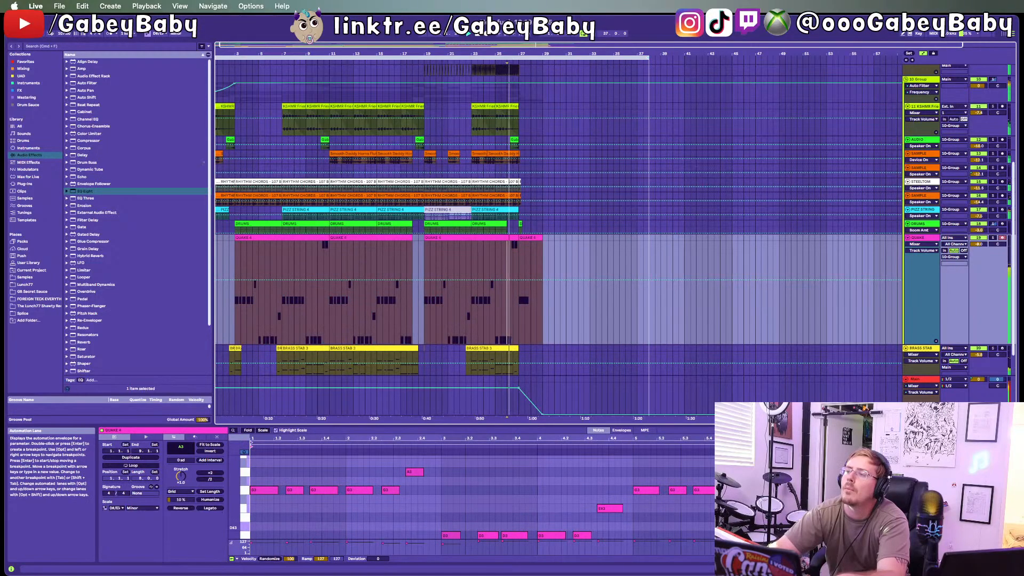
scroll(478, 498, up, 5)
key(space)
key(space)
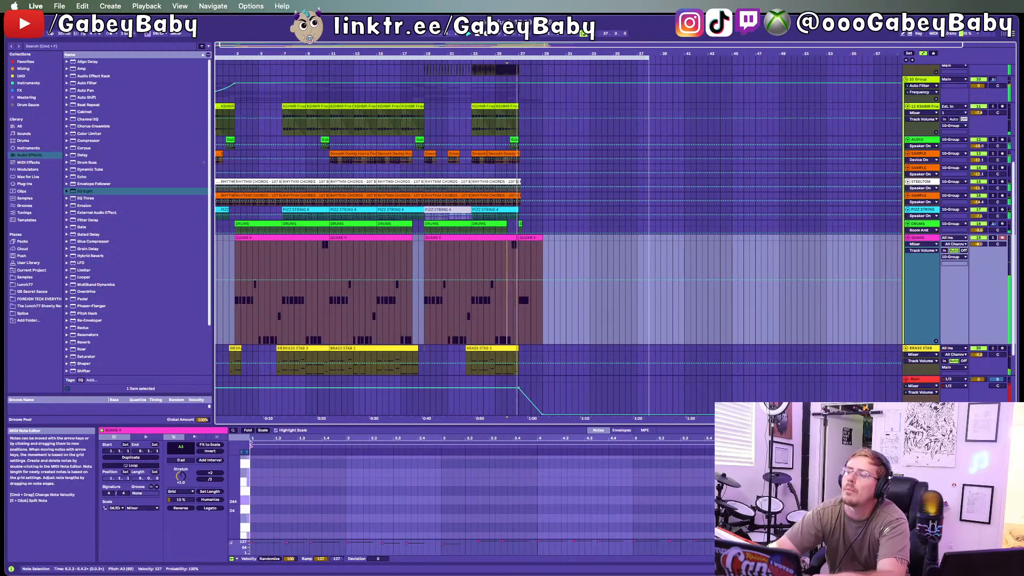
click(989, 510)
click(1005, 511)
key(space)
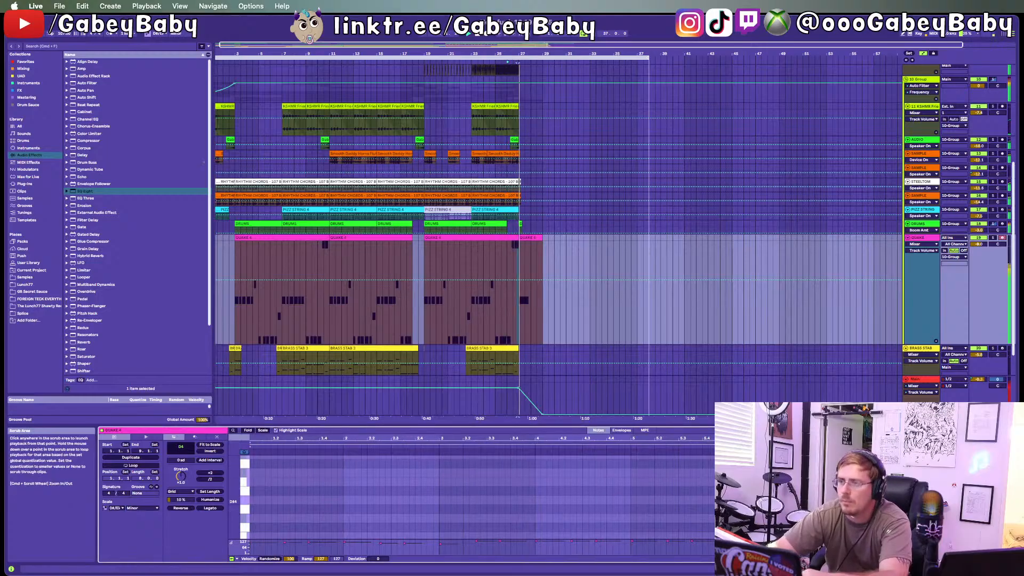
click(919, 446)
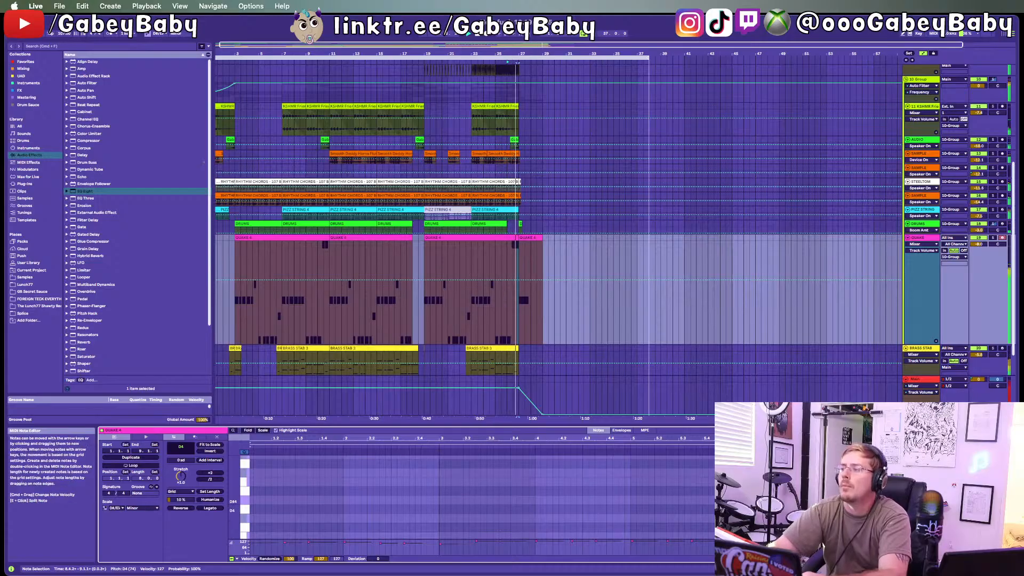
click(988, 511)
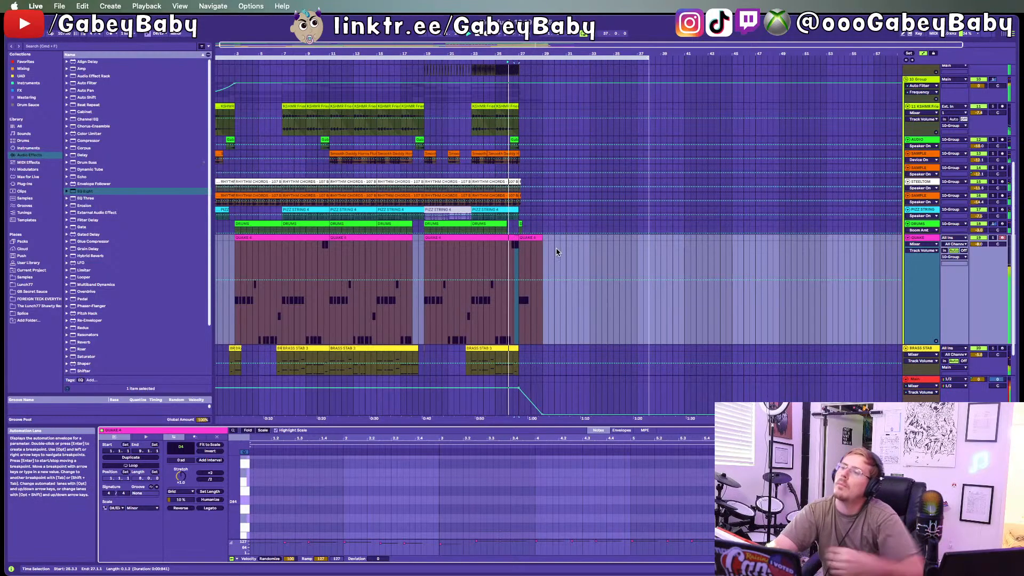
Step: Try D3 for the long opening note of the final QUAKE clip at bar 27
click(538, 239)
scroll(559, 303, down, 2)
scroll(559, 303, up, 5)
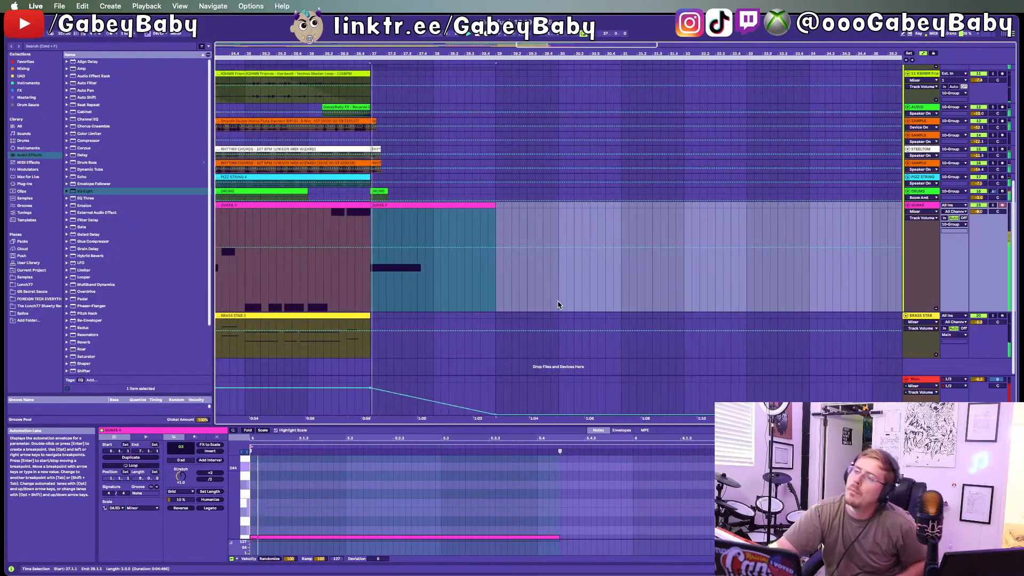
scroll(528, 333, left, 5)
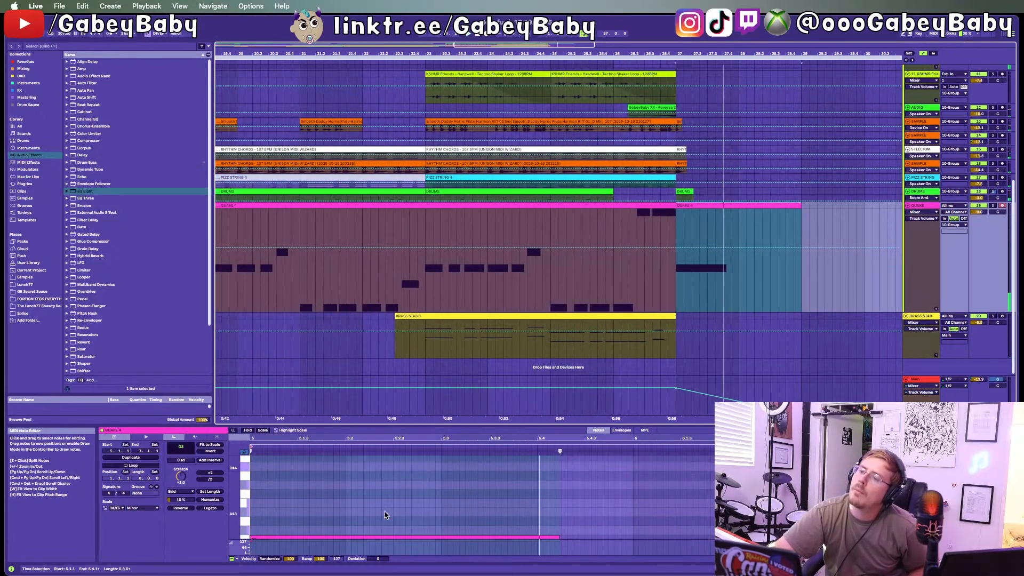
scroll(386, 515, up, 3)
scroll(386, 515, up, 8)
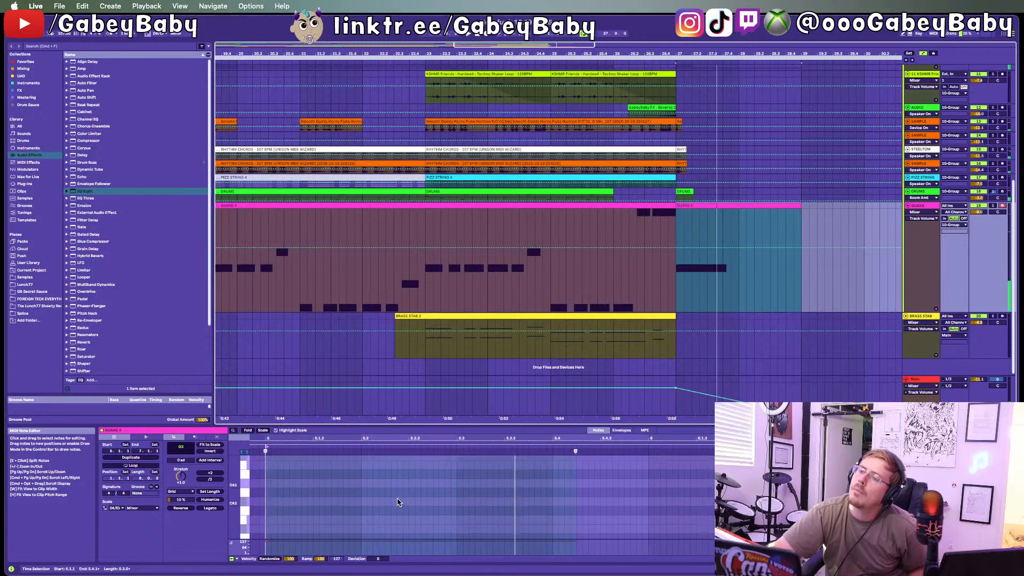
click(391, 507)
key(space)
key(Down)
key(Down)
key(Down)
key(Down)
key(Down)
key(Down)
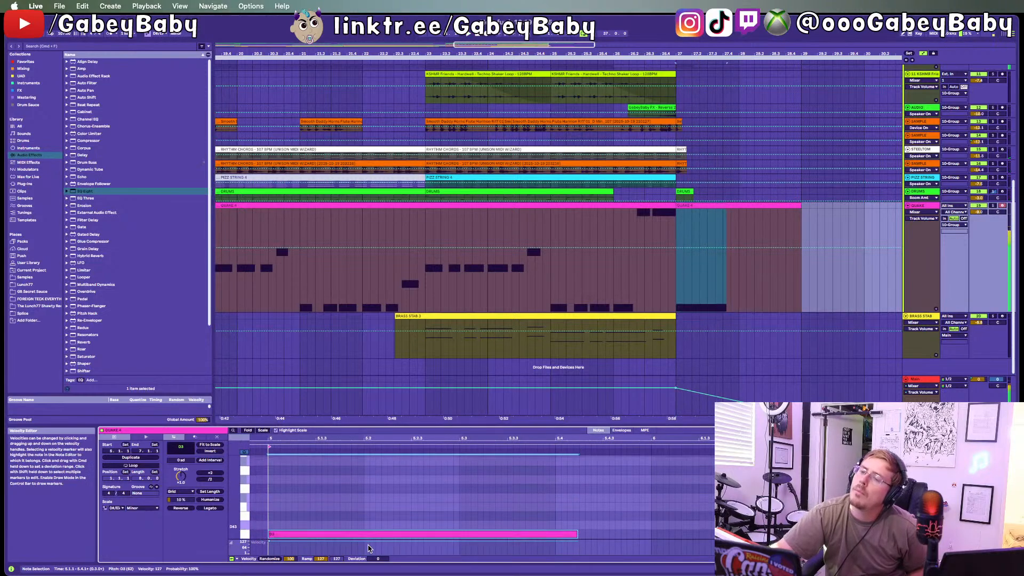
key(Up)
key(space)
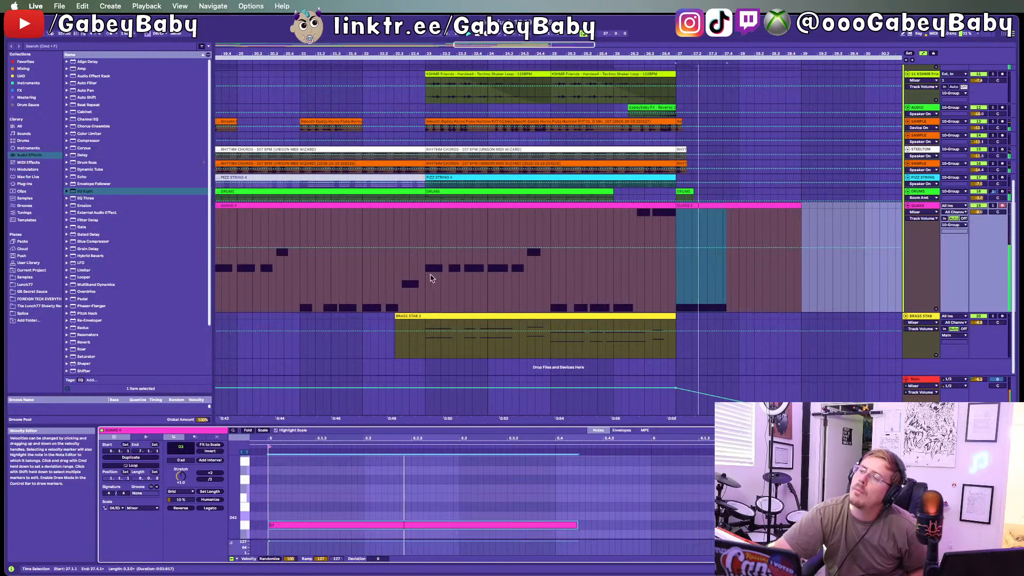
Step: Audition the transition into bar 27 and return the final clip's long note to G3
click(638, 294)
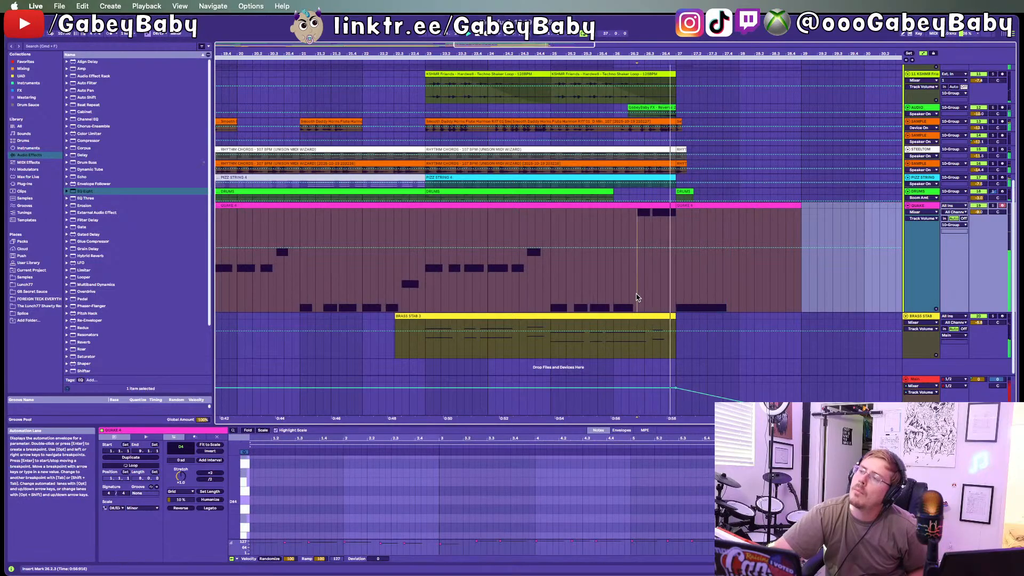
click(743, 240)
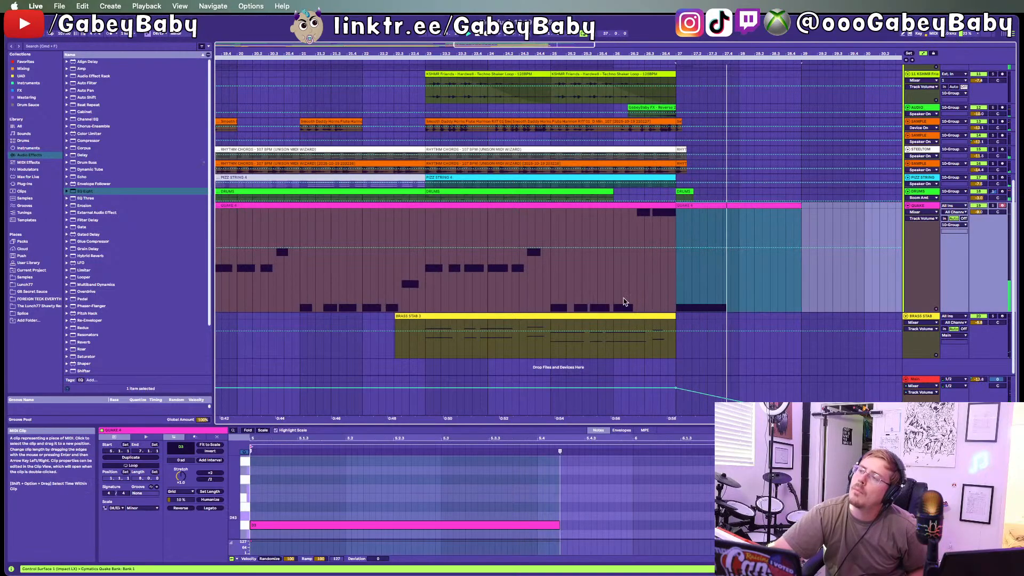
key(Up)
key(Up)
key(Up)
key(Up)
key(Up)
key(Up)
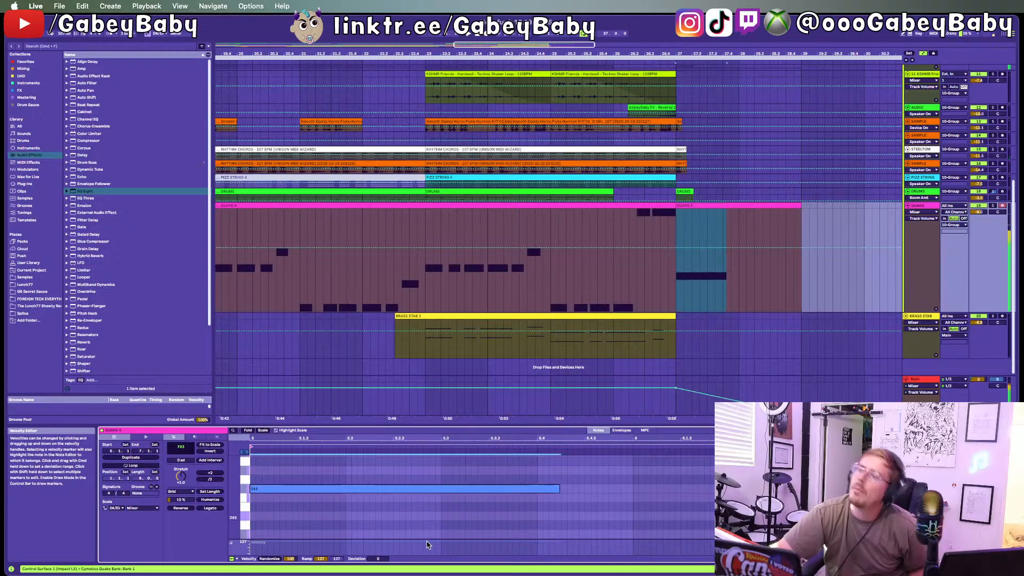
key(Down)
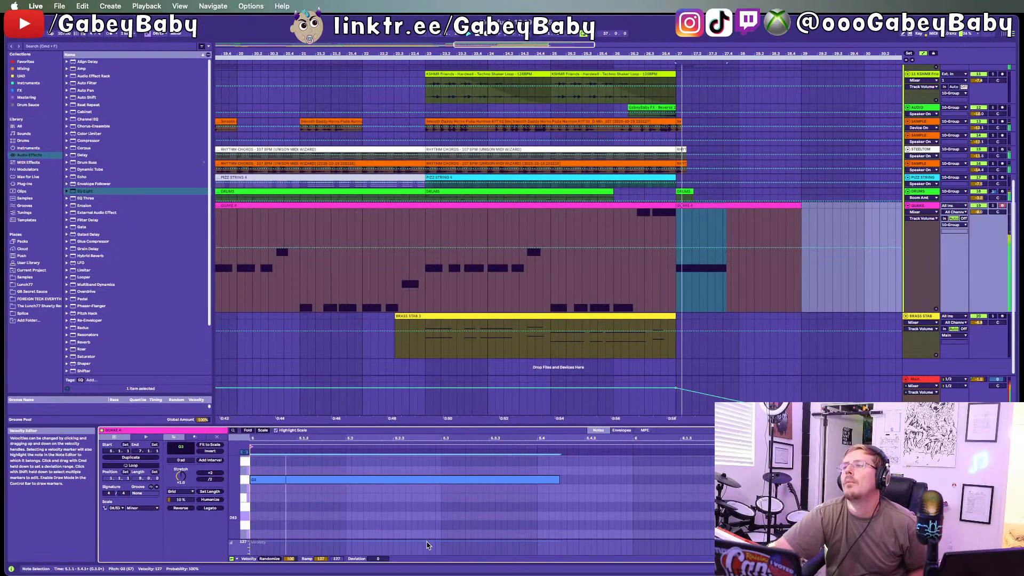
key(space)
key(space)
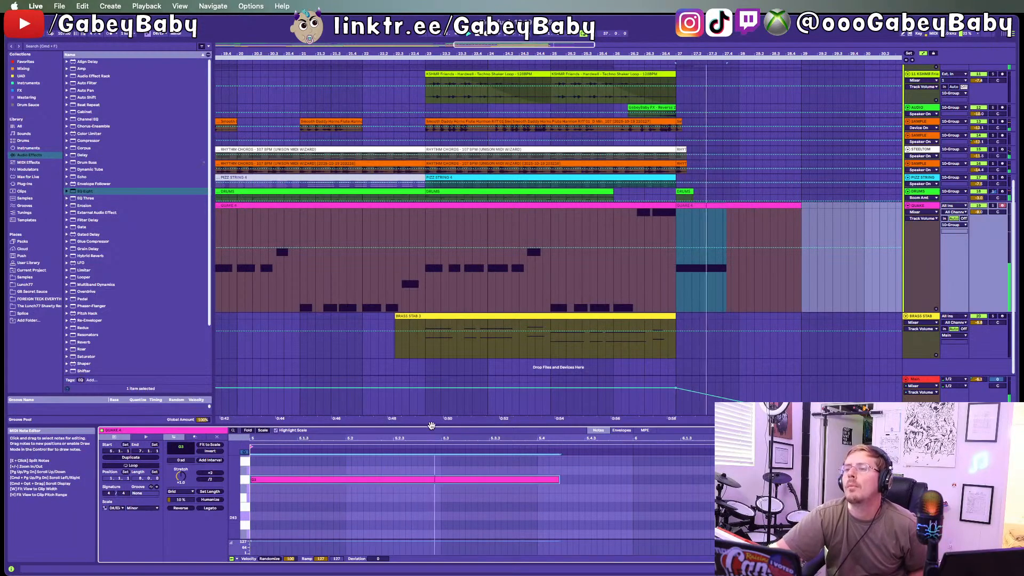
Step: Raise the long note of the final QUAKE clip at bar 27 through A3 up to D4
drag(411, 475, 412, 466)
key(Up)
key(Up)
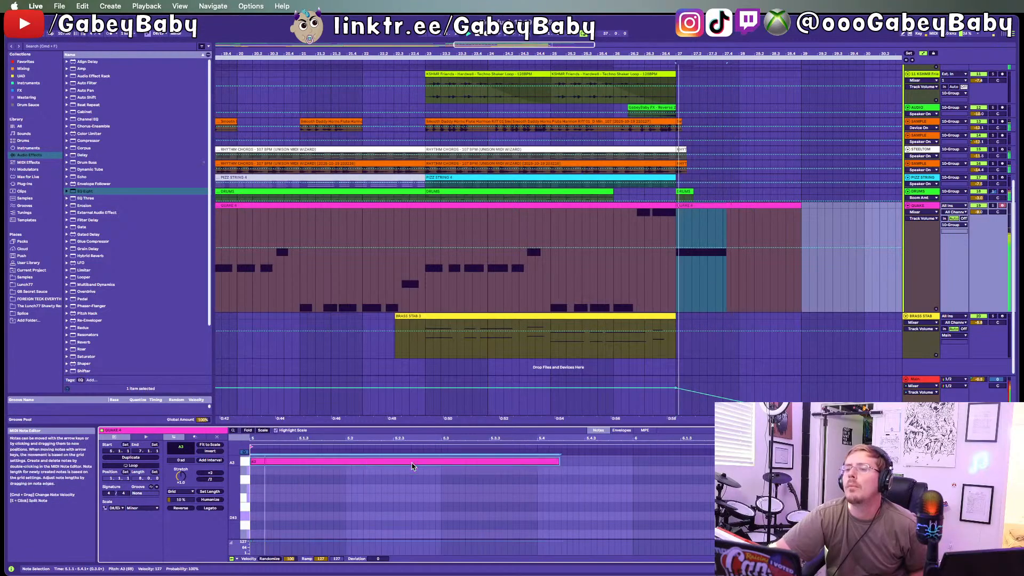
key(Up)
key(Up)
key(Up)
key(Up)
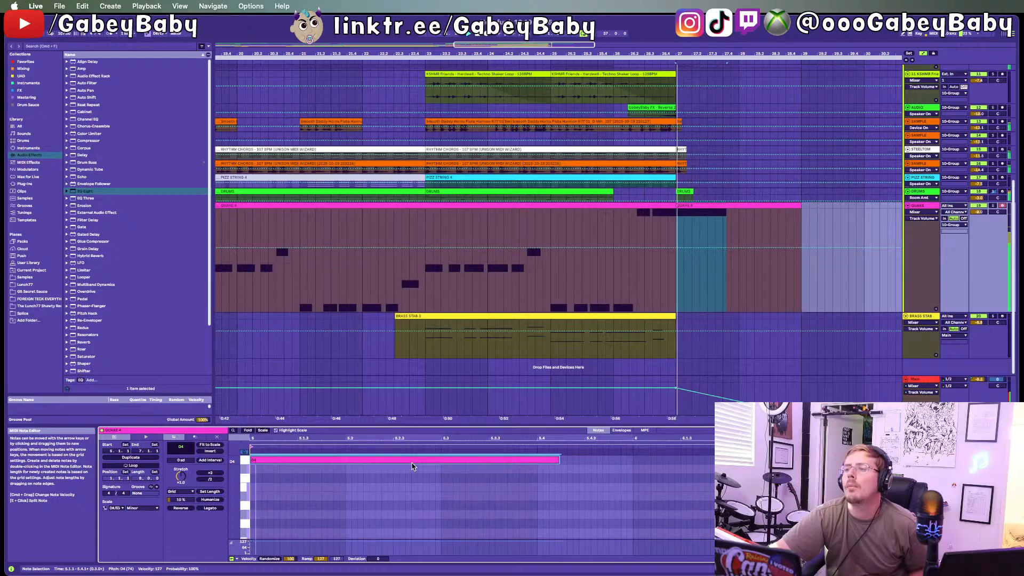
Step: Audition the lead-in to bar 27 and try A3 for the final QUAKE clip's long note
click(636, 216)
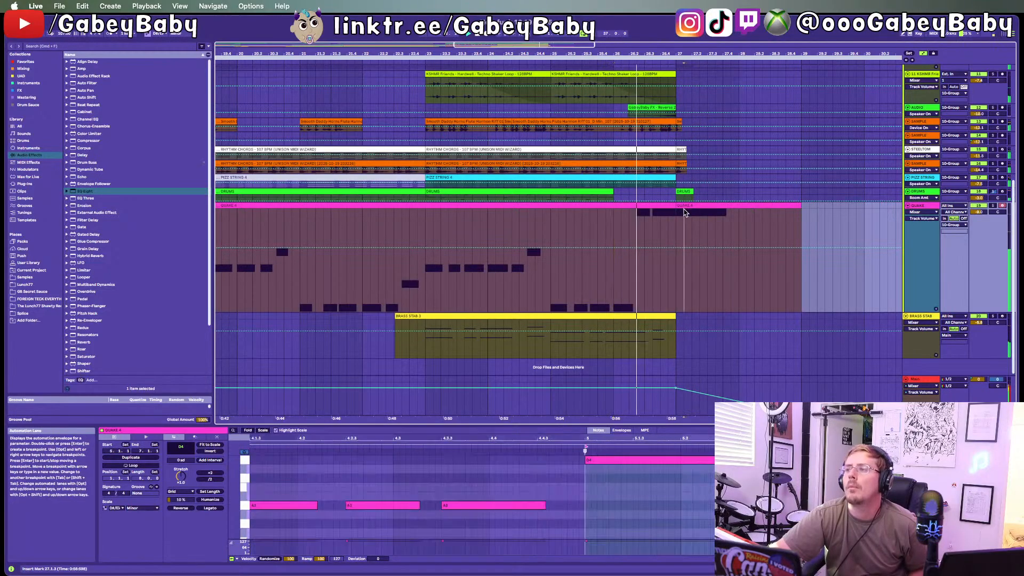
click(614, 459)
key(Down)
key(Down)
key(Down)
key(Down)
key(Down)
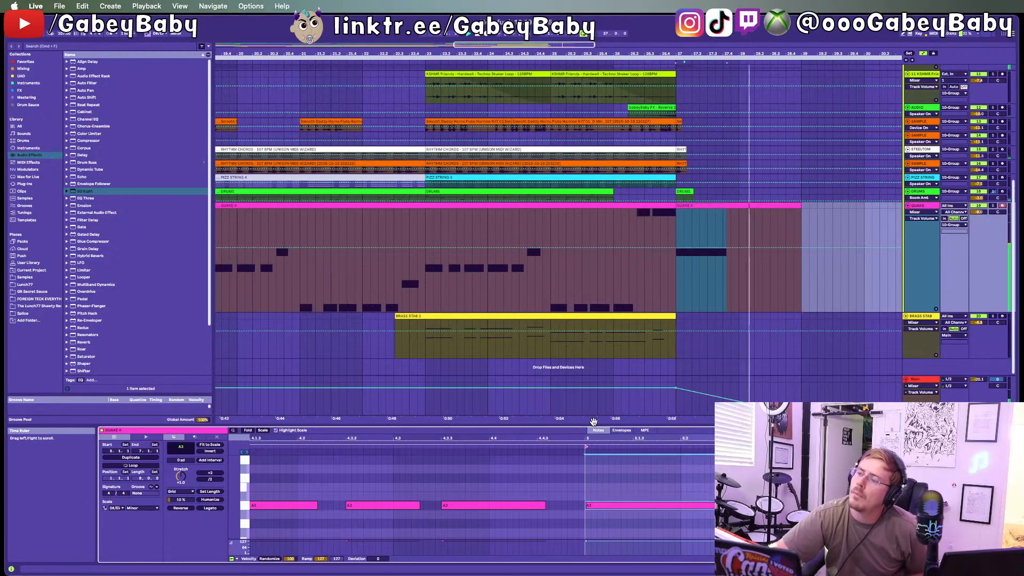
Step: Try lowering the final QUAKE clip's long note at bar 27 from A3 step by step to D3
key(Down)
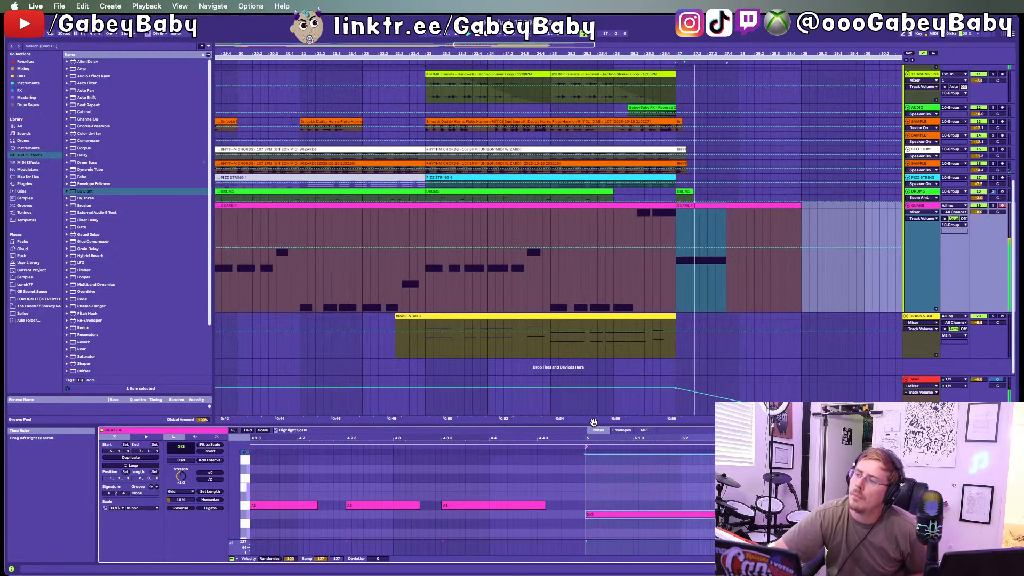
key(Down)
key(Down)
key(Down)
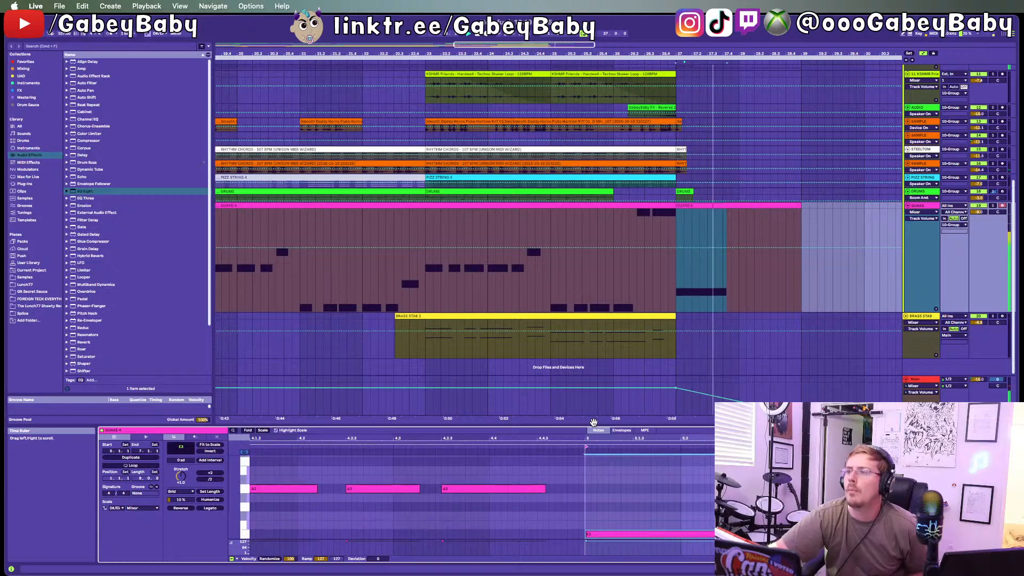
key(Down)
key(Down)
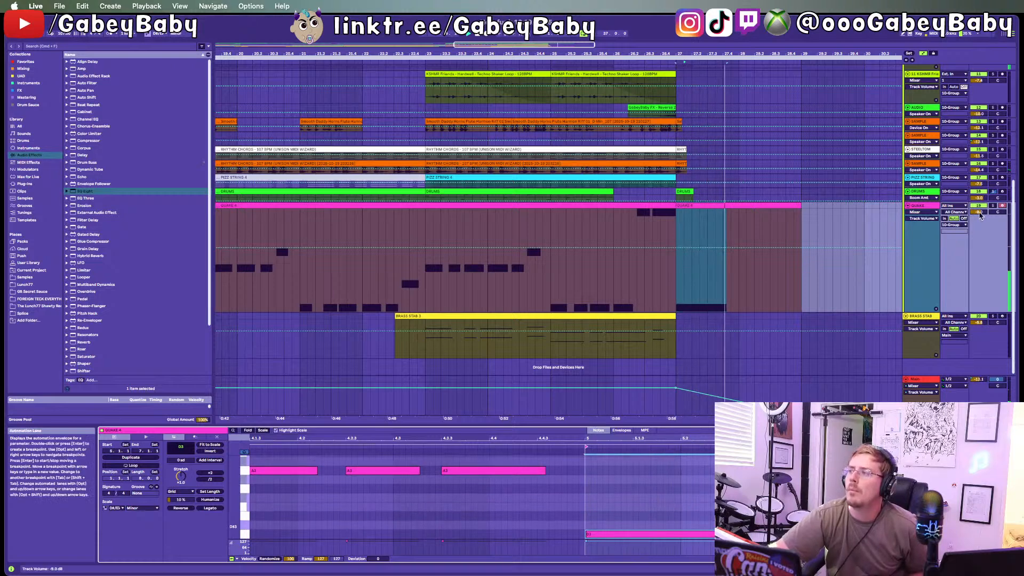
Step: Audition the ending from bar 26 and delete the final QUAKE clip starting at bar 27
click(657, 276)
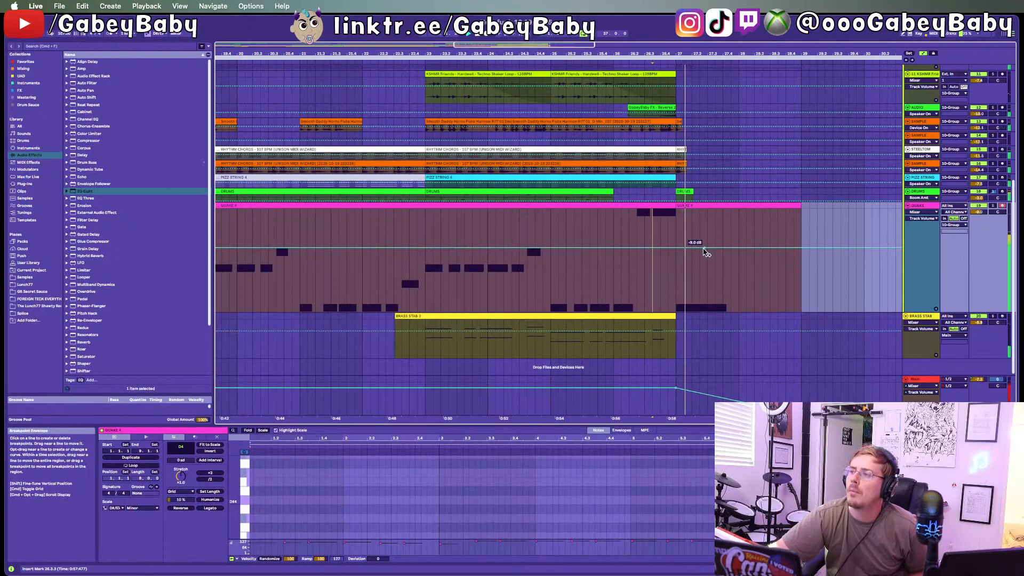
key(space)
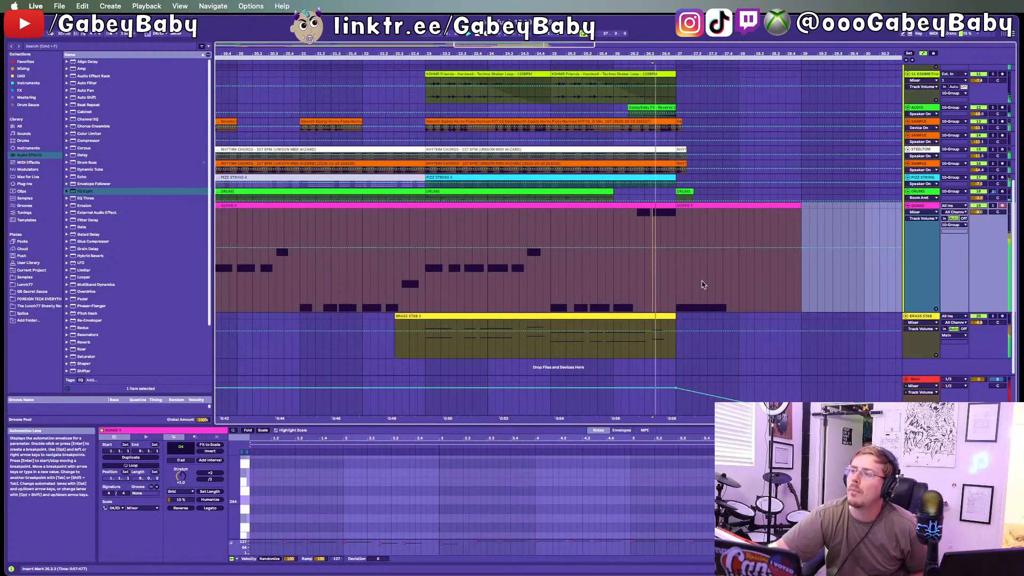
key(Delete)
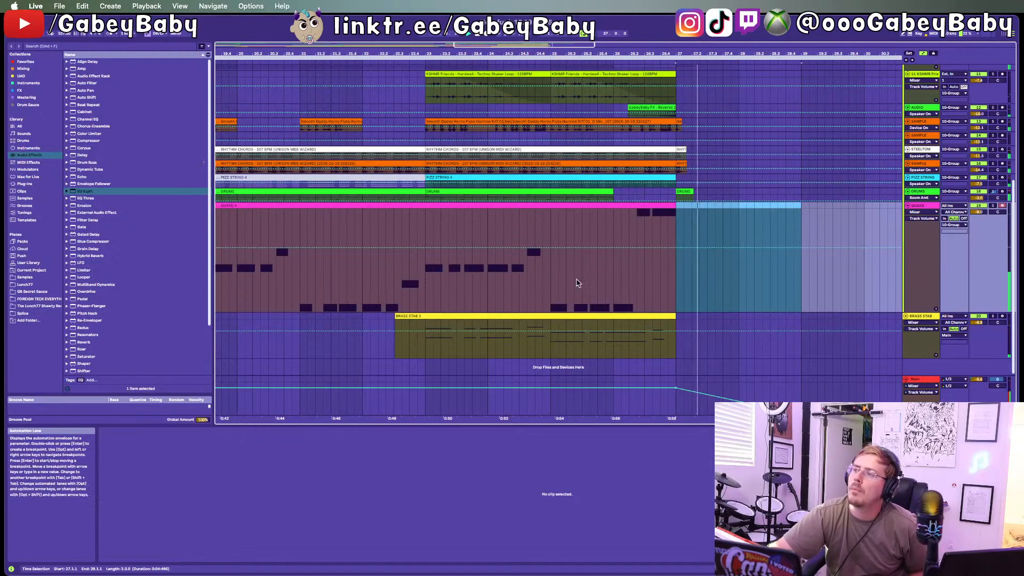
Step: Audition the ending from 26.3.3 through the fade-out without the final QUAKE clip
click(636, 296)
scroll(637, 297, down, 5)
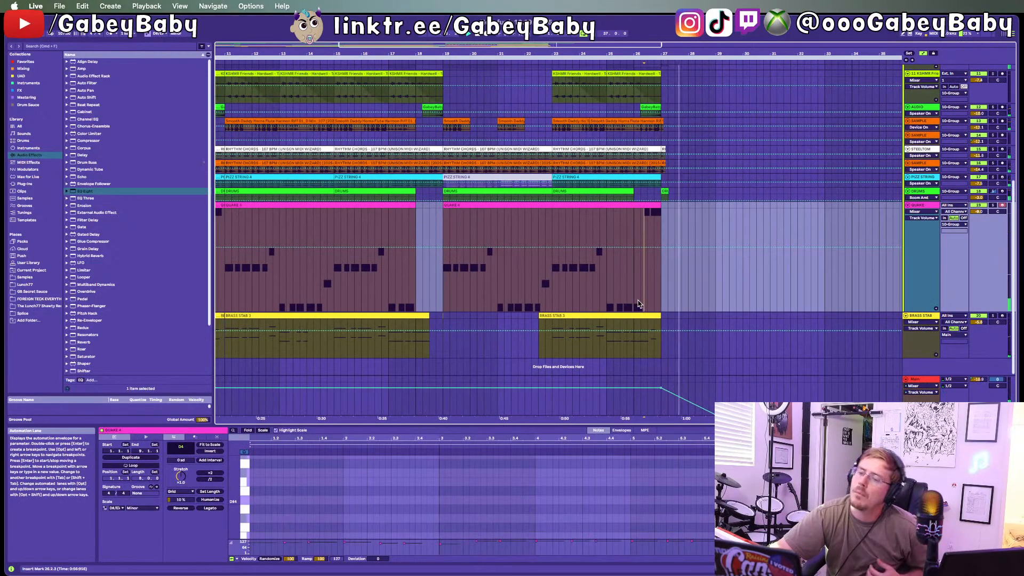
key(space)
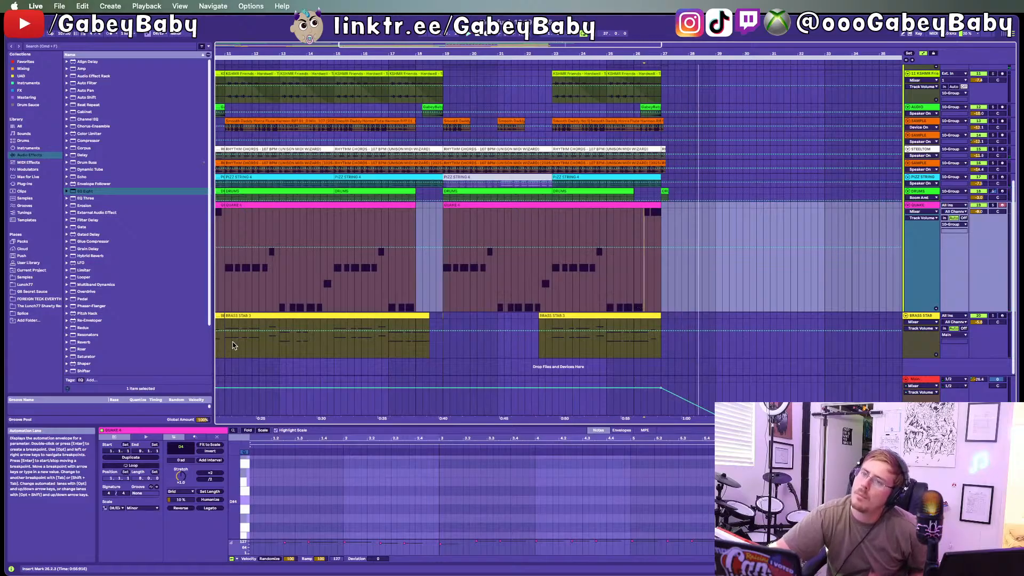
key(space)
scroll(312, 359, left, 1)
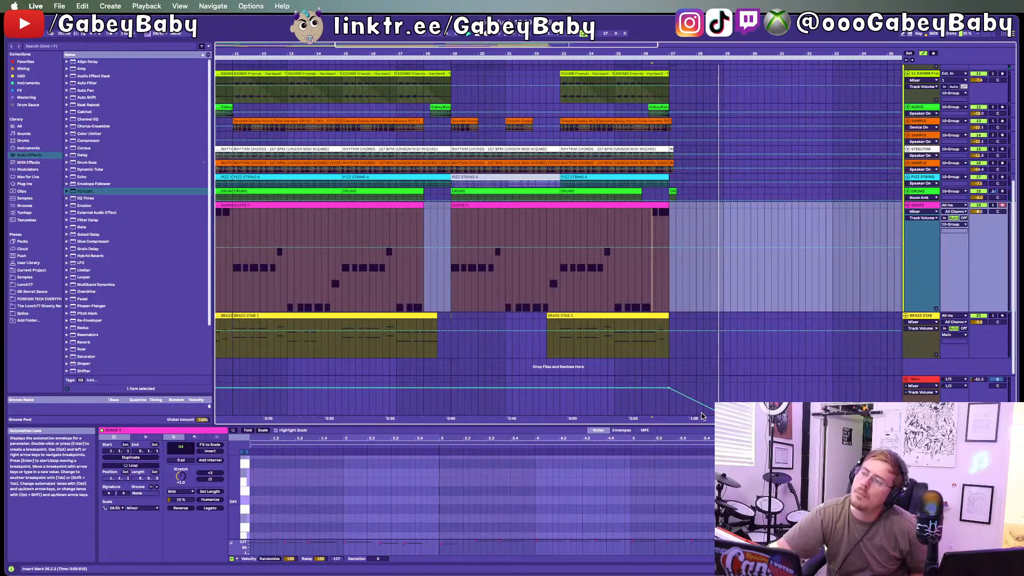
Step: Save the set and audition the last section from bar 24 on the BRASS STAB track
click(602, 357)
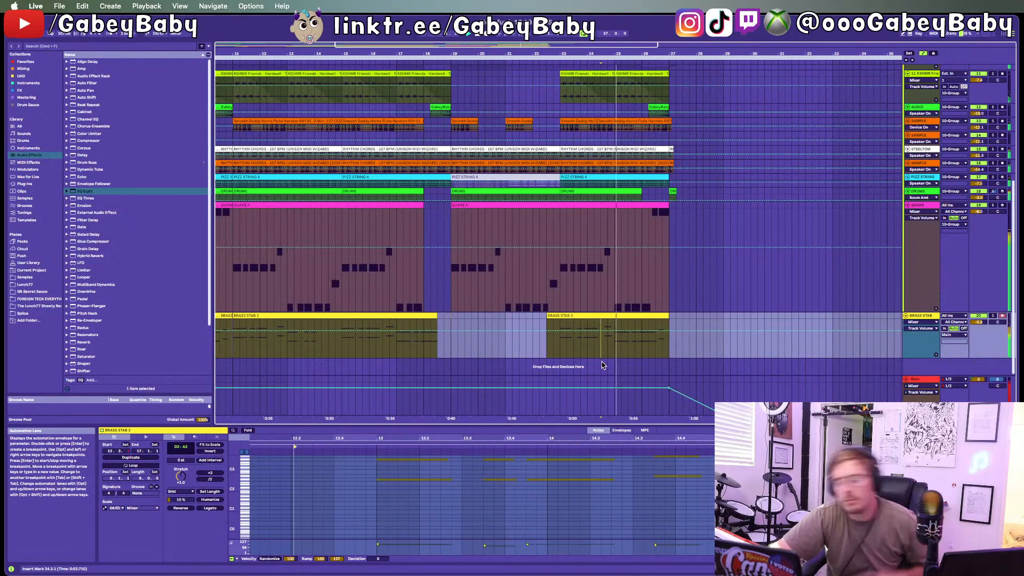
key(super+s)
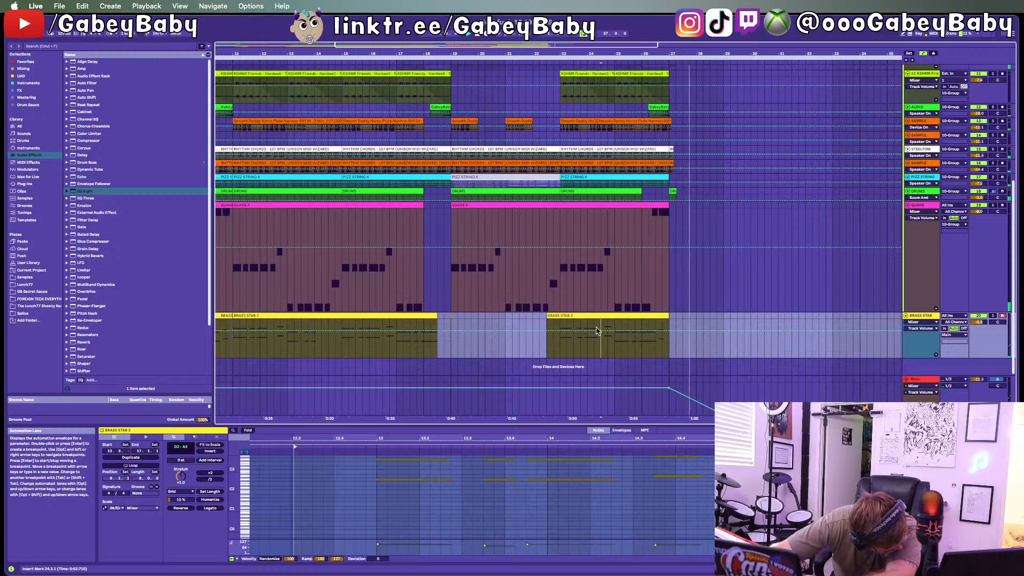
key(space)
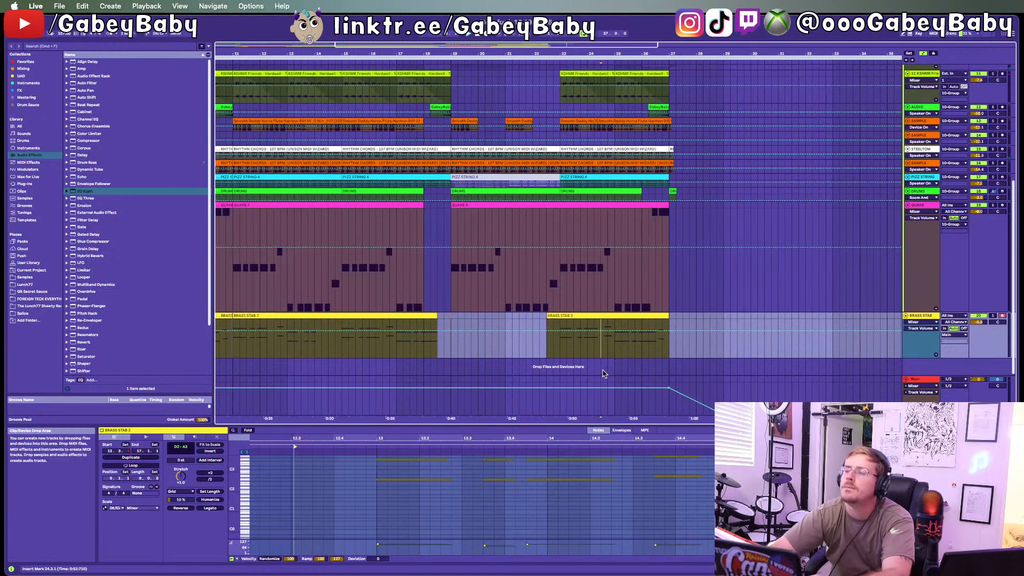
key(space)
Step: Lower the QUAKE track volume to about -11.7 dB during playback
scroll(630, 388, down, 2)
scroll(640, 382, down, 3)
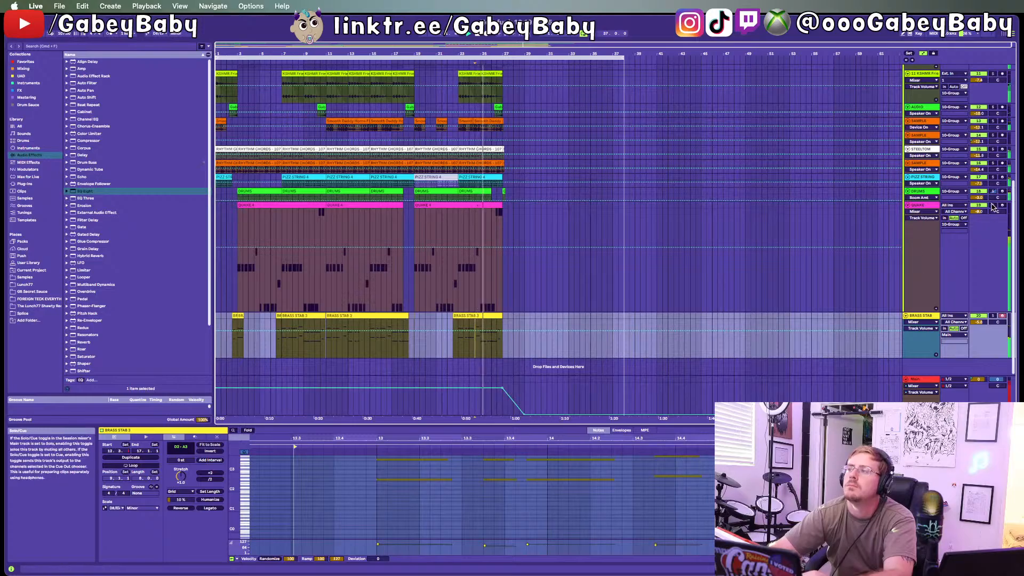
click(977, 214)
key(Tab)
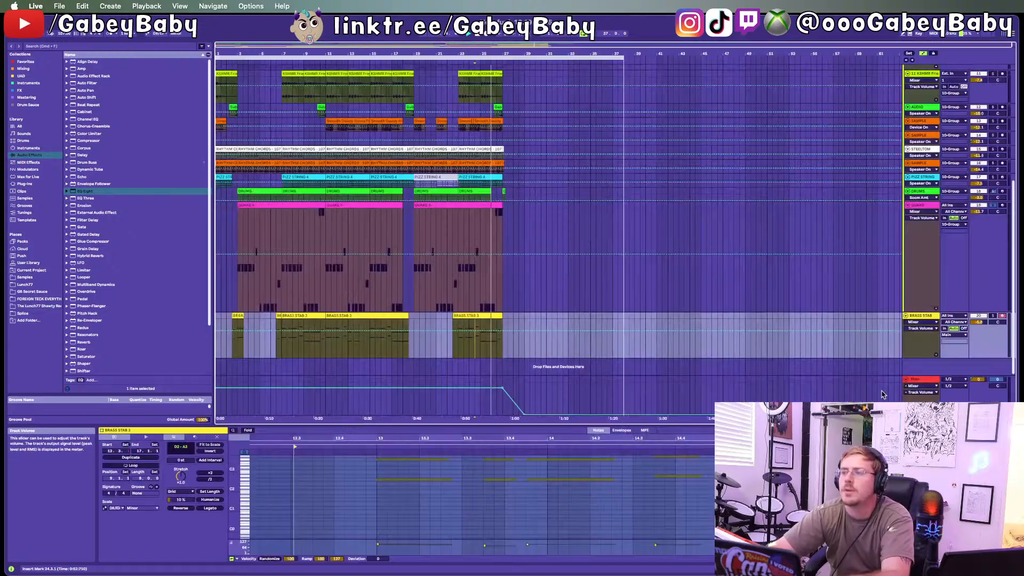
key(Tab)
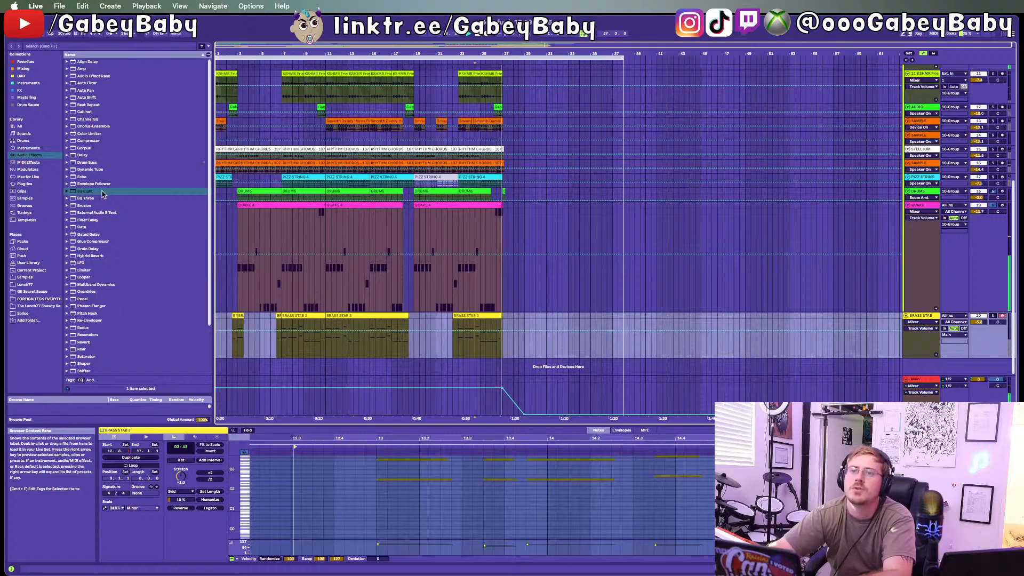
Step: Add a Saturator to the QUAKE track with about 1.7 dB Drive and about 50% Dry/Wet
scroll(96, 319, down, 4)
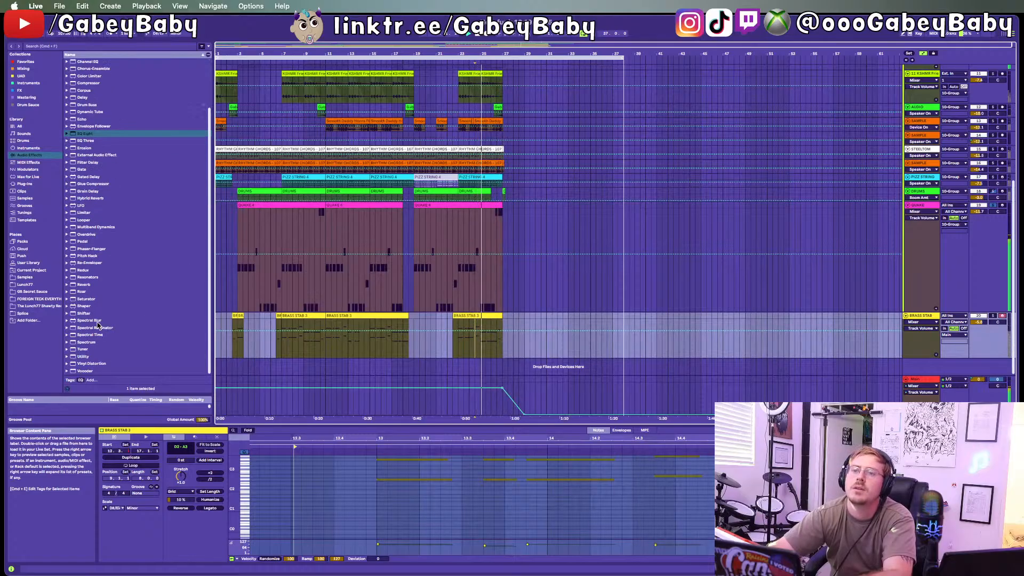
click(95, 301)
click(293, 205)
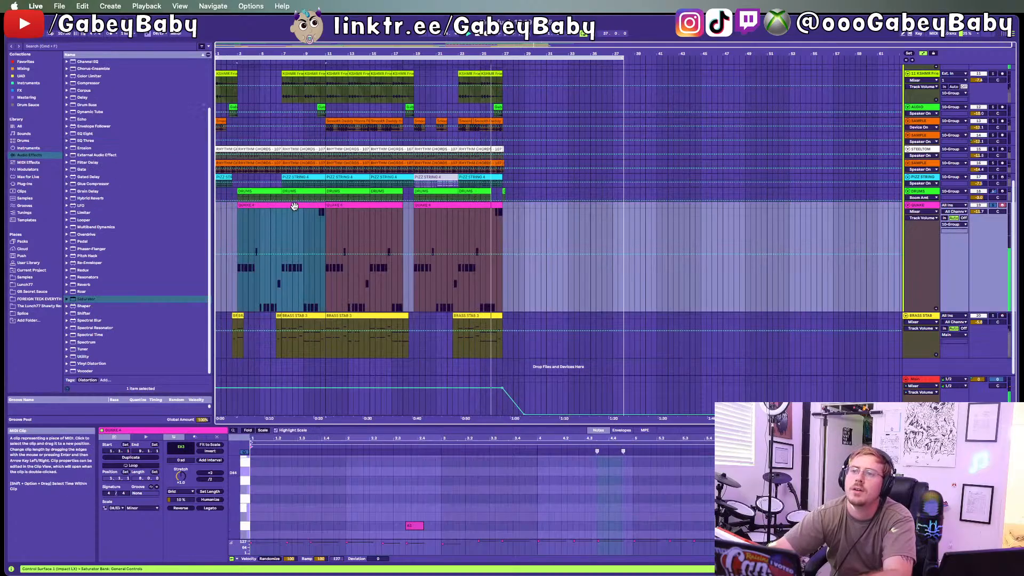
double_click(921, 206)
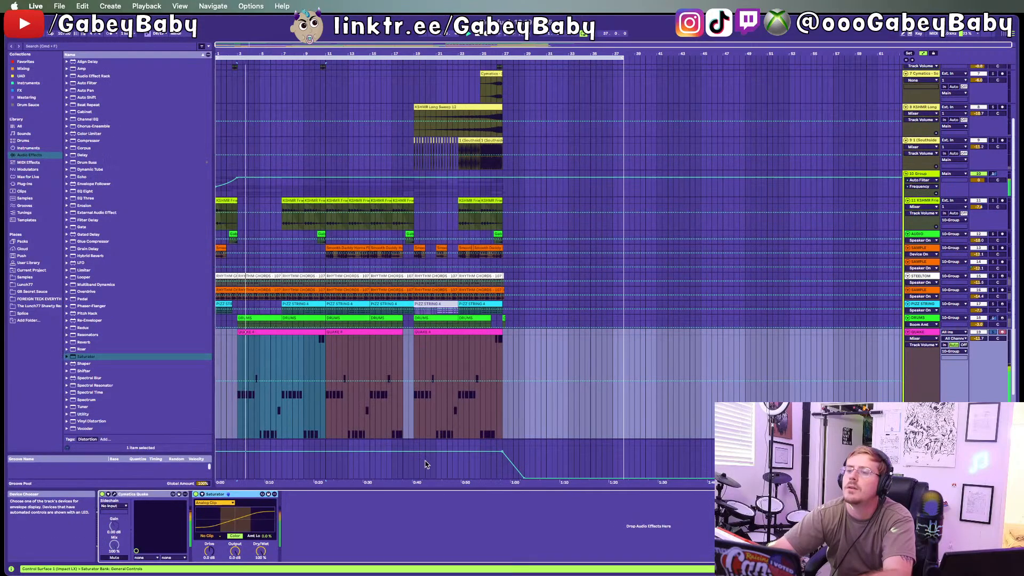
drag(209, 551, 260, 567)
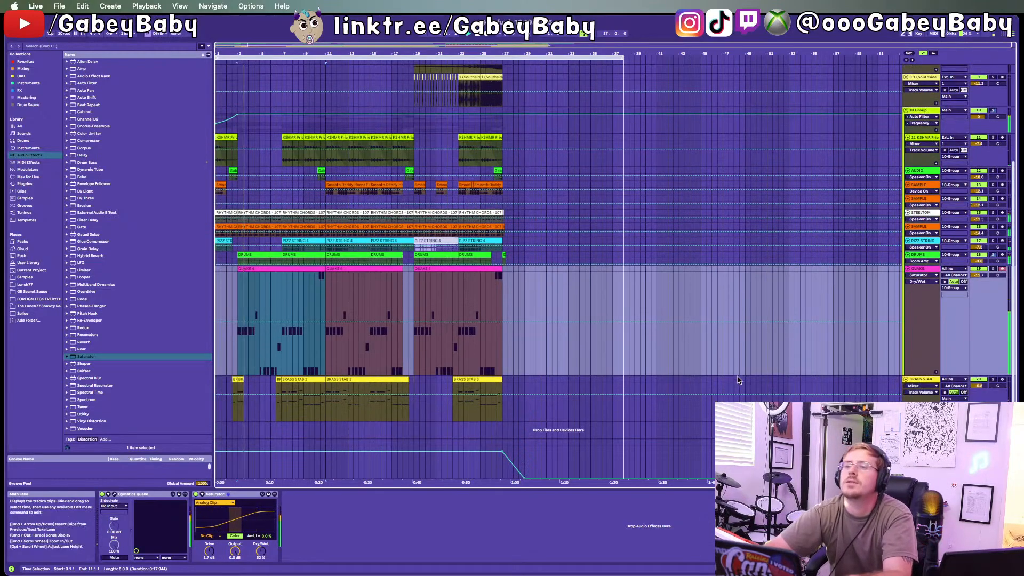
Step: Solo the DRUMS track and audition its clips from bar 7 and bar 15
scroll(1012, 246, down, 3)
click(995, 256)
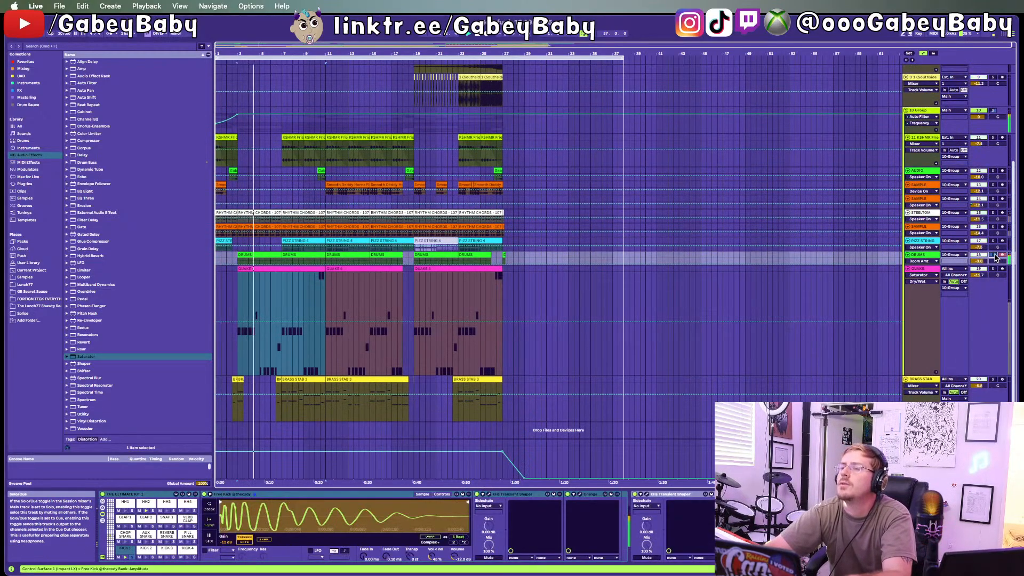
click(305, 254)
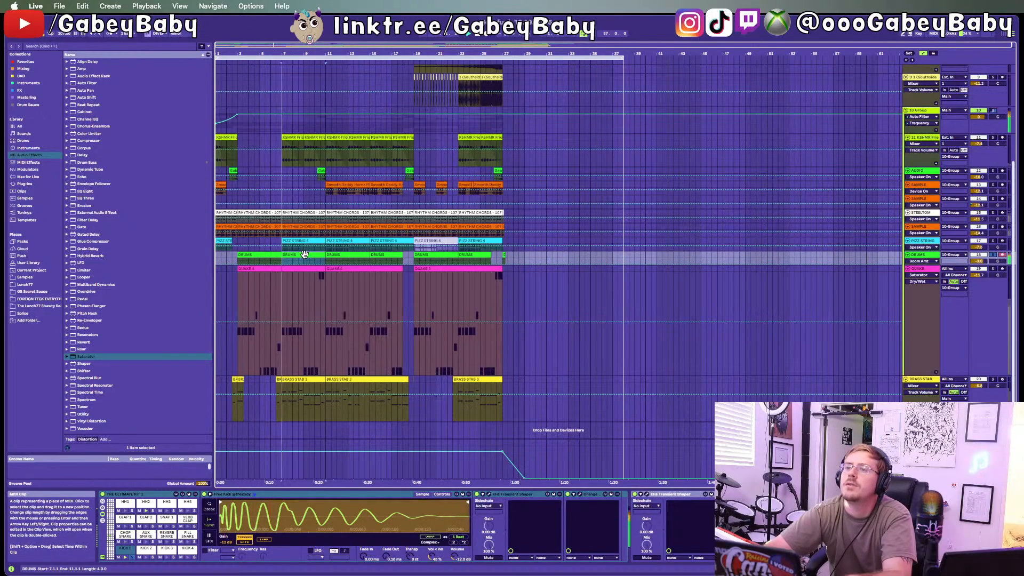
click(385, 255)
key(space)
key(space)
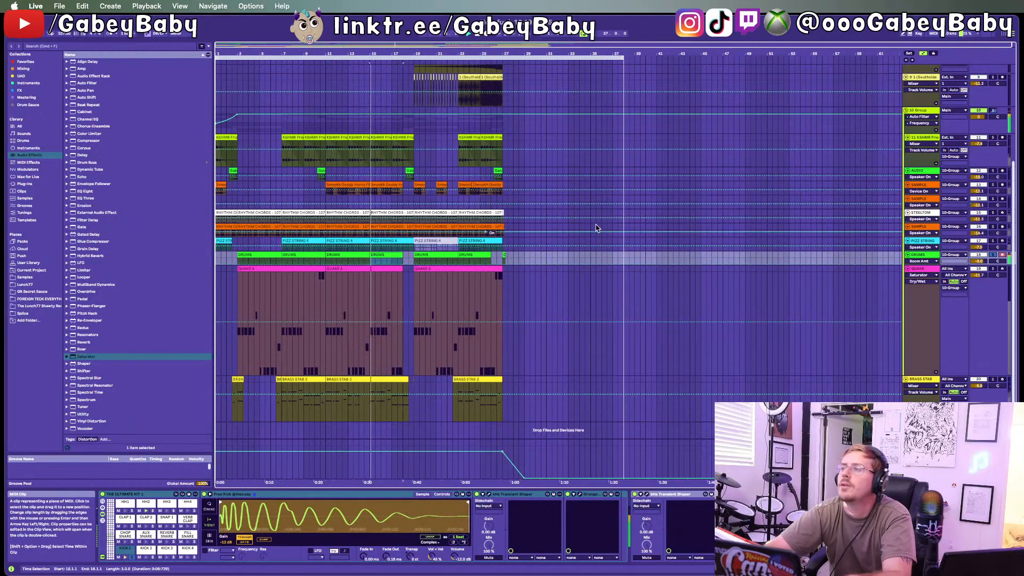
Step: Solo QUAKE alongside DRUMS and rebalance the volumes of STEELTOM and the SAMPLE track beside PIZZ STRING
click(990, 271)
key(Tab)
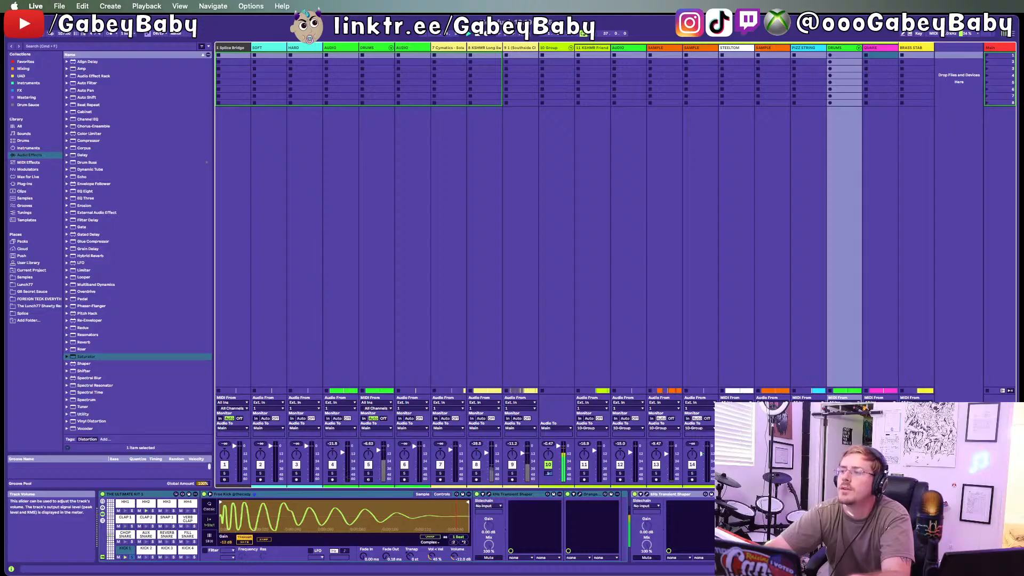
click(738, 452)
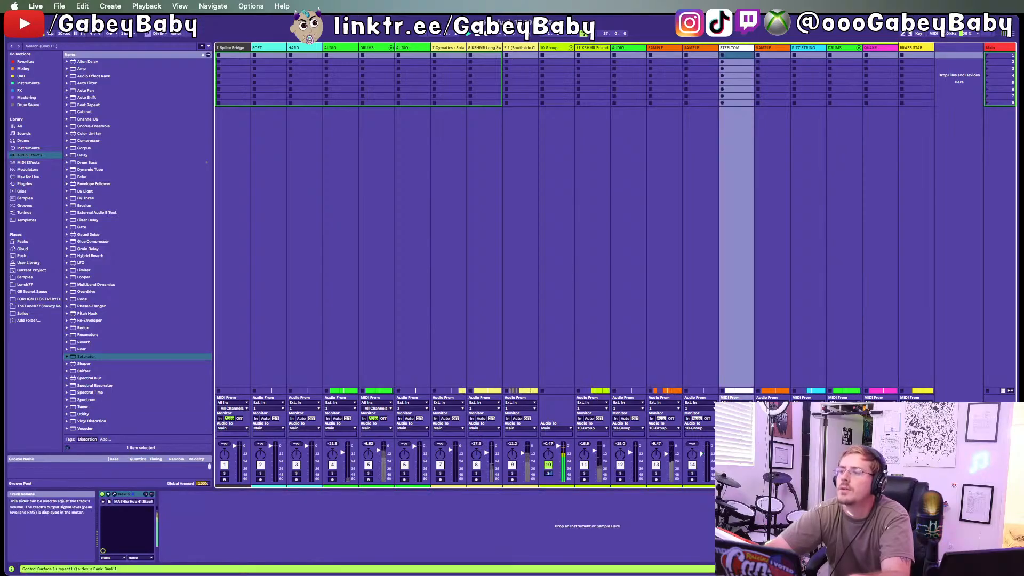
click(767, 457)
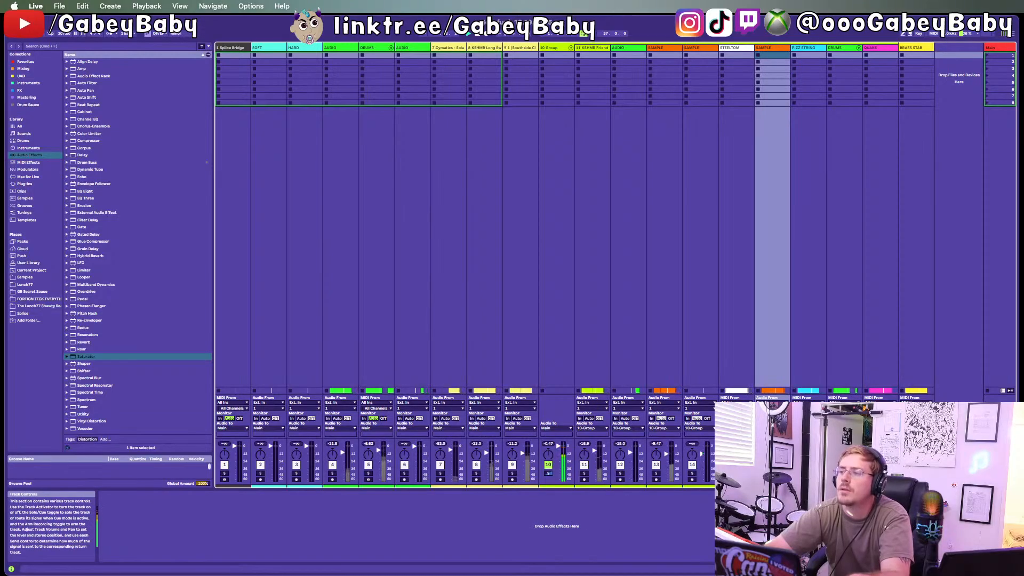
key(Tab)
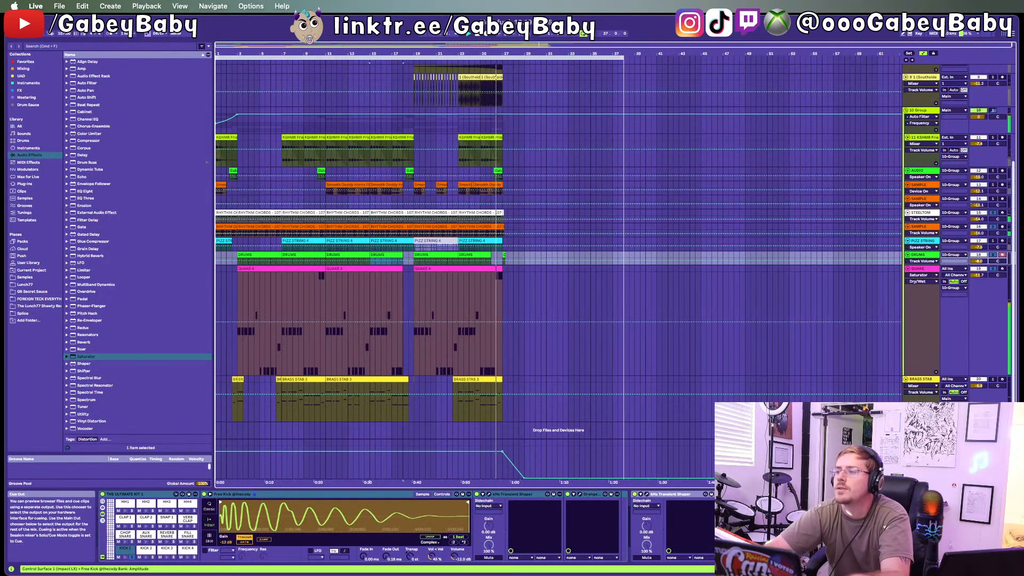
Step: Review the Main track's device chain while auditioning the mix from bar 15
key(shift+Tab)
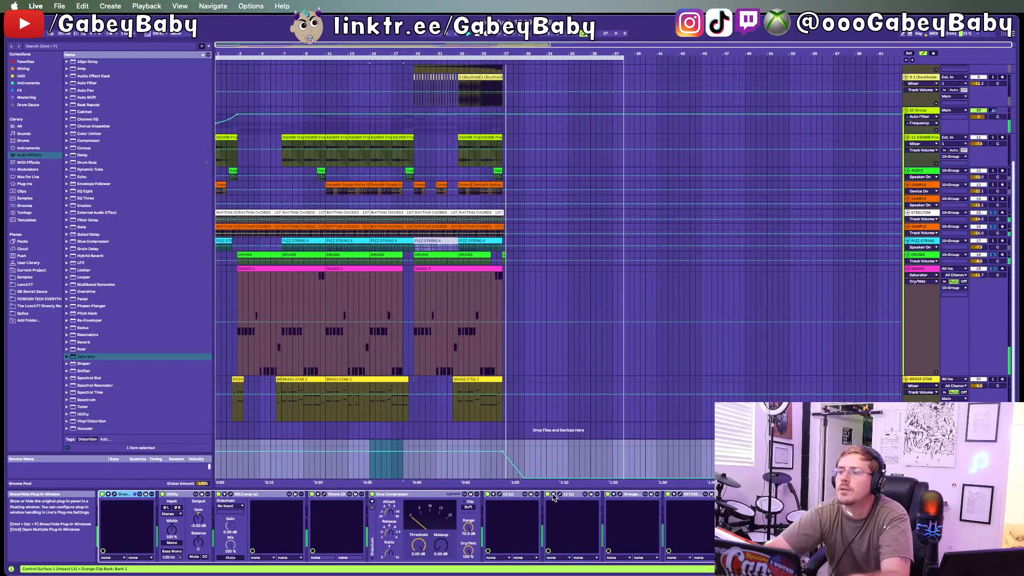
key(space)
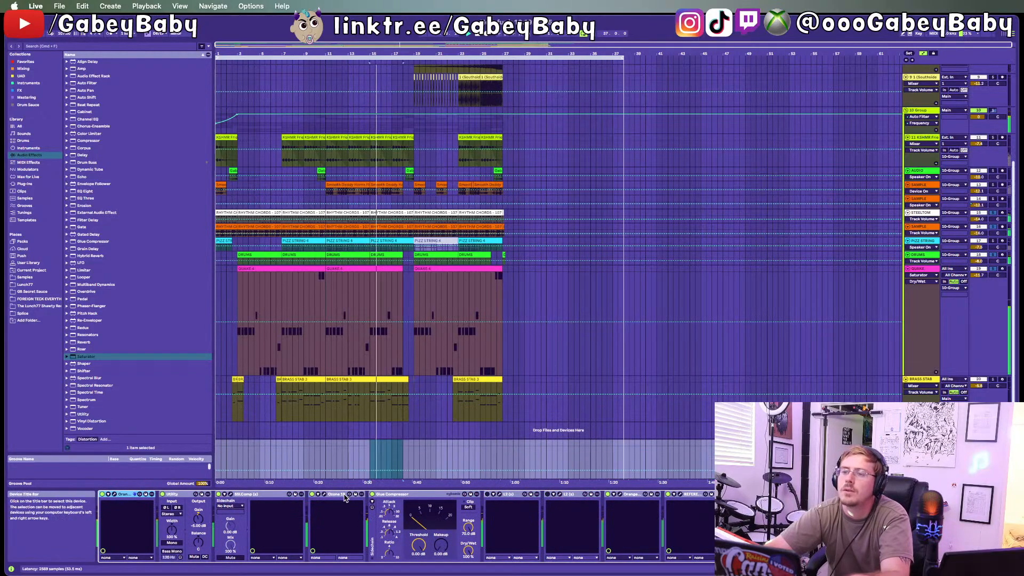
key(Tab)
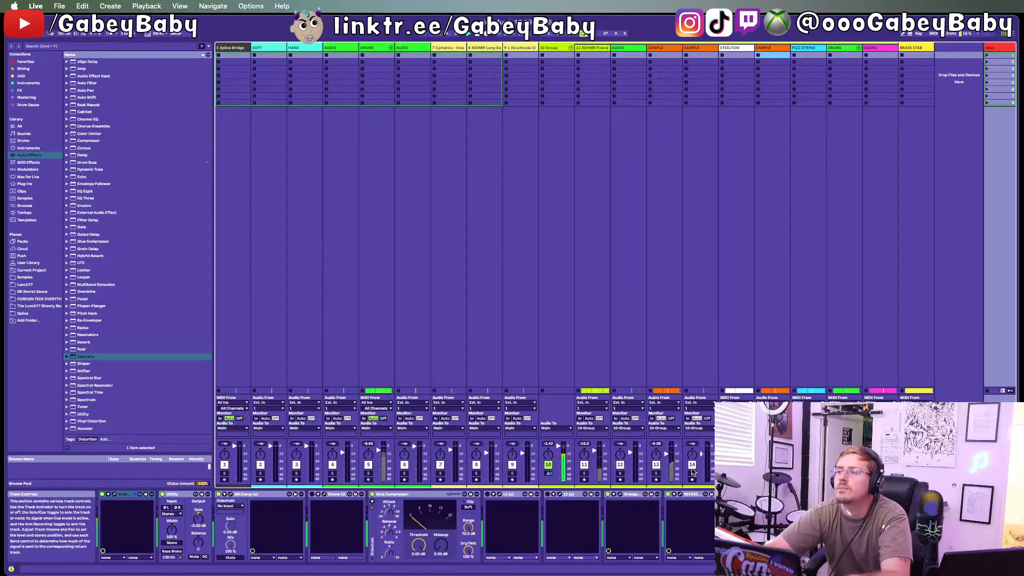
Step: Select SAMPLE track 13 and search the full browser library for "width"
click(662, 457)
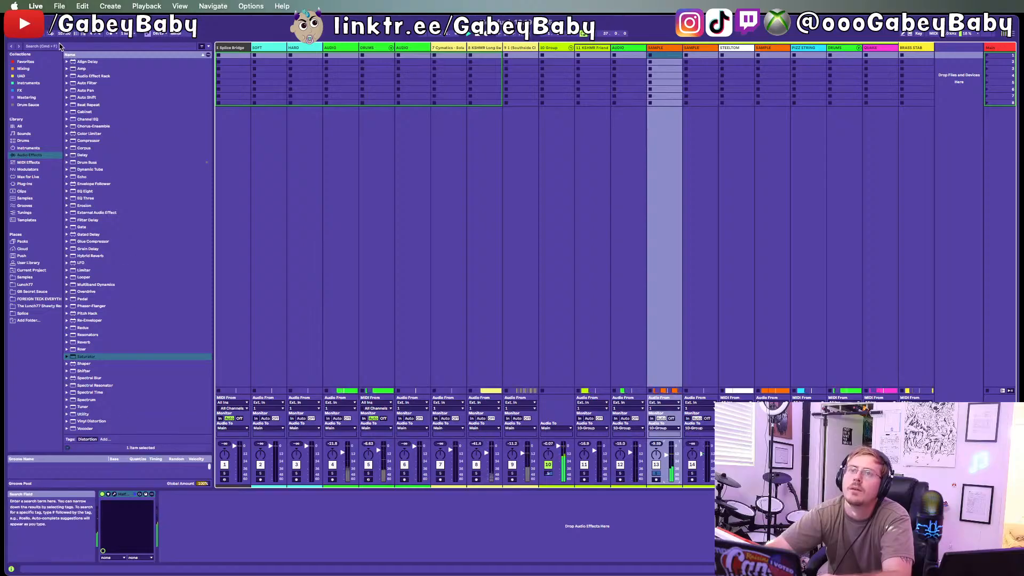
click(60, 46)
text(width)
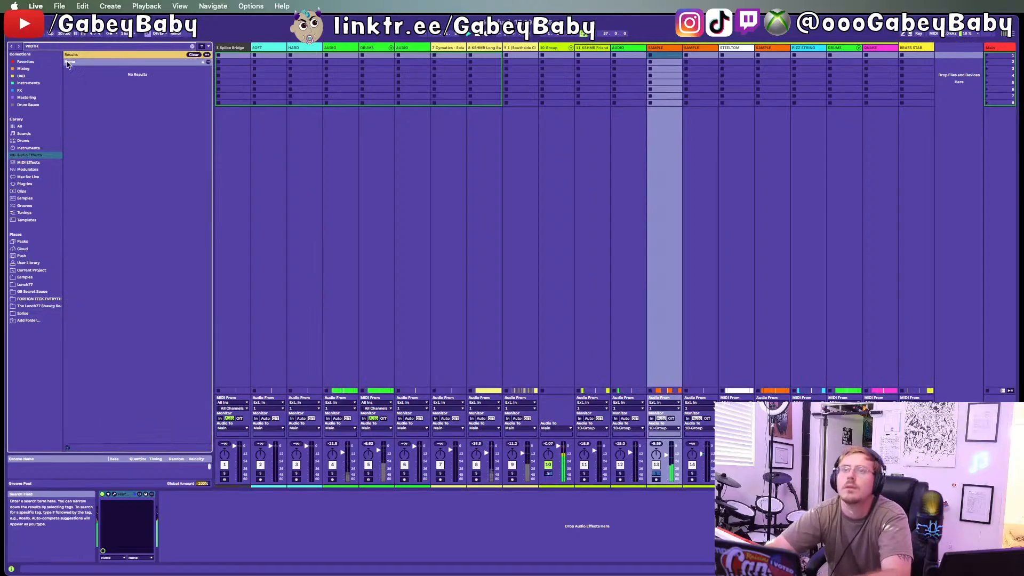
click(20, 126)
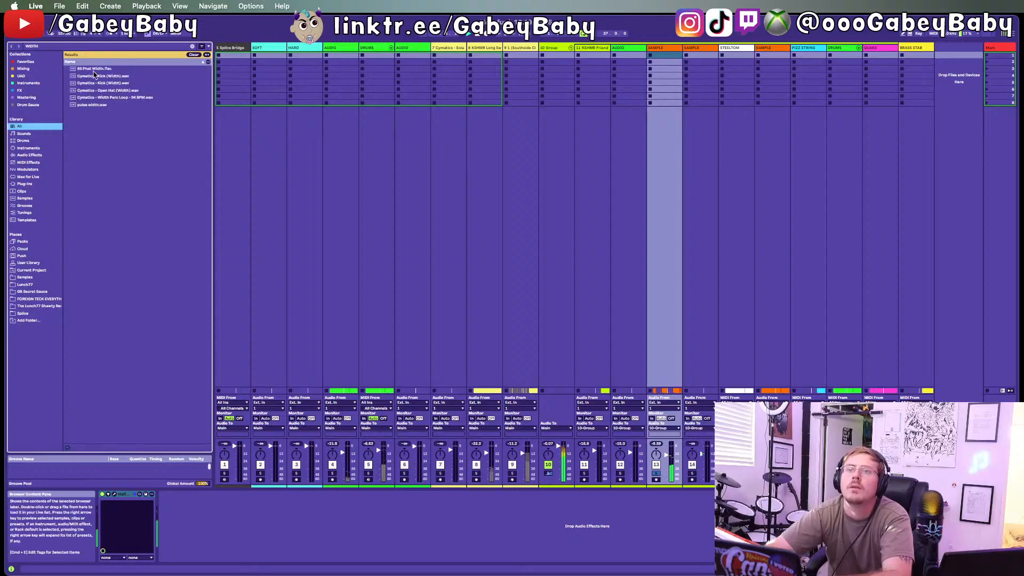
Step: Search for "wide", try the TransX Wide (s) plug-in on SAMPLE track 13 and remove it again
double_click(55, 50)
key(BackSpace)
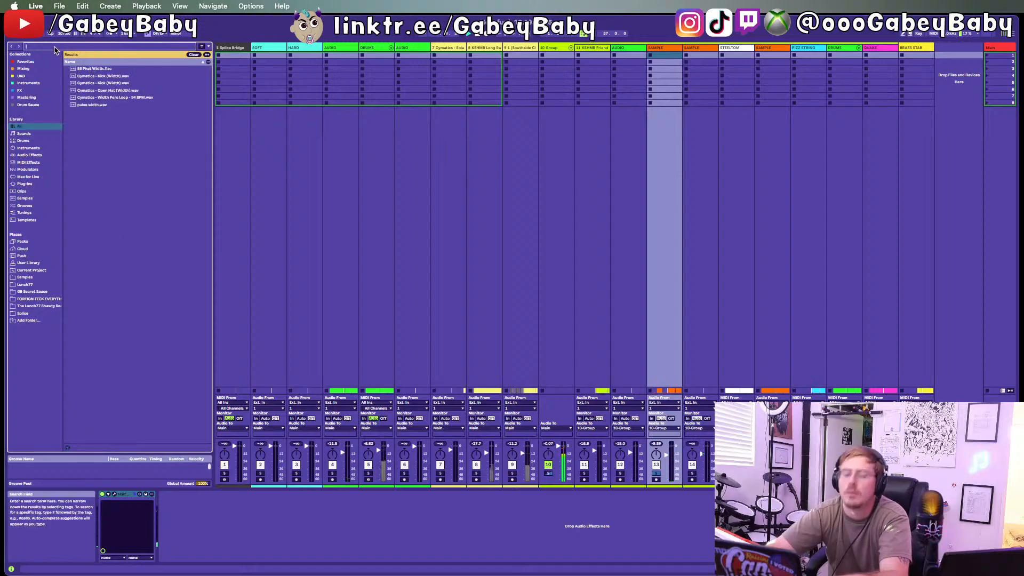
text(wide)
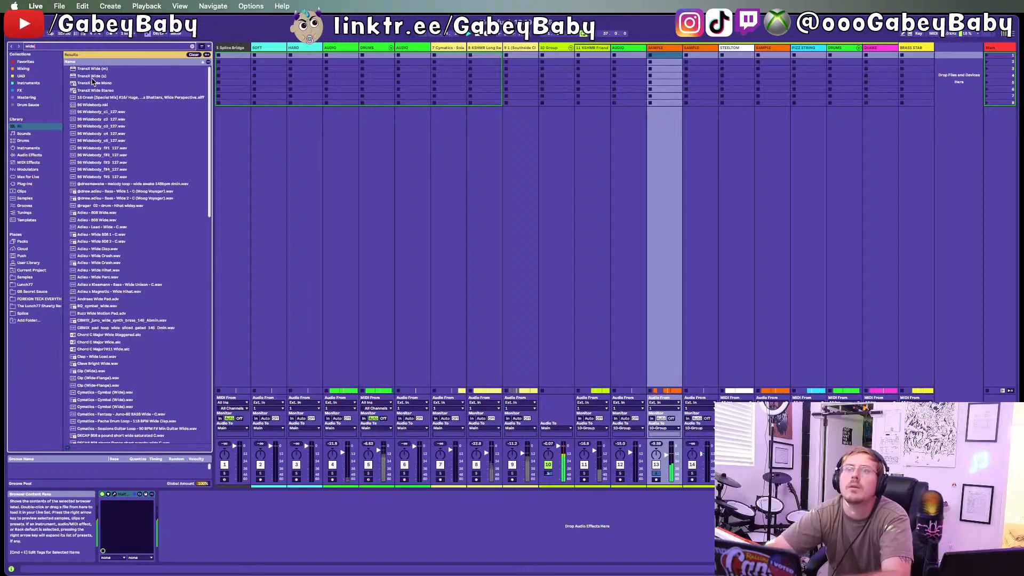
click(92, 76)
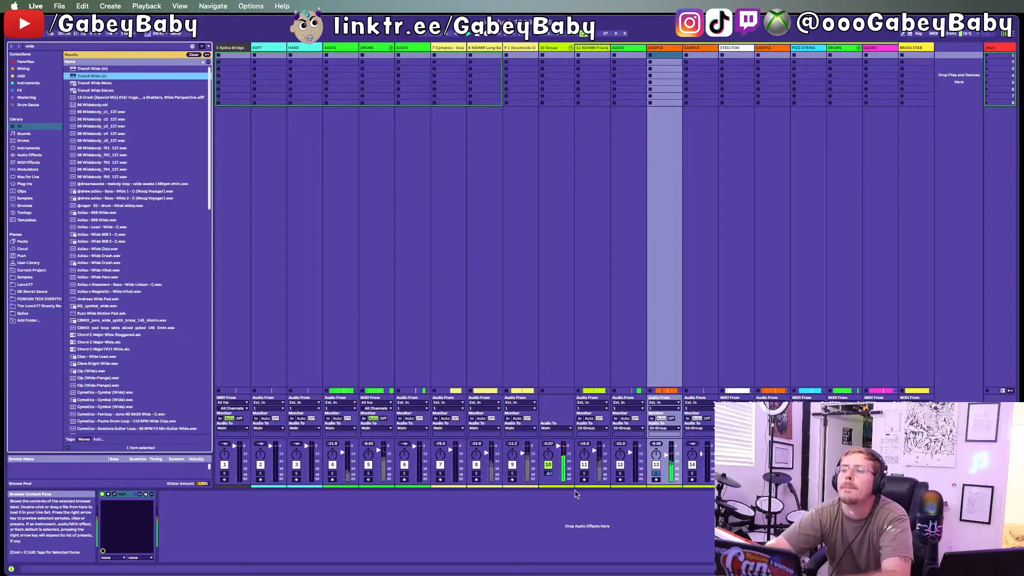
key(Return)
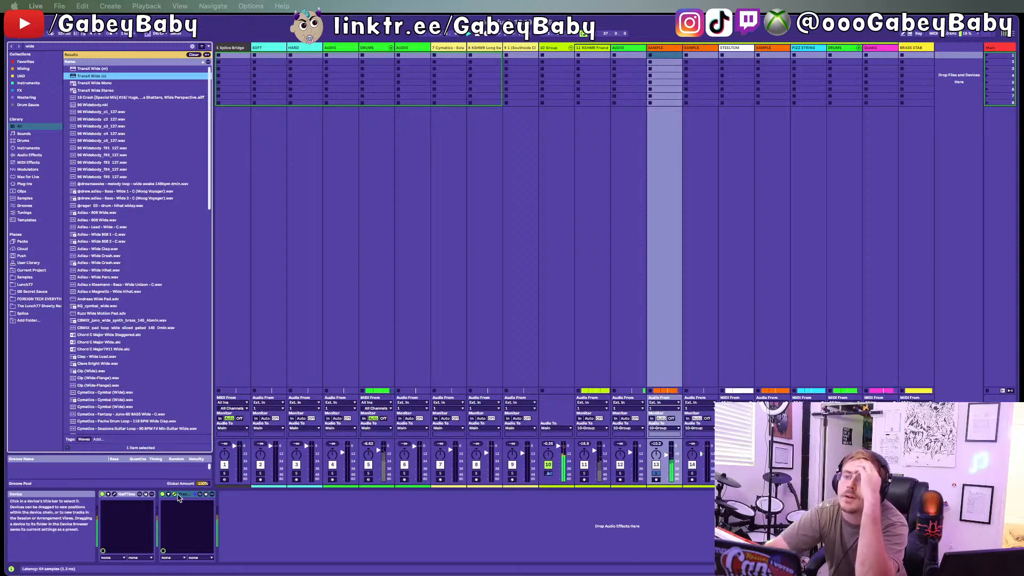
click(178, 497)
key(Delete)
Step: Find Utility among the native audio effects, add it to SAMPLE track 13 and set its stereo Width to about 218%
scroll(143, 394, down, 15)
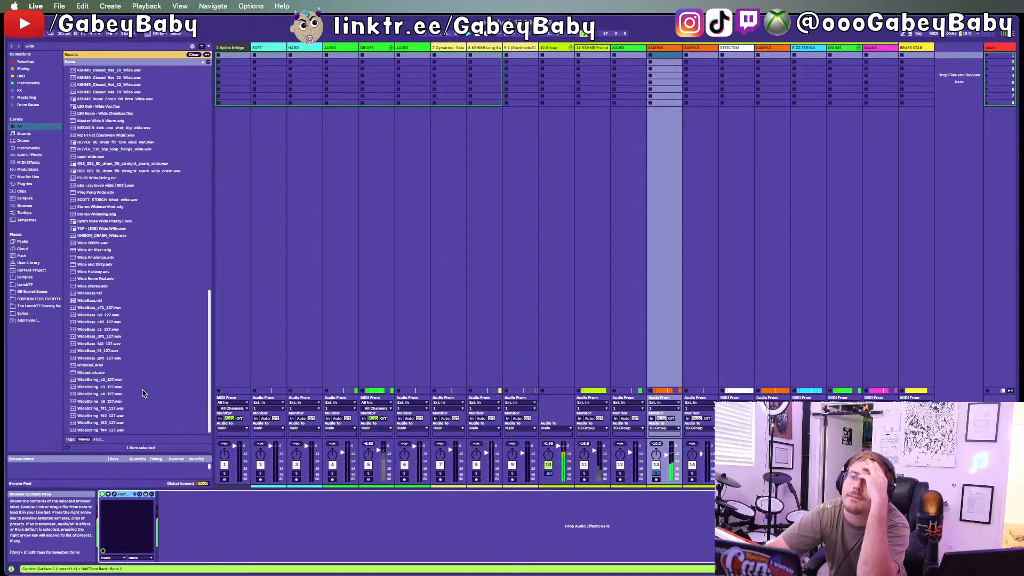
click(25, 183)
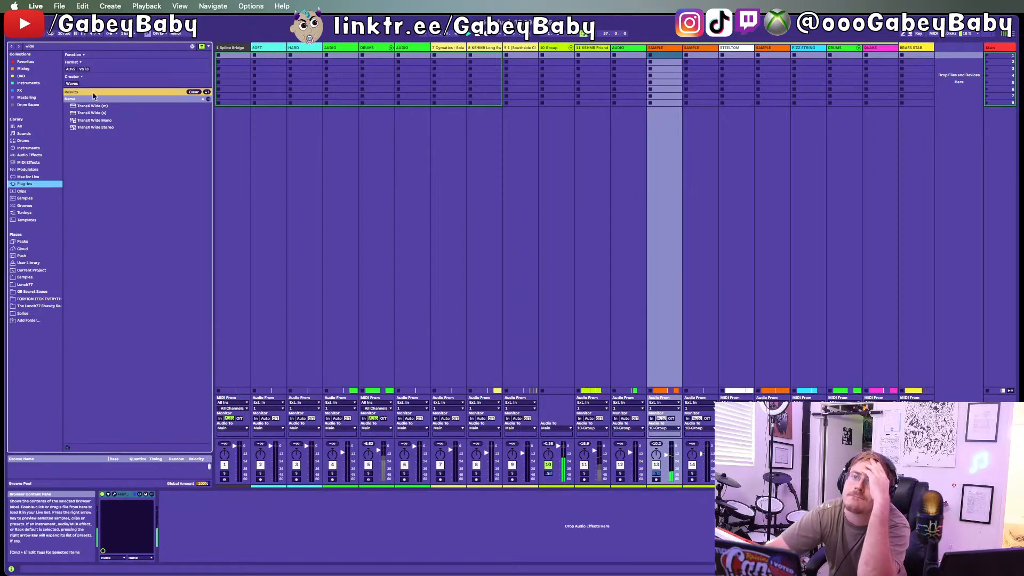
click(56, 47)
key(BackSpace)
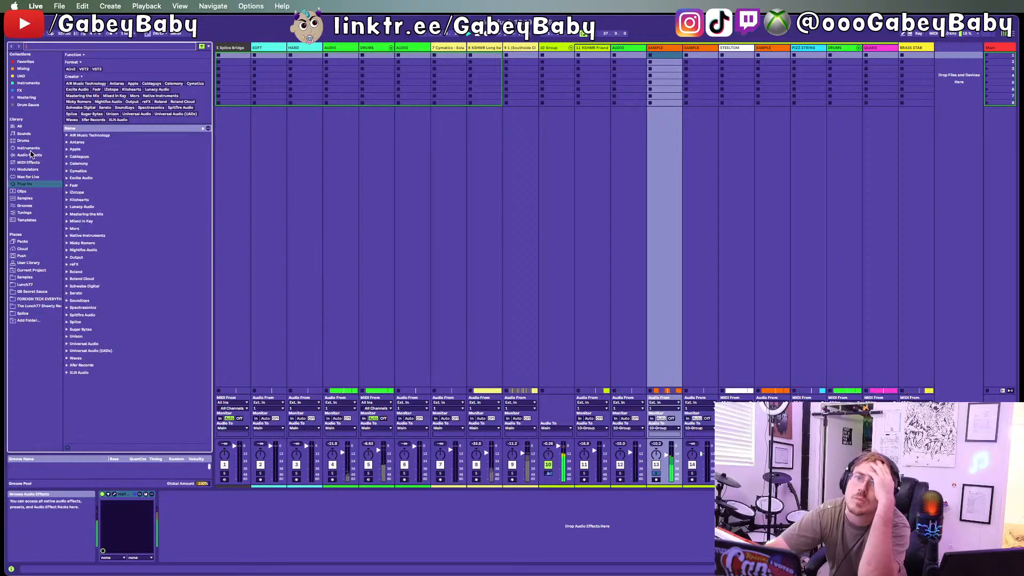
click(30, 149)
click(31, 156)
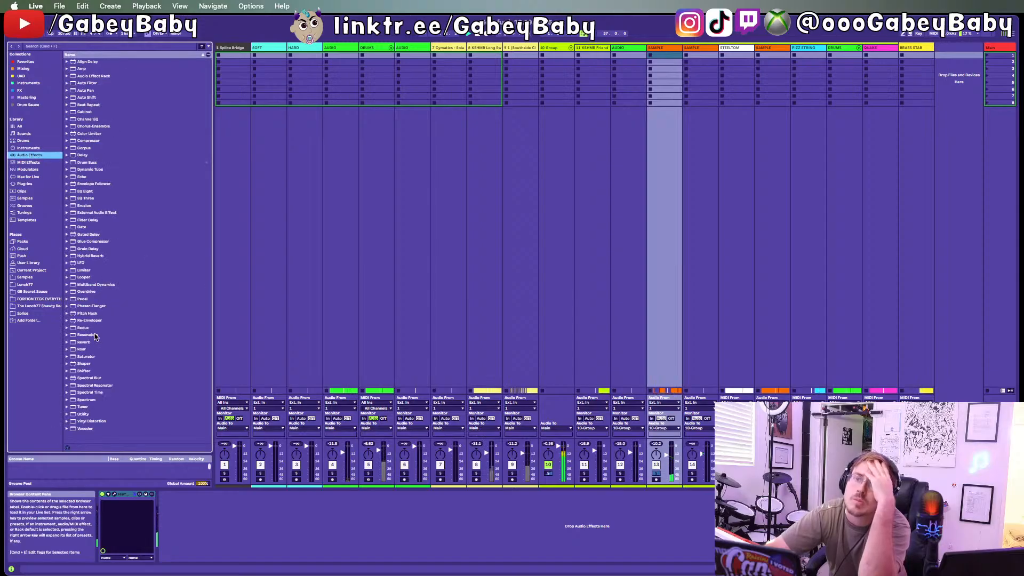
click(82, 415)
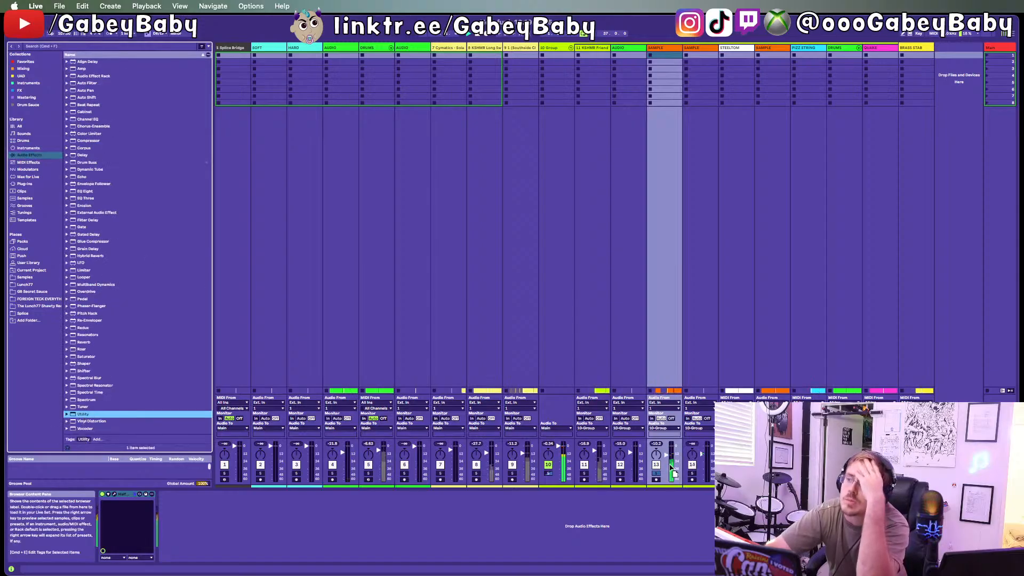
key(Return)
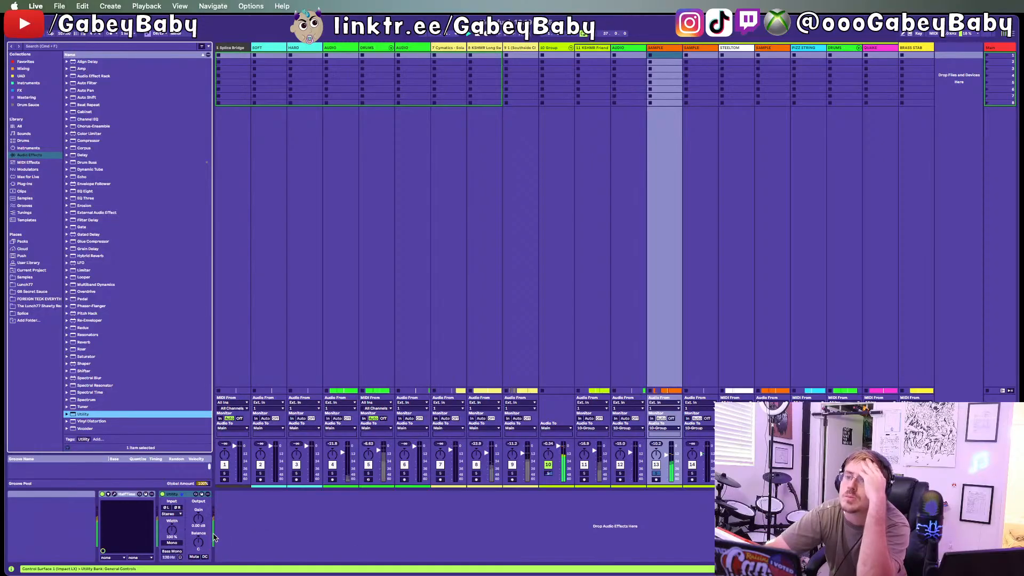
mouse_move(172, 529)
mouse_down()
mouse_move(172, 501)
mouse_move(172, 537)
mouse_up()
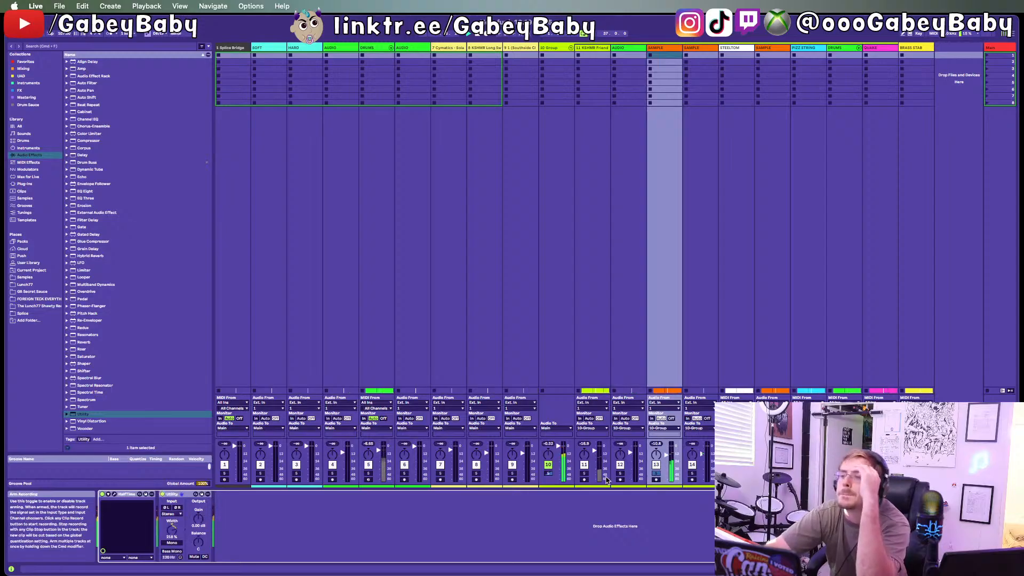
Step: Solo KSHMR Friends track 11, add a Utility with about 337% Width and rebalance the track's volume
click(584, 474)
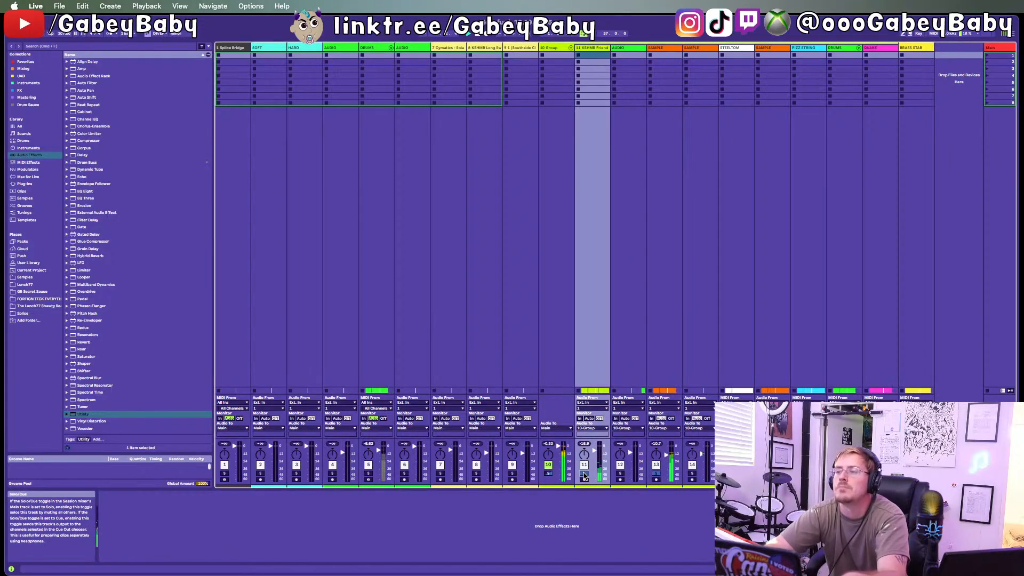
drag(86, 414, 533, 464)
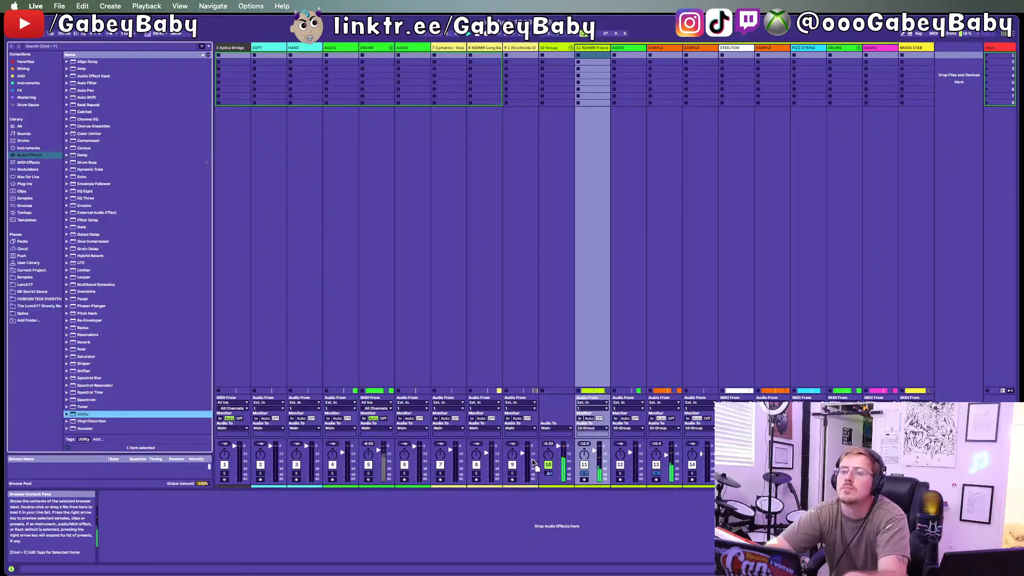
drag(361, 518, 360, 518)
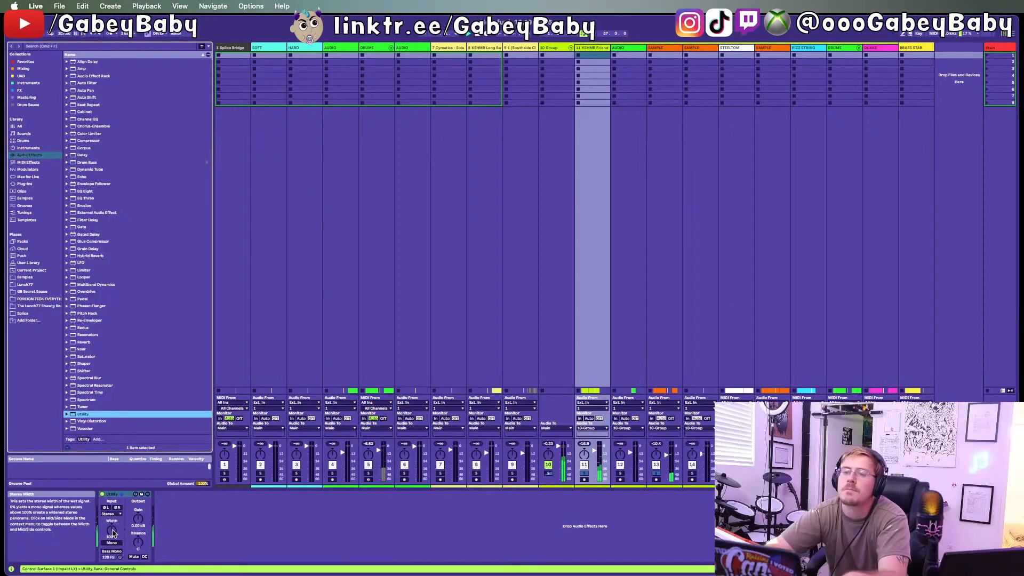
drag(111, 529, 111, 499)
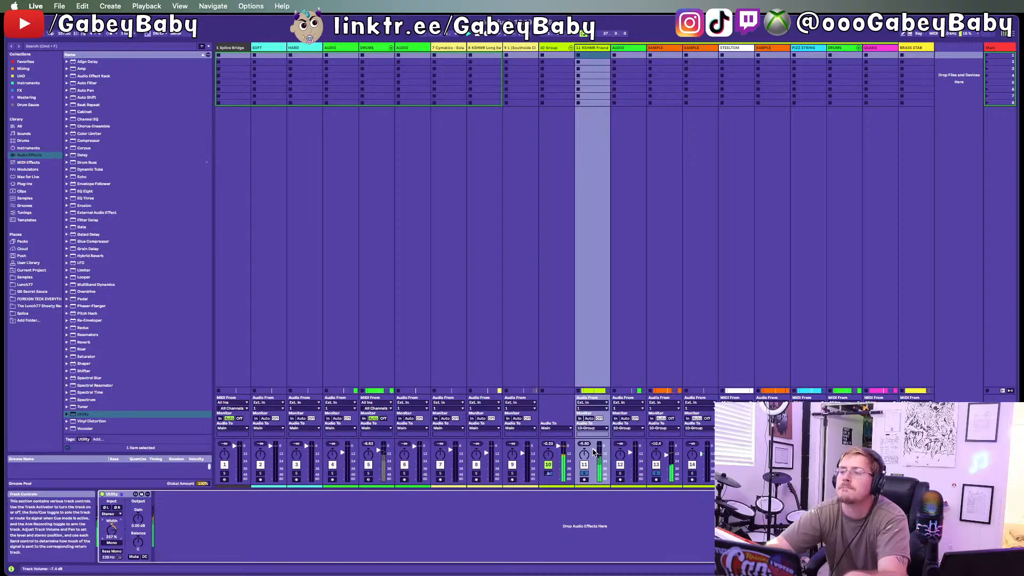
drag(595, 450, 595, 451)
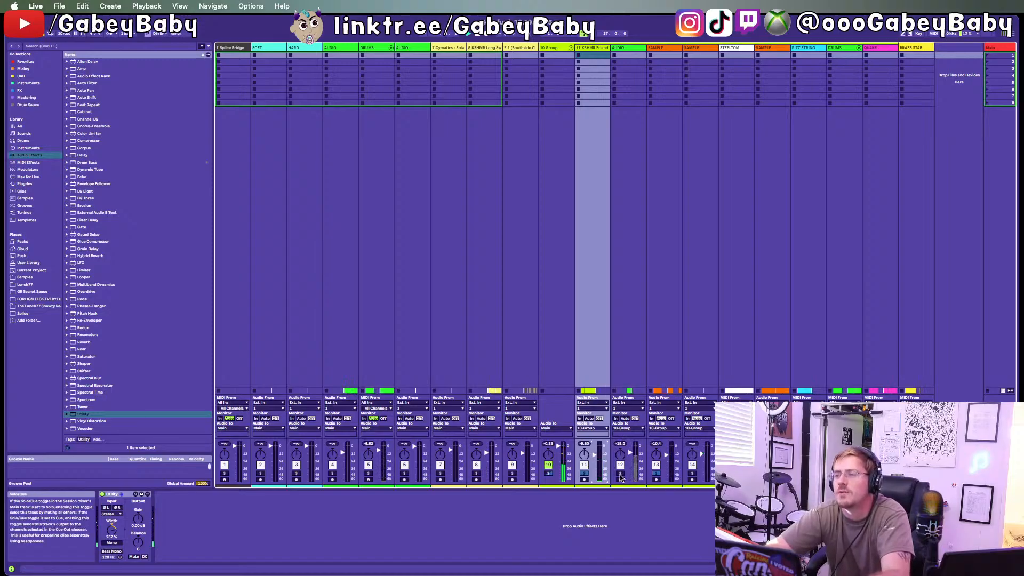
Step: Audition AUDIO track 12, DRUMS track 5 and PIZZ STRING by soloing them alongside the already soloed tracks
click(629, 461)
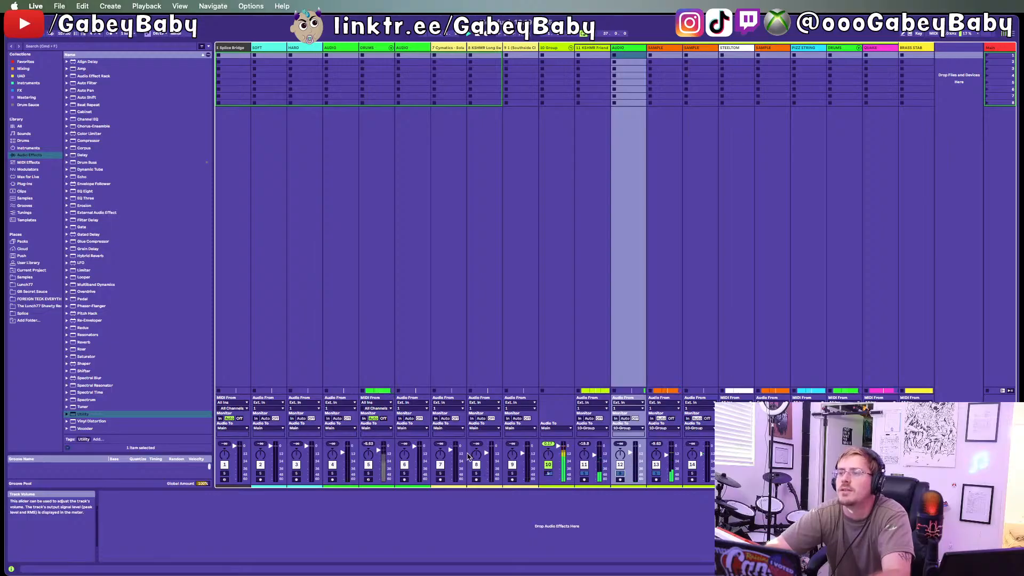
click(367, 474)
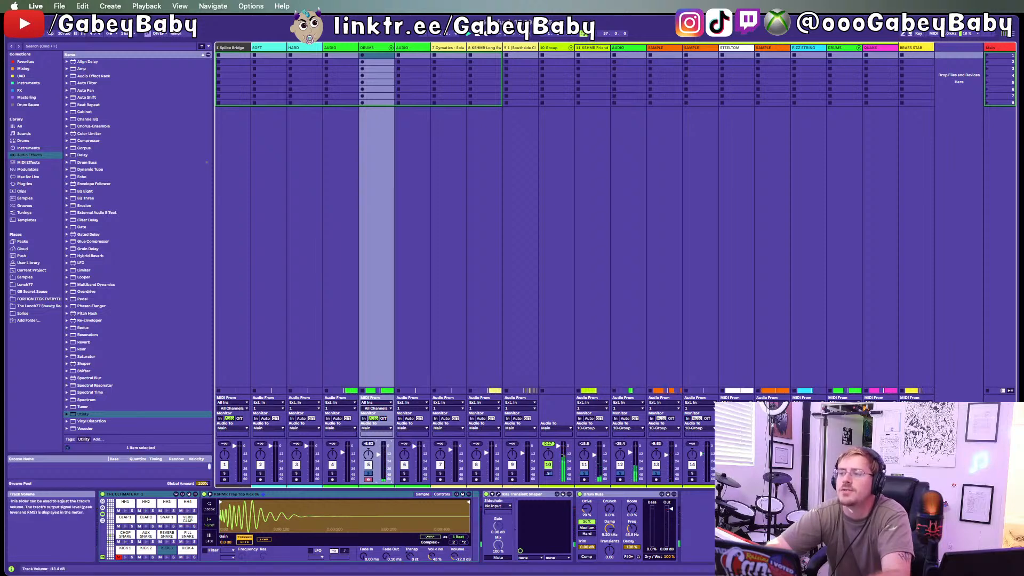
click(800, 474)
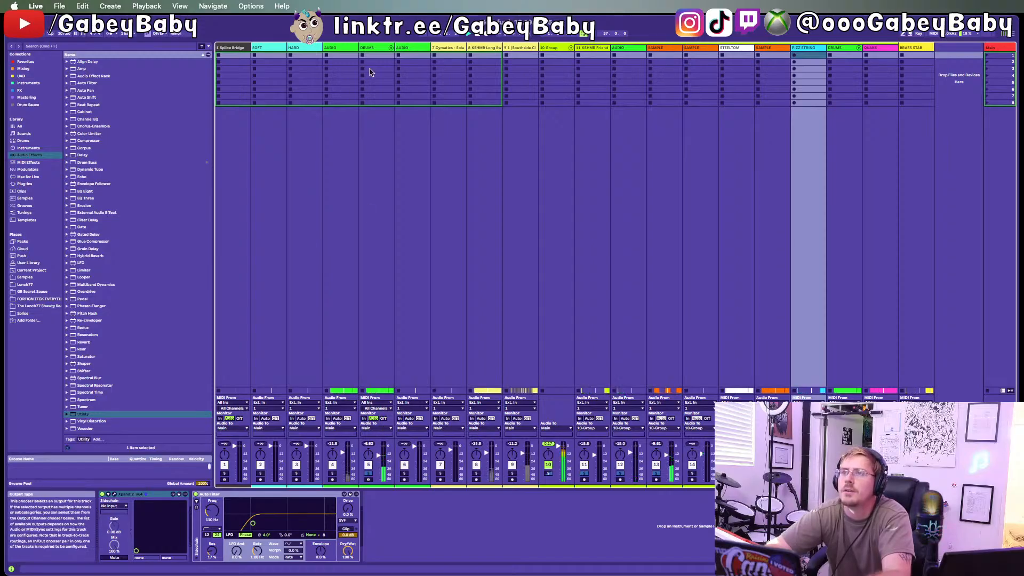
Step: Add an EQ Eight after the Drum Buss on DRUMS track 5, adjust its band settings and rebalance the track's volume
click(370, 69)
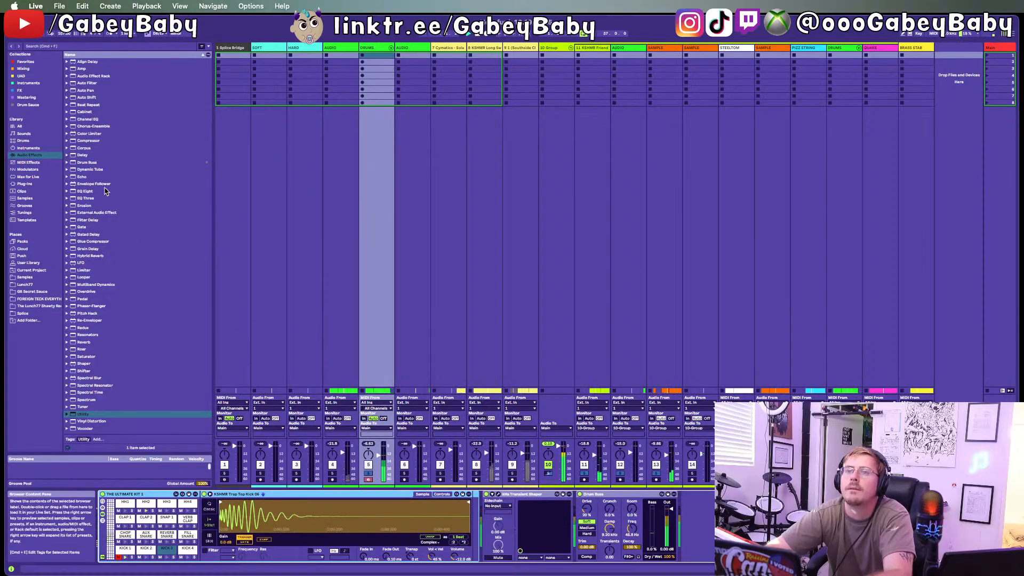
drag(88, 193, 421, 381)
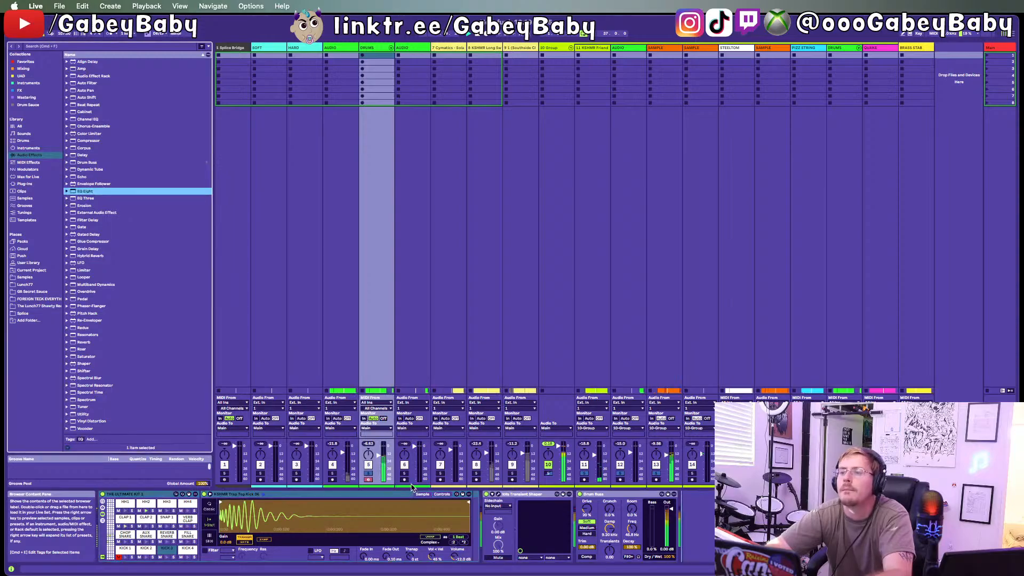
drag(411, 487, 412, 495)
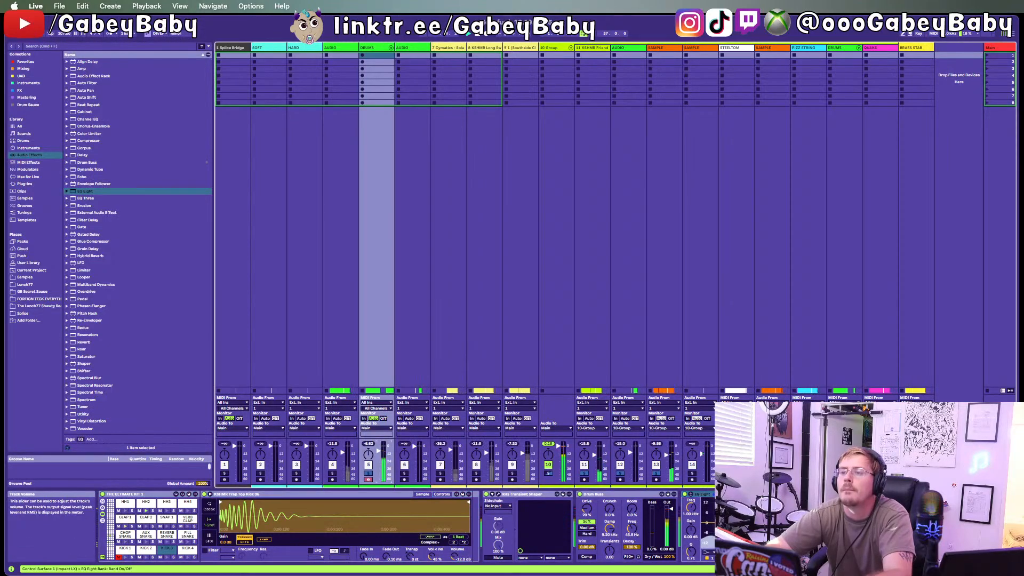
drag(379, 451, 379, 456)
click(709, 552)
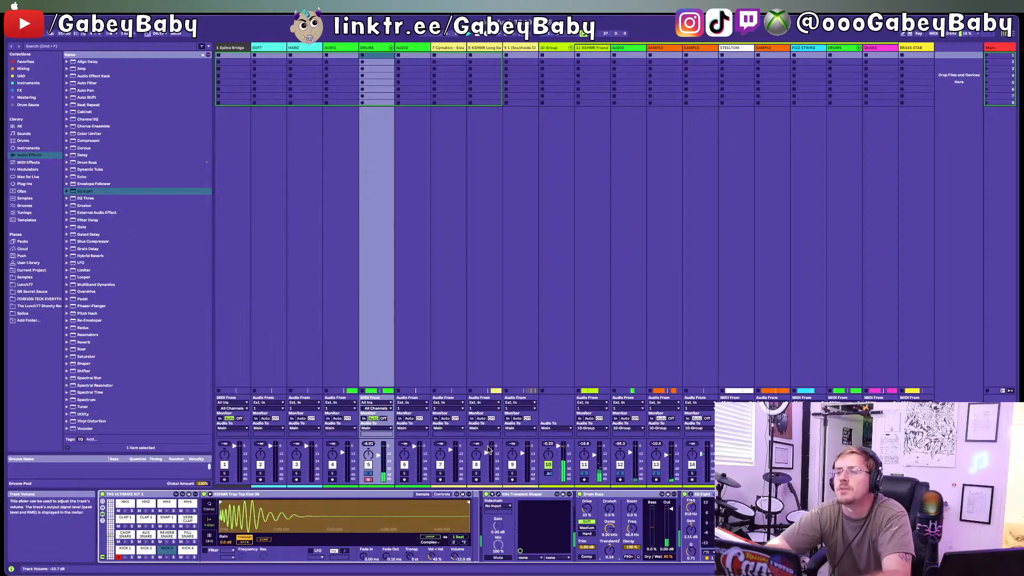
Step: Switch to the arrangement and audition the Southside, KSHMR Long Sweep, Cymatics and upper AUDIO tracks within the mix using their solo controls
key(Tab)
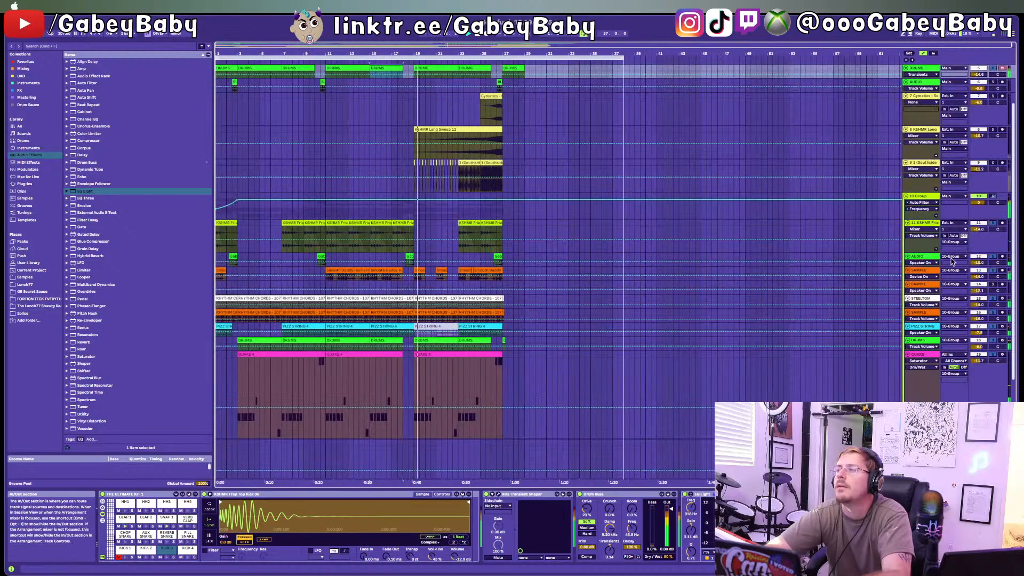
scroll(953, 260, up, 2)
click(977, 195)
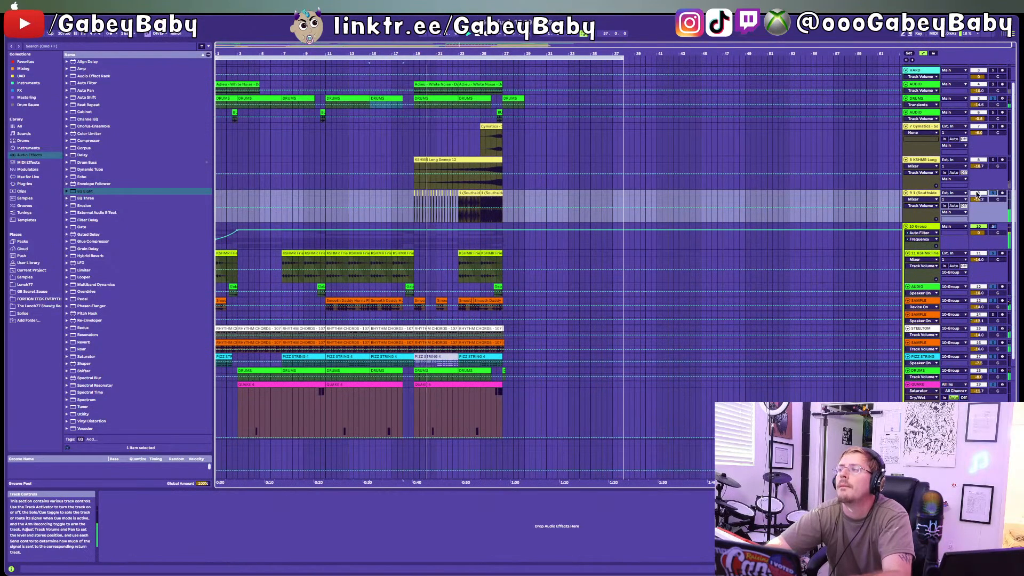
click(993, 167)
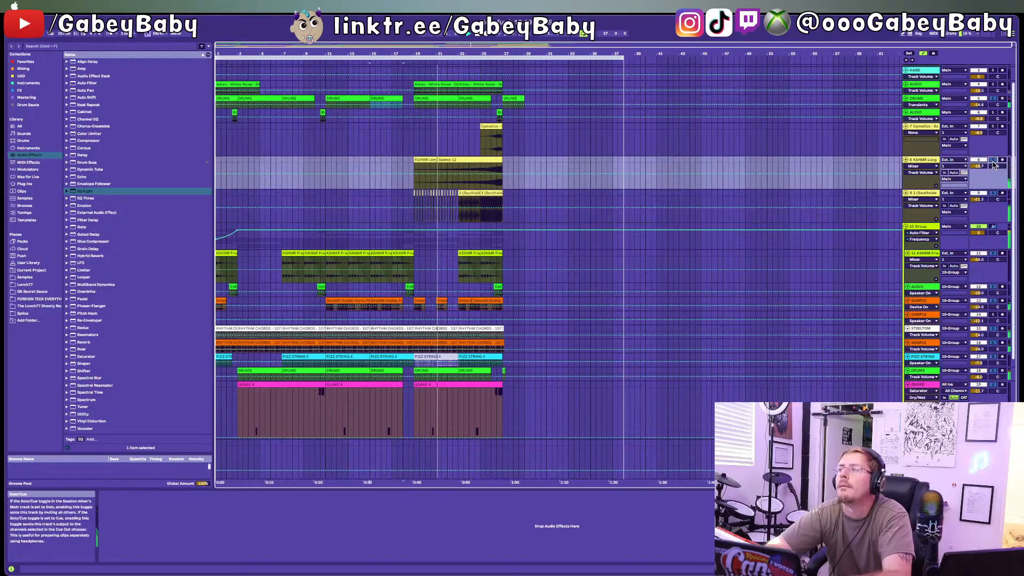
scroll(994, 160, up, 2)
click(992, 153)
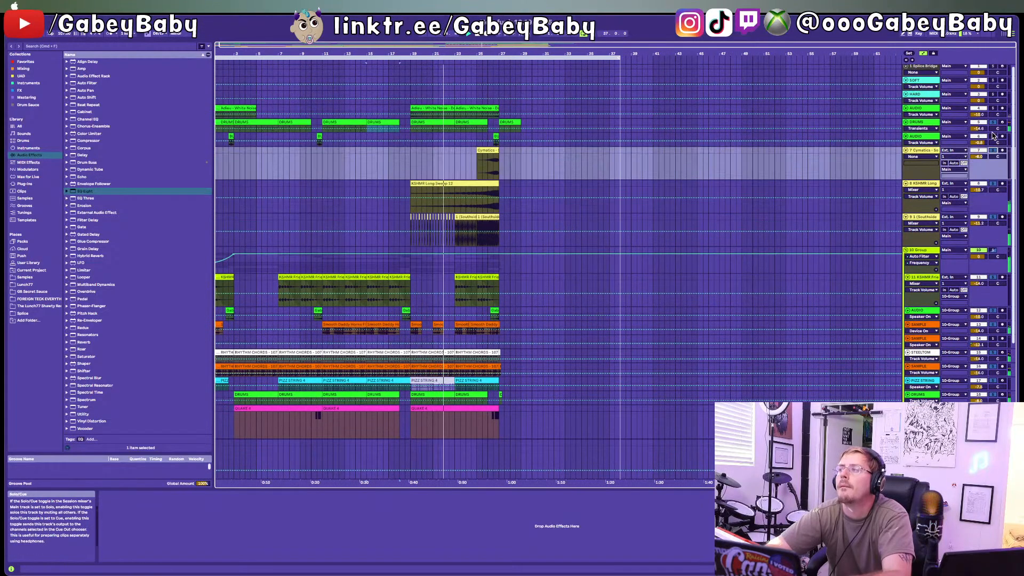
click(993, 139)
click(993, 108)
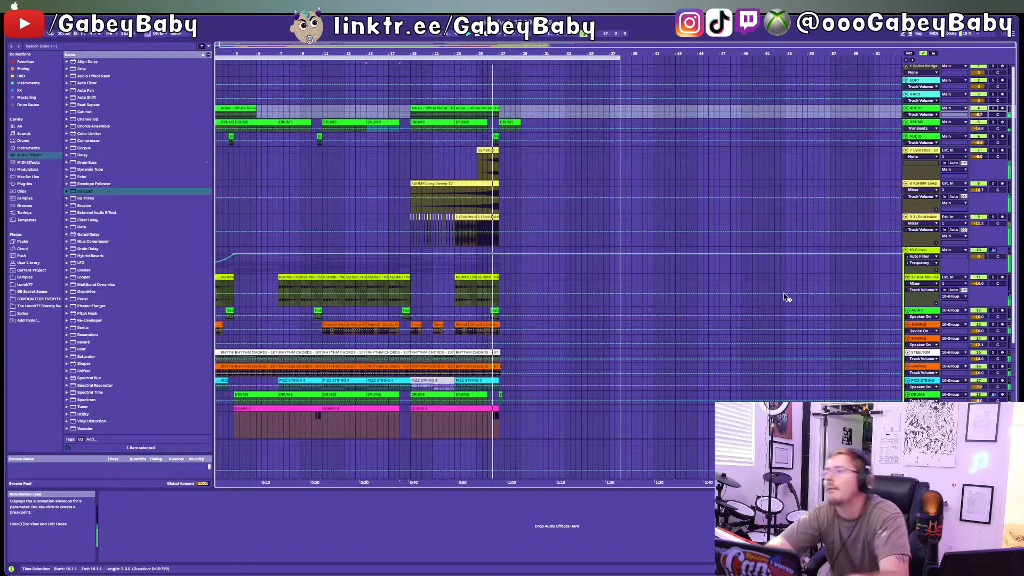
Step: Play the arrangement from the start, add an EQ Eight to SAMPLE track 16 and turn its first band into a gentle low cut
scroll(784, 297, down, 5)
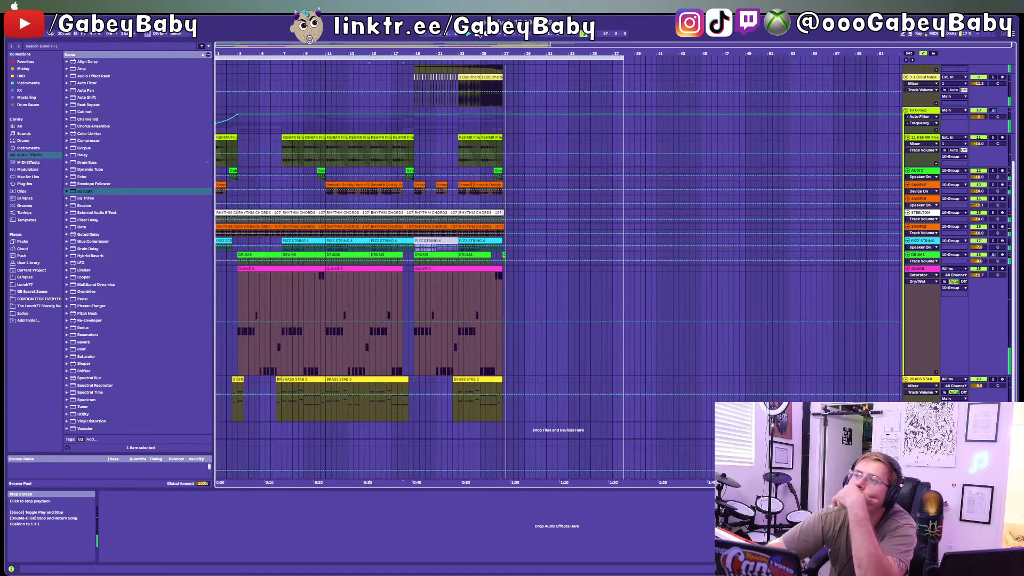
double_click(478, 23)
click(398, 253)
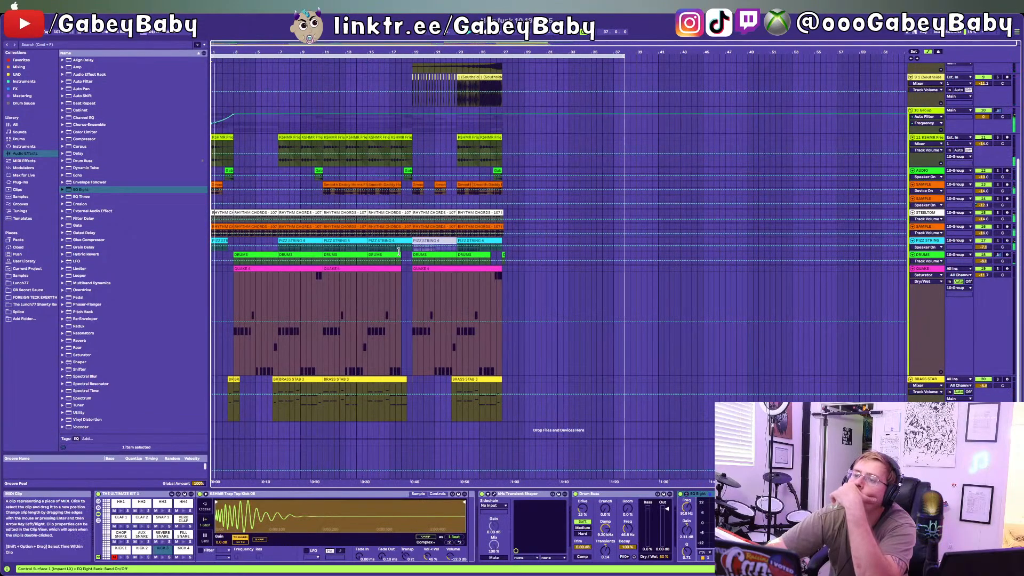
scroll(399, 252, up, 3)
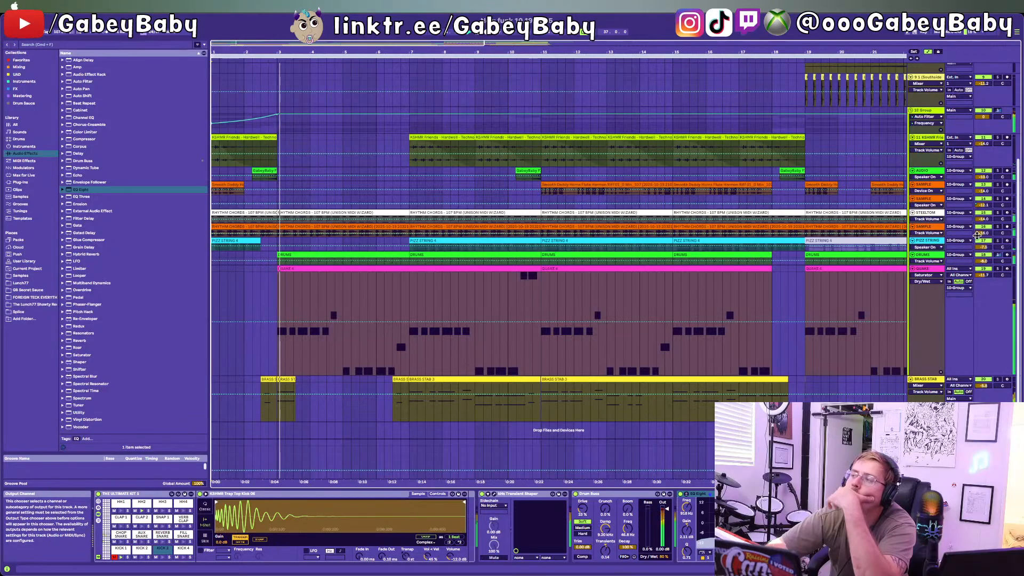
click(1001, 230)
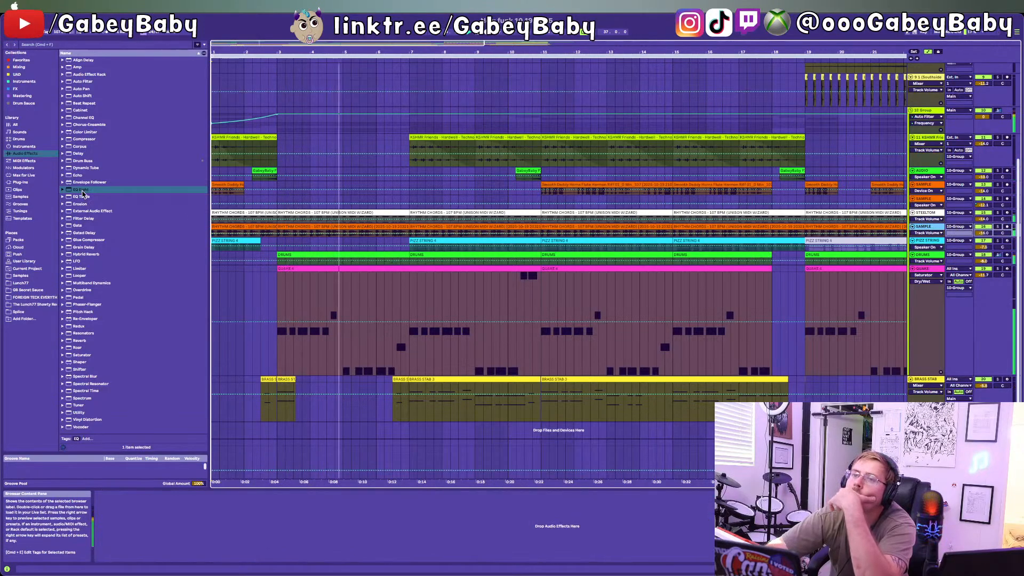
drag(81, 189, 304, 246)
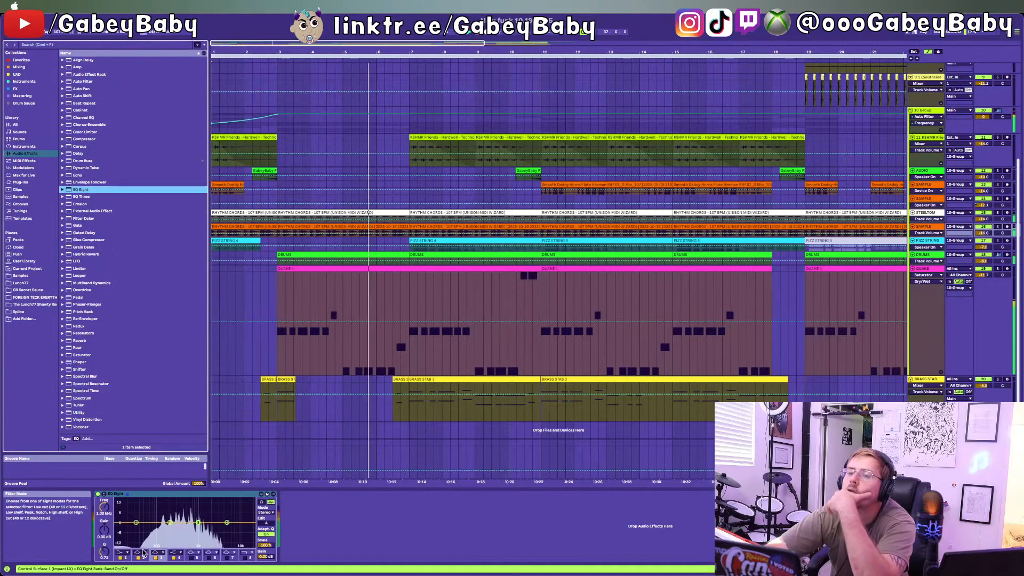
click(122, 552)
click(123, 513)
drag(136, 523, 155, 533)
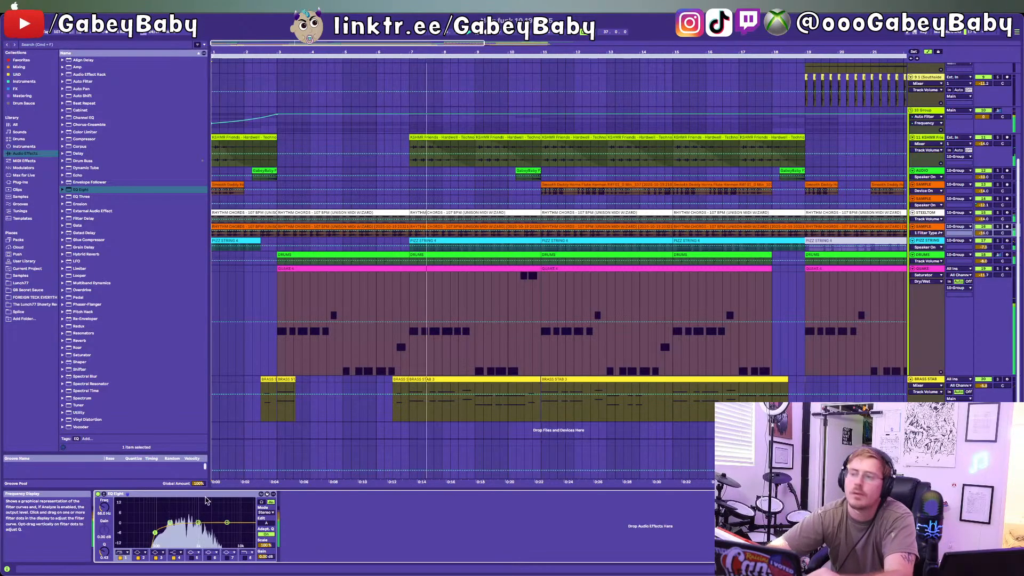
Step: Lower the BRASS STAB volume and add a Reverb after its Utility at 37% Dry/Wet, discarding the trial EQ Eight
drag(983, 385, 983, 388)
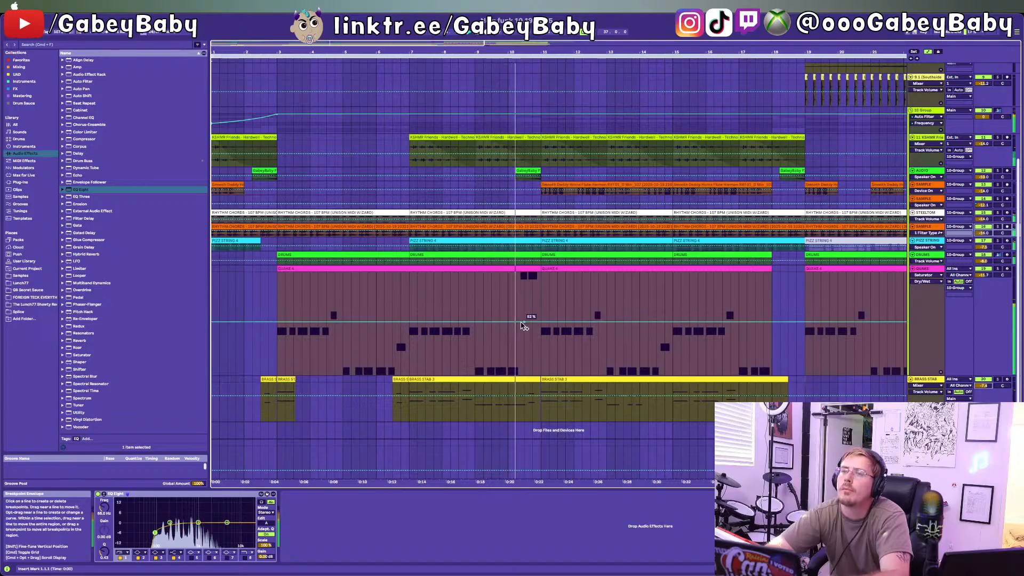
drag(85, 194, 442, 405)
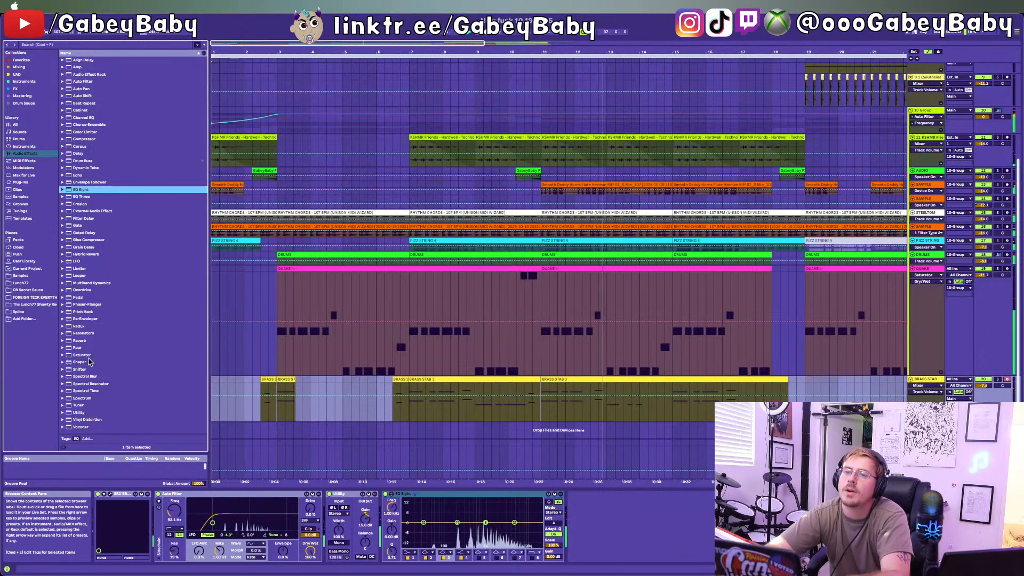
drag(81, 341, 396, 538)
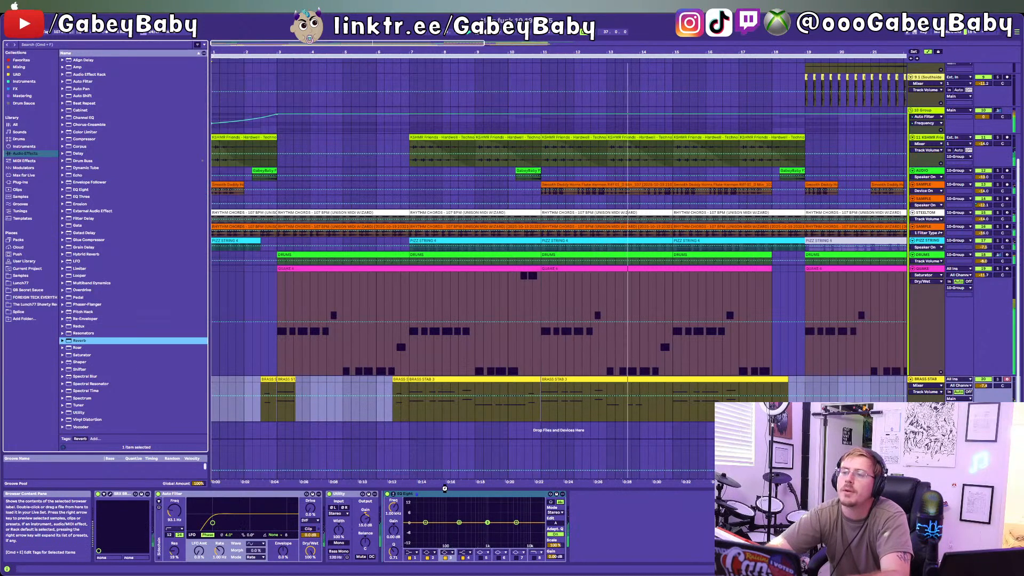
drag(445, 489, 444, 489)
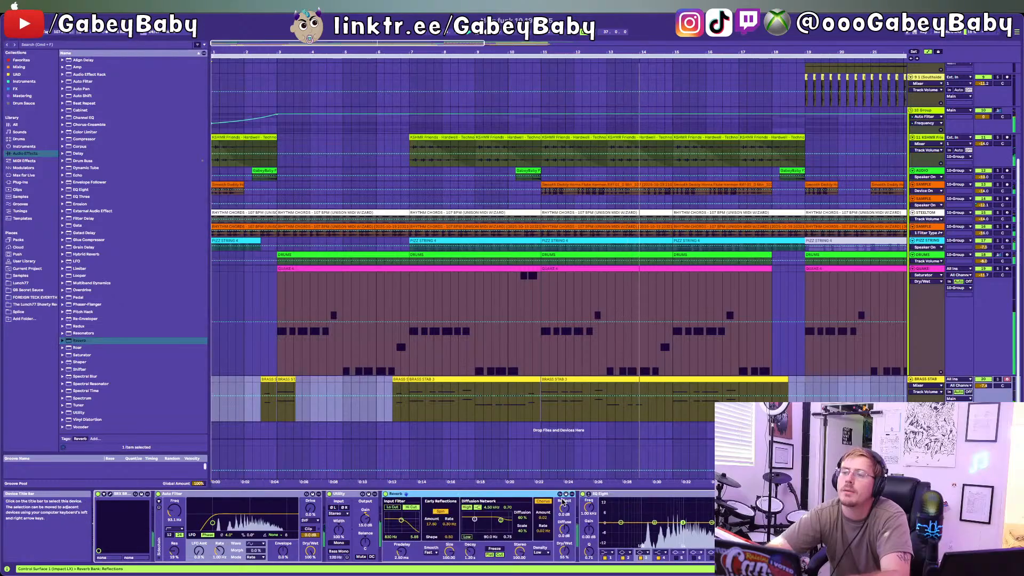
click(618, 497)
key(Delete)
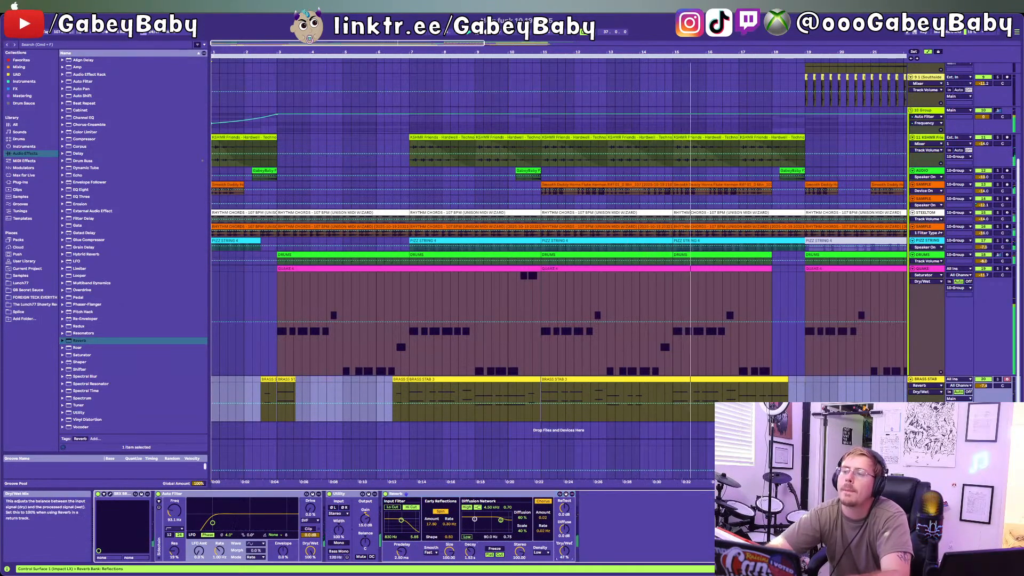
drag(564, 551, 564, 563)
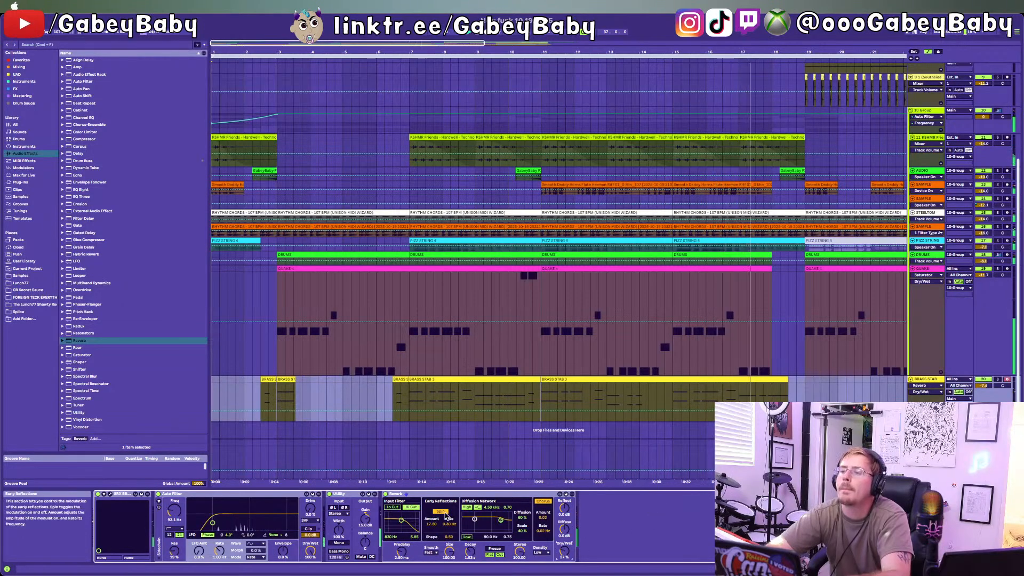
Step: Audition the transition into the break around bars 17 to 19, restarting playback just ahead of it
scroll(776, 357, right, 10)
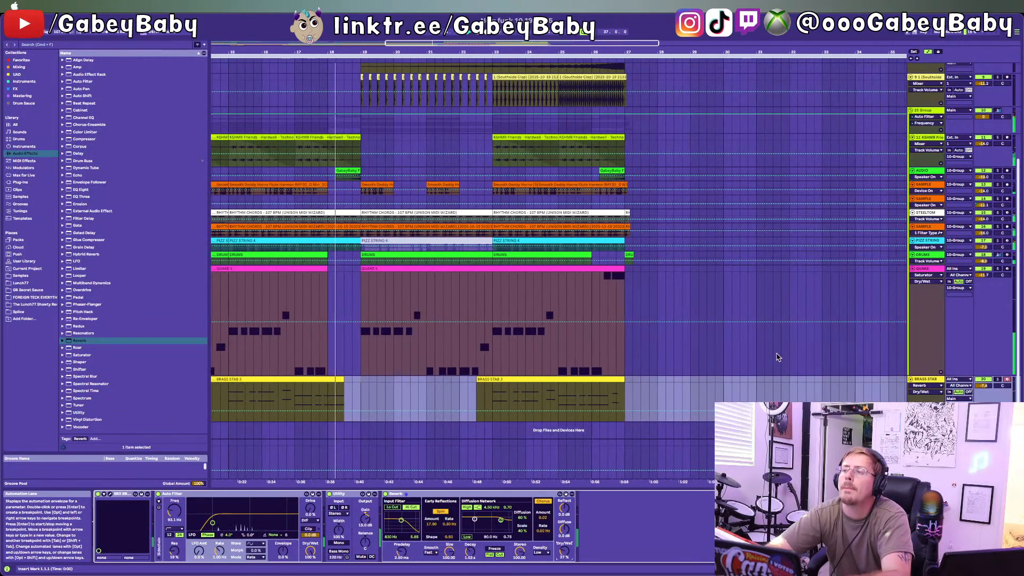
scroll(567, 338, left, 3)
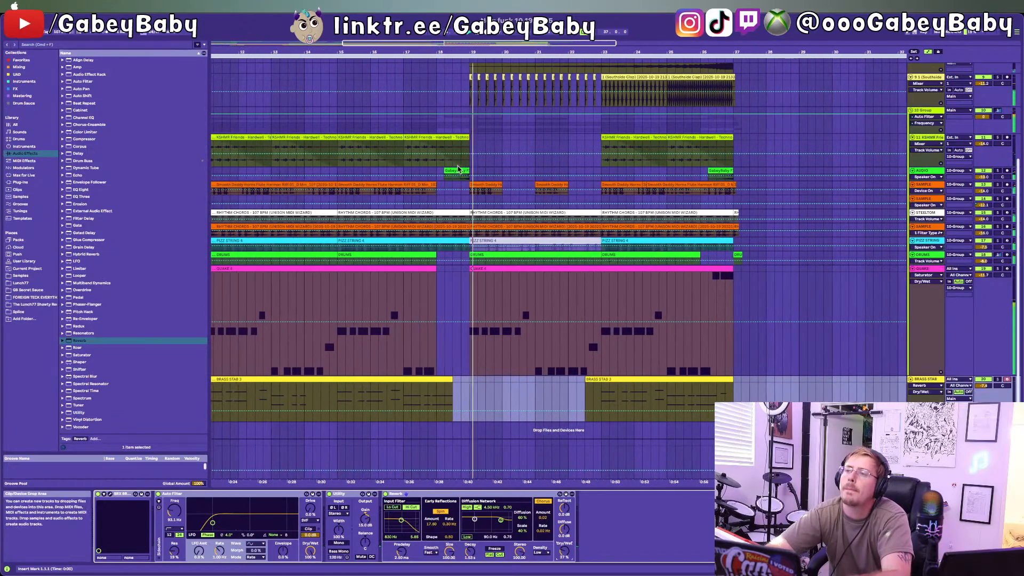
click(439, 189)
click(435, 204)
key(space)
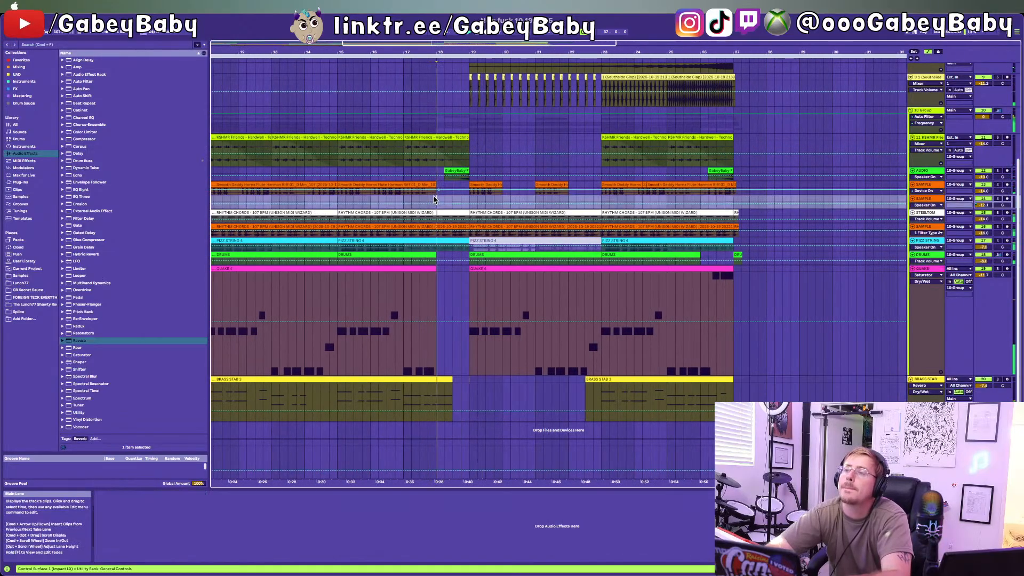
click(438, 190)
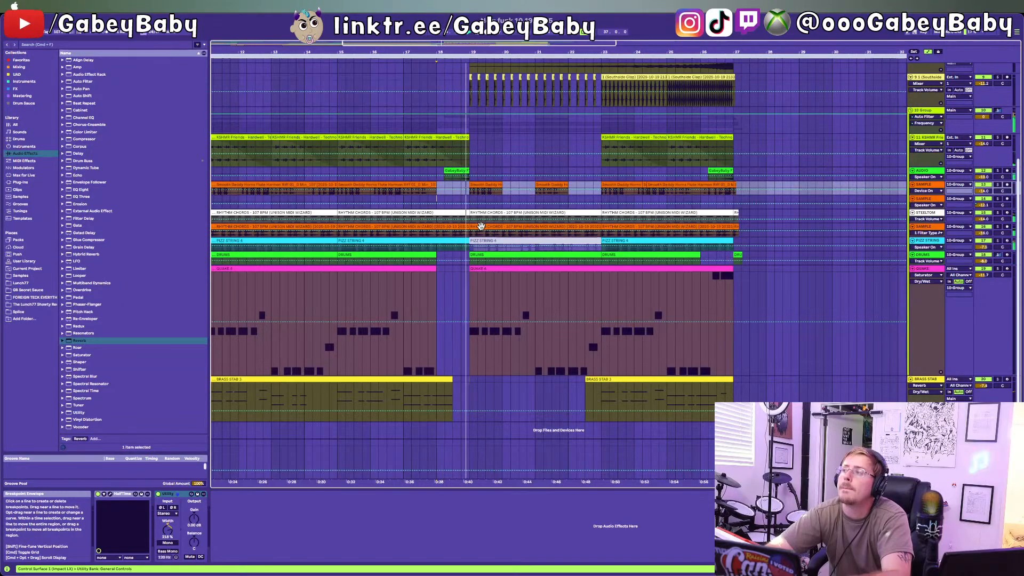
click(463, 239)
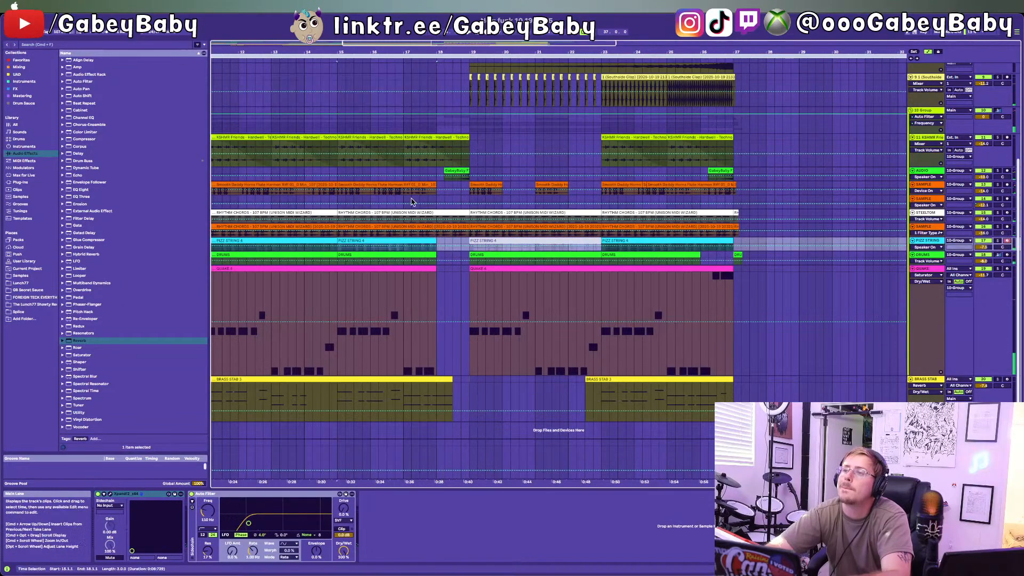
click(395, 173)
key(space)
scroll(393, 175, down, 4)
scroll(483, 262, left, 5)
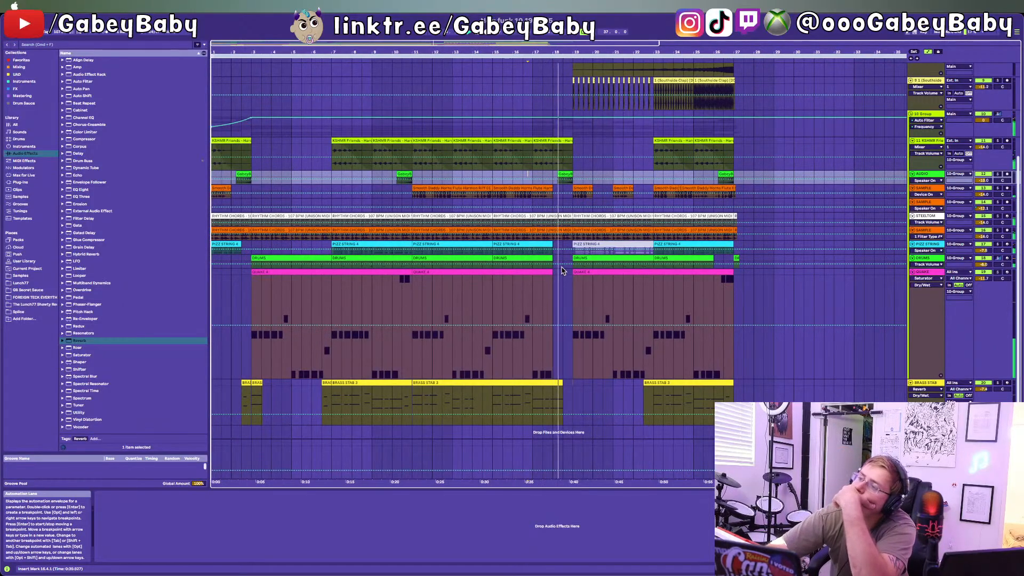
Step: Add a Drum Buss to Southside track 9 with 37% Drive, raised Crunch and Transients, reduced Damp and 34% Dry/Wet, checking it from bar 19
scroll(586, 300, right, 5)
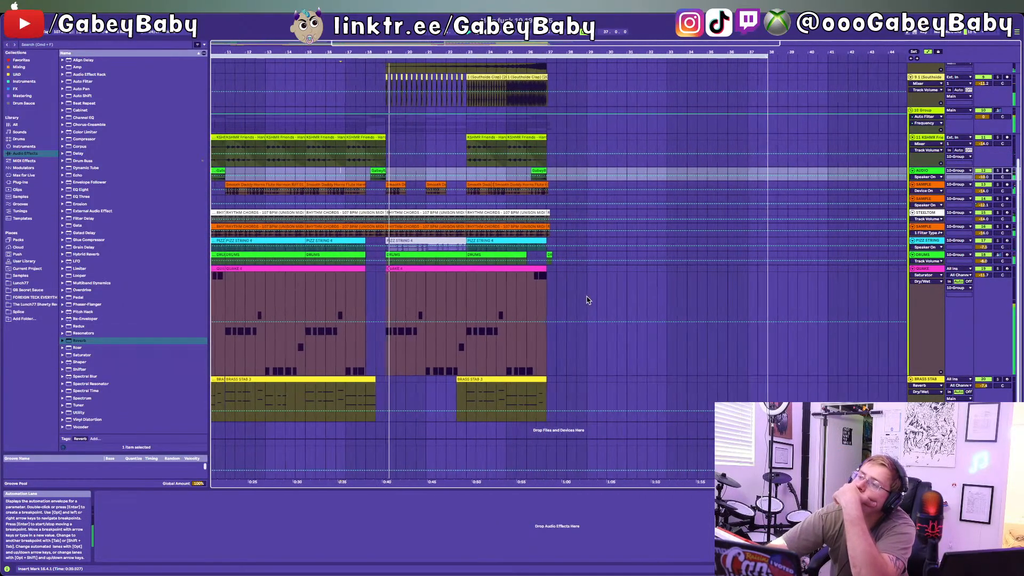
scroll(498, 299, up, 4)
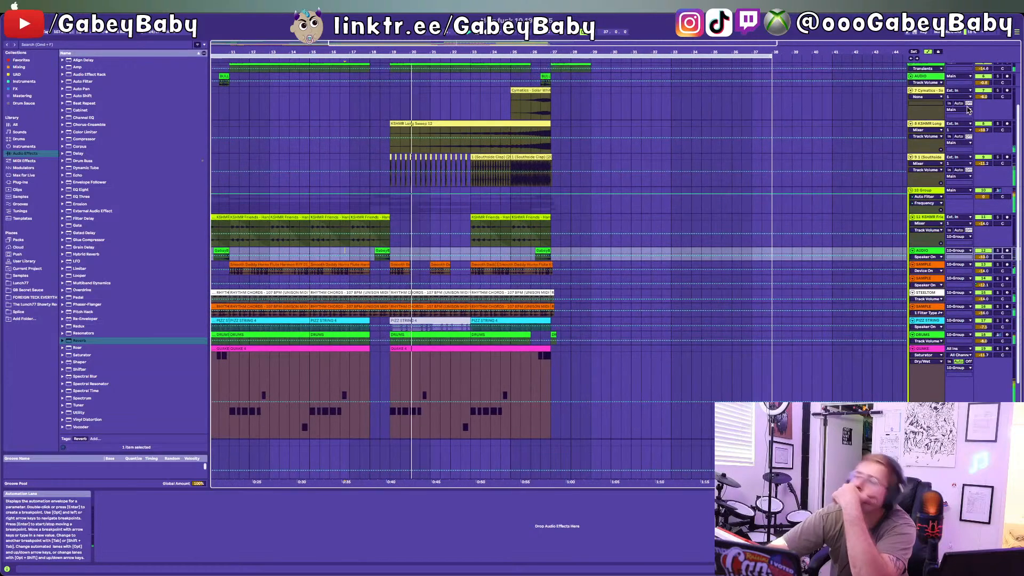
click(999, 157)
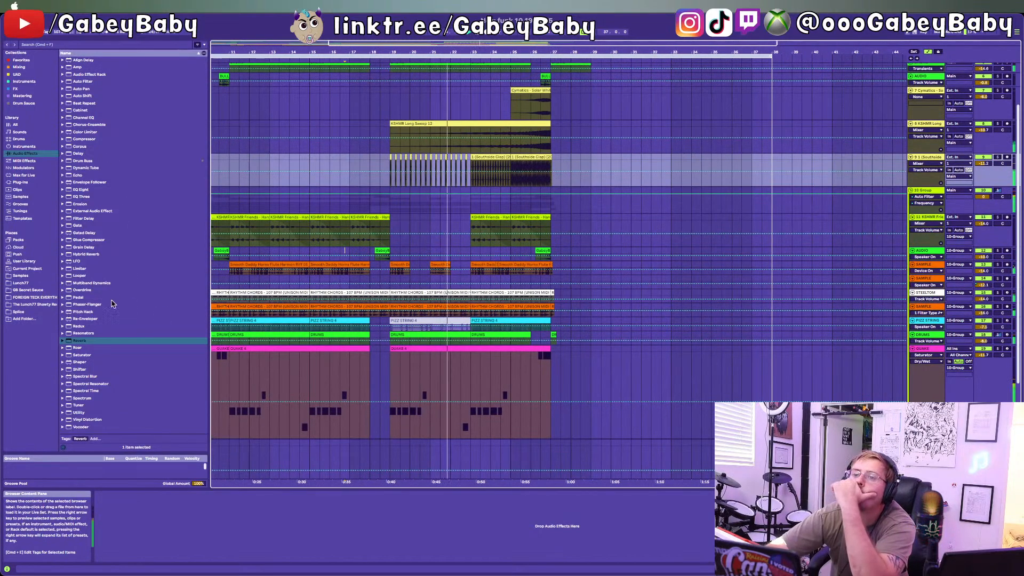
double_click(83, 161)
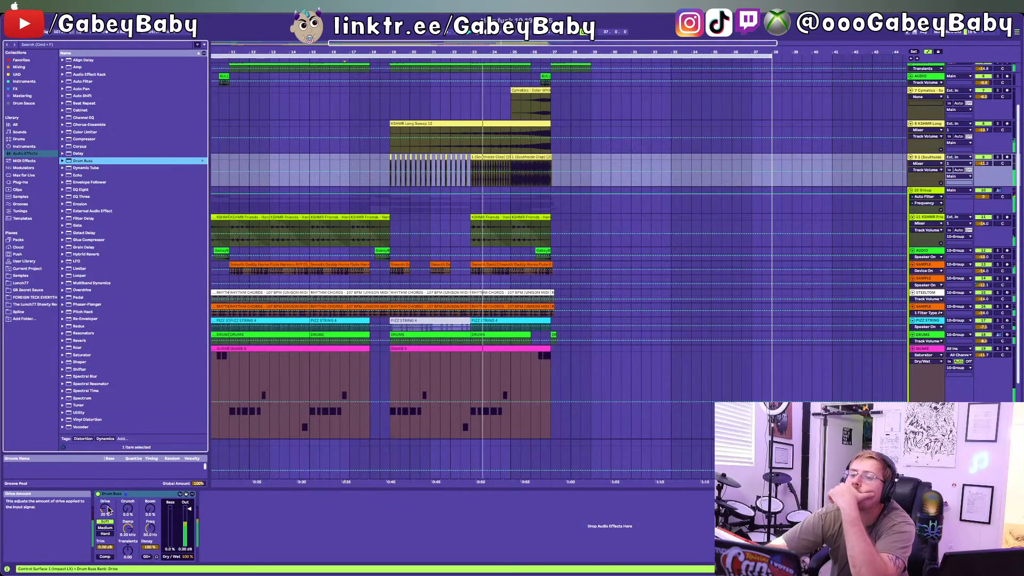
drag(108, 509, 128, 482)
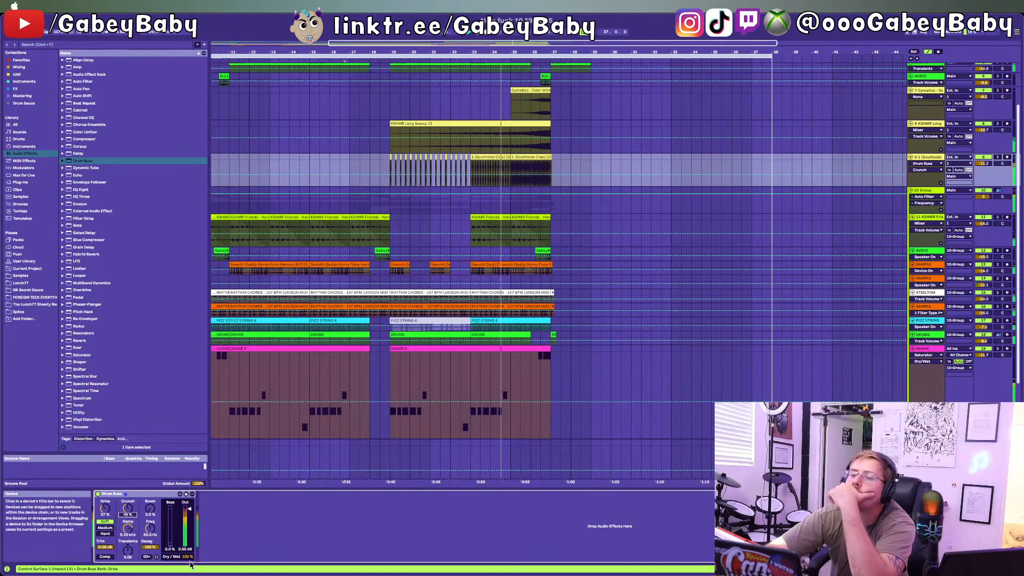
drag(188, 556, 187, 575)
drag(128, 551, 128, 537)
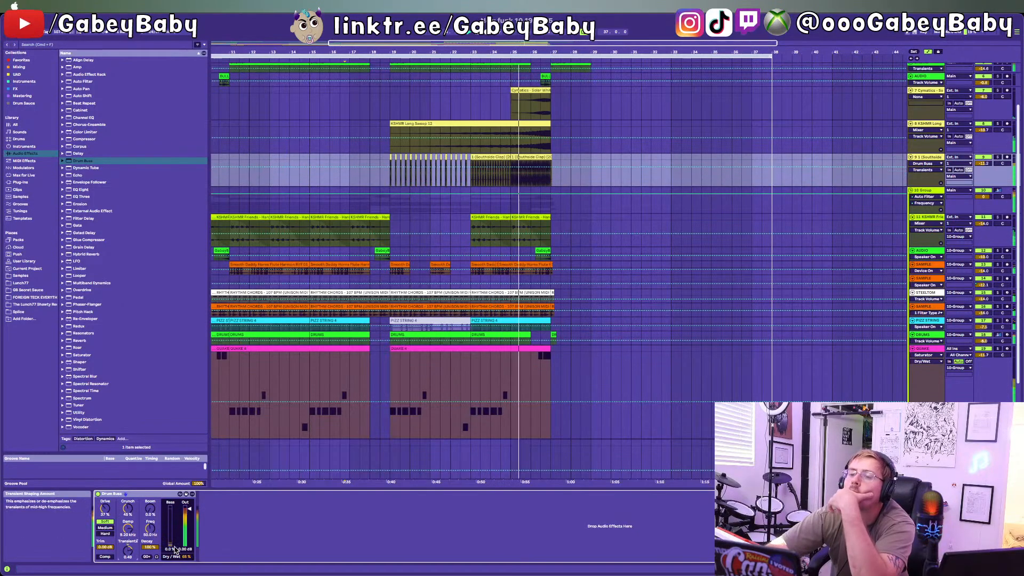
drag(185, 556, 185, 572)
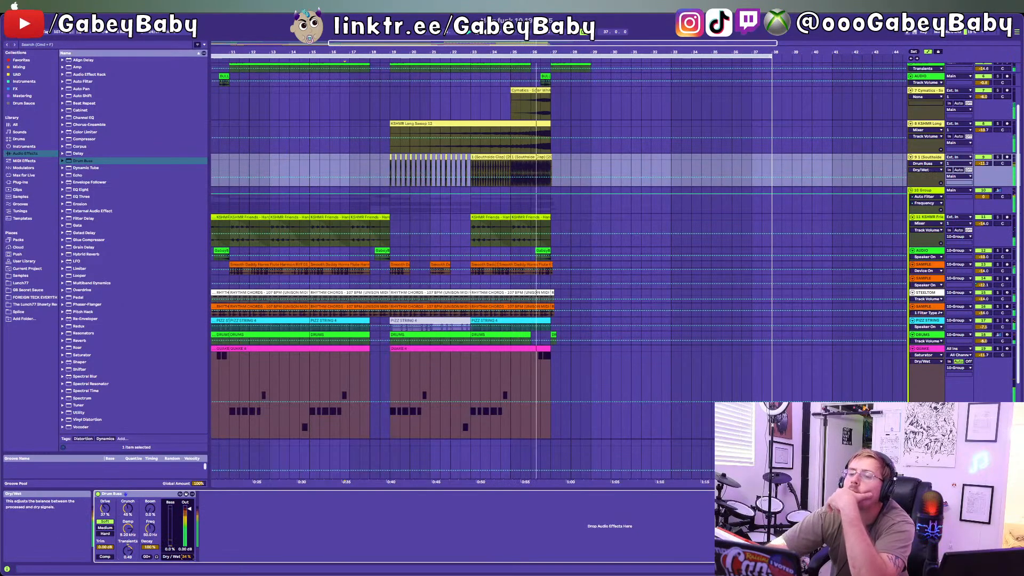
drag(129, 535, 130, 543)
click(106, 510)
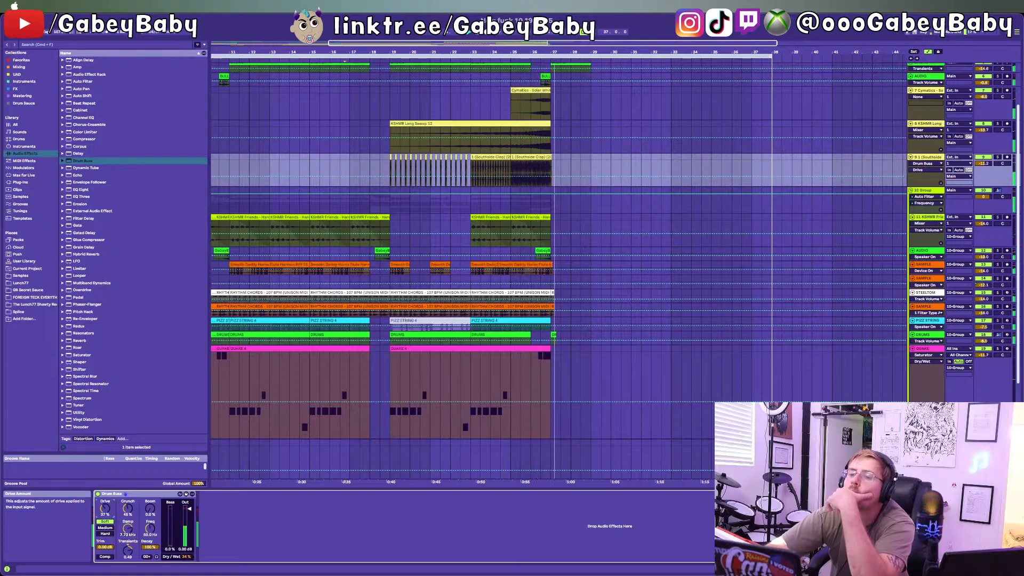
click(389, 159)
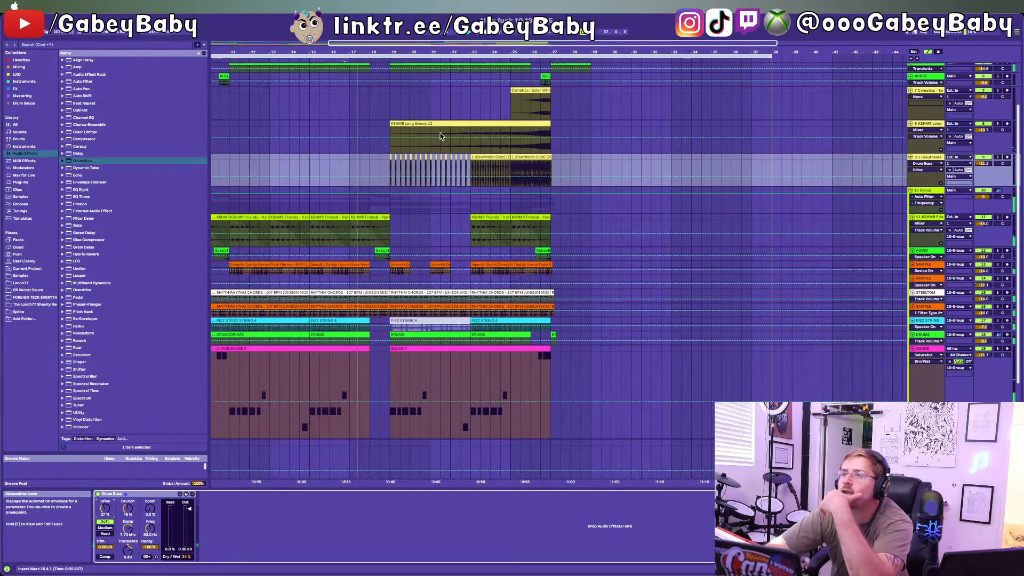
click(97, 495)
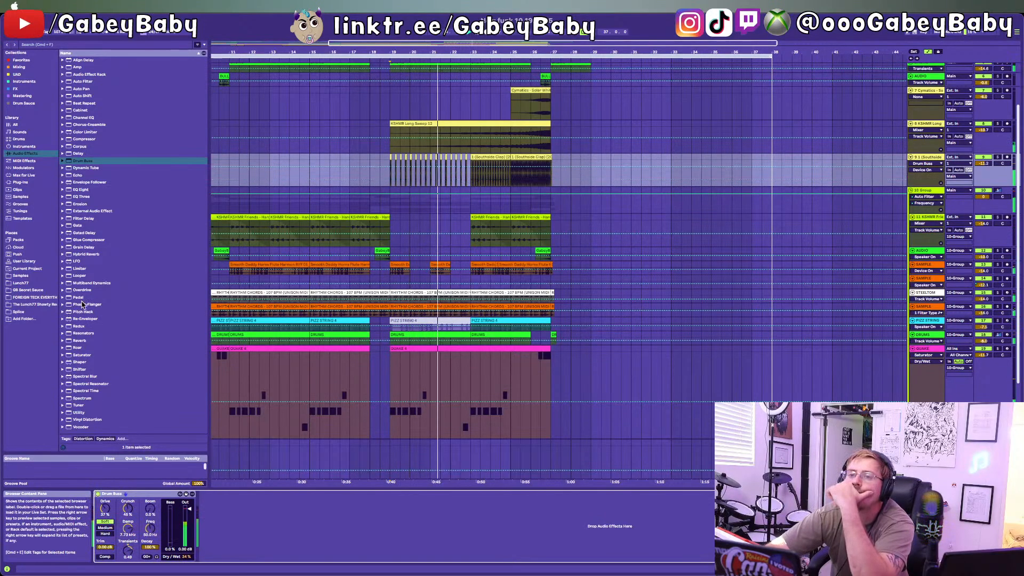
Step: Add a Reverb after the Drum Buss on Southside track 9, raise its input filter frequency and set about 1.2 s Decay with low Dry/Wet
click(82, 339)
key(Return)
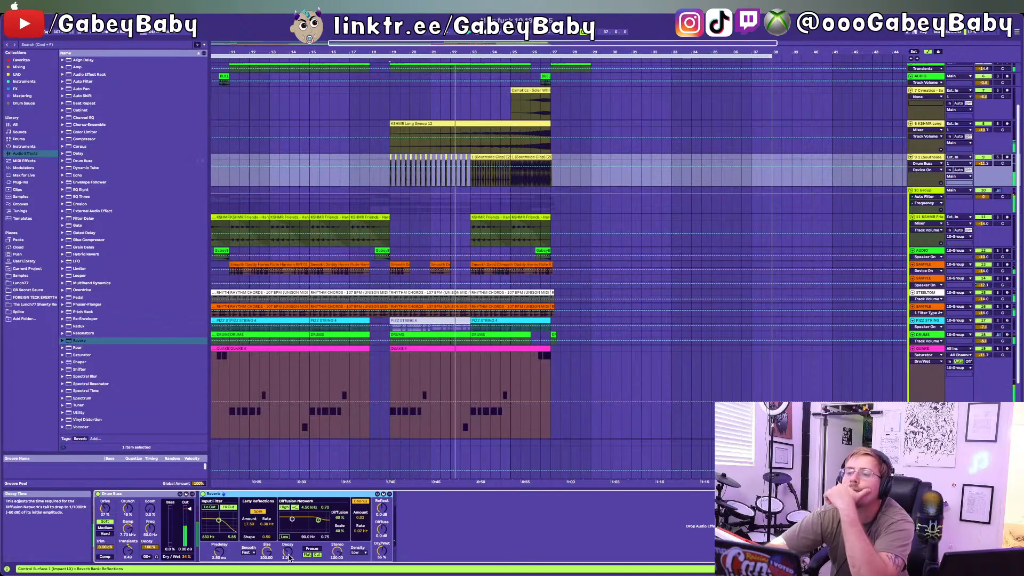
drag(220, 519, 225, 520)
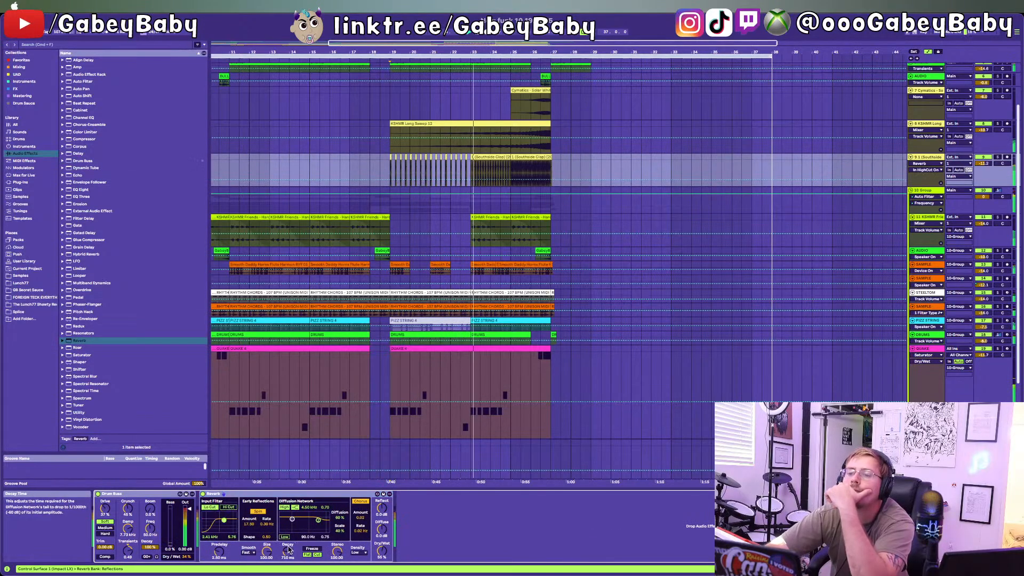
drag(287, 551, 287, 556)
drag(384, 551, 384, 573)
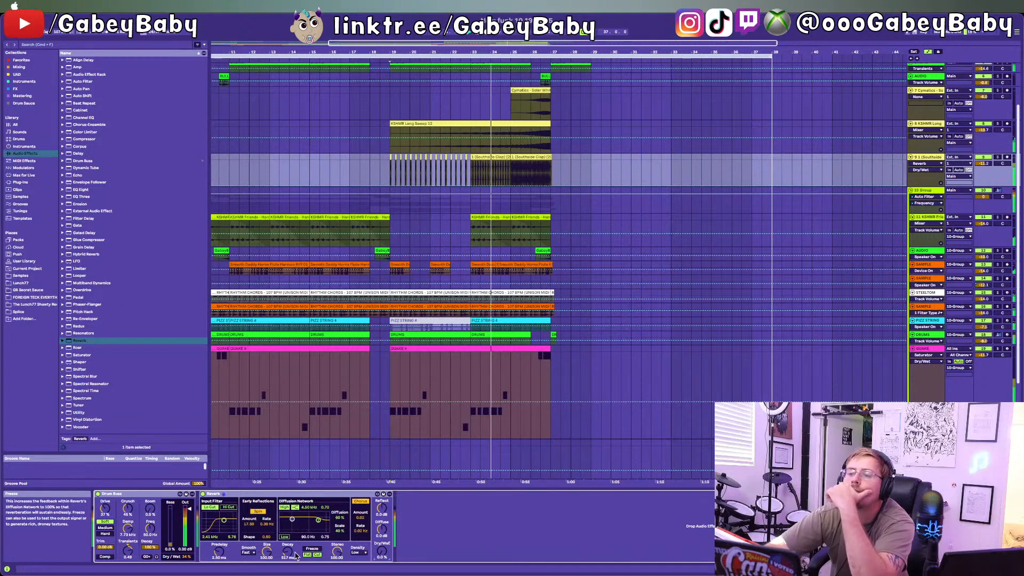
drag(287, 552, 287, 538)
drag(382, 552, 382, 544)
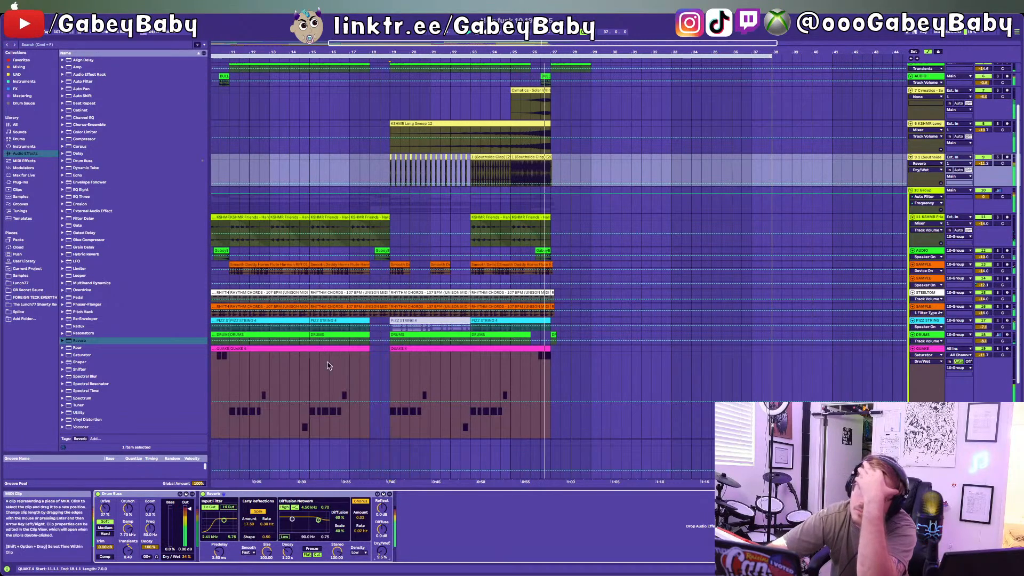
Step: Replay from bar 19 and raise the Drum Buss Transients on Southside track 9 further
click(389, 162)
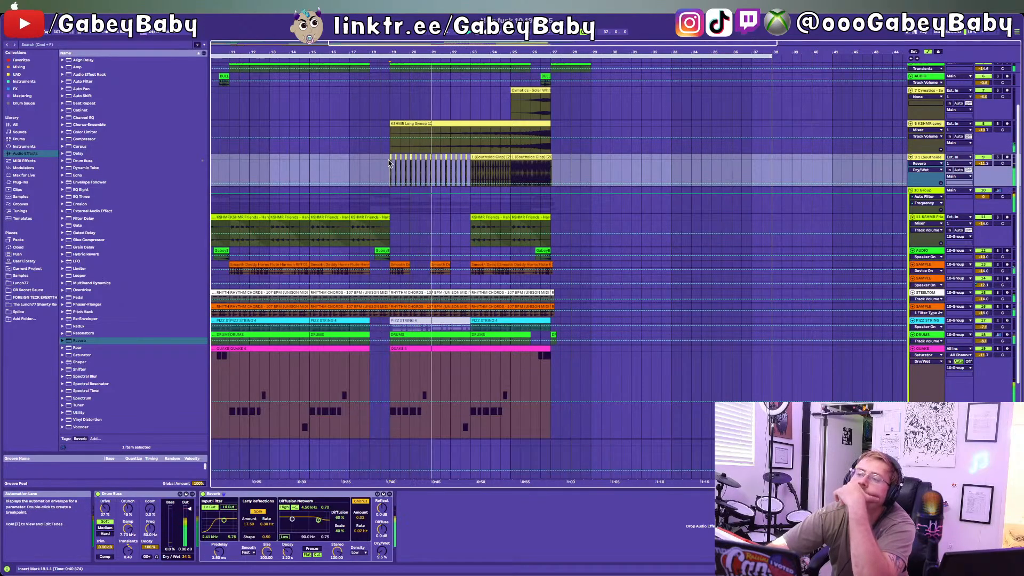
drag(128, 550, 128, 539)
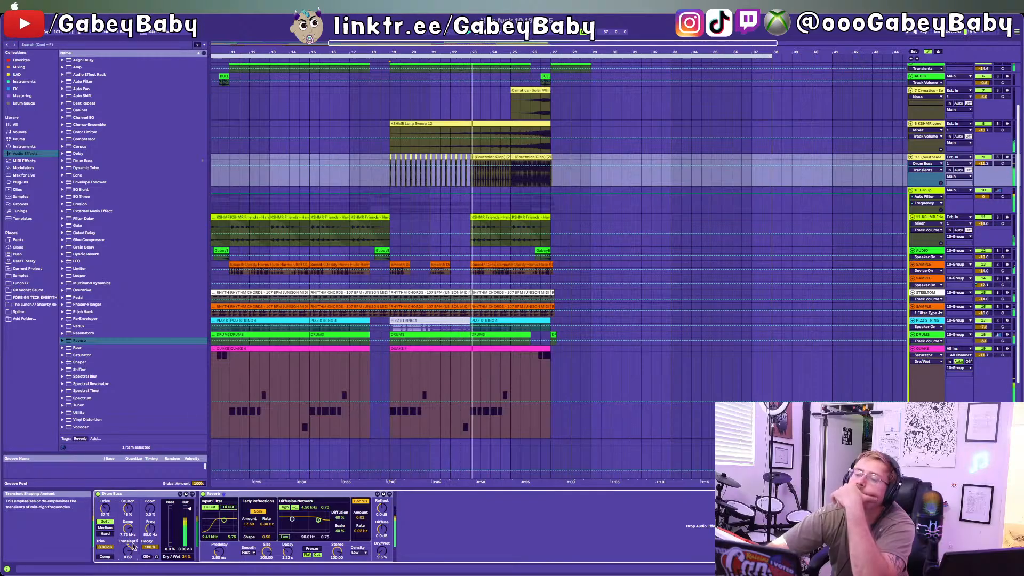
click(983, 164)
scroll(899, 322, down, 5)
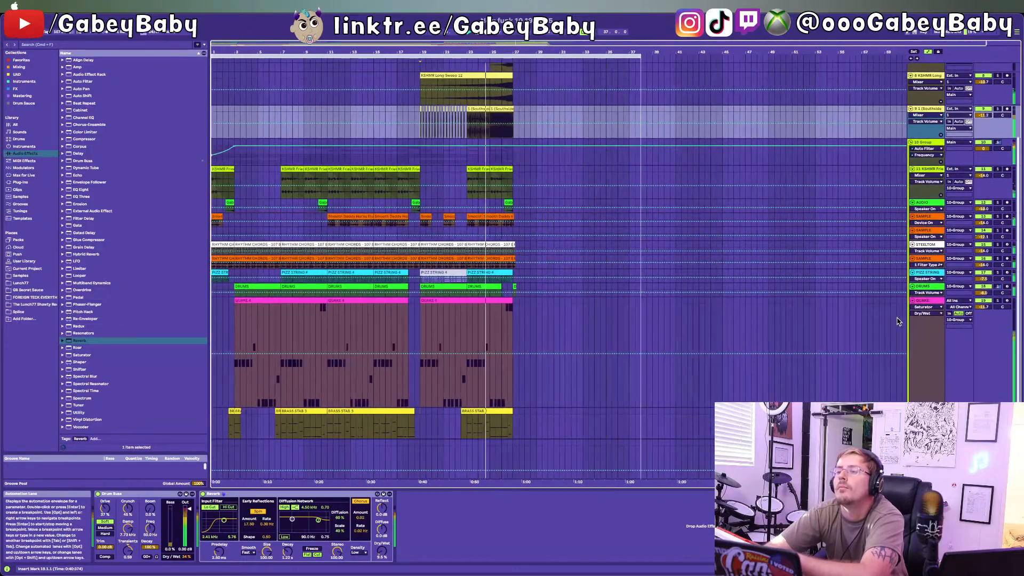
Step: Raise the volume of pink track 19 slightly and open the Ozone 10 plug-in on the Main track
drag(982, 296, 982, 295)
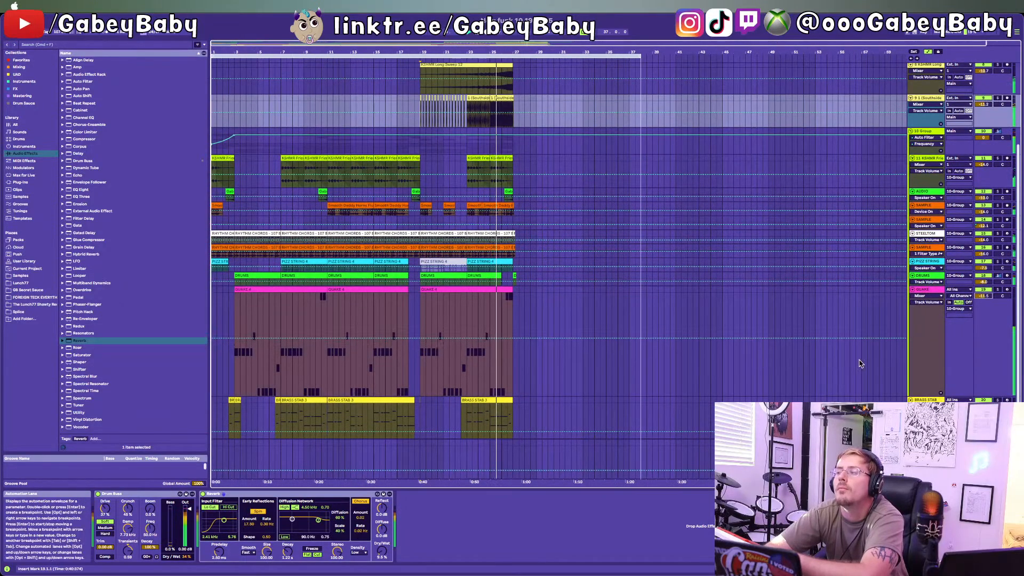
click(926, 443)
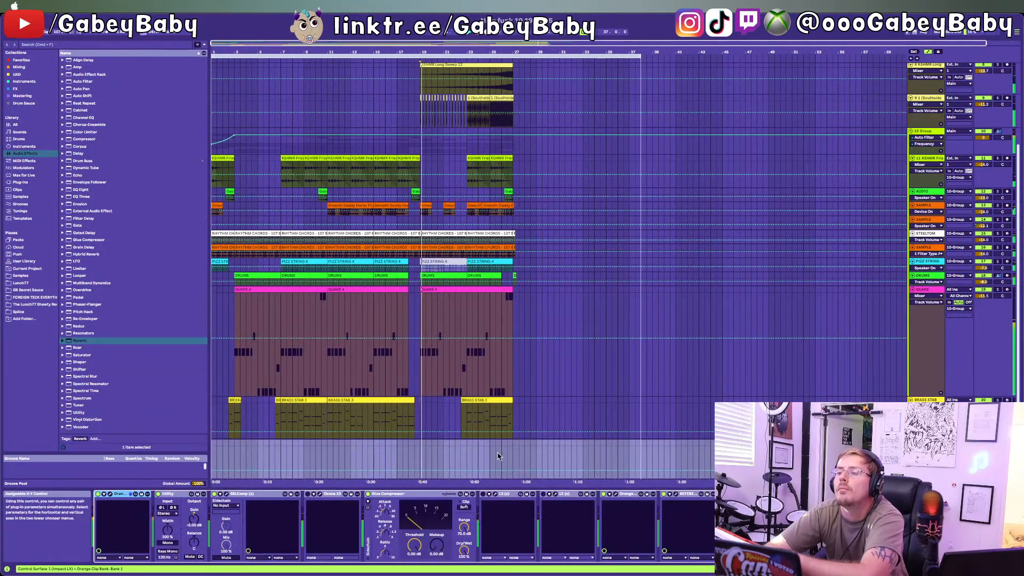
click(314, 494)
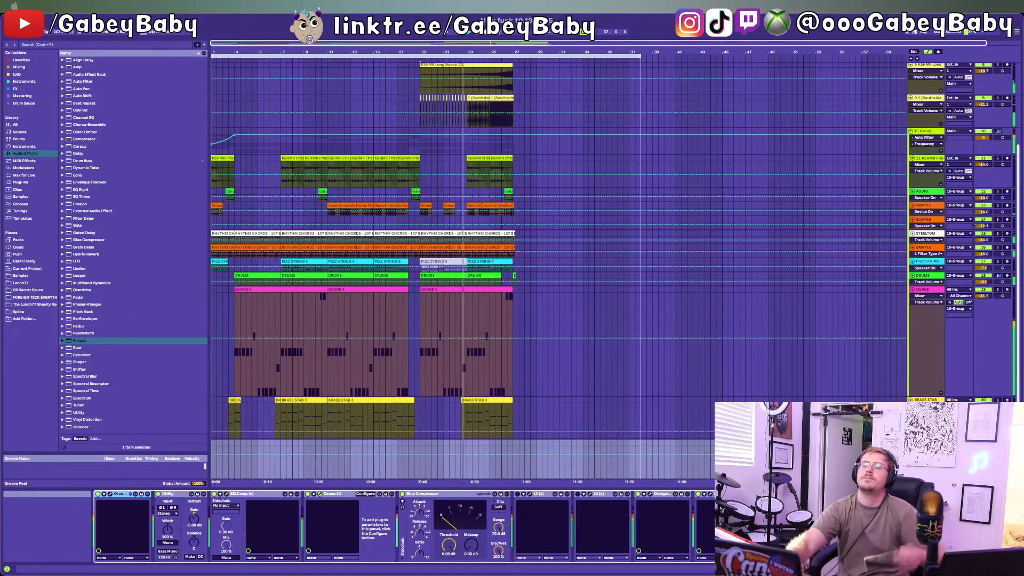
drag(741, 303, 686, 205)
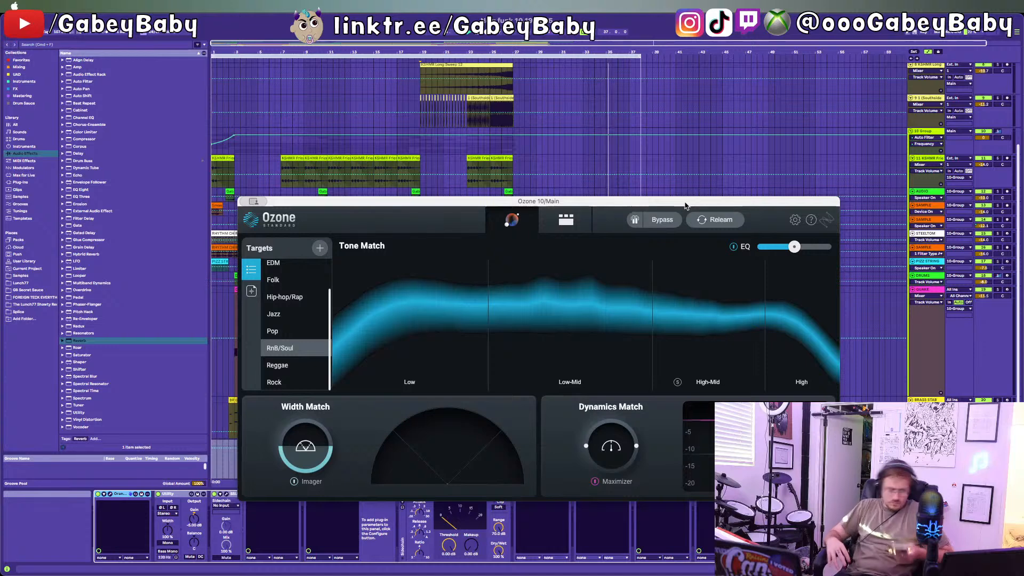
Step: Play from the song start and set the Ozone Maximizer to a -5.0 dB threshold and a -1.5 dB ceiling
key(Home)
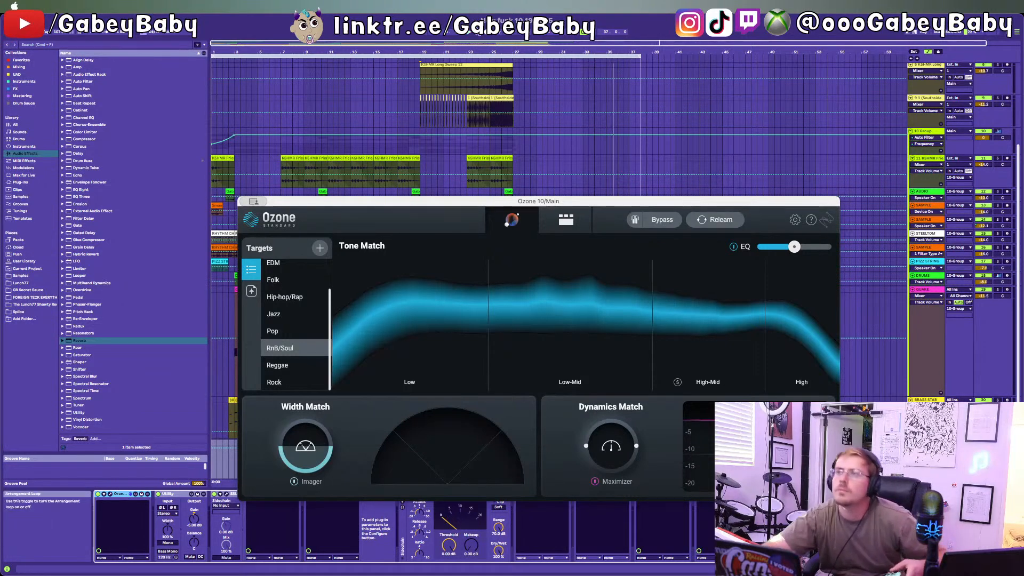
key(space)
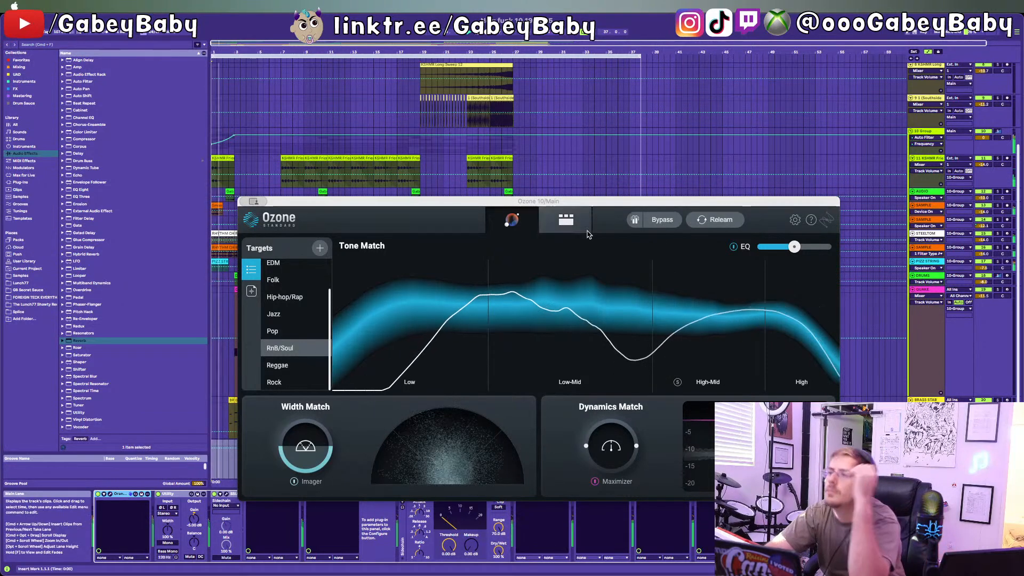
click(568, 222)
click(506, 257)
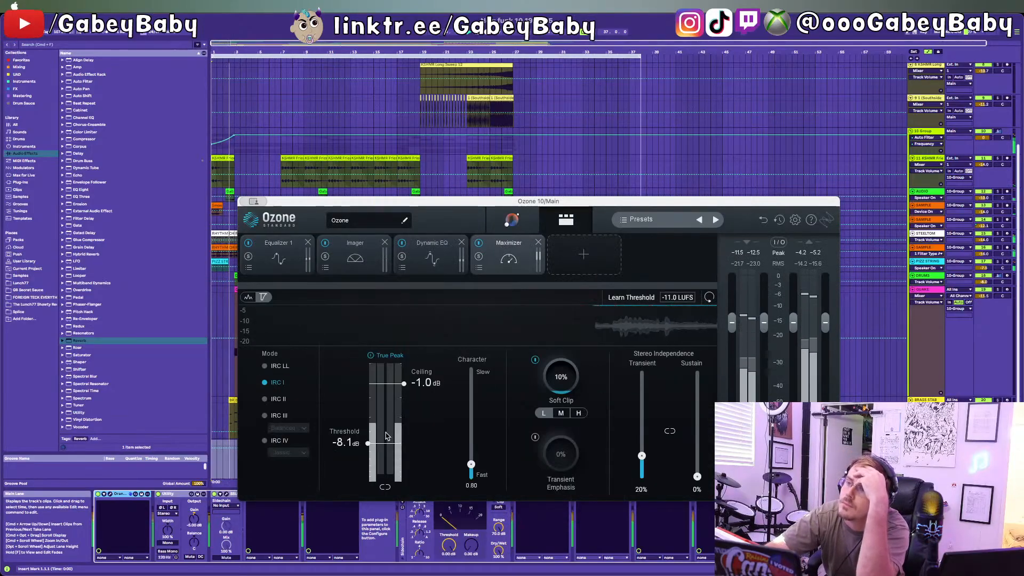
drag(386, 443, 386, 425)
drag(404, 384, 404, 391)
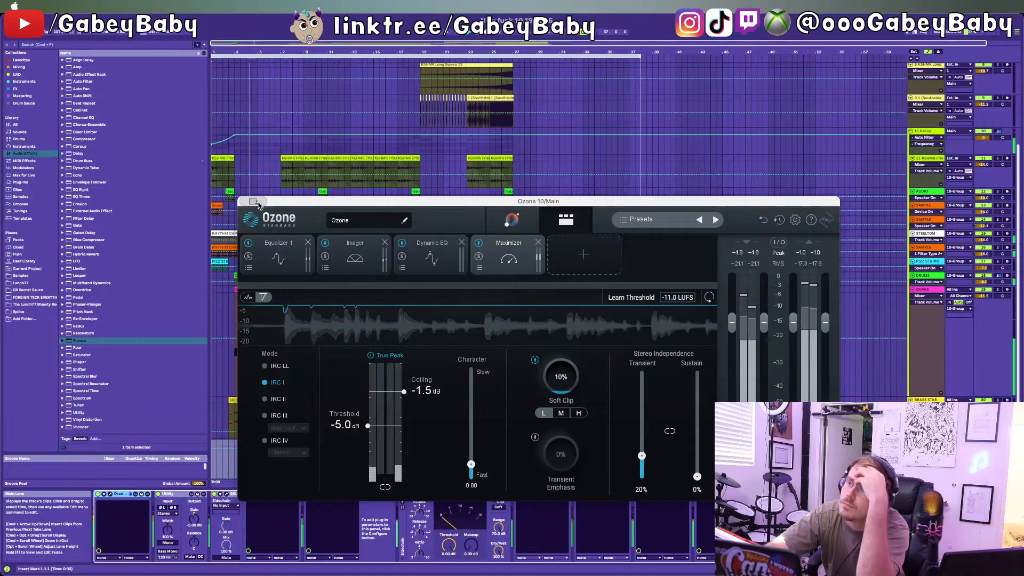
click(342, 300)
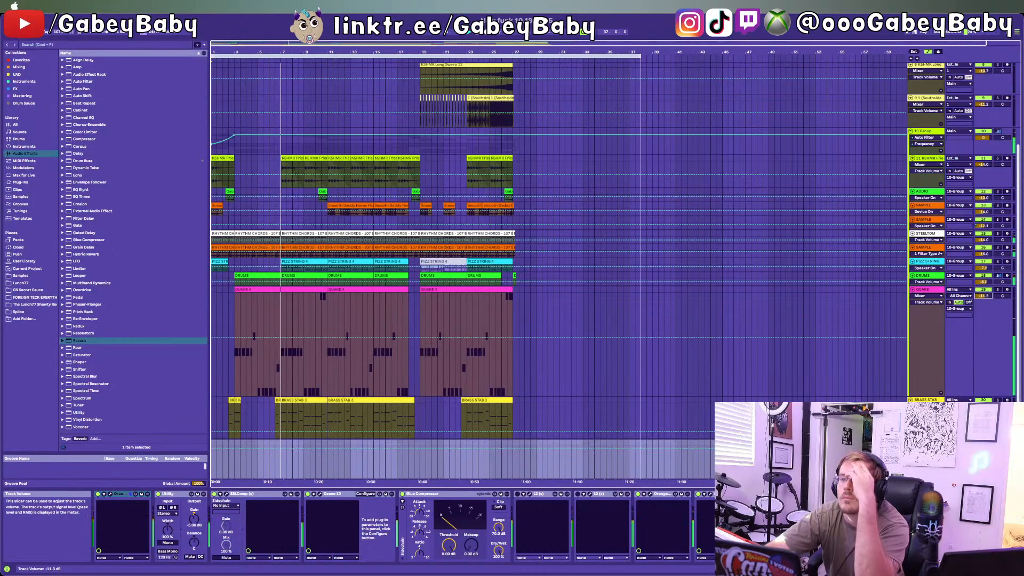
Step: Check the mix with the WLM loudness meter on Main while lowering Southside track 9's volume to about -12.6 dB
click(517, 494)
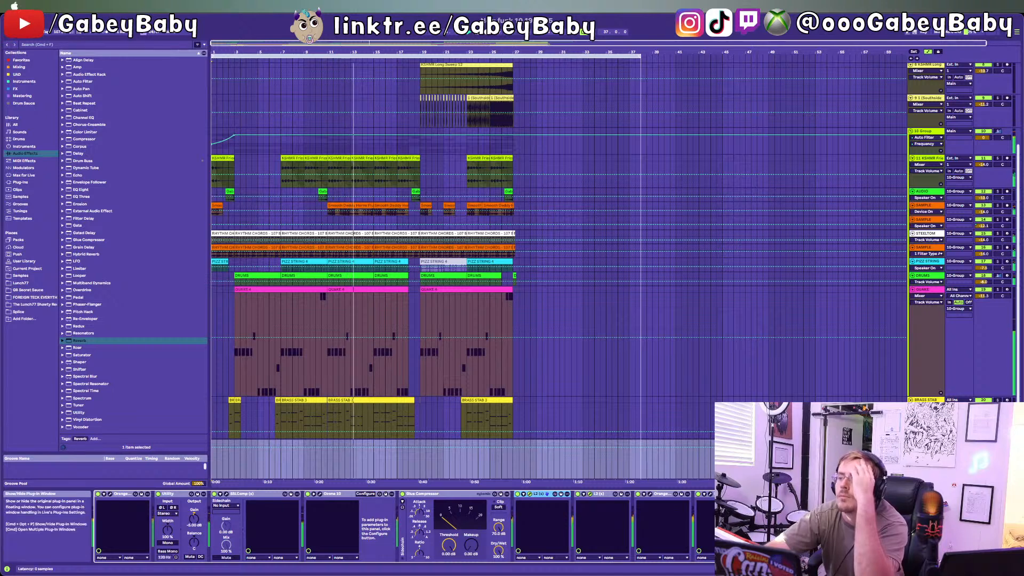
drag(373, 574, 666, 239)
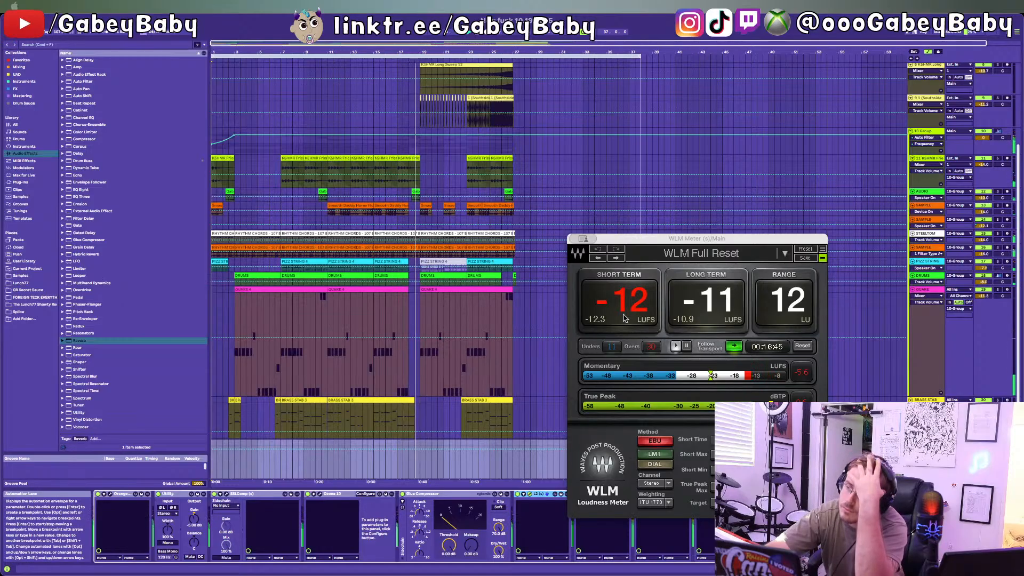
scroll(548, 365, down, 2)
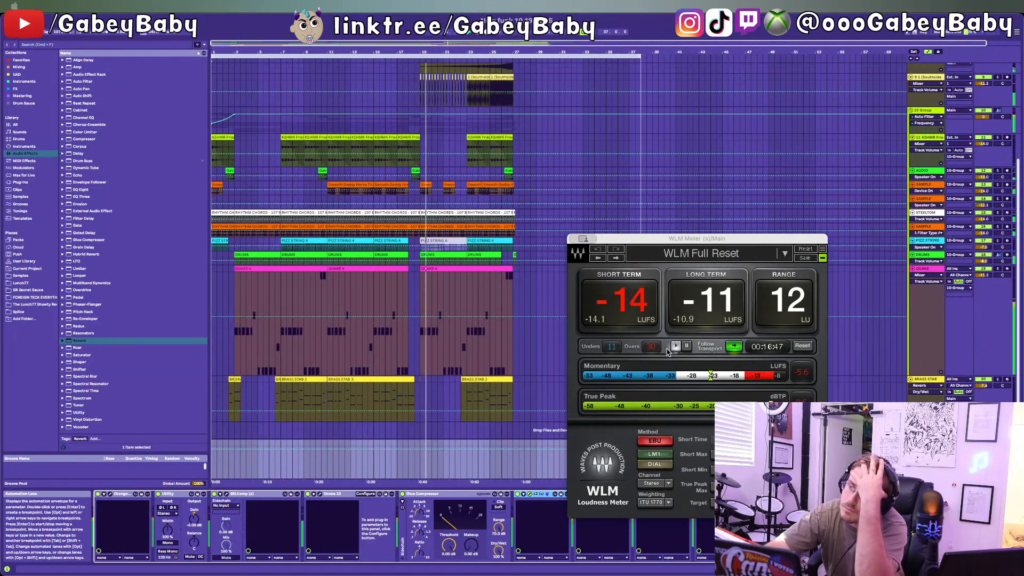
scroll(984, 224, up, 10)
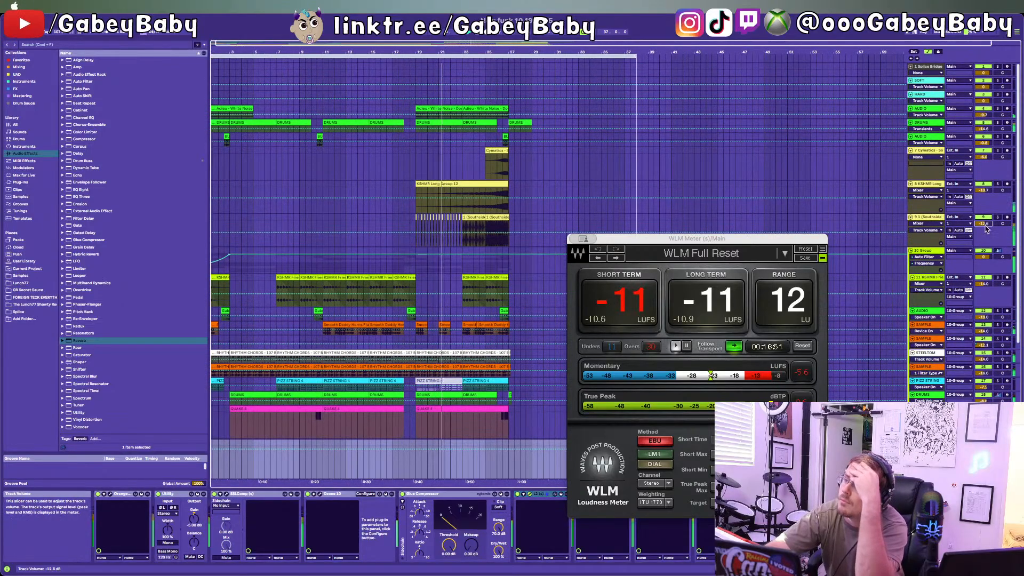
scroll(912, 221, down, 3)
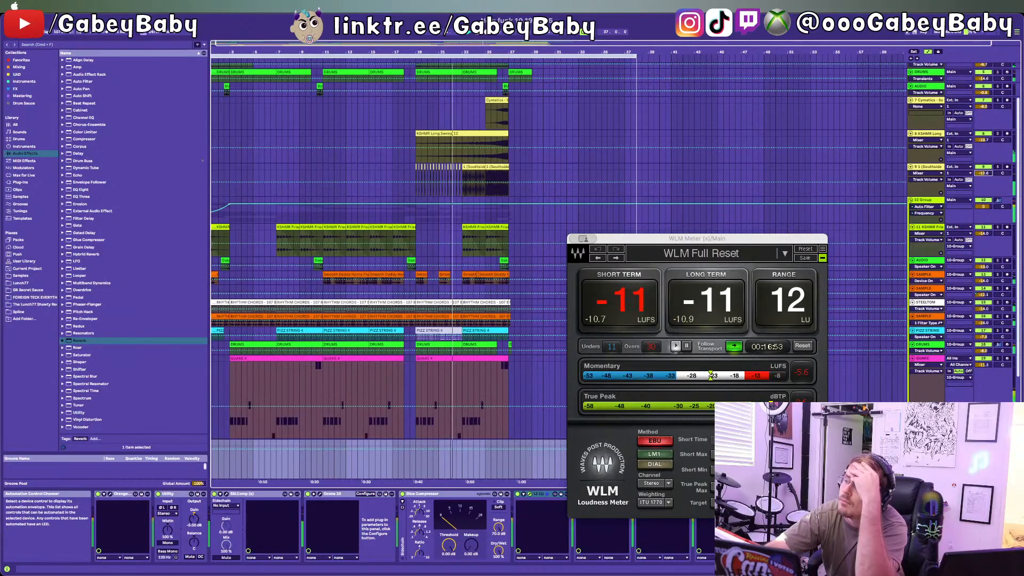
drag(694, 239, 685, 100)
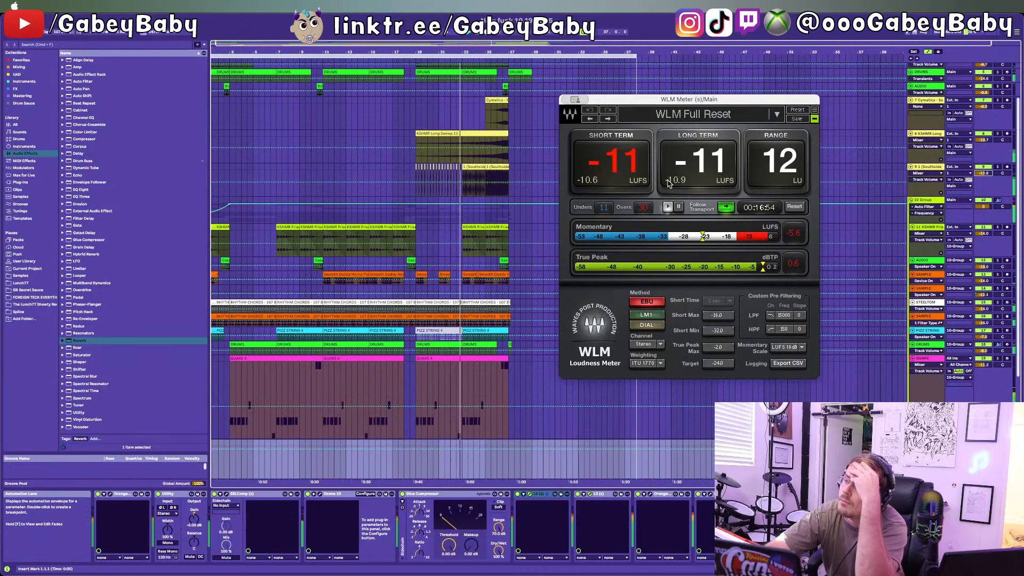
Step: Set Orange Clip on the Main track to +1.1 dB input and an Orange value of -9.1
click(650, 495)
drag(370, 207, 368, 216)
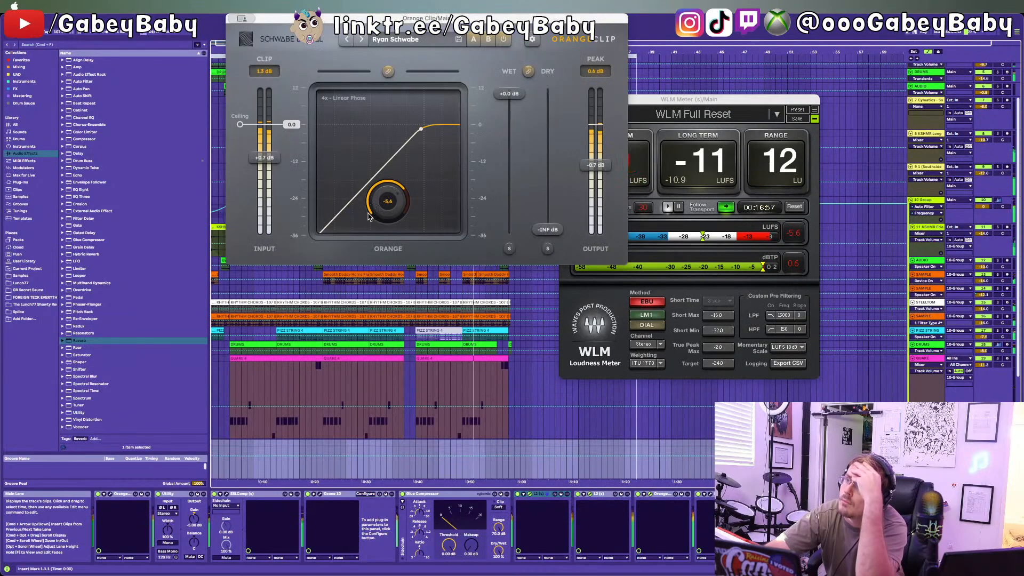
drag(259, 155, 259, 152)
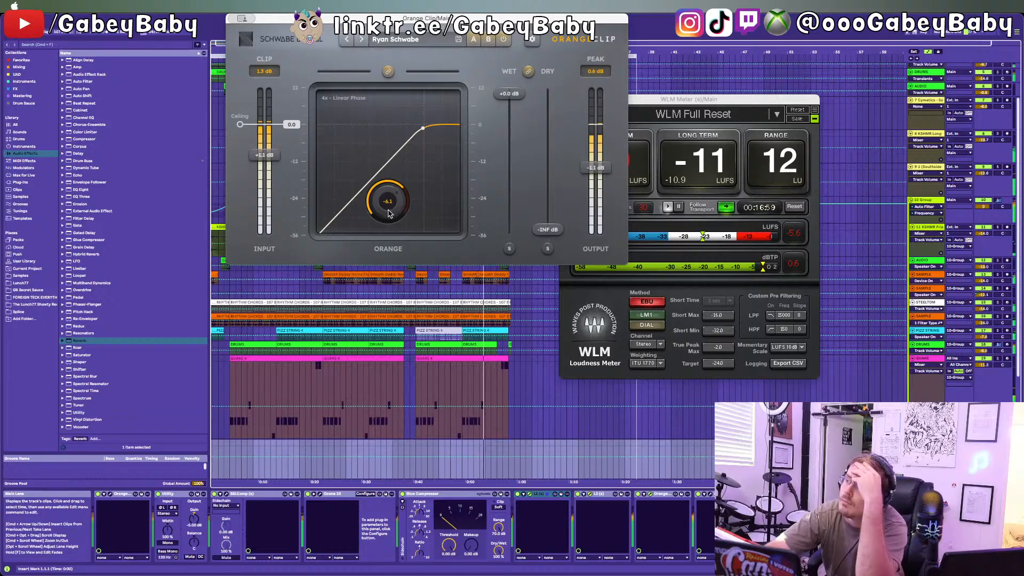
drag(390, 206, 391, 221)
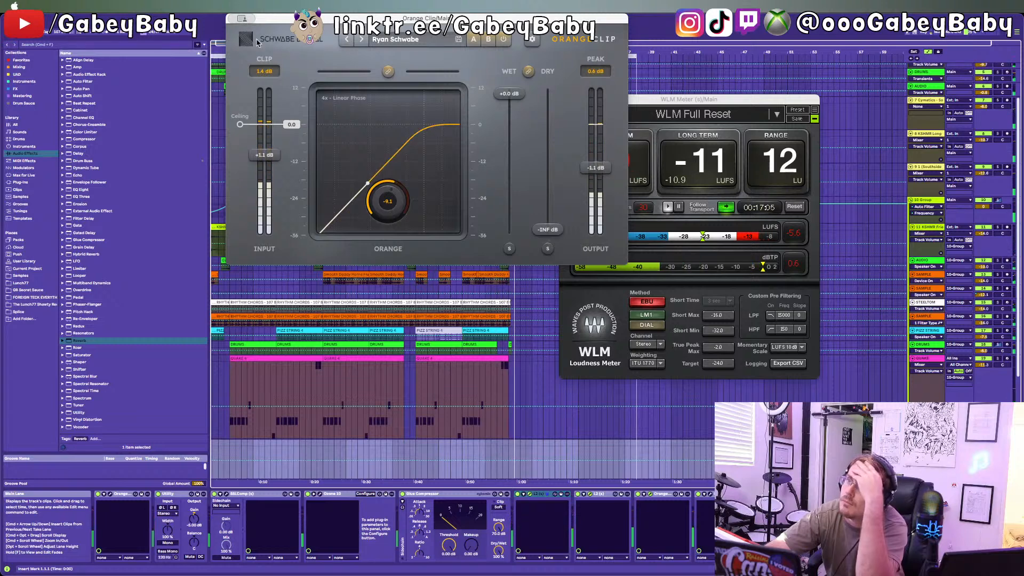
click(234, 19)
Step: Review the end of the arrangement around bars 25 to 27
click(505, 394)
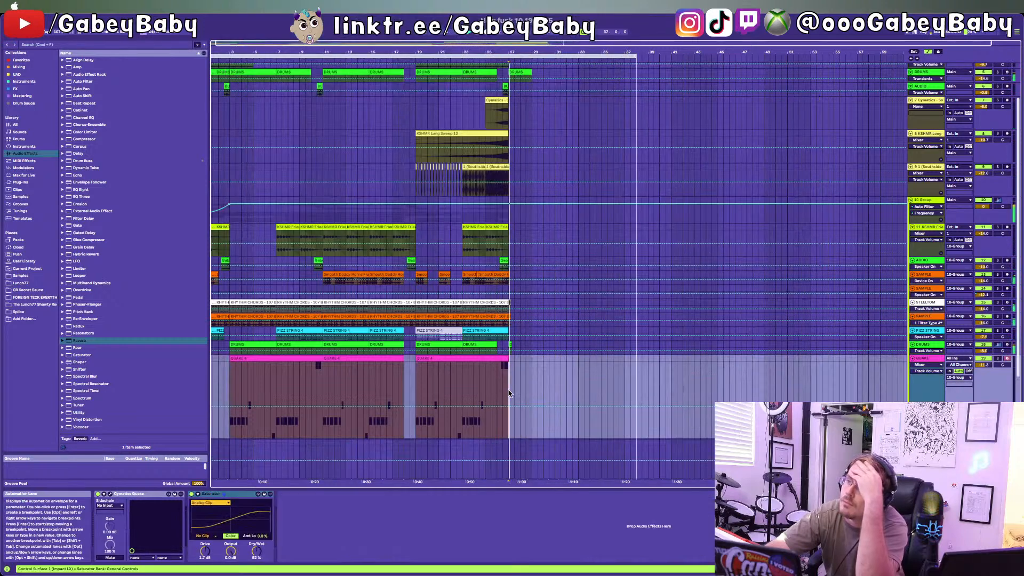
scroll(504, 393, up, 3)
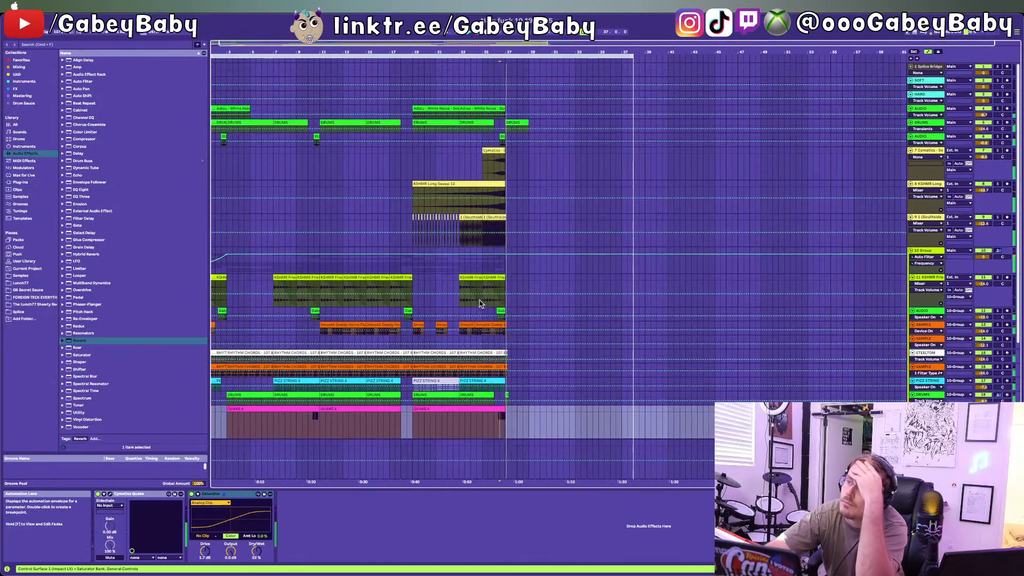
click(459, 280)
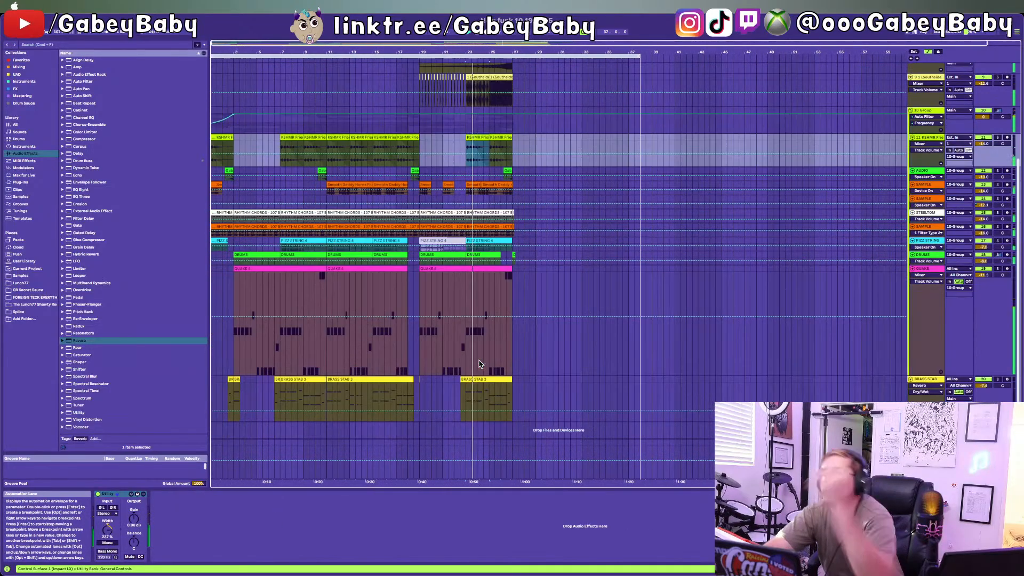
Step: Duplicate the last BRASS STAB clip to bar 27 and trim the copy to about two bars
scroll(480, 346, down, 8)
click(486, 380)
key(super+d)
scroll(521, 394, up, 5)
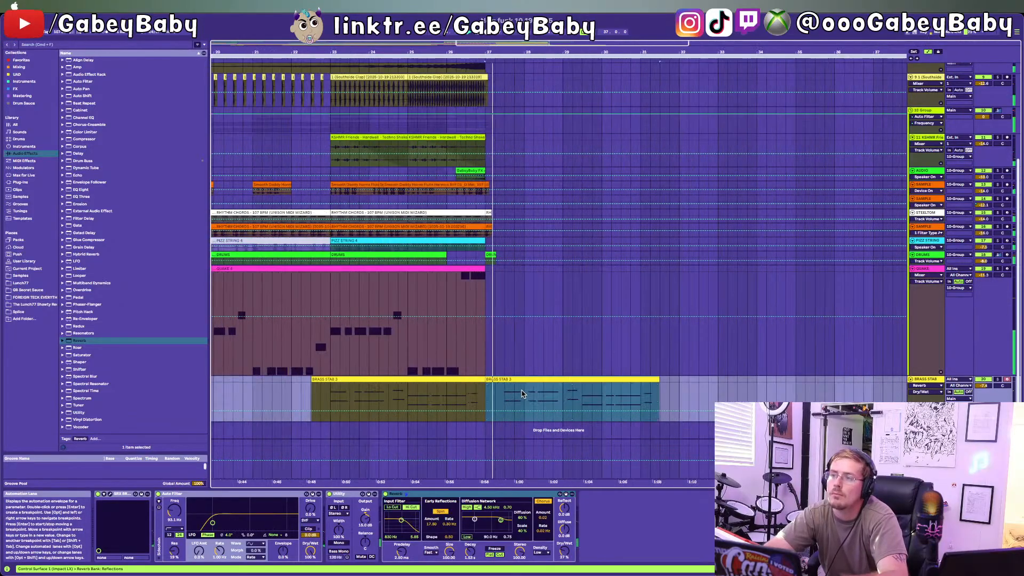
mouse_move(491, 386)
mouse_down()
mouse_move(589, 386)
mouse_move(494, 391)
mouse_up()
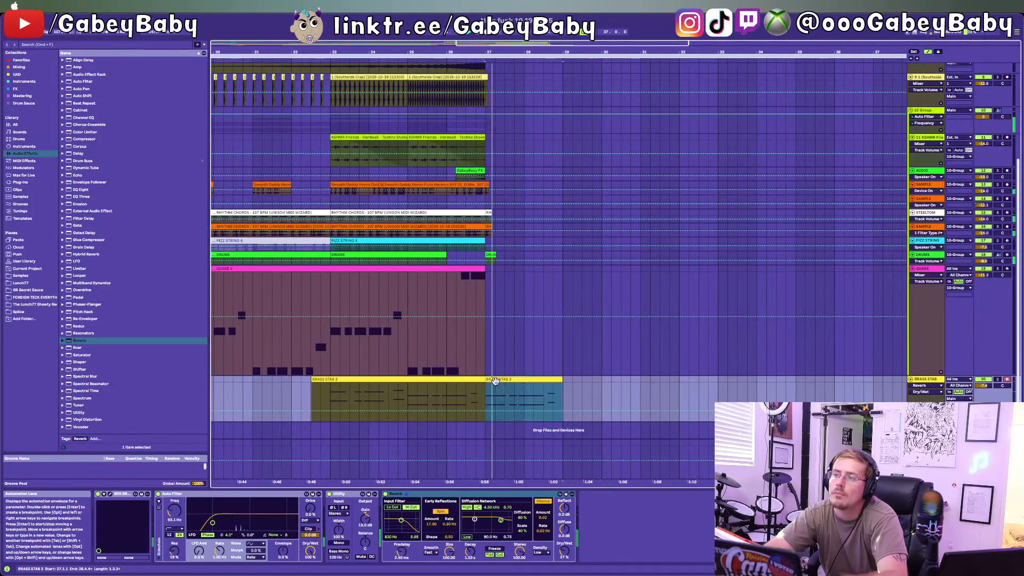
Step: Examine the BRASS STAB notes in the bar 27 copy and audition the clip from bar 25
double_click(494, 391)
click(382, 512)
click(346, 488)
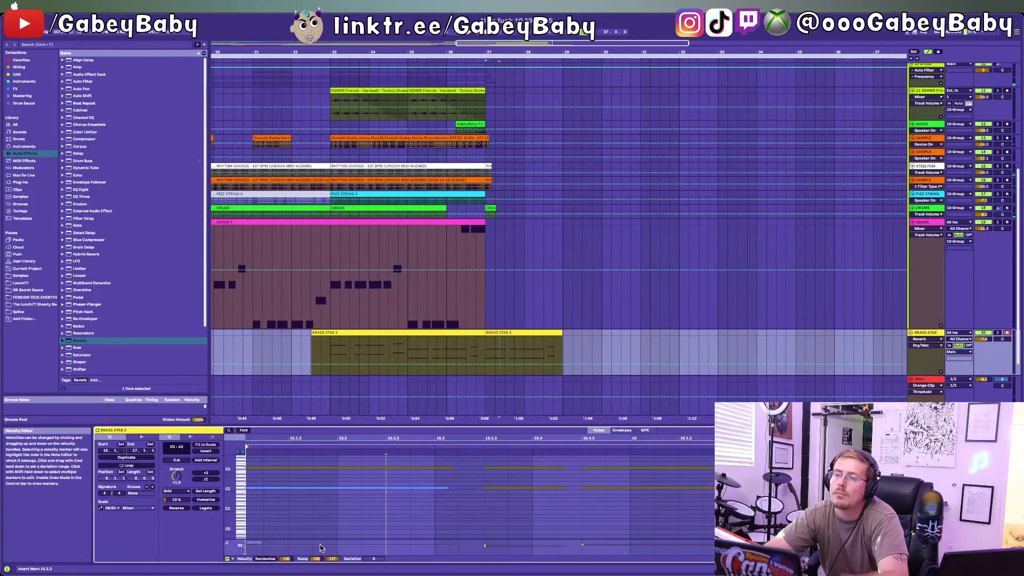
drag(322, 525, 321, 465)
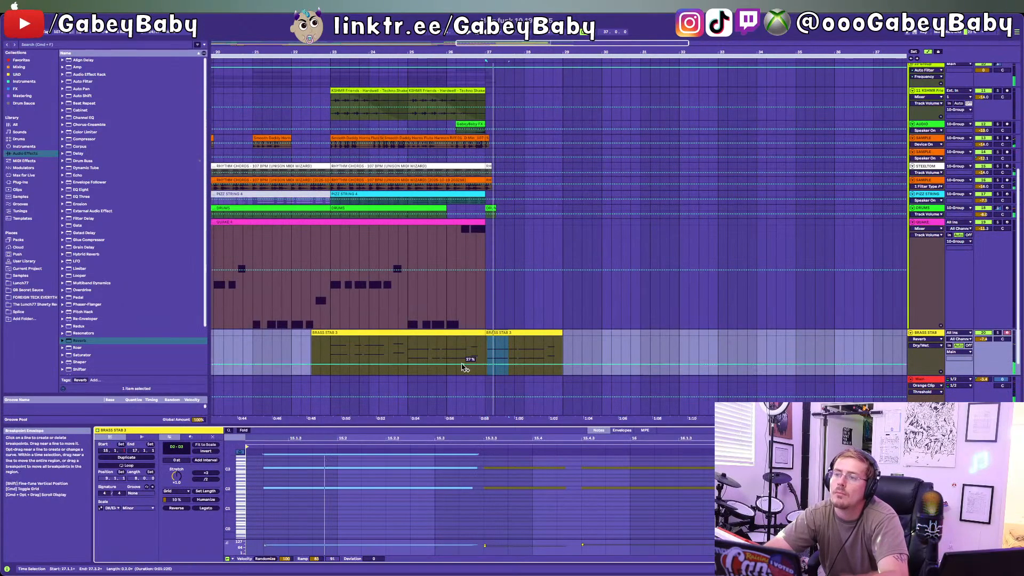
click(408, 351)
scroll(412, 349, up, 5)
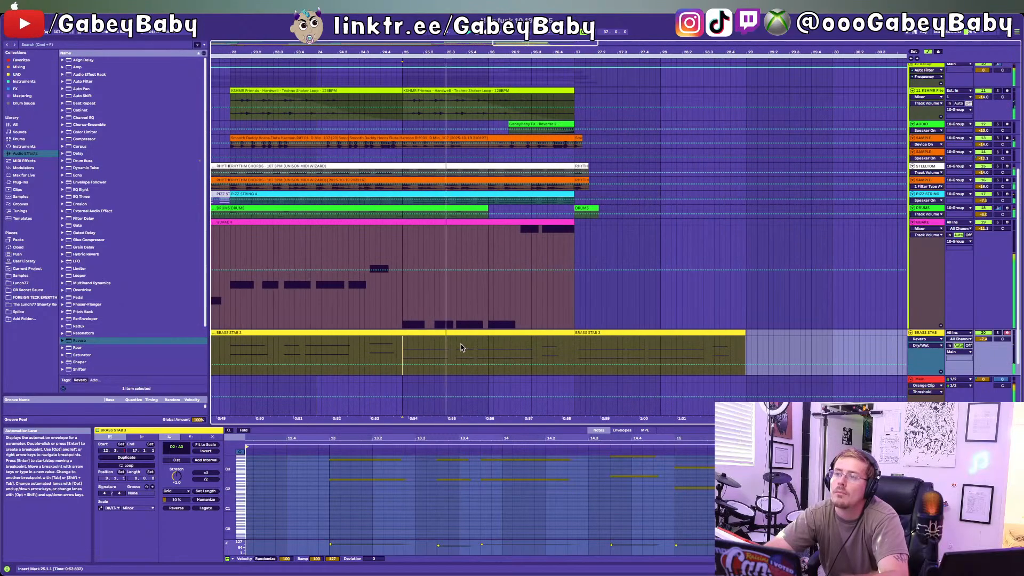
scroll(463, 348, down, 5)
Step: Split the last BRASS STAB clip at bar 23 and again at 23.3 to isolate its opening stab
click(368, 361)
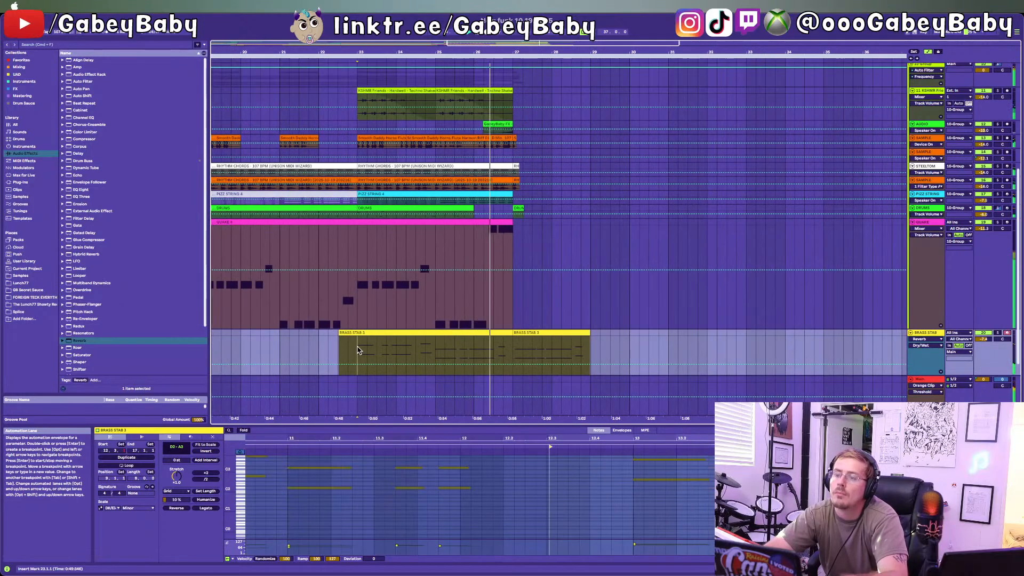
key(super+e)
click(380, 351)
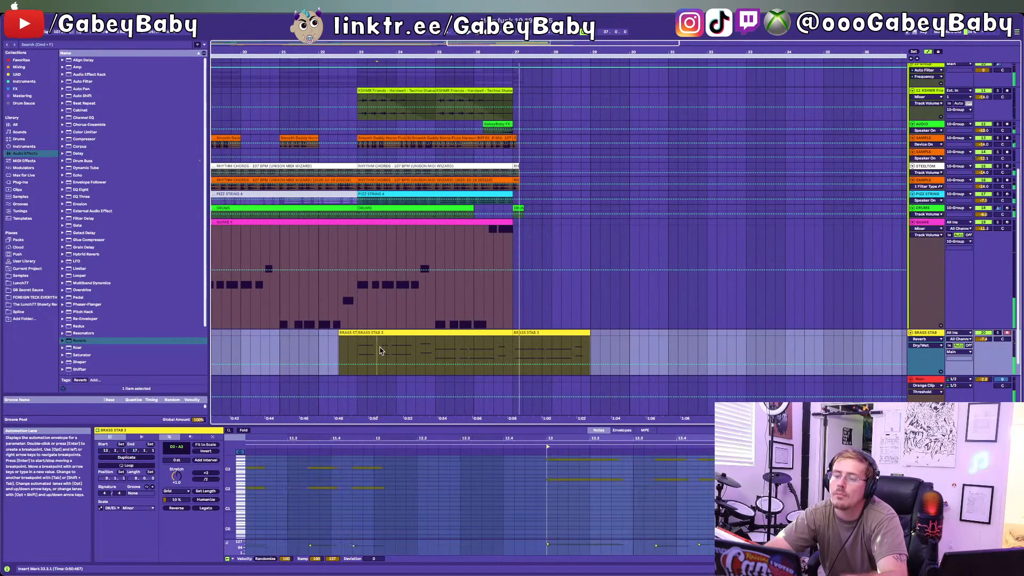
key(super+e)
Step: Copy the isolated brass stab segment to bar 27 and delete the rest of the longer copy after it
click(369, 332)
click(513, 348)
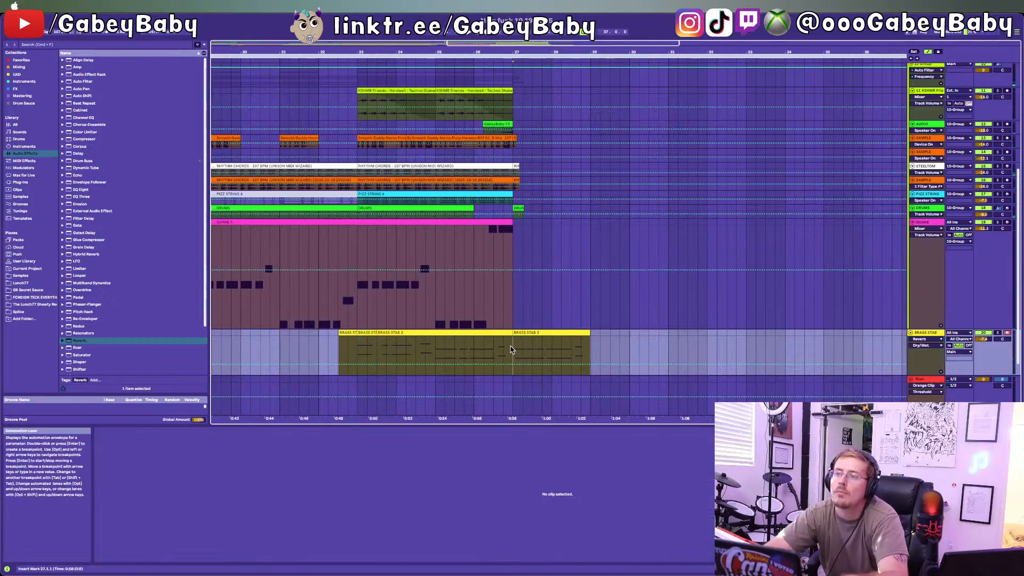
key(super+v)
click(543, 333)
key(Delete)
Step: Transpose the octave notes of the bar 27 brass stab down seven semitones while auditioning the ending
click(514, 341)
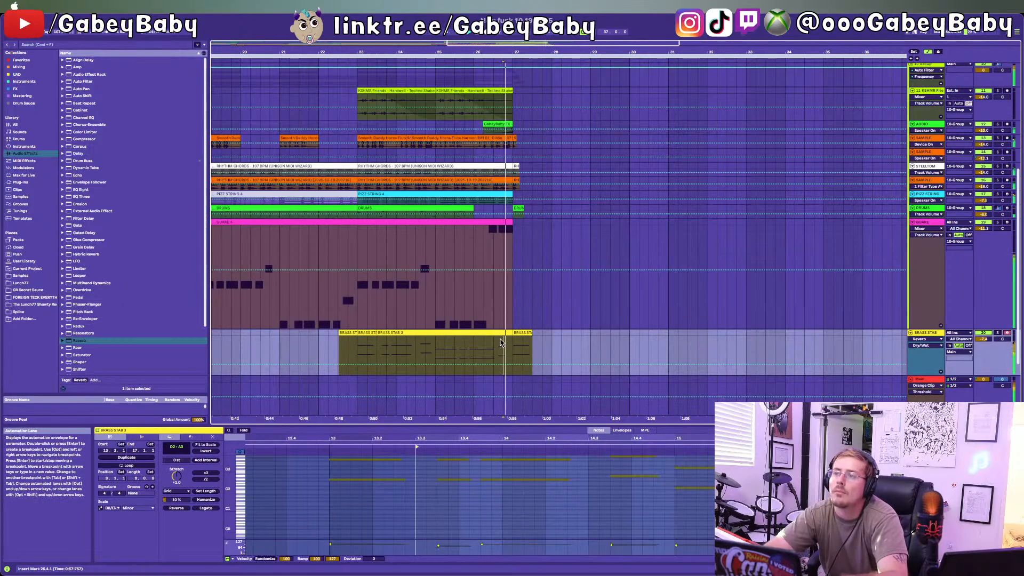
drag(556, 495, 551, 407)
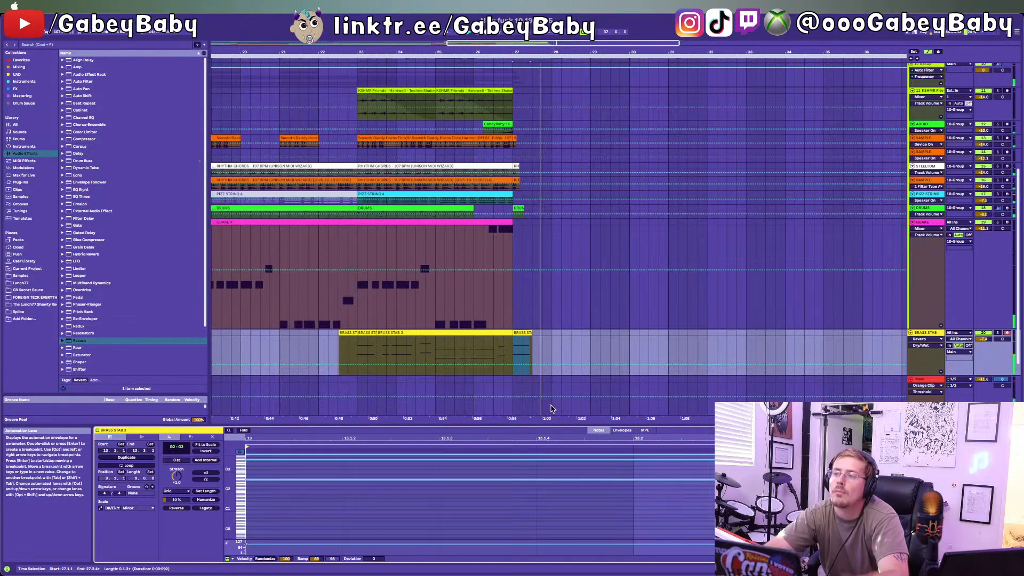
key(Down)
key(Down)
key(Down)
key(Down)
key(Down)
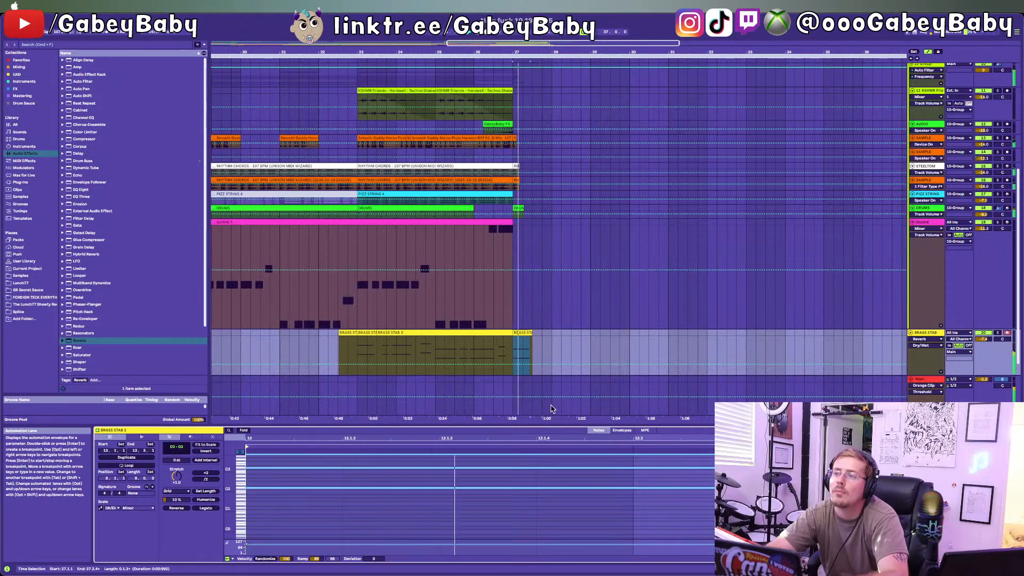
key(Down)
key(Down)
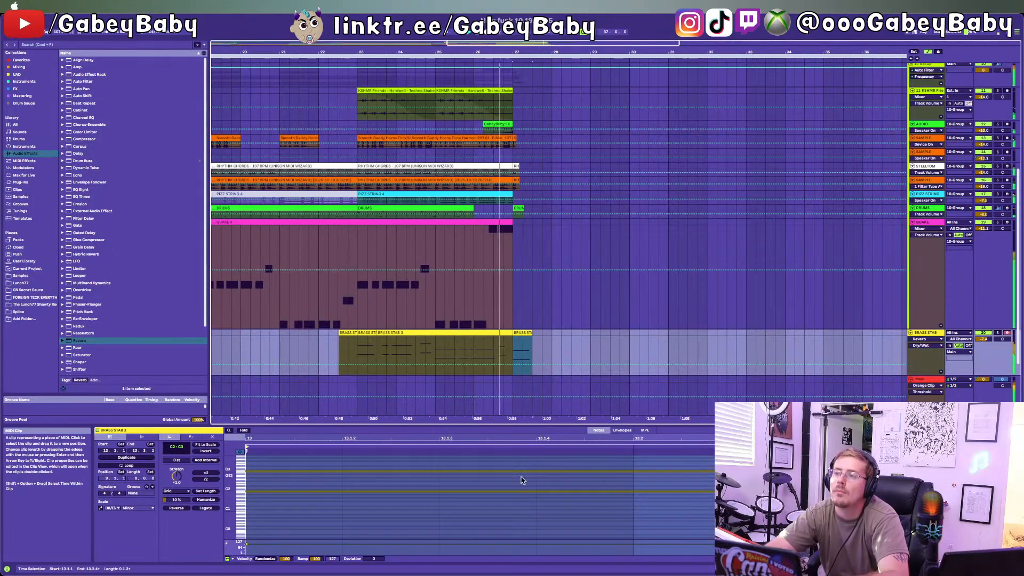
Step: Transpose the bar 27 brass stab notes up five semitones to F2 and F3
key(Up)
key(Up)
key(Up)
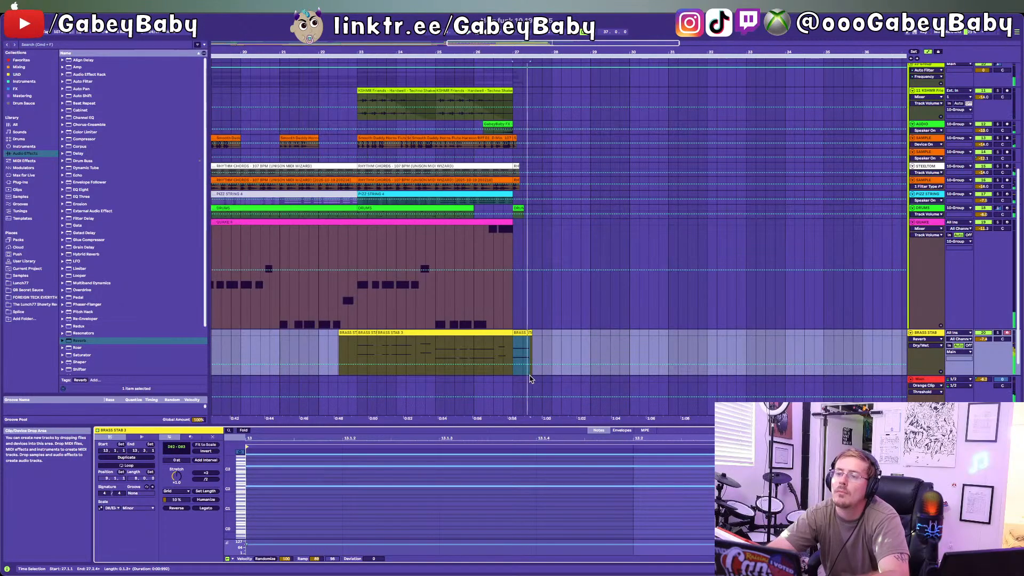
key(Up)
key(Up)
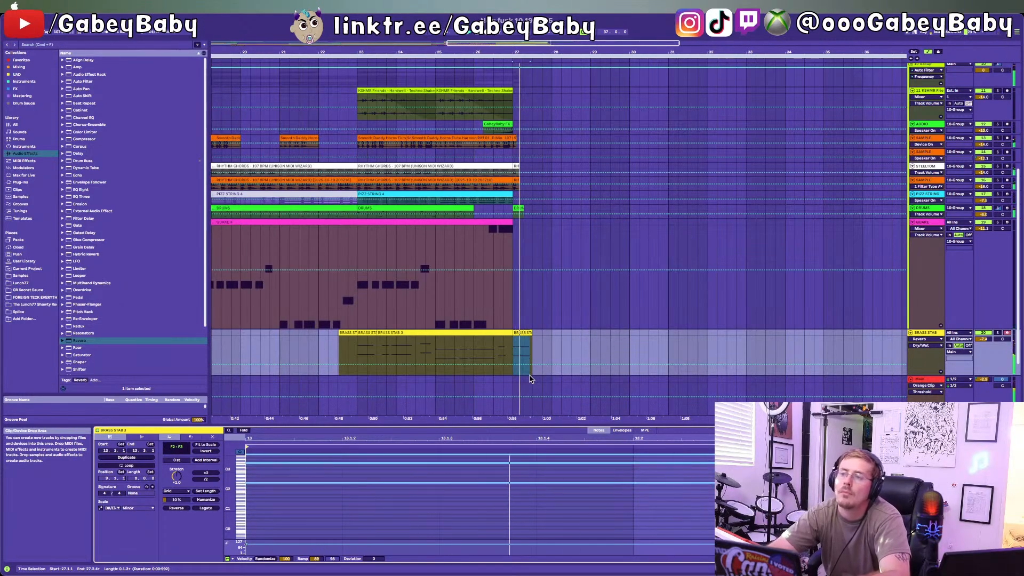
Step: Transpose the bar 27 brass stab notes up two semitones to G2 and G3, and audition them in context
key(Up)
key(Up)
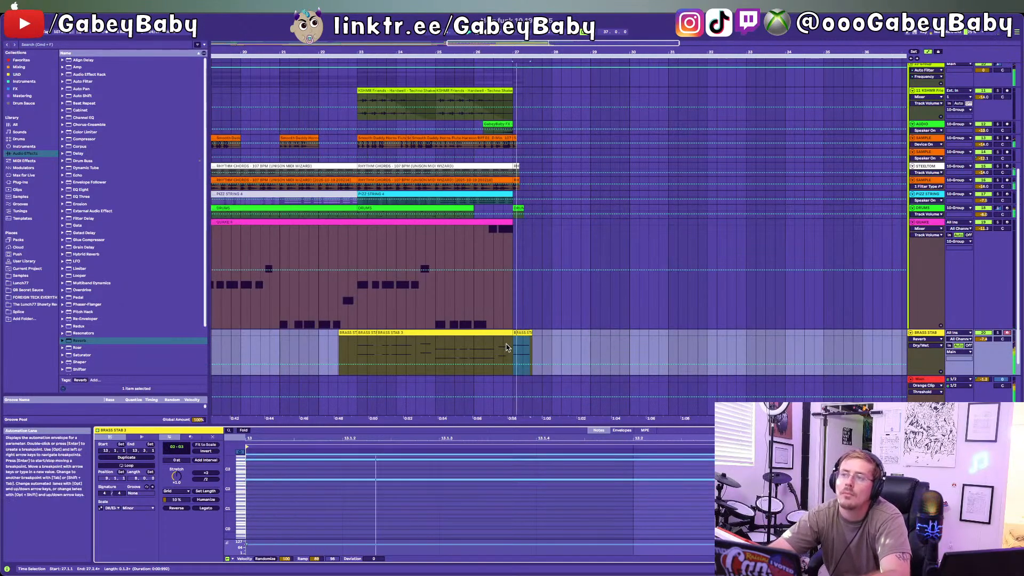
click(433, 348)
key(space)
key(space)
click(525, 333)
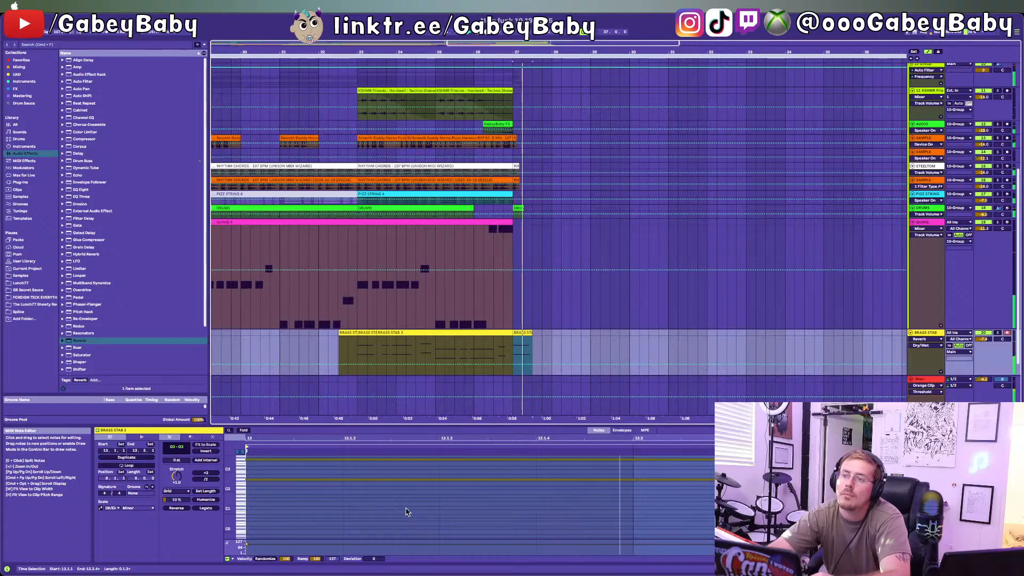
Step: Transpose the bar 27 brass stab notes up step by step to G3 and G4 while auditioning the ending
key(Up)
key(Up)
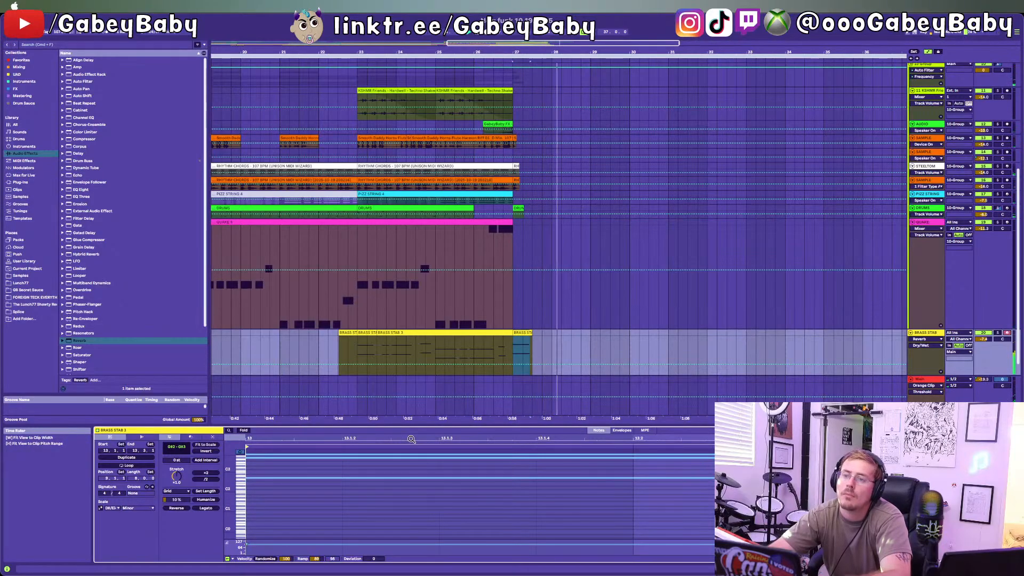
key(Up)
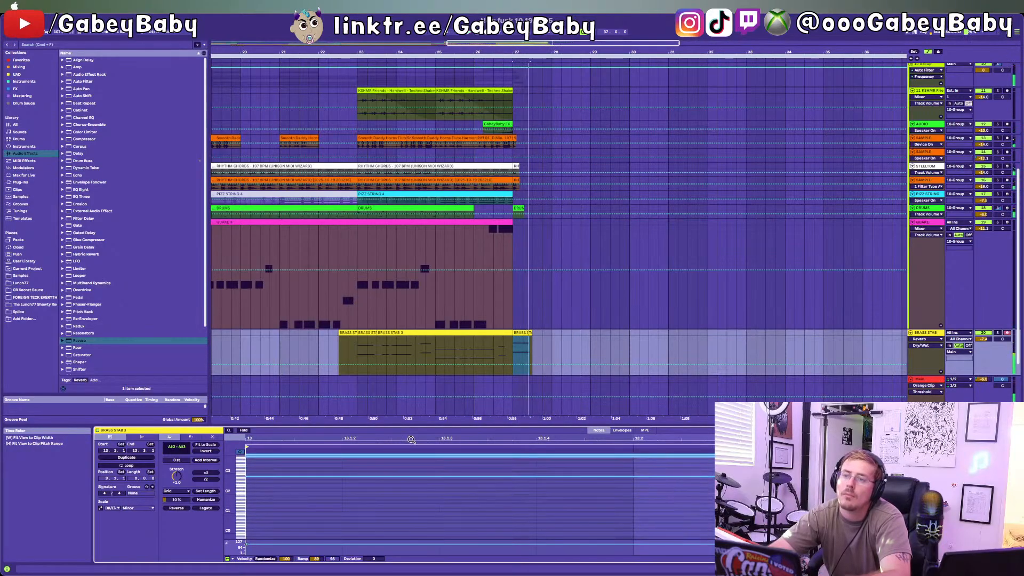
key(Up)
key(Up)
key(Up)
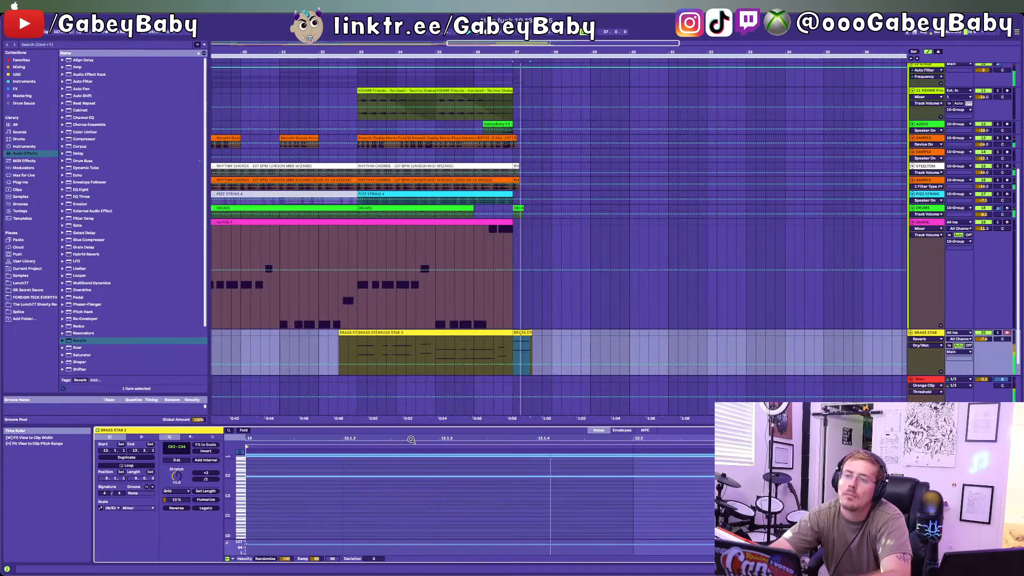
key(Up)
key(Up)
key(Up)
key(Up)
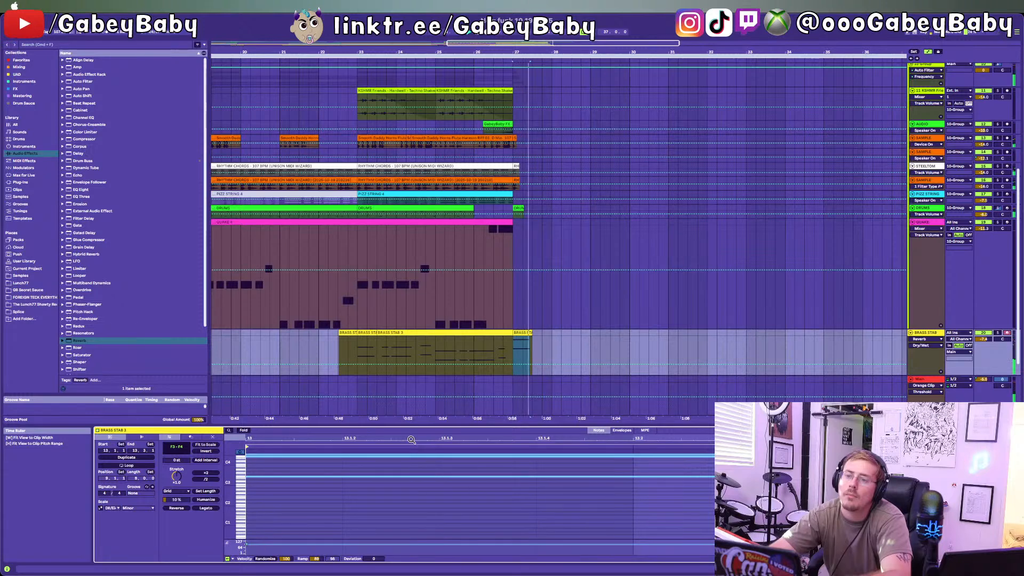
key(Up)
key(Up)
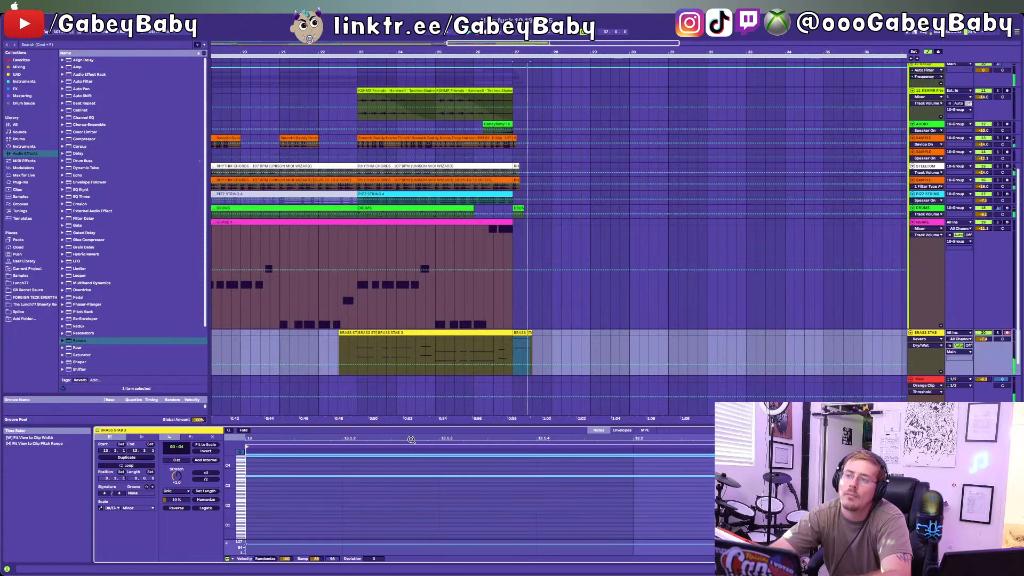
click(427, 349)
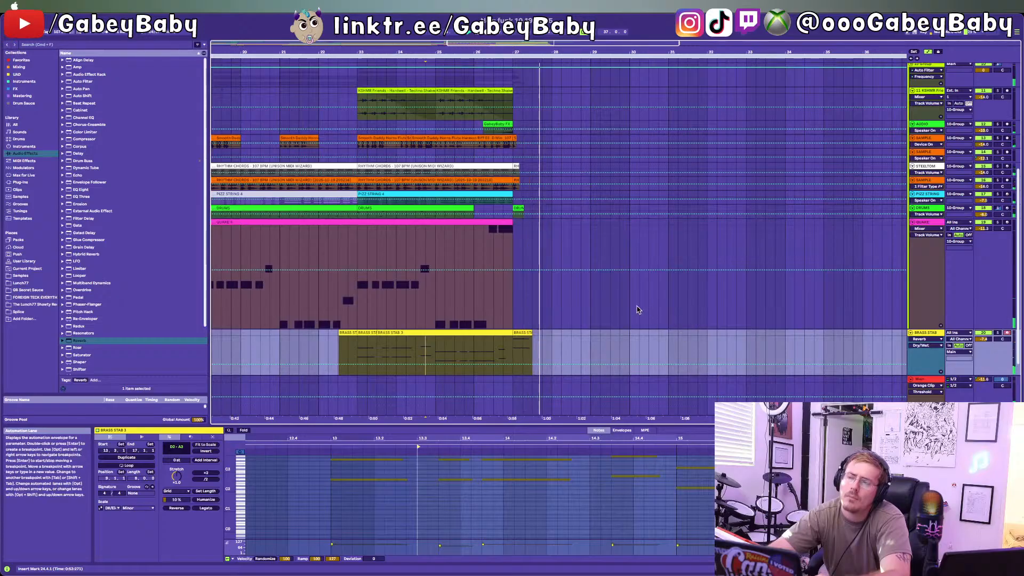
Step: Lower the bar 27 brass stab notes to D3 and D4 and replay the ending
click(516, 334)
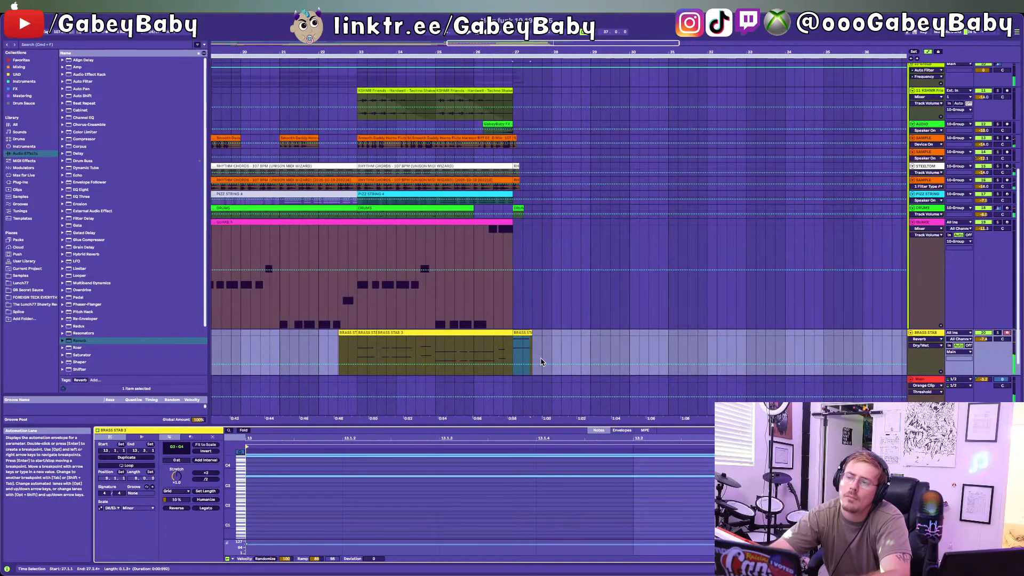
key(Up)
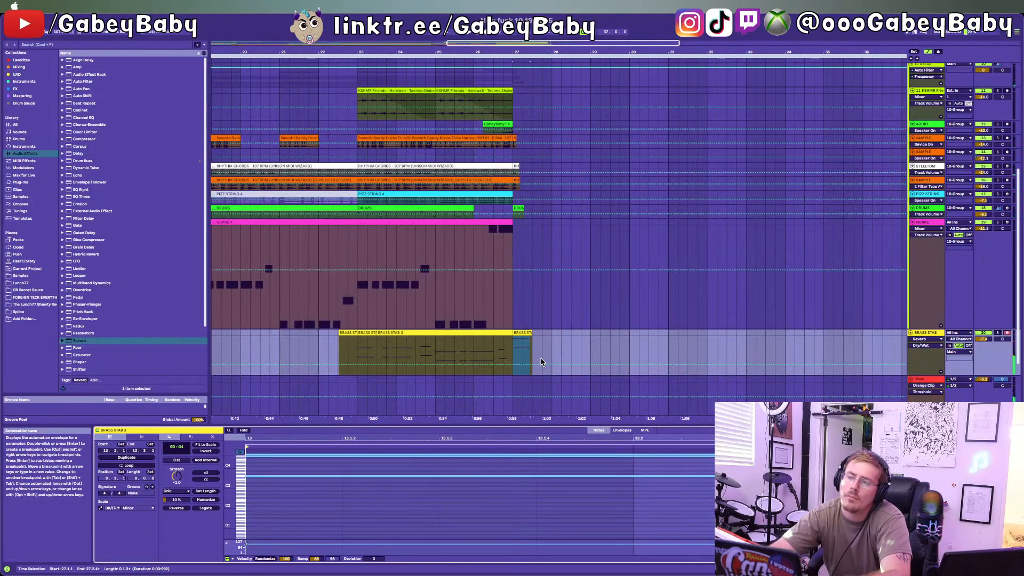
key(Down)
key(Down)
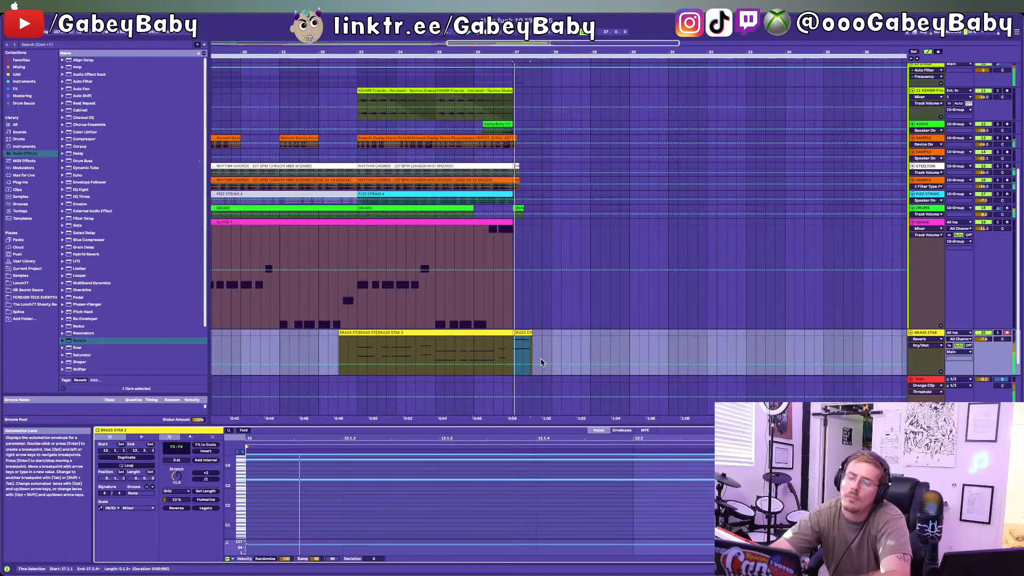
key(Down)
key(Down)
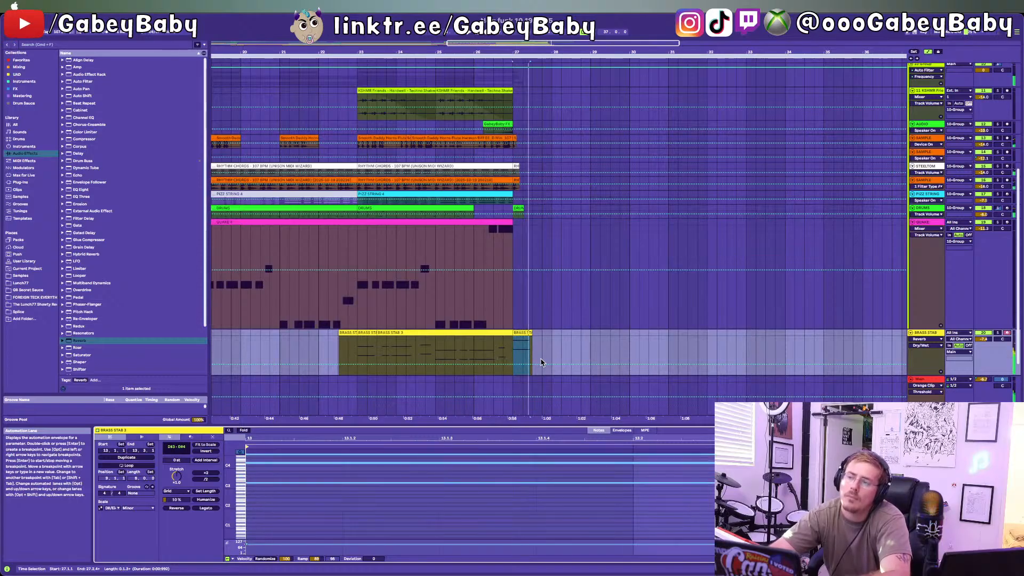
key(Down)
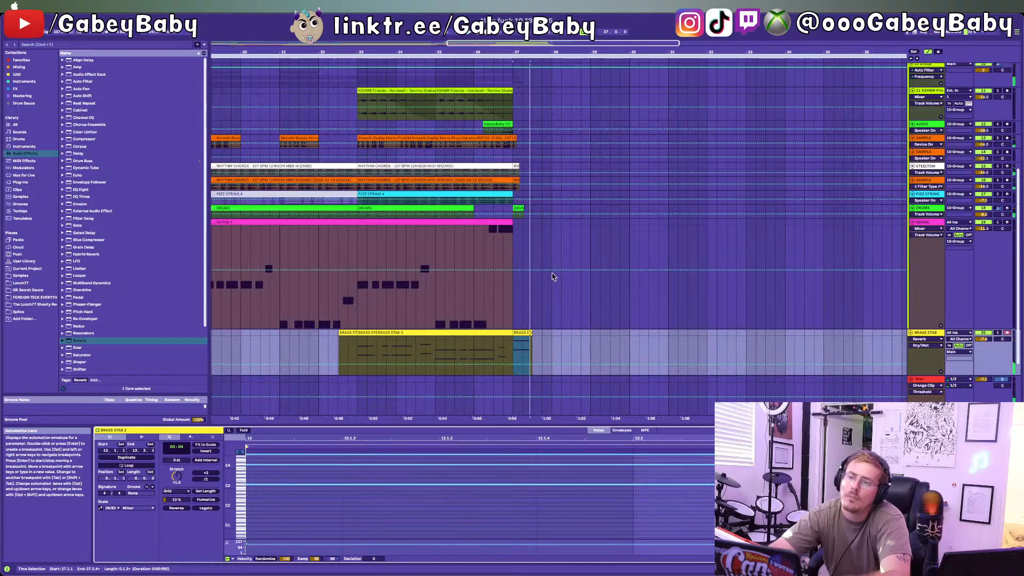
click(485, 352)
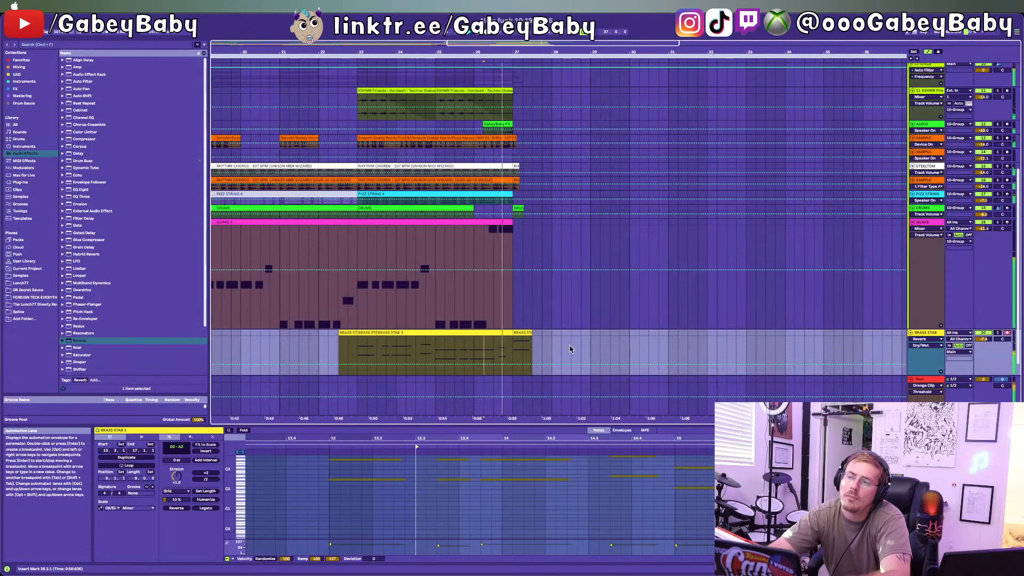
click(523, 354)
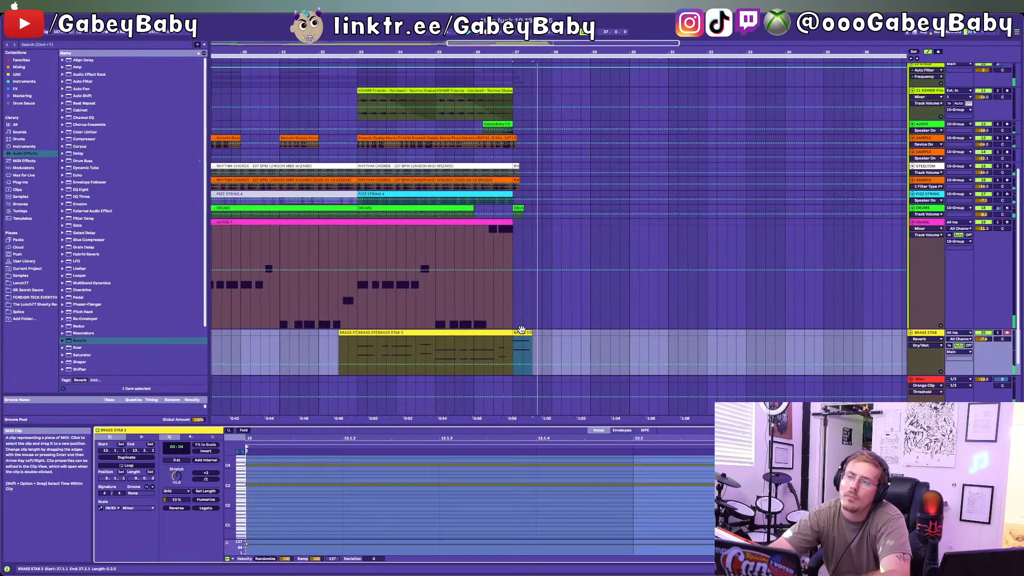
Step: Transpose all notes of the bar 27 brass stab down an octave to D2 and D3 while auditioning
click(529, 523)
key(super+a)
key(space)
key(space)
key(Down)
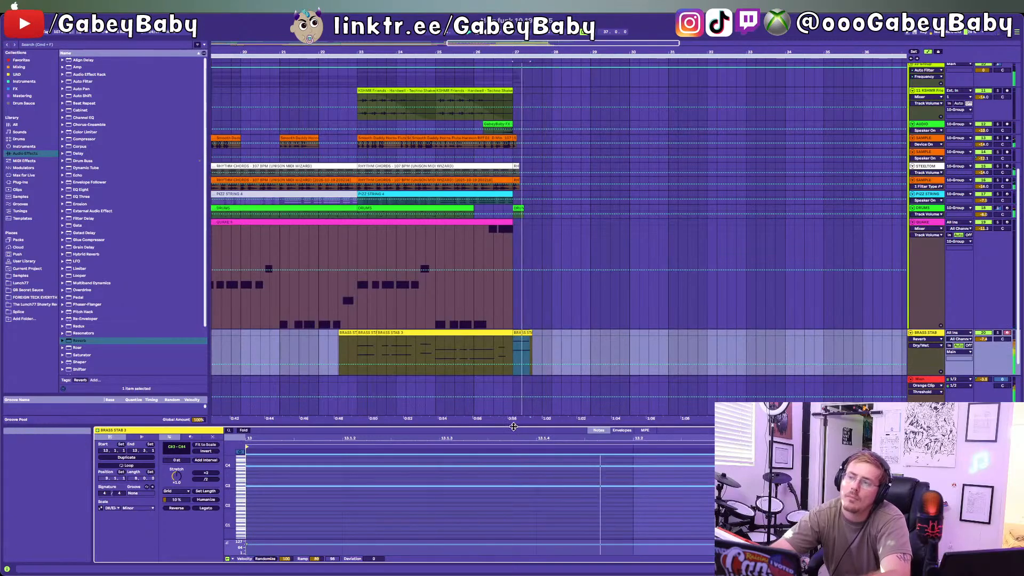
key(Down)
key(Down)
key(Down)
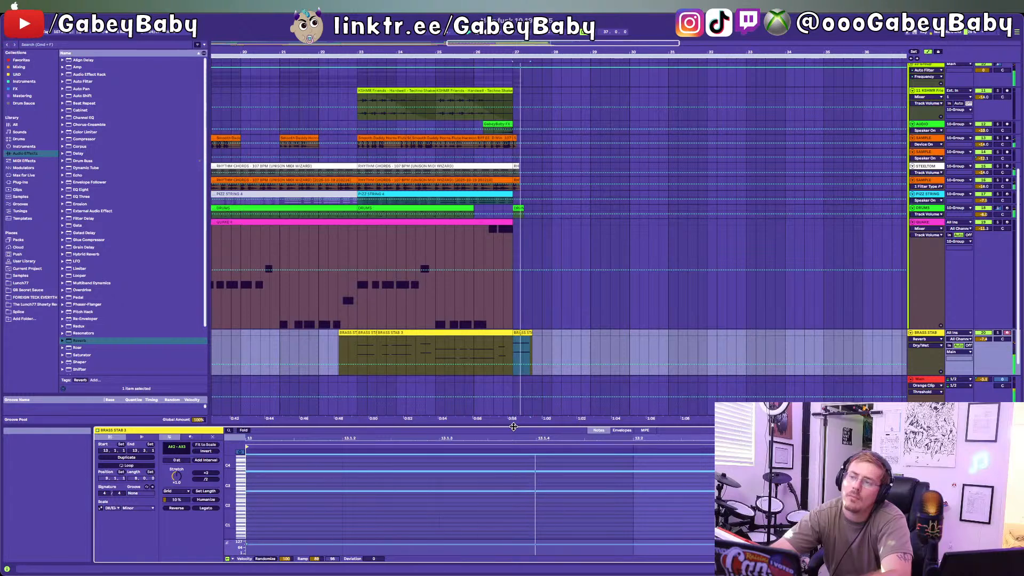
key(Down)
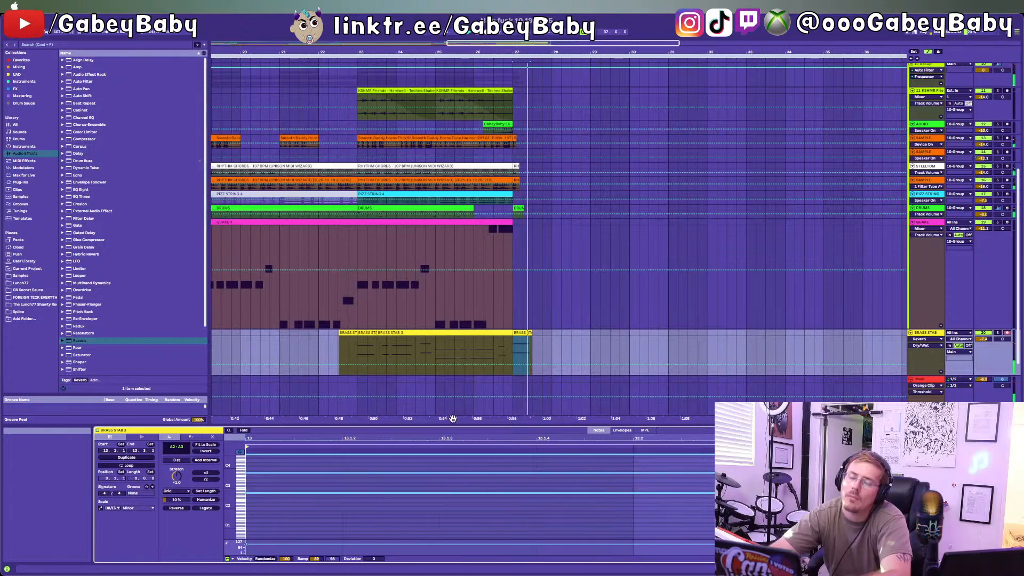
key(Down)
key(Down)
key(Down)
key(Down)
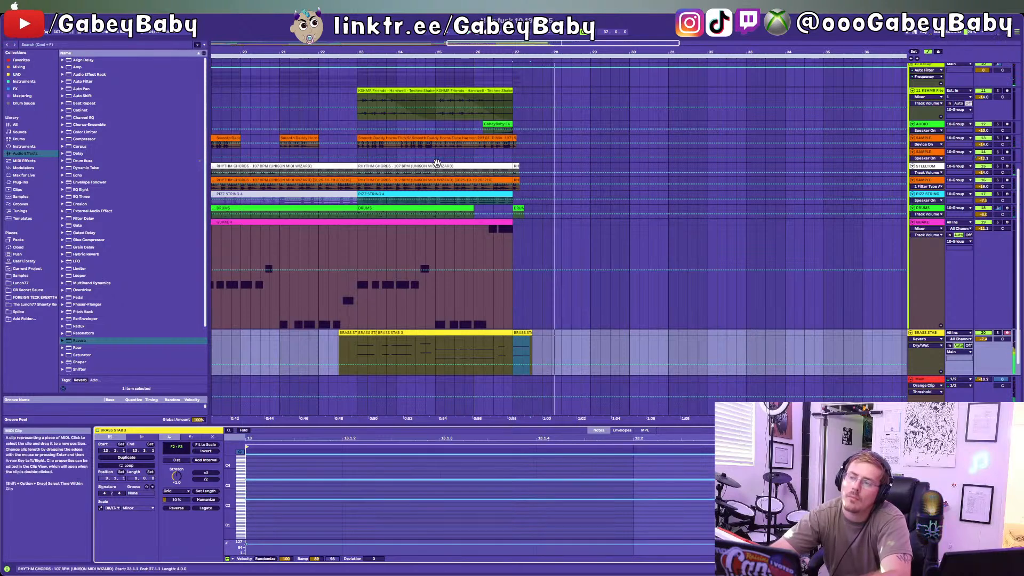
key(Down)
key(Down)
key(Down)
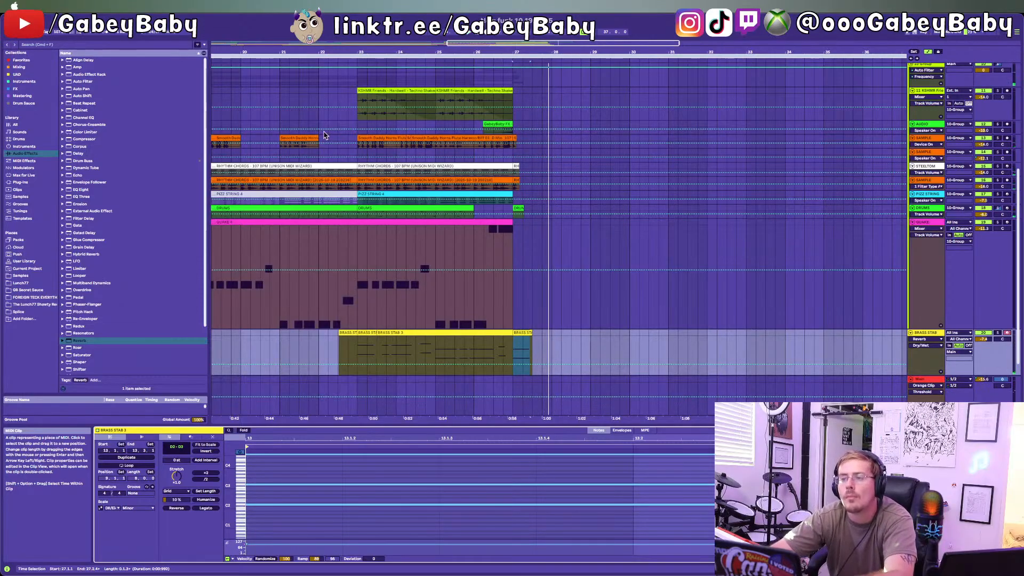
Step: Play the ending from bar 26 to audition the closing brass stab
key(space)
scroll(475, 383, up, 1)
click(470, 367)
key(space)
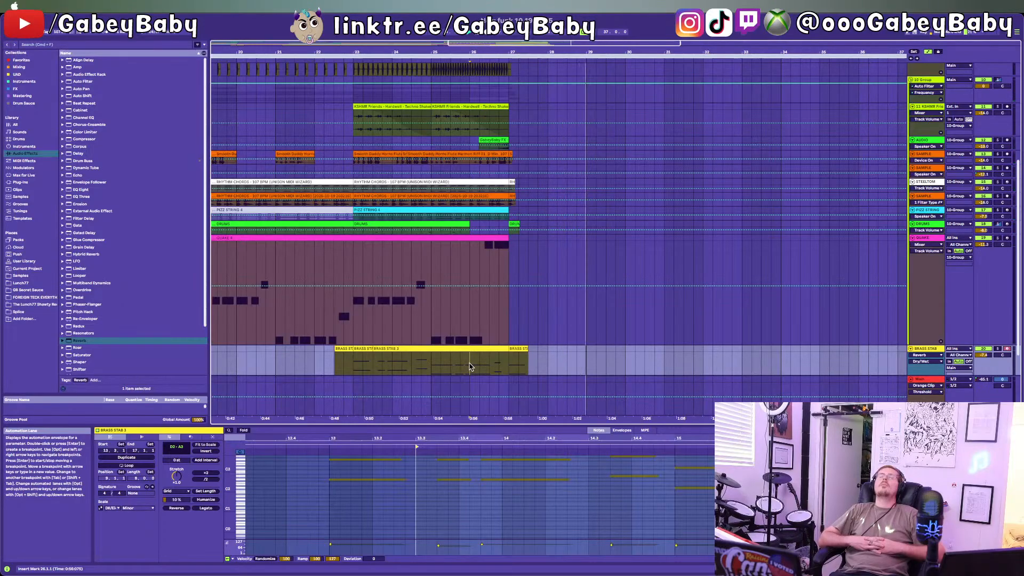
key(space)
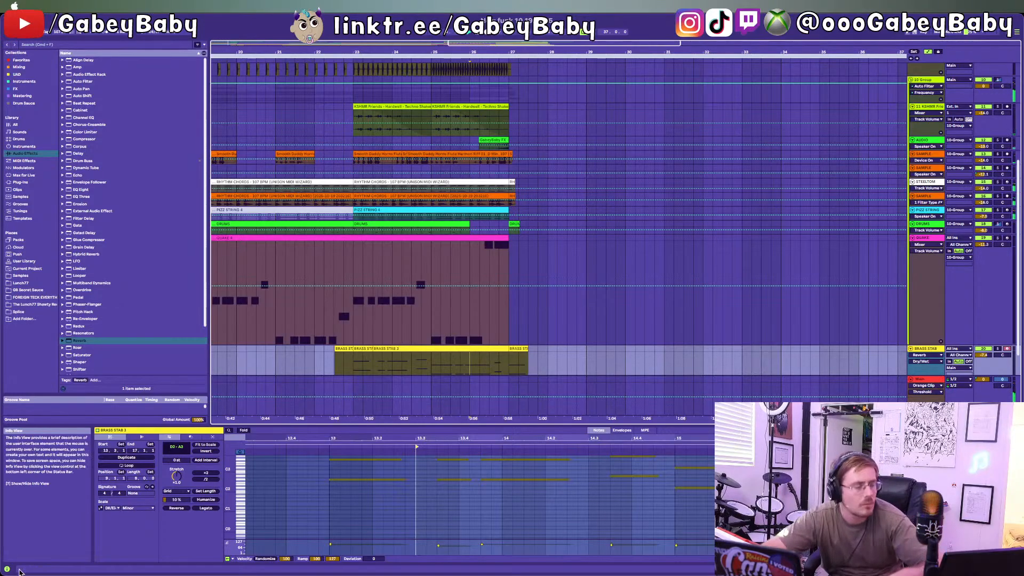
Step: Add the RPM_Another Level Up 155bpm reference audio file from bar 1 on a new track below BRASS STAB
scroll(505, 362, down, 3)
scroll(279, 335, down, 1)
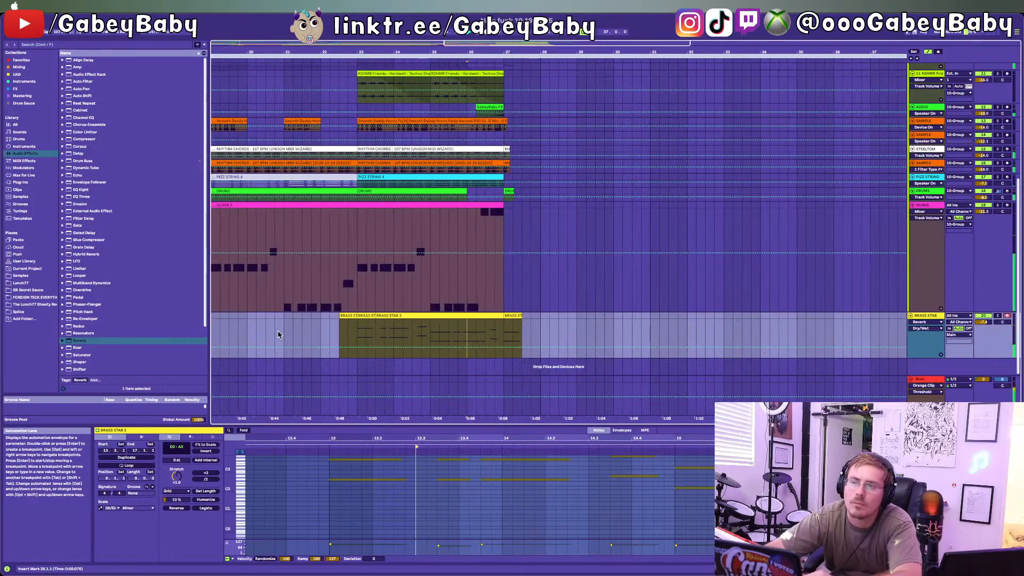
scroll(280, 334, left, 5)
scroll(277, 334, down, 5)
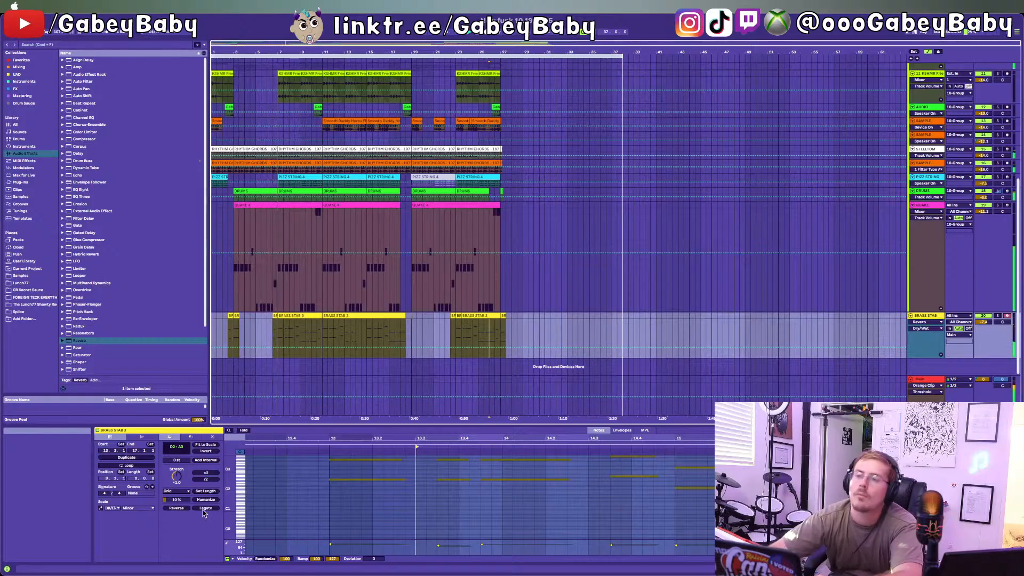
click(226, 367)
drag(227, 368, 263, 359)
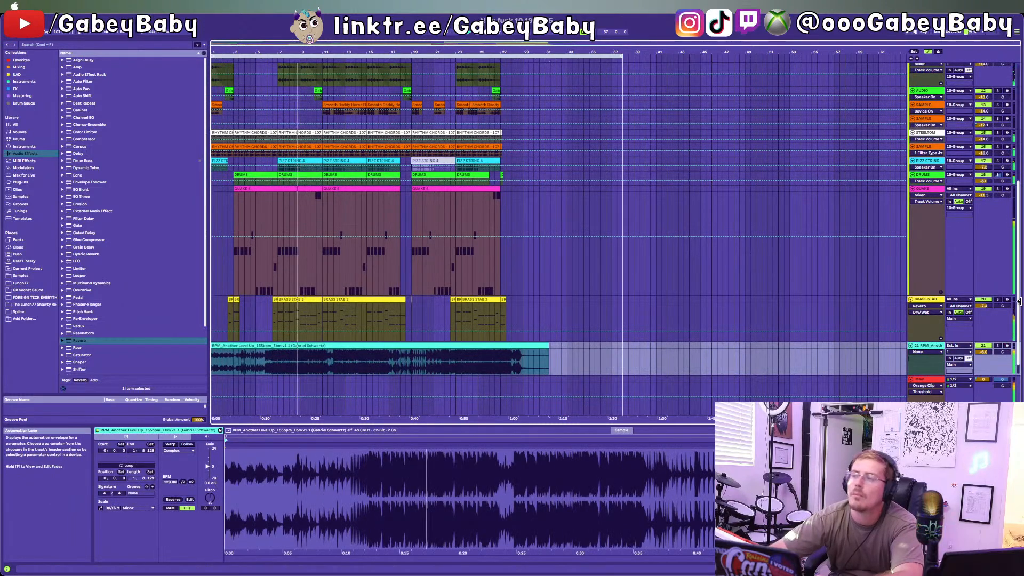
Step: Route the reference audio track to Ext. Out at 0 dB volume and deactivate the track
click(958, 364)
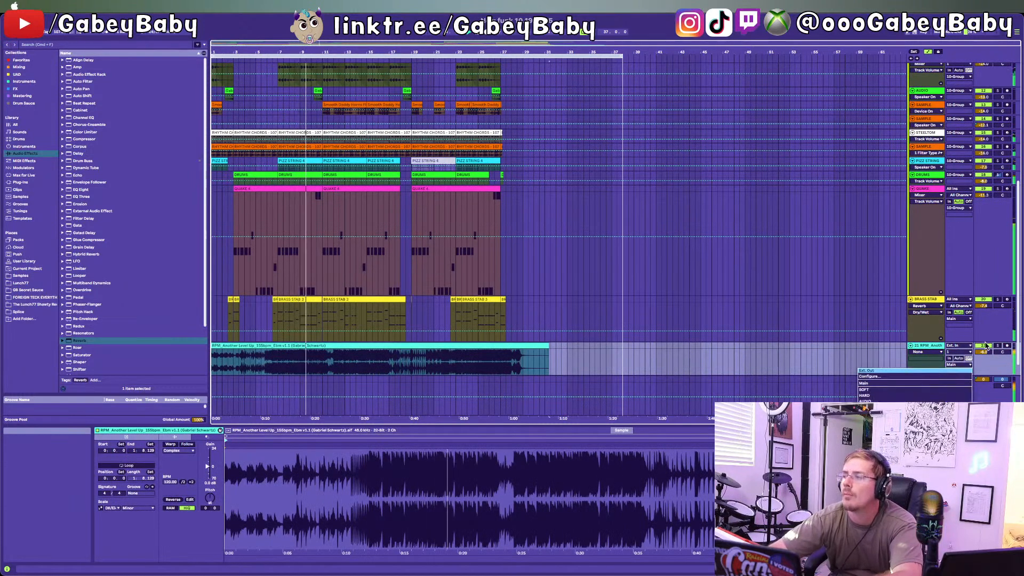
click(955, 371)
click(984, 352)
text(0)
key(Return)
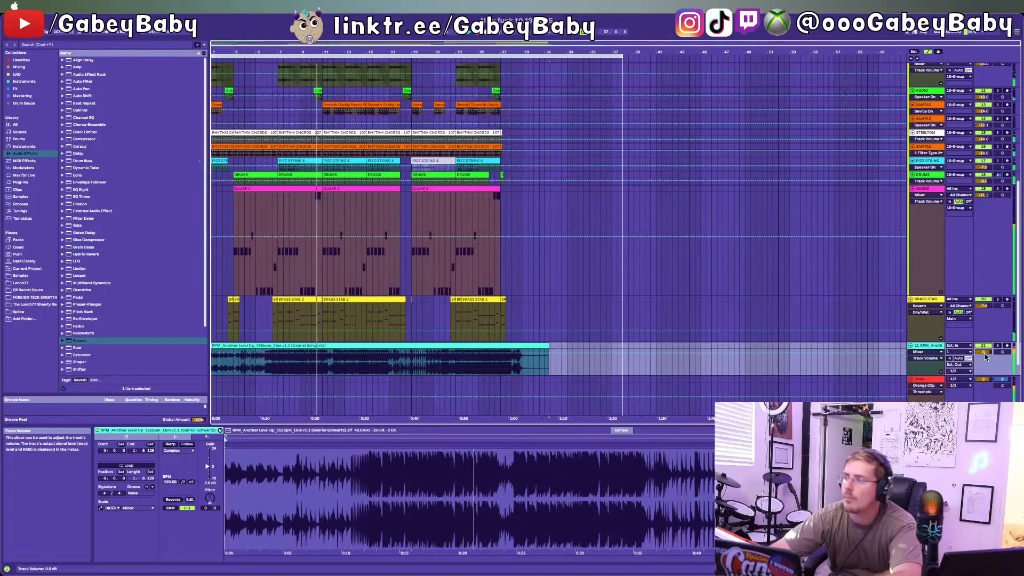
click(977, 346)
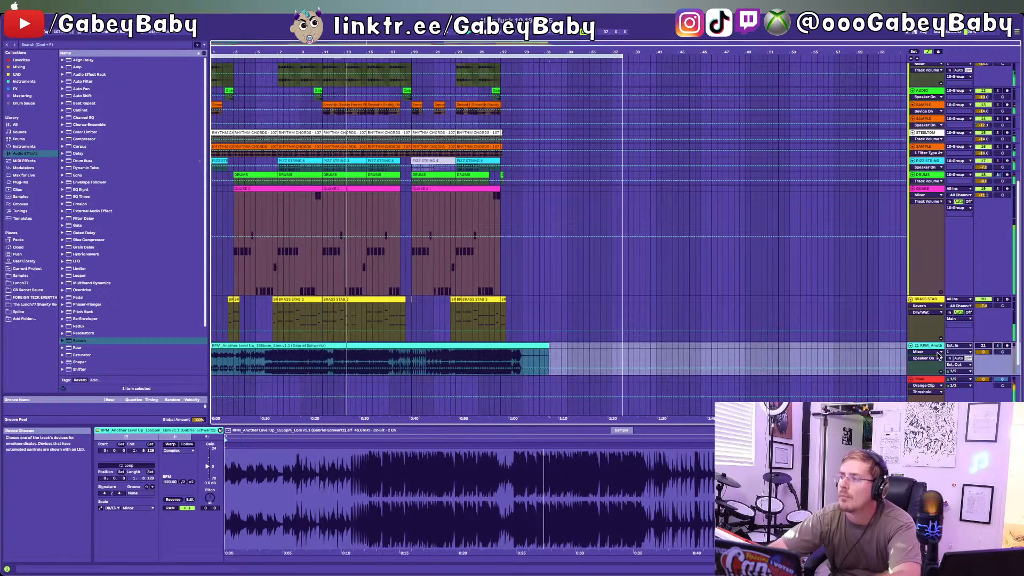
Step: Play the last section of the track and check the master loudness on the WLM Meter
click(921, 379)
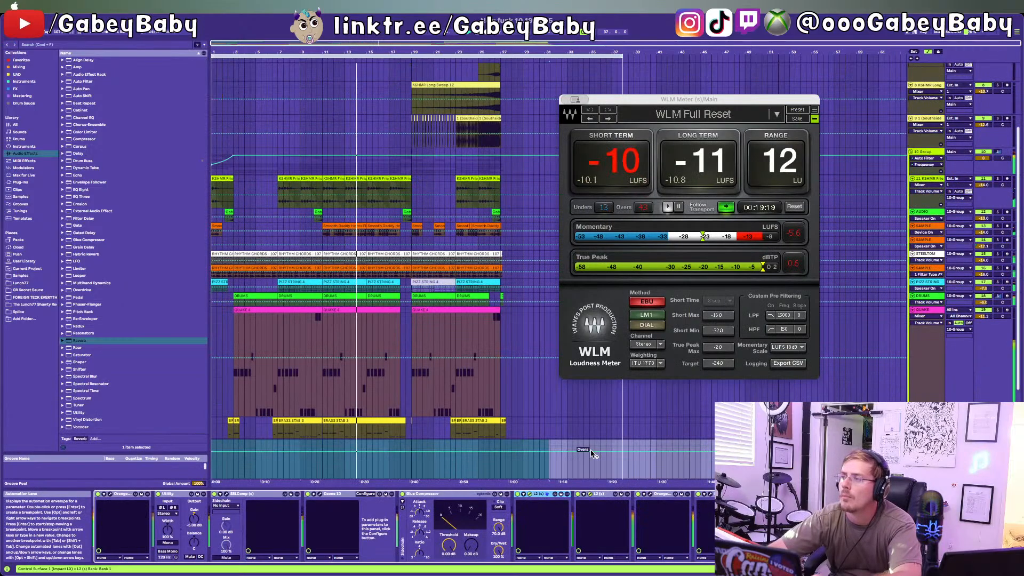
click(451, 427)
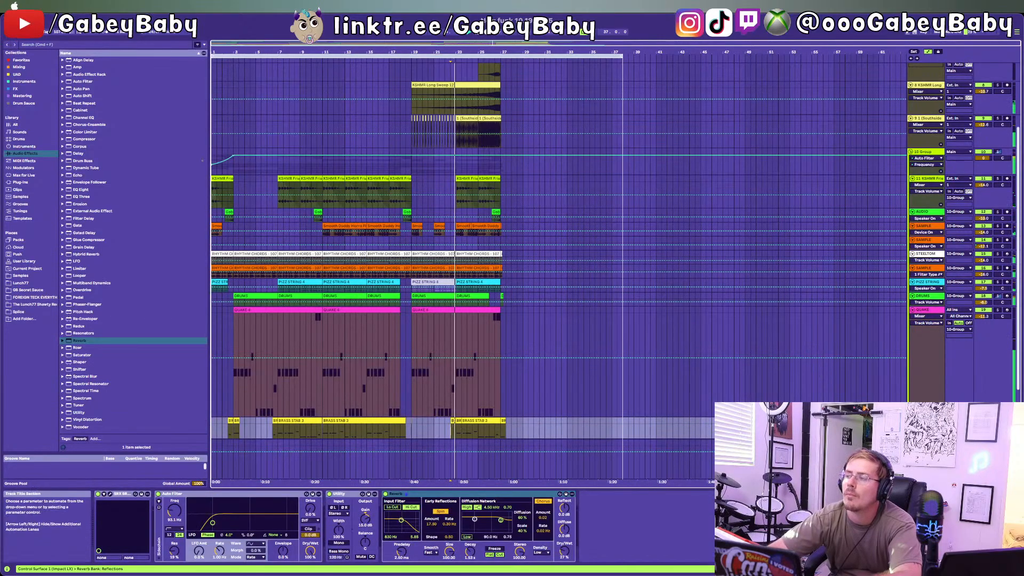
click(450, 445)
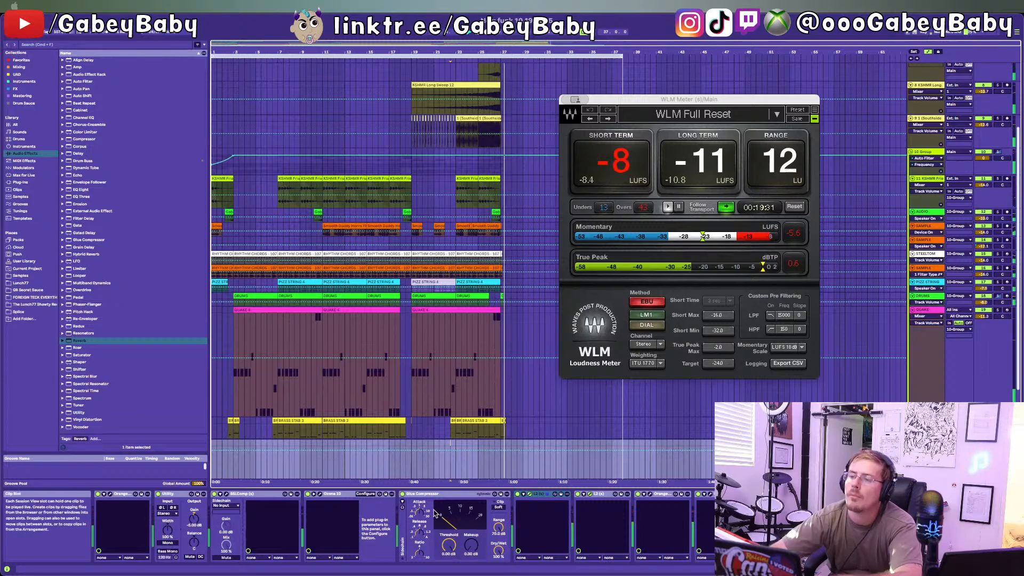
key(space)
Step: Trim the end of the reference audio clip back to about bar 28, near the end of the main volume fade-out
key(super+a)
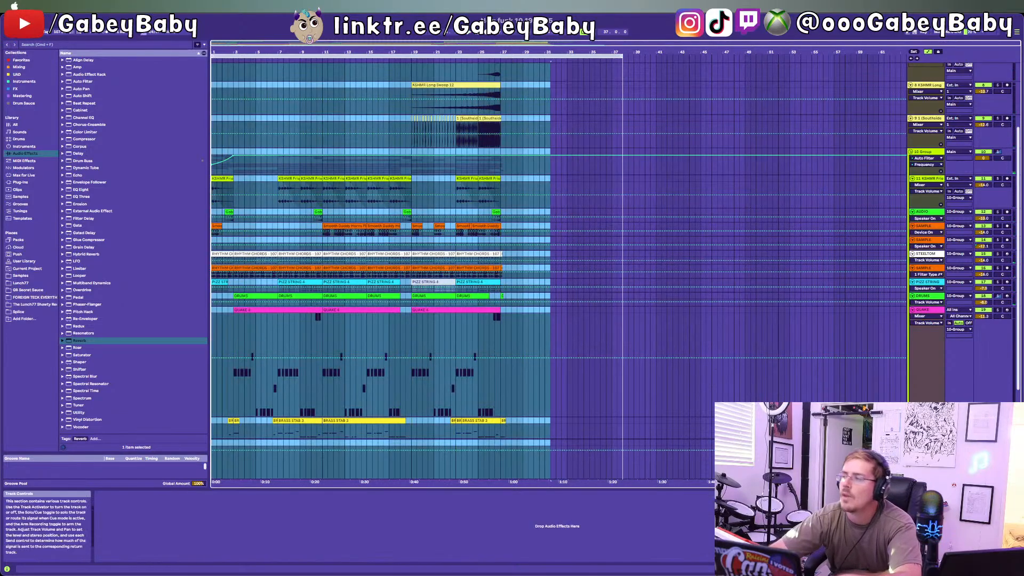
scroll(451, 437, down, 3)
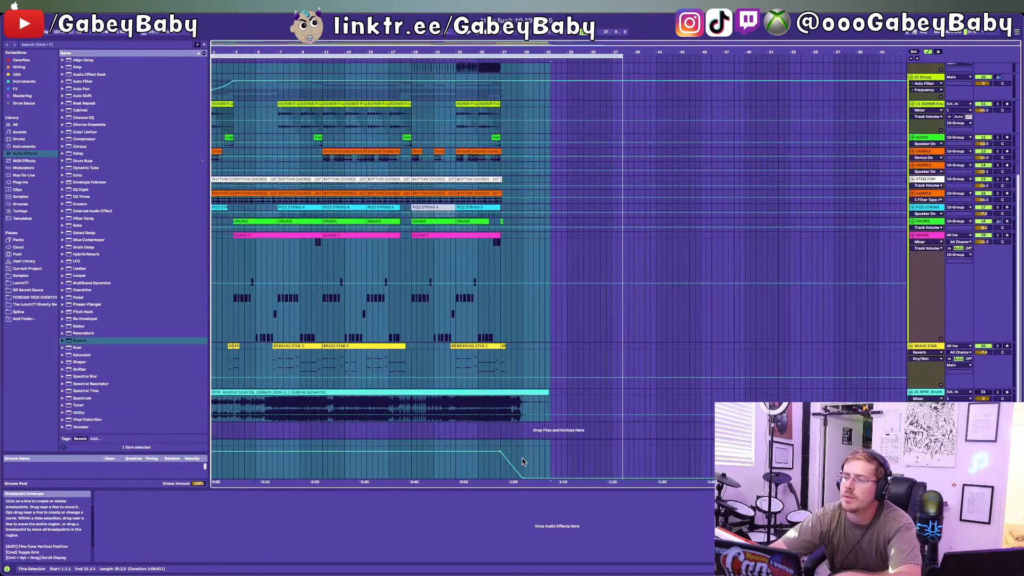
click(544, 388)
drag(544, 388, 515, 388)
Step: Select the whole arrangement from bar 1 through the end of the fade-out and start exporting it as audio
key(super+a)
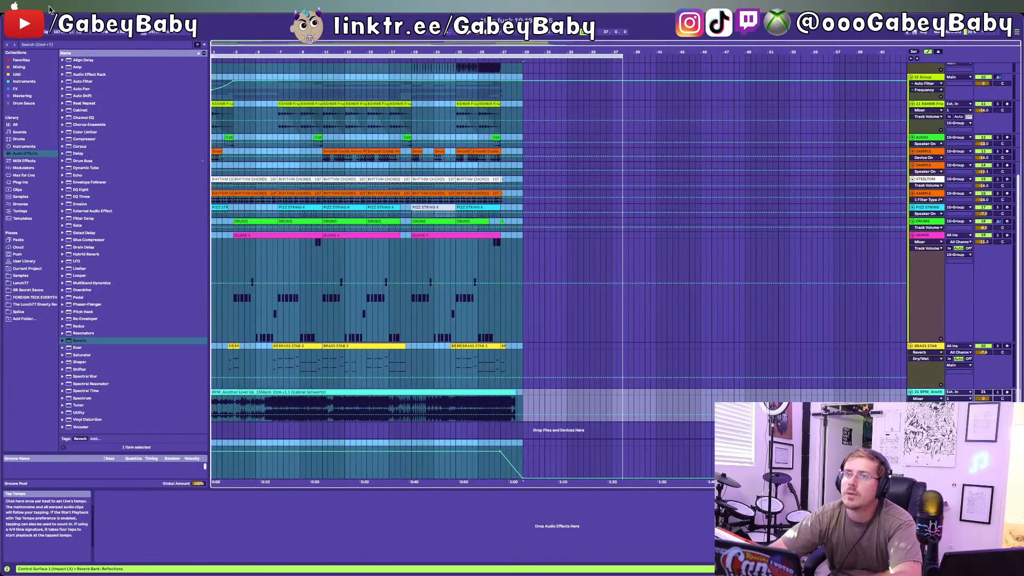
key(super+shift+r)
key(Return)
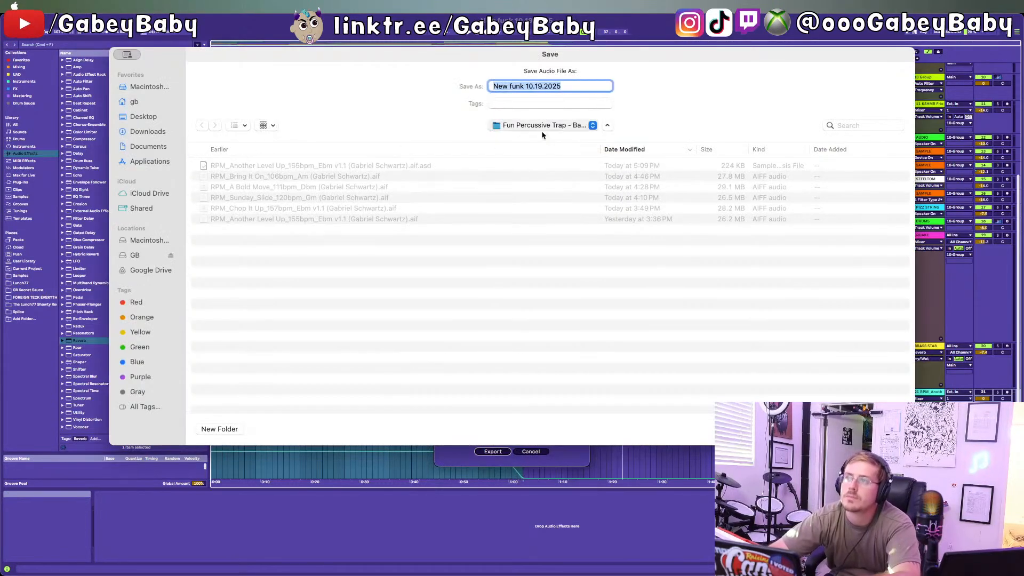
Step: Reuse the existing RPM_8AM Shuffle_107bpm_Dm file's name for the export, taking it from the Fun Percussive Trap batch folder in READY TO SUBMIT
click(536, 149)
click(246, 167)
click(244, 175)
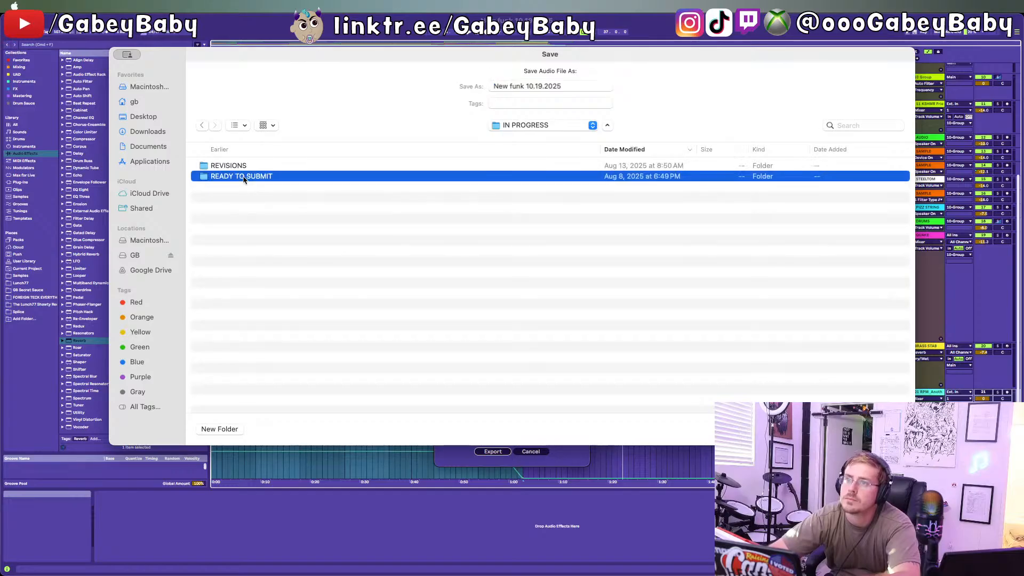
click(238, 164)
double_click(239, 166)
click(201, 125)
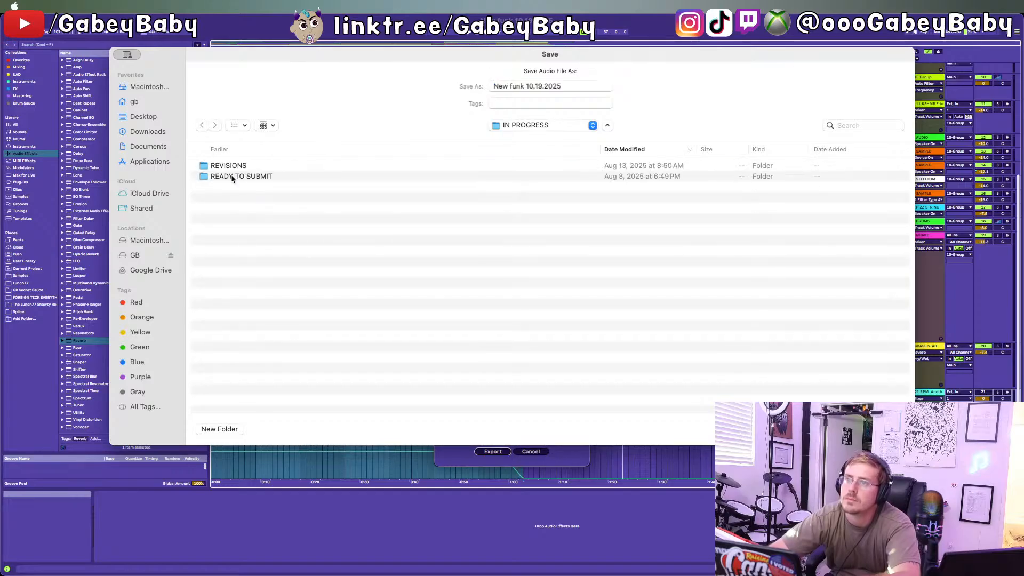
double_click(240, 176)
double_click(227, 170)
click(249, 165)
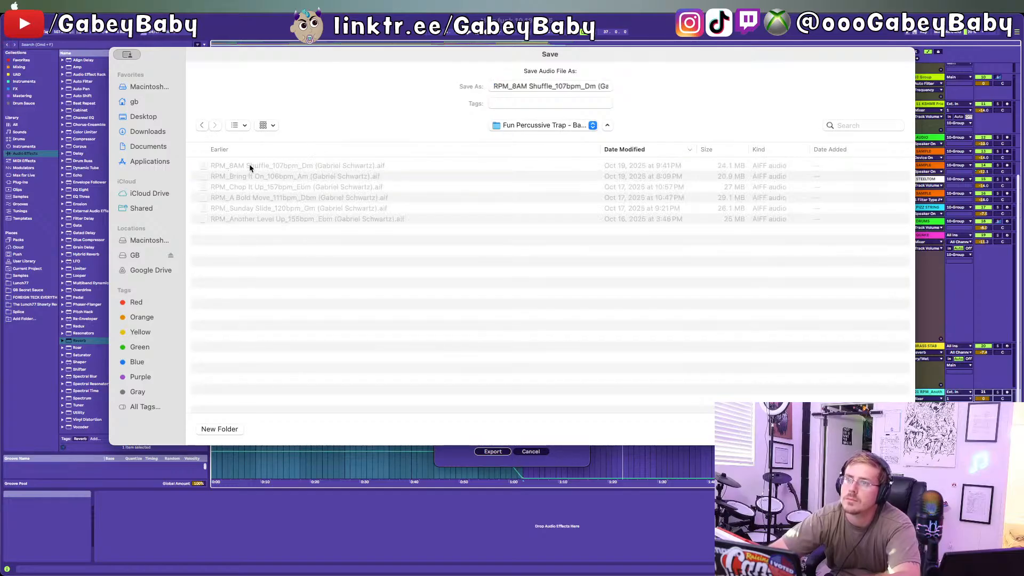
Step: Save the exported audio in the Fun Percussive Trap - Batch - Revs 1 folder inside REVISIONS
click(202, 125)
double_click(238, 166)
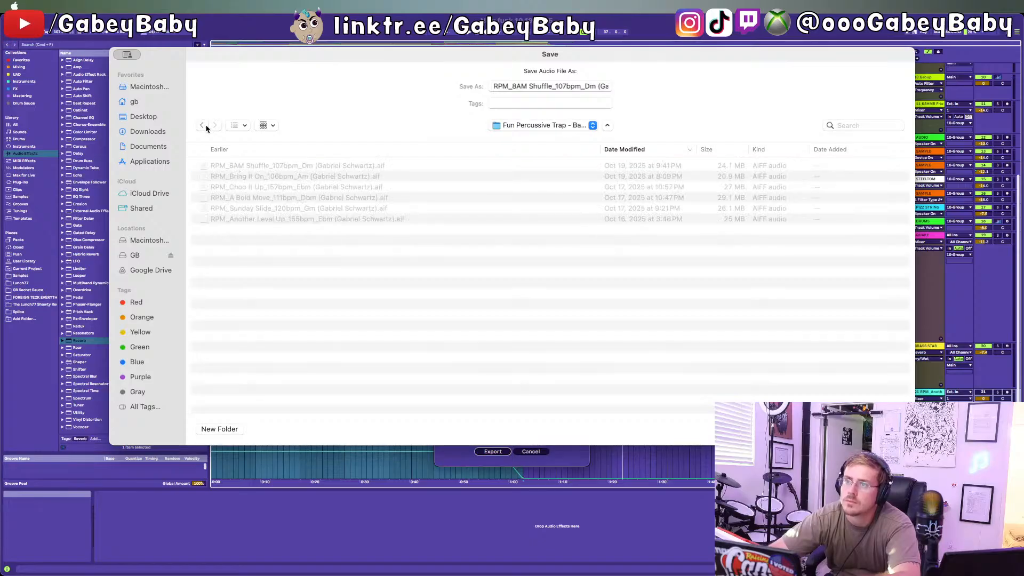
click(203, 125)
click(203, 125)
click(228, 169)
double_click(228, 168)
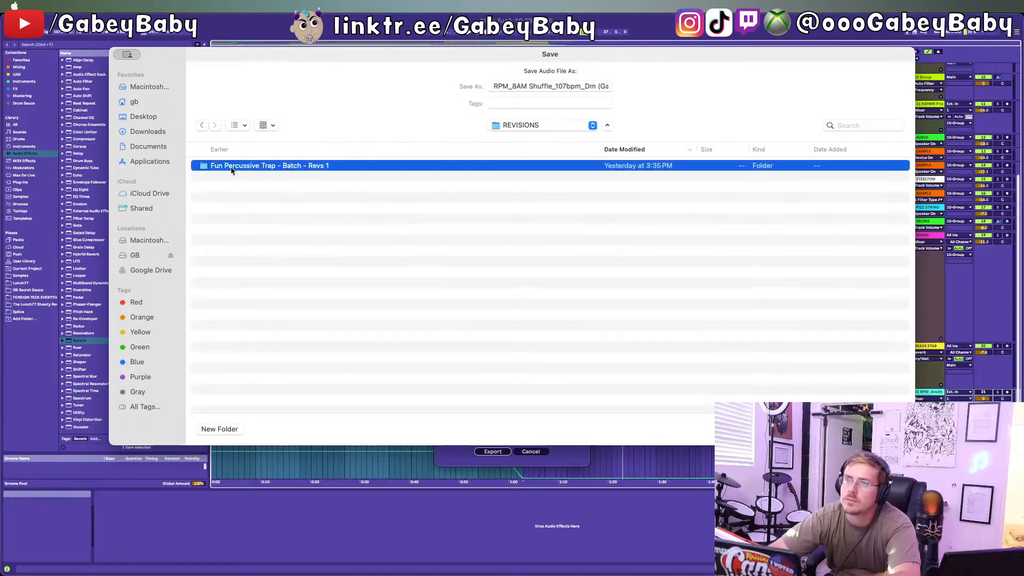
double_click(354, 167)
key(Return)
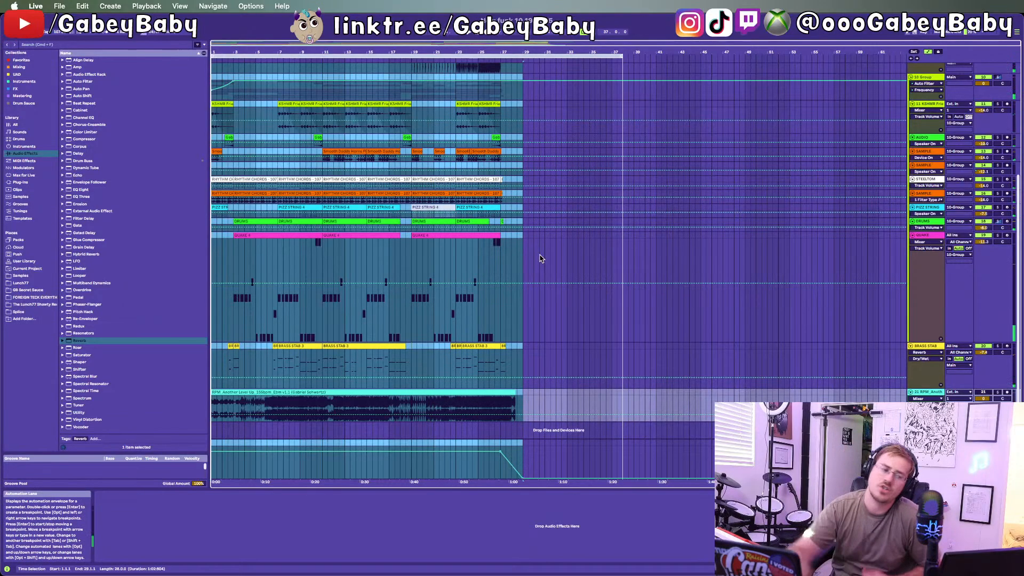
click(372, 297)
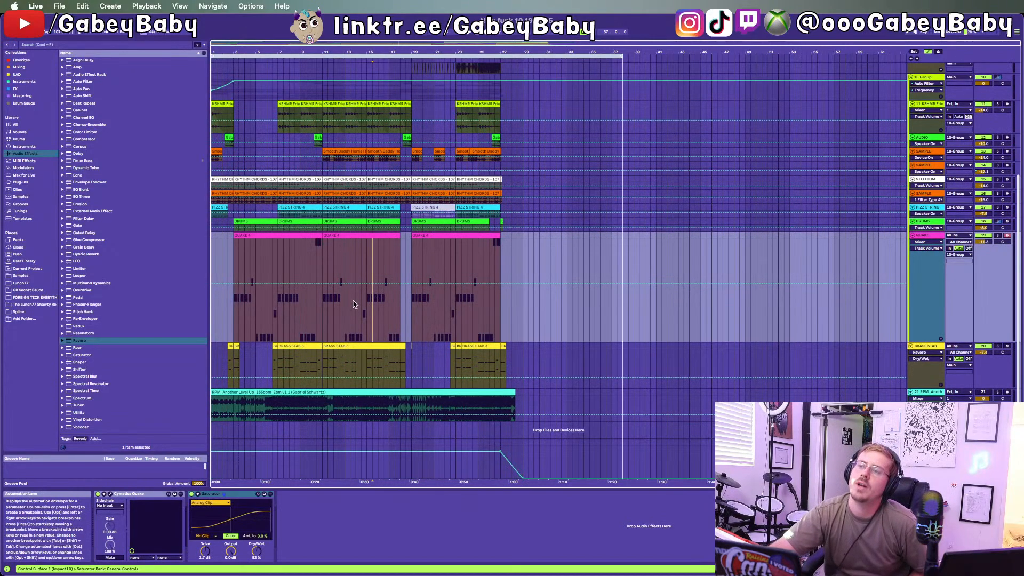
scroll(461, 161, up, 5)
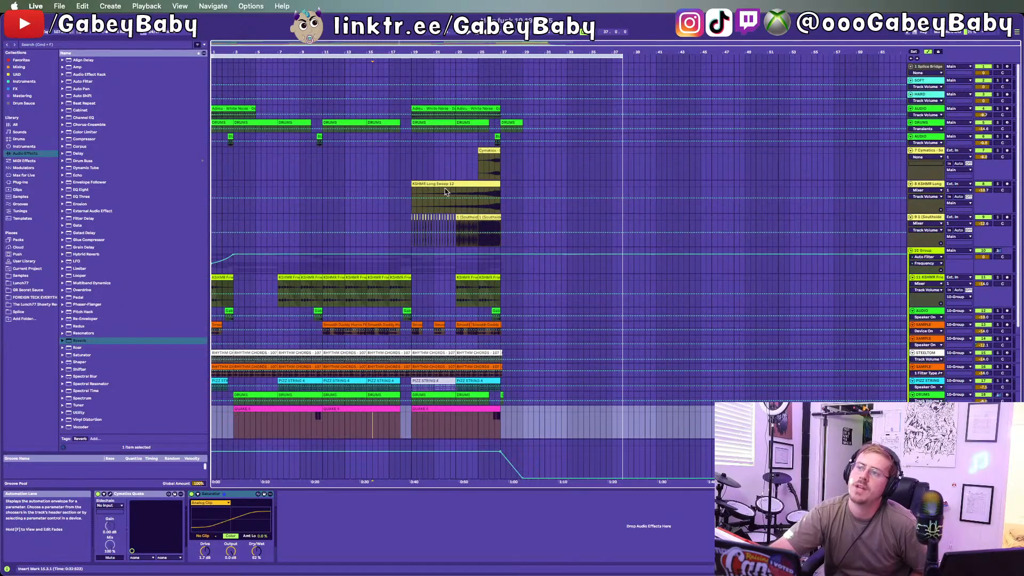
scroll(460, 161, down, 5)
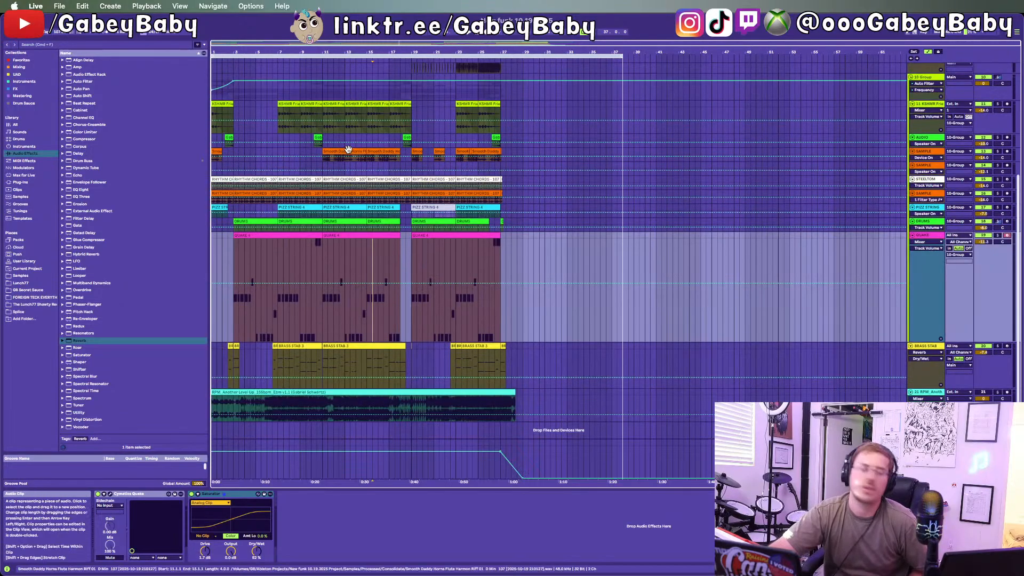